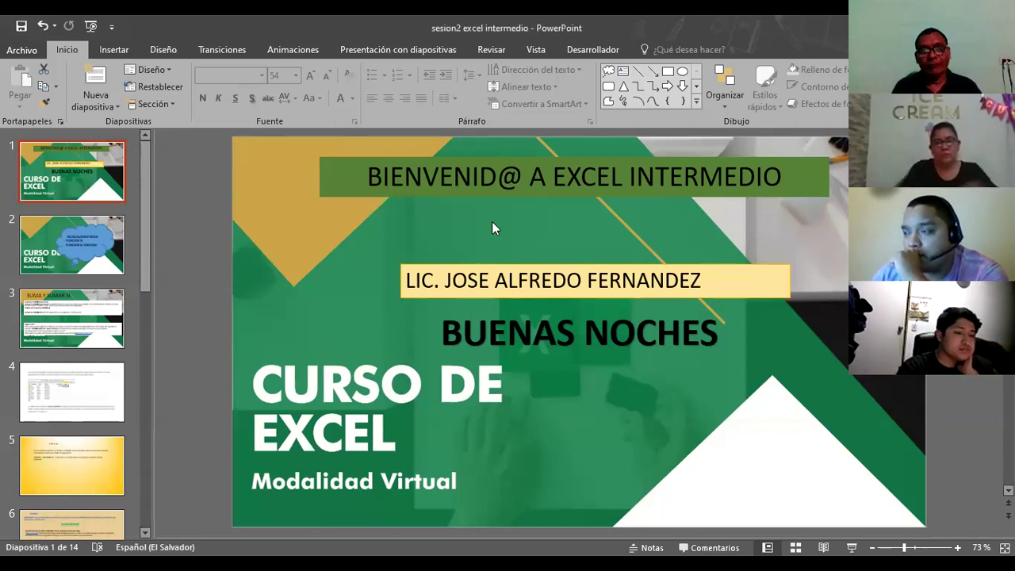
- Start the slideshow from the beginning and advance to the RETROALIMENTEMOS review slide
{"action": "key", "text": "F5"}
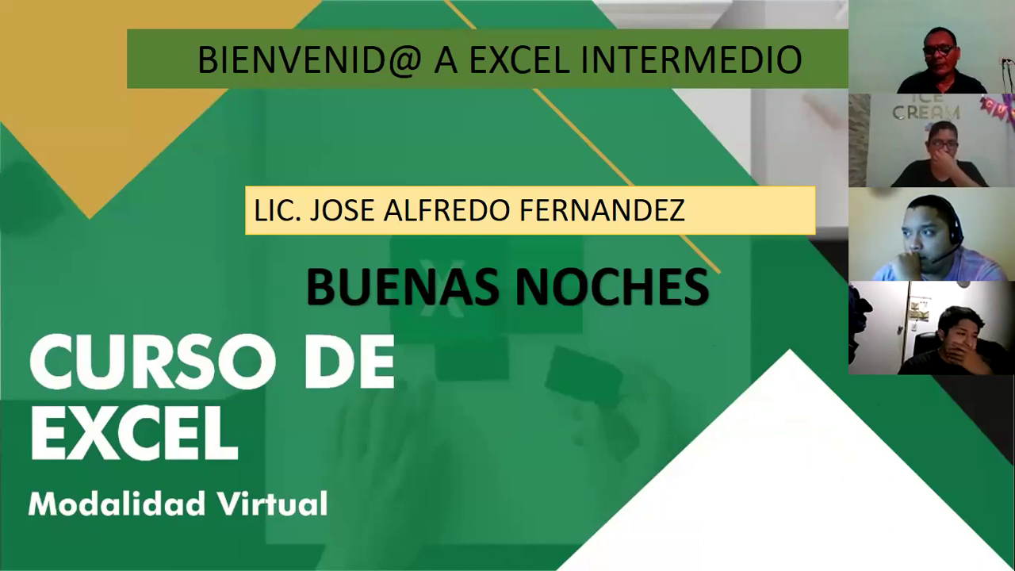
{"action": "left_click", "coordinate": [507, 385]}
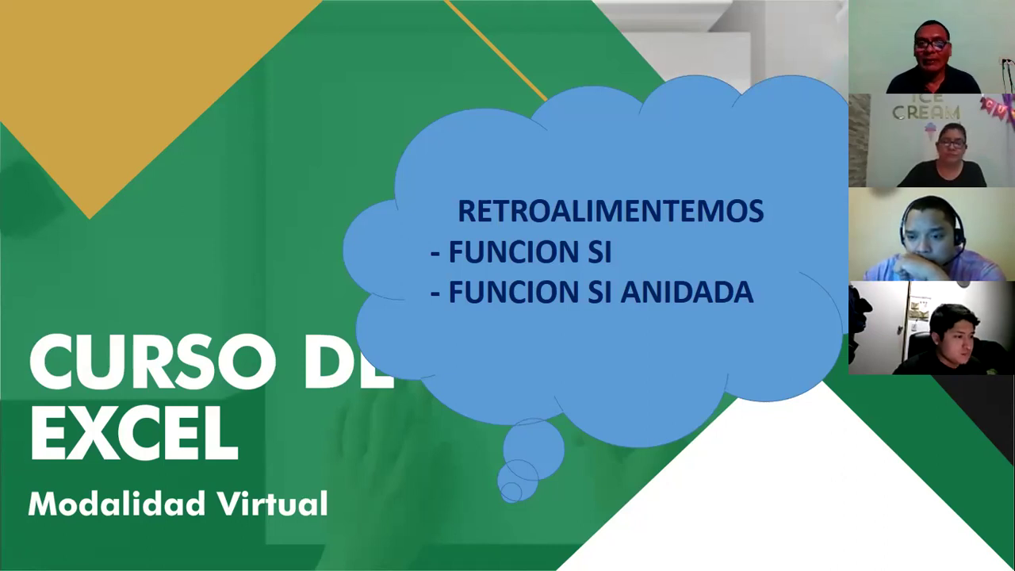
- Advance to the SUMA Y SUMAR.SI slide, then switch to Excel's FUNCION SI sheet
{"action": "key", "text": "Right"}
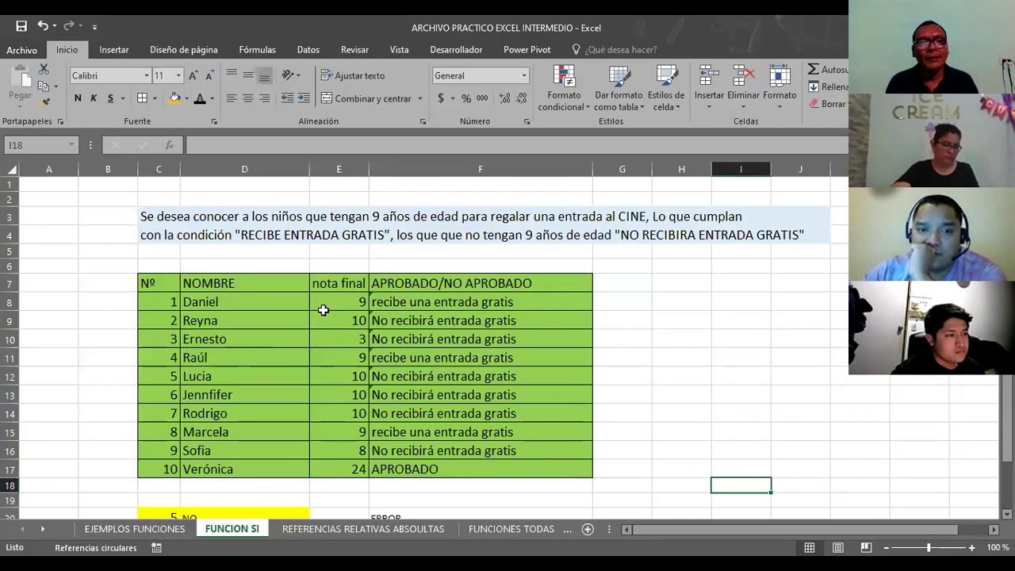
{"action": "left_click", "coordinate": [333, 300]}
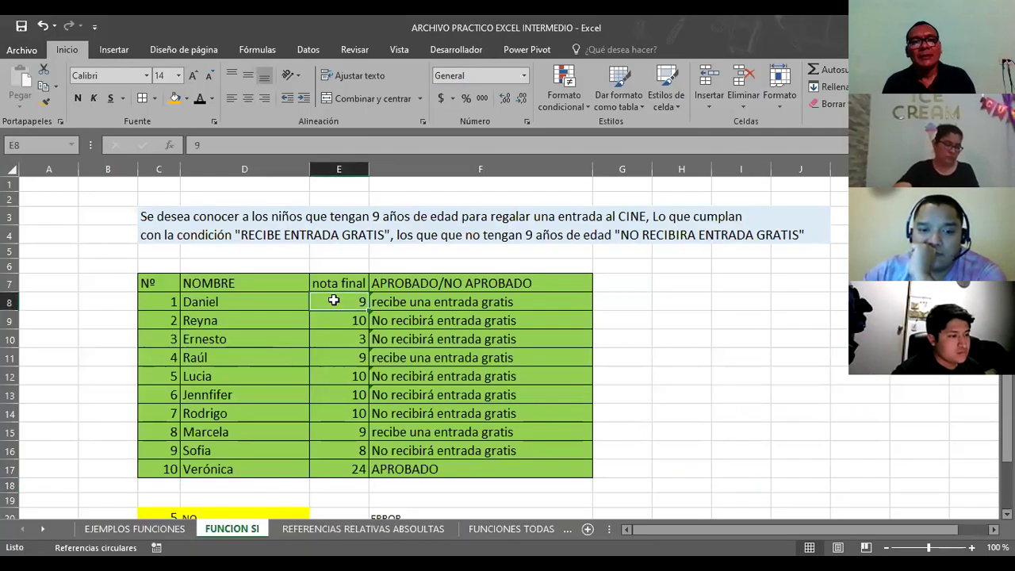
- Review the SI formula in F8 and select empty cell G8 for a new formula
{"action": "left_click", "coordinate": [423, 309]}
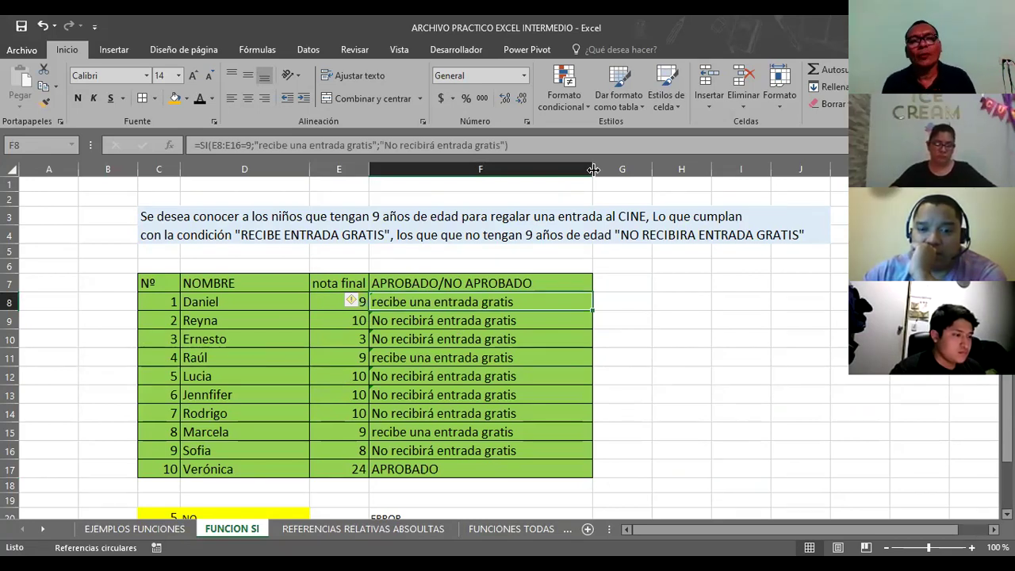
{"action": "left_click", "coordinate": [617, 302]}
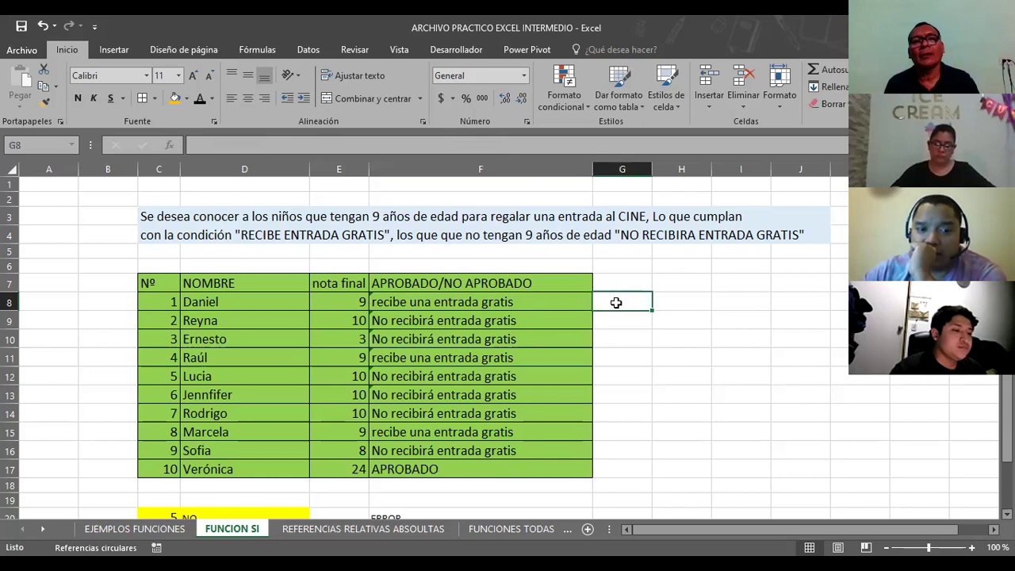
{"action": "left_click", "coordinate": [456, 309]}
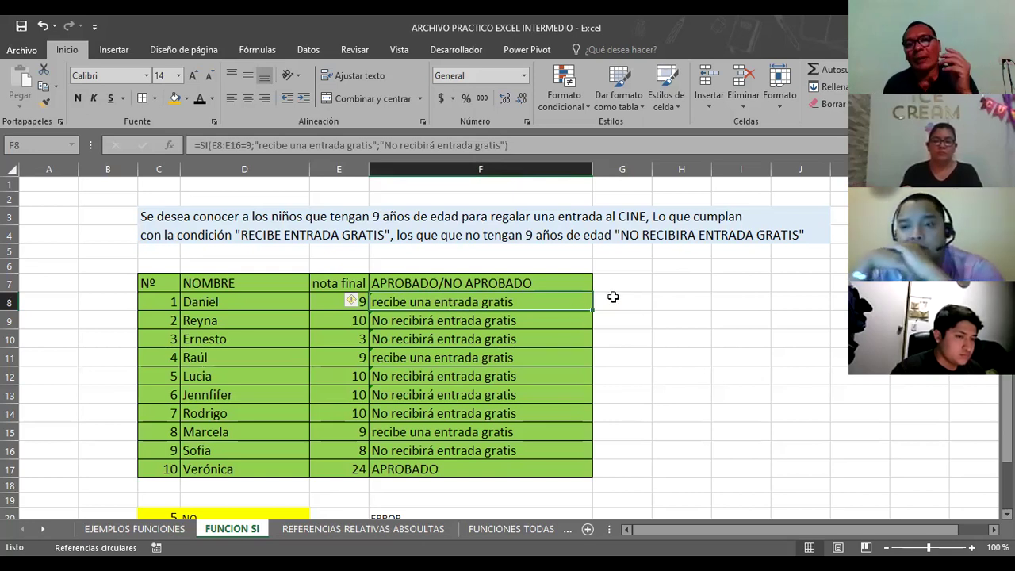
{"action": "left_click", "coordinate": [613, 297]}
- Start =SI in G8 from the suggestions and open its Function Arguments dialog
{"action": "type", "text": "="}
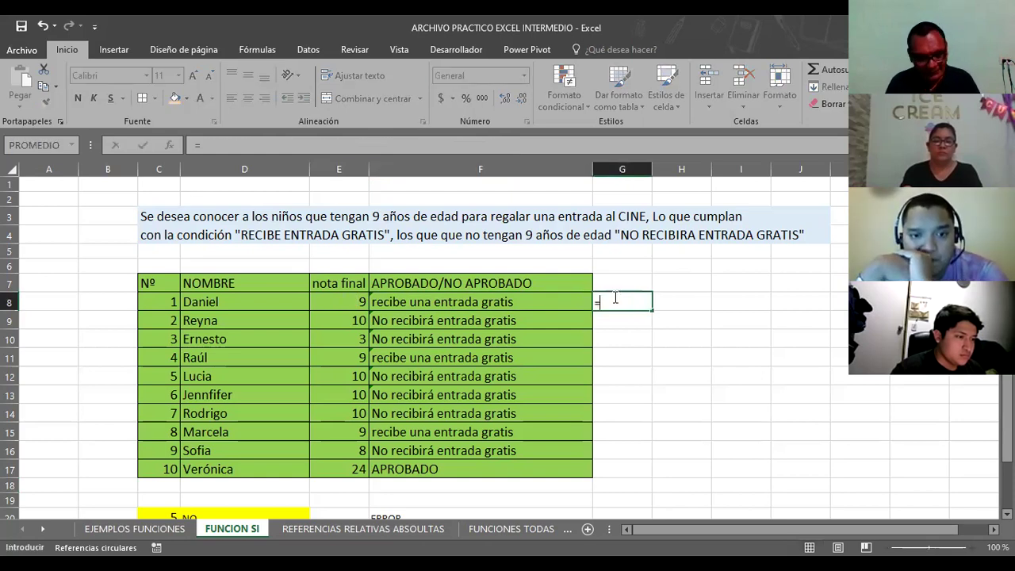
{"action": "type", "text": "SI"}
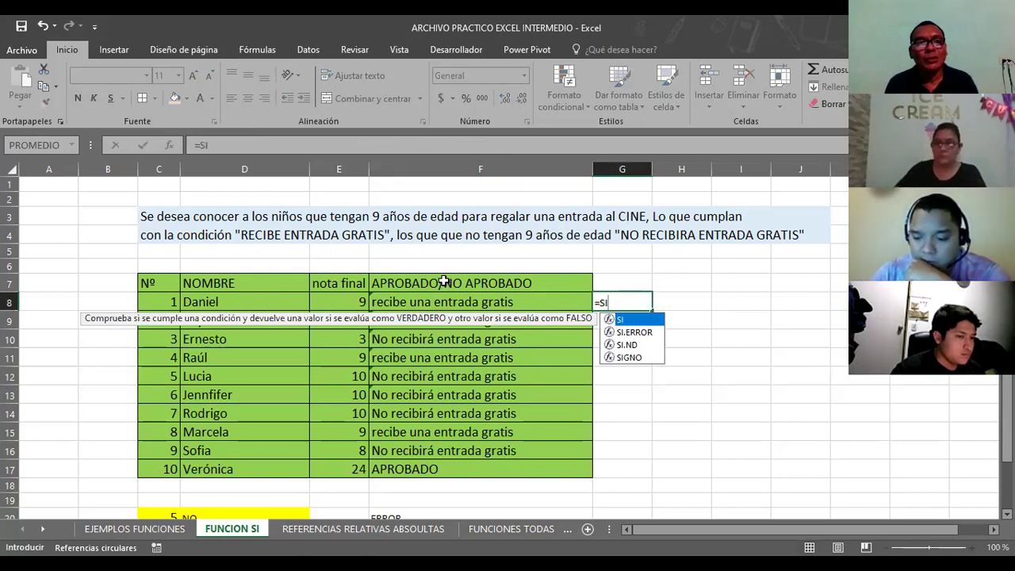
{"action": "double_click", "coordinate": [620, 320]}
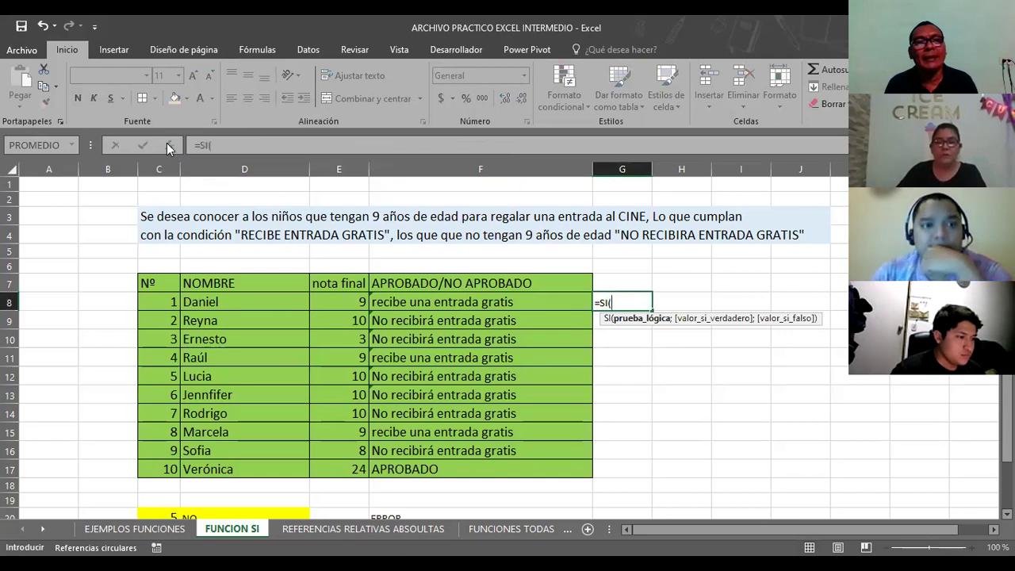
{"action": "left_click", "coordinate": [167, 143]}
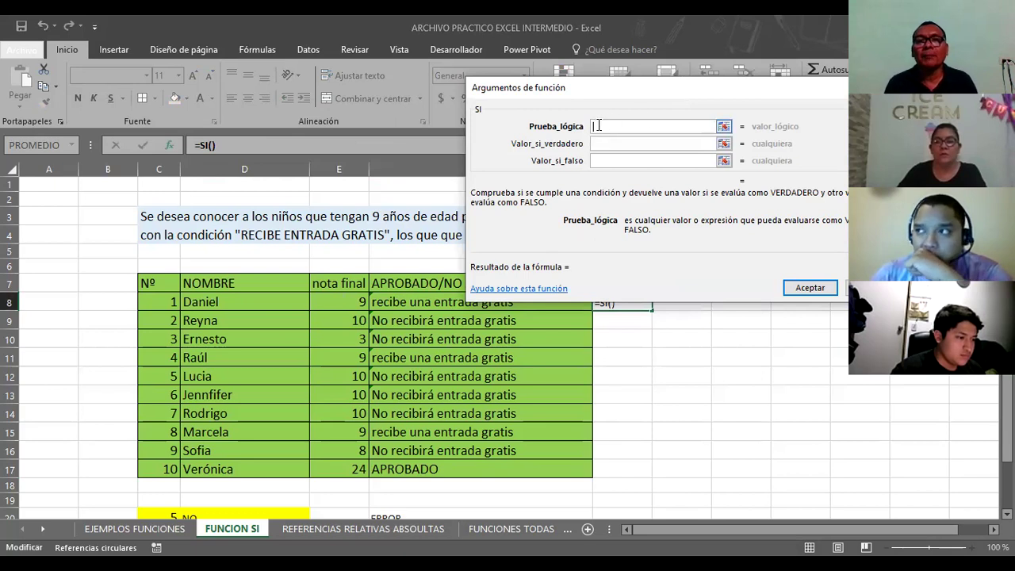
- Reference E8:E17 as the SI logical test, then clear that reference
{"action": "left_click", "coordinate": [724, 126]}
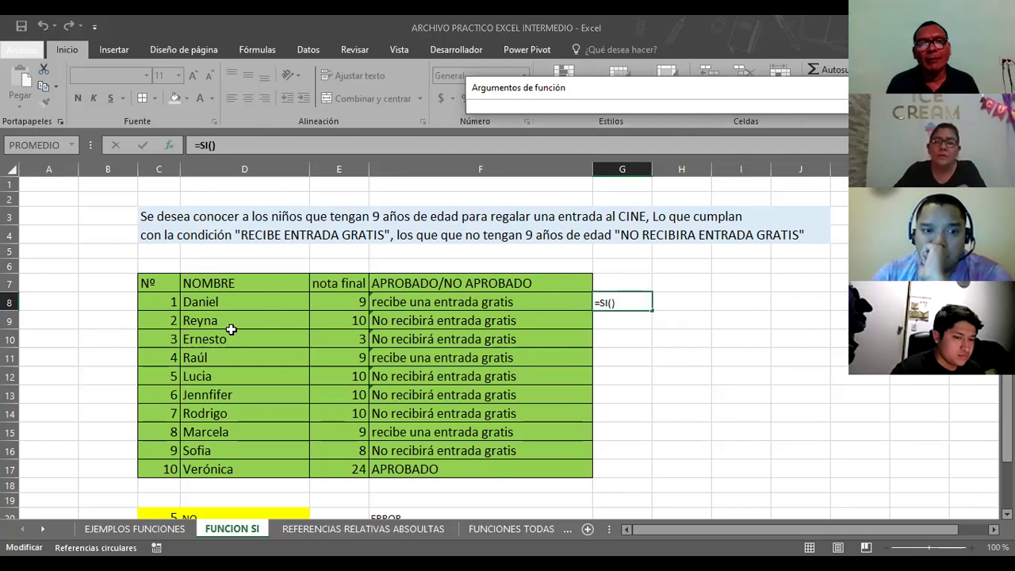
{"action": "left_click", "coordinate": [336, 302]}
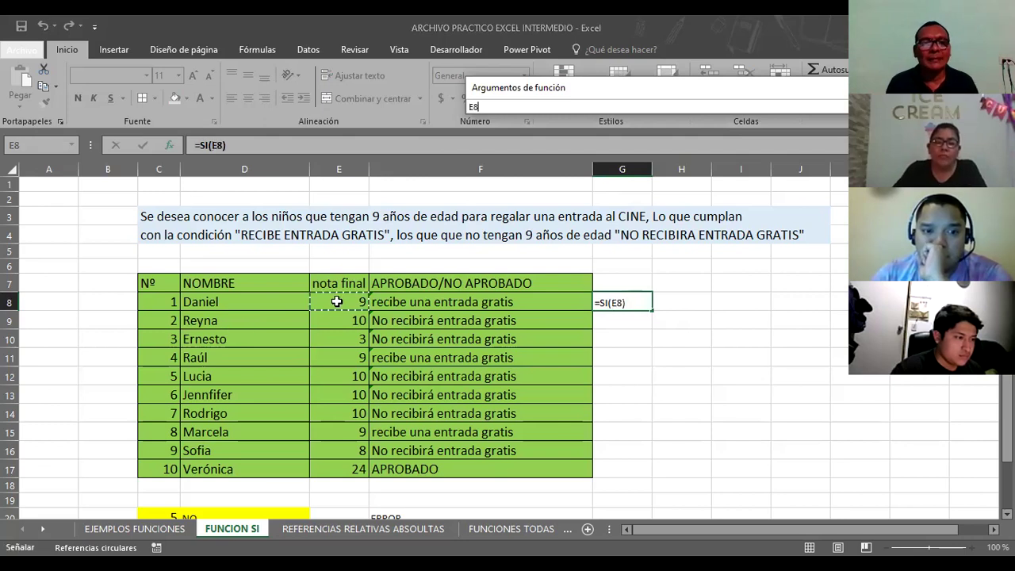
{"action": "left_click", "coordinate": [326, 466], "text": "shift"}
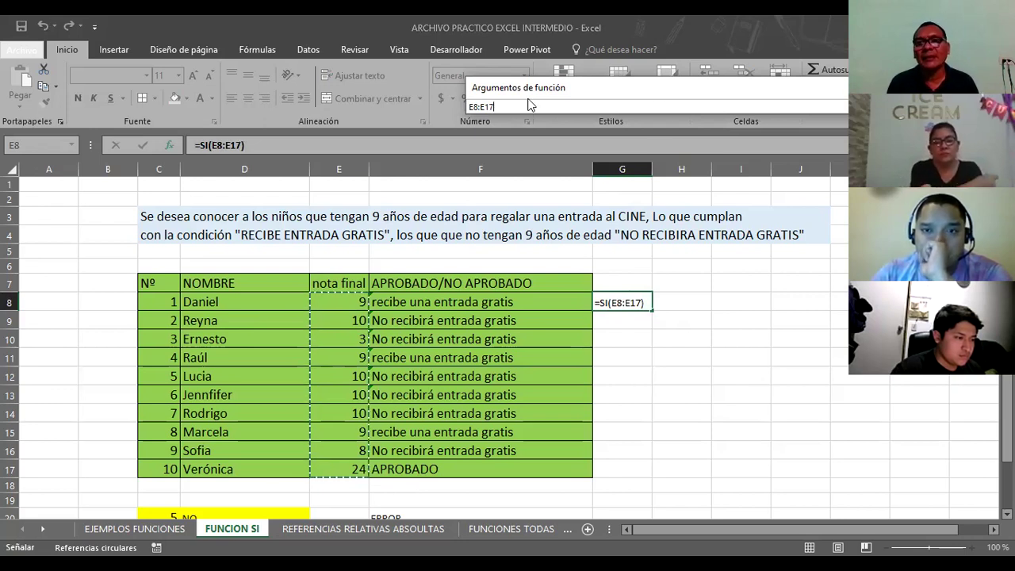
{"action": "left_click", "coordinate": [767, 119]}
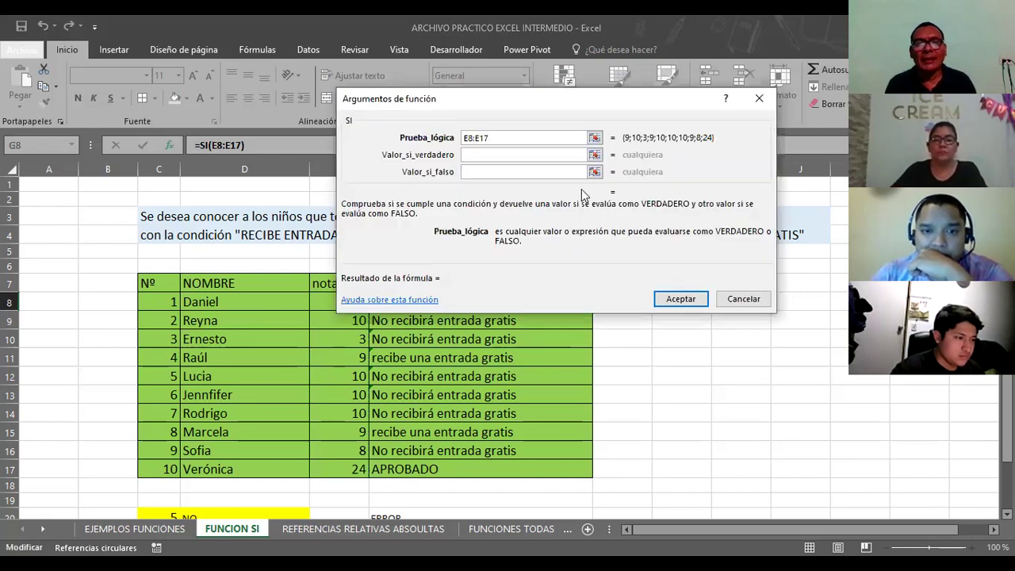
{"action": "key", "text": "Tab"}
{"action": "left_click", "coordinate": [534, 155]}
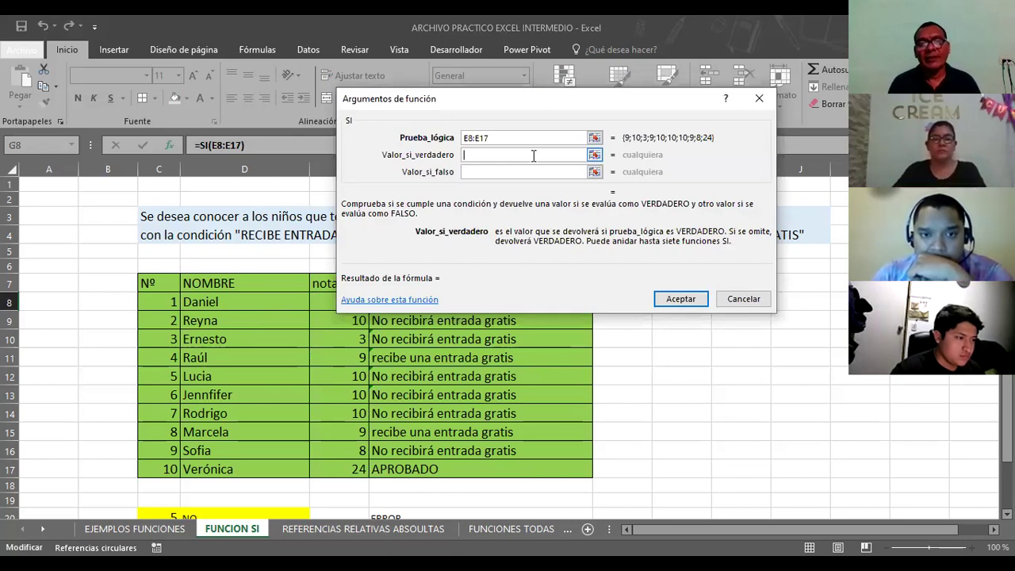
{"action": "left_click", "coordinate": [504, 137]}
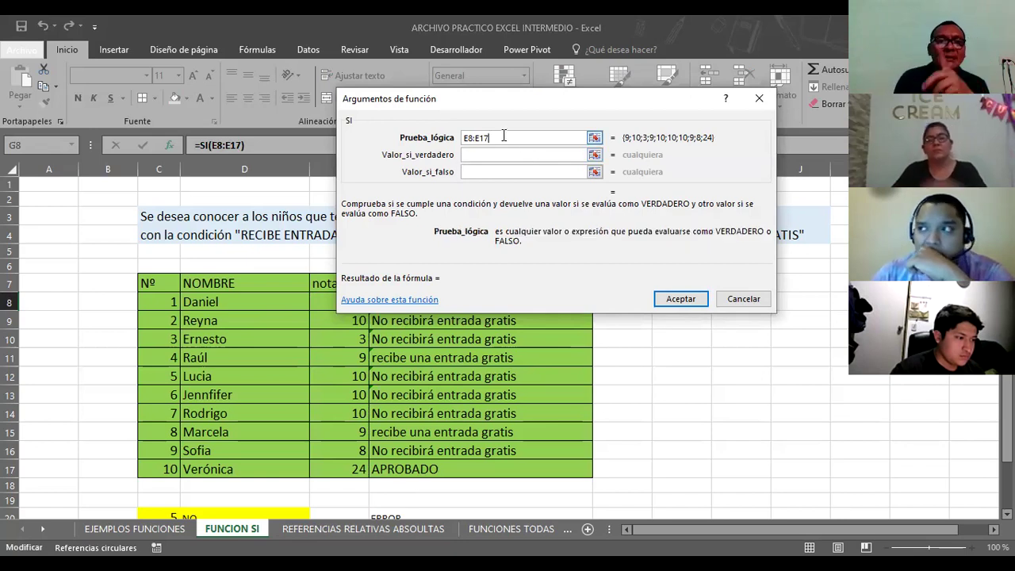
{"action": "key", "text": "BackSpace"}
{"action": "key", "text": "BackSpace"}
{"action": "key", "text": "BackSpace"}
{"action": "key", "text": "BackSpace"}
{"action": "key", "text": "BackSpace"}
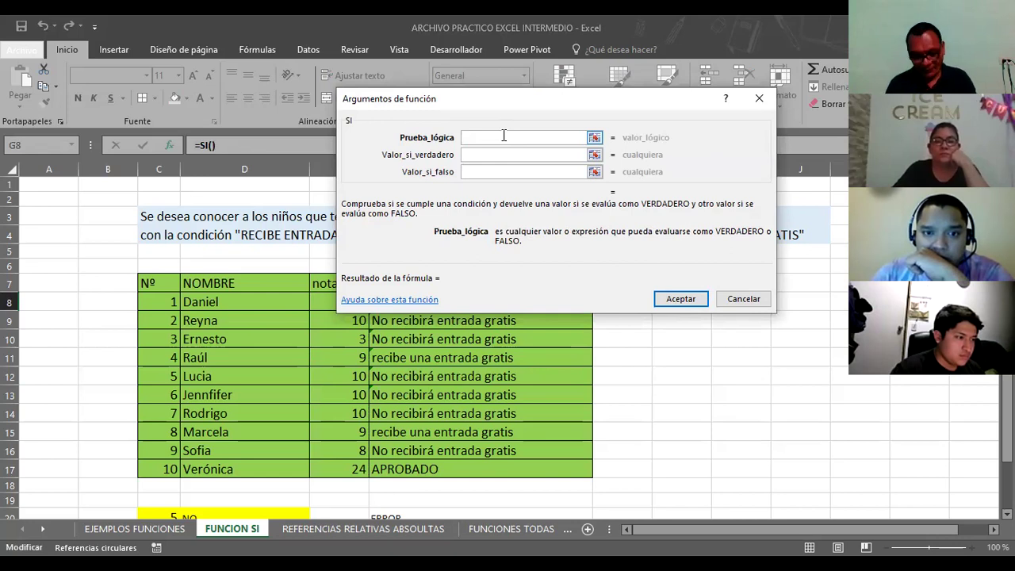
- Enter a >6 logical test and edit it into =>6
{"action": "type", "text": ">6"}
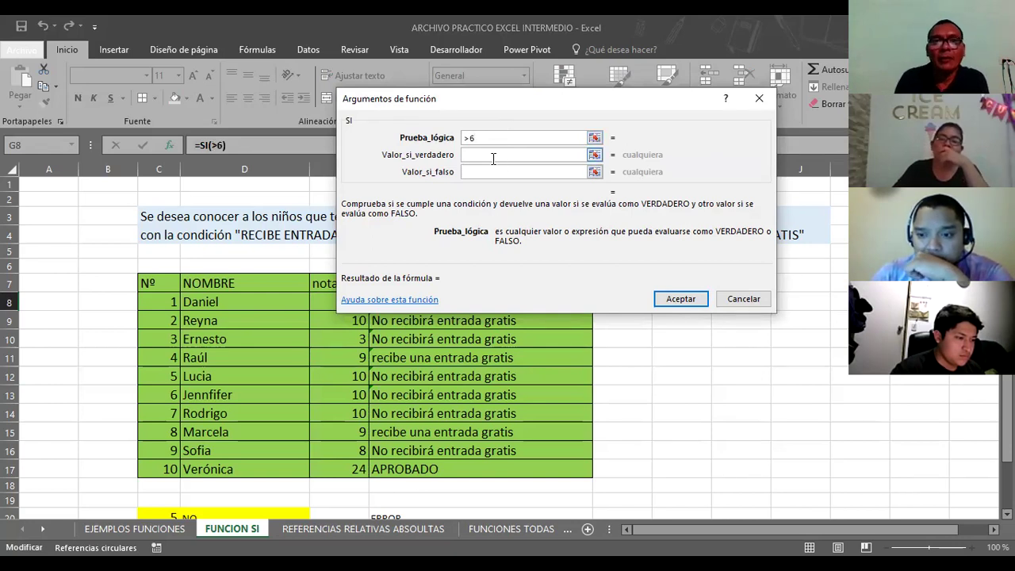
{"action": "left_click", "coordinate": [481, 155]}
{"action": "left_click", "coordinate": [583, 138]}
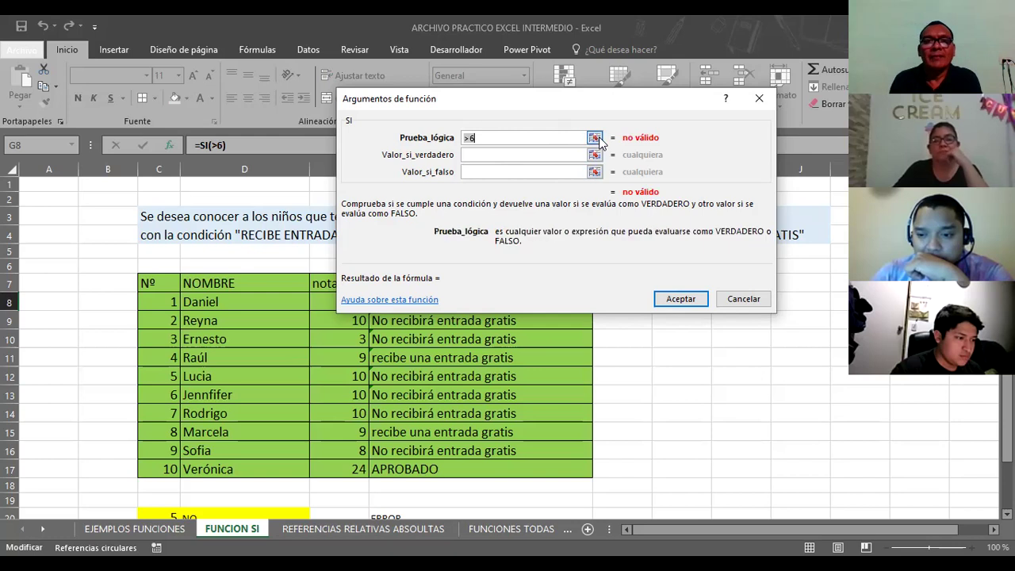
{"action": "left_click", "coordinate": [594, 137]}
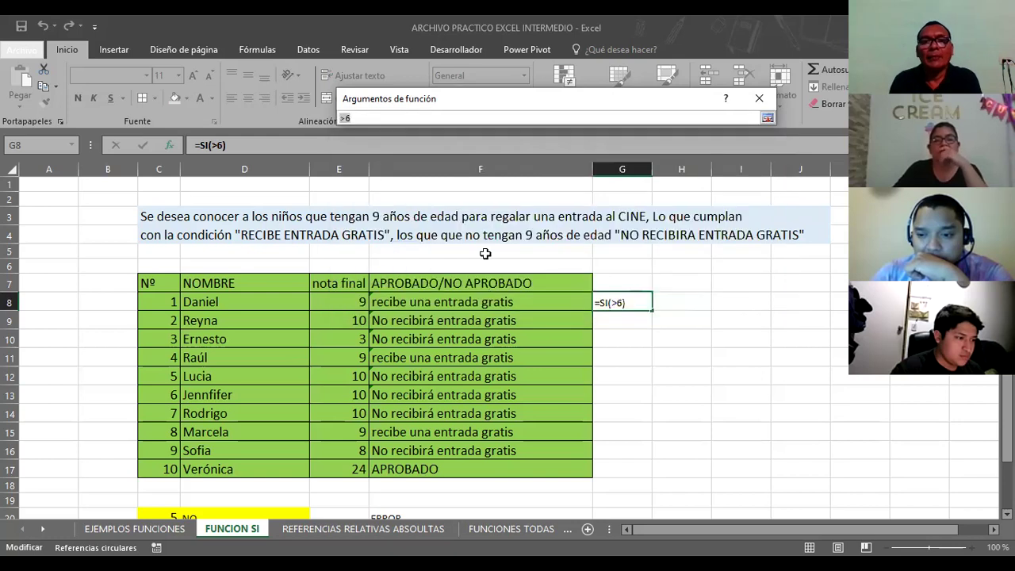
{"action": "left_click", "coordinate": [767, 117]}
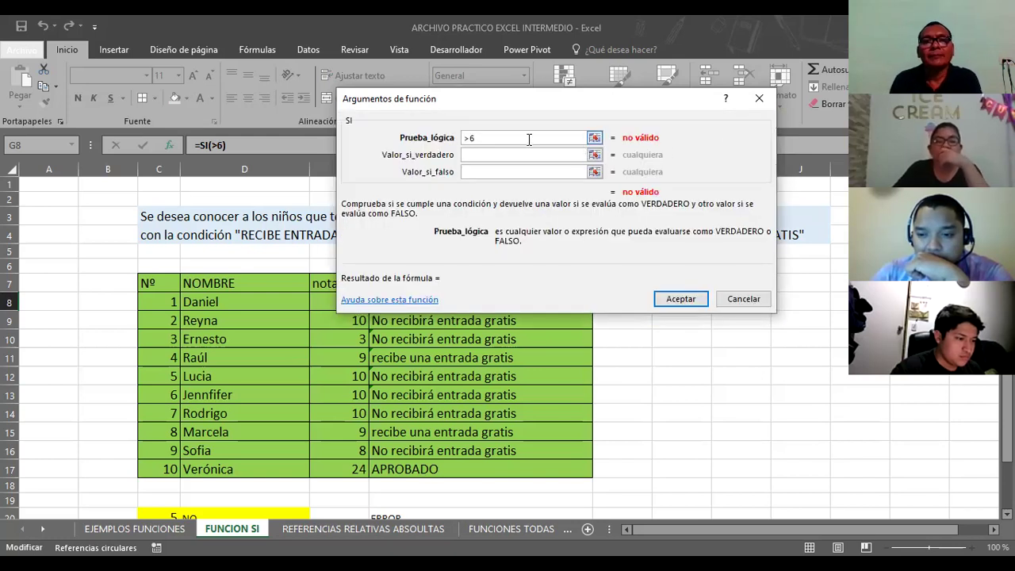
{"action": "key", "text": "Left"}
{"action": "type", "text": "="}
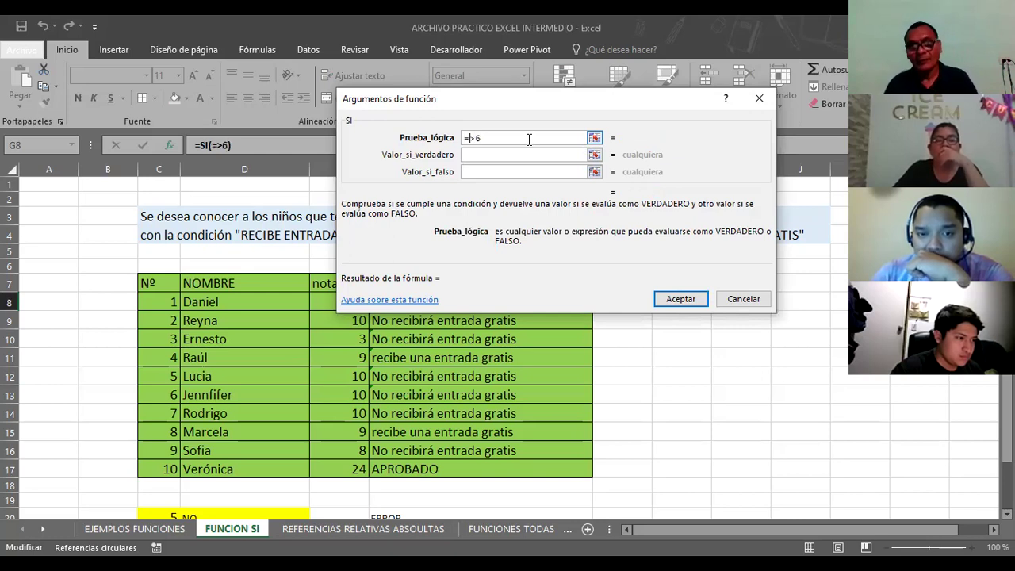
- Replace the invalid =>6 condition with >=6, then clear that too
{"action": "left_click", "coordinate": [502, 155]}
{"action": "left_click", "coordinate": [521, 139]}
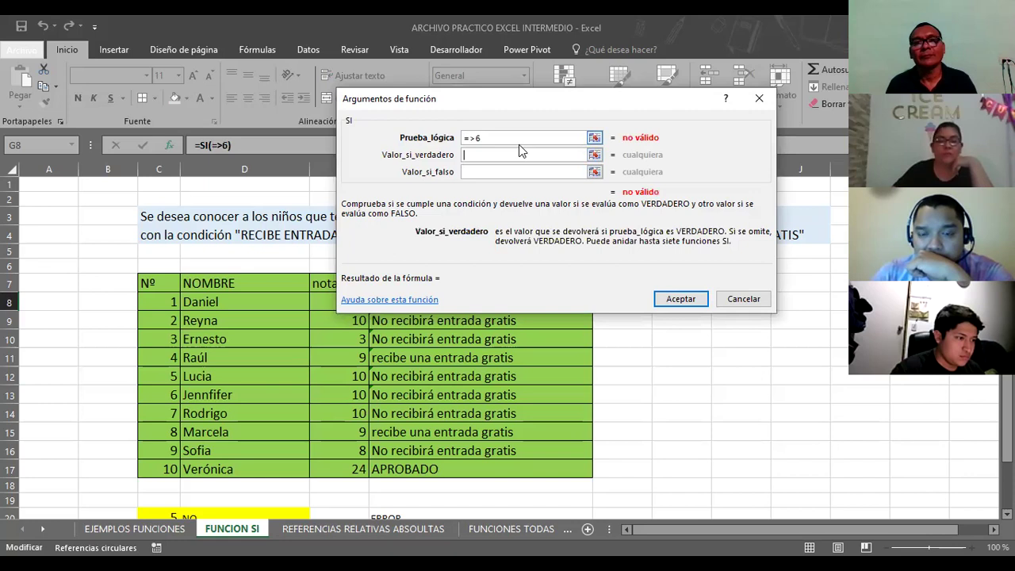
{"action": "key", "text": "BackSpace"}
{"action": "key", "text": "BackSpace"}
{"action": "key", "text": "BackSpace"}
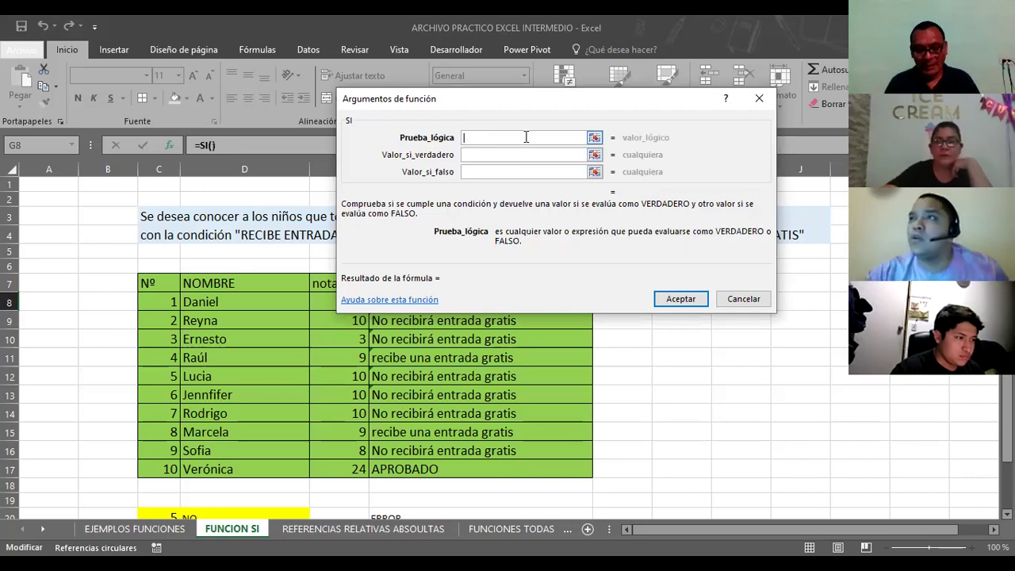
{"action": "type", "text": ">="}
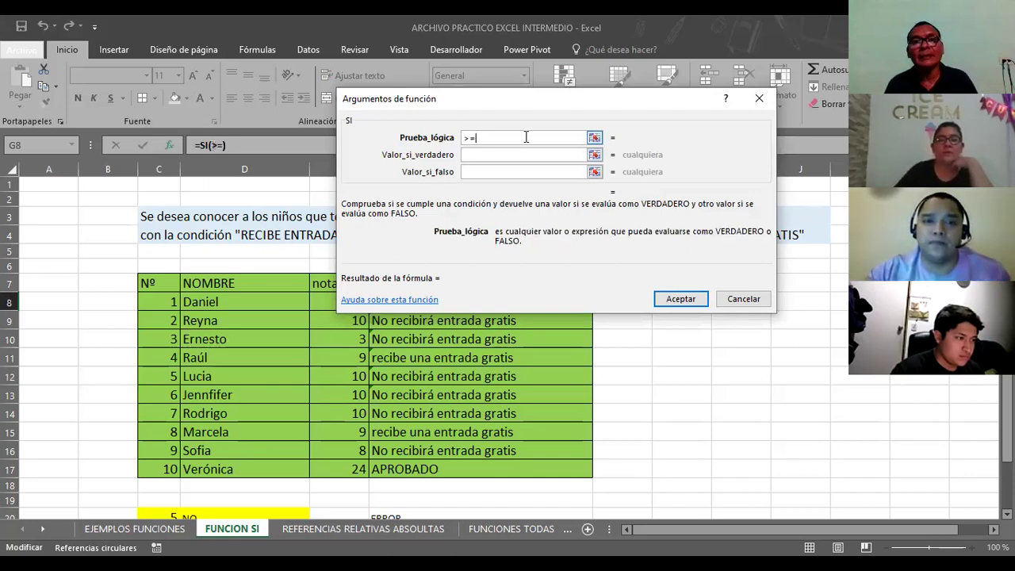
{"action": "type", "text": "6"}
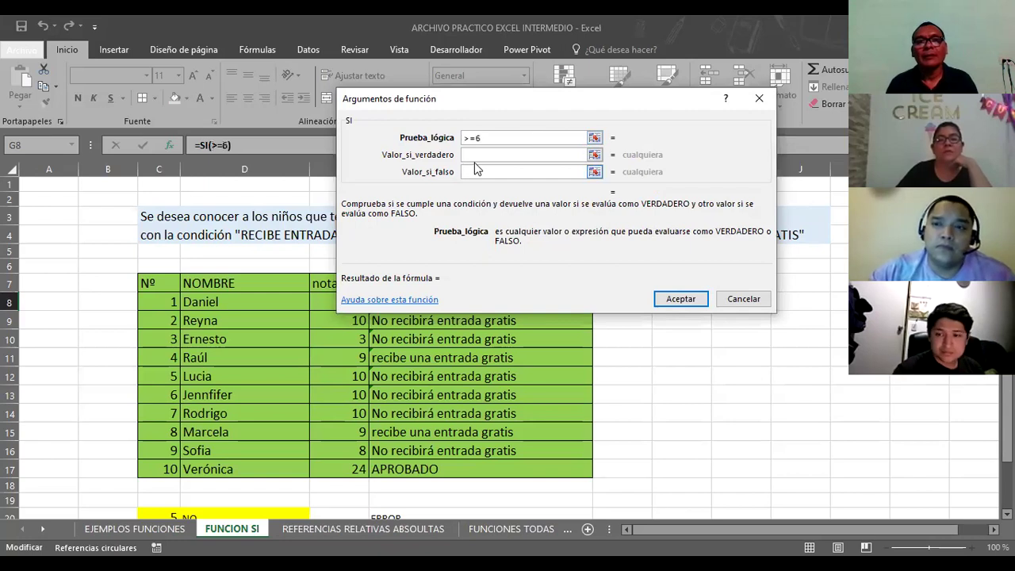
{"action": "left_click", "coordinate": [481, 153]}
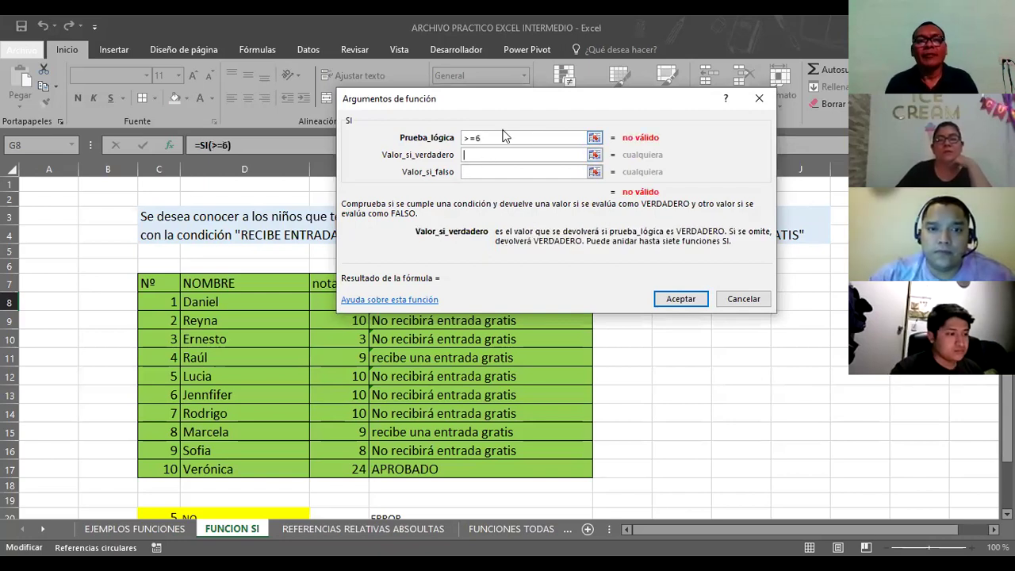
{"action": "left_click", "coordinate": [504, 139]}
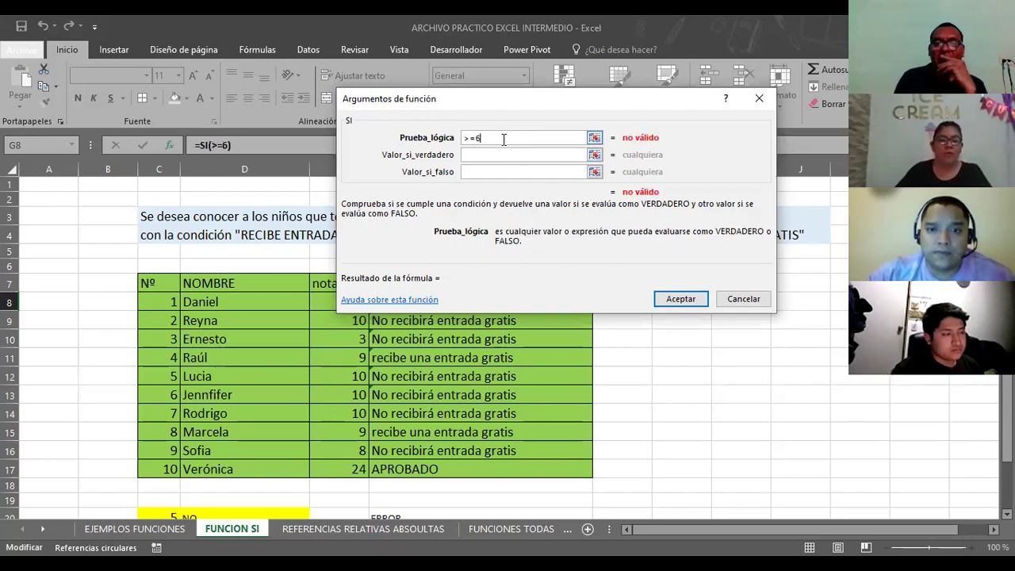
{"action": "key", "text": "BackSpace"}
{"action": "key", "text": "BackSpace"}
{"action": "key", "text": "BackSpace"}
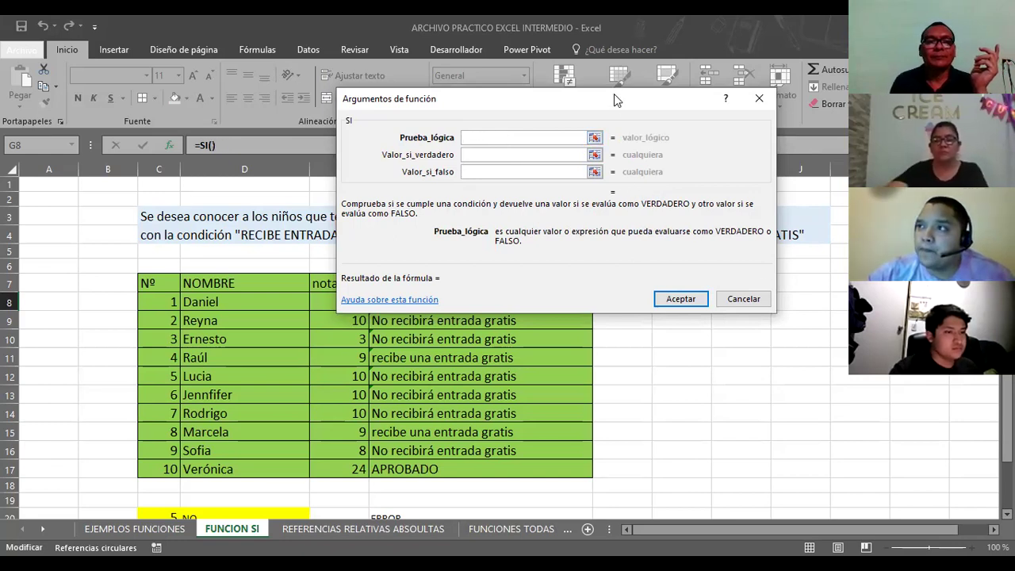
- Set the logical test to E8:E17>5 by selecting the grade range and adding >5
{"action": "left_click_drag", "start_coordinate": [670, 105], "coordinate": [727, 117]}
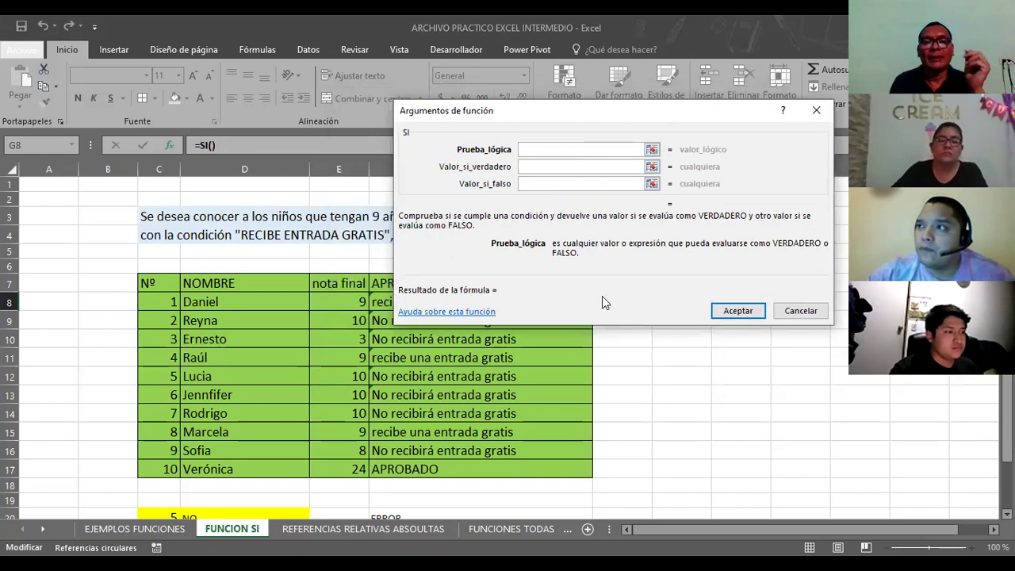
{"action": "left_click", "coordinate": [334, 301]}
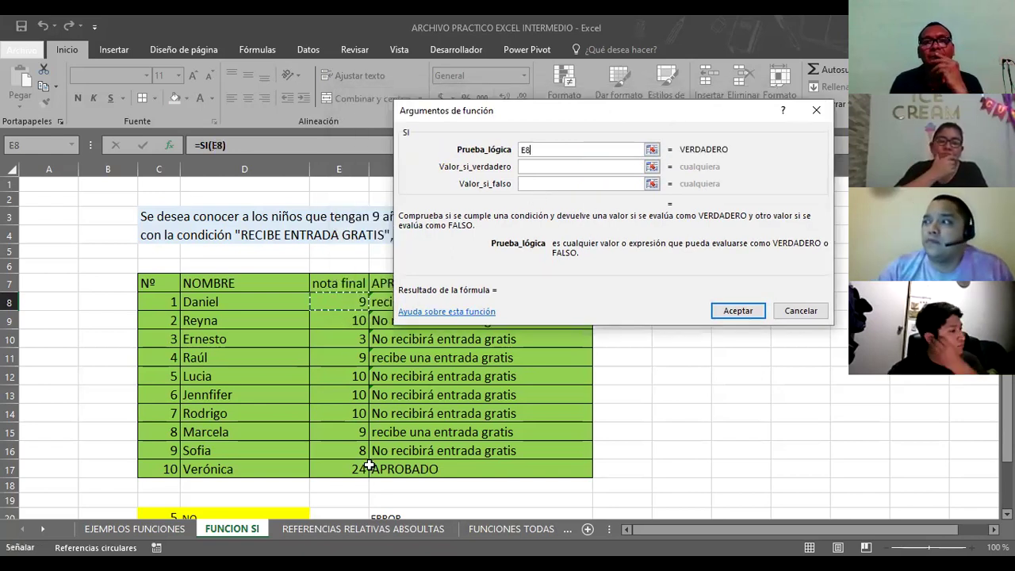
{"action": "left_click_drag", "start_coordinate": [334, 301], "coordinate": [476, 469]}
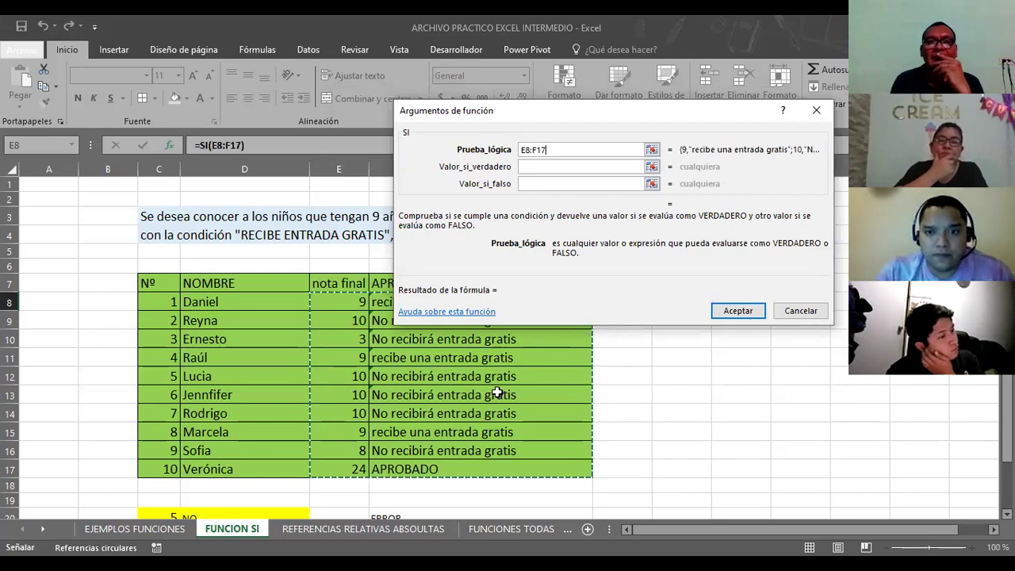
{"action": "left_click", "coordinate": [336, 304]}
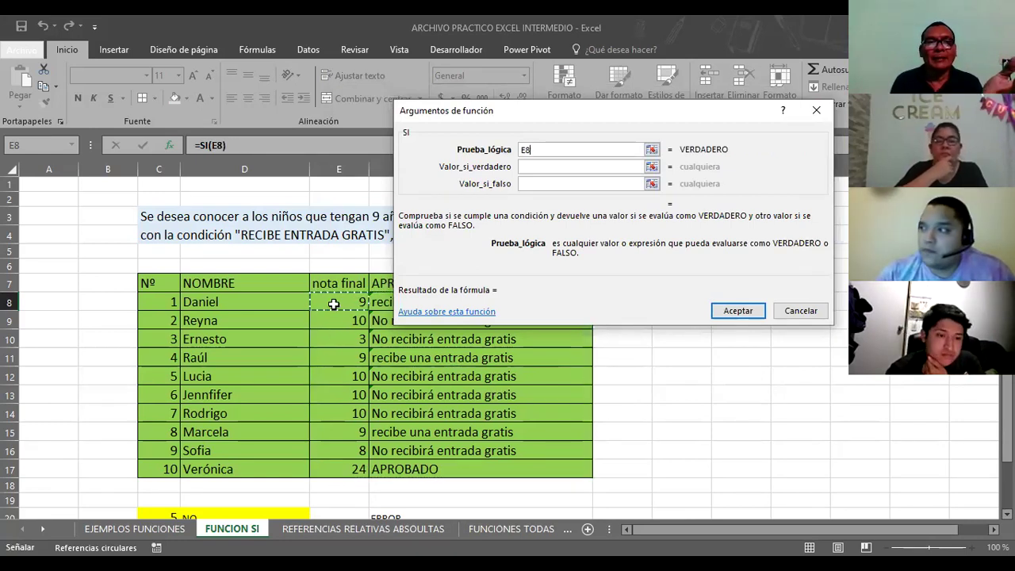
{"action": "left_click", "coordinate": [340, 461], "text": "shift"}
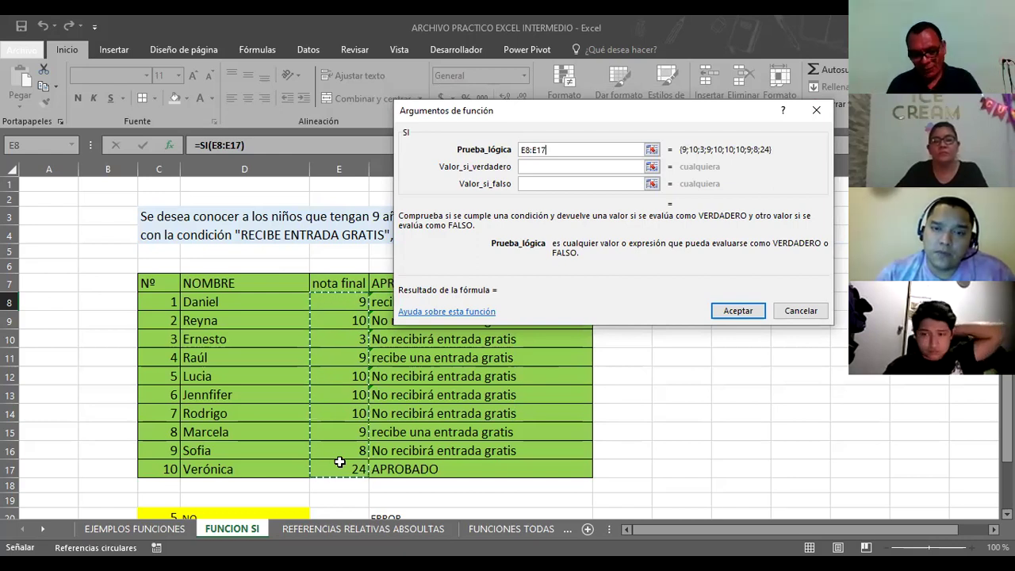
{"action": "type", "text": ">5"}
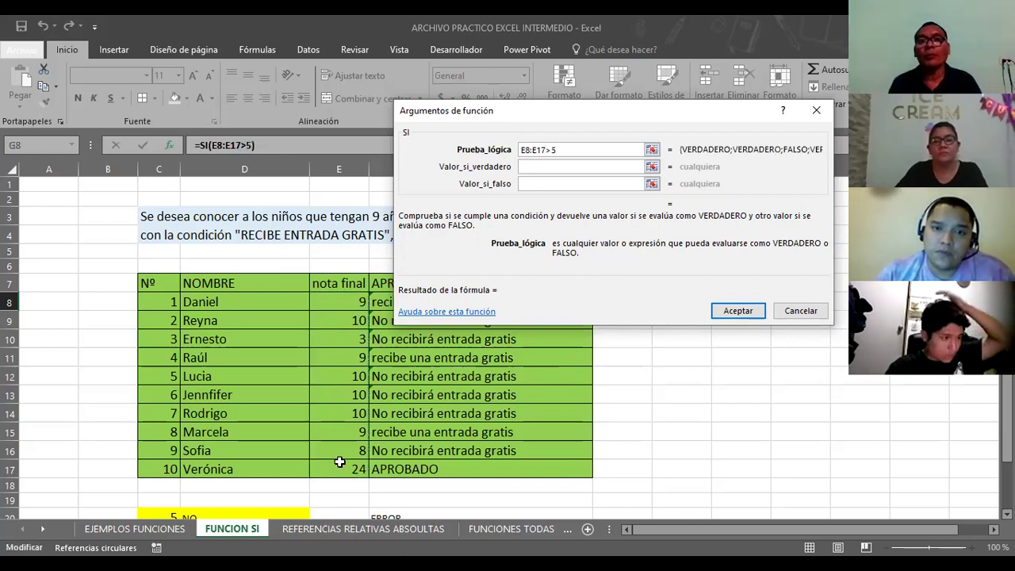
- Enter "CLARO QUE SI" as the value-if-true and "ERRONEO" as the value-if-false
{"action": "left_click", "coordinate": [538, 165]}
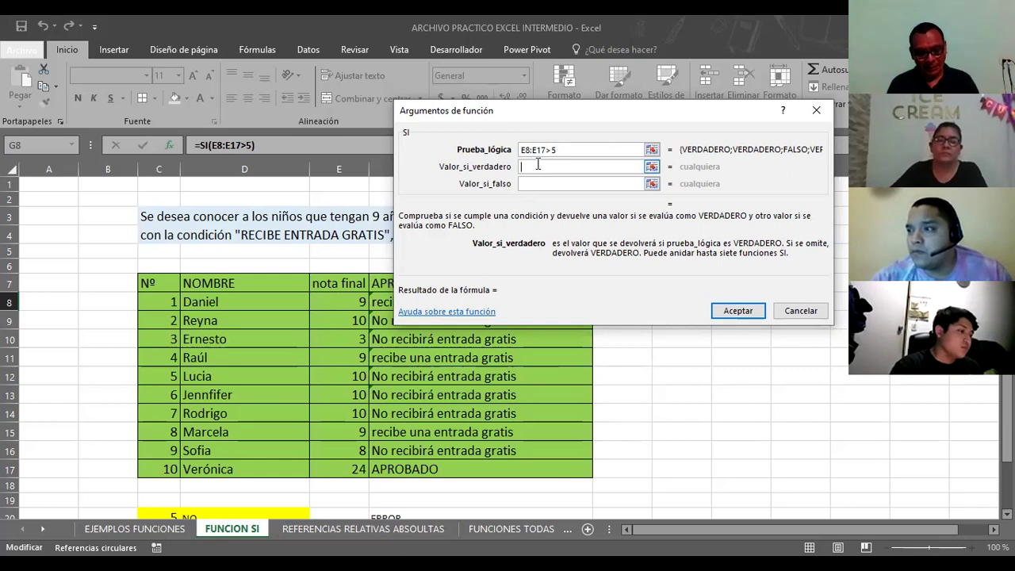
{"action": "type", "text": "4"}
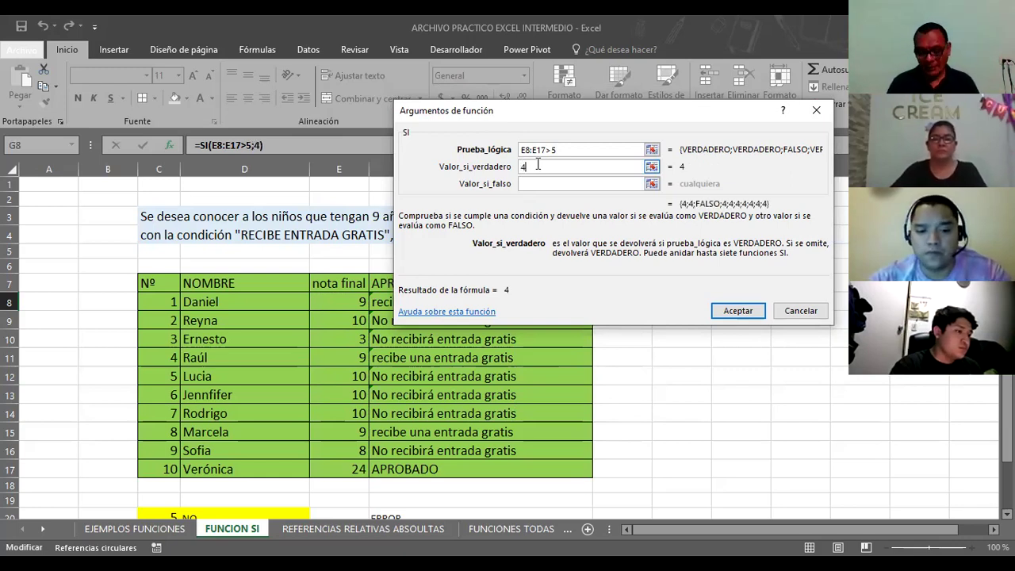
{"action": "key", "text": "BackSpace"}
{"action": "type", "text": "\""}
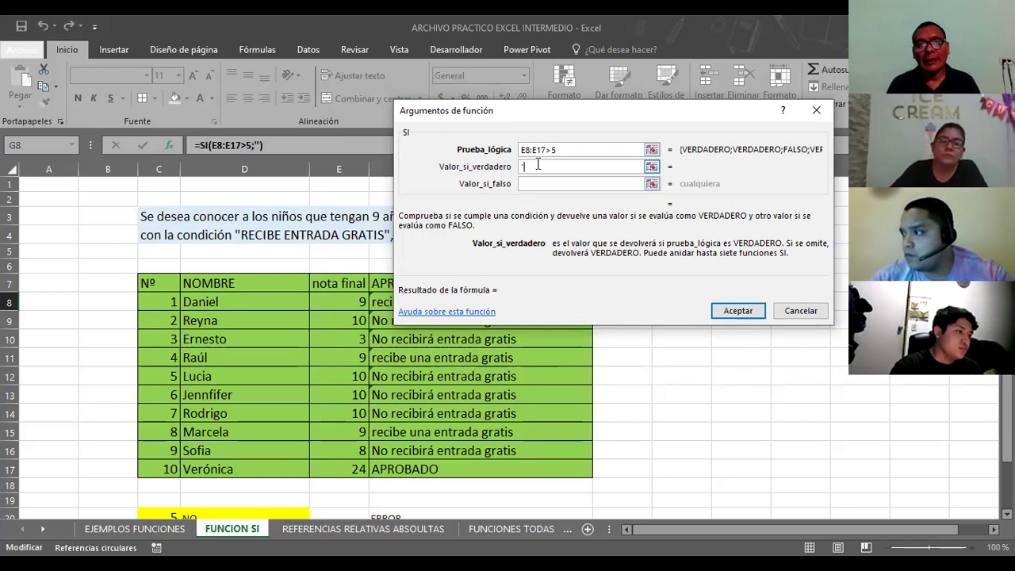
{"action": "type", "text": "CLAR"}
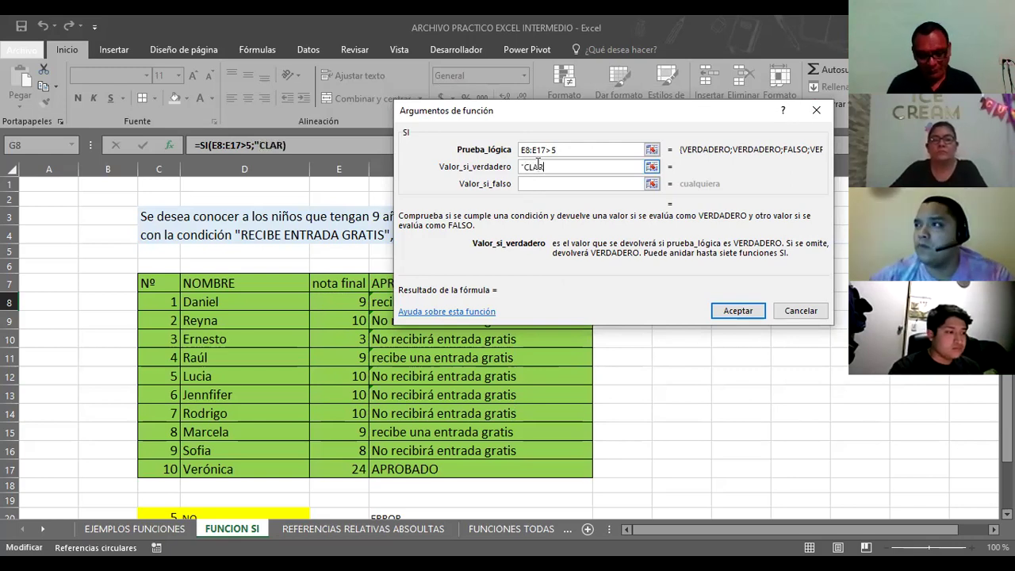
{"action": "type", "text": "O QUE SI"}
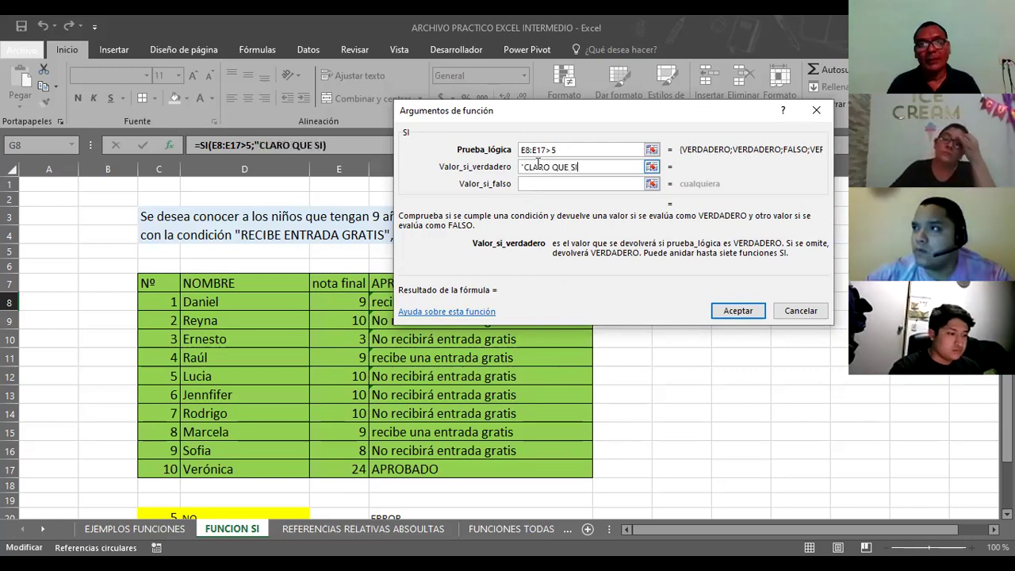
{"action": "left_click", "coordinate": [544, 183]}
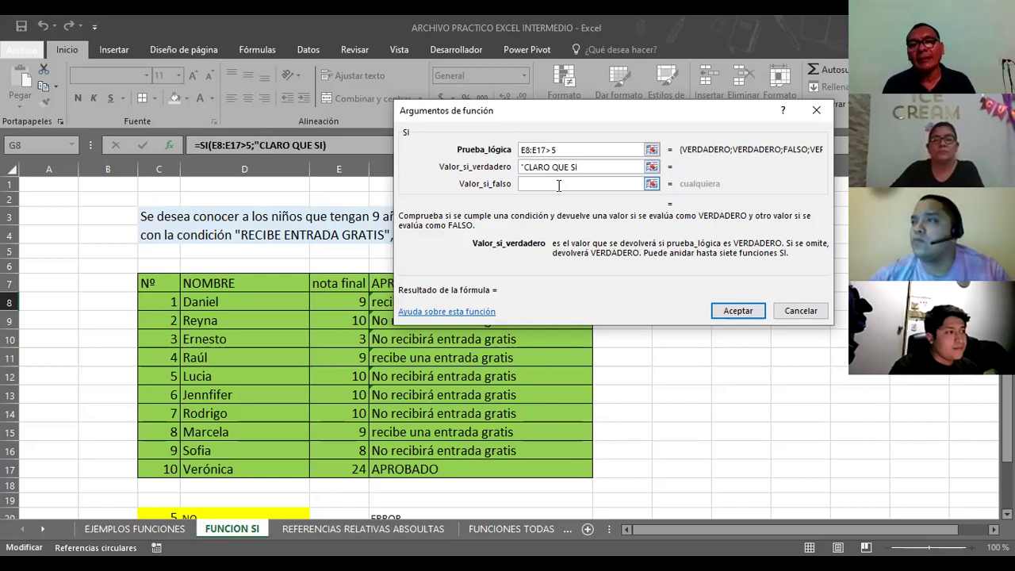
{"action": "left_click", "coordinate": [559, 185]}
{"action": "left_click", "coordinate": [602, 166]}
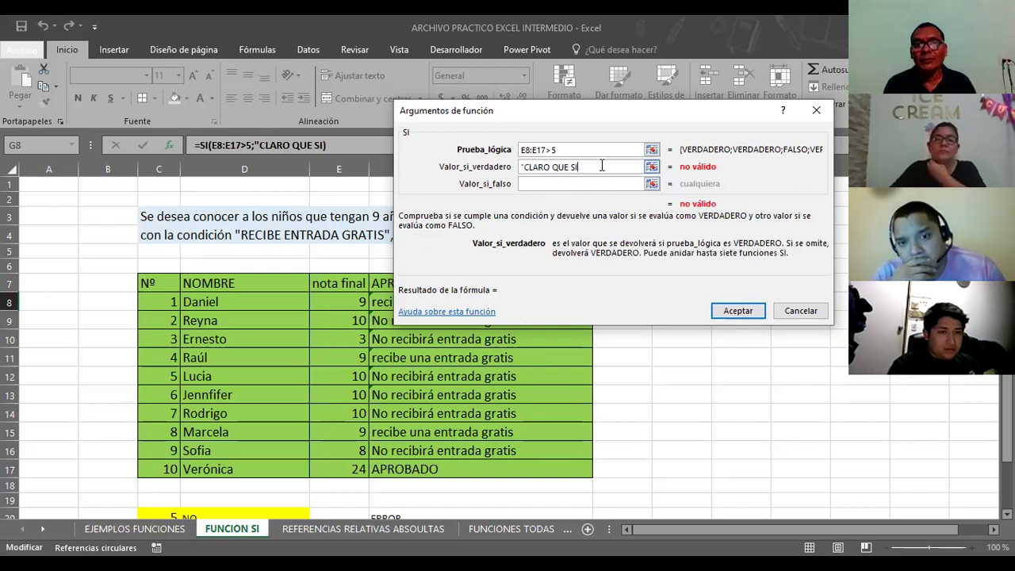
{"action": "type", "text": "\""}
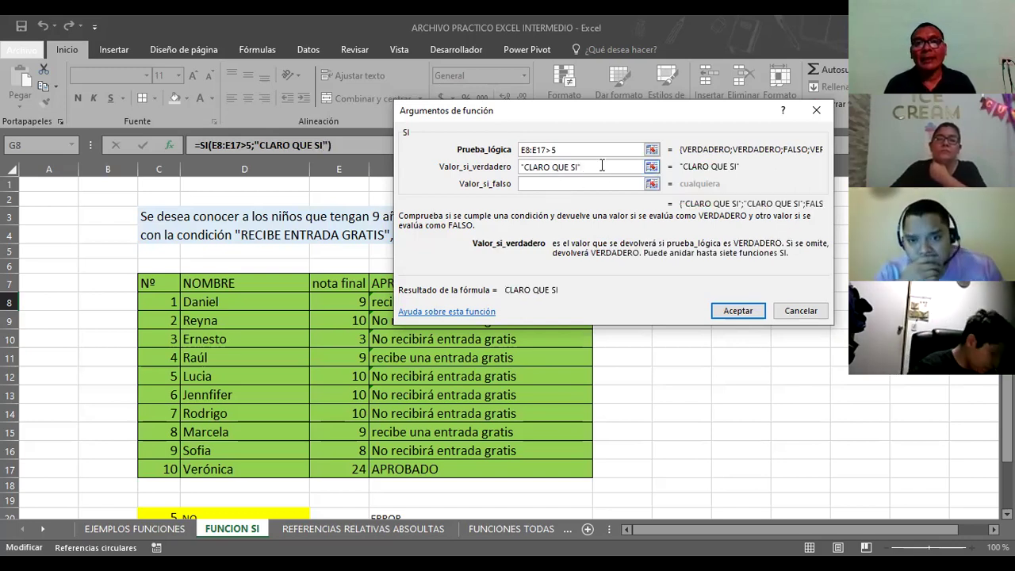
{"action": "left_click", "coordinate": [544, 182]}
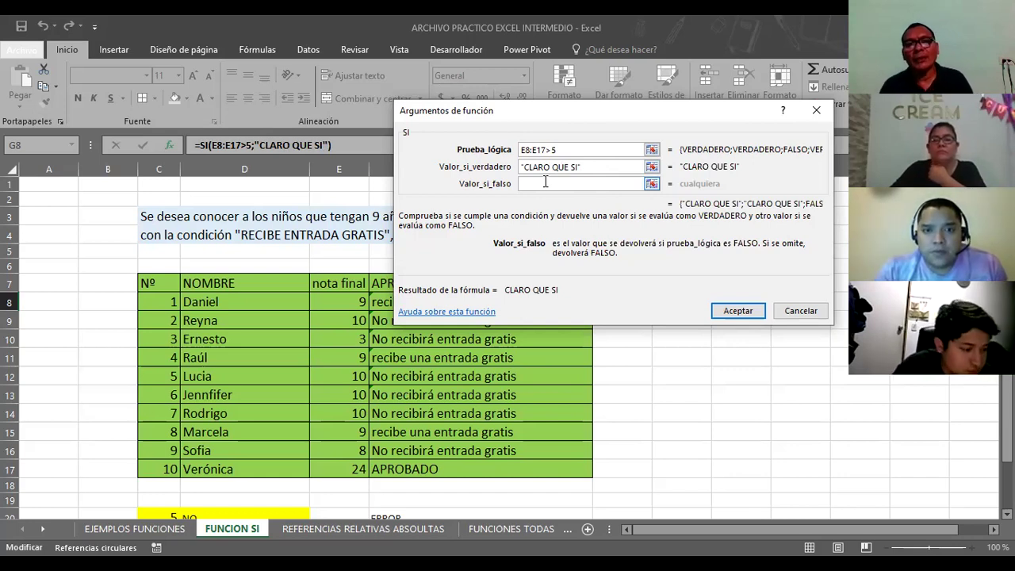
{"action": "type", "text": "\""}
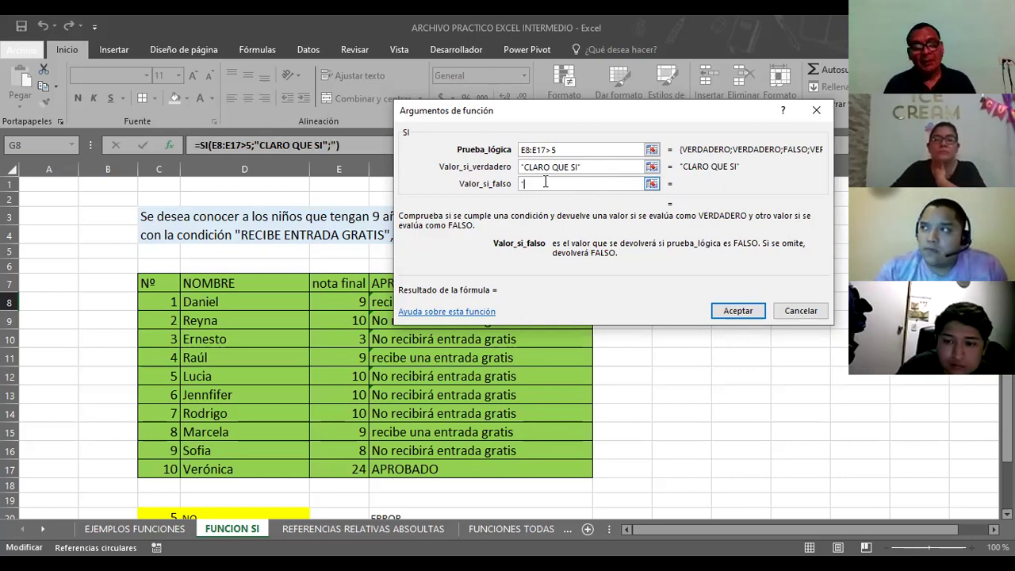
{"action": "type", "text": "ERRO"}
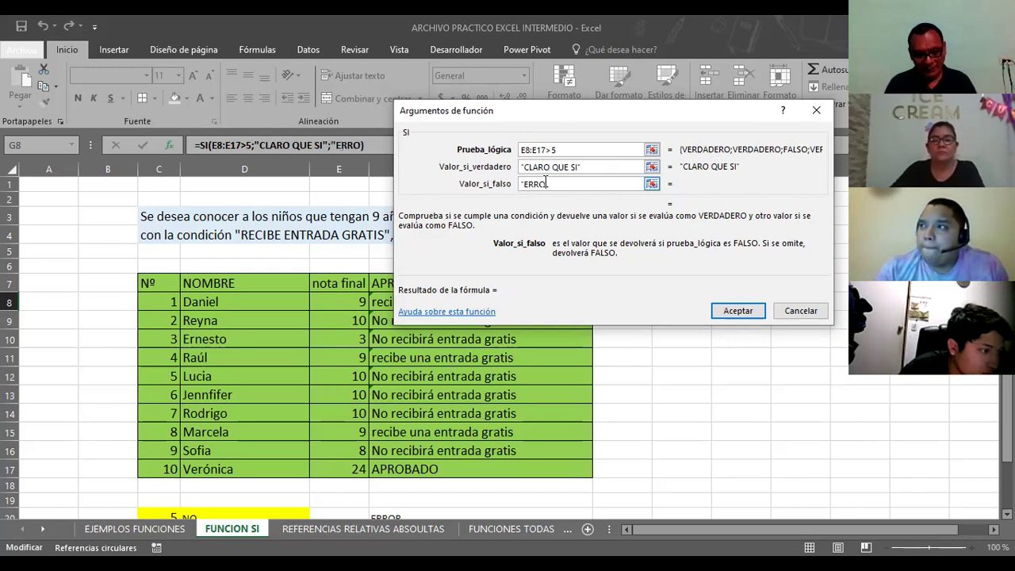
{"action": "type", "text": "NEO"}
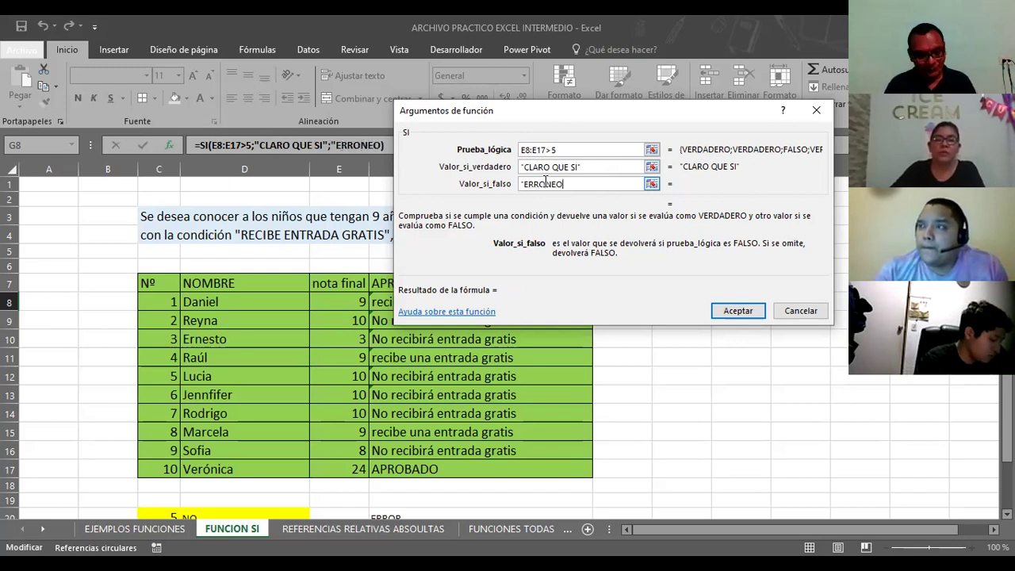
{"action": "type", "text": "\""}
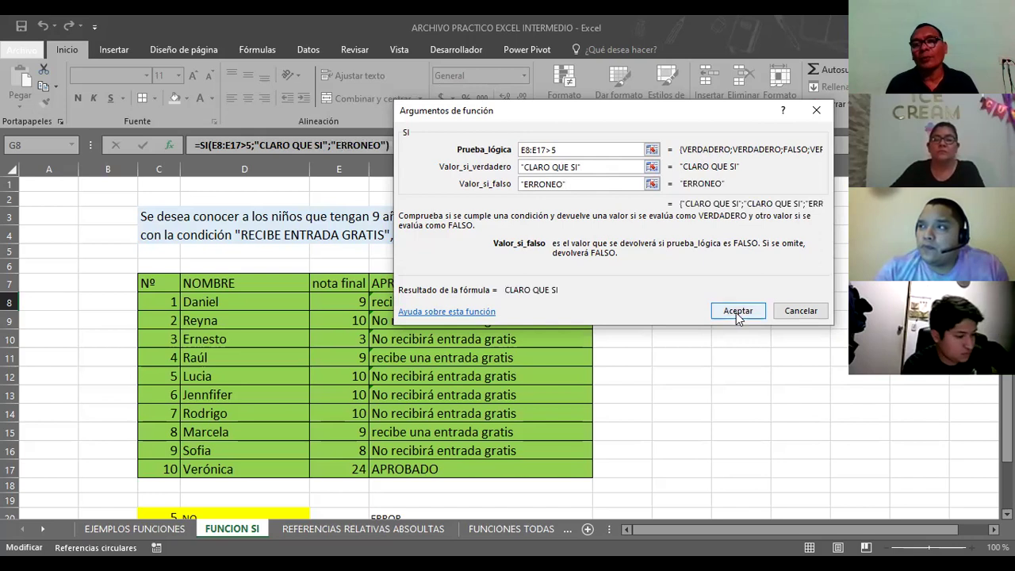
- Confirm =SI(E8:E17>5;"CLARO QUE SI";"ERRONEO") in G8 and widen column G
{"action": "left_click", "coordinate": [738, 311]}
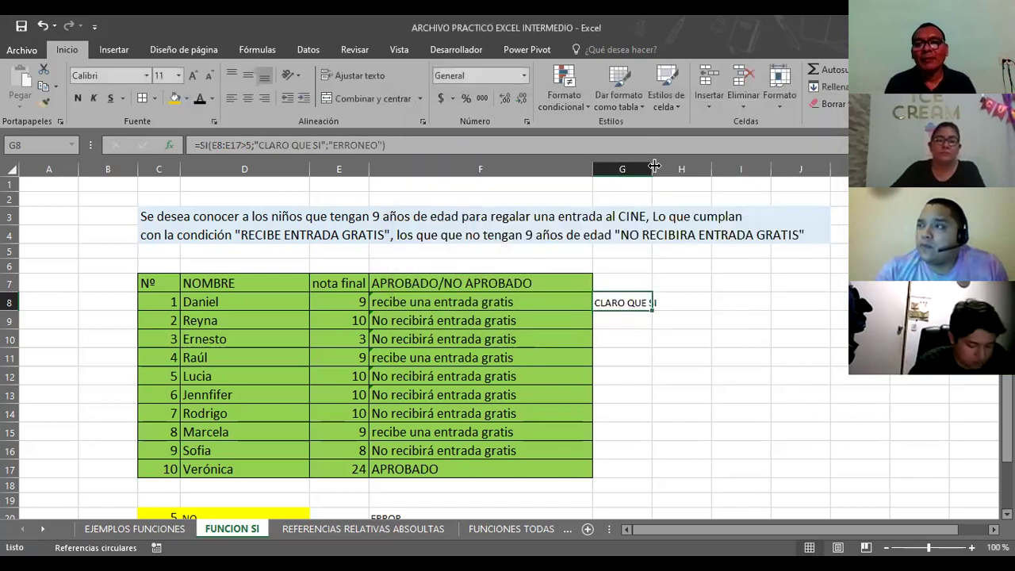
{"action": "left_click_drag", "start_coordinate": [671, 168], "coordinate": [667, 169]}
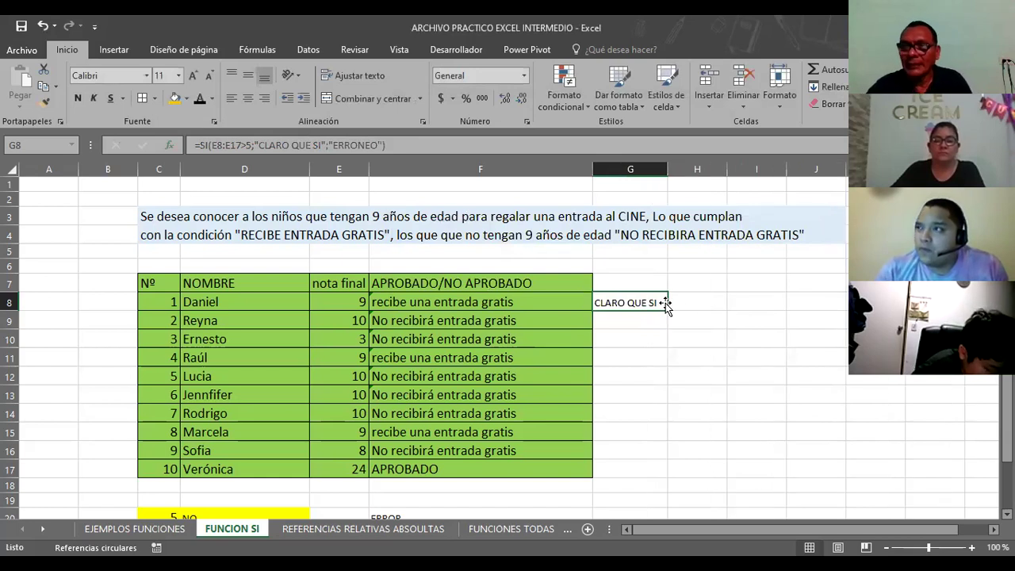
{"action": "left_click", "coordinate": [337, 298]}
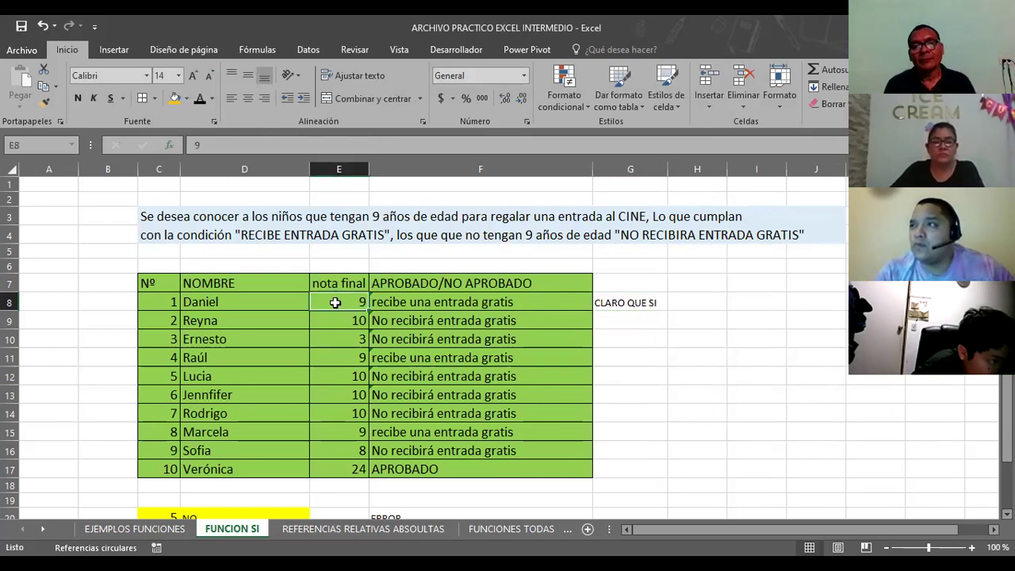
{"action": "left_click", "coordinate": [641, 302]}
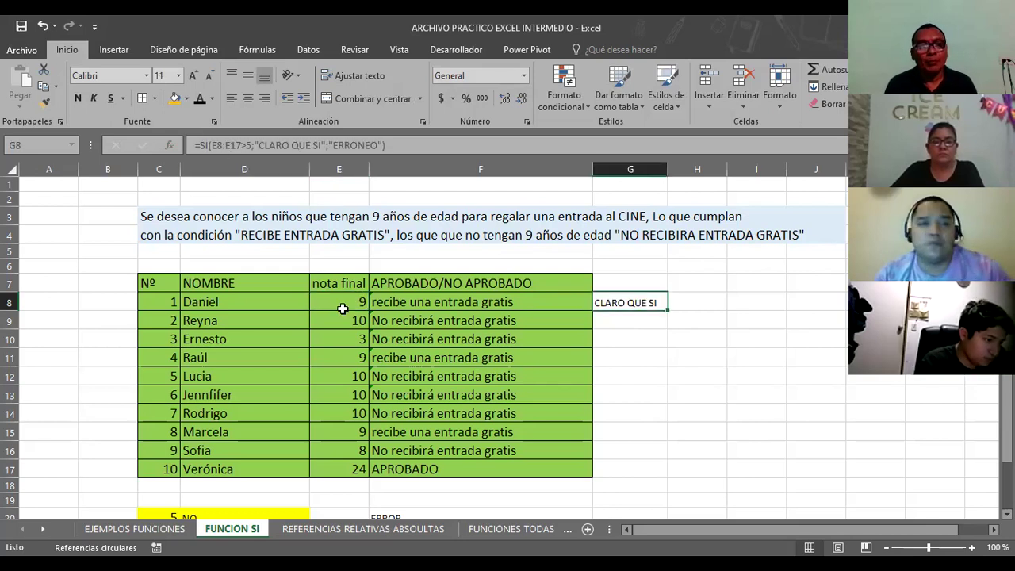
- Review the nota final grades E8:E17 alongside G8's SI formula
{"action": "left_click_drag", "start_coordinate": [339, 302], "coordinate": [332, 466]}
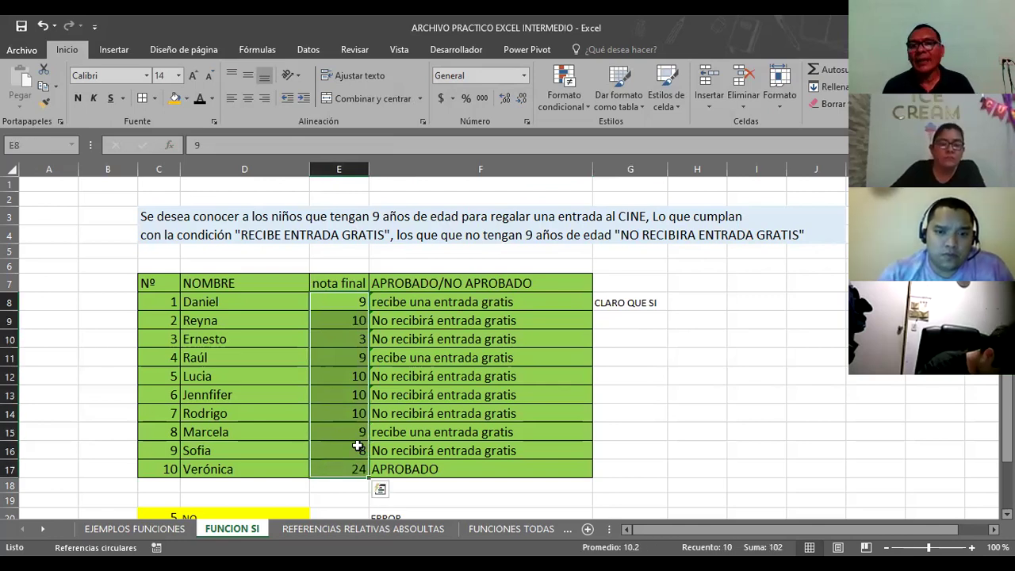
{"action": "left_click", "coordinate": [675, 344]}
{"action": "left_click", "coordinate": [631, 304]}
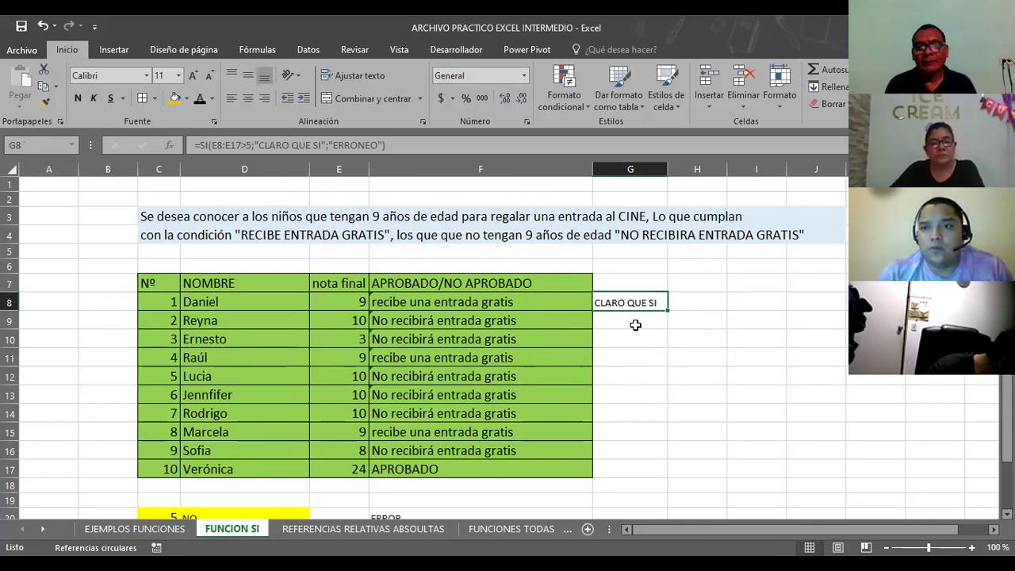
{"action": "scroll", "coordinate": [635, 325], "scroll_direction": "down", "scroll_amount": 1}
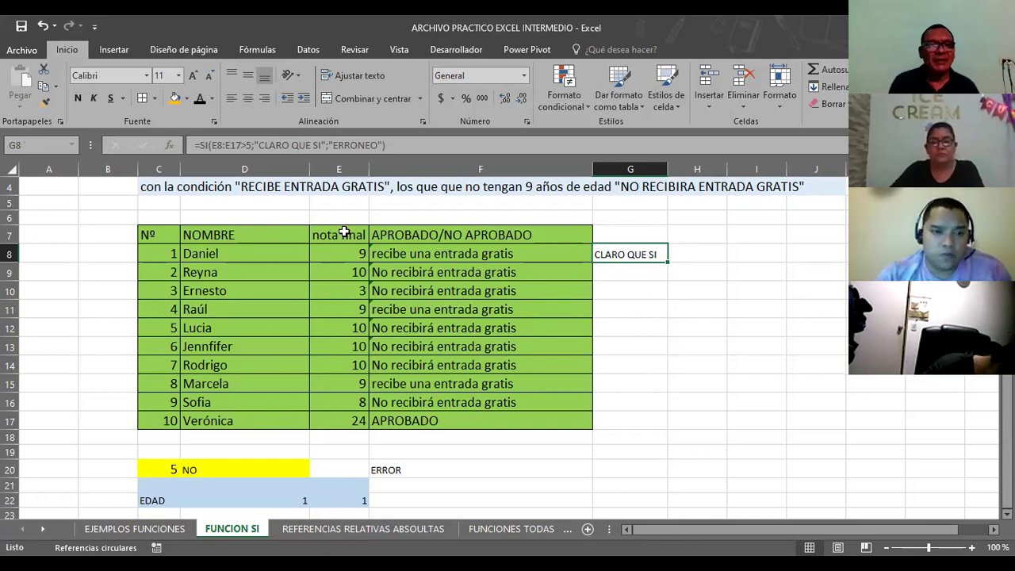
- Replace E8's grade with DOLOR INTESTINAL and widen column E to fit it
{"action": "left_click", "coordinate": [343, 232]}
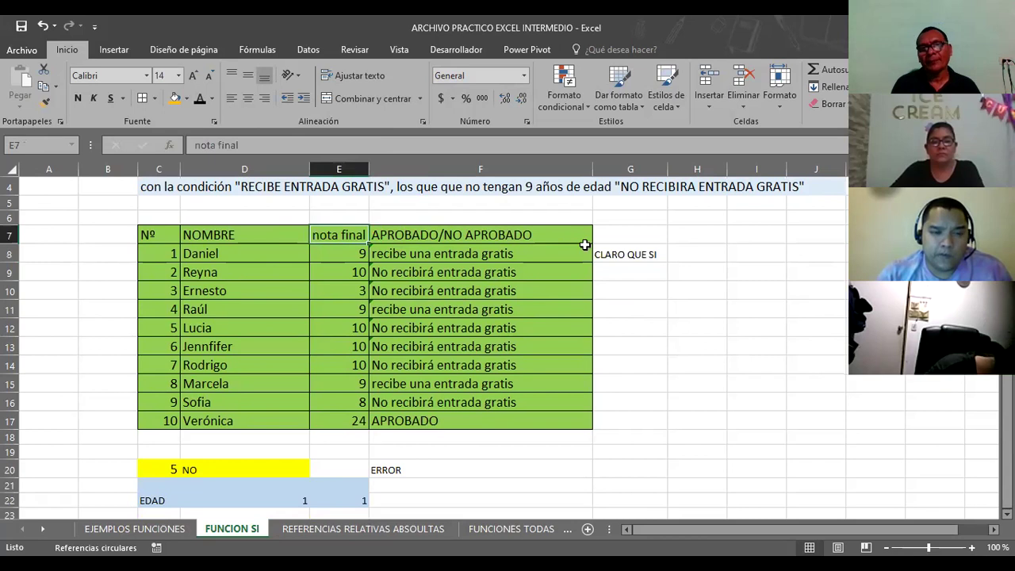
{"action": "left_click", "coordinate": [637, 255]}
{"action": "left_click", "coordinate": [353, 254]}
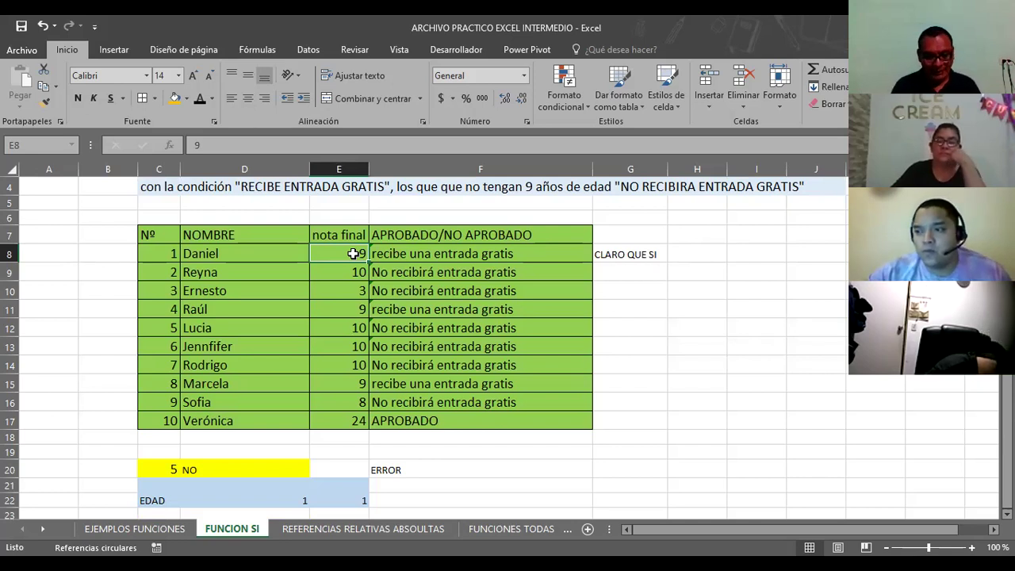
{"action": "type", "text": "DOLOR"}
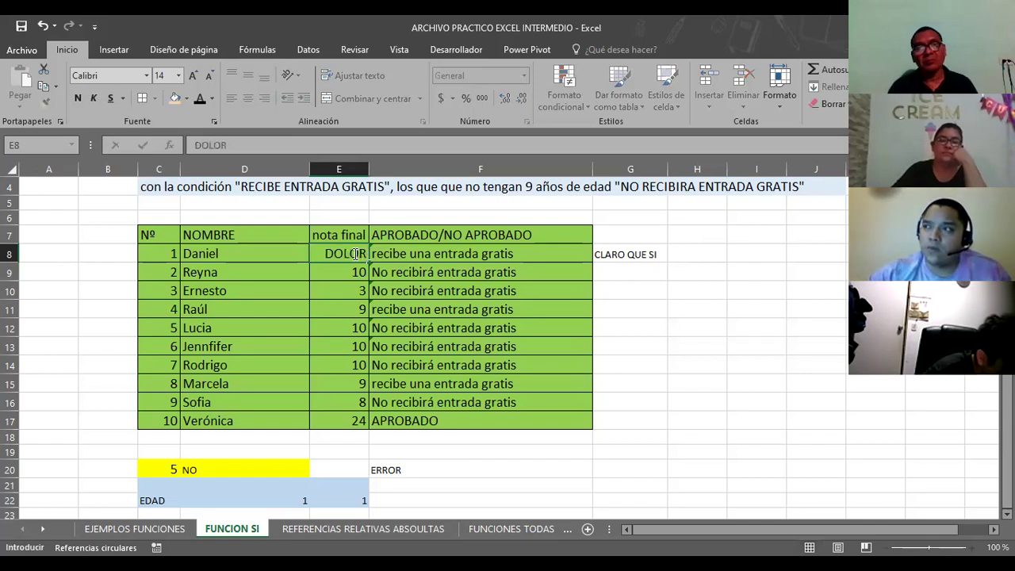
{"action": "type", "text": " INT"}
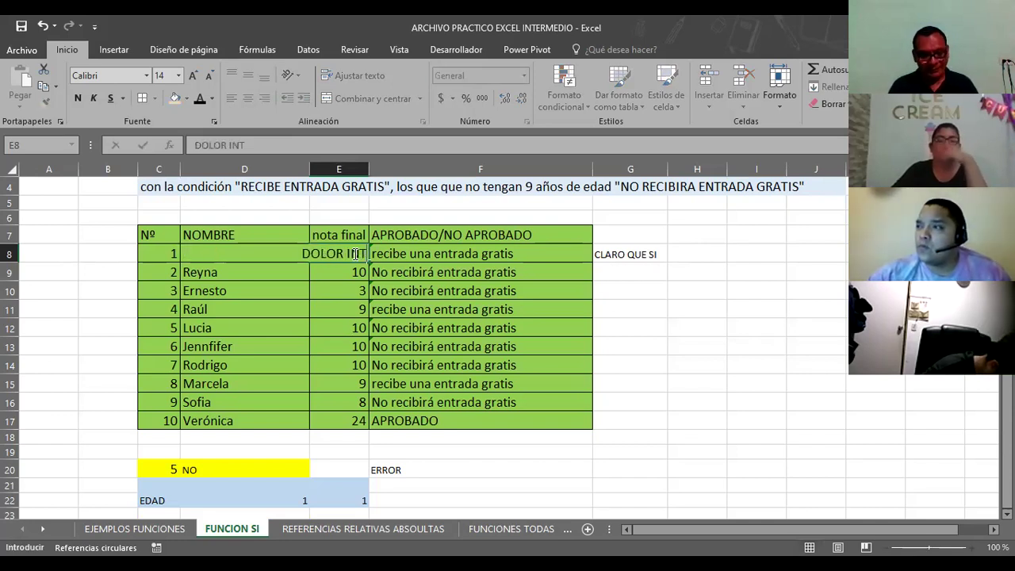
{"action": "type", "text": "ESTINAL"}
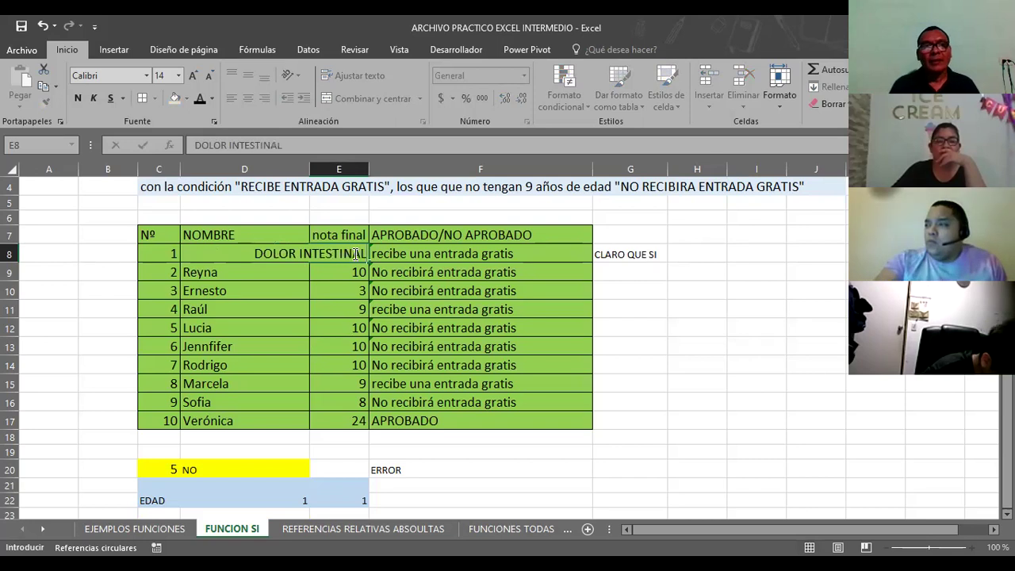
{"action": "key", "text": "Return"}
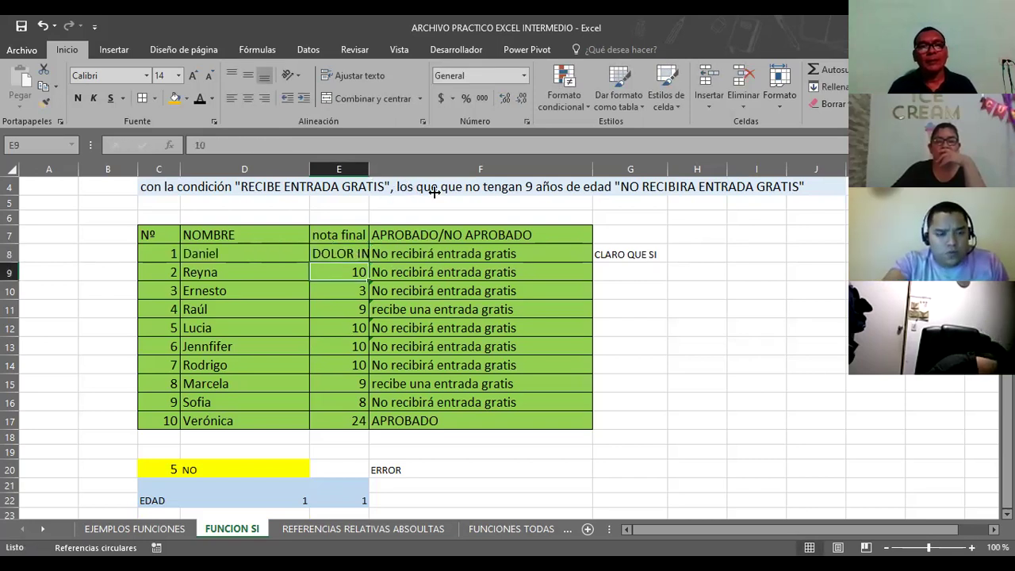
{"action": "left_click_drag", "start_coordinate": [368, 169], "coordinate": [433, 194]}
- Add an empty comment to G8 with Shift+F2 and close the comment box
{"action": "left_click", "coordinate": [698, 253]}
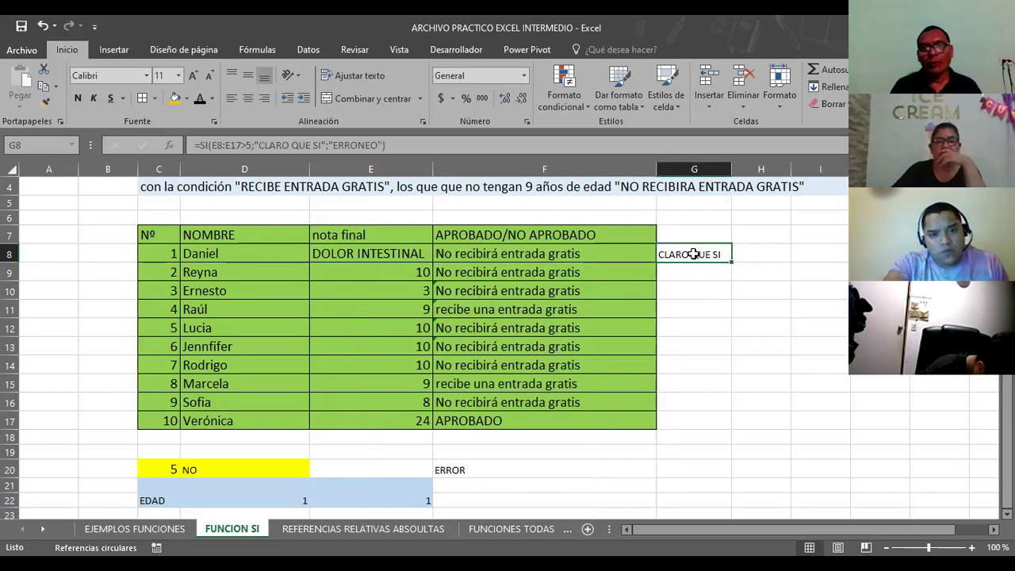
{"action": "key", "text": "shift+F2"}
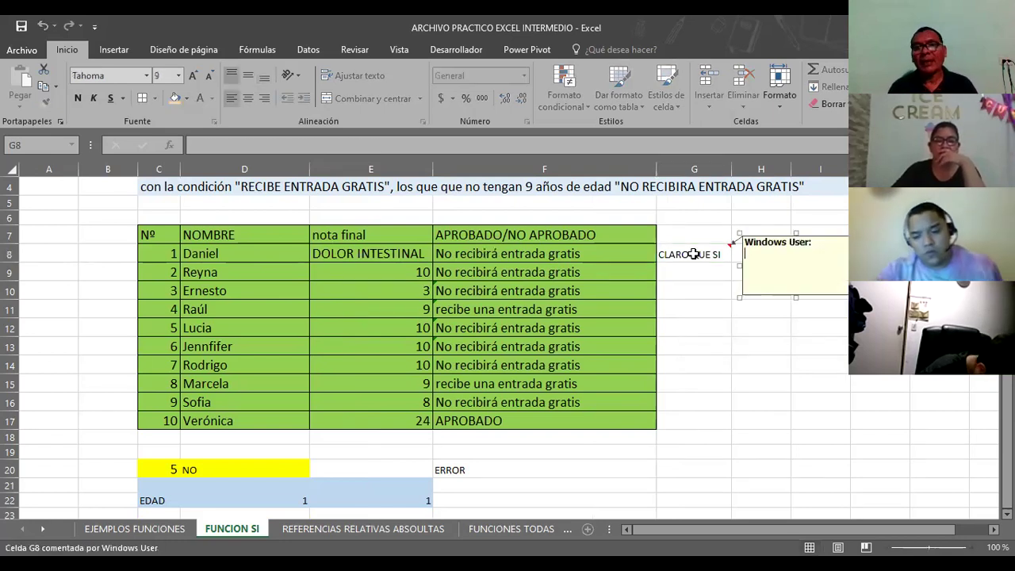
{"action": "left_click", "coordinate": [694, 253]}
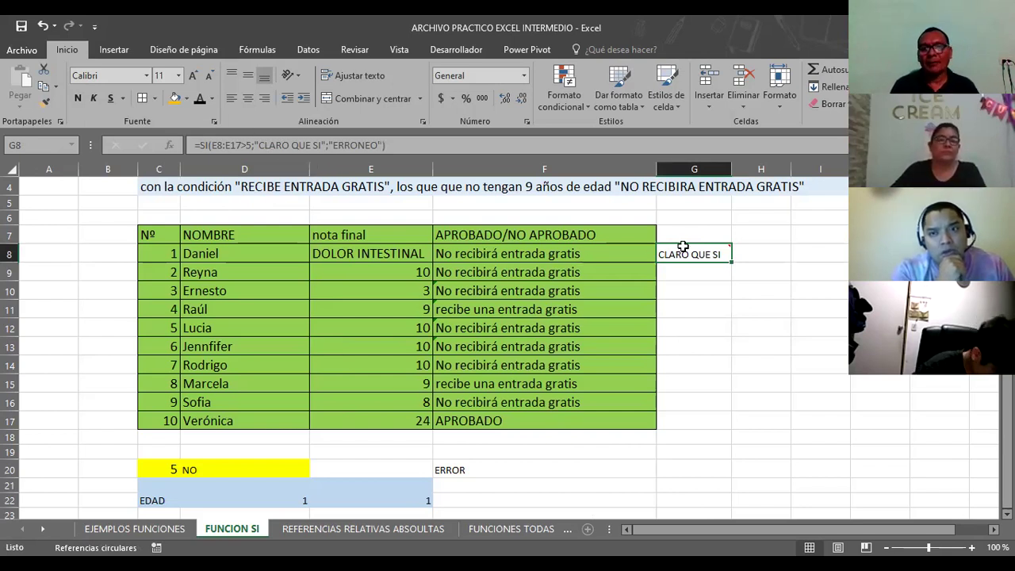
{"action": "mouse_move", "coordinate": [683, 249]}
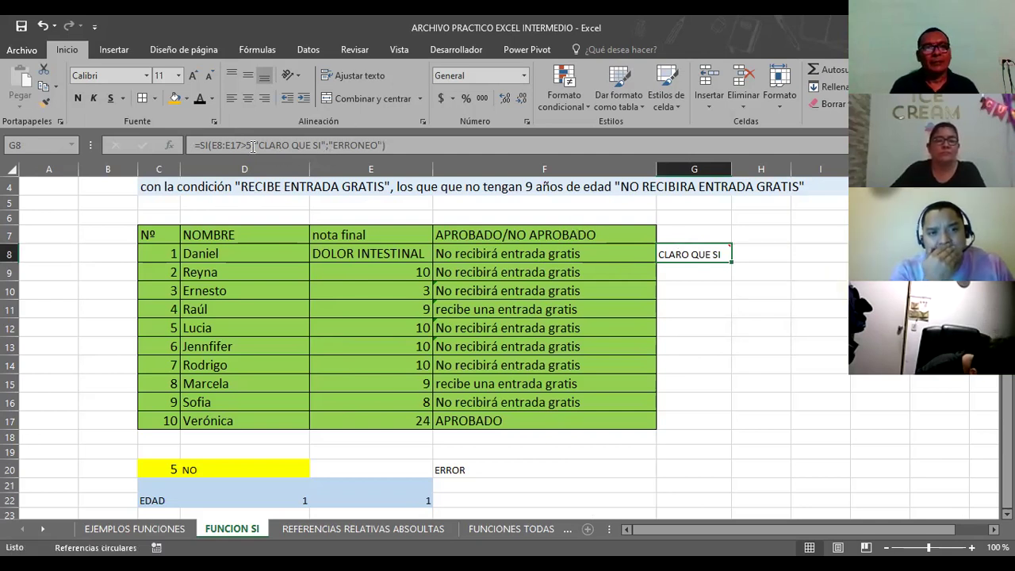
- Change G8's SI comparison so E8:E17 is tested against "DOLOR INTESTINAL"
{"action": "left_click", "coordinate": [252, 146]}
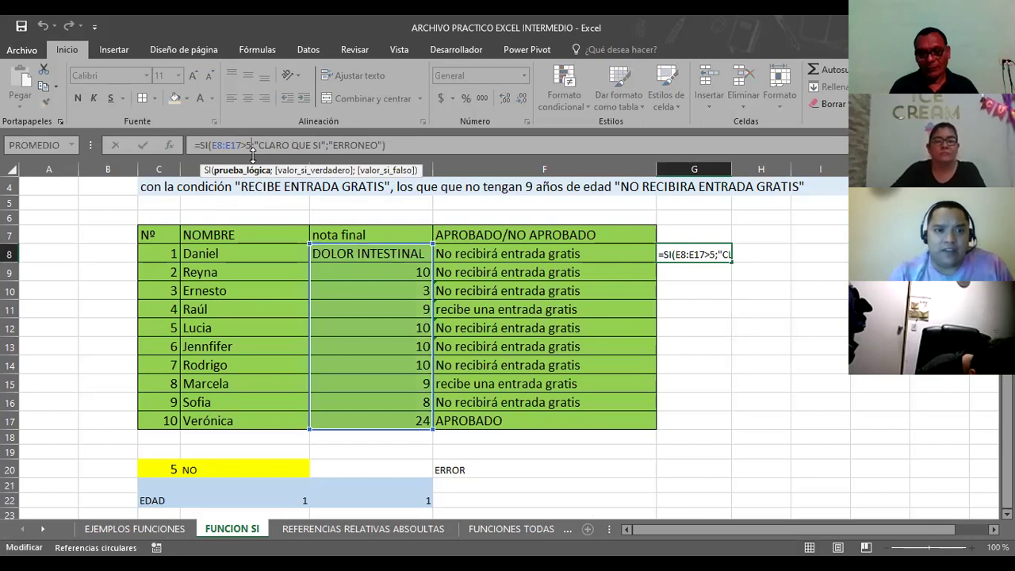
{"action": "key", "text": "BackSpace"}
{"action": "type", "text": "\"DO"}
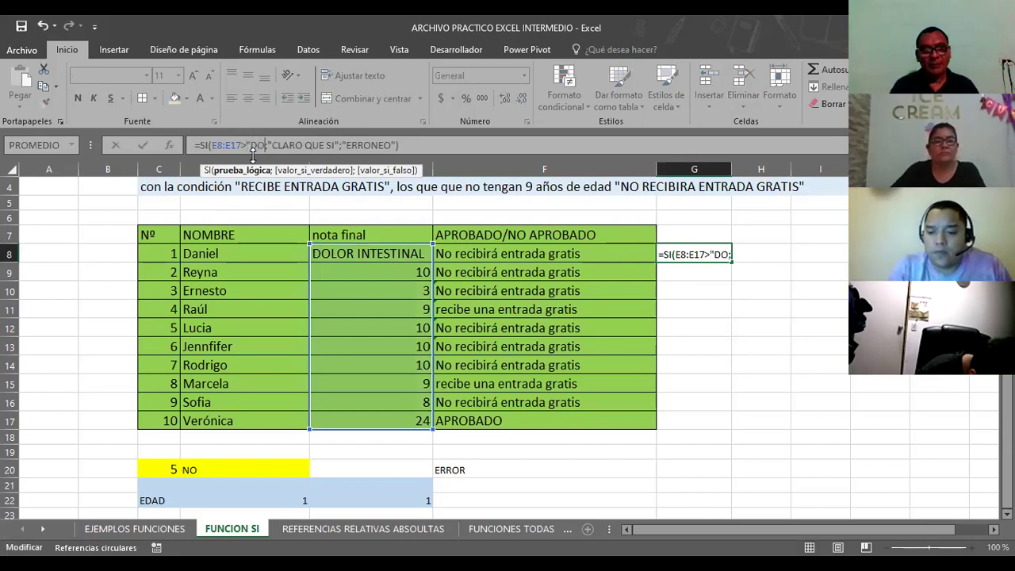
{"action": "type", "text": "LOR INS"}
{"action": "key", "text": "BackSpace"}
{"action": "type", "text": "TESTINAL"}
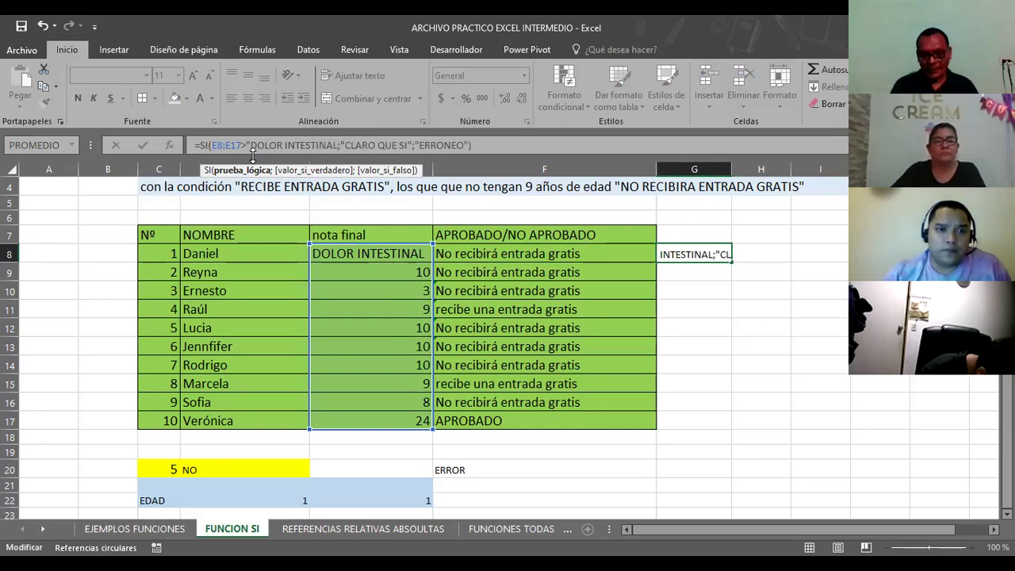
{"action": "type", "text": "\""}
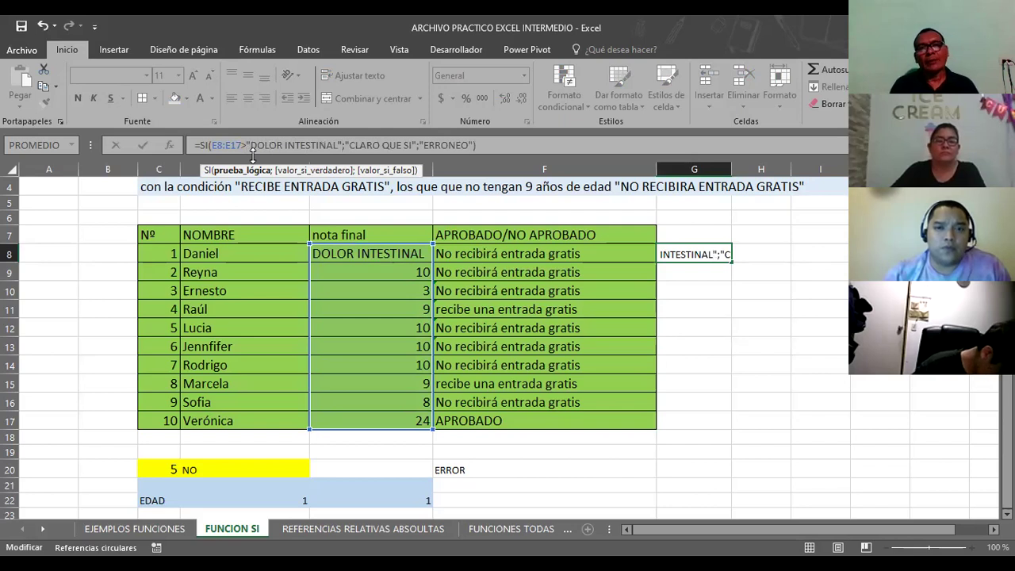
- Make the SI return "EFECTIVO" if true and "PARA NADA" if false, showing PARA NADA
{"action": "key", "text": "Right"}
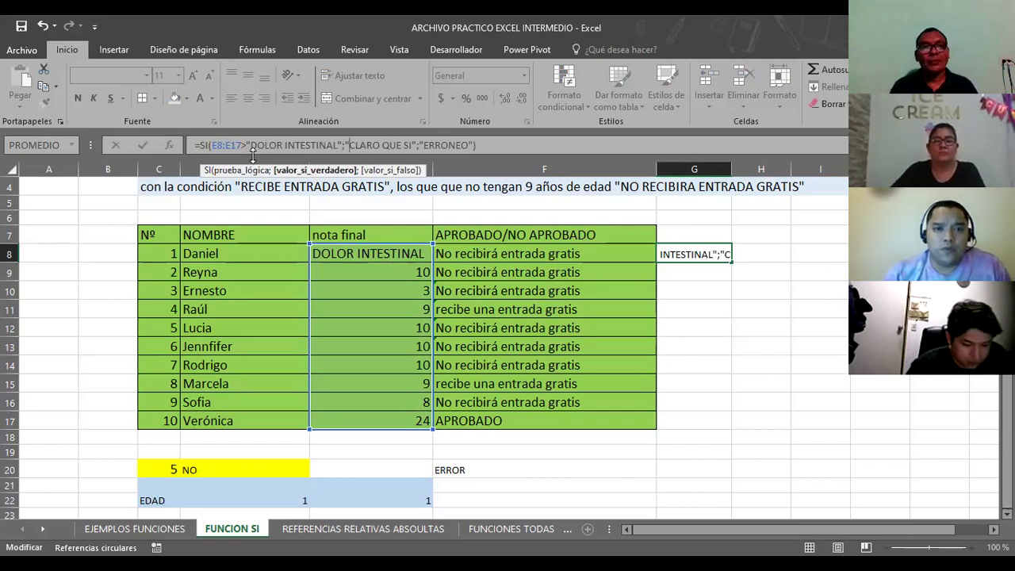
{"action": "type", "text": "EFECTIVO"}
{"action": "key", "text": "Delete"}
{"action": "key", "text": "Delete"}
{"action": "key", "text": "Delete"}
{"action": "key", "text": "Delete"}
{"action": "key", "text": "Delete"}
{"action": "key", "text": "Delete"}
{"action": "key", "text": "Delete"}
{"action": "key", "text": "Delete"}
{"action": "key", "text": "Delete"}
{"action": "key", "text": "Delete"}
{"action": "key", "text": "Delete"}
{"action": "key", "text": "Delete"}
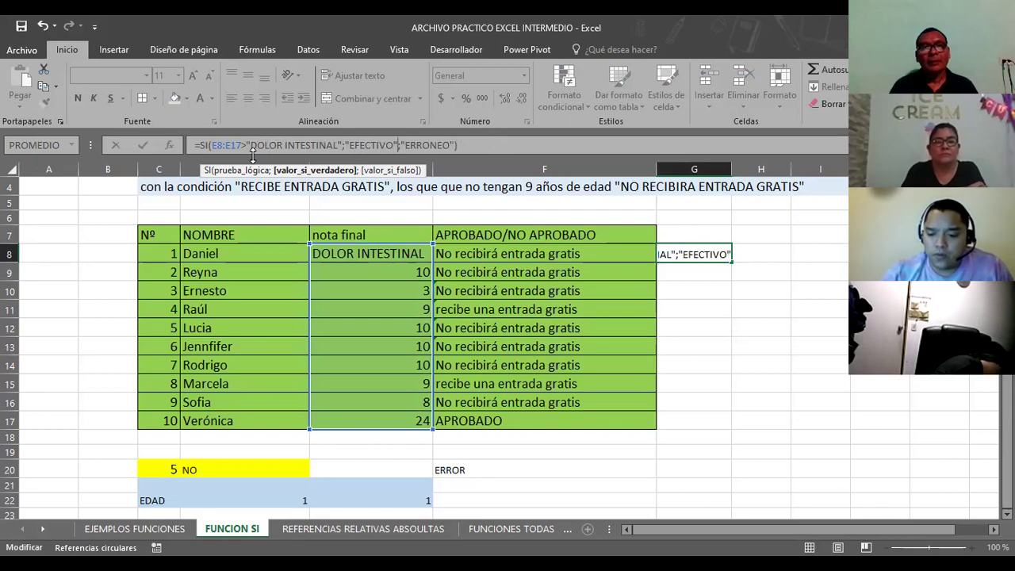
{"action": "key", "text": "Right"}
{"action": "key", "text": "Right"}
{"action": "type", "text": "PARA NADA"}
{"action": "key", "text": "Delete"}
{"action": "key", "text": "Delete"}
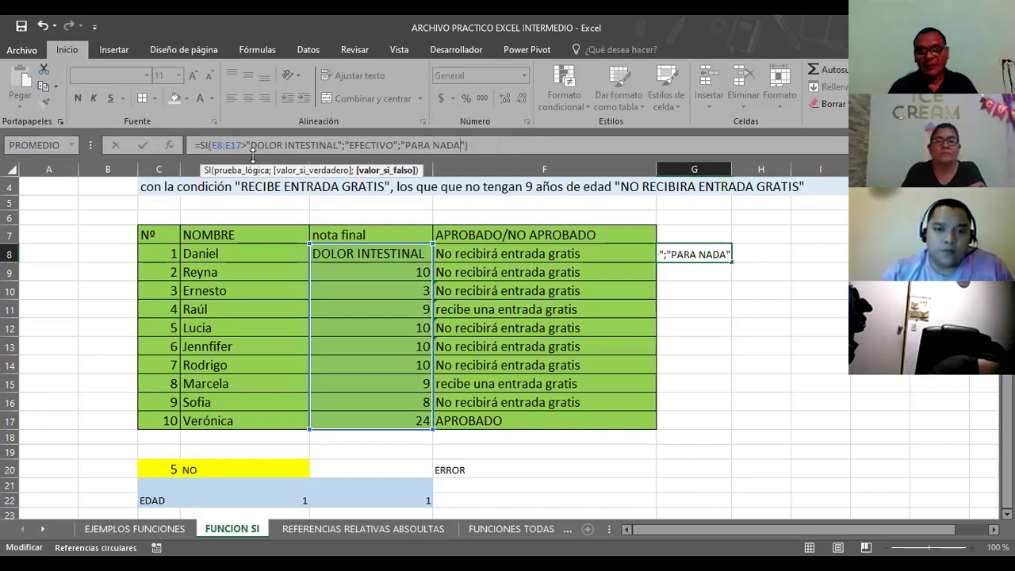
{"action": "key", "text": "Return"}
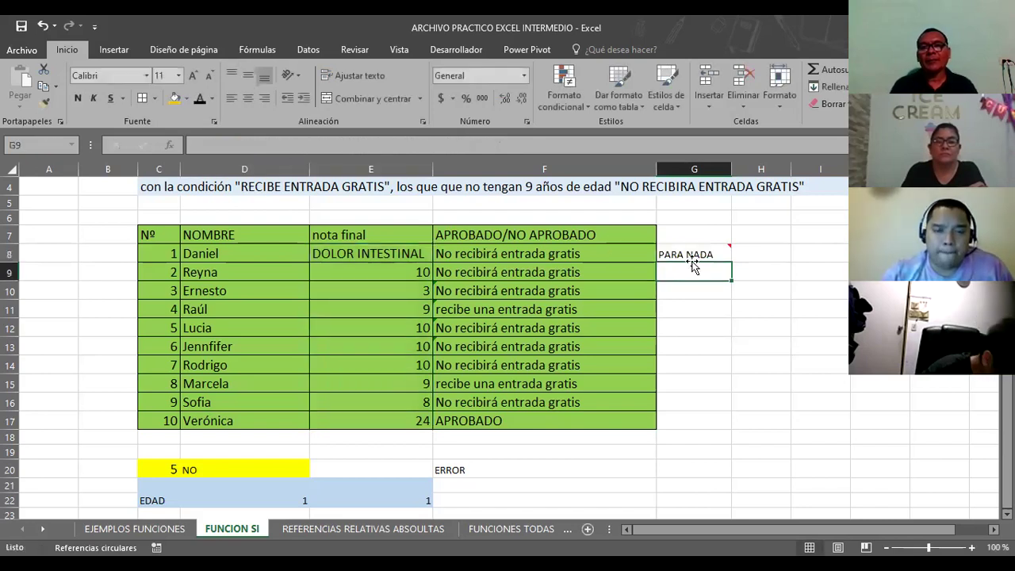
{"action": "left_click", "coordinate": [693, 256]}
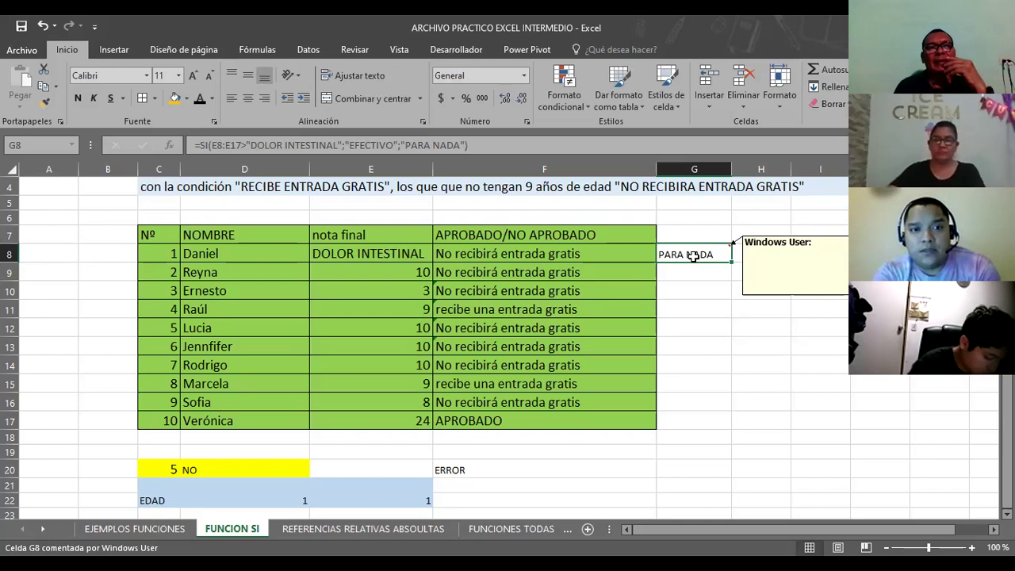
- Replace > with = in G8's test so E8:E17="DOLOR INTESTINAL" now yields EFECTIVO
{"action": "left_click", "coordinate": [247, 146]}
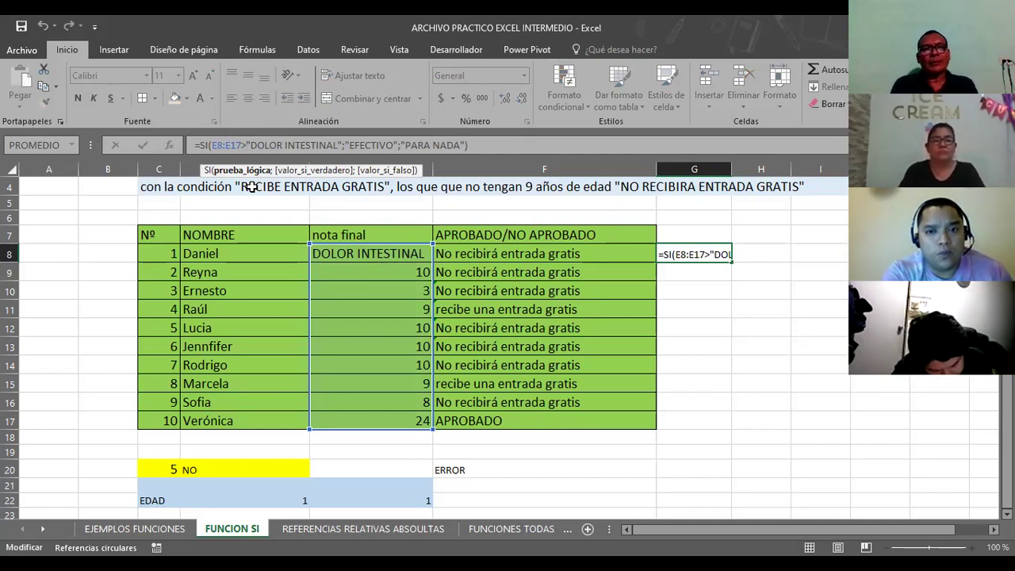
{"action": "key", "text": "BackSpace"}
{"action": "type", "text": "="}
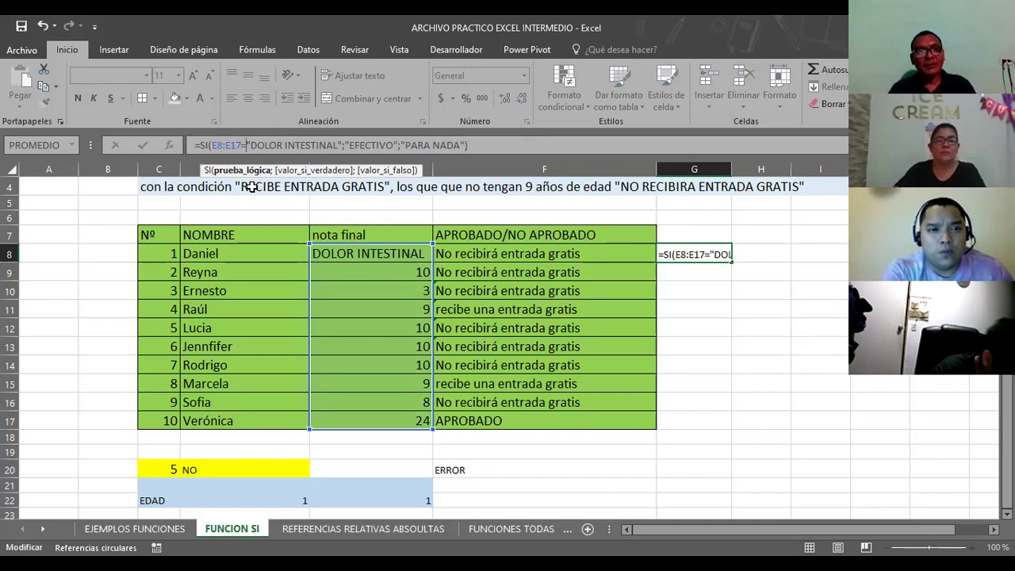
{"action": "key", "text": "Return"}
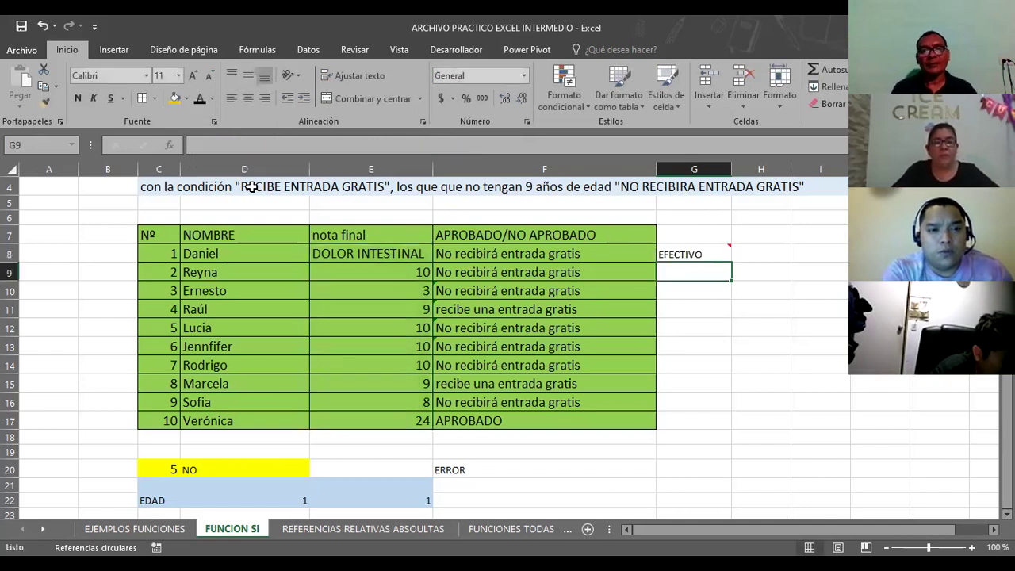
{"action": "left_click", "coordinate": [677, 249]}
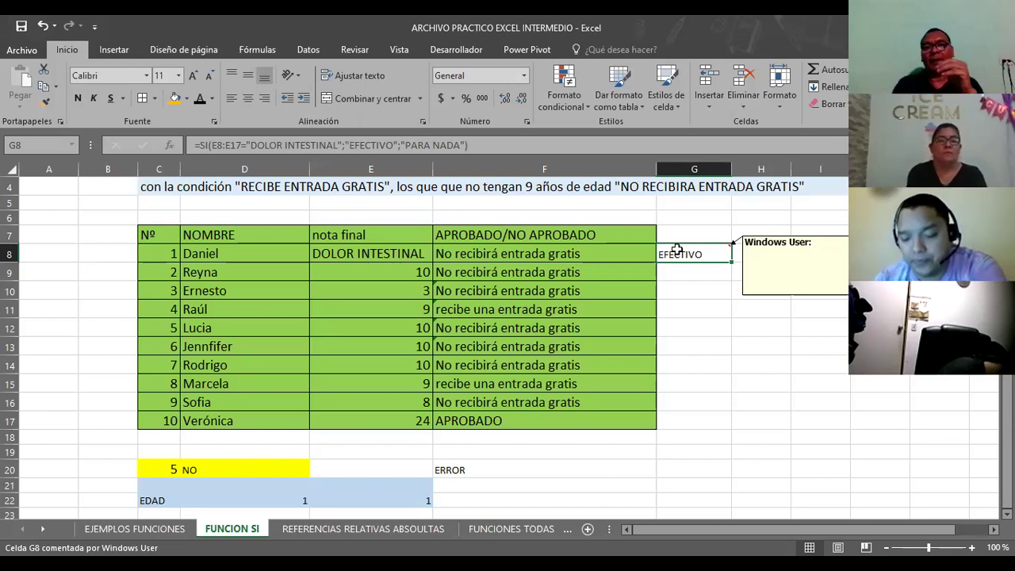
{"action": "left_click", "coordinate": [353, 276]}
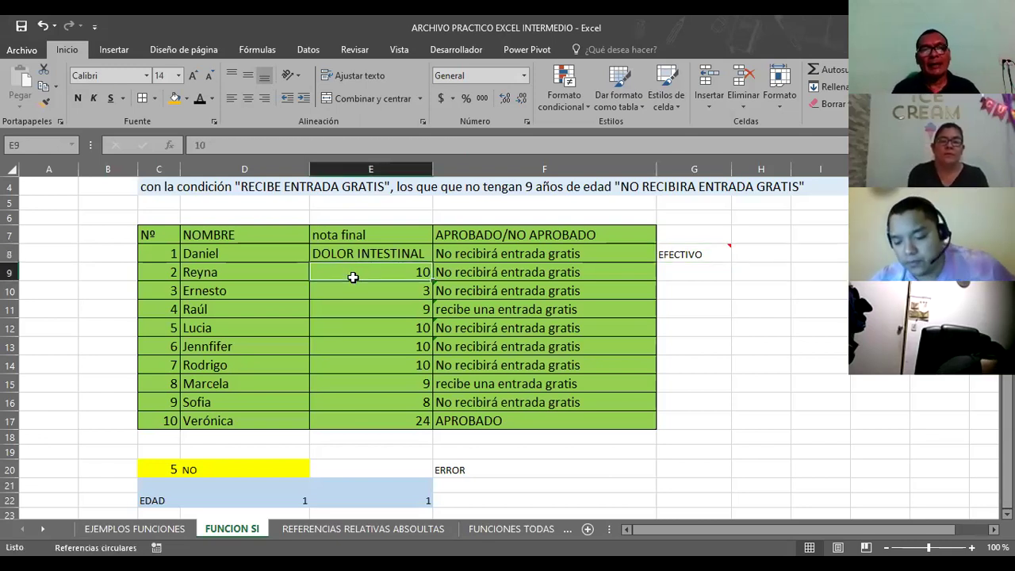
- Enter DOLOR DE CABEZA, DOLOR INTESTINAL and DOLOR DE GARGANTA in E9:E11, then widen column E
{"action": "type", "text": "DOLOR DE CABEZA"}
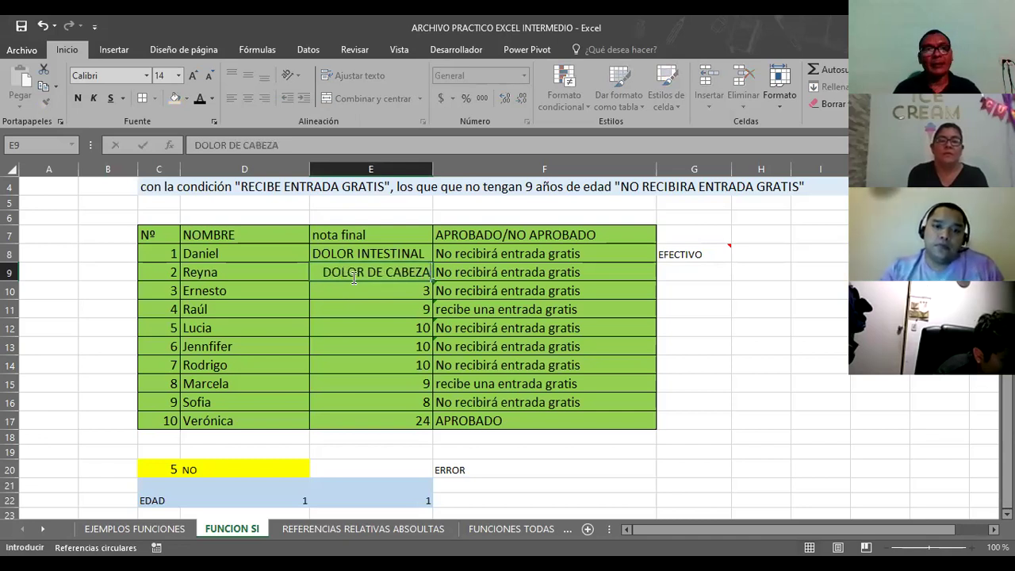
{"action": "key", "text": "Return"}
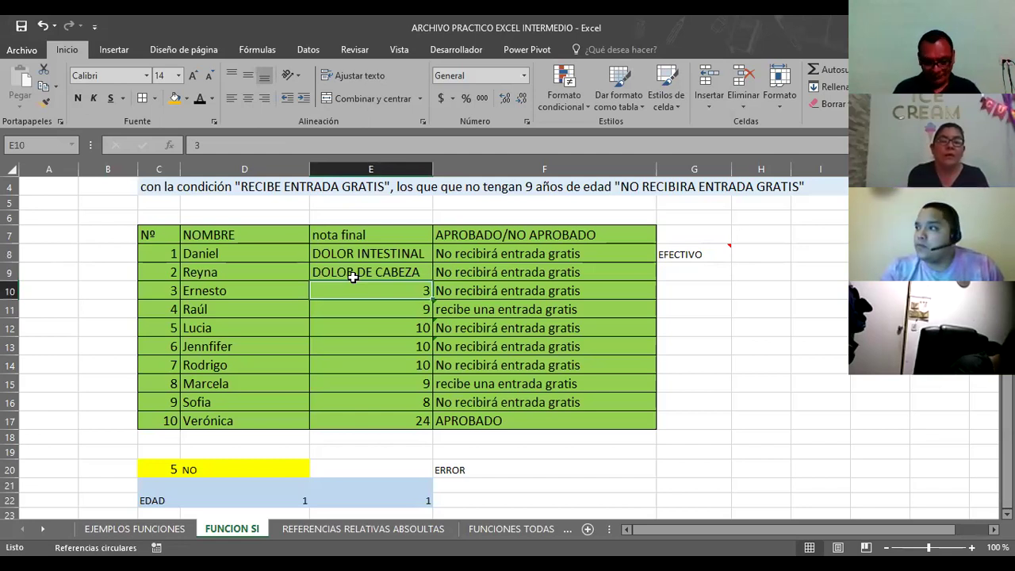
{"action": "type", "text": "DOLOR"}
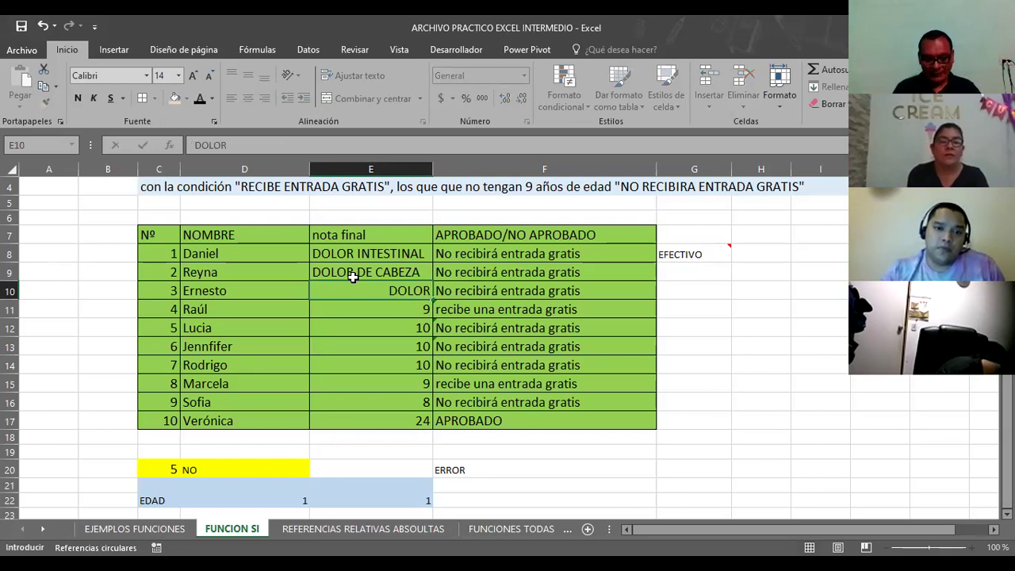
{"action": "type", "text": " INTESTINAL"}
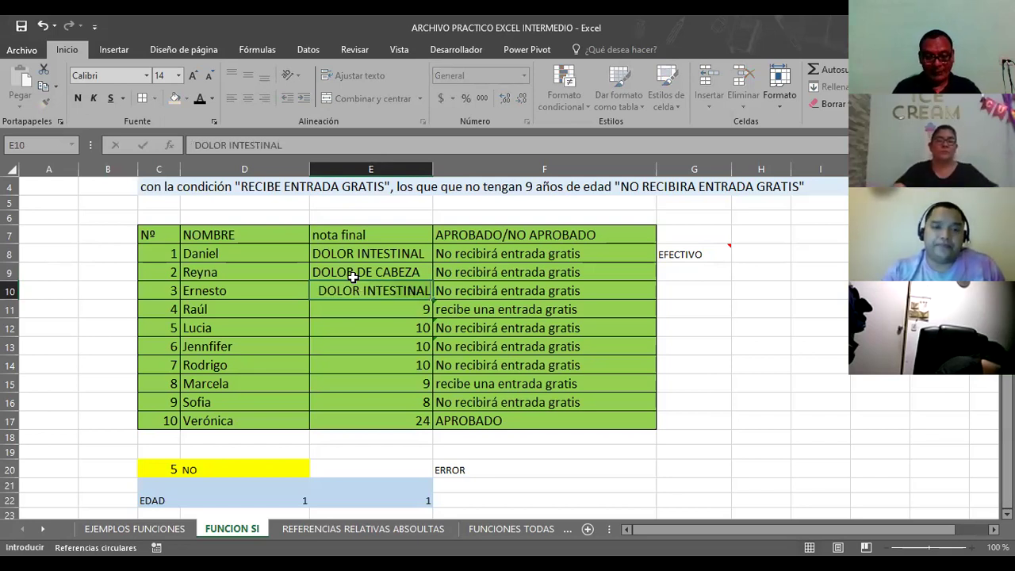
{"action": "key", "text": "Return"}
{"action": "type", "text": "DOLOR DEGARGANTA"}
{"action": "key", "text": "Return"}
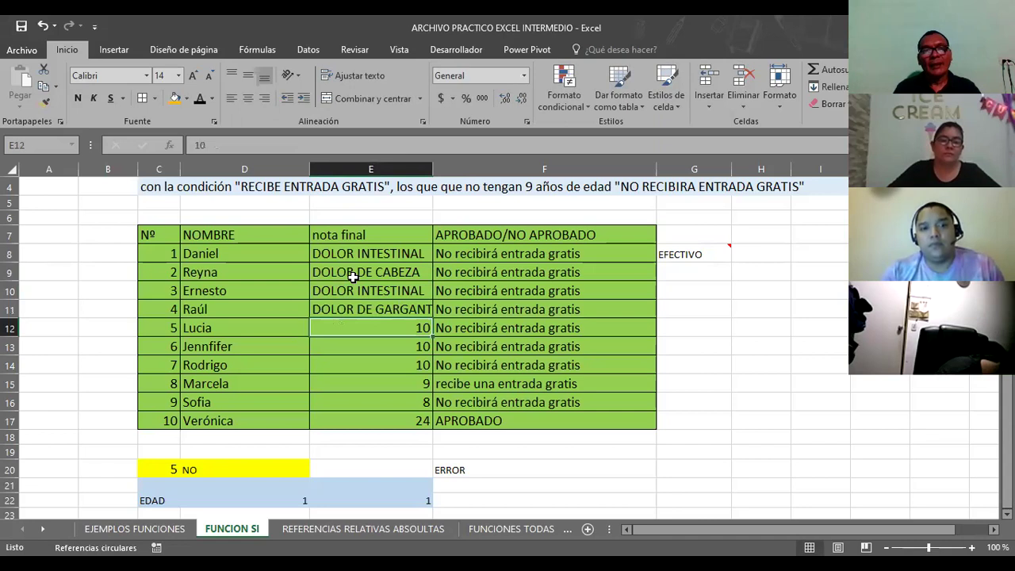
{"action": "left_click", "coordinate": [437, 190]}
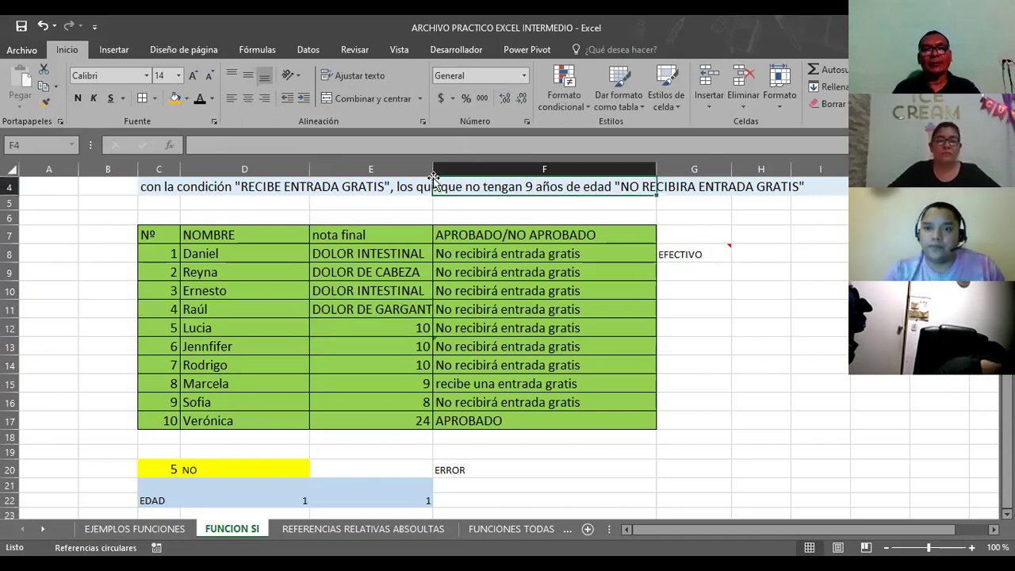
{"action": "left_click_drag", "start_coordinate": [434, 178], "coordinate": [454, 177]}
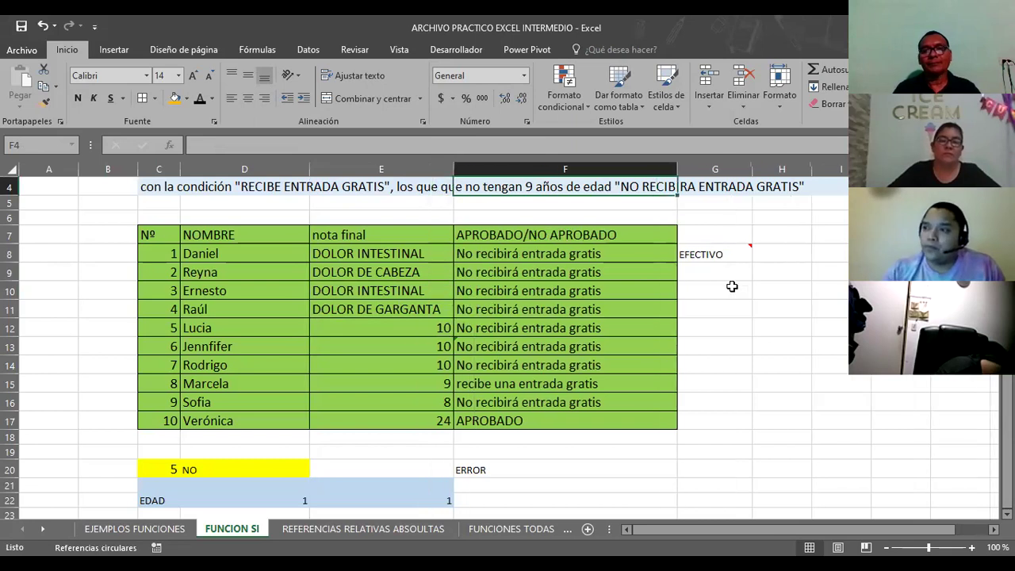
- Fill G8's SI formula down through G17 and widen column G to fit the results
{"action": "left_click", "coordinate": [721, 253]}
{"action": "left_click_drag", "start_coordinate": [750, 262], "coordinate": [743, 428]}
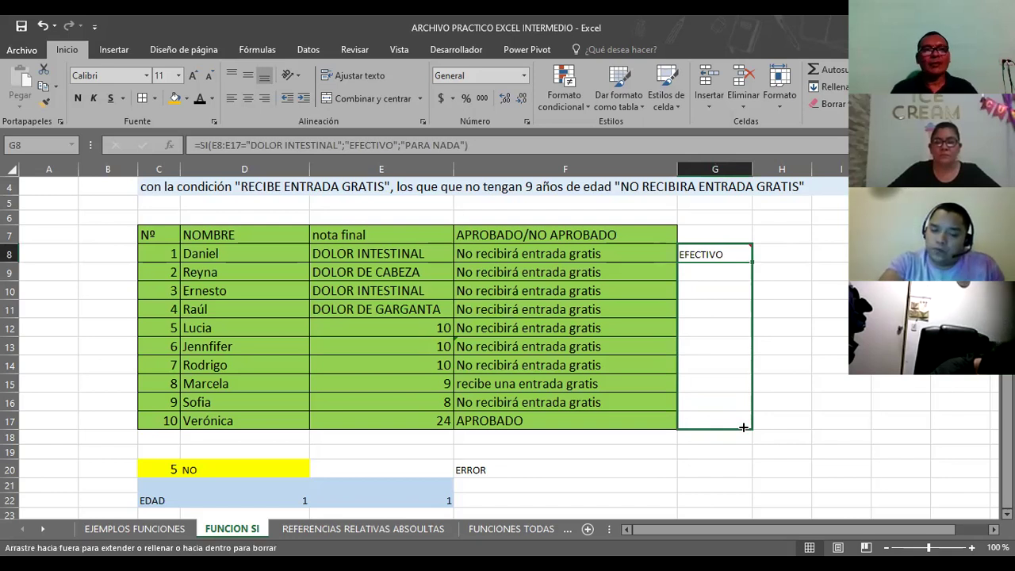
{"action": "left_click_drag", "start_coordinate": [743, 428], "coordinate": [742, 426]}
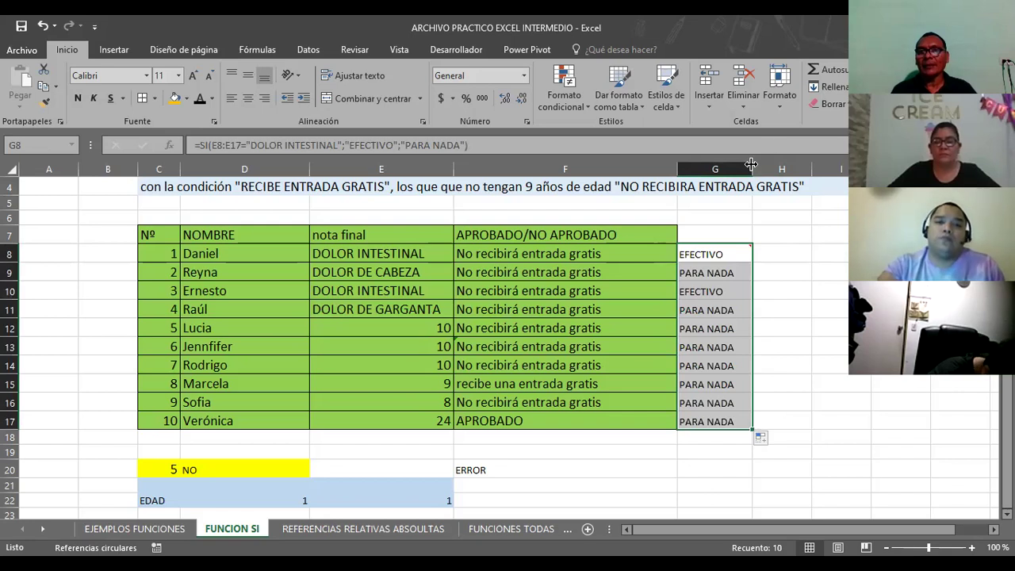
{"action": "left_click_drag", "start_coordinate": [752, 169], "coordinate": [775, 169]}
{"action": "left_click", "coordinate": [729, 232]}
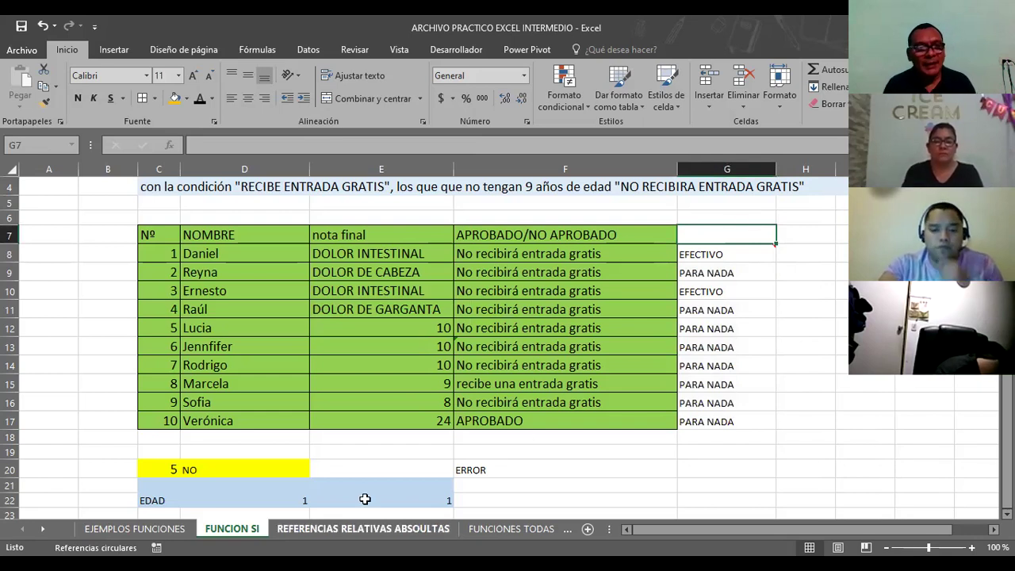
- Enter 1 in C20 so D20 shows SI, then go to the EJEMPLOS FUNCIONES sheet
{"action": "left_click", "coordinate": [215, 502]}
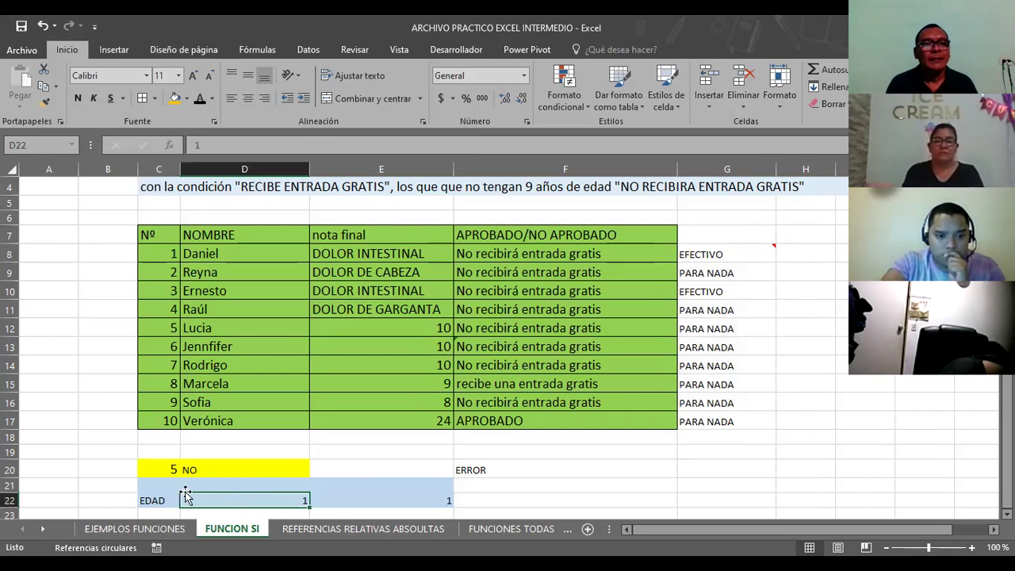
{"action": "left_click", "coordinate": [203, 470]}
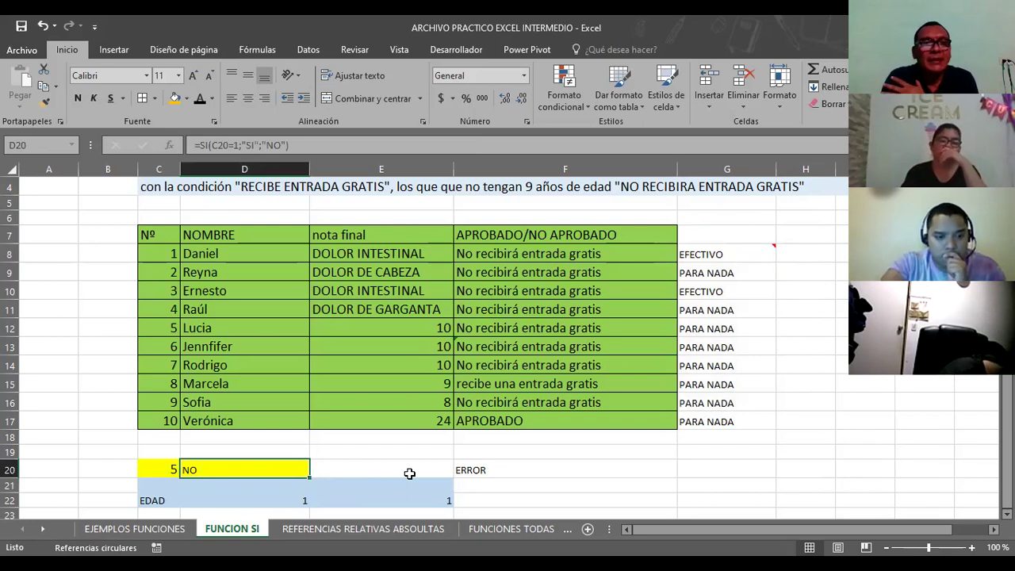
{"action": "left_click", "coordinate": [155, 470]}
{"action": "type", "text": "1"}
{"action": "key", "text": "Return"}
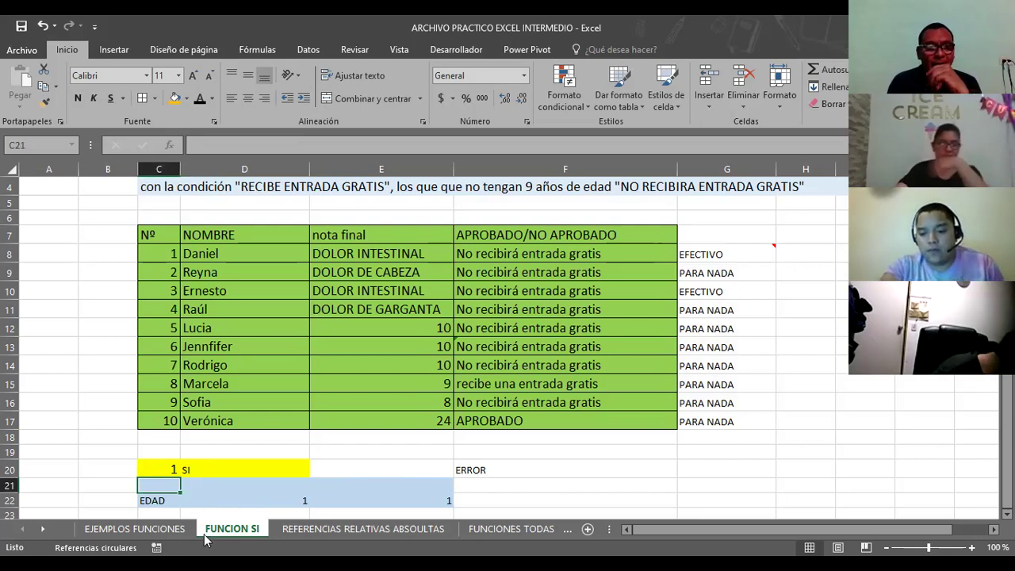
{"action": "left_click", "coordinate": [135, 528]}
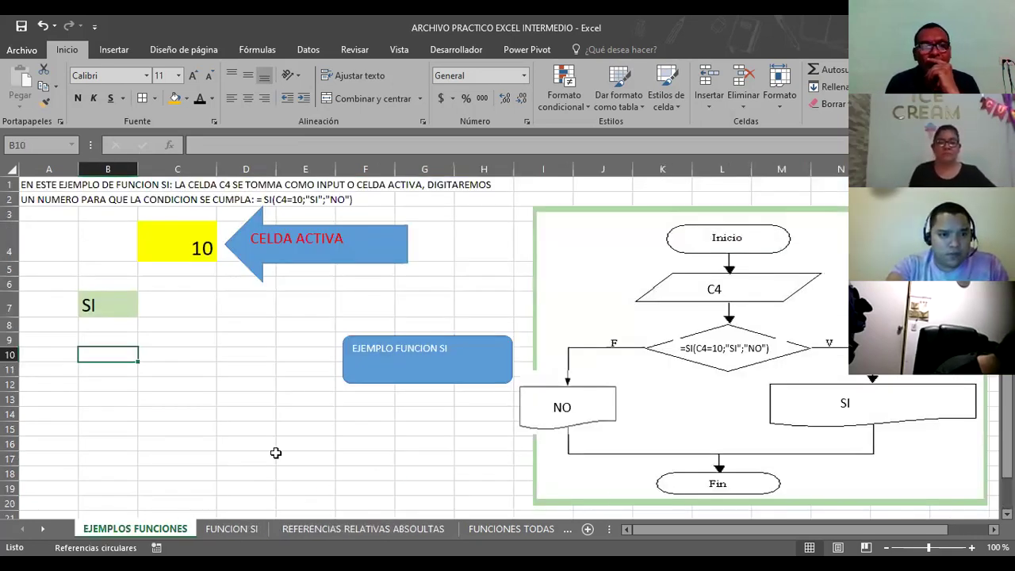
- Browse through the workbook's sheet tabs to reach the SI ANIDADA2 ball-colour gift sheet
{"action": "scroll", "coordinate": [275, 453], "scroll_direction": "down", "scroll_amount": 2}
{"action": "left_click", "coordinate": [302, 530]}
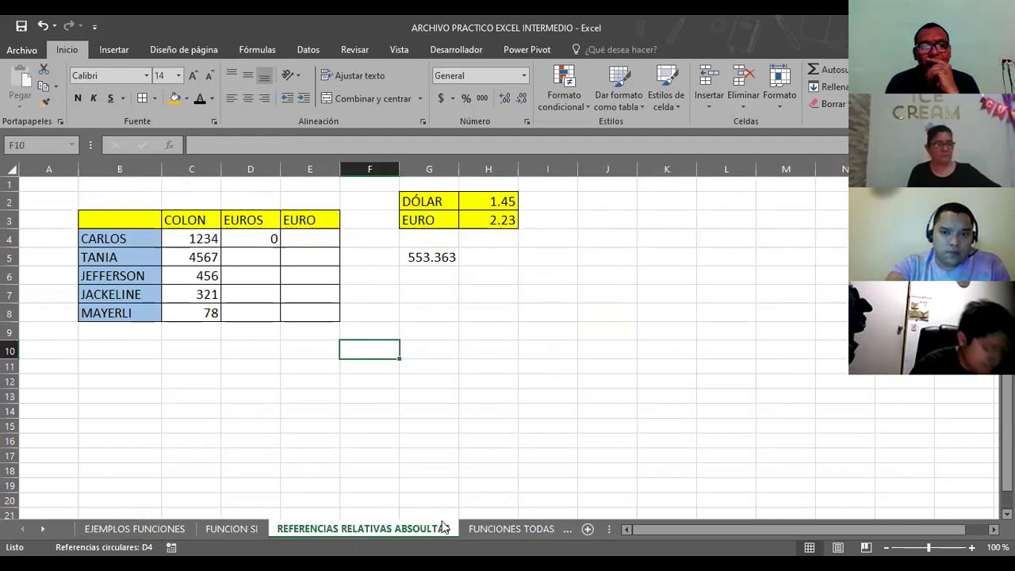
{"action": "left_click", "coordinate": [508, 528]}
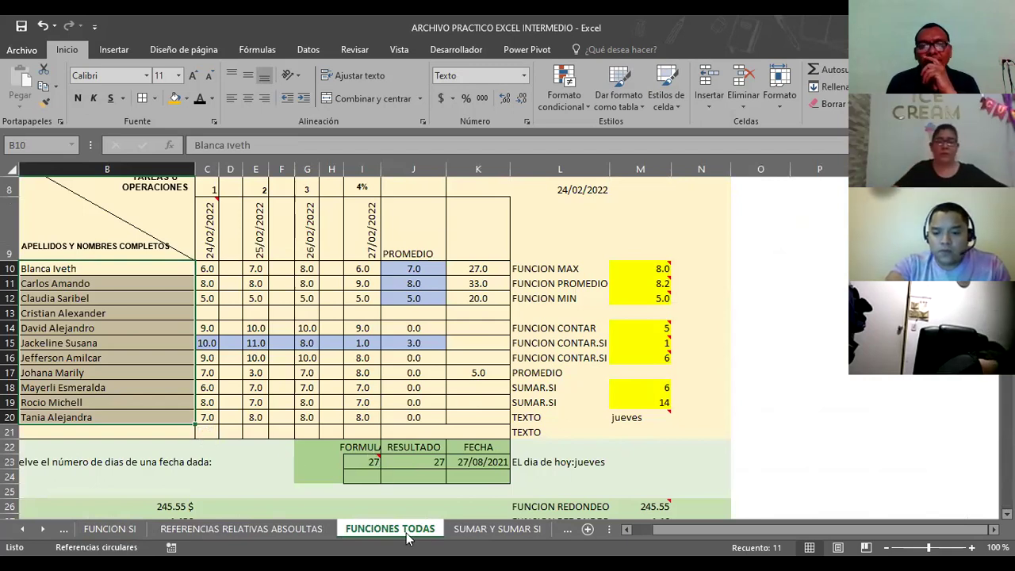
{"action": "left_click", "coordinate": [482, 532]}
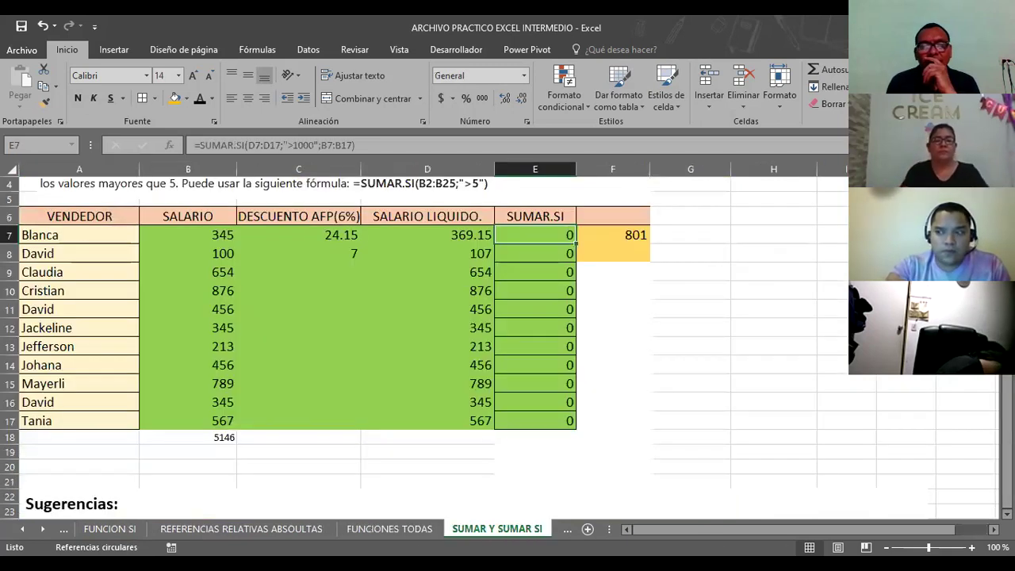
{"action": "left_click", "coordinate": [20, 529]}
{"action": "left_click", "coordinate": [43, 531]}
{"action": "left_click", "coordinate": [43, 532]}
{"action": "left_click", "coordinate": [43, 531]}
{"action": "left_click", "coordinate": [43, 531]}
{"action": "left_click", "coordinate": [42, 532]}
{"action": "left_click", "coordinate": [43, 531]}
{"action": "left_click", "coordinate": [42, 531]}
{"action": "left_click", "coordinate": [230, 529]}
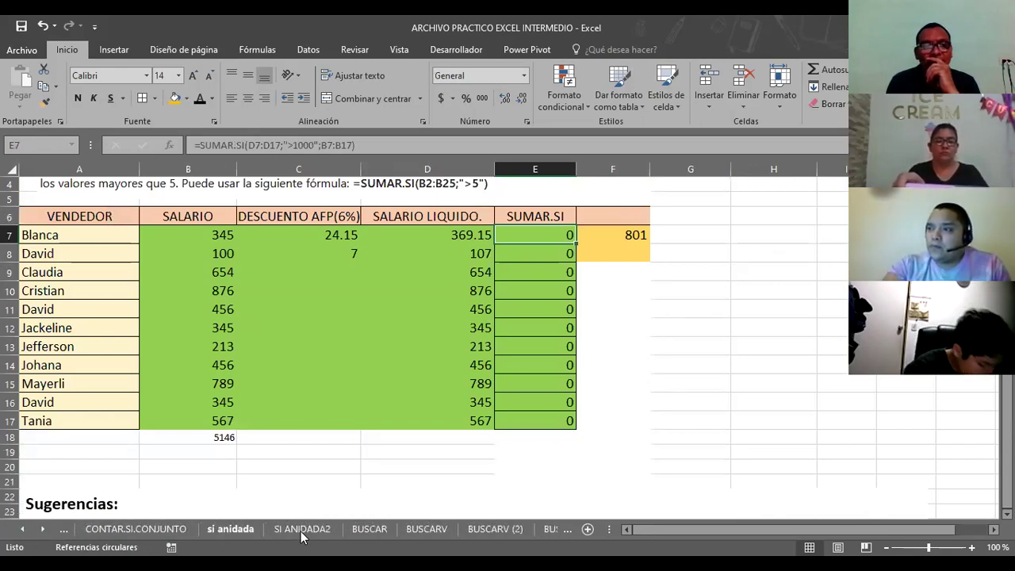
{"action": "left_click", "coordinate": [301, 529]}
{"action": "left_click", "coordinate": [642, 275]}
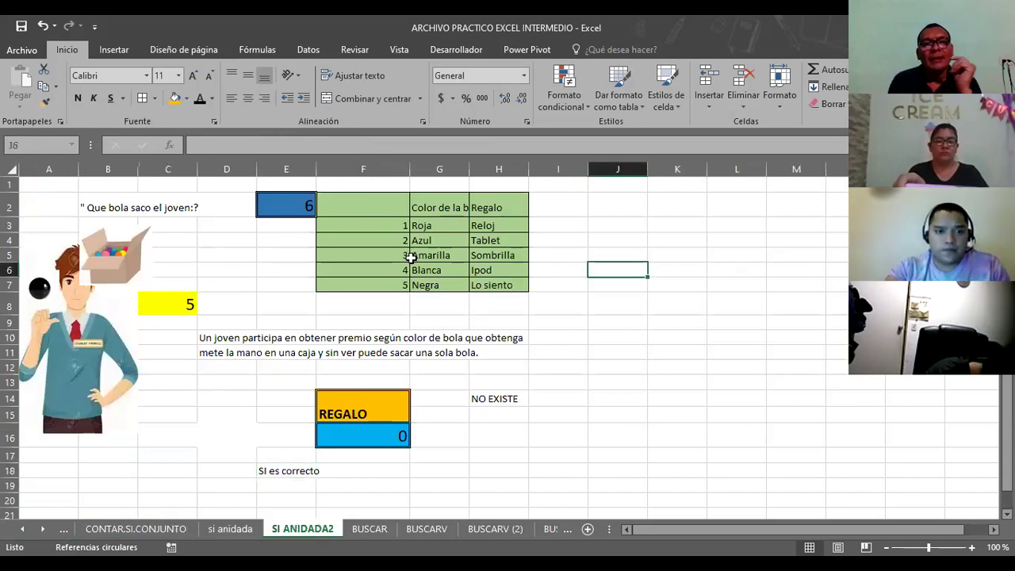
{"action": "left_click", "coordinate": [288, 204]}
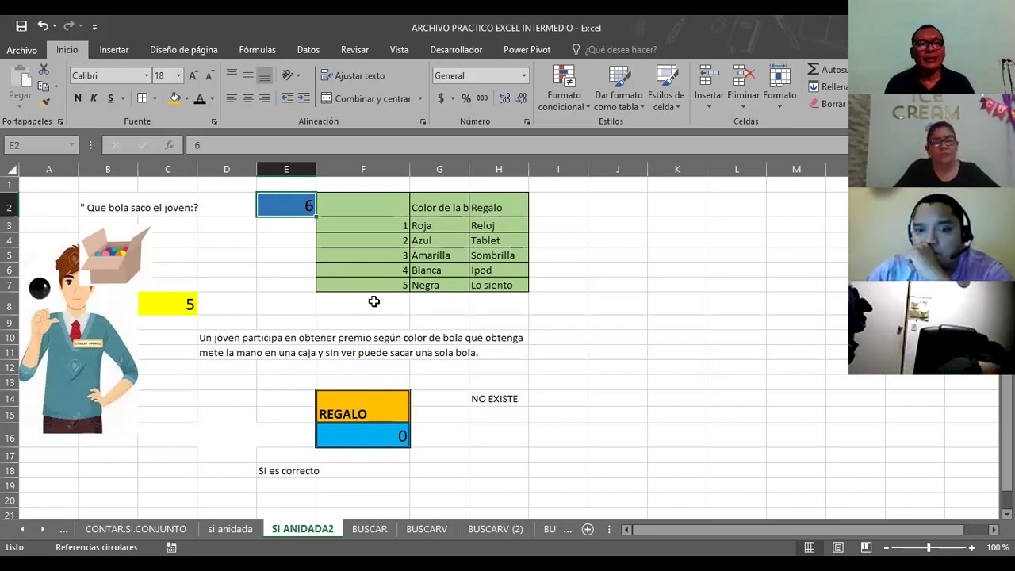
{"action": "left_click", "coordinate": [356, 439]}
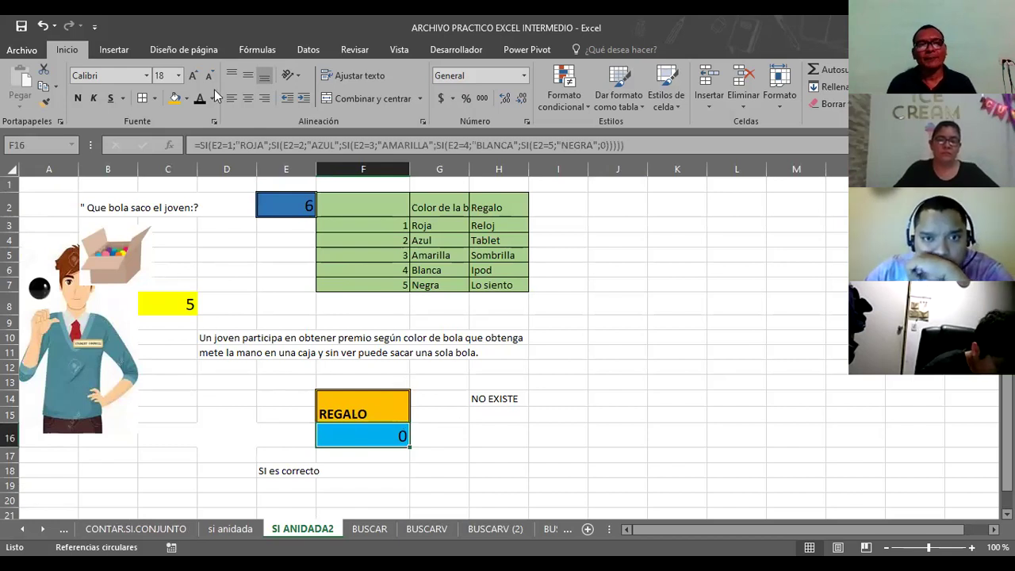
- Highlight parts of F16's nested SI formula, such as the ROJA test and the E2=2 condition, to examine them
{"action": "left_click", "coordinate": [211, 145]}
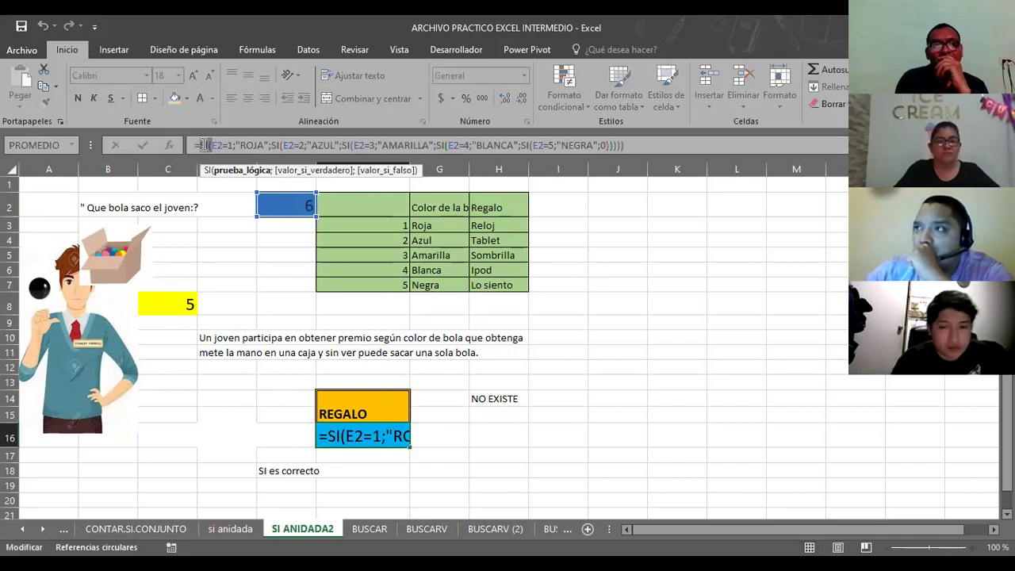
{"action": "left_click_drag", "start_coordinate": [210, 145], "coordinate": [273, 146]}
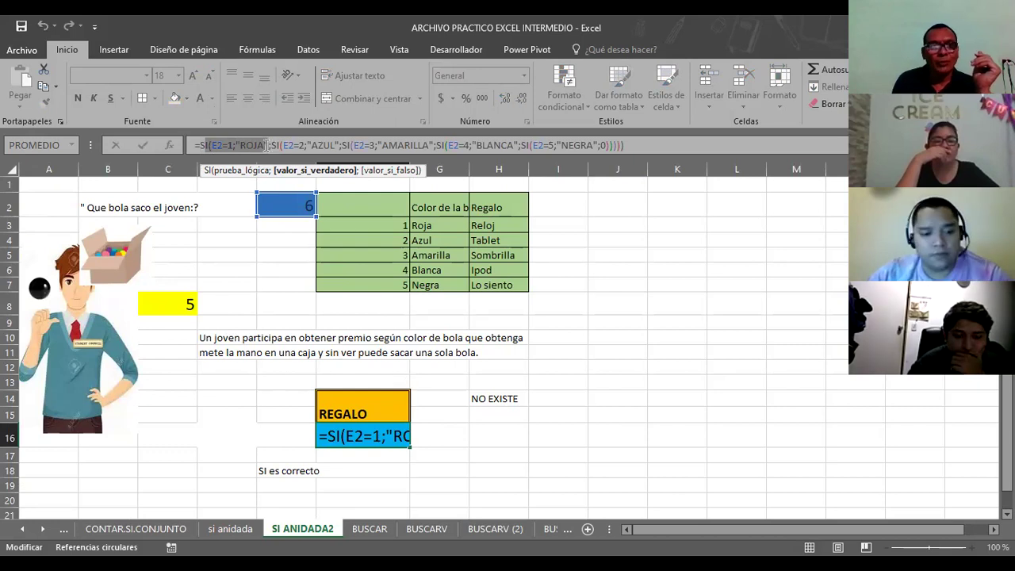
{"action": "left_click_drag", "start_coordinate": [266, 145], "coordinate": [272, 144]}
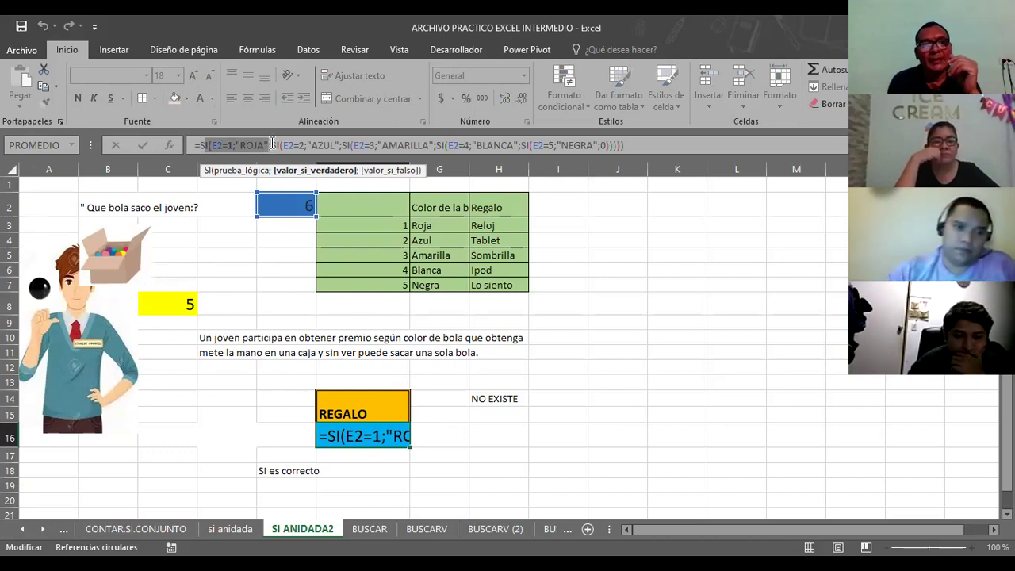
{"action": "left_click", "coordinate": [272, 144]}
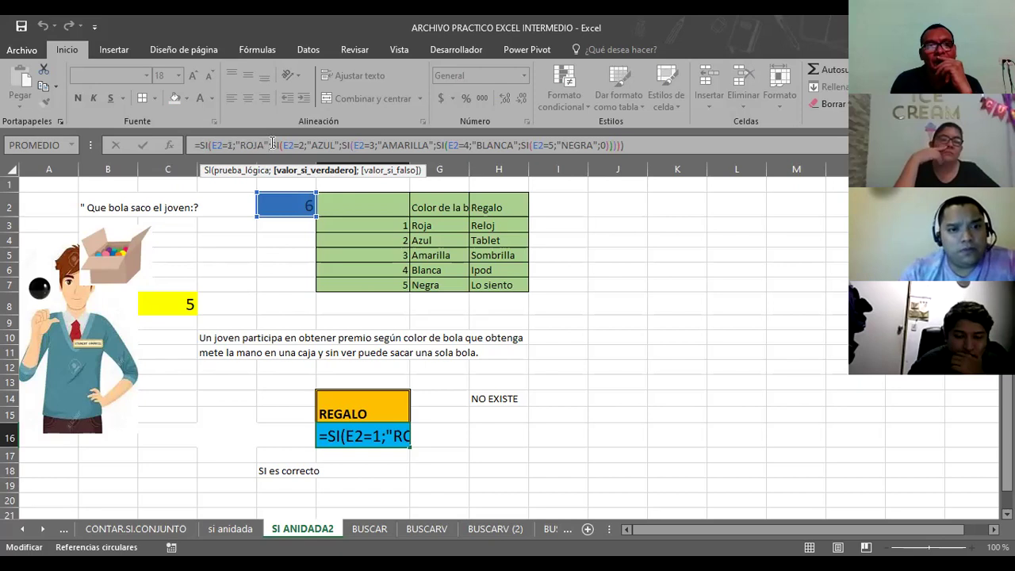
{"action": "left_click_drag", "start_coordinate": [272, 145], "coordinate": [284, 143]}
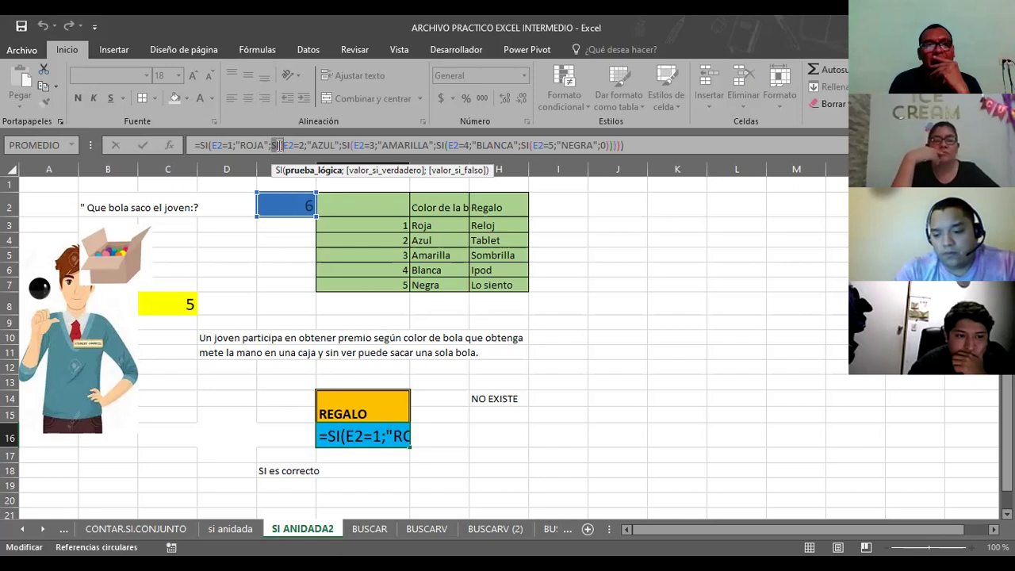
{"action": "left_click_drag", "start_coordinate": [282, 145], "coordinate": [308, 146]}
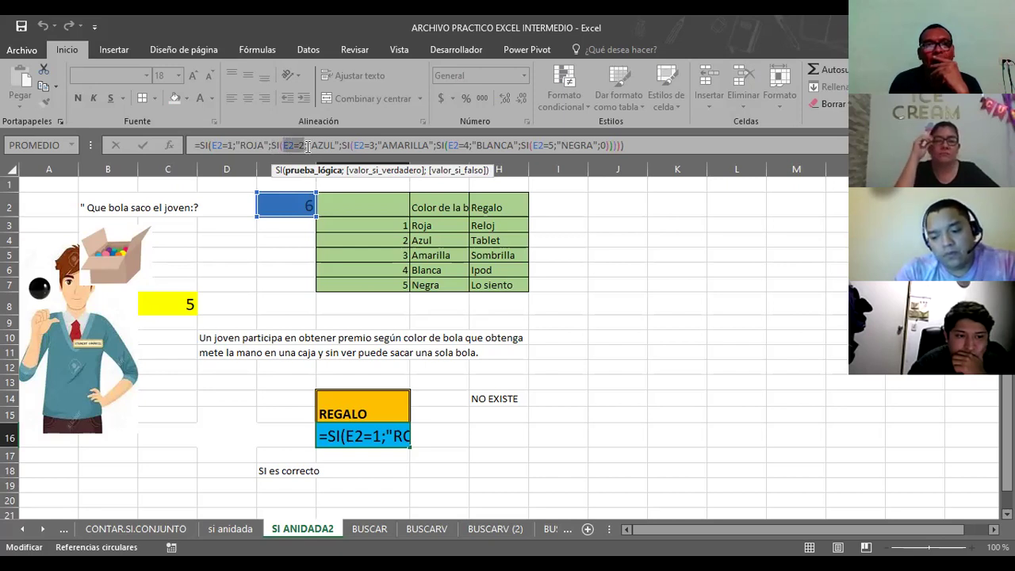
{"action": "left_click", "coordinate": [345, 147]}
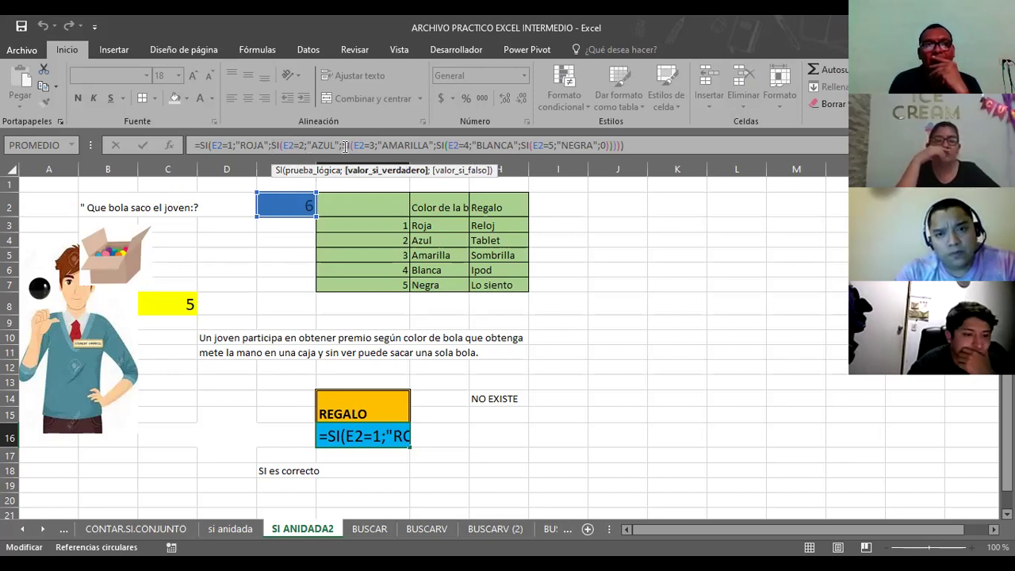
- Insert an F2 reference into F16's formula right after the "AZUL" argument
{"action": "key", "text": "Right"}
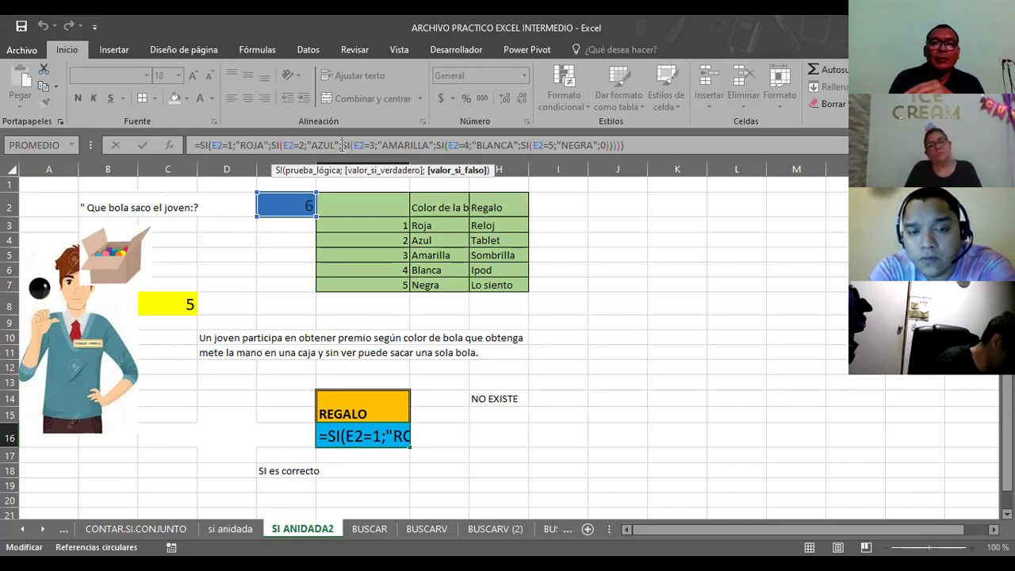
{"action": "left_click", "coordinate": [350, 203]}
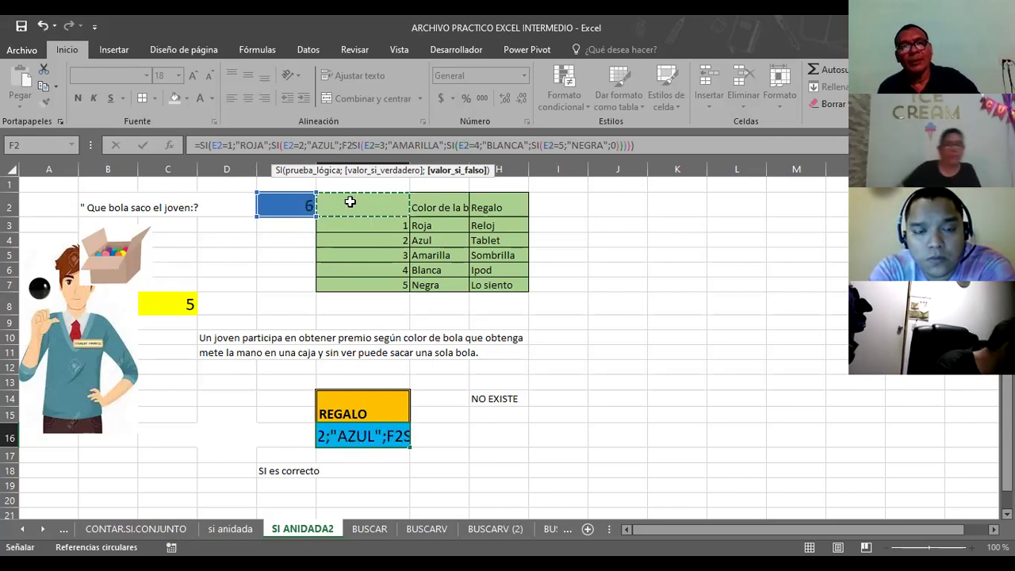
- Cancel the F16 edit, leaving it showing 0, and inspect the gift table's headers and first rows
{"action": "key", "text": "Escape"}
{"action": "left_click", "coordinate": [349, 202]}
{"action": "left_click", "coordinate": [444, 203]}
{"action": "left_click", "coordinate": [487, 203]}
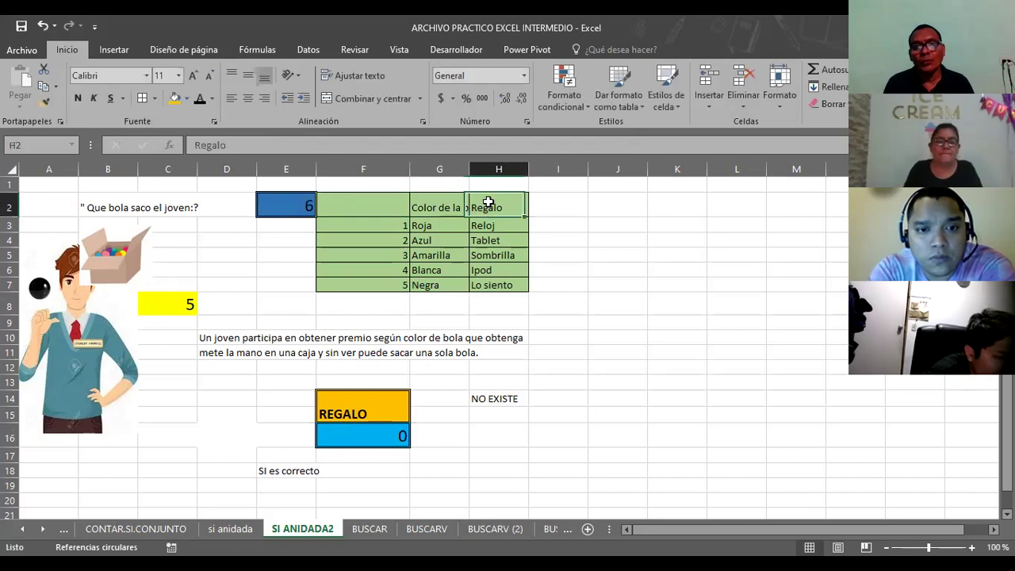
{"action": "left_click", "coordinate": [358, 224]}
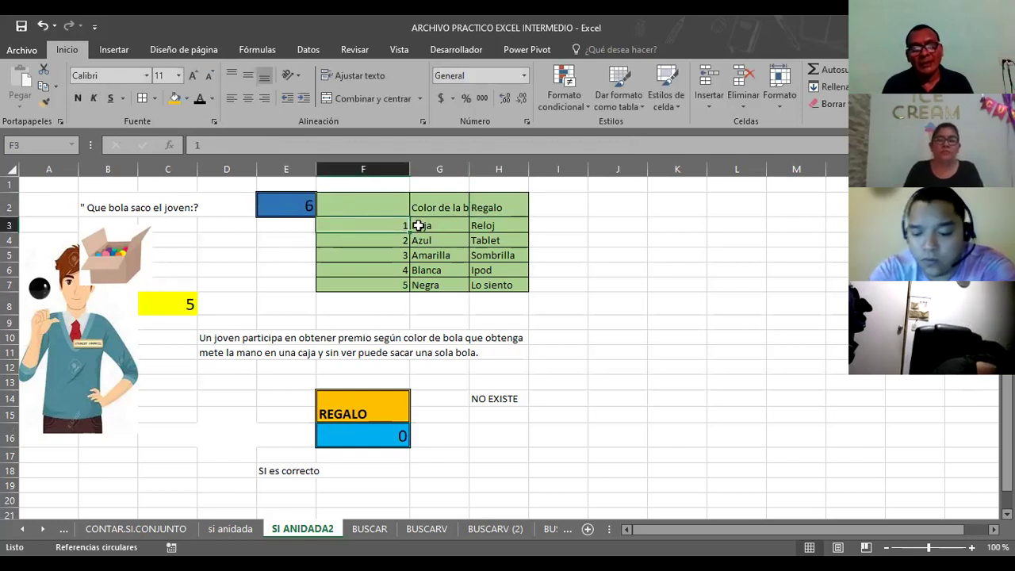
{"action": "left_click_drag", "start_coordinate": [381, 226], "coordinate": [693, 225]}
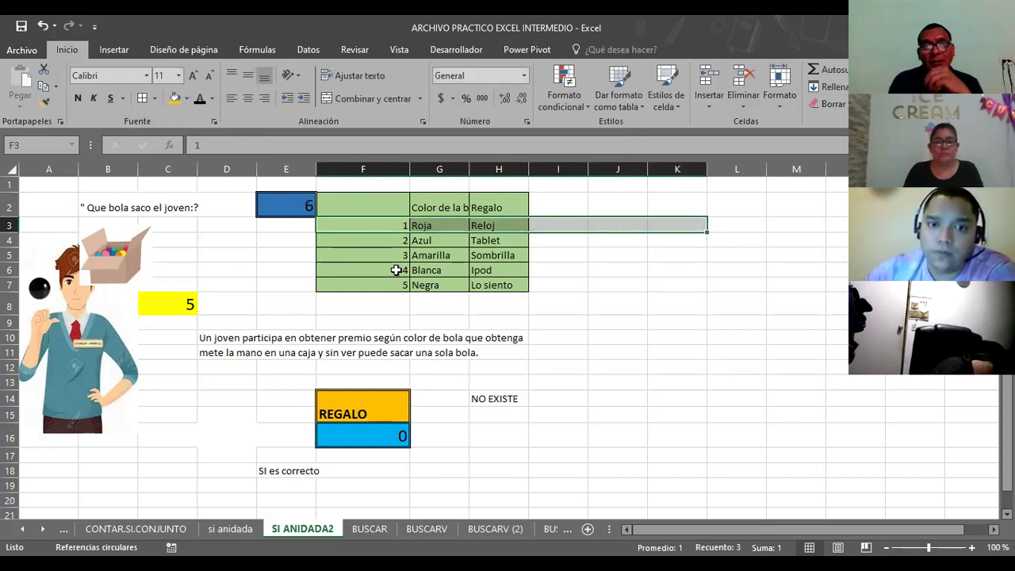
{"action": "left_click", "coordinate": [389, 241]}
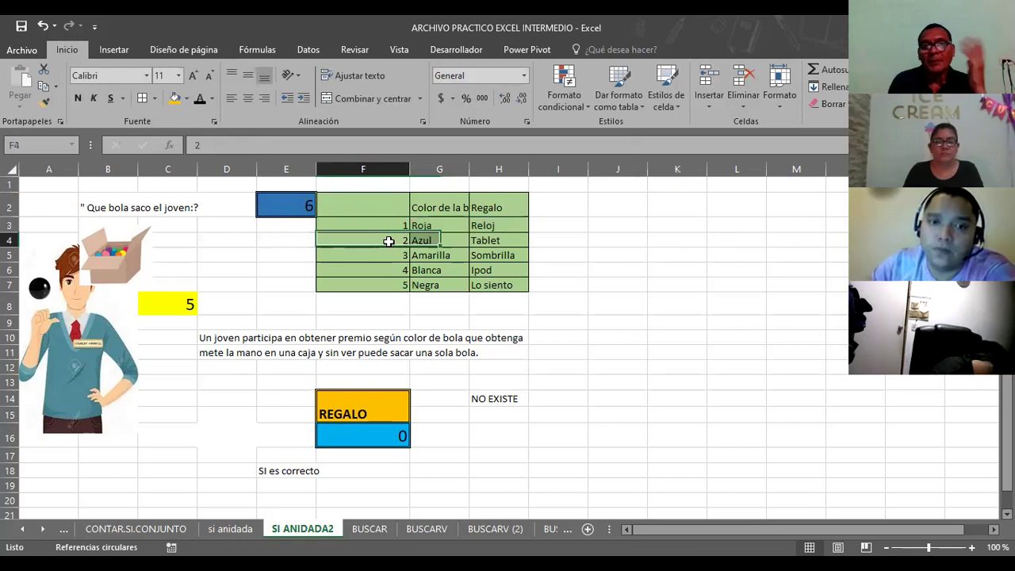
{"action": "left_click", "coordinate": [614, 234]}
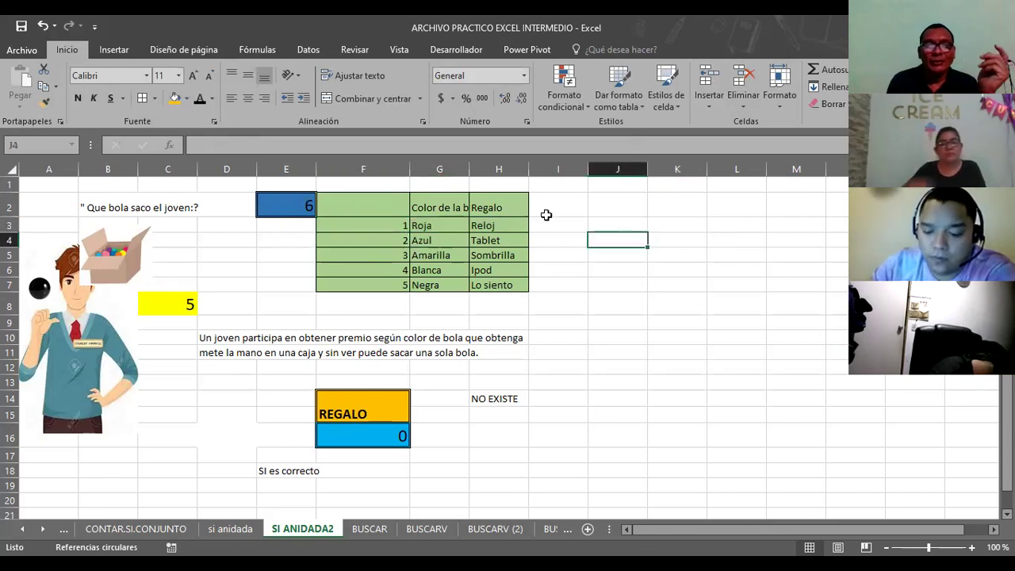
- Add a DUI header in J2 and fill J3 through J8 with the numbers 1 to 6
{"action": "left_click", "coordinate": [608, 207]}
{"action": "type", "text": "DUI"}
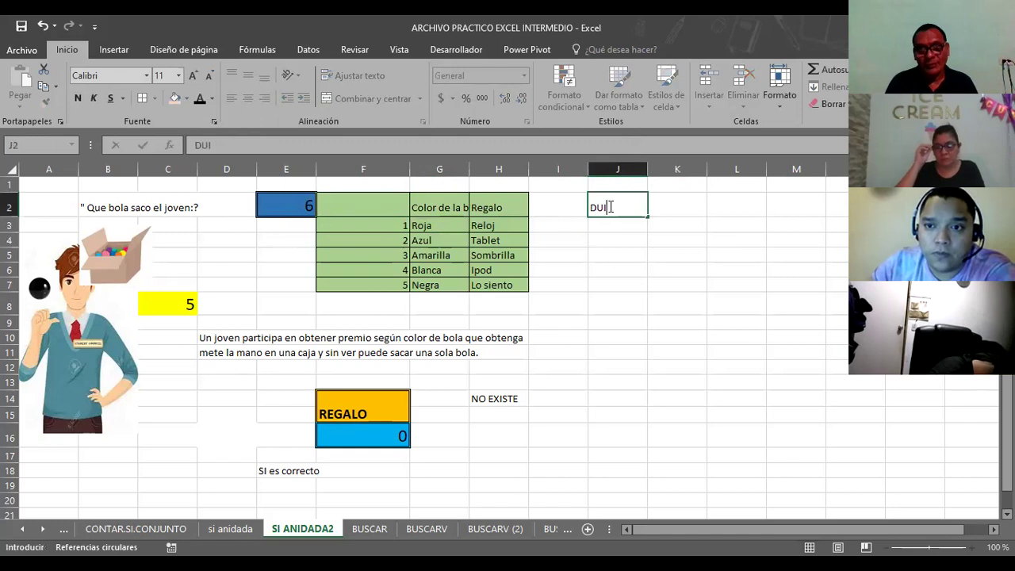
{"action": "key", "text": "Return"}
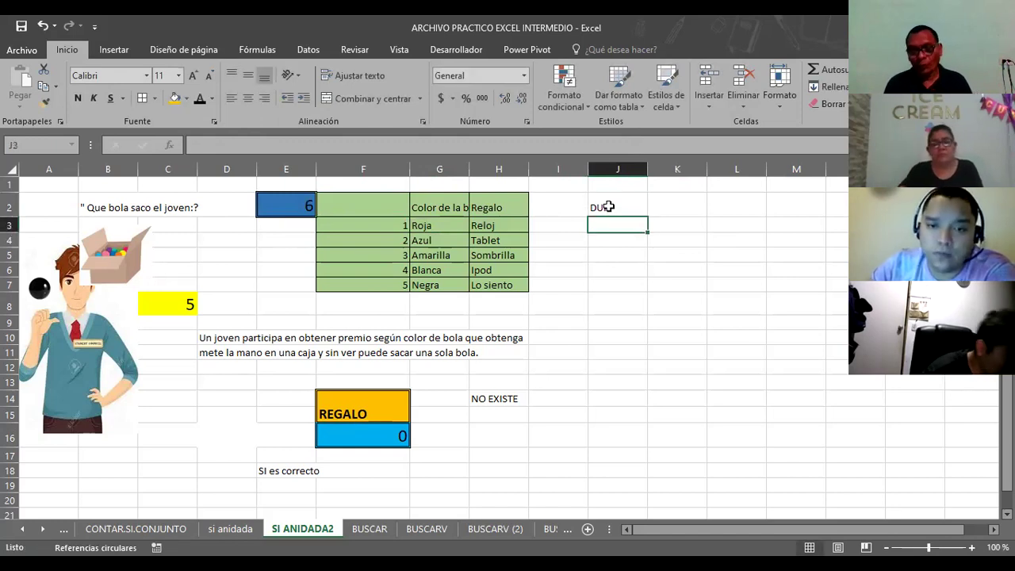
{"action": "type", "text": "1"}
{"action": "key", "text": "Return"}
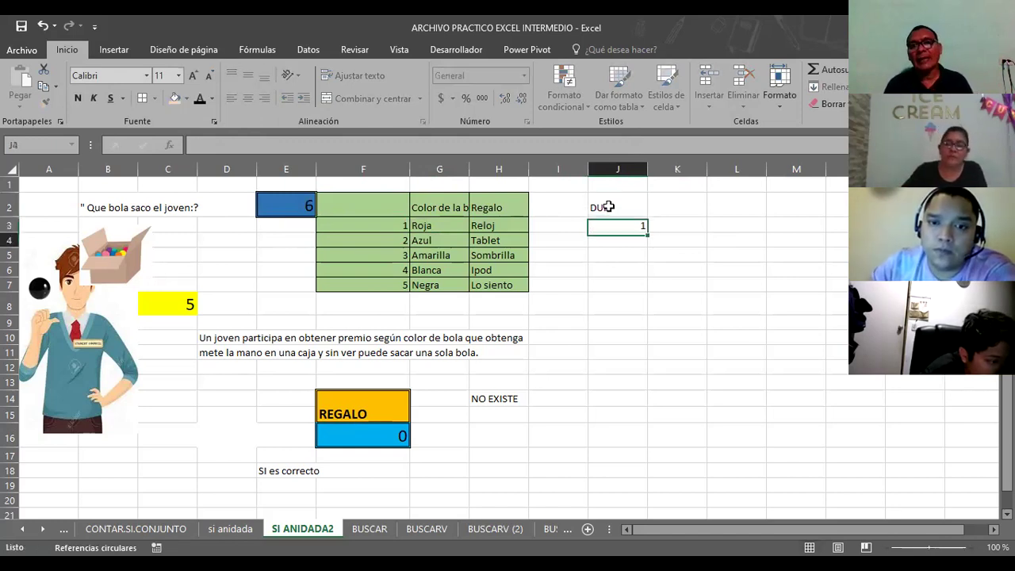
{"action": "type", "text": "2"}
{"action": "key", "text": "Return"}
{"action": "type", "text": "3"}
{"action": "key", "text": "Return"}
{"action": "type", "text": "4"}
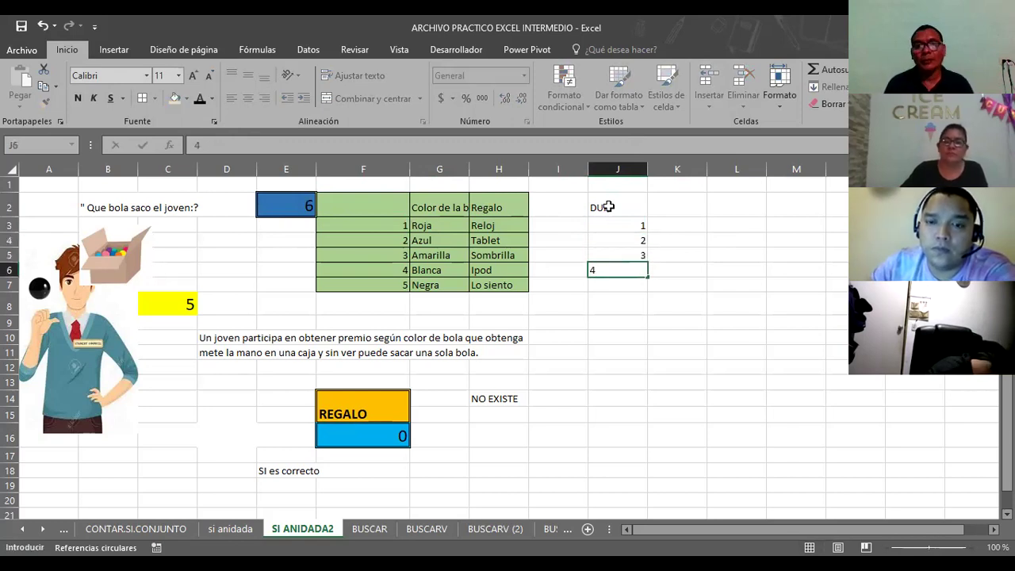
{"action": "key", "text": "Return"}
{"action": "type", "text": "5"}
{"action": "key", "text": "Return"}
{"action": "type", "text": "6"}
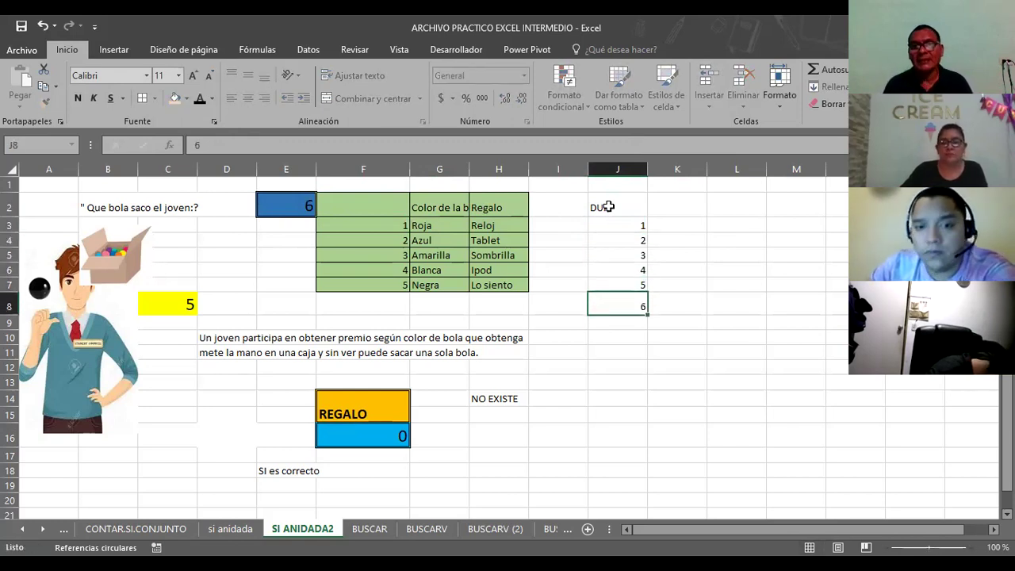
{"action": "key", "text": "Return"}
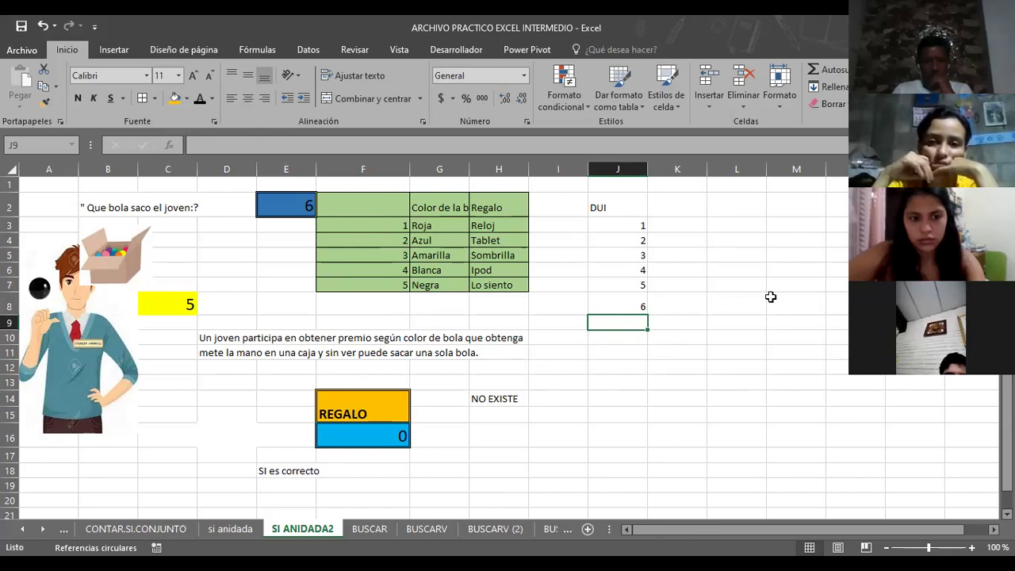
{"action": "scroll", "coordinate": [804, 380], "scroll_direction": "down", "scroll_amount": 1}
{"action": "scroll", "coordinate": [804, 380], "scroll_direction": "down", "scroll_amount": 1}
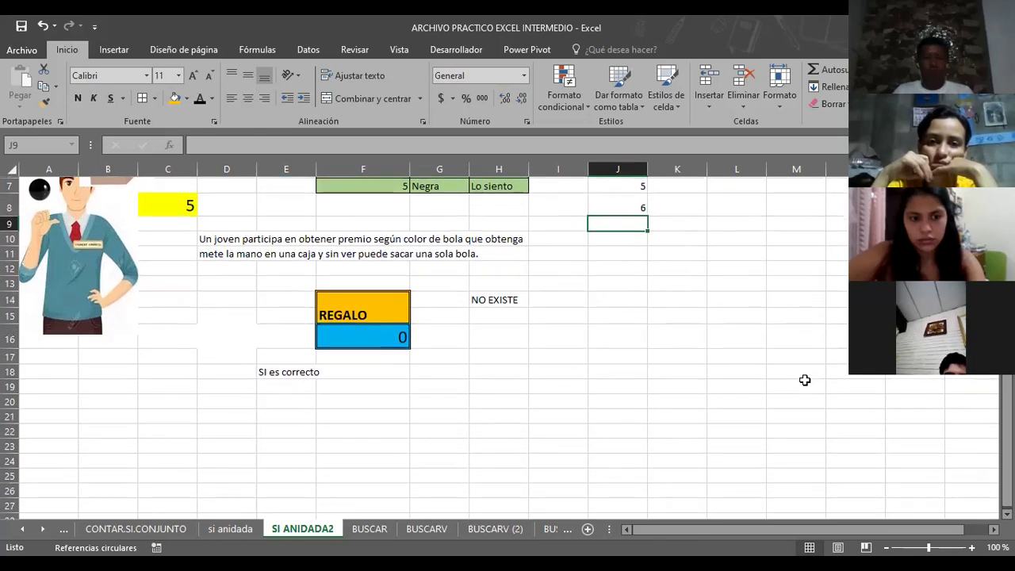
{"action": "scroll", "coordinate": [804, 380], "scroll_direction": "up", "scroll_amount": 2}
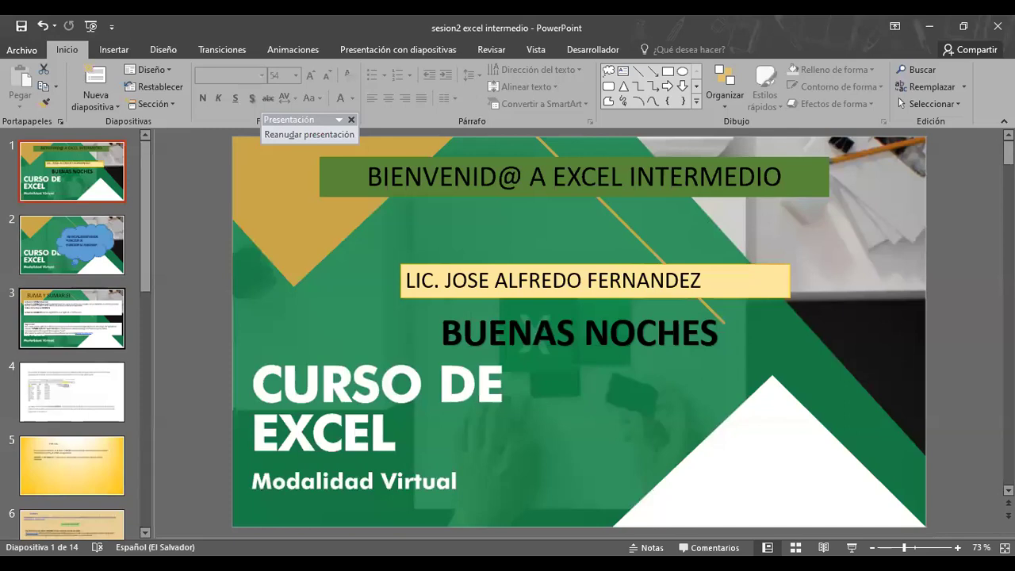
- Scroll the slideshow to the SUMA Y SUMAR.SI slide explaining the SUMAR.SI function
{"action": "scroll", "coordinate": [72, 333], "scroll_direction": "down", "scroll_amount": 5}
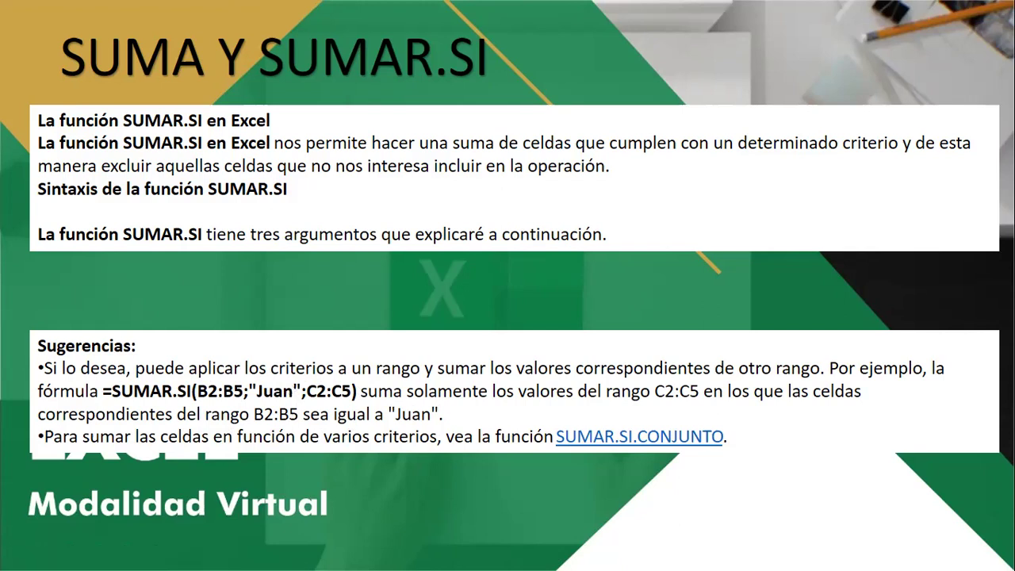
- Advance to the SUMAR.SI example slide, then bring up Excel's SUMAR Y SUMAR SI sheet
{"action": "left_click", "coordinate": [422, 286]}
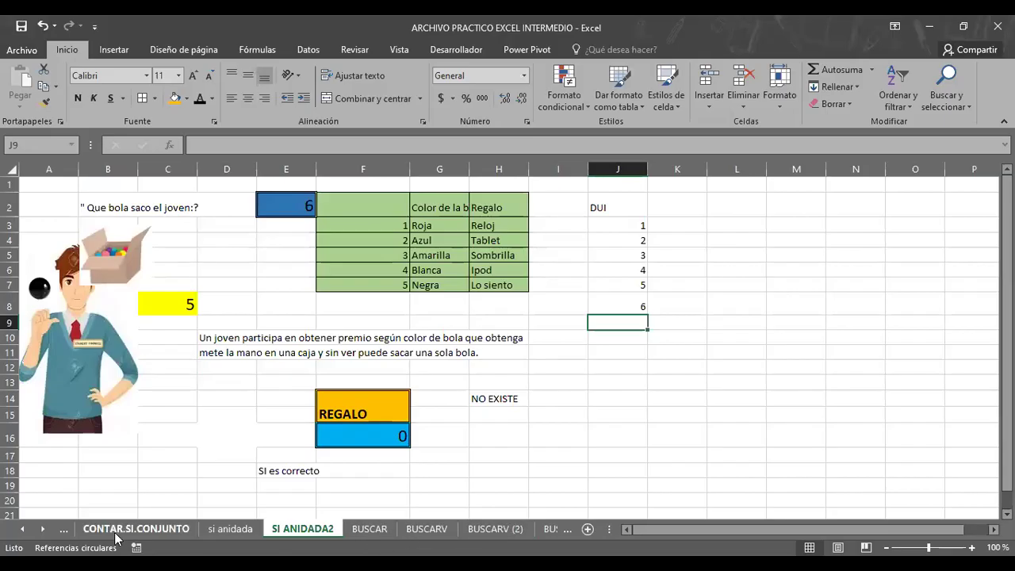
{"action": "left_click", "coordinate": [45, 529]}
{"action": "left_click", "coordinate": [22, 529]}
{"action": "left_click", "coordinate": [22, 529]}
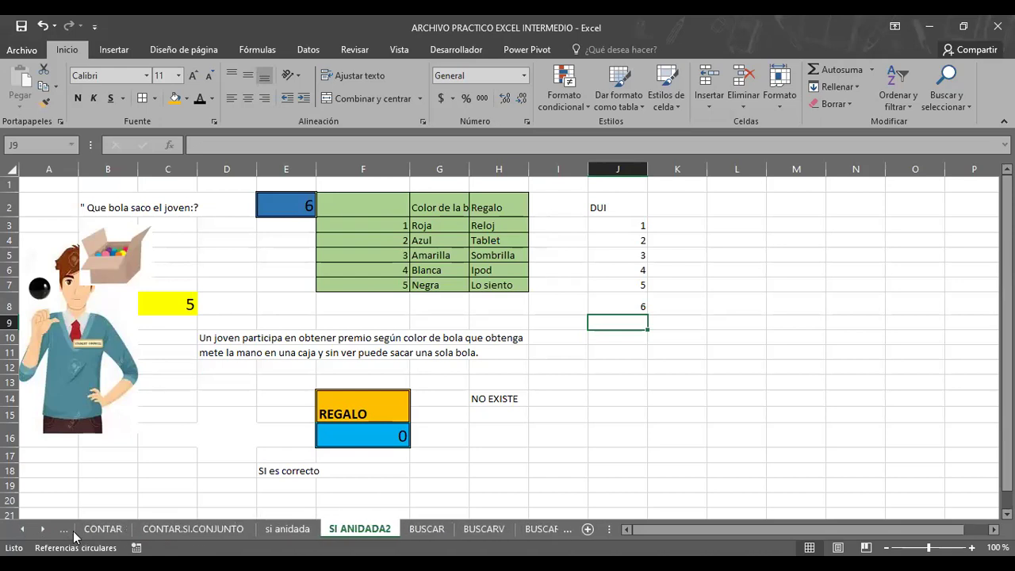
{"action": "left_click", "coordinate": [24, 529]}
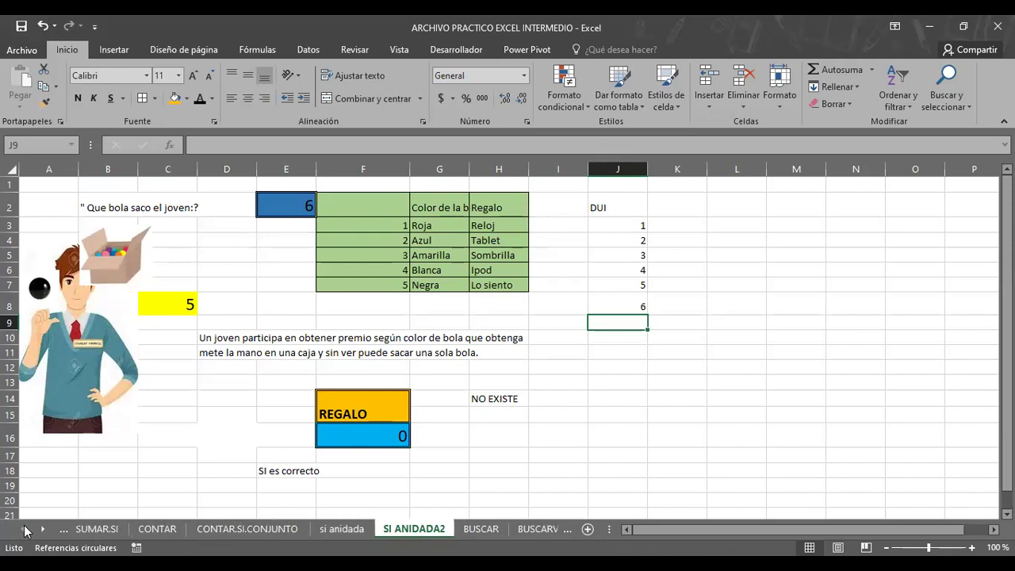
{"action": "left_click", "coordinate": [24, 529]}
{"action": "left_click", "coordinate": [128, 529]}
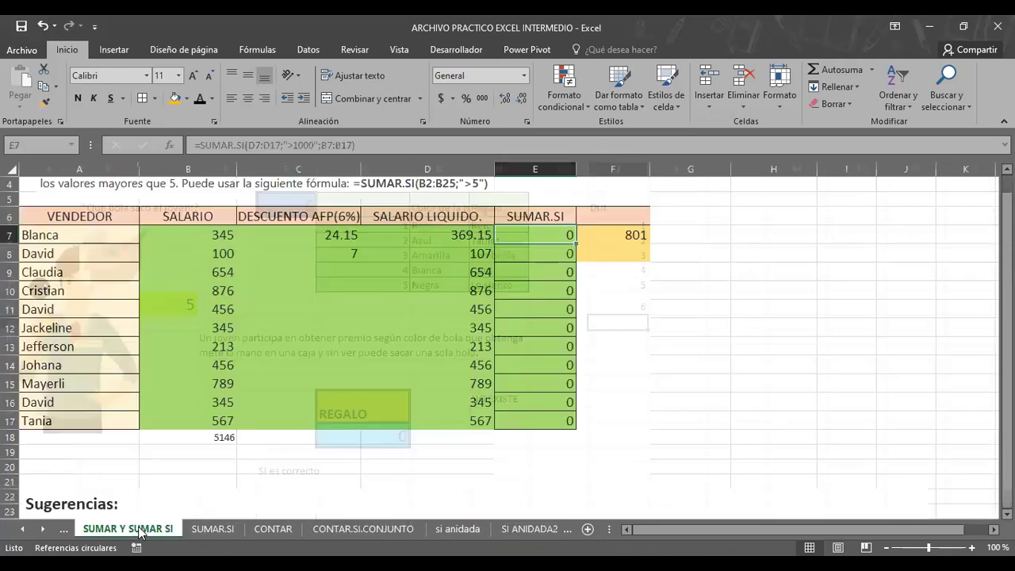
{"action": "left_click", "coordinate": [732, 301]}
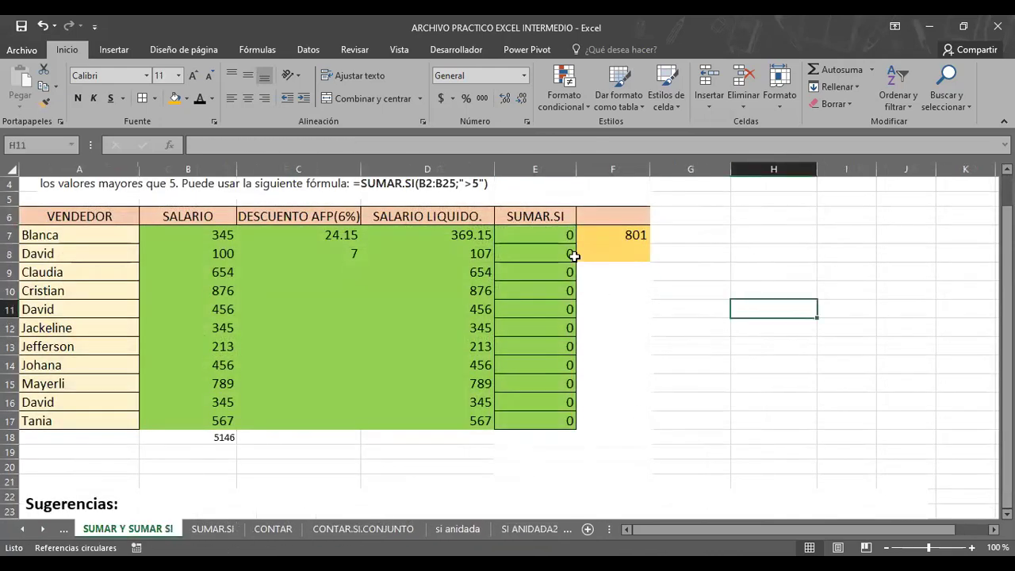
{"action": "left_click", "coordinate": [525, 228]}
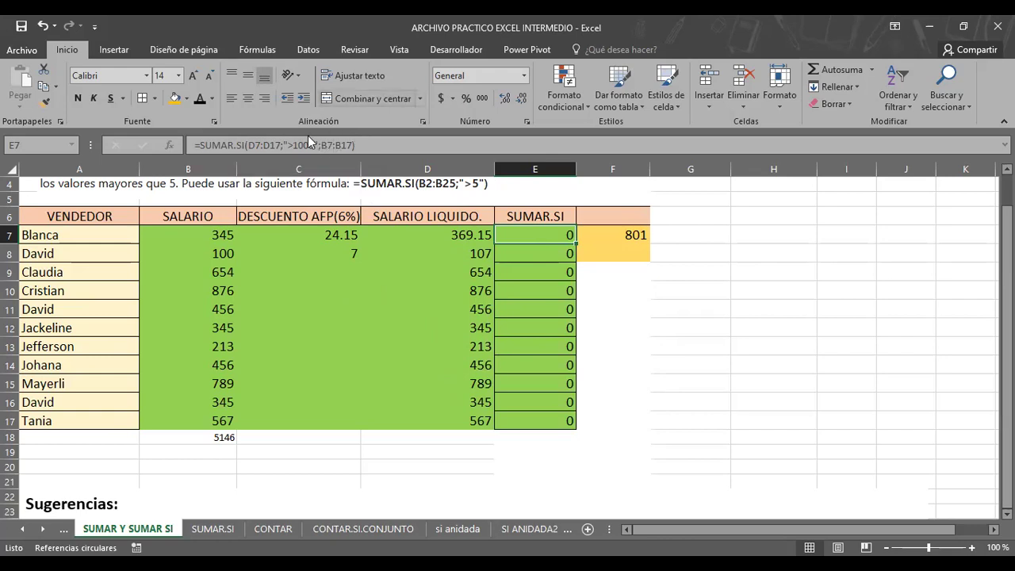
{"action": "left_click", "coordinate": [316, 165]}
{"action": "left_click", "coordinate": [594, 237]}
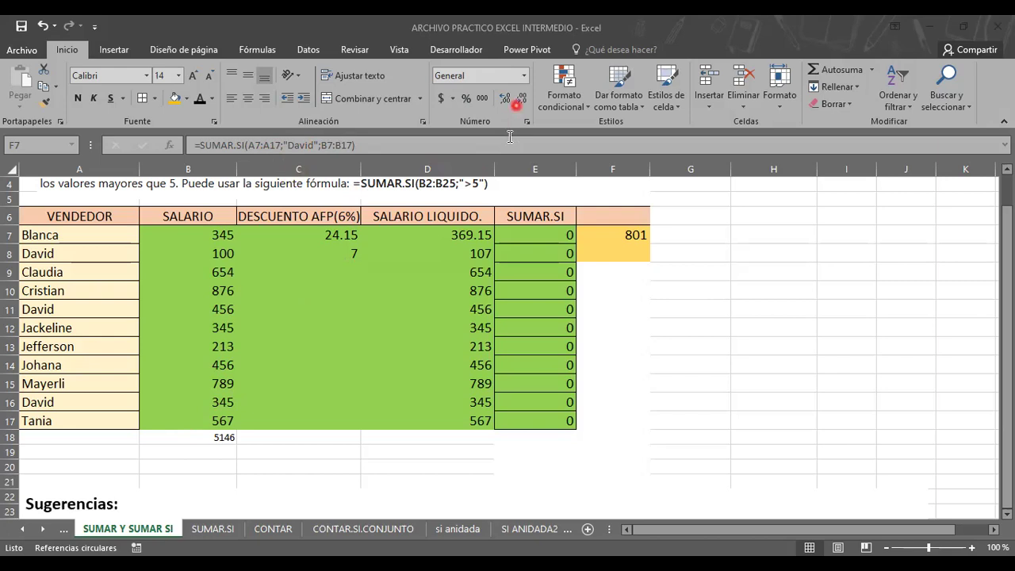
- Copy F7's David SUMAR.SI formula down through F17
{"action": "left_click", "coordinate": [604, 235]}
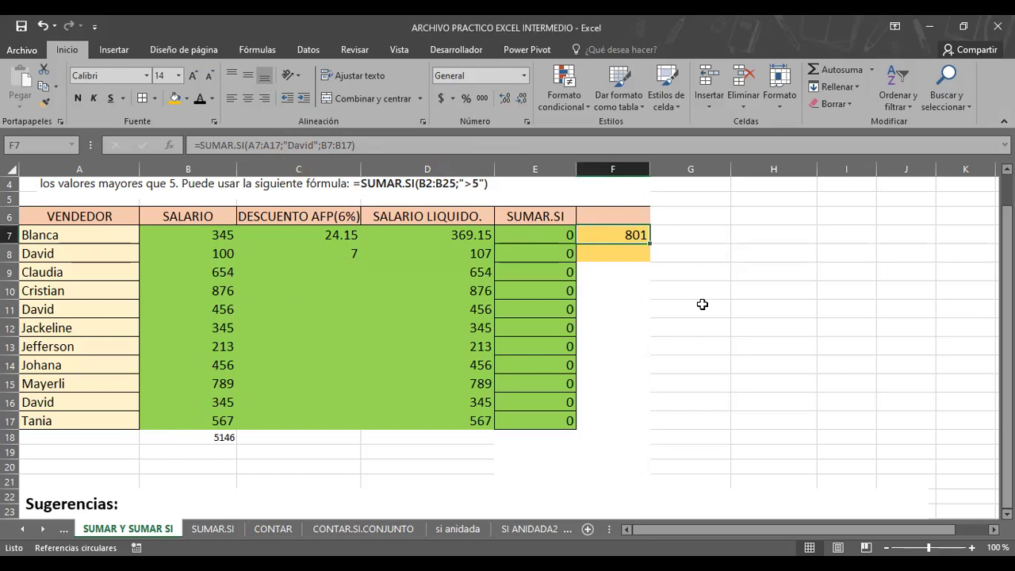
{"action": "left_click_drag", "start_coordinate": [650, 245], "coordinate": [658, 426]}
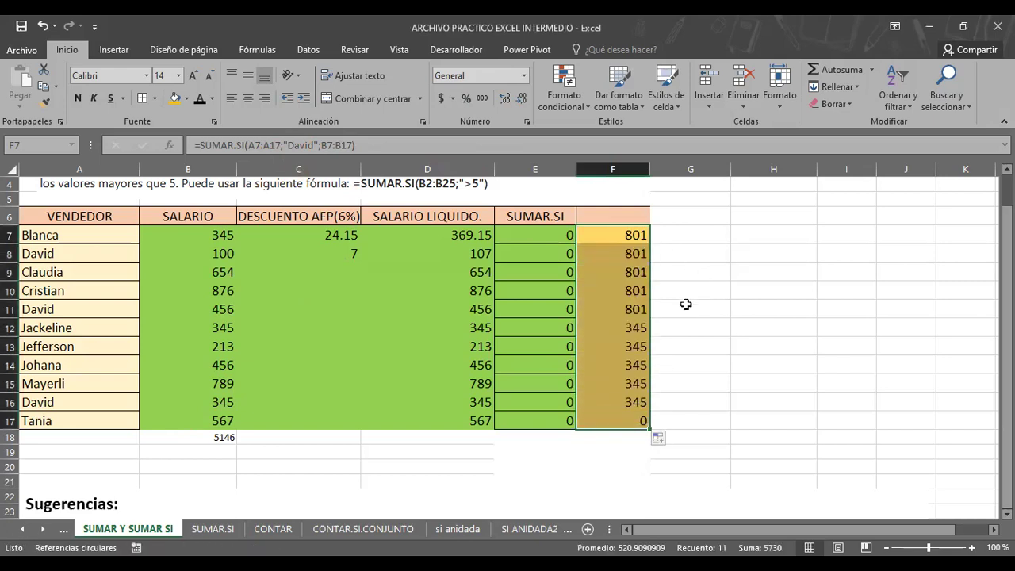
{"action": "left_click", "coordinate": [700, 265]}
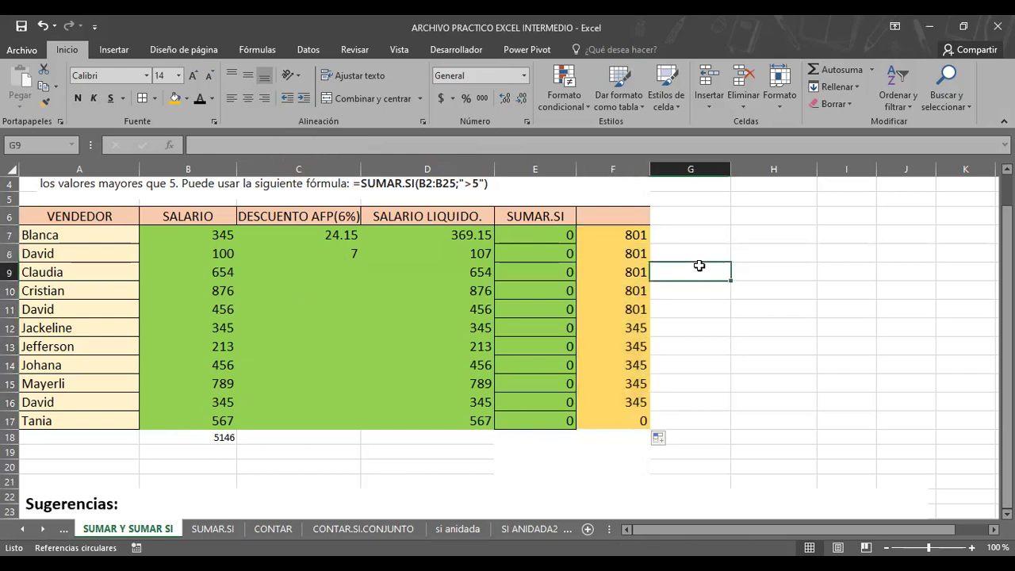
- Compare the shifted formulas in F8 and F10 against F7, and check David's salary in B8
{"action": "left_click", "coordinate": [606, 232]}
{"action": "left_click", "coordinate": [611, 256]}
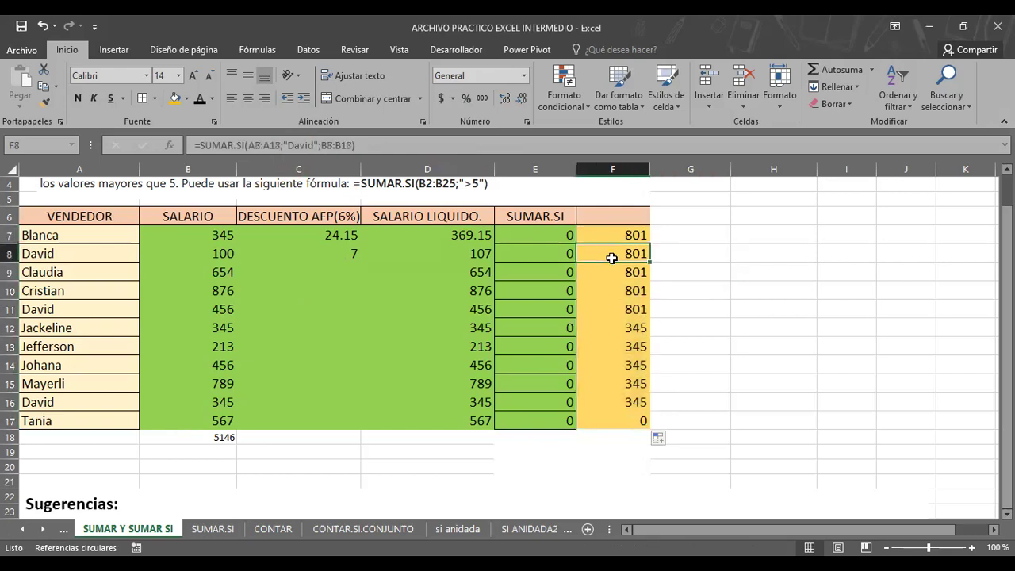
{"action": "left_click", "coordinate": [602, 284]}
{"action": "left_click", "coordinate": [599, 232]}
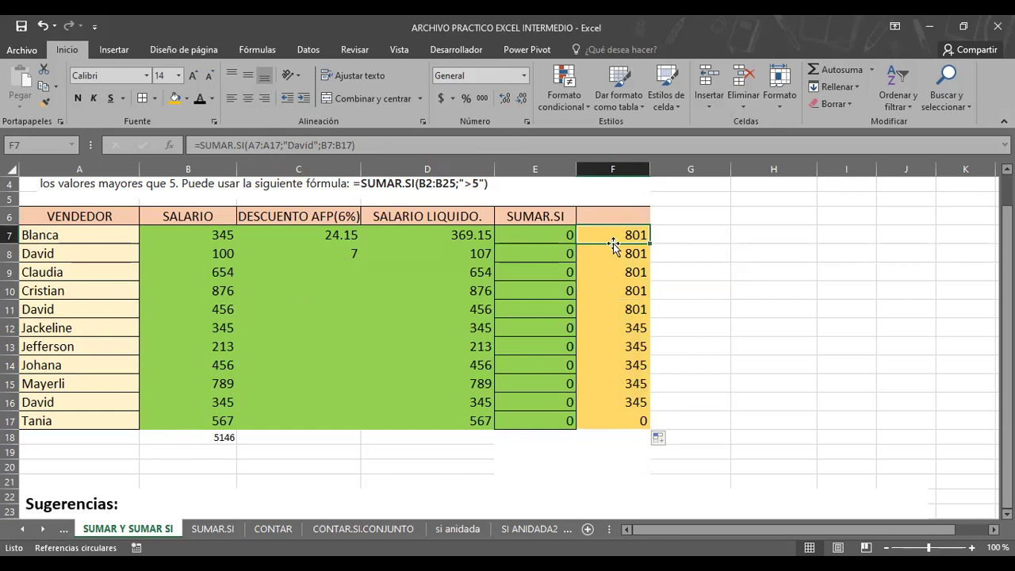
{"action": "left_click", "coordinate": [199, 254]}
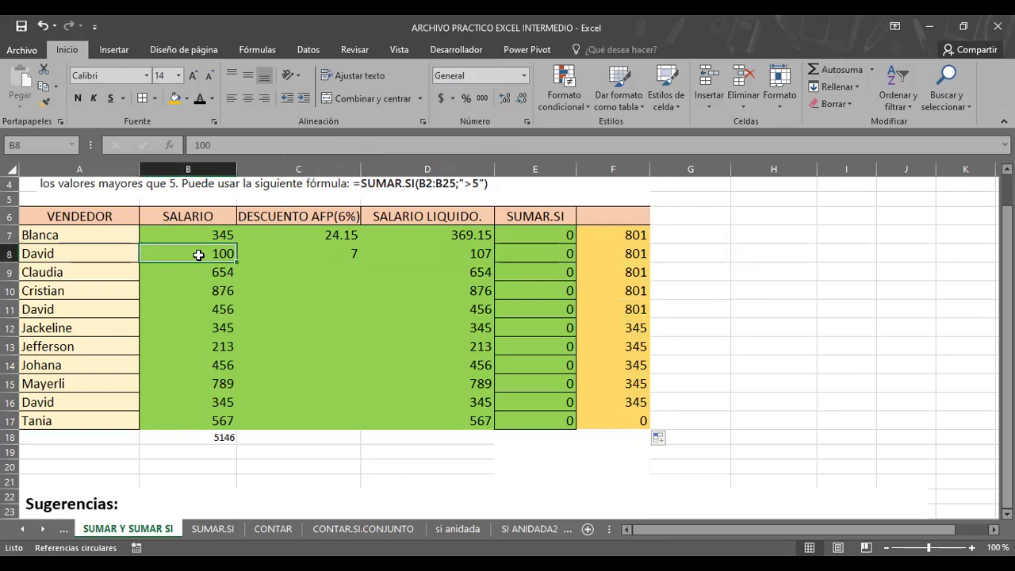
- Enter =B8;B16;B11 in C20 to total David's three salaries
{"action": "left_click", "coordinate": [321, 470]}
{"action": "type", "text": "="}
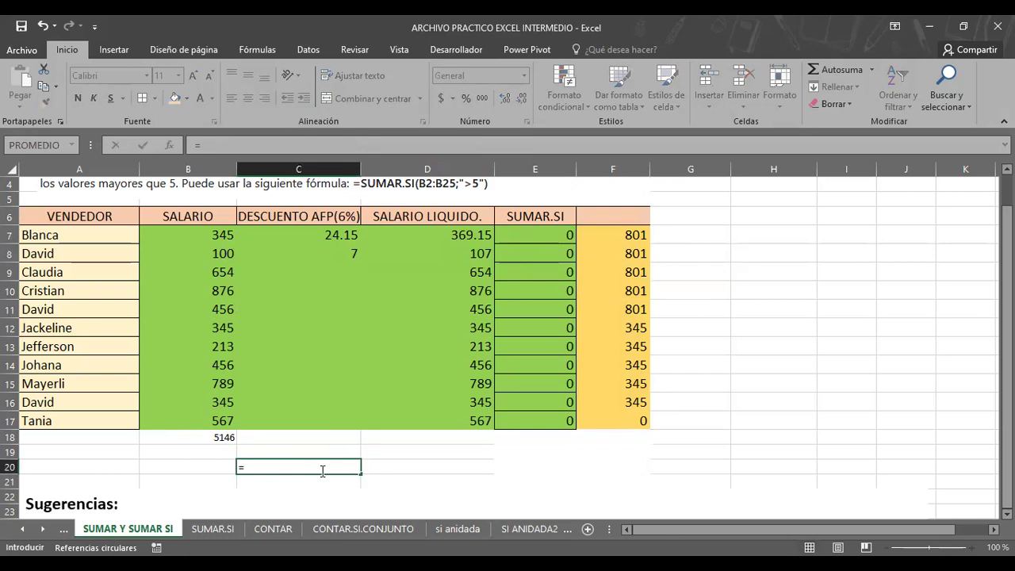
{"action": "type", "text": "SU"}
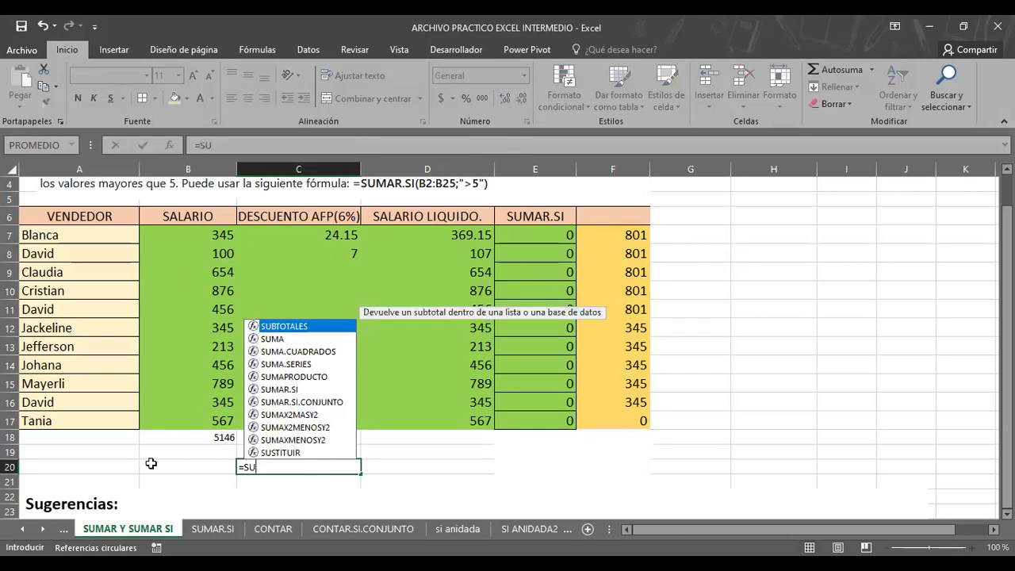
{"action": "key", "text": "BackSpace"}
{"action": "key", "text": "BackSpace"}
{"action": "left_click", "coordinate": [218, 255]}
{"action": "type", "text": ";"}
{"action": "left_click", "coordinate": [226, 404]}
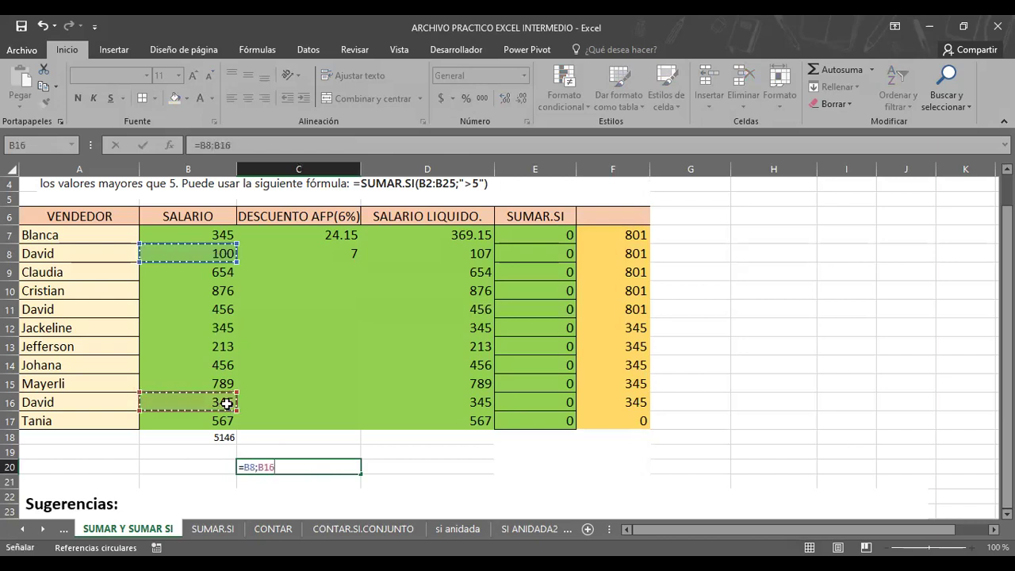
{"action": "type", "text": ";"}
{"action": "left_click", "coordinate": [219, 310]}
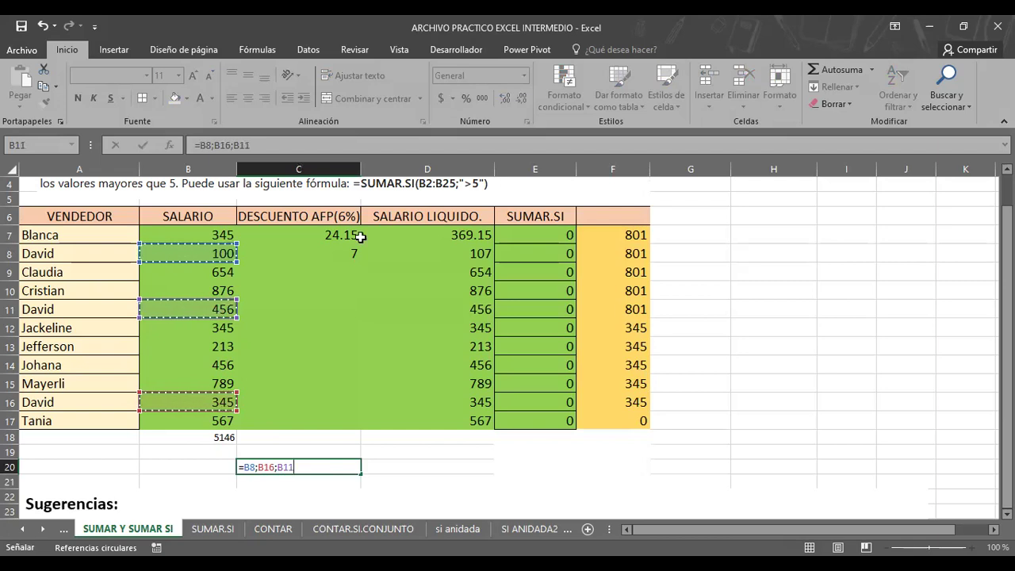
{"action": "key", "text": "Return"}
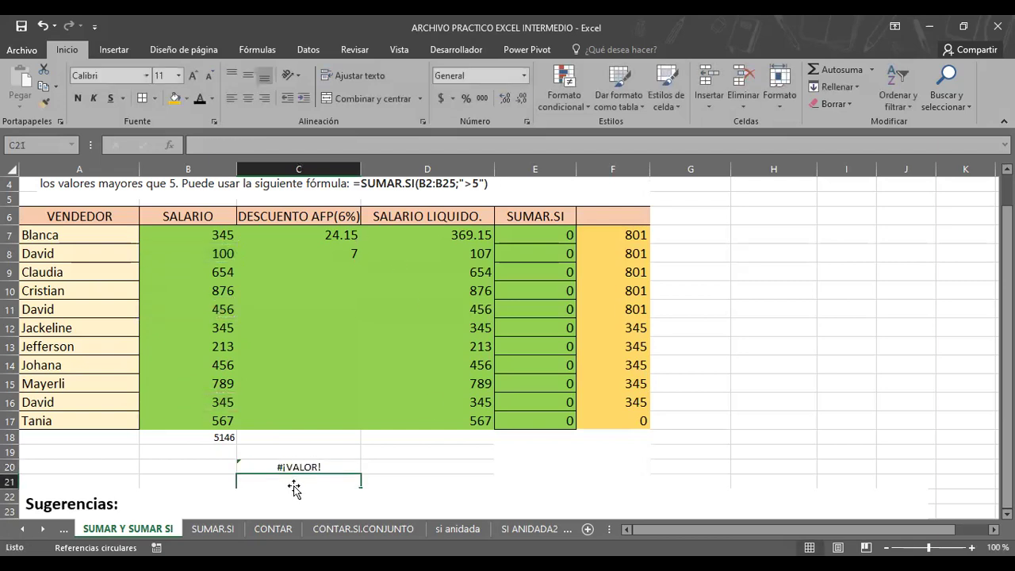
- Inspect C20's #¡VALOR! error and reopen its formula for correction after B8
{"action": "scroll", "coordinate": [295, 487], "scroll_direction": "down", "scroll_amount": 2}
{"action": "left_click", "coordinate": [297, 362]}
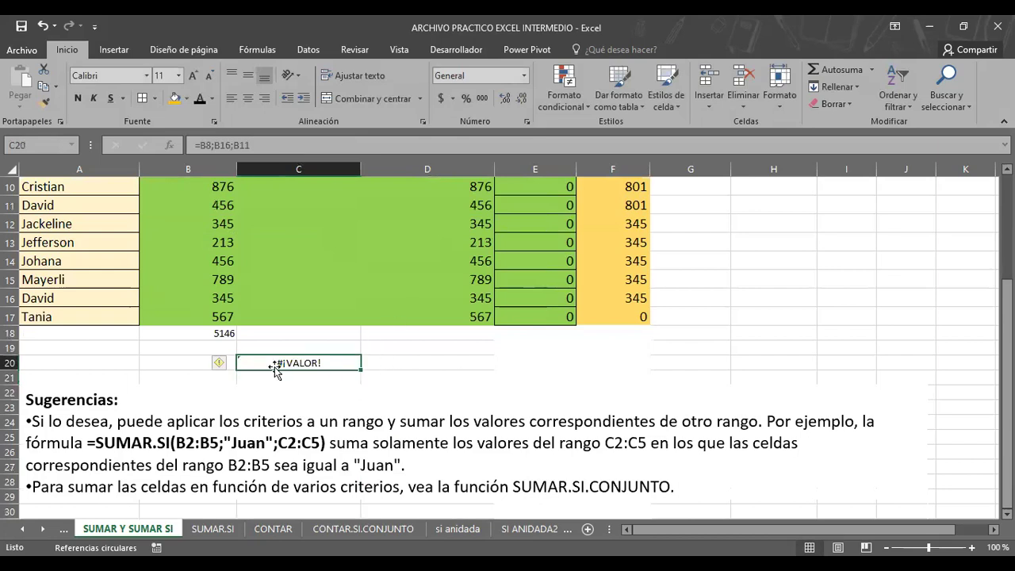
{"action": "scroll", "coordinate": [474, 353], "scroll_direction": "up", "scroll_amount": 2}
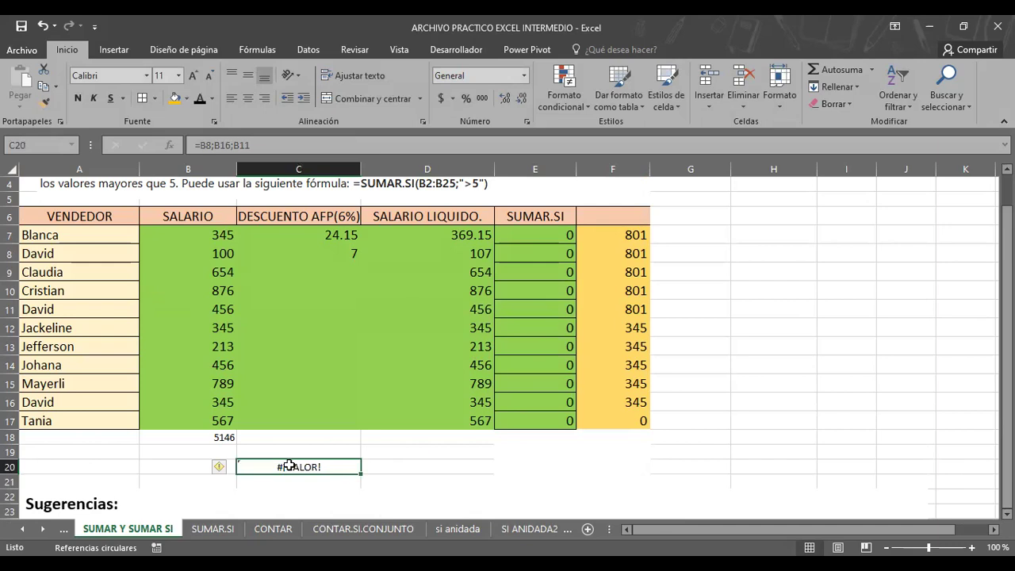
{"action": "double_click", "coordinate": [289, 466]}
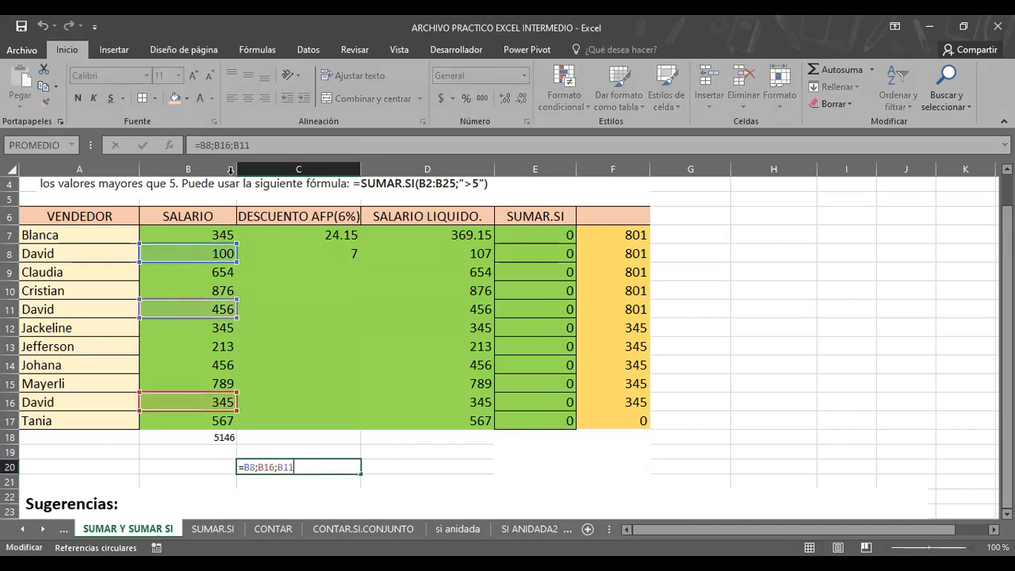
{"action": "left_click", "coordinate": [214, 145]}
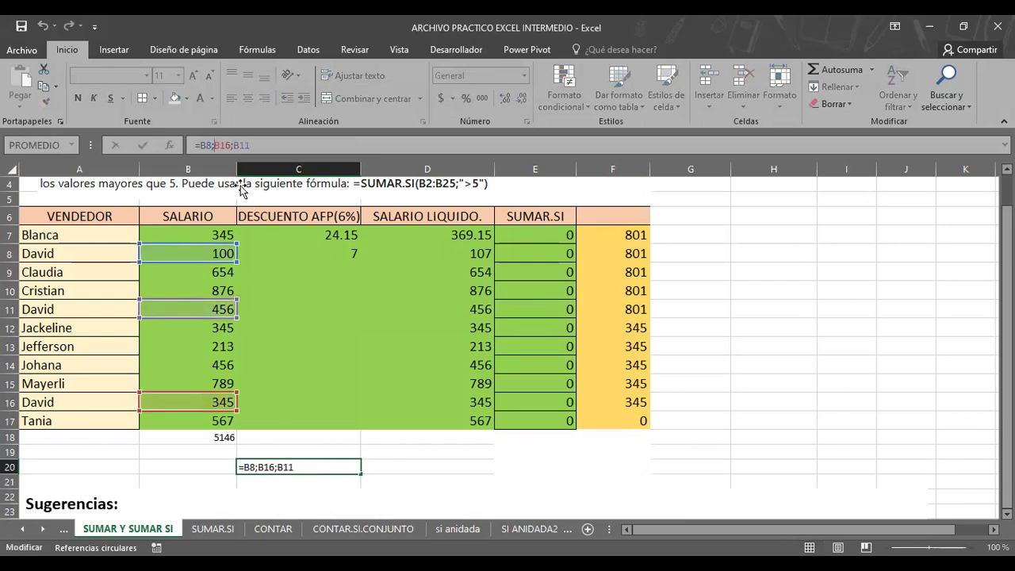
{"action": "key", "text": "BackSpace"}
{"action": "type", "text": "+"}
{"action": "key", "text": "Right"}
{"action": "key", "text": "Right"}
{"action": "key", "text": "Right"}
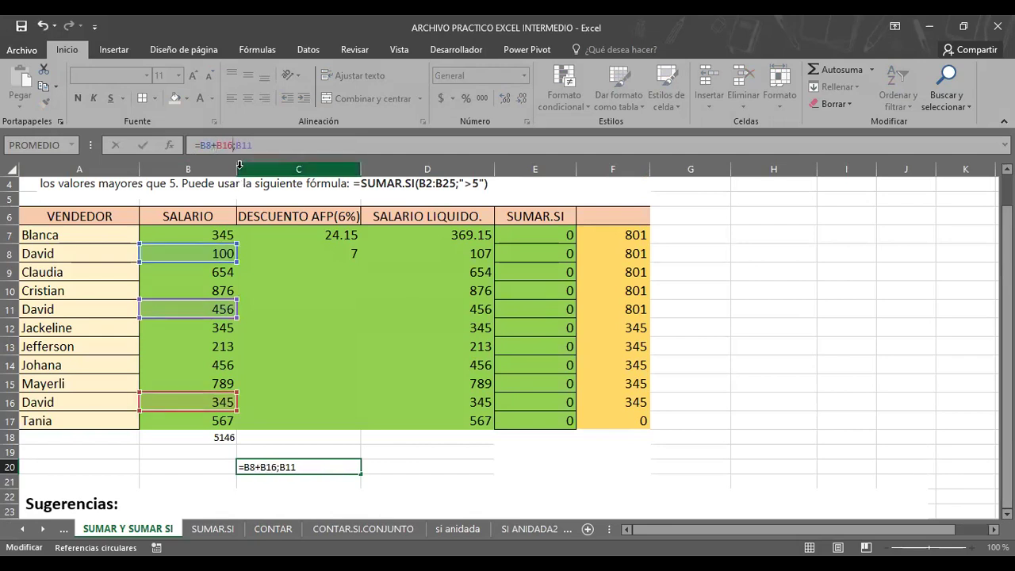
{"action": "key", "text": "Delete"}
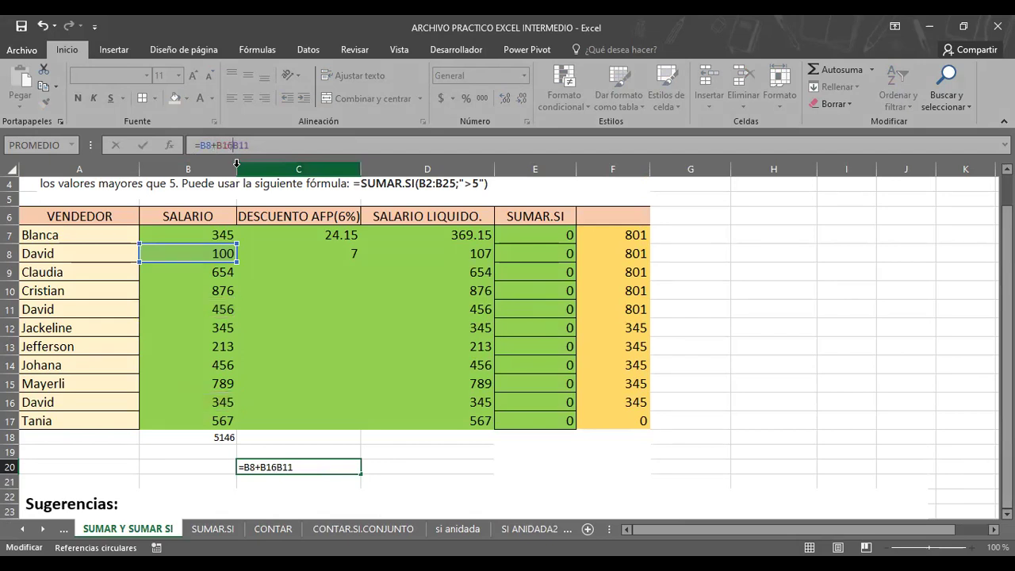
{"action": "type", "text": "+"}
{"action": "key", "text": "Return"}
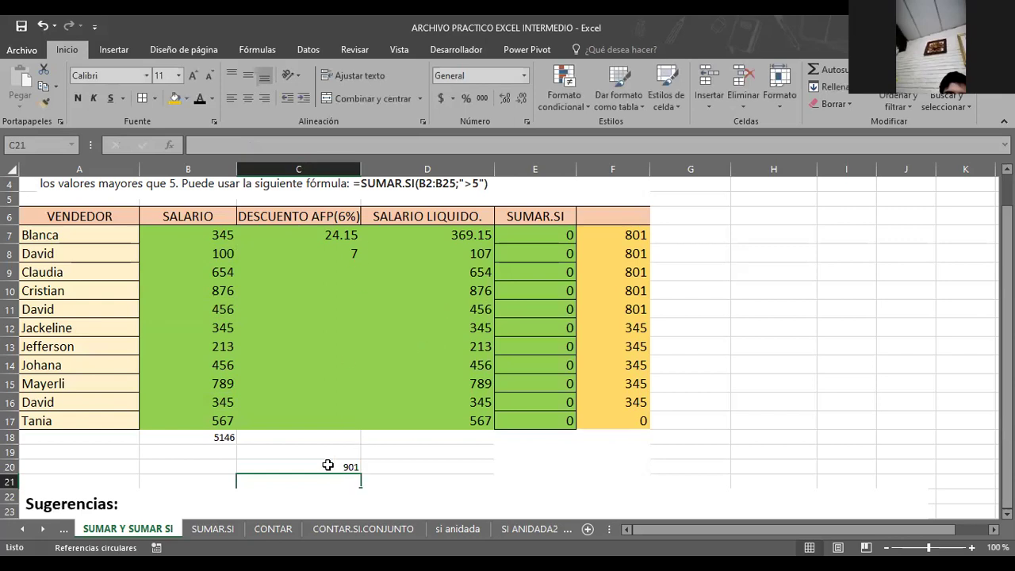
{"action": "left_click", "coordinate": [327, 465]}
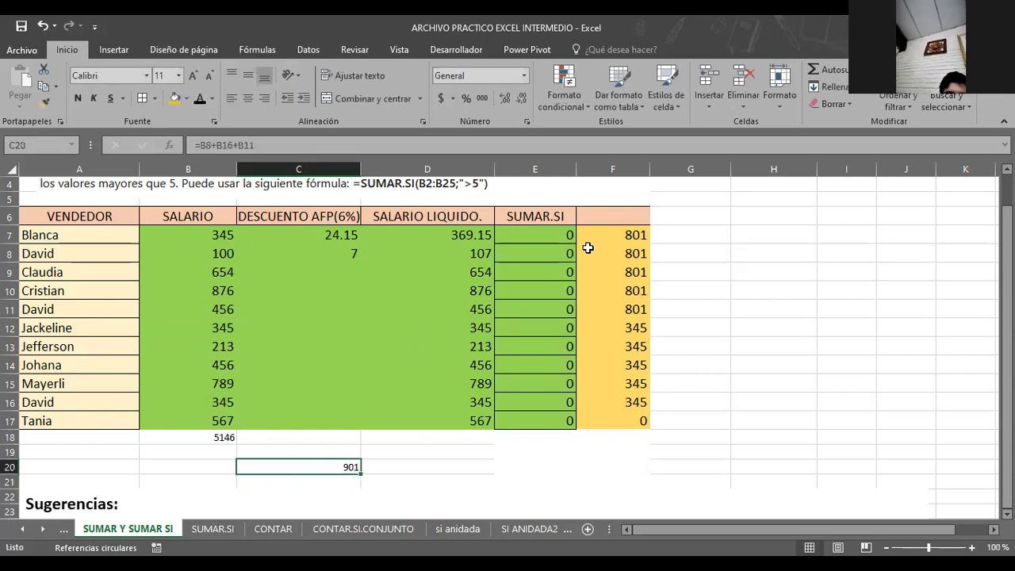
{"action": "left_click", "coordinate": [620, 232]}
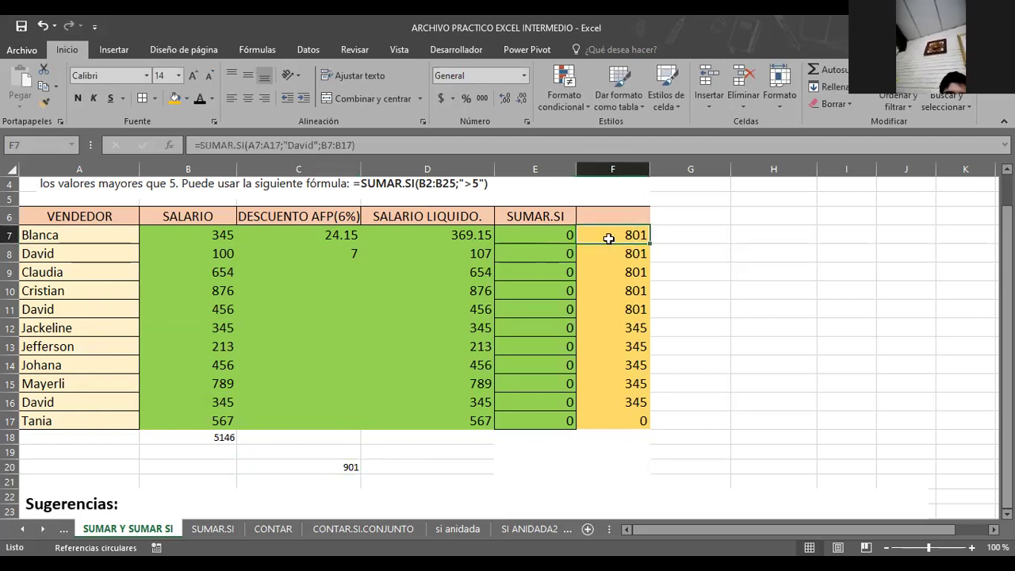
{"action": "left_click", "coordinate": [352, 468]}
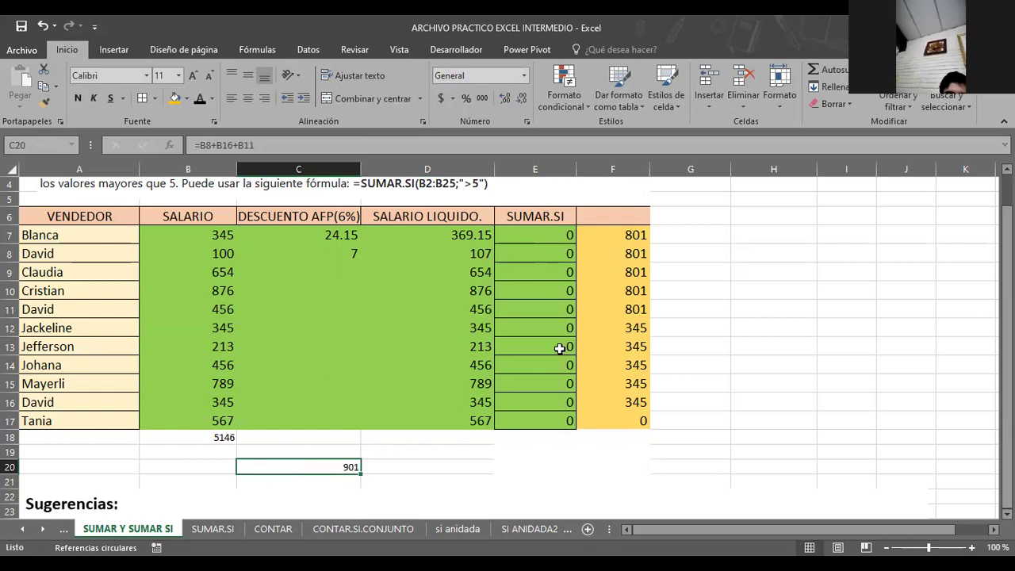
{"action": "left_click", "coordinate": [619, 237]}
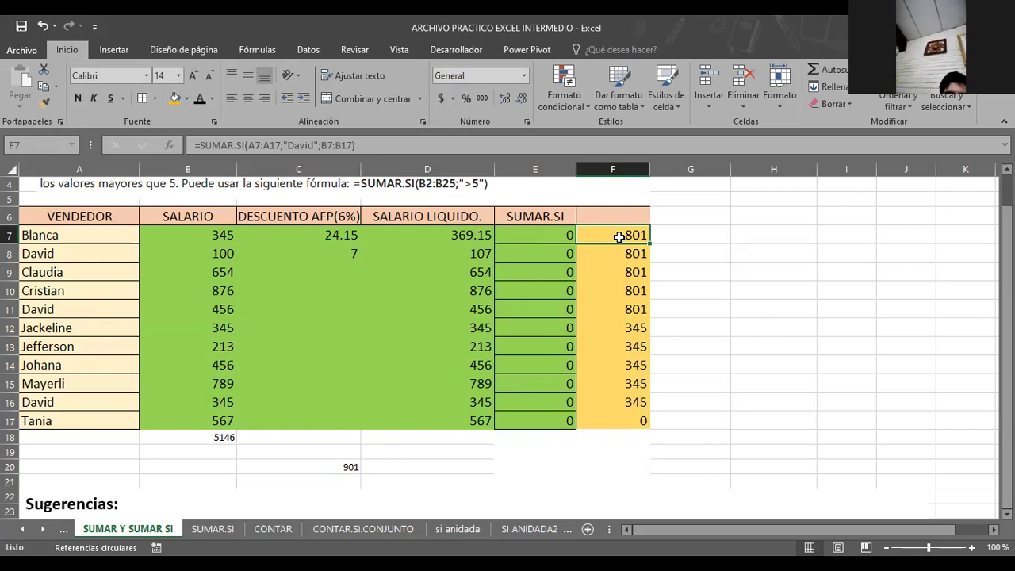
{"action": "left_click", "coordinate": [343, 476]}
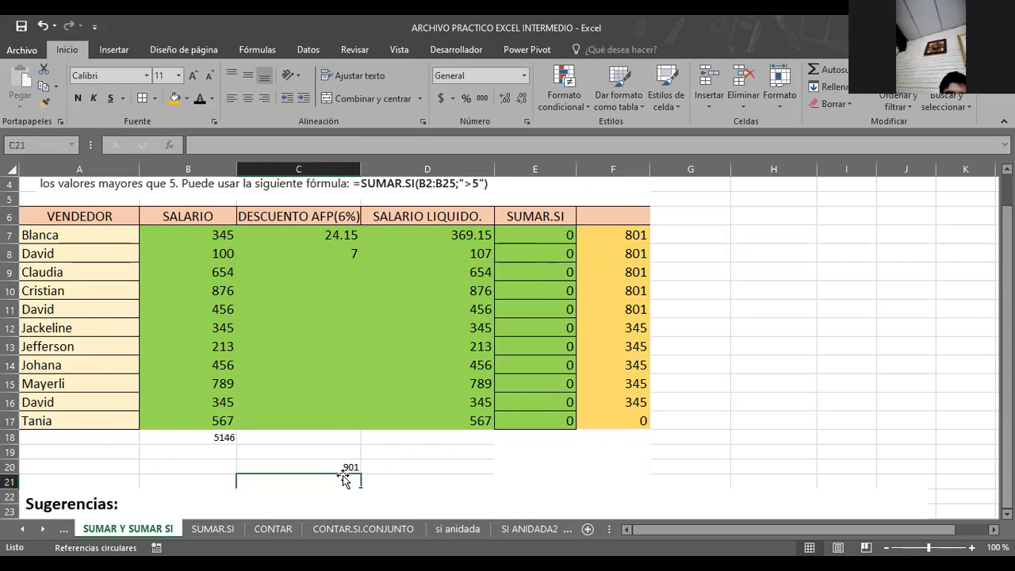
{"action": "left_click", "coordinate": [347, 465]}
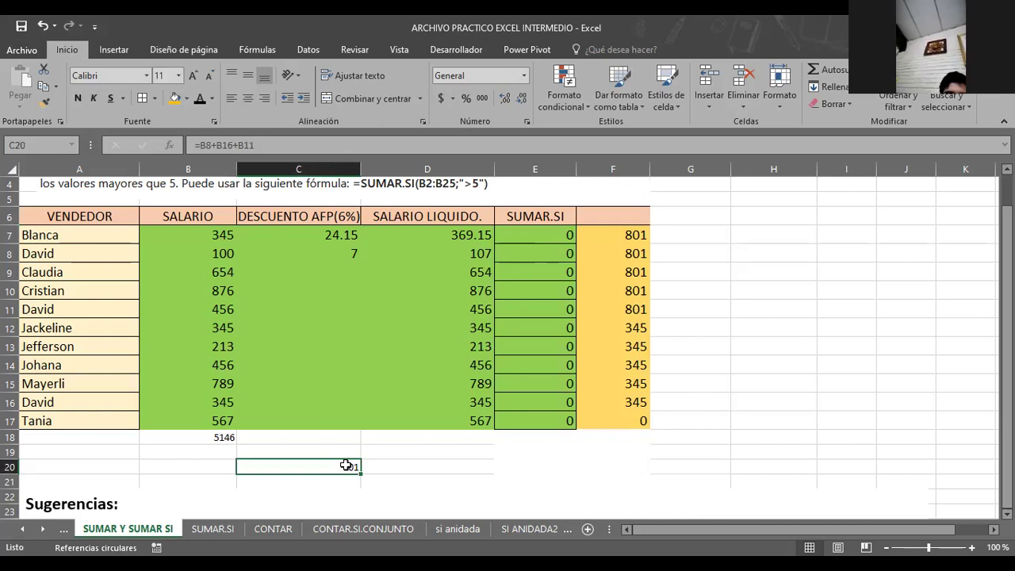
{"action": "left_click", "coordinate": [613, 235]}
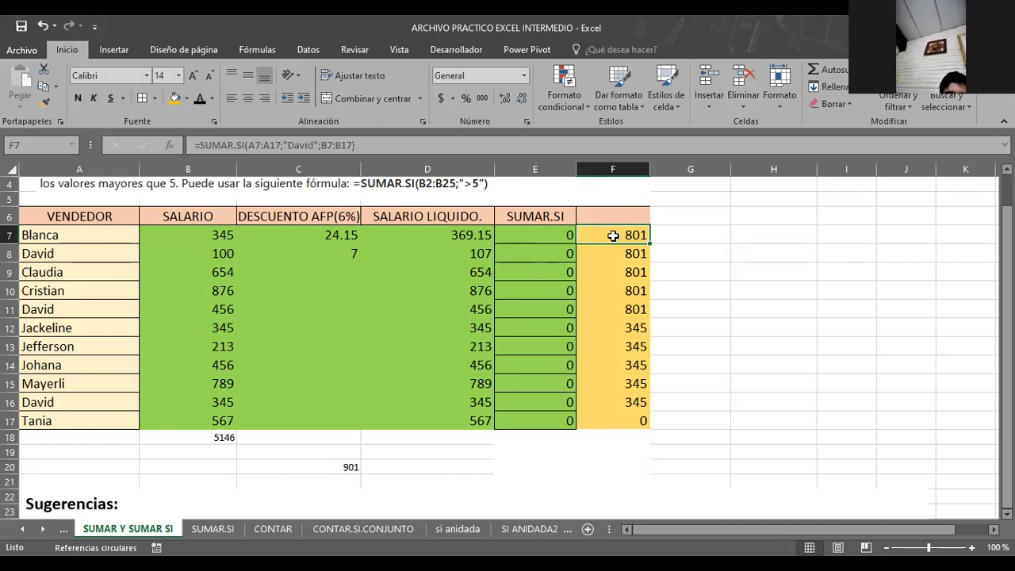
- Rewrite C20 as the manual sum =B8+B11+B16, giving 901
{"action": "left_click", "coordinate": [327, 471]}
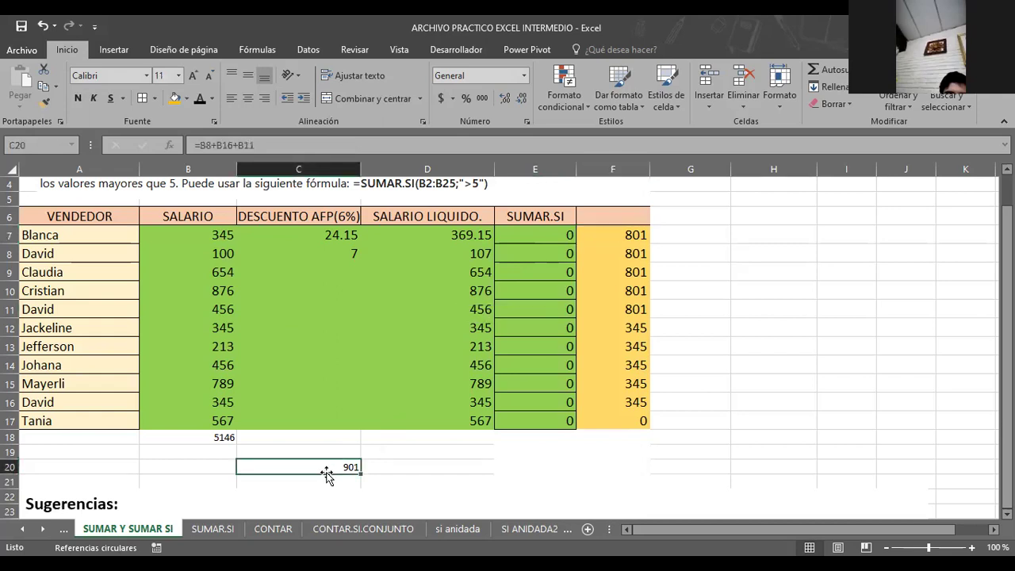
{"action": "double_click", "coordinate": [327, 473]}
{"action": "type", "text": "="}
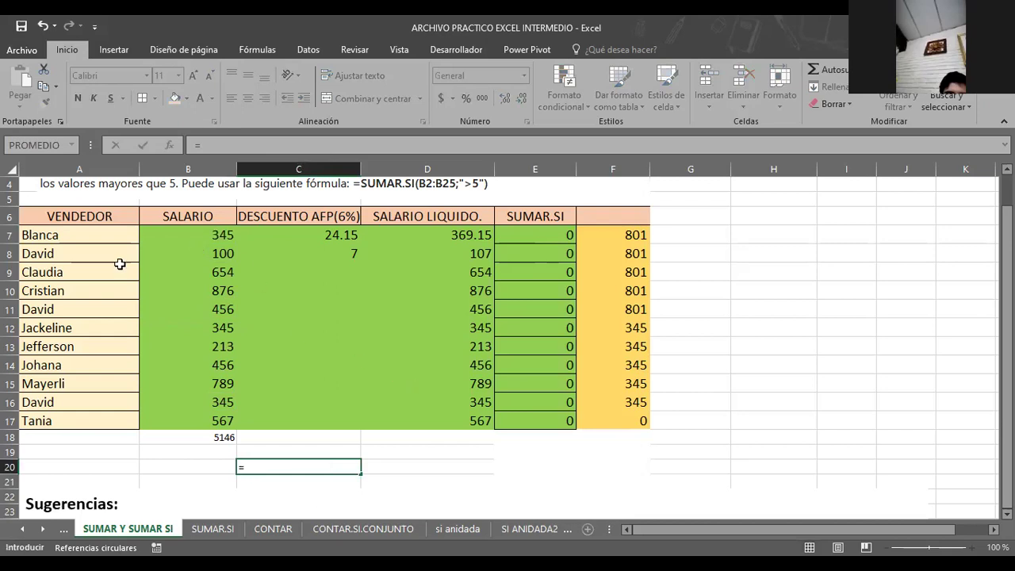
{"action": "left_click", "coordinate": [213, 252]}
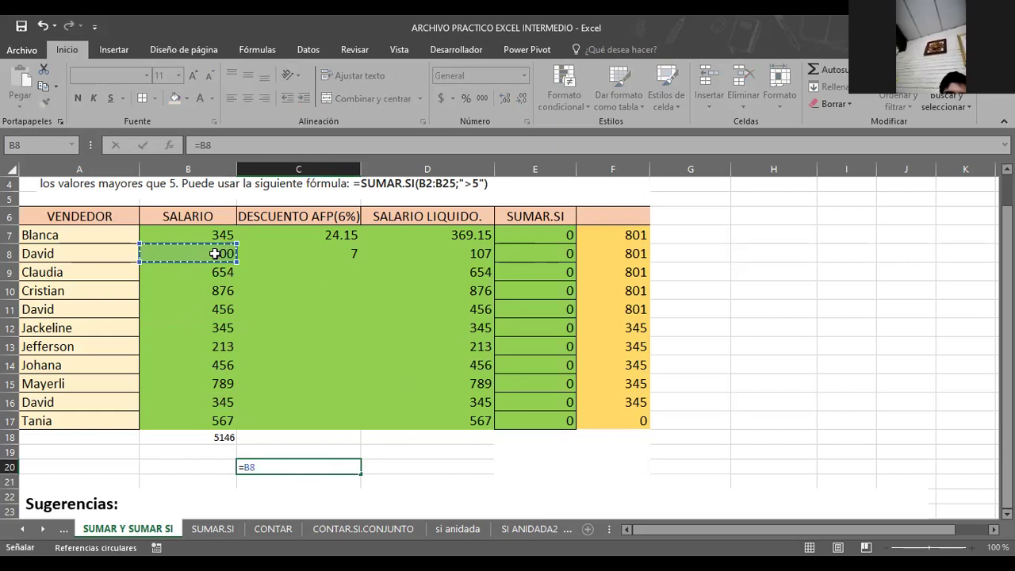
{"action": "type", "text": "+"}
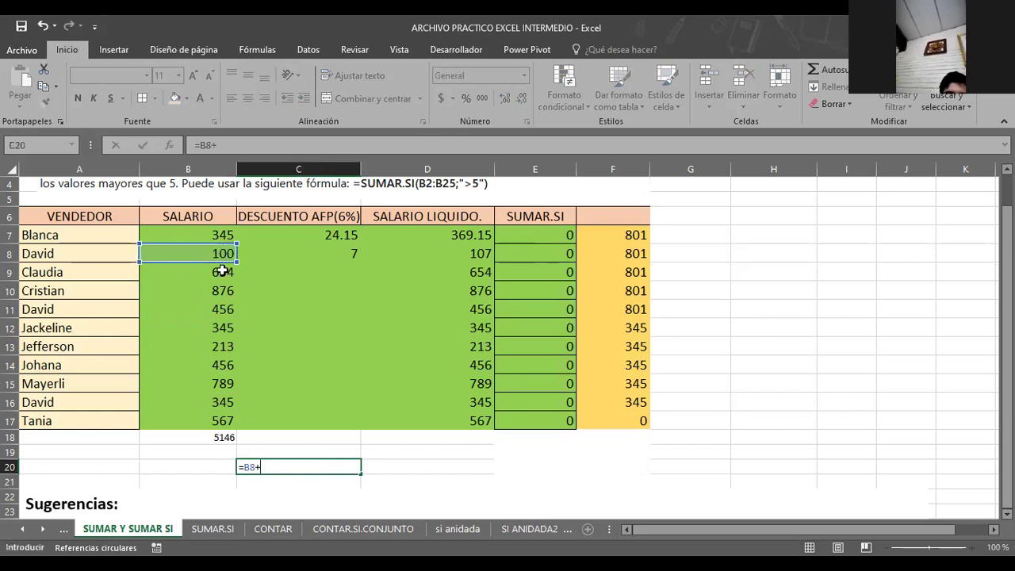
{"action": "left_click", "coordinate": [218, 308]}
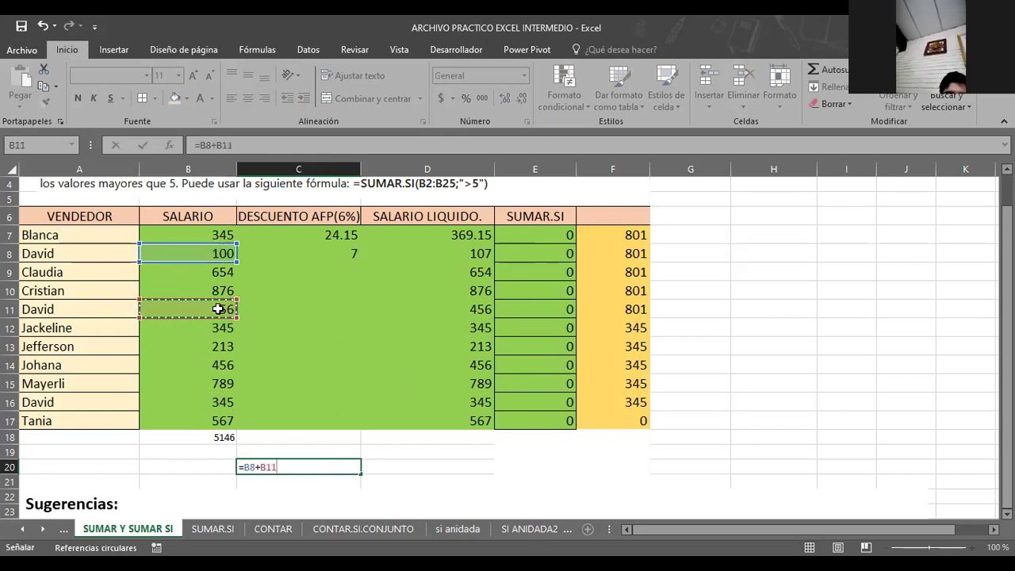
{"action": "type", "text": "+"}
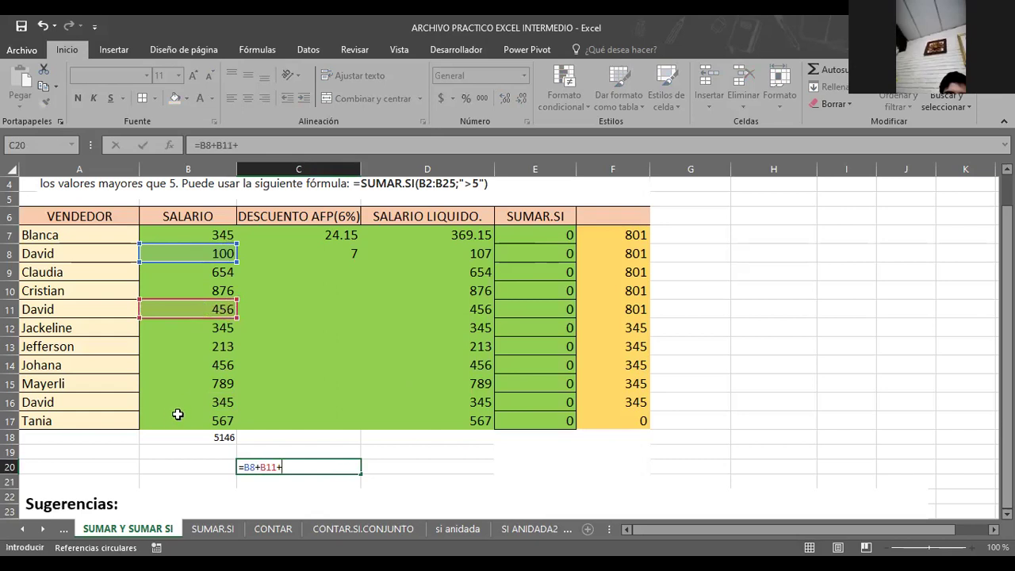
{"action": "left_click", "coordinate": [225, 398]}
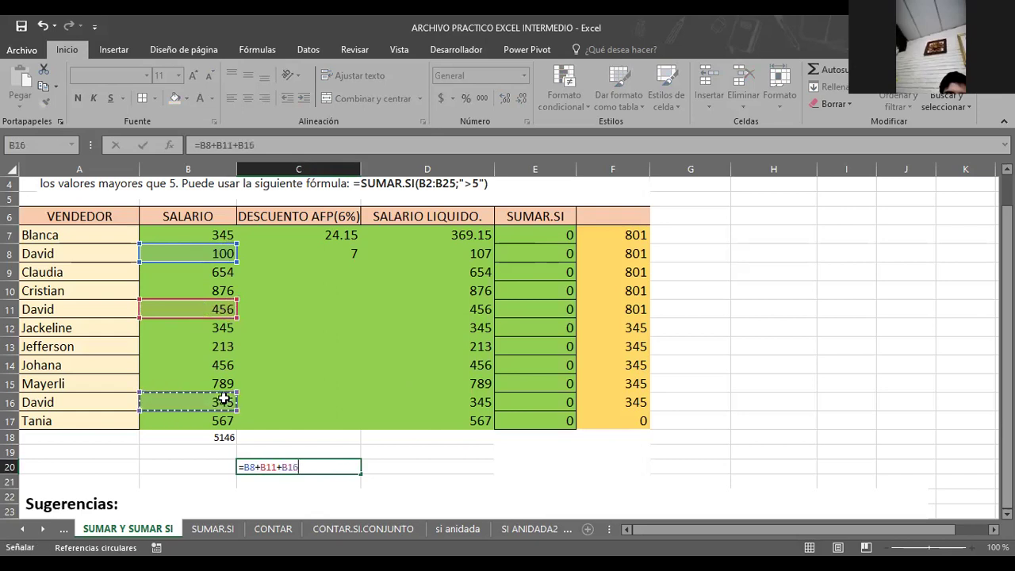
{"action": "key", "text": "Return"}
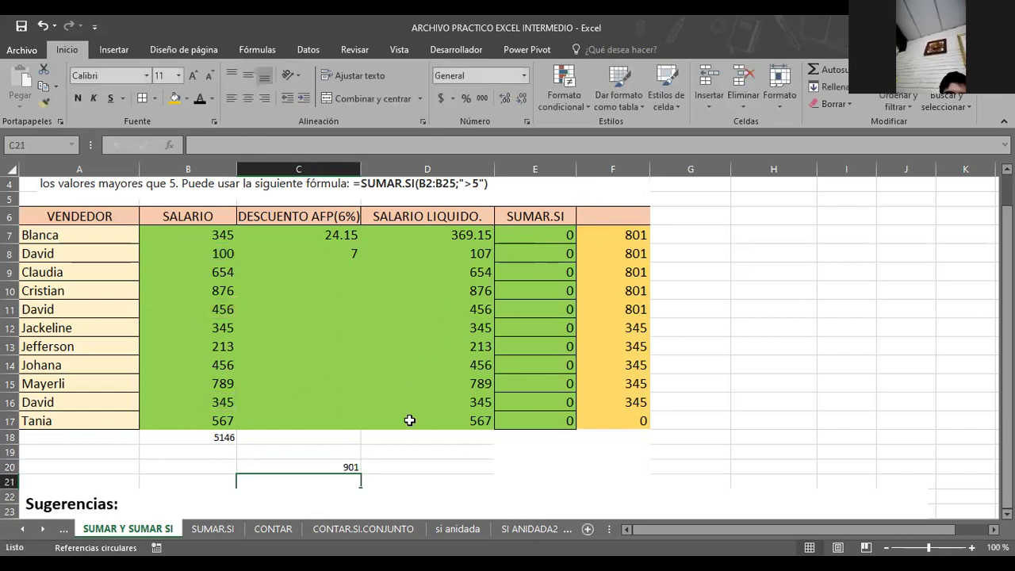
- Compare C20's 901 with the SUMAR.SI formulas in F7 (801) and E7
{"action": "left_click", "coordinate": [608, 237]}
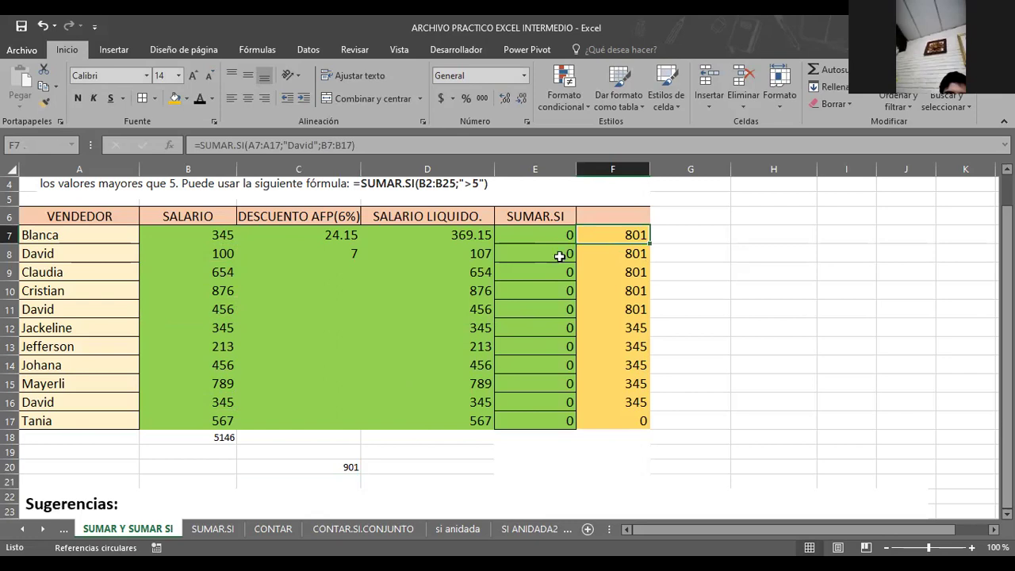
{"action": "left_click", "coordinate": [343, 468]}
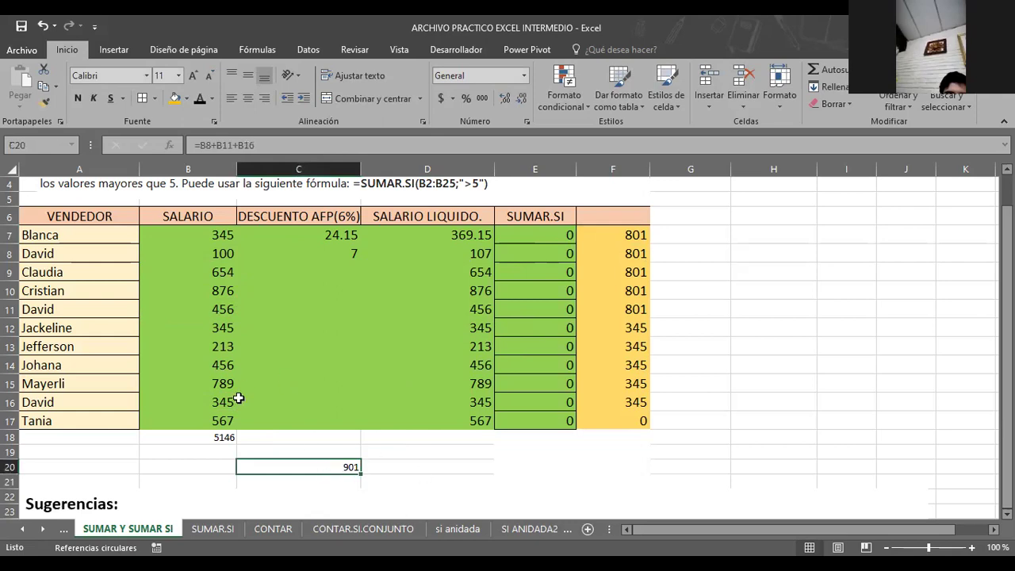
{"action": "left_click", "coordinate": [555, 236]}
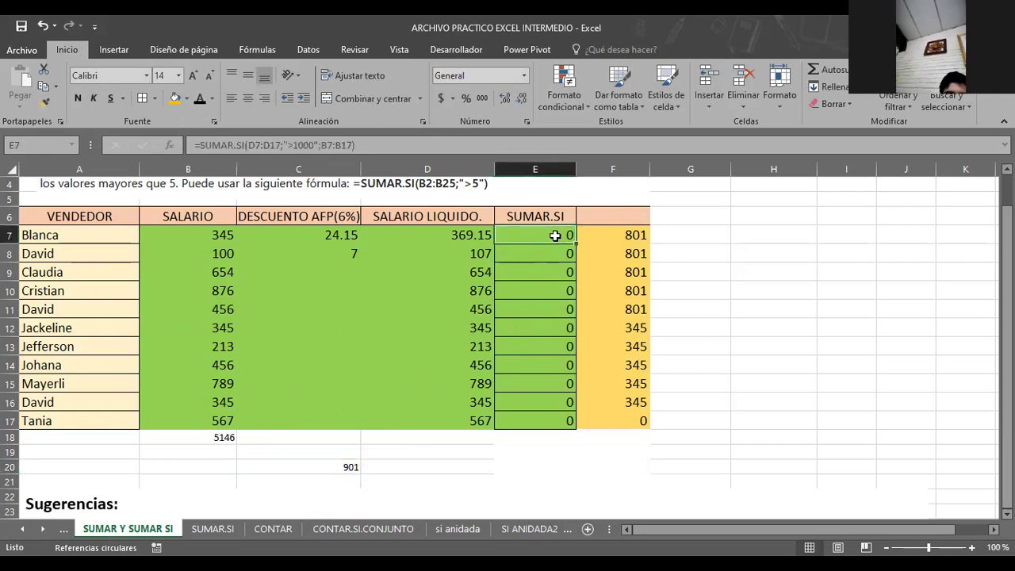
{"action": "left_click", "coordinate": [619, 240]}
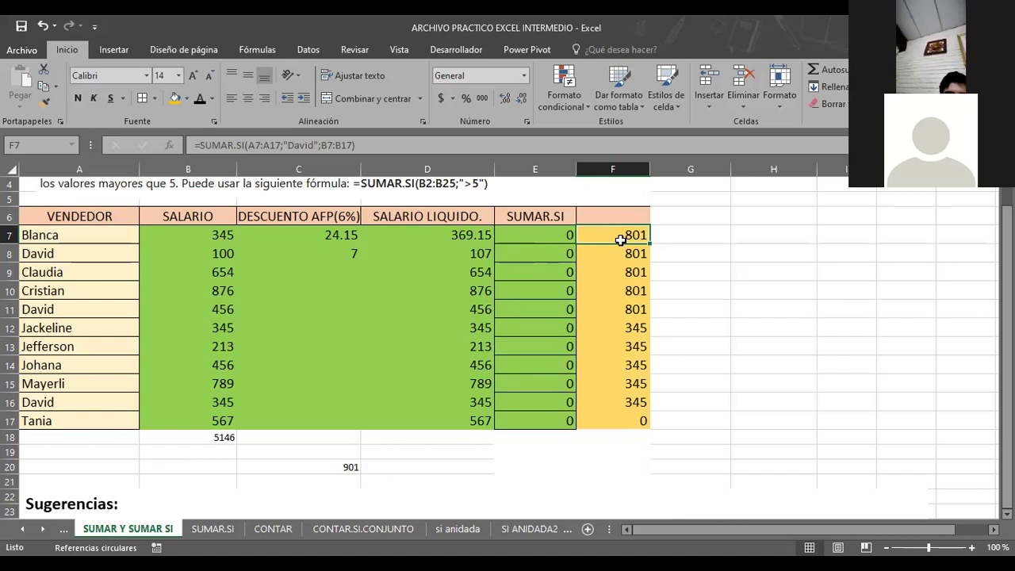
- Delete the copied formulas in F8:F17, keeping only F7's David total of 801
{"action": "left_click_drag", "start_coordinate": [603, 256], "coordinate": [605, 416]}
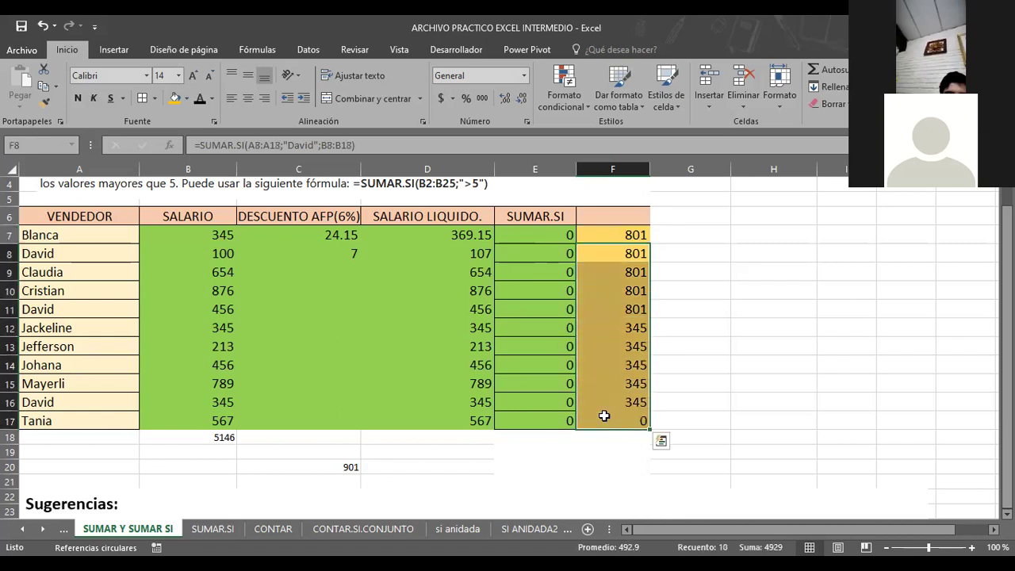
{"action": "key", "text": "Delete"}
{"action": "left_click", "coordinate": [606, 232]}
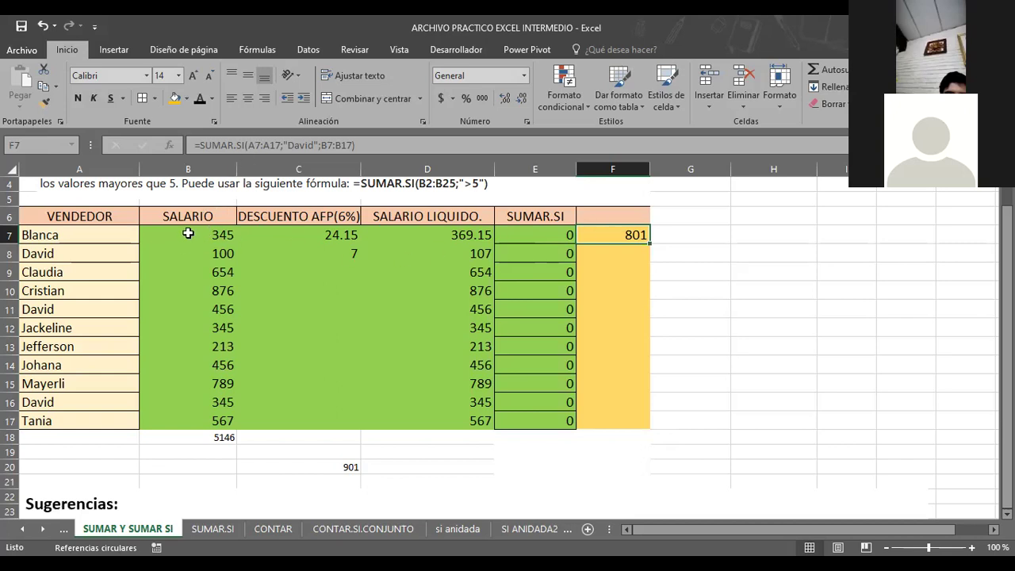
- Clear the David entry in A8 and check how F7's SUMAR.SI total reacts
{"action": "left_click", "coordinate": [270, 145]}
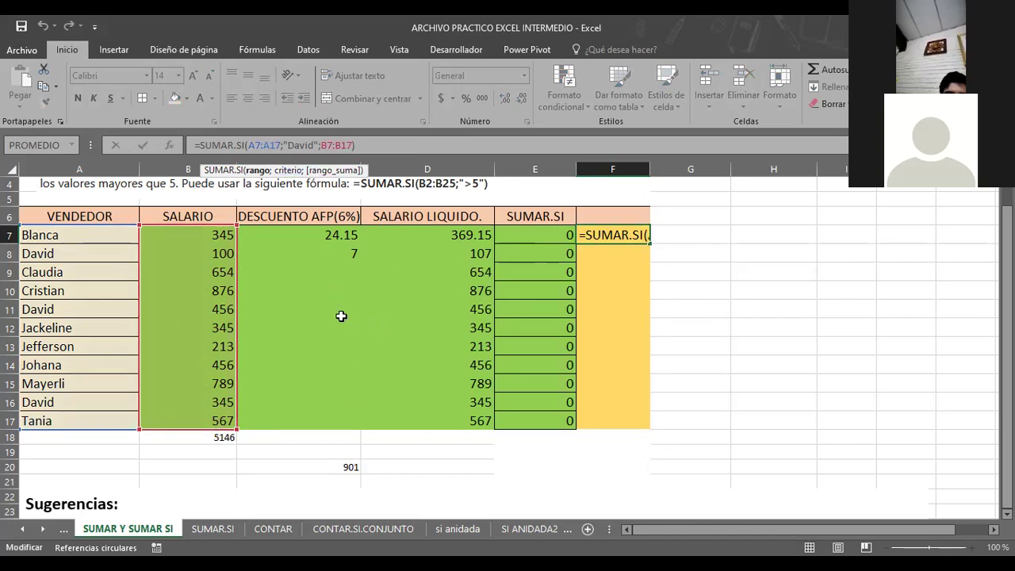
{"action": "key", "text": "Return"}
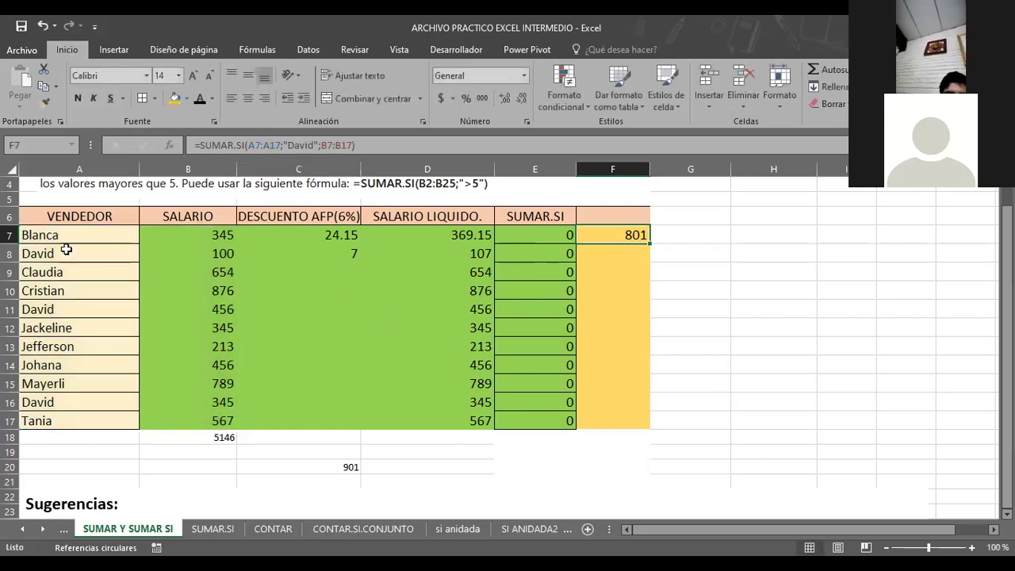
{"action": "left_click", "coordinate": [67, 250]}
{"action": "key", "text": "Delete"}
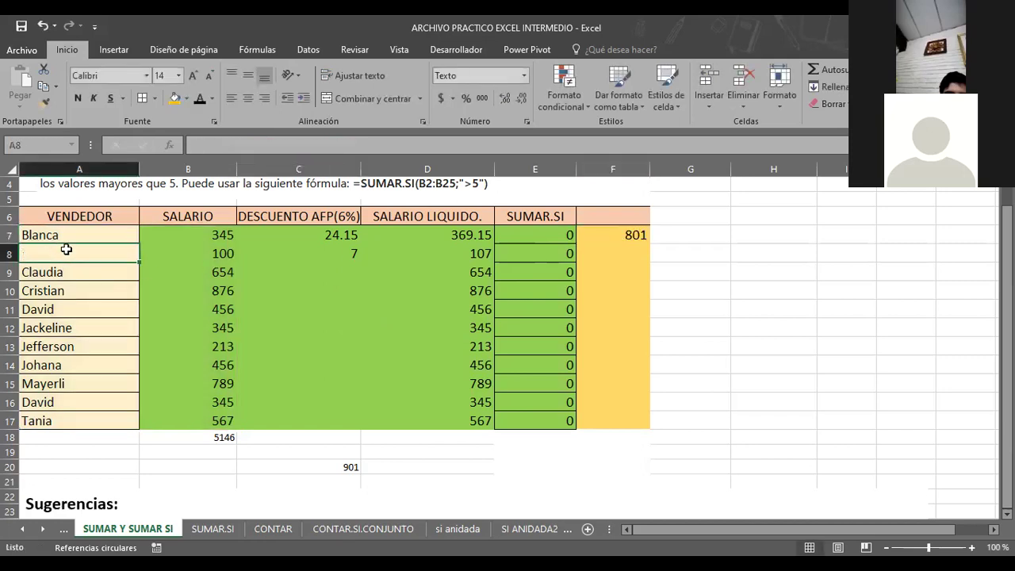
{"action": "key", "text": "Down"}
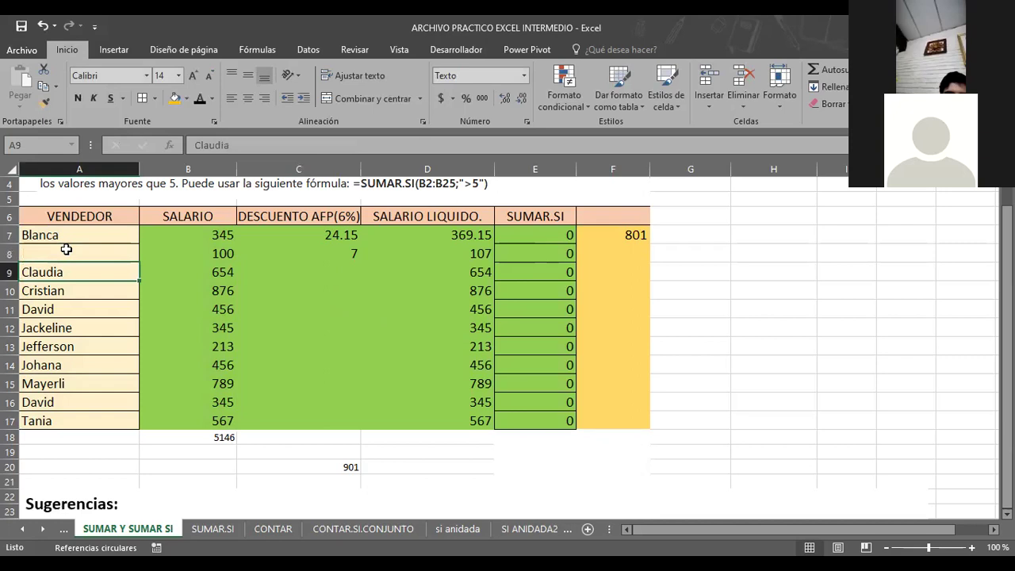
{"action": "left_click", "coordinate": [67, 250]}
{"action": "left_click", "coordinate": [628, 237]}
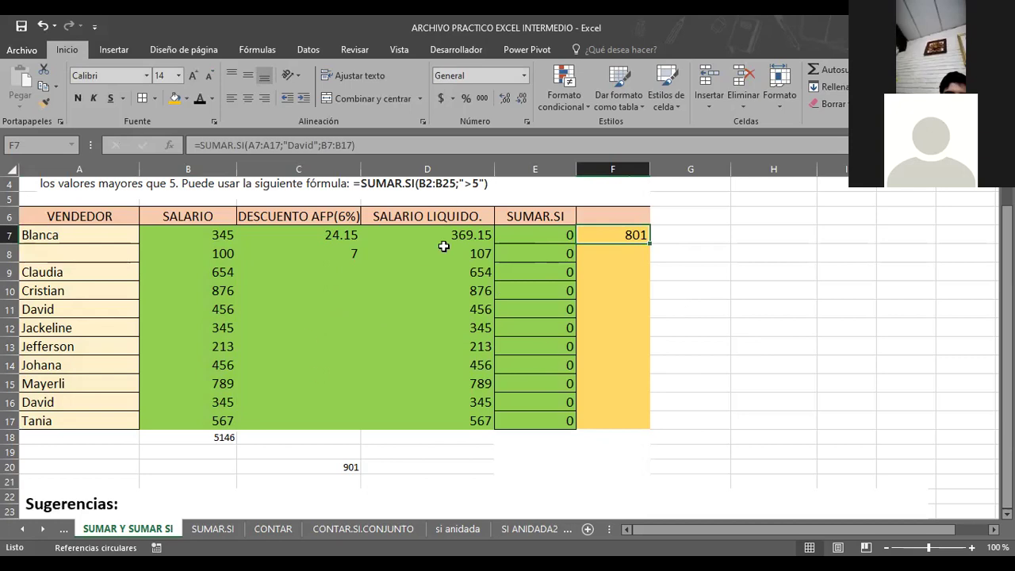
{"action": "left_click", "coordinate": [103, 253]}
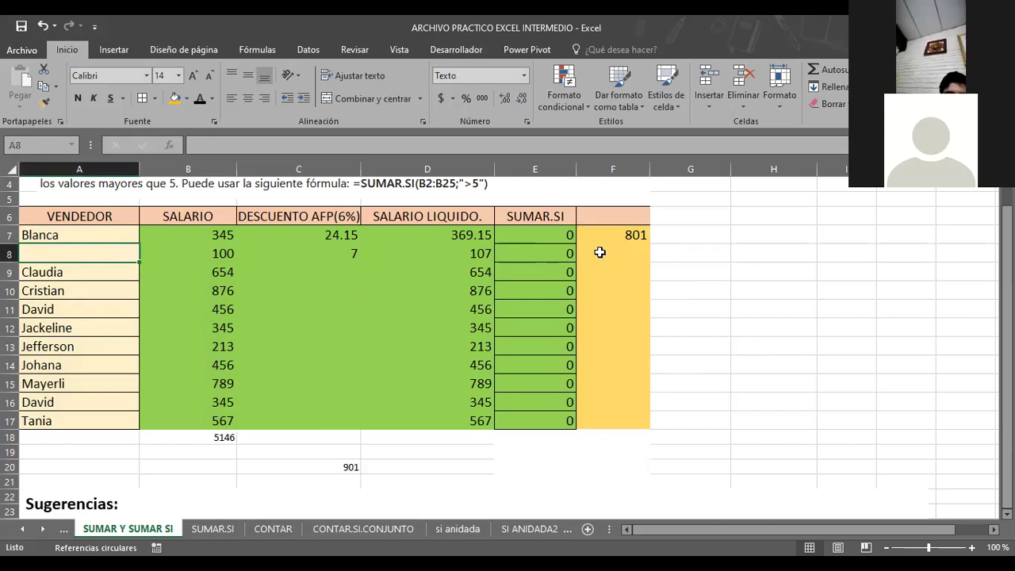
- Copy David from A11 into A8 so F7's total rises to 901
{"action": "left_click", "coordinate": [71, 308]}
{"action": "key", "text": "ctrl+c"}
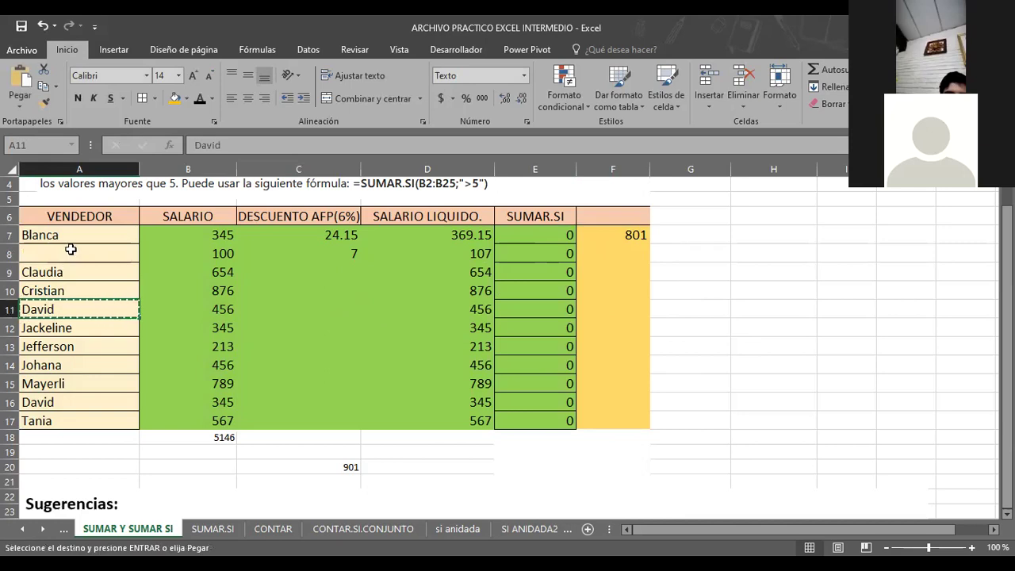
{"action": "left_click", "coordinate": [71, 249]}
{"action": "key", "text": "ctrl+v"}
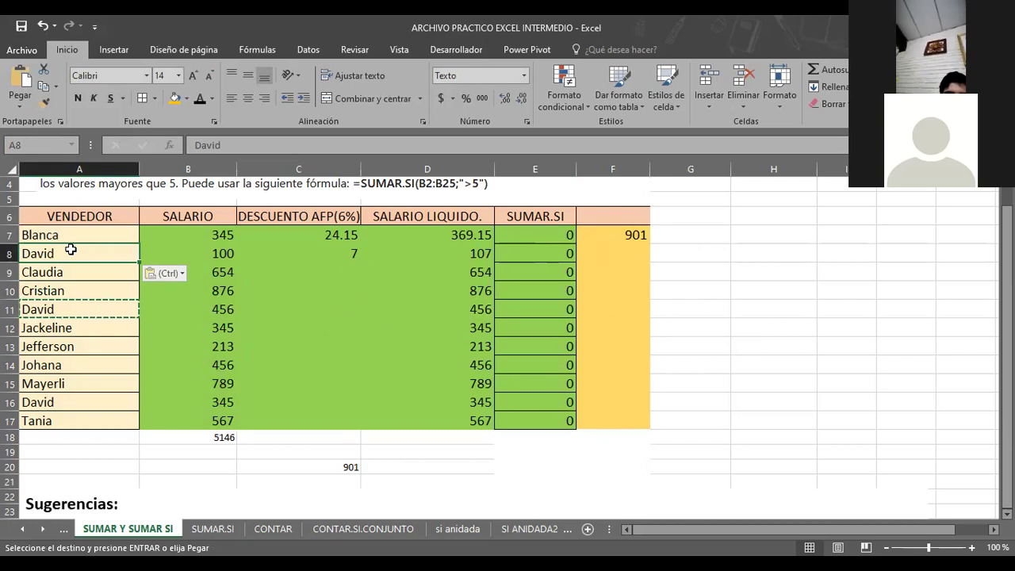
{"action": "left_click", "coordinate": [736, 274]}
{"action": "key", "text": "Escape"}
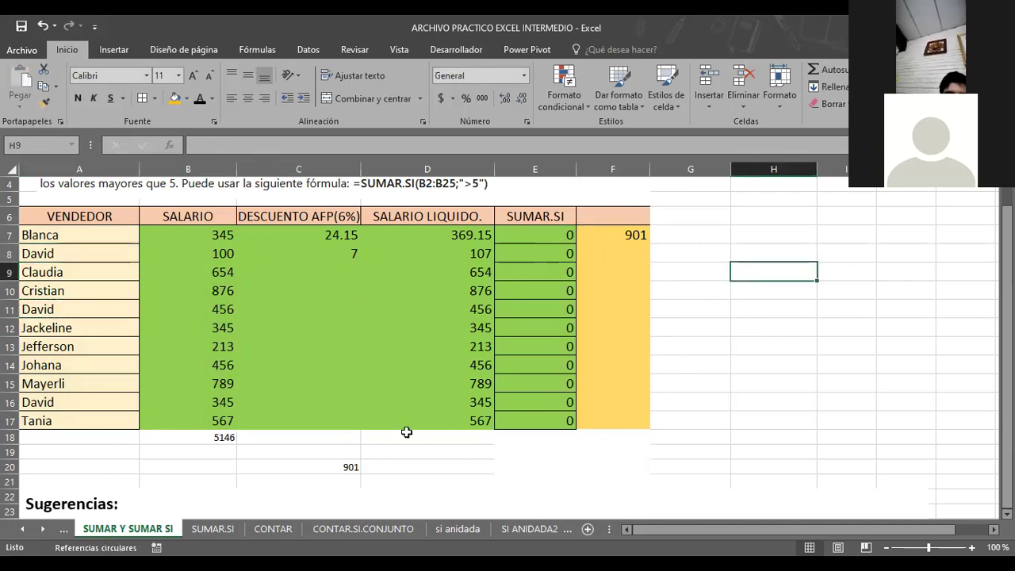
- Check C20's manual sum against F7's David SUMAR.SI total of 901
{"action": "left_click", "coordinate": [324, 466]}
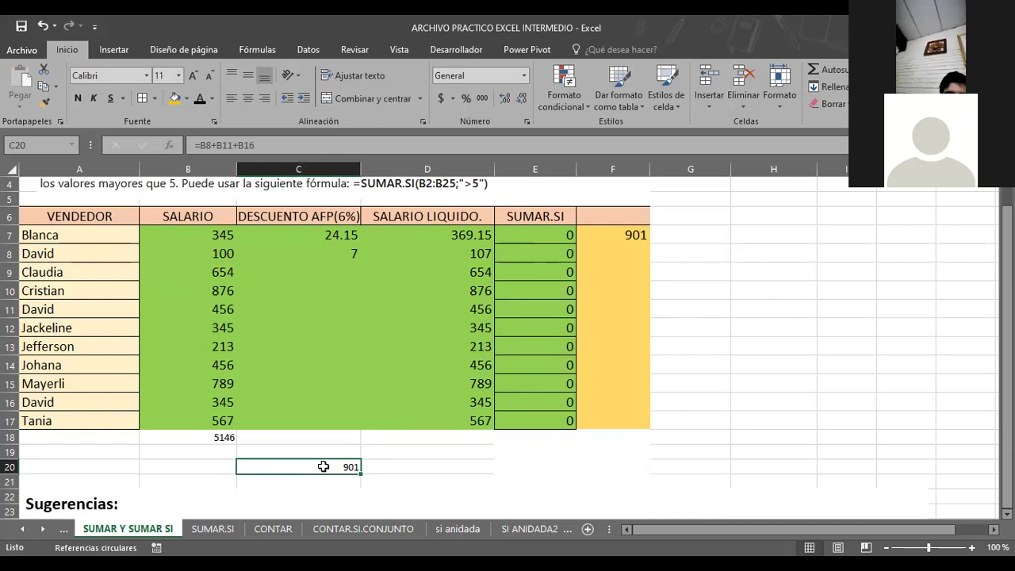
{"action": "left_click", "coordinate": [624, 237]}
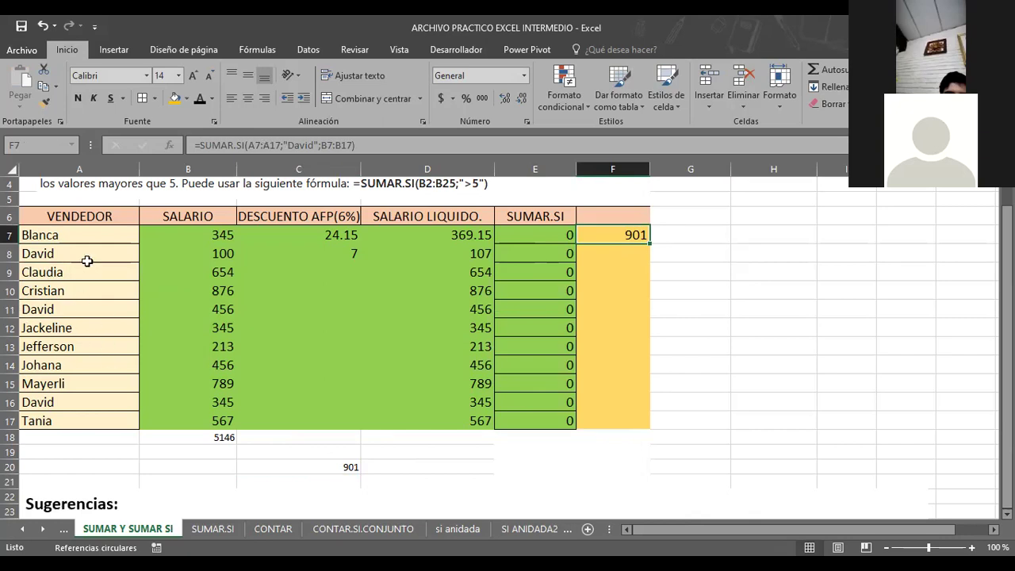
- Inspect the cell format of David's name in A16 without changing it
{"action": "left_click", "coordinate": [59, 403]}
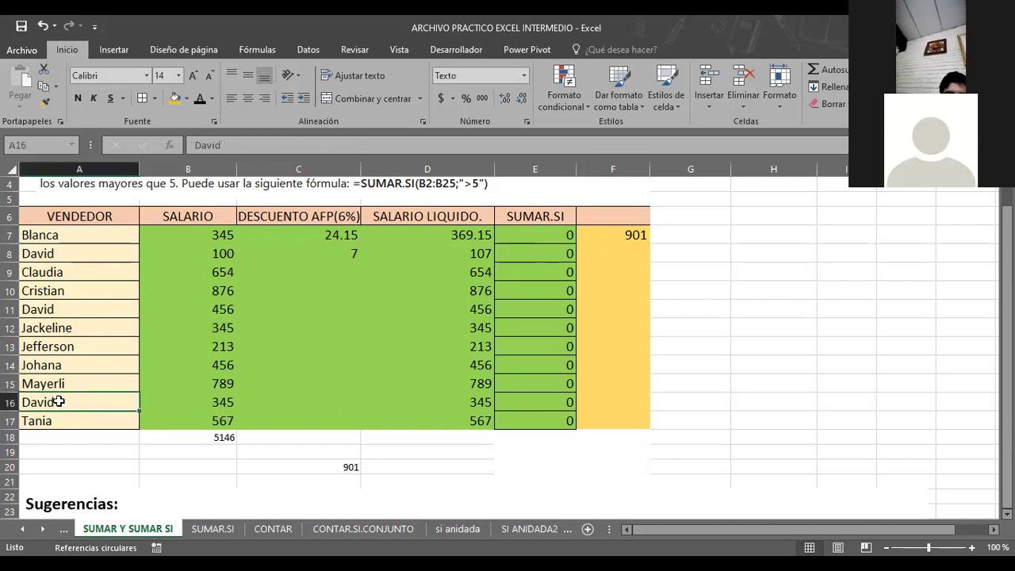
{"action": "right_click", "coordinate": [58, 402]}
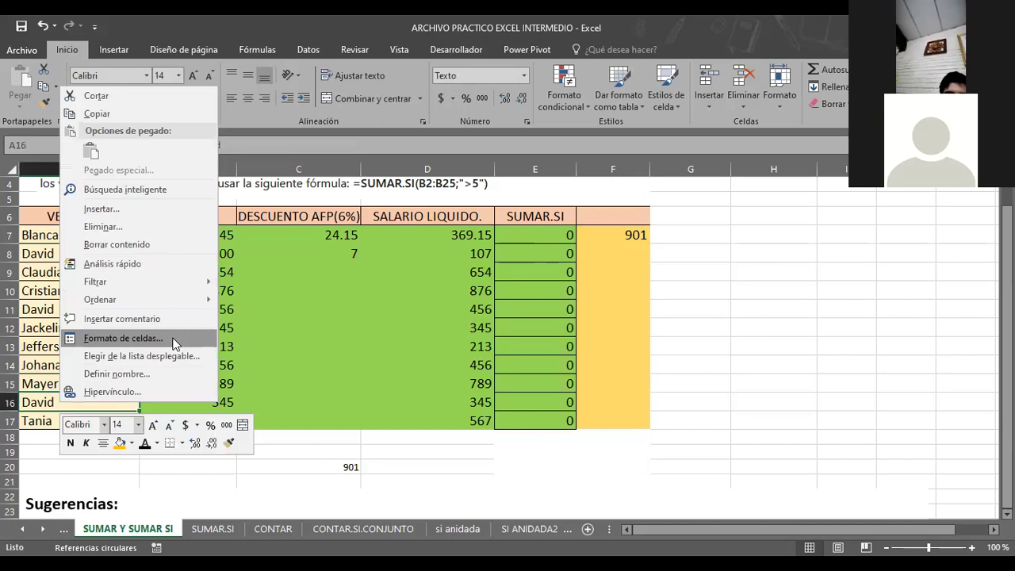
{"action": "left_click", "coordinate": [175, 343]}
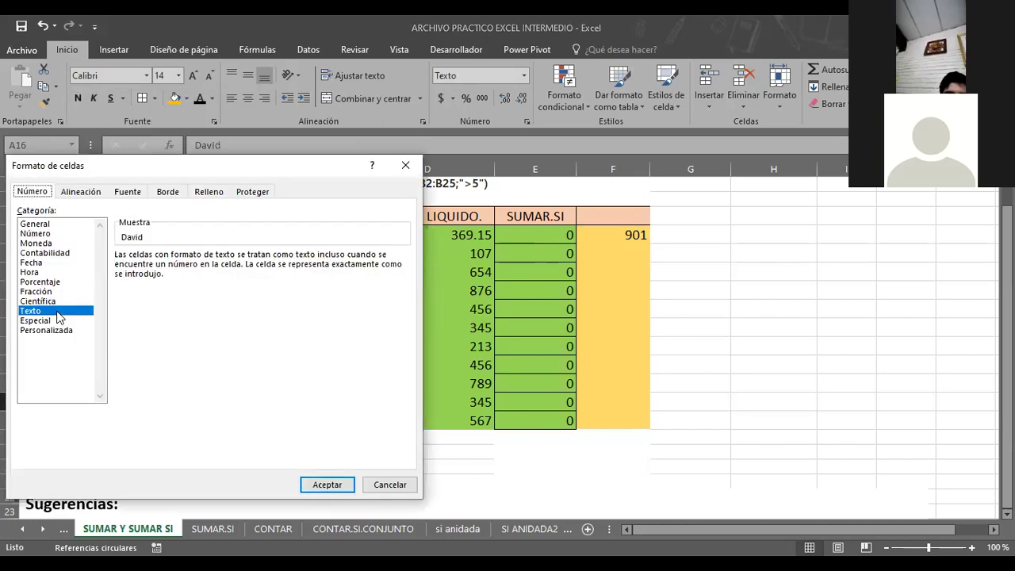
{"action": "left_click", "coordinate": [384, 483]}
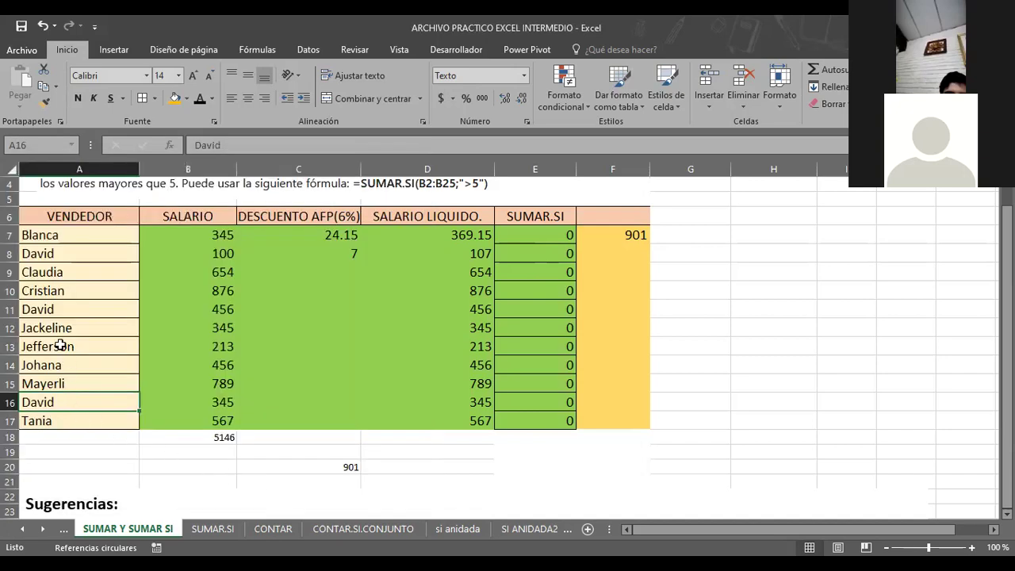
- Set A11's number format to Número and recheck F7's formula
{"action": "left_click", "coordinate": [45, 310]}
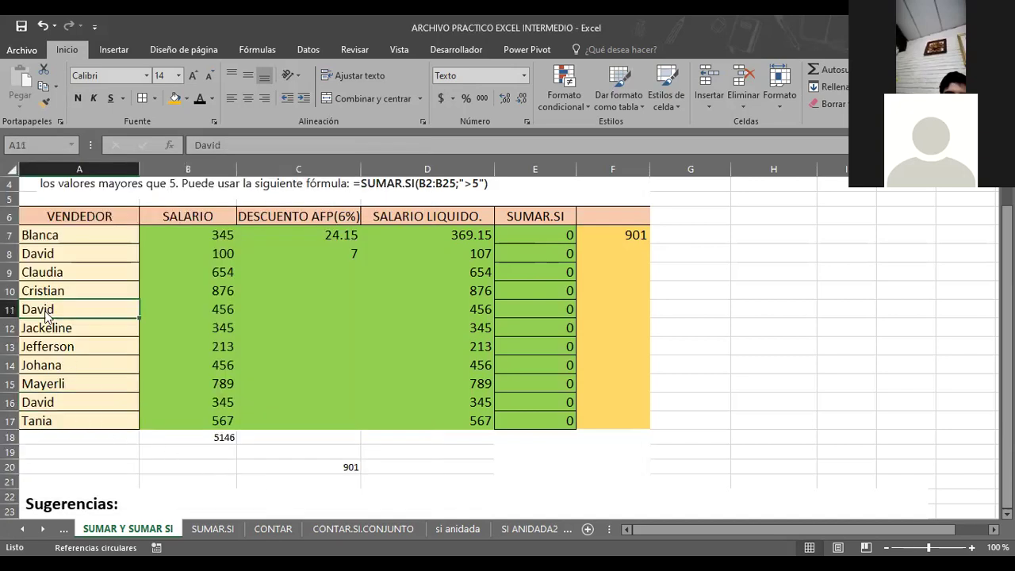
{"action": "right_click", "coordinate": [46, 310]}
{"action": "left_click", "coordinate": [175, 493]}
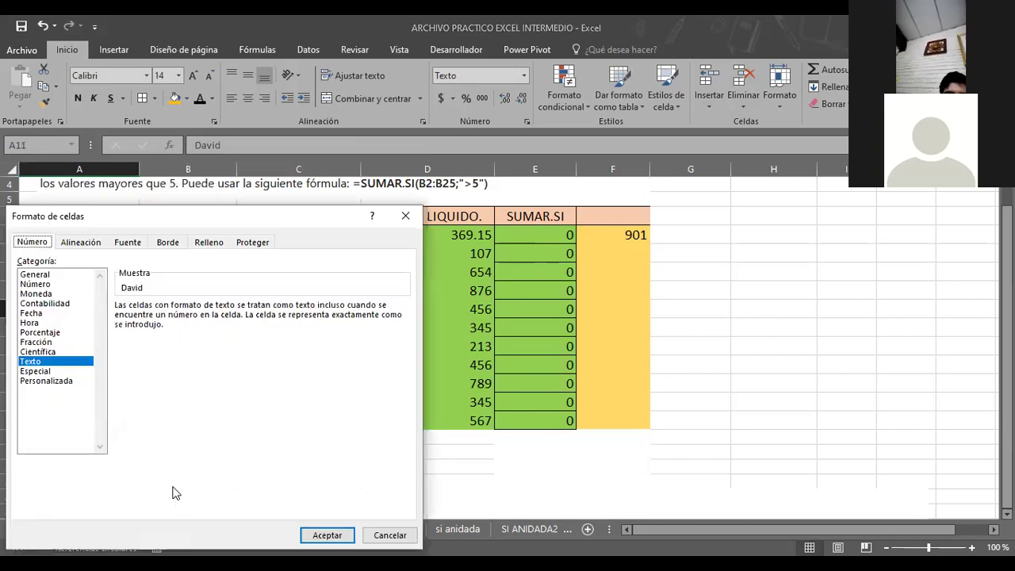
{"action": "left_click", "coordinate": [36, 284]}
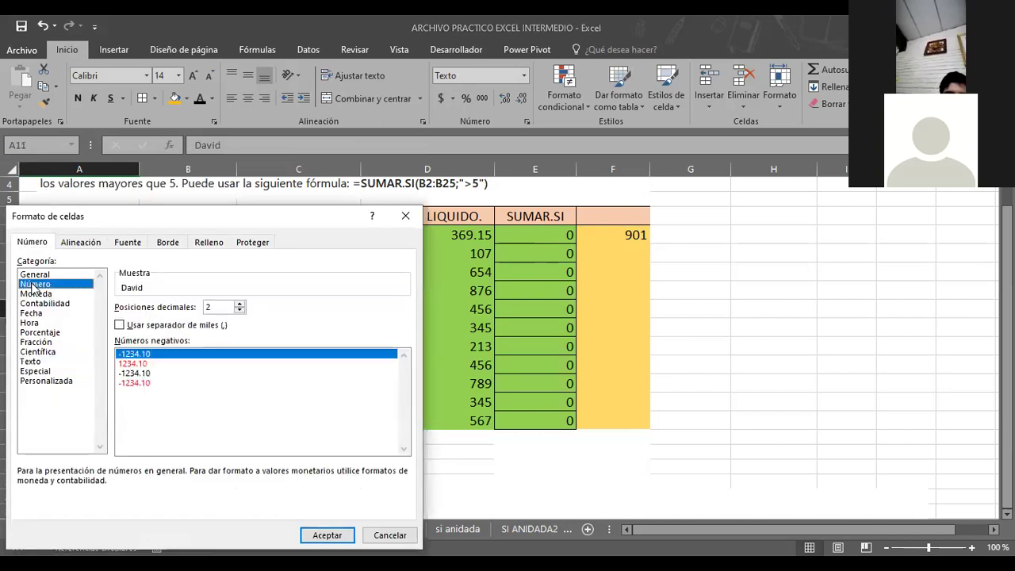
{"action": "left_click", "coordinate": [318, 536]}
{"action": "key", "text": "Down"}
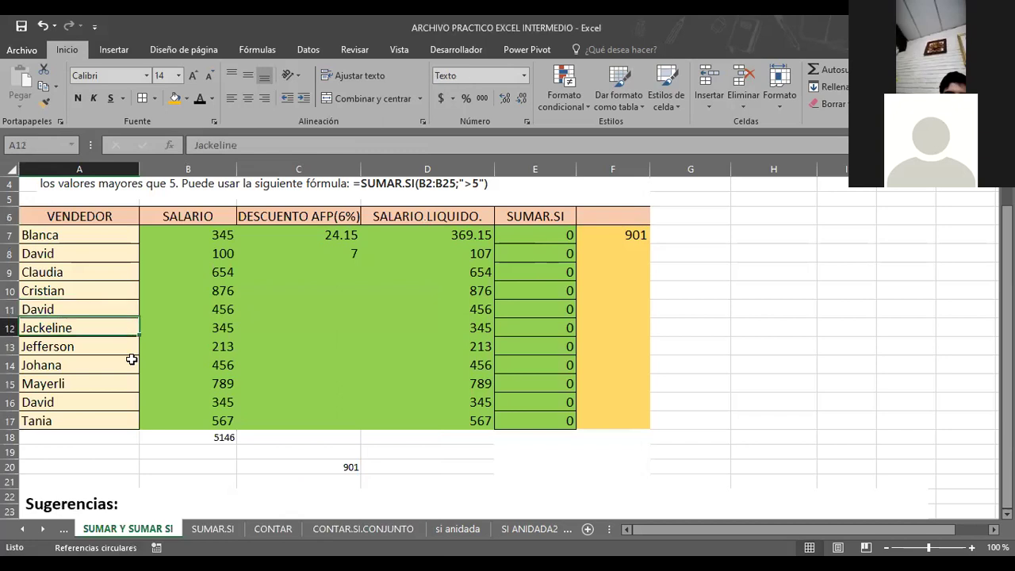
{"action": "left_click", "coordinate": [627, 235]}
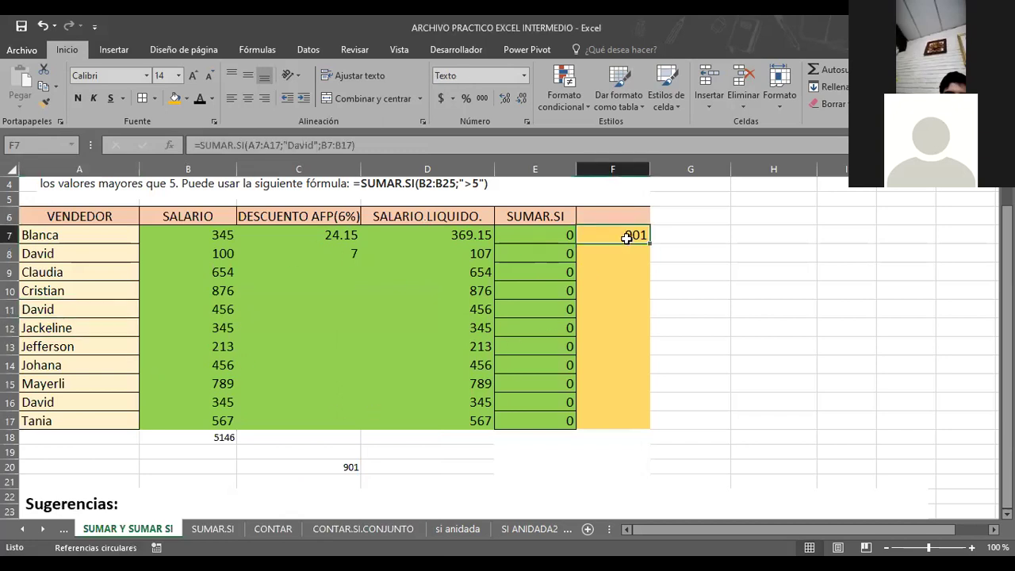
- Use Format Painter to copy A16's Texto format onto A11 and A8
{"action": "left_click", "coordinate": [67, 309]}
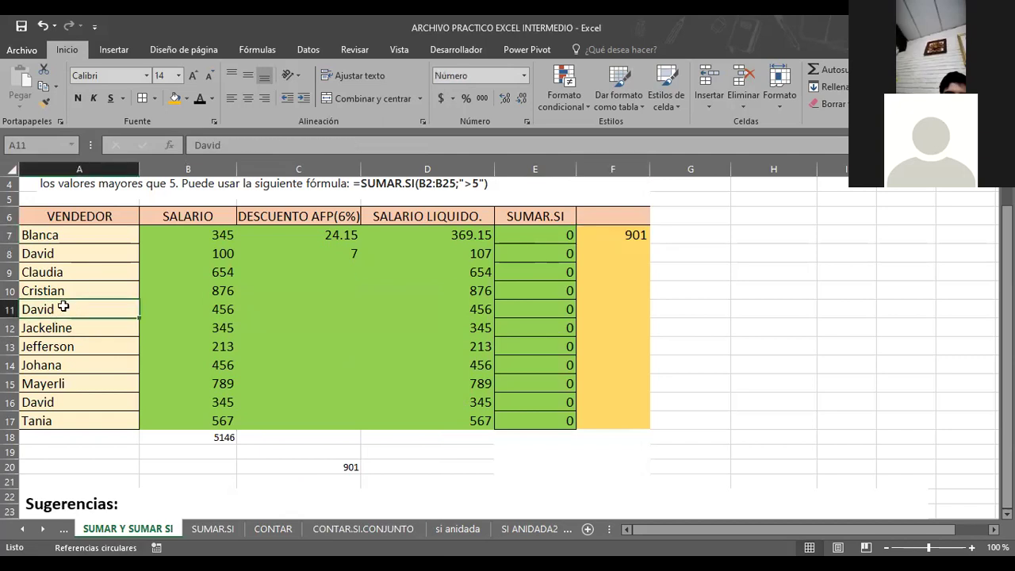
{"action": "left_click", "coordinate": [66, 402]}
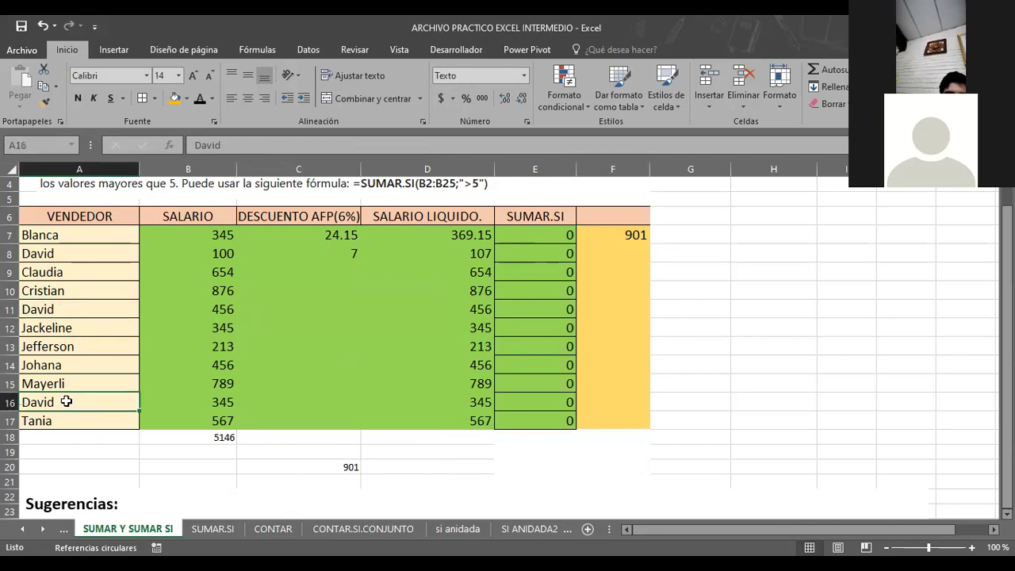
{"action": "left_click", "coordinate": [44, 102]}
{"action": "left_click", "coordinate": [67, 309]}
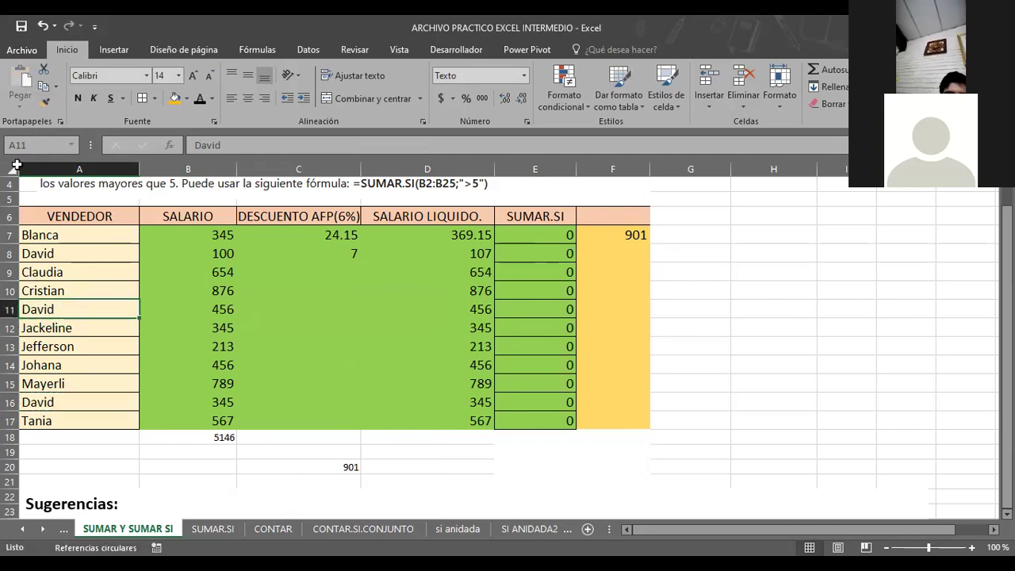
{"action": "left_click", "coordinate": [44, 102]}
{"action": "left_click", "coordinate": [76, 253]}
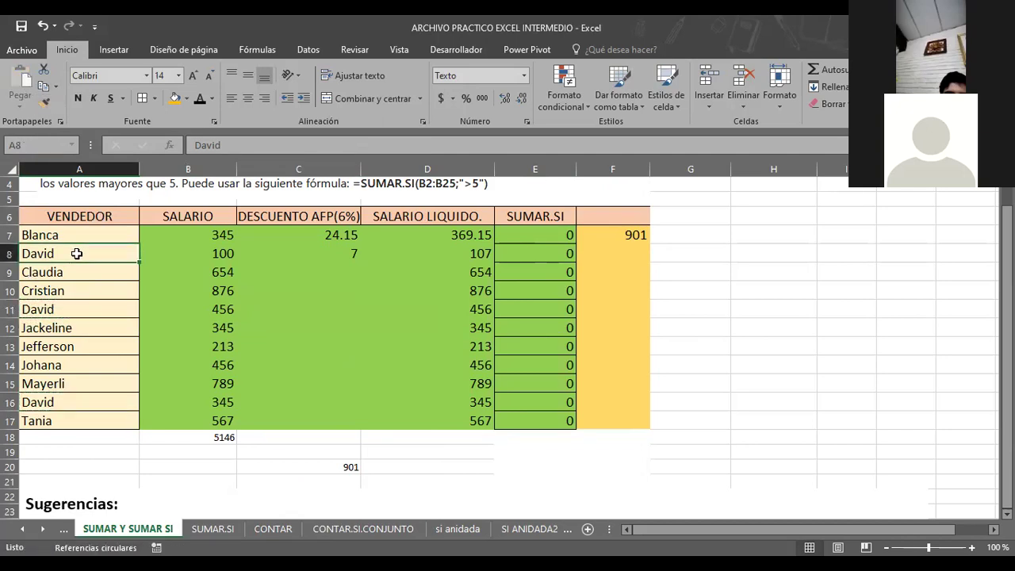
- Review D11's formula and the cell formats of A7 and A8 without changes
{"action": "left_click", "coordinate": [364, 308]}
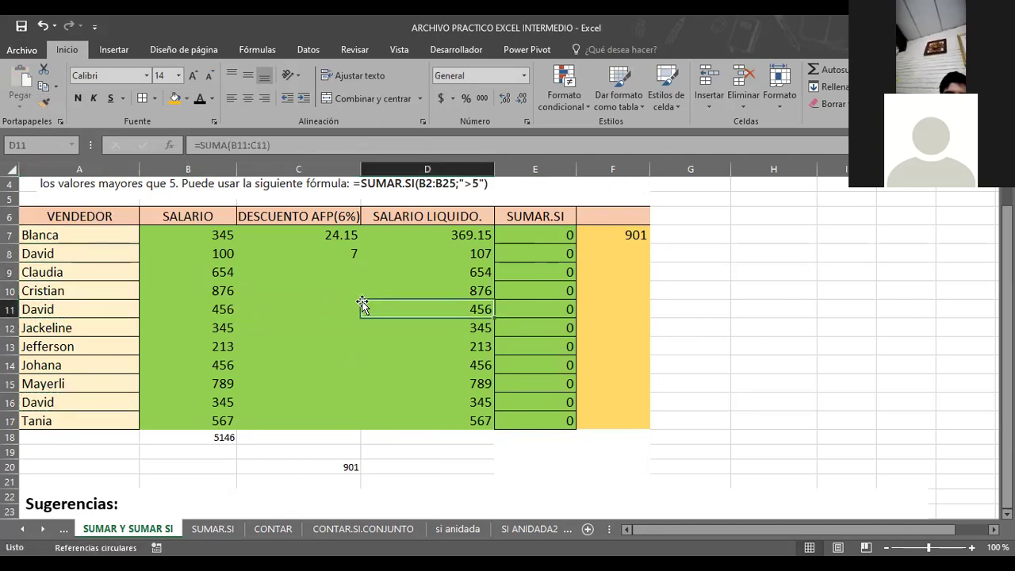
{"action": "left_click", "coordinate": [68, 235]}
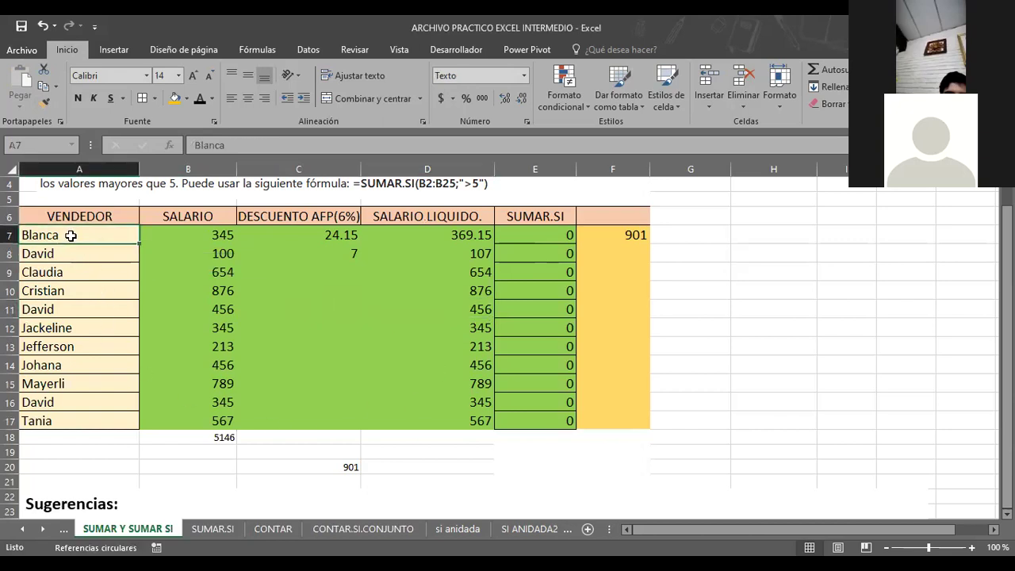
{"action": "right_click", "coordinate": [72, 236]}
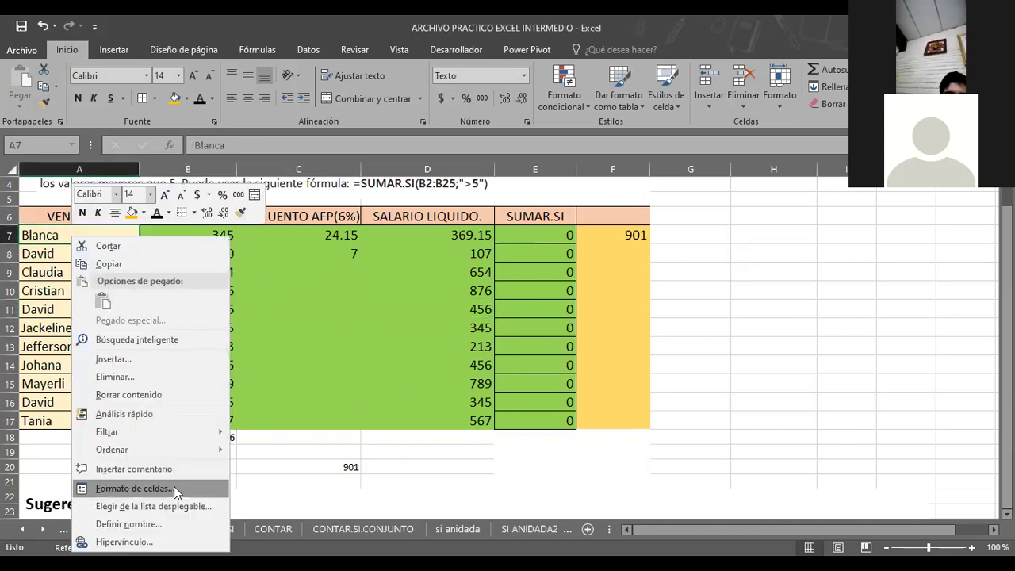
{"action": "left_click", "coordinate": [174, 486]}
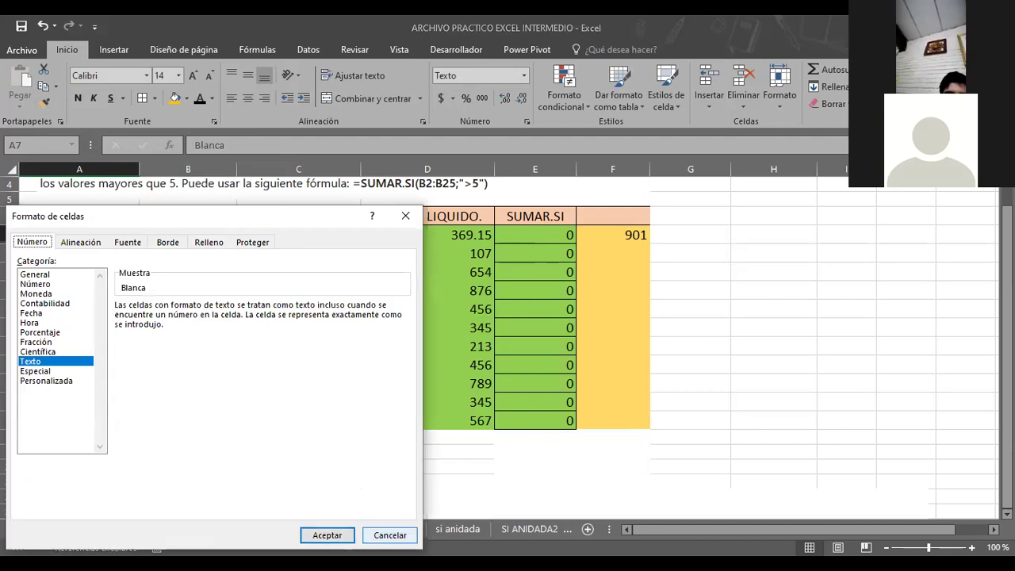
{"action": "key", "text": "Escape"}
{"action": "left_click", "coordinate": [69, 255]}
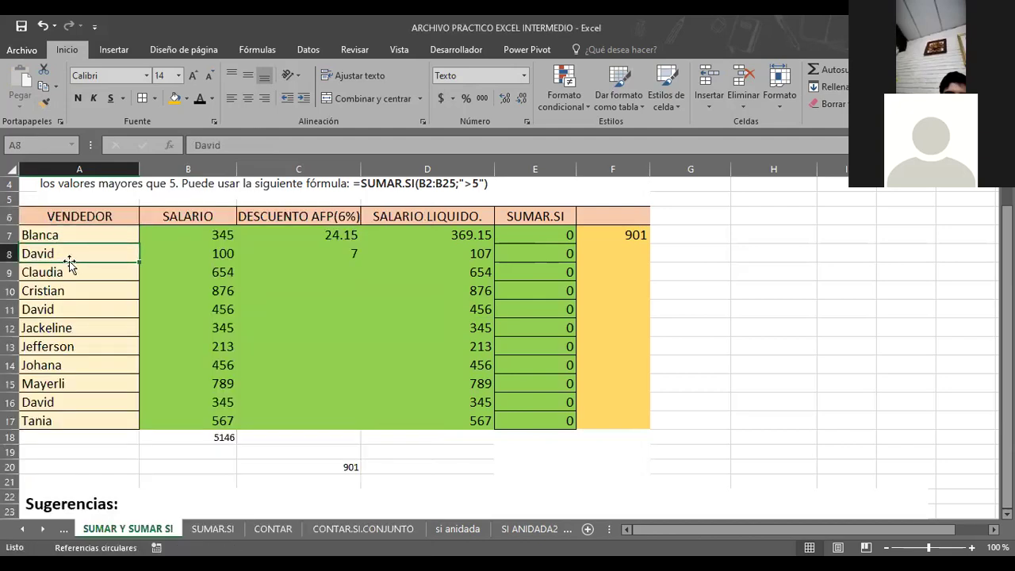
{"action": "right_click", "coordinate": [81, 253]}
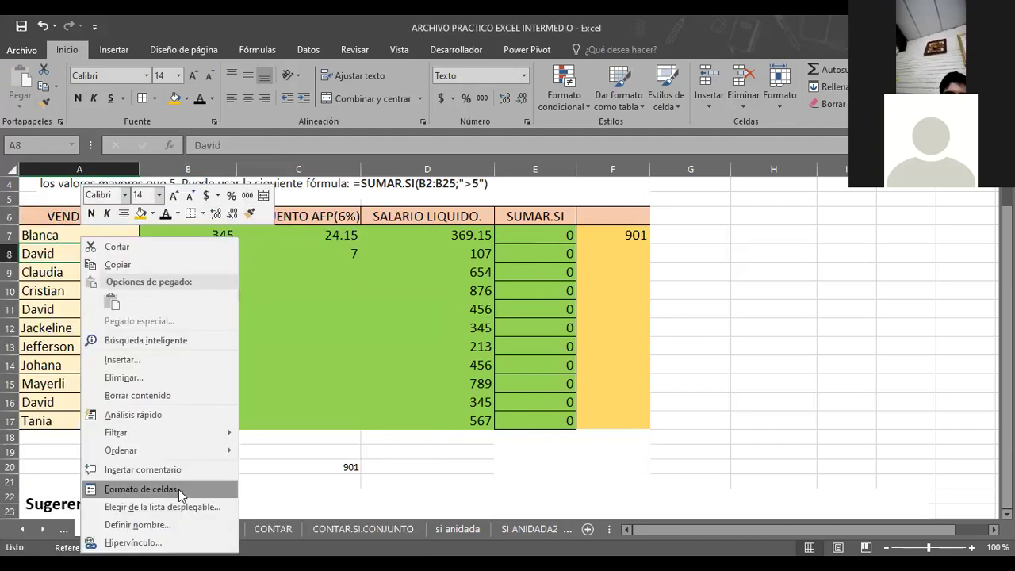
{"action": "left_click", "coordinate": [179, 489]}
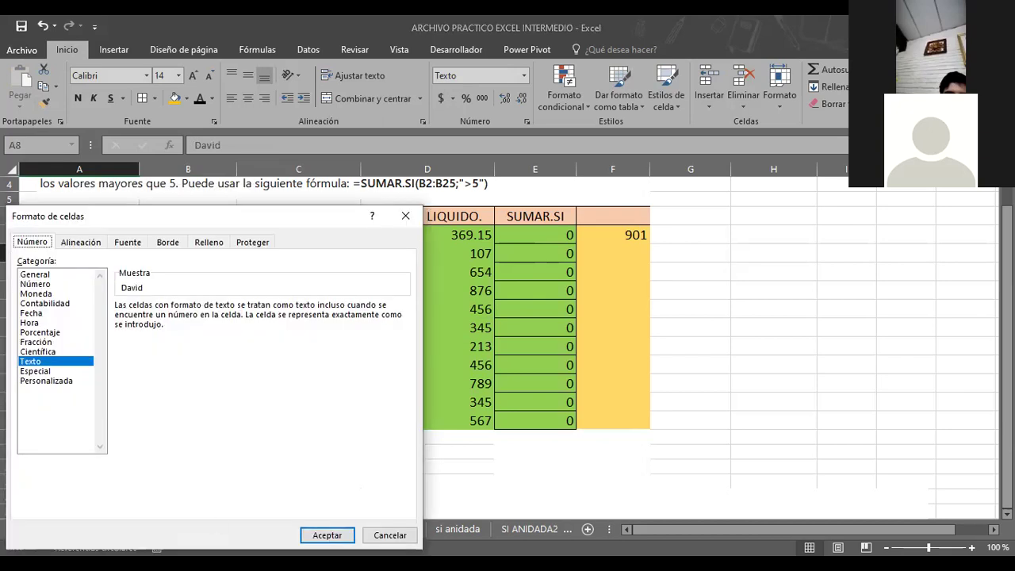
{"action": "left_click", "coordinate": [390, 536]}
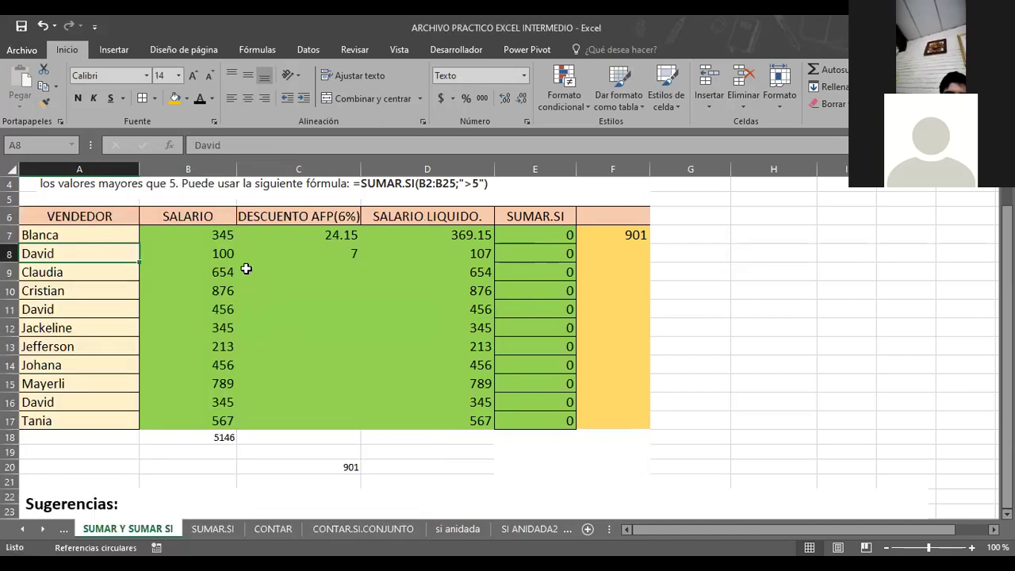
{"action": "left_click", "coordinate": [197, 238]}
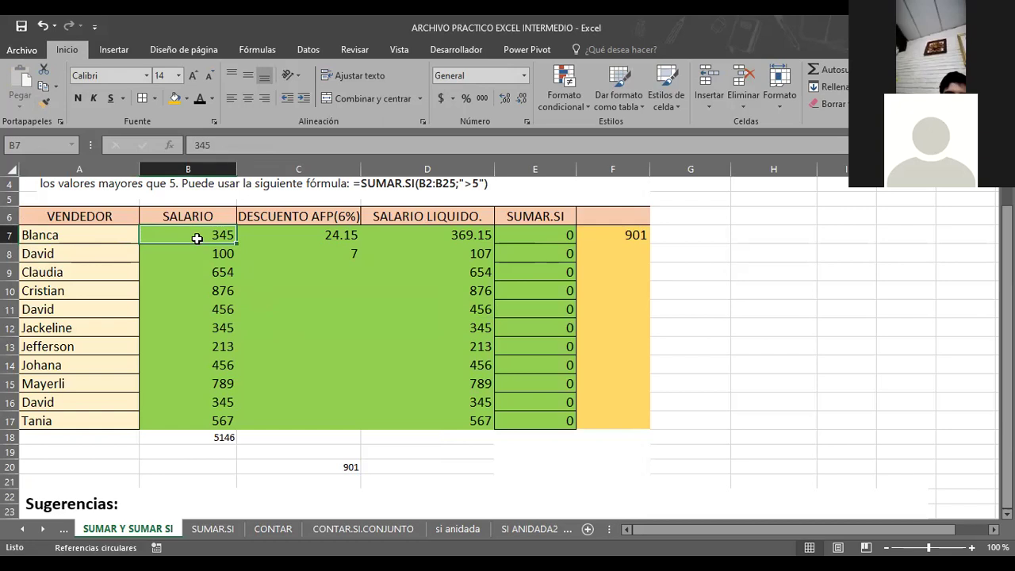
- Replace F7's SUMAR.SI criterion David with "claudia"
{"action": "left_click", "coordinate": [628, 235]}
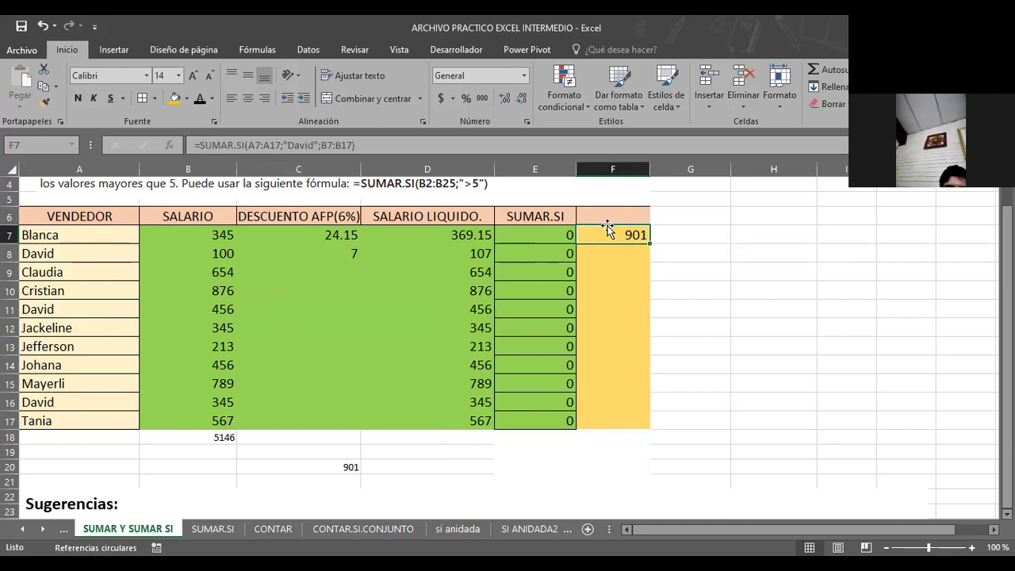
{"action": "left_click", "coordinate": [315, 146]}
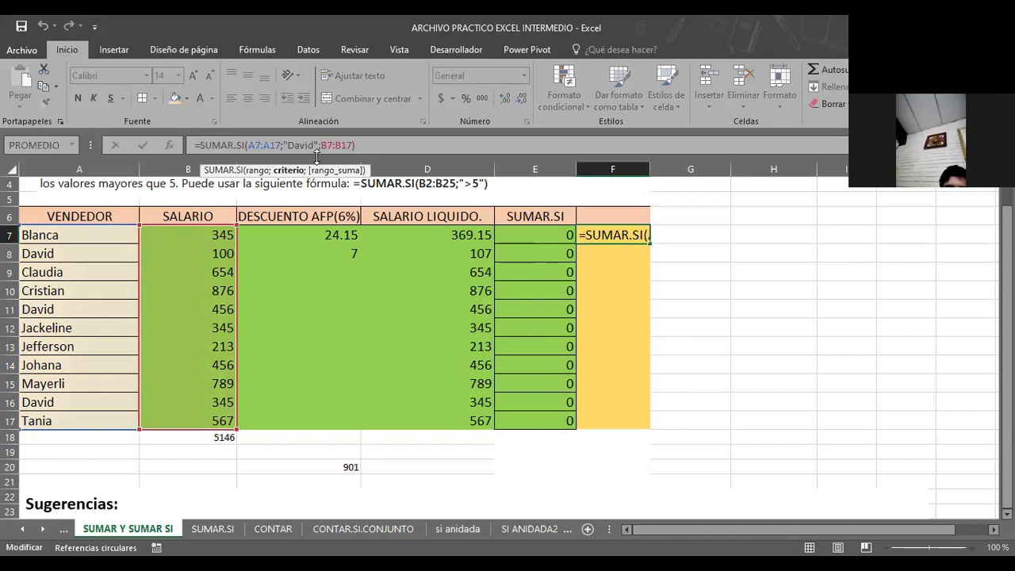
{"action": "key", "text": "BackSpace"}
{"action": "key", "text": "BackSpace"}
{"action": "key", "text": "BackSpace"}
{"action": "key", "text": "BackSpace"}
{"action": "key", "text": "BackSpace"}
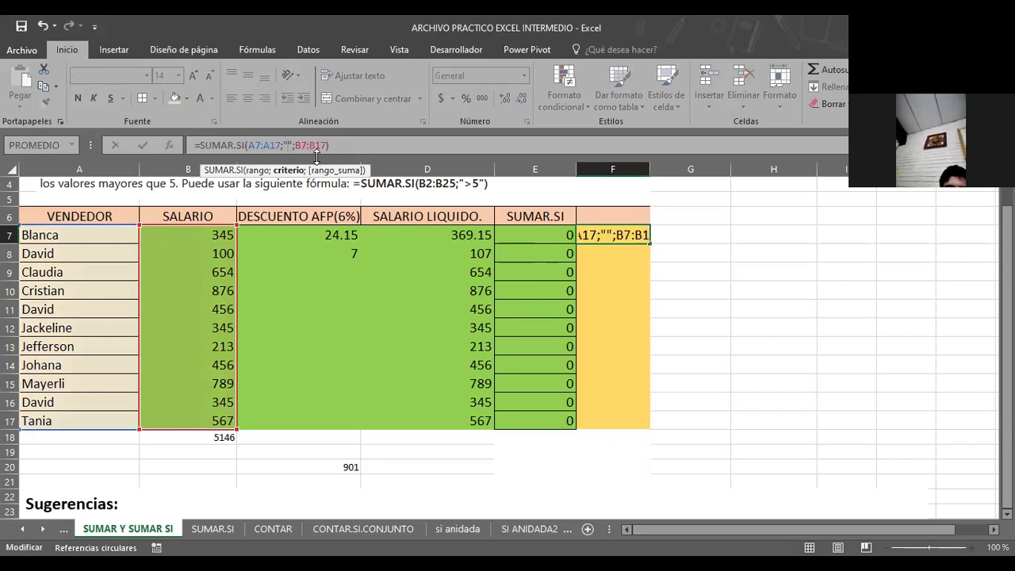
{"action": "type", "text": "c"}
{"action": "key", "text": "BackSpace"}
{"action": "type", "text": "C"}
{"action": "key", "text": "BackSpace"}
{"action": "type", "text": "claudia"}
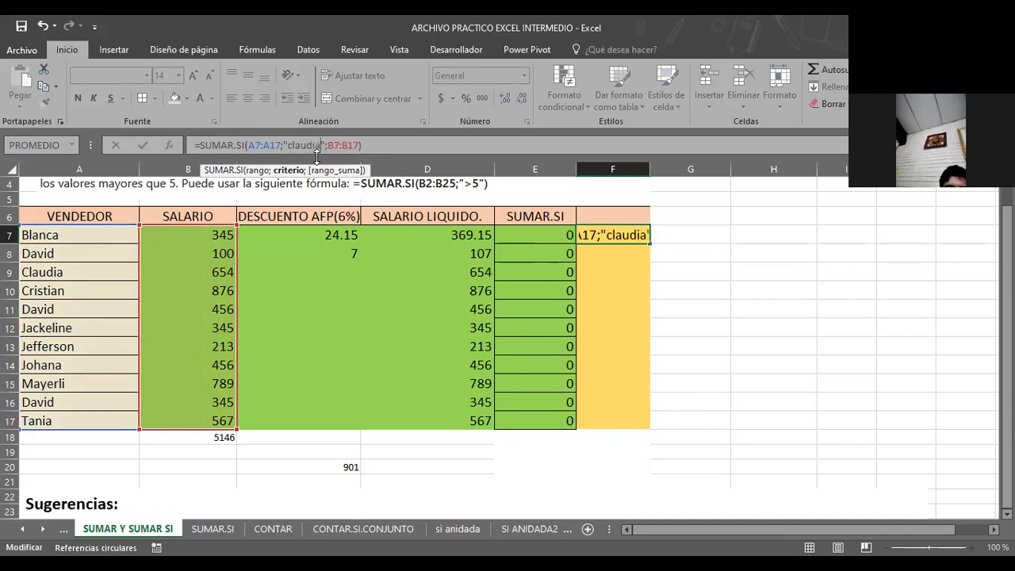
{"action": "key", "text": "Return"}
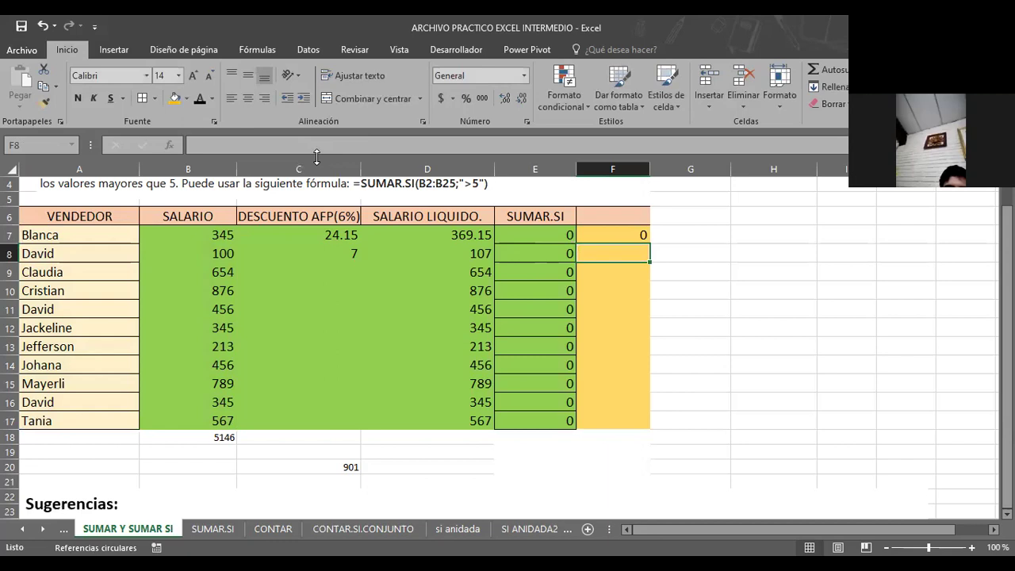
- Capitalize F7's criterion to "Claudia", which still returns 0
{"action": "left_click", "coordinate": [612, 233]}
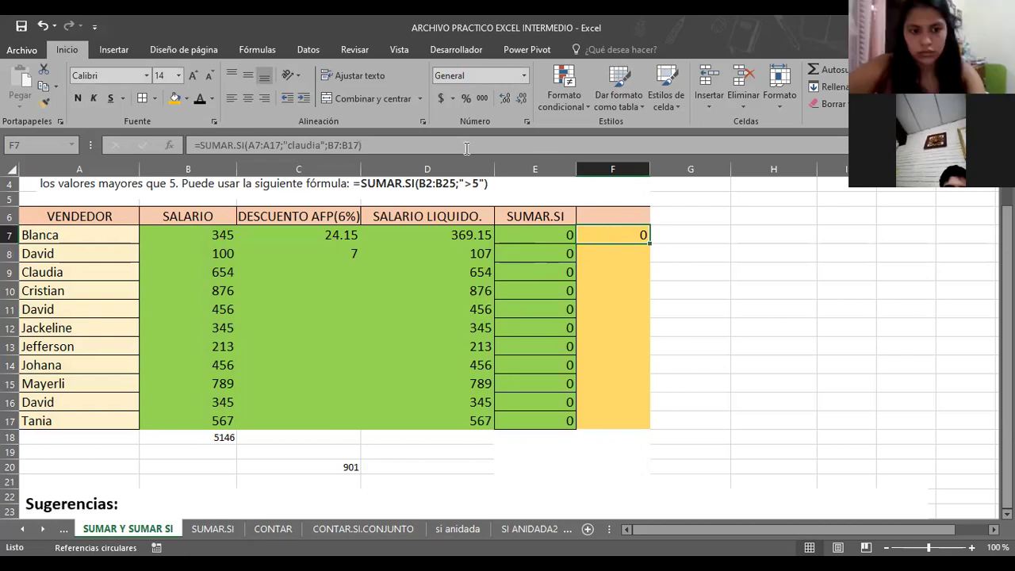
{"action": "left_click", "coordinate": [292, 146]}
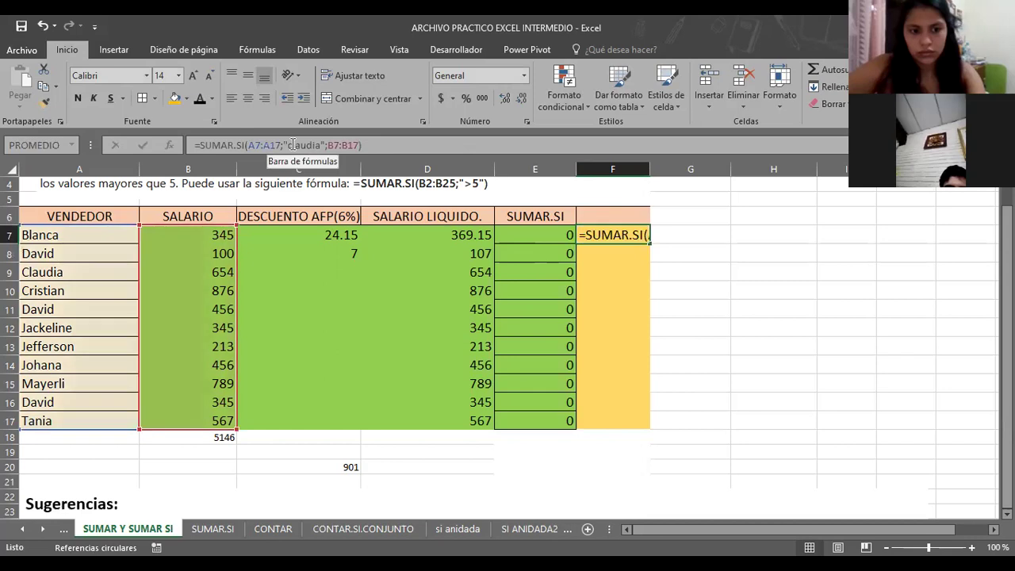
{"action": "key", "text": "BackSpace"}
{"action": "type", "text": "C"}
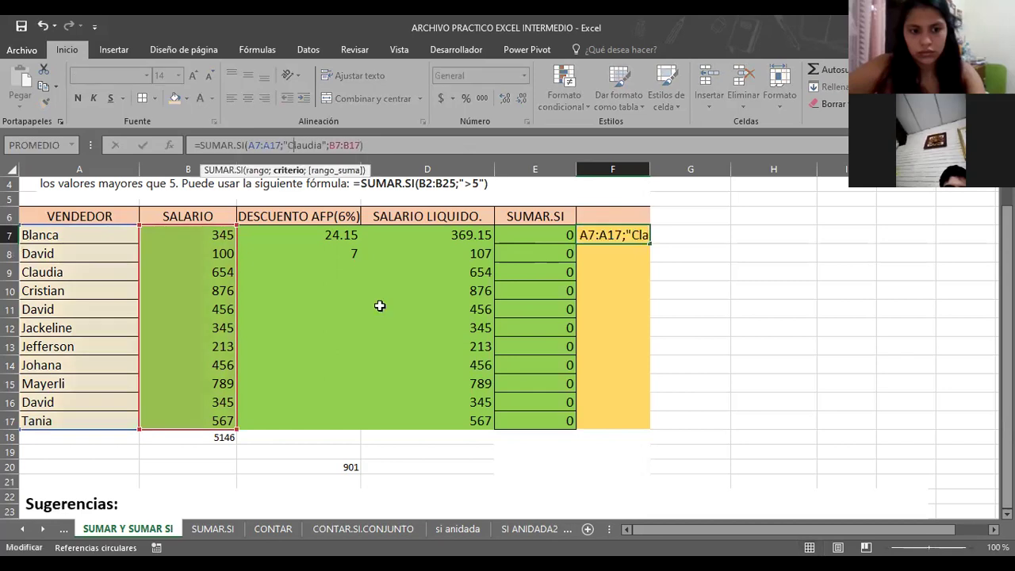
{"action": "key", "text": "Return"}
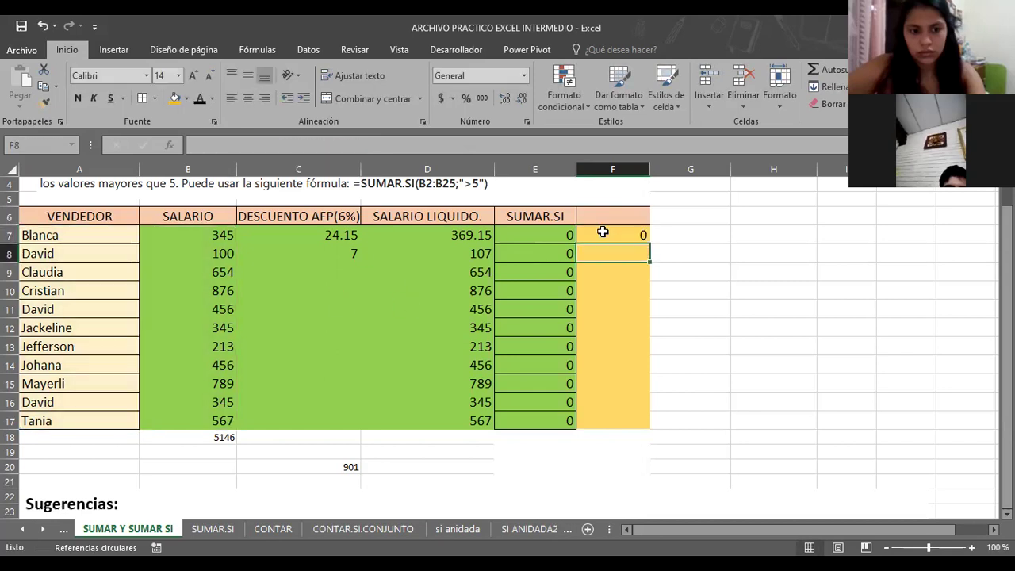
{"action": "left_click", "coordinate": [603, 231]}
- Apply A16's cell format to Claudia in A9 with Format Painter, then recheck F7
{"action": "left_click", "coordinate": [62, 402]}
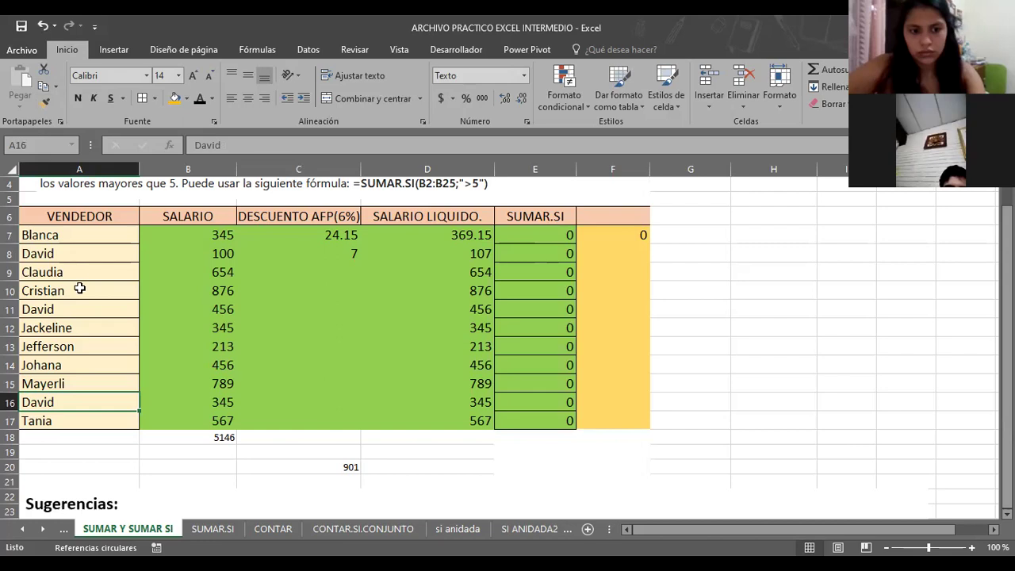
{"action": "left_click", "coordinate": [45, 101]}
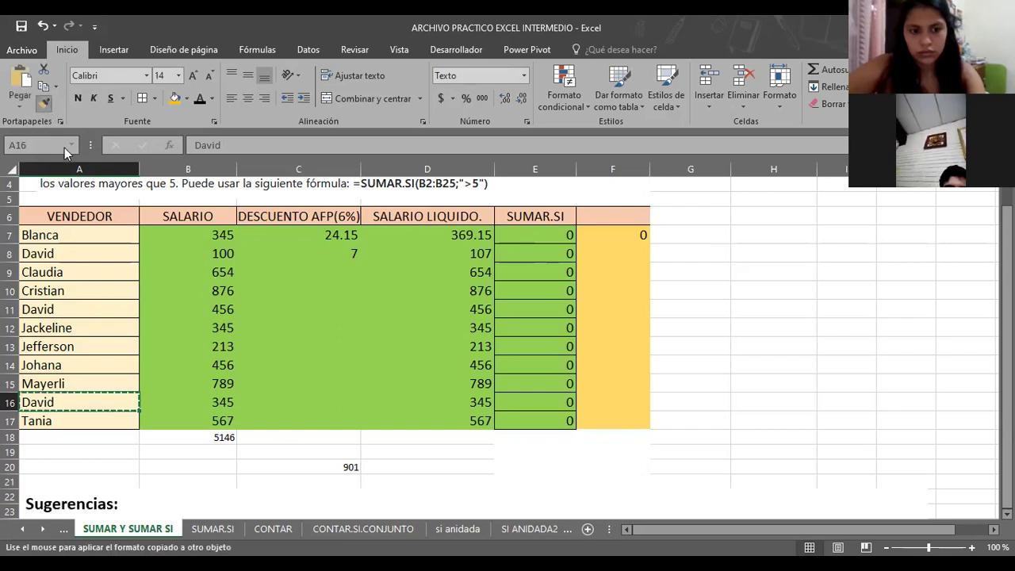
{"action": "left_click", "coordinate": [42, 277]}
{"action": "key", "text": "Down"}
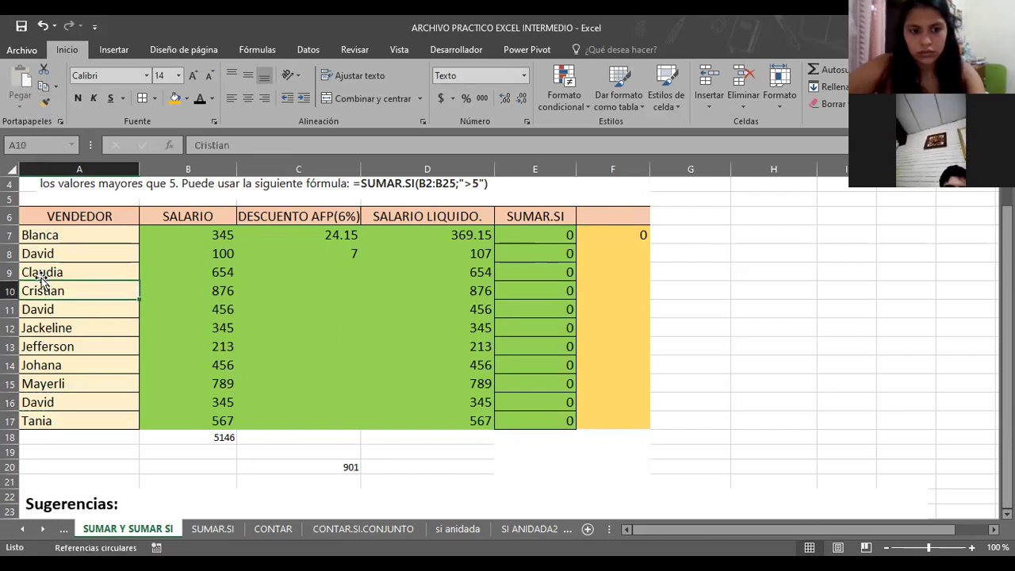
{"action": "left_click", "coordinate": [77, 267]}
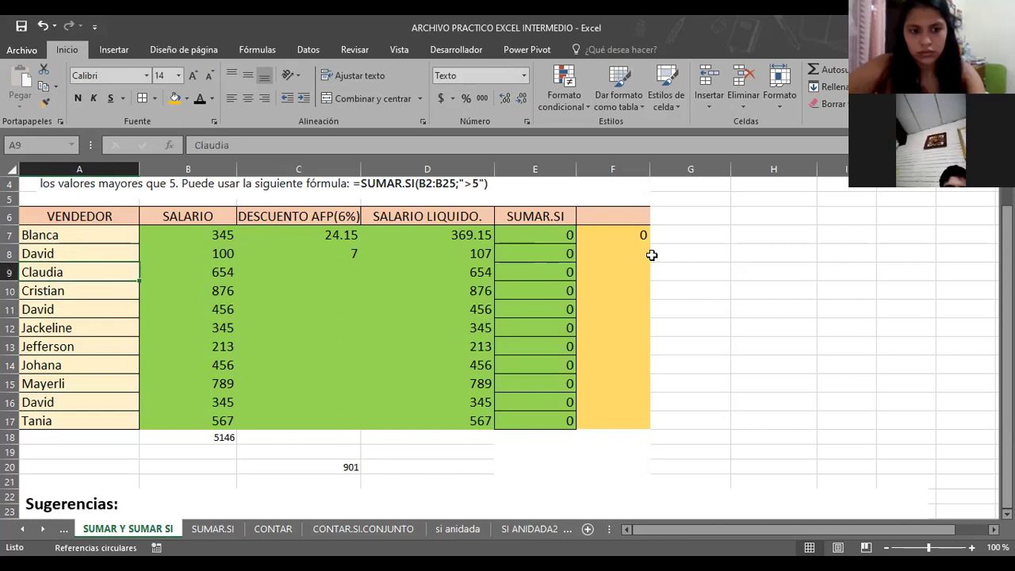
{"action": "left_click", "coordinate": [630, 231]}
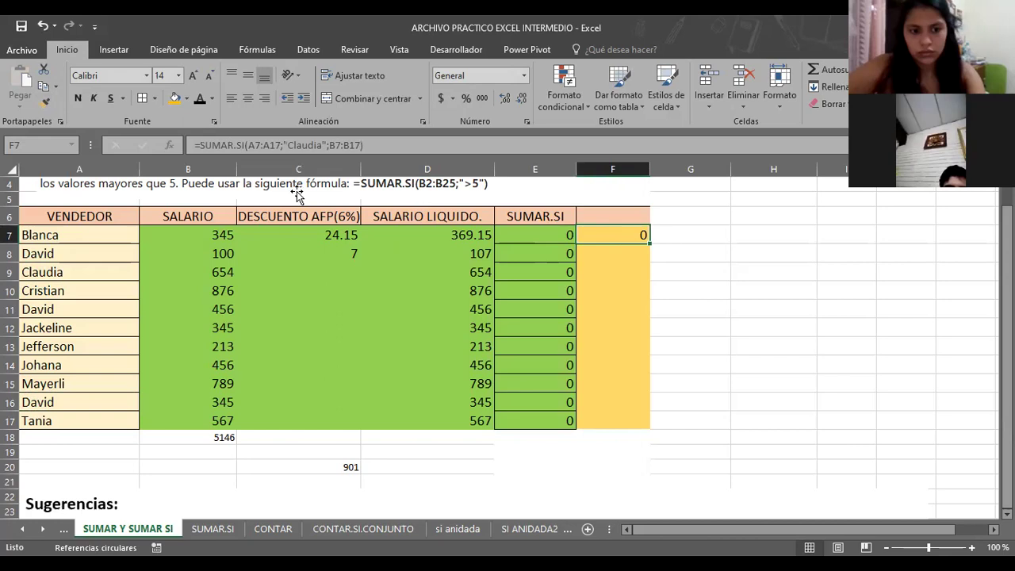
{"action": "left_click", "coordinate": [95, 276]}
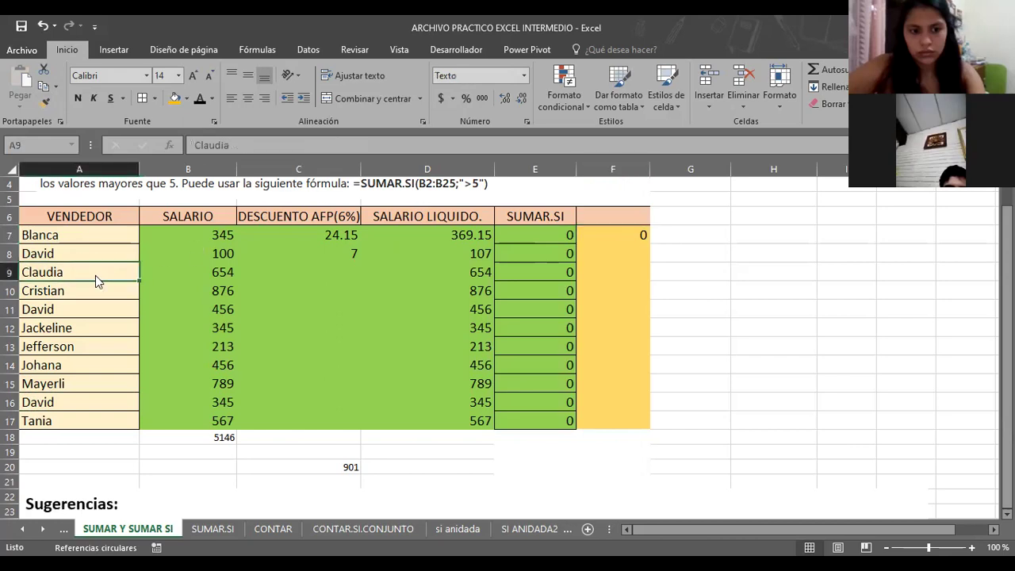
{"action": "right_click", "coordinate": [96, 276]}
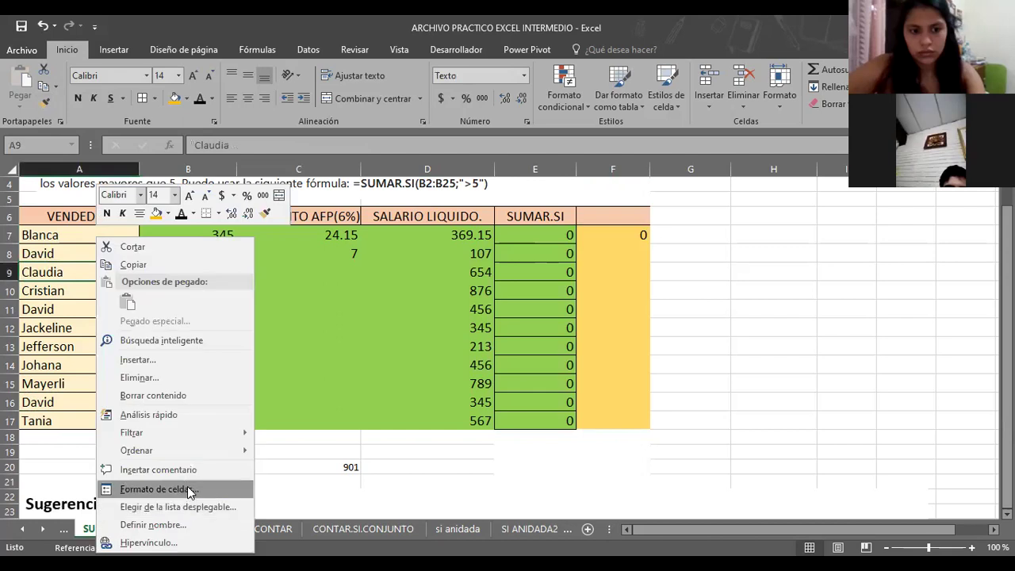
{"action": "left_click", "coordinate": [188, 490]}
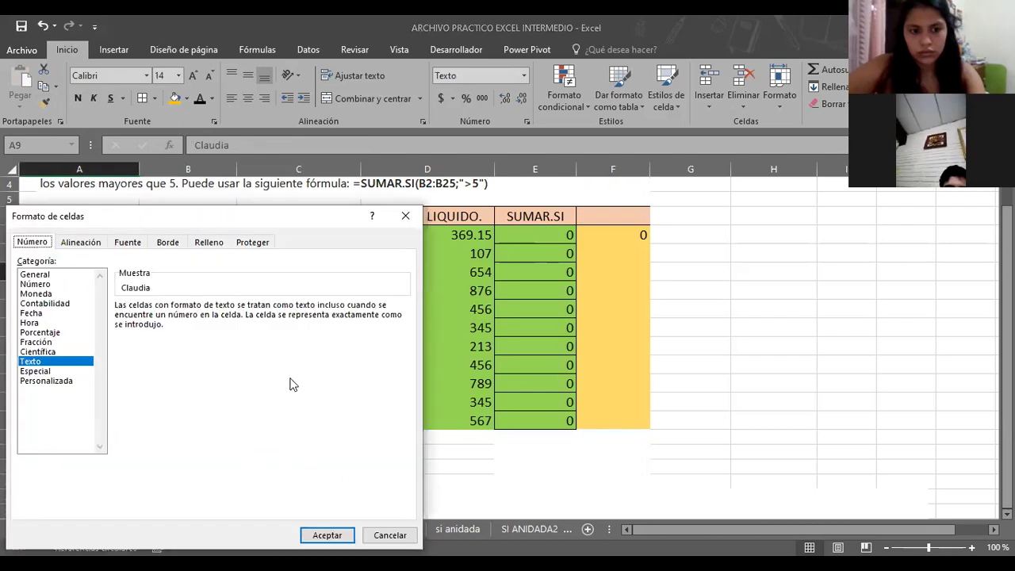
{"action": "left_click", "coordinate": [383, 536]}
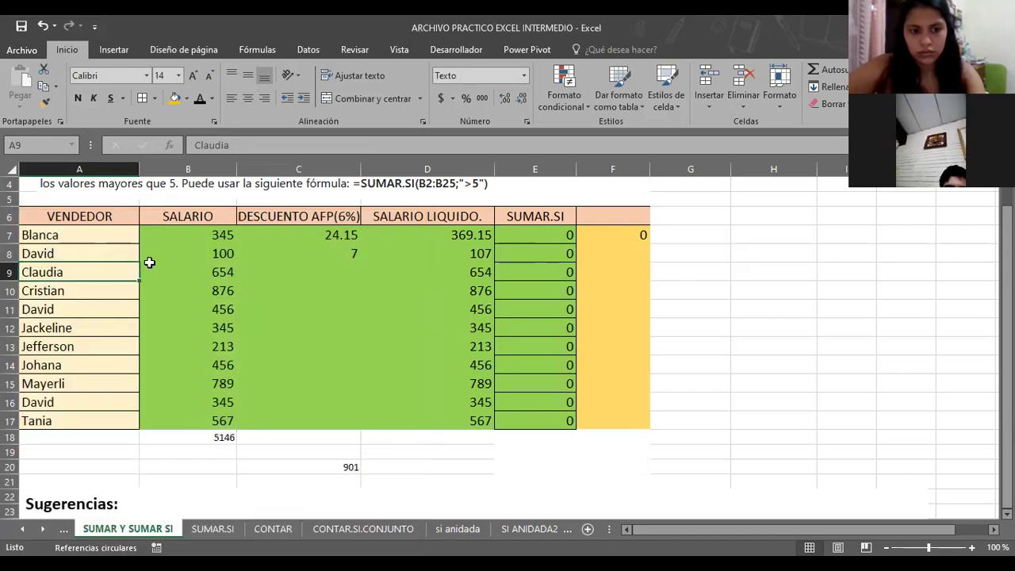
{"action": "left_click", "coordinate": [215, 268]}
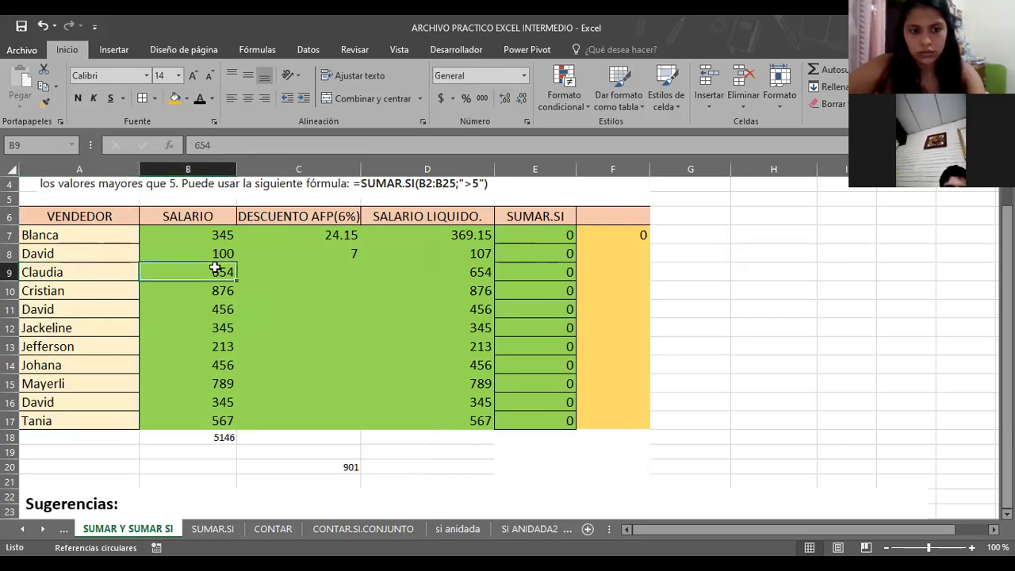
{"action": "right_click", "coordinate": [215, 268]}
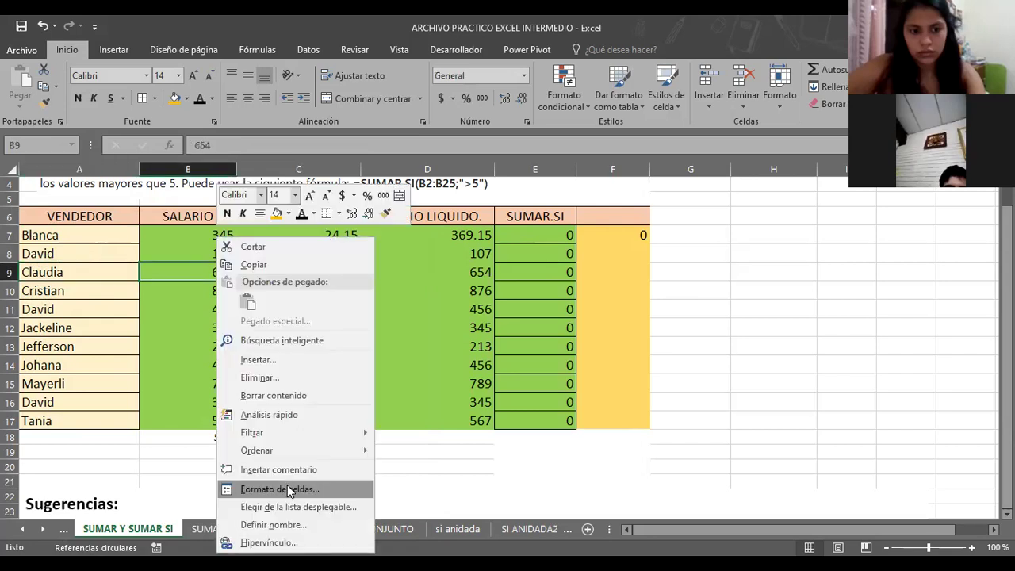
{"action": "left_click", "coordinate": [288, 488]}
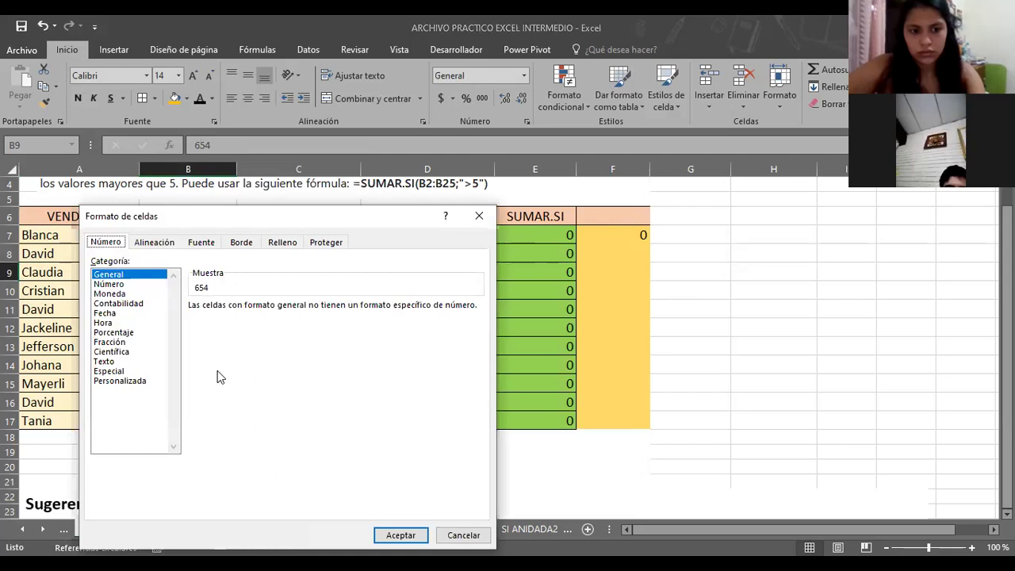
{"action": "left_click", "coordinate": [119, 284]}
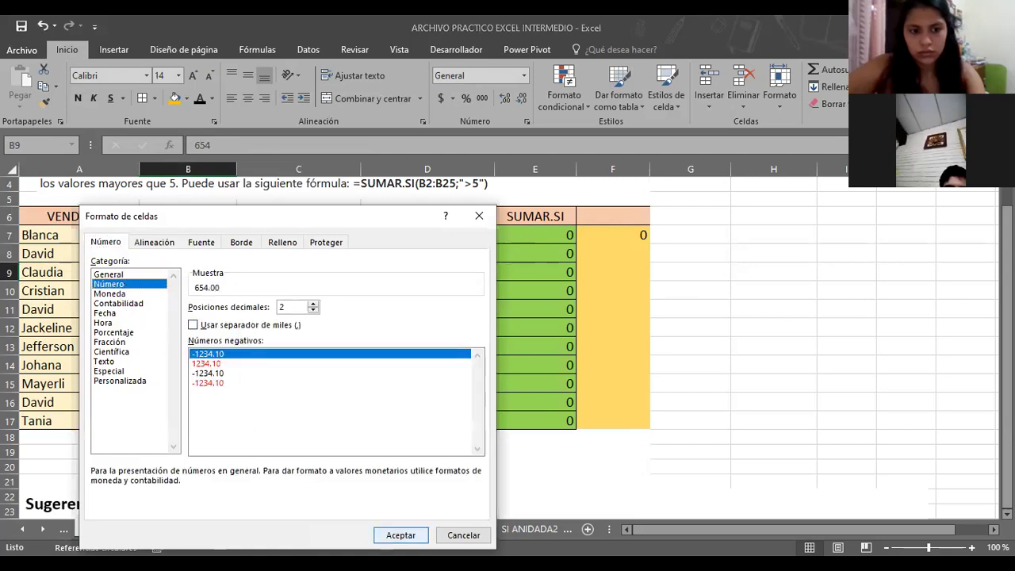
{"action": "left_click", "coordinate": [401, 537]}
{"action": "left_click", "coordinate": [175, 289]}
{"action": "left_click", "coordinate": [179, 275]}
{"action": "key", "text": "Down"}
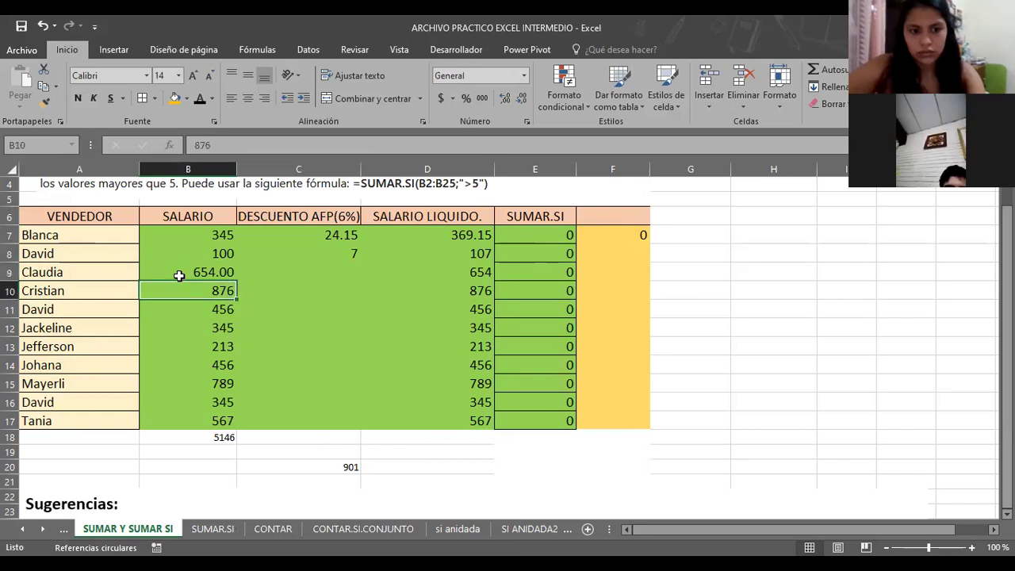
{"action": "left_click", "coordinate": [225, 403]}
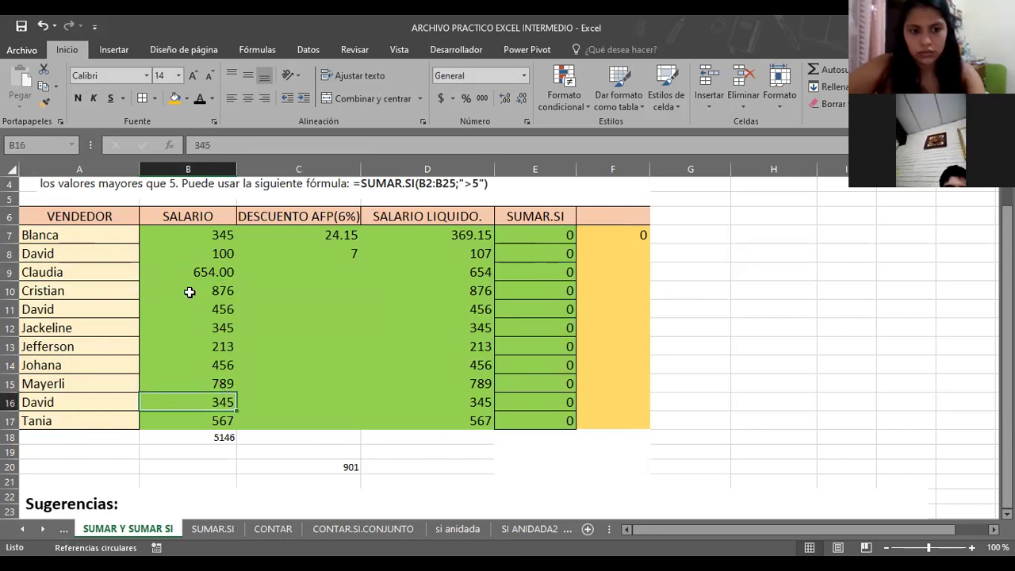
{"action": "left_click", "coordinate": [205, 251]}
{"action": "left_click", "coordinate": [44, 102]}
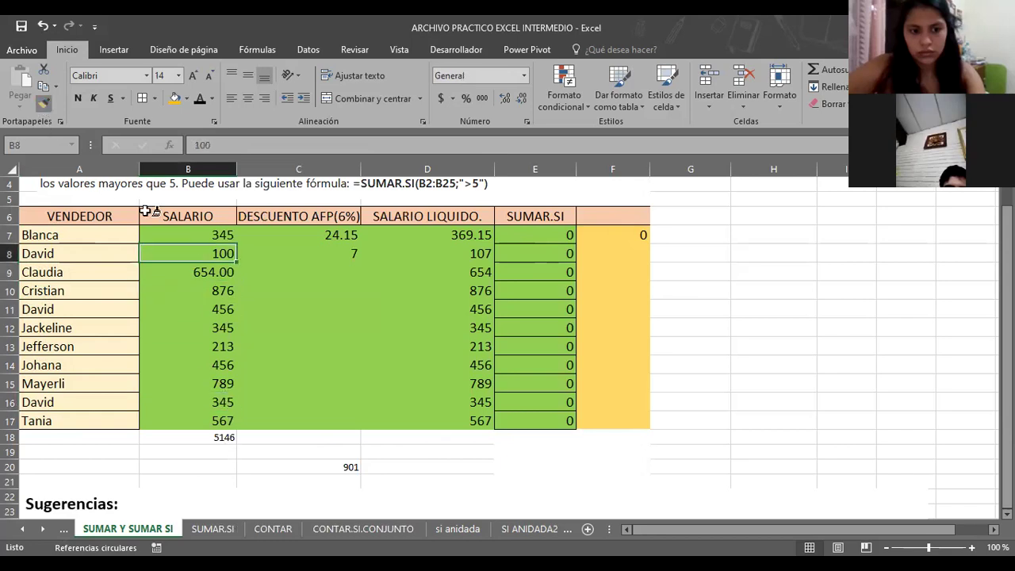
{"action": "left_click", "coordinate": [176, 272]}
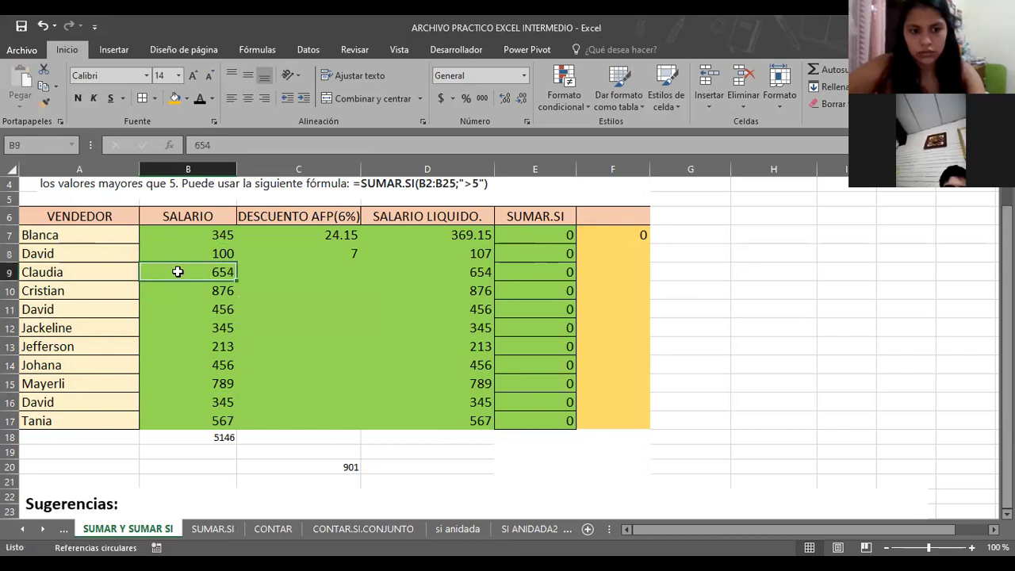
{"action": "key", "text": "Return"}
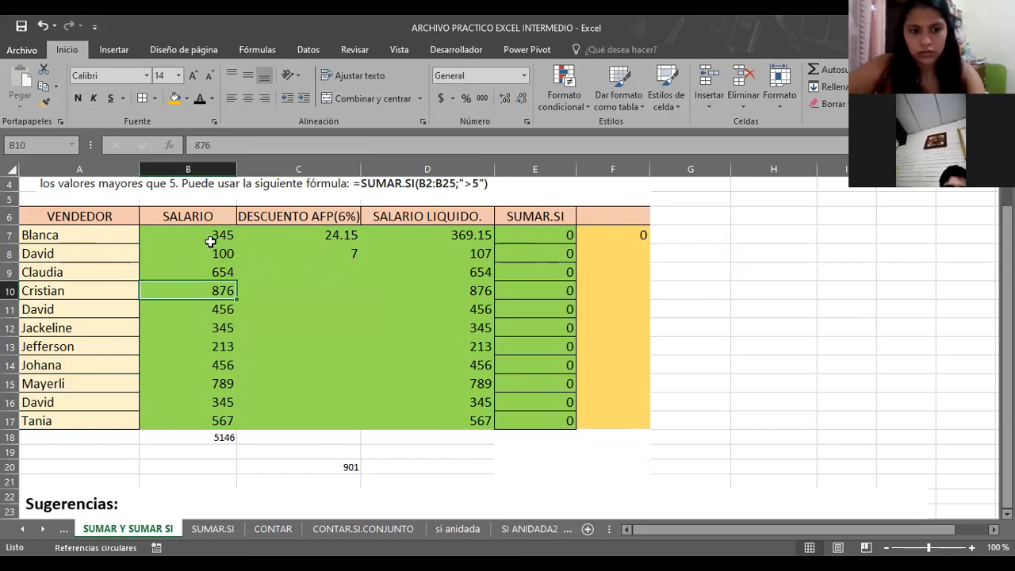
{"action": "left_click", "coordinate": [212, 272]}
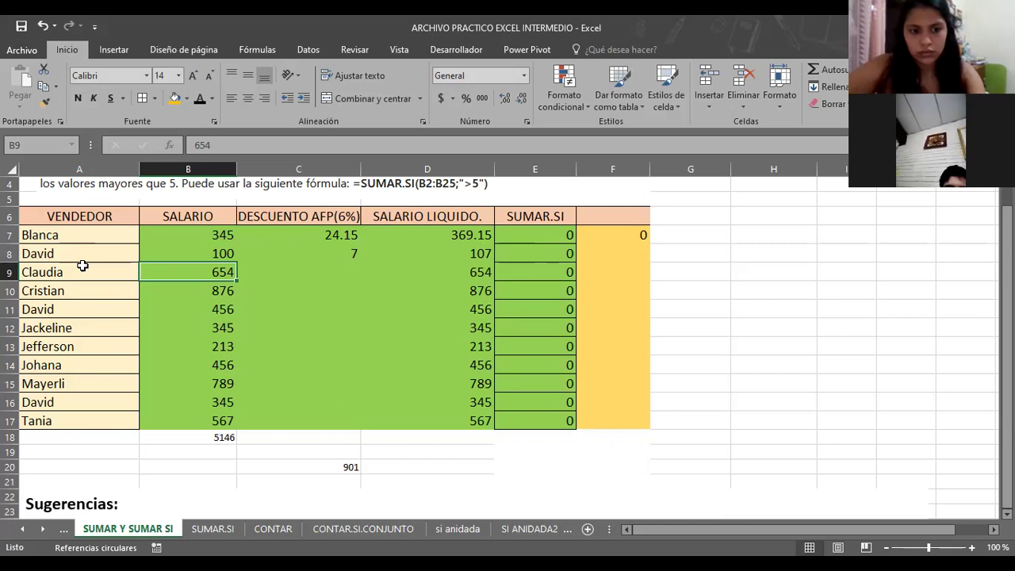
- Replace Jackeline with Claudia in cell A12 of the VENDEDOR column
{"action": "left_click", "coordinate": [73, 331]}
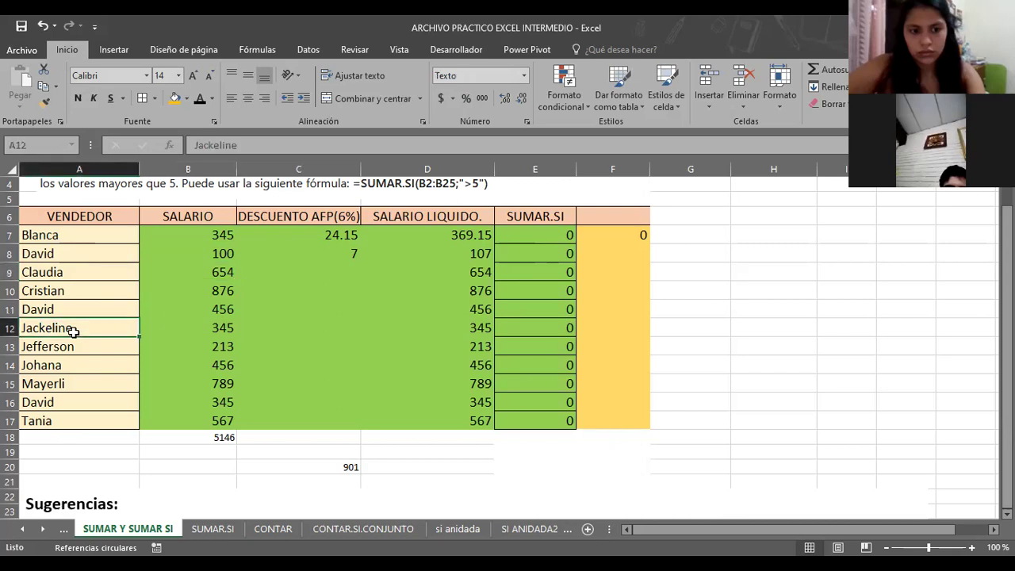
{"action": "type", "text": "Claudia"}
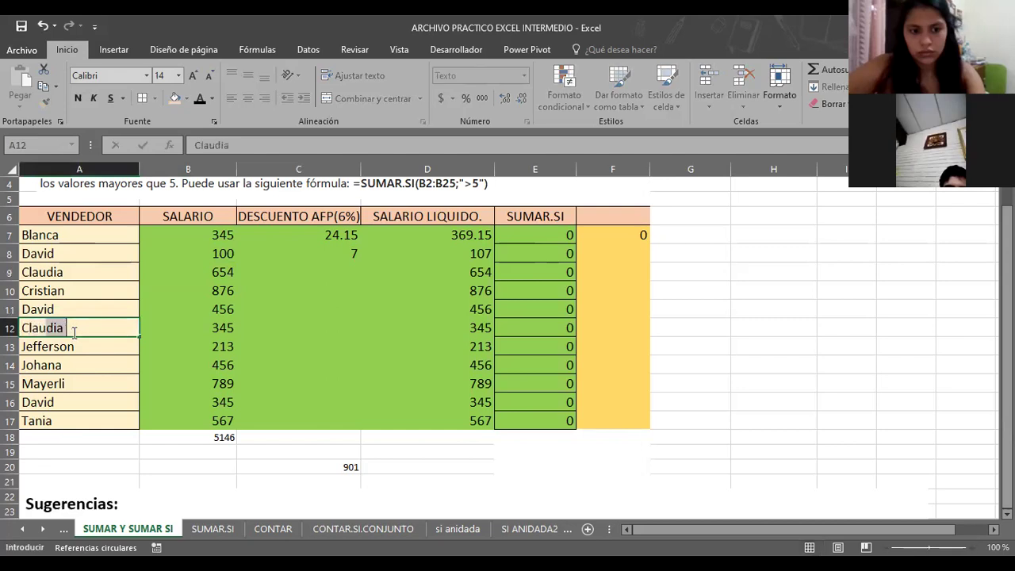
{"action": "key", "text": "Return"}
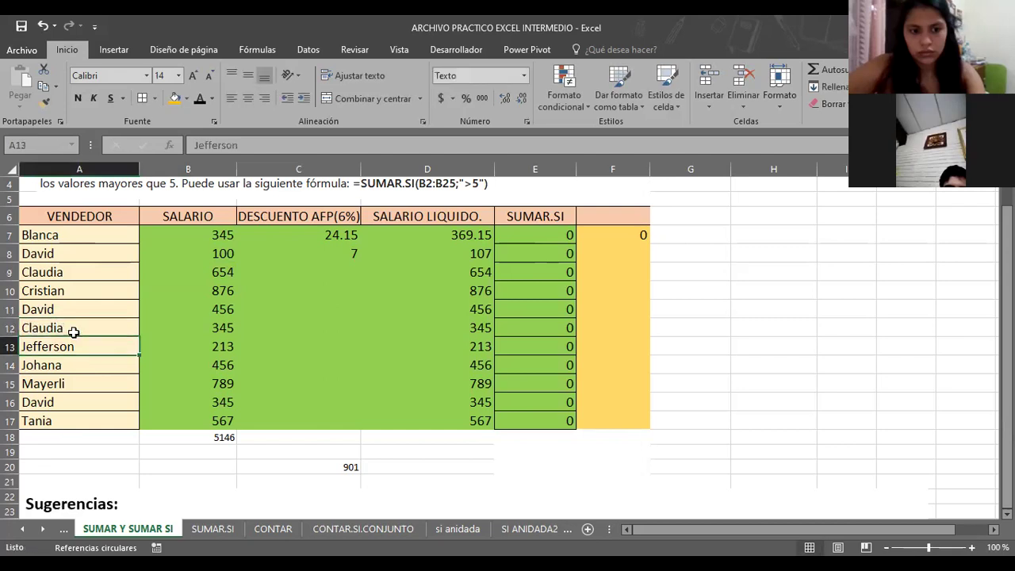
{"action": "key", "text": "Return"}
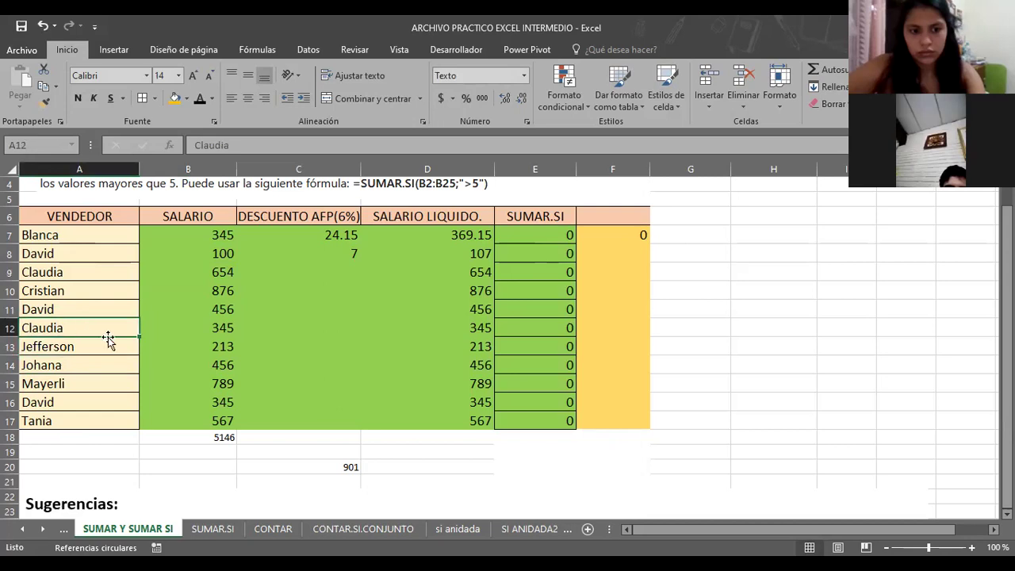
- Review Claudia's cells B12 and A9, then select F7's SUMAR.SI formula, which still returns 0
{"action": "left_click", "coordinate": [218, 329]}
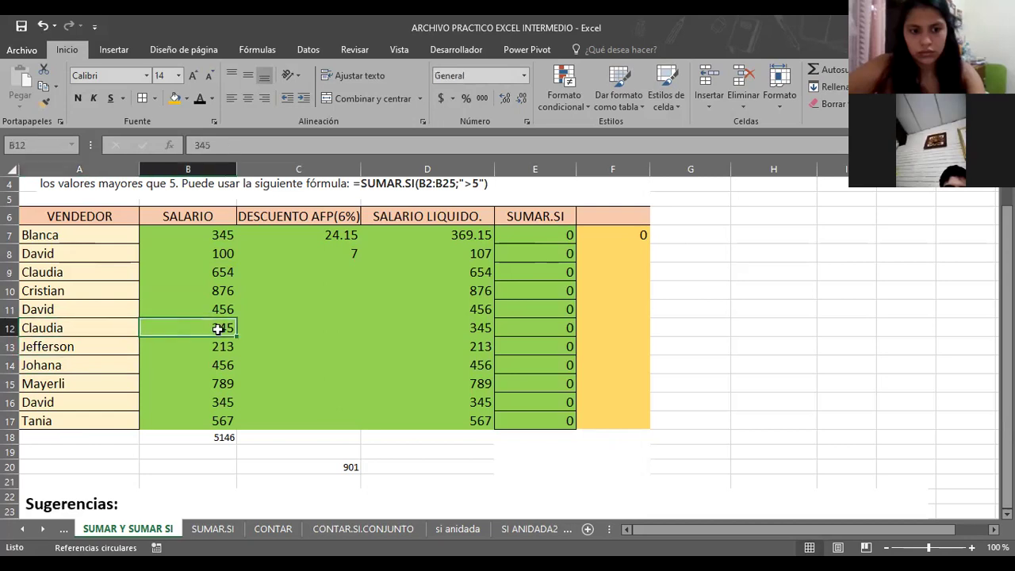
{"action": "left_click", "coordinate": [83, 273]}
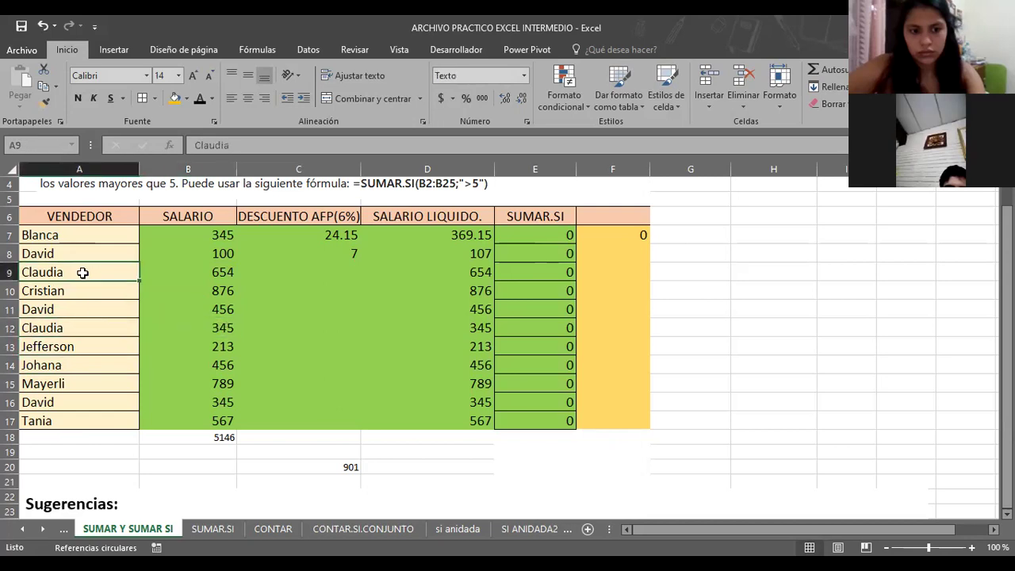
{"action": "left_click", "coordinate": [612, 234]}
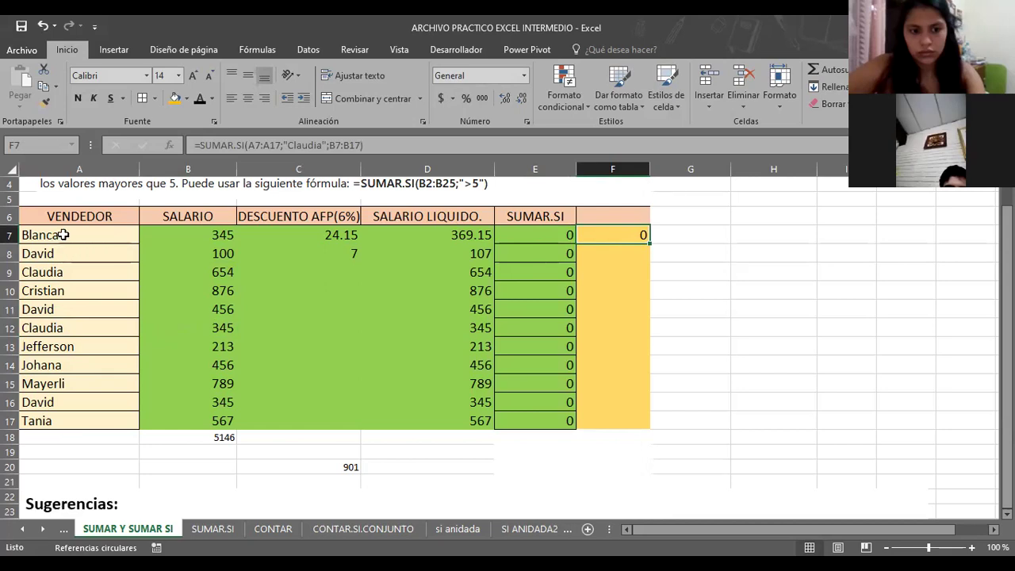
- Change F7's SUMAR.SI criterion from "Claudia" to "Blanca" so it returns 345
{"action": "left_click", "coordinate": [322, 145]}
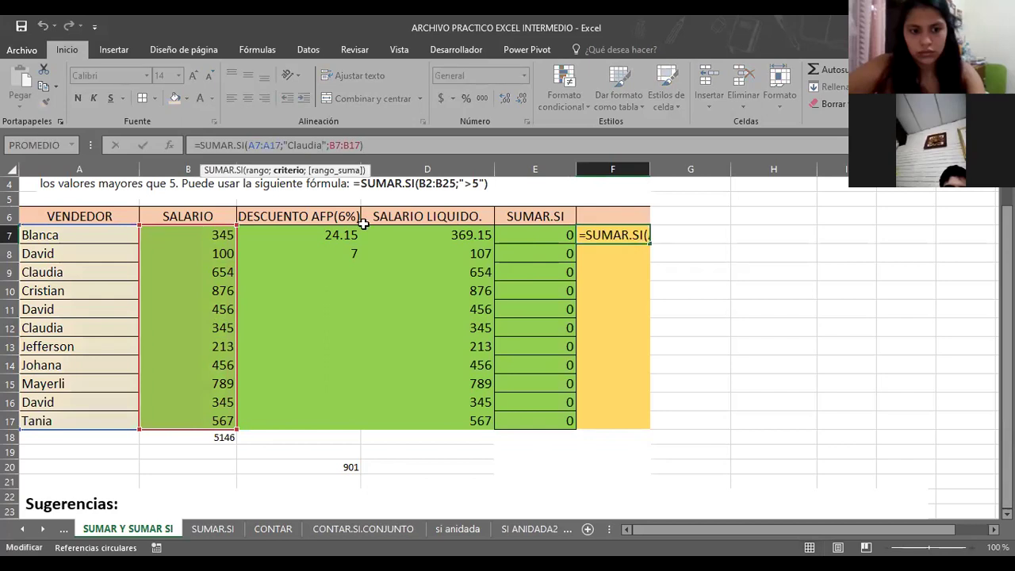
{"action": "key", "text": "BackSpace"}
{"action": "key", "text": "BackSpace"}
{"action": "key", "text": "BackSpace"}
{"action": "key", "text": "BackSpace"}
{"action": "key", "text": "BackSpace"}
{"action": "key", "text": "BackSpace"}
{"action": "key", "text": "BackSpace"}
{"action": "type", "text": "Blanca"}
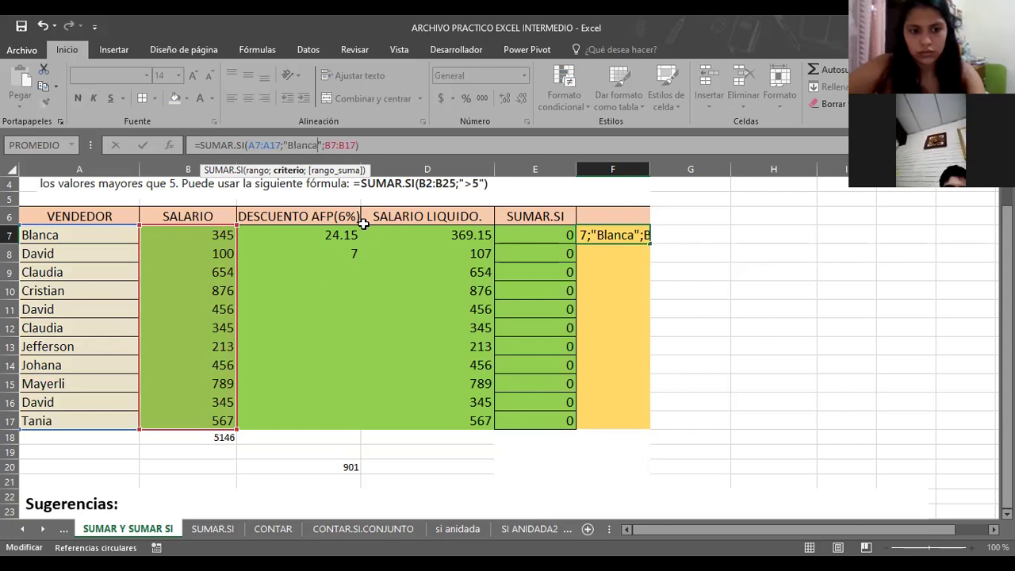
{"action": "key", "text": "Return"}
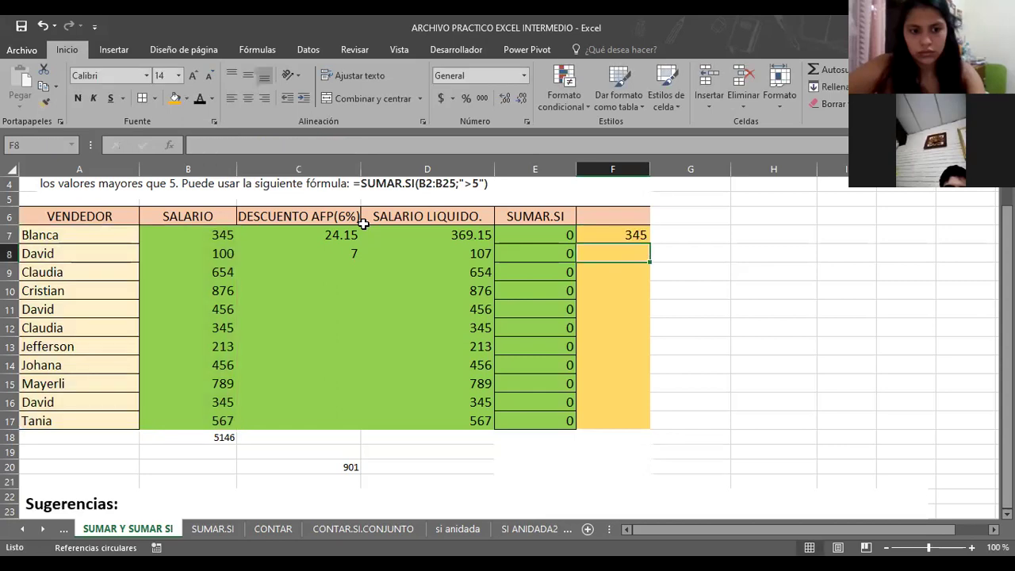
{"action": "left_click", "coordinate": [84, 237]}
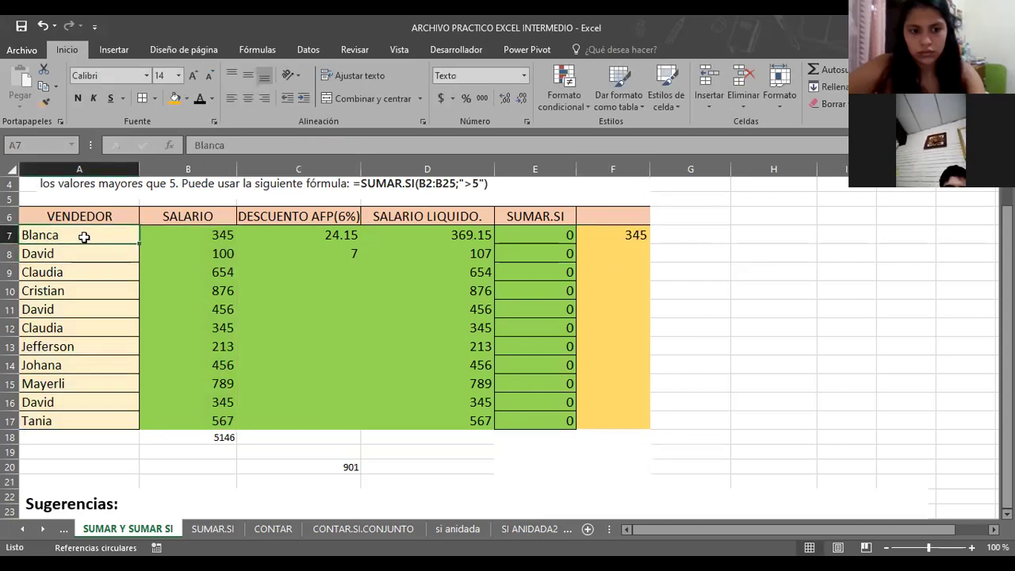
{"action": "left_click", "coordinate": [43, 104]}
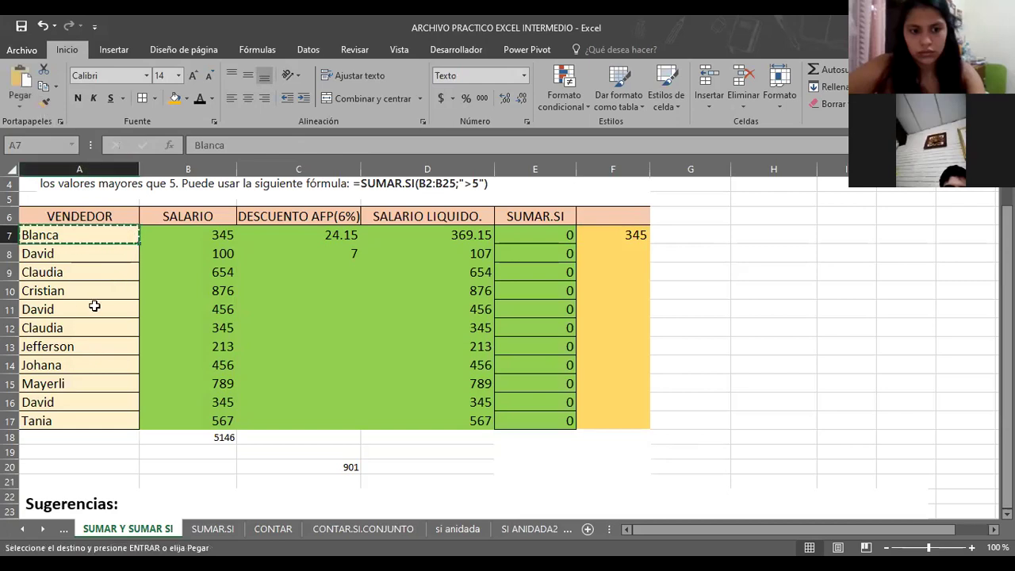
{"action": "left_click", "coordinate": [42, 274]}
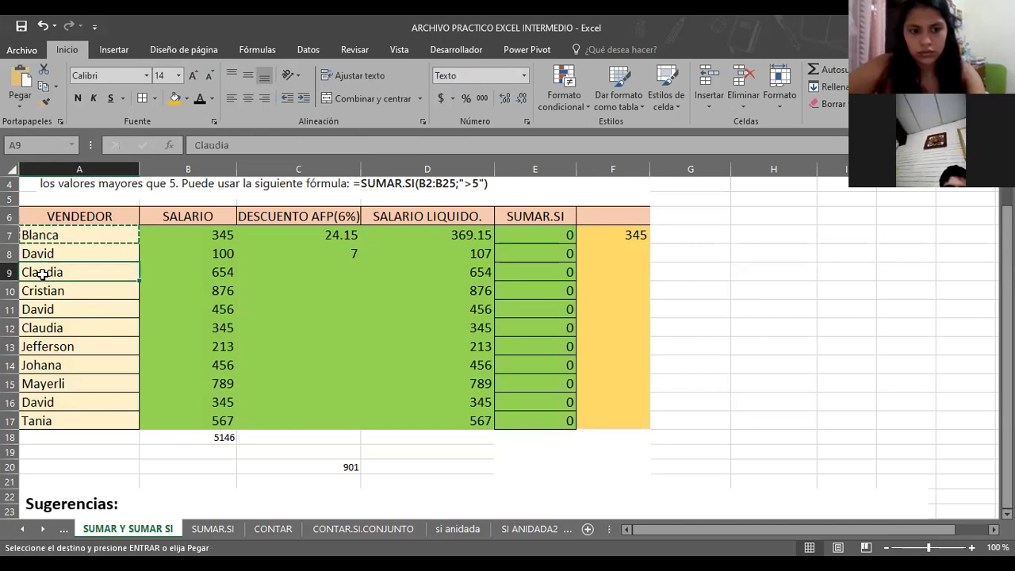
{"action": "key", "text": "ctrl+v"}
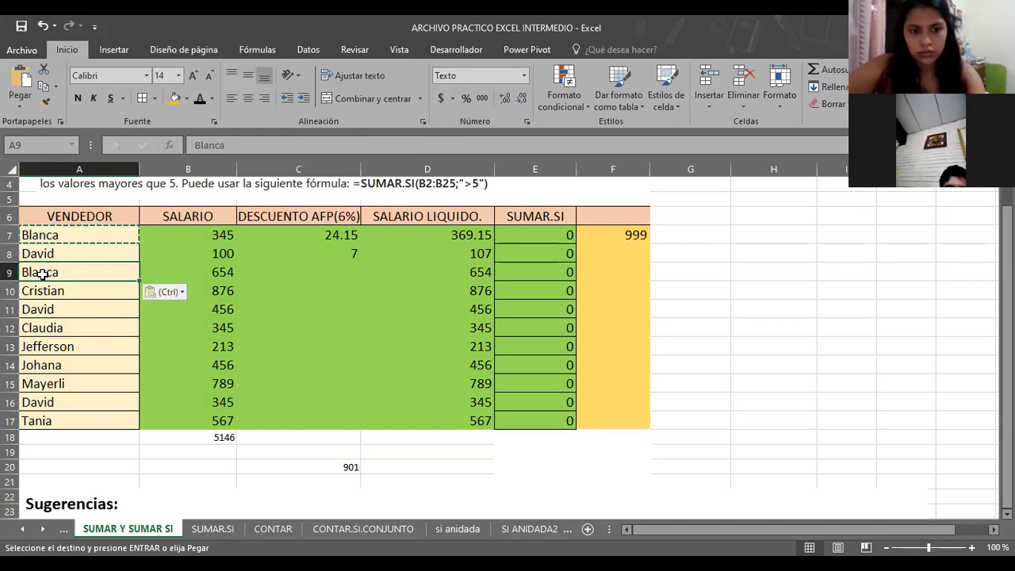
{"action": "key", "text": "Escape"}
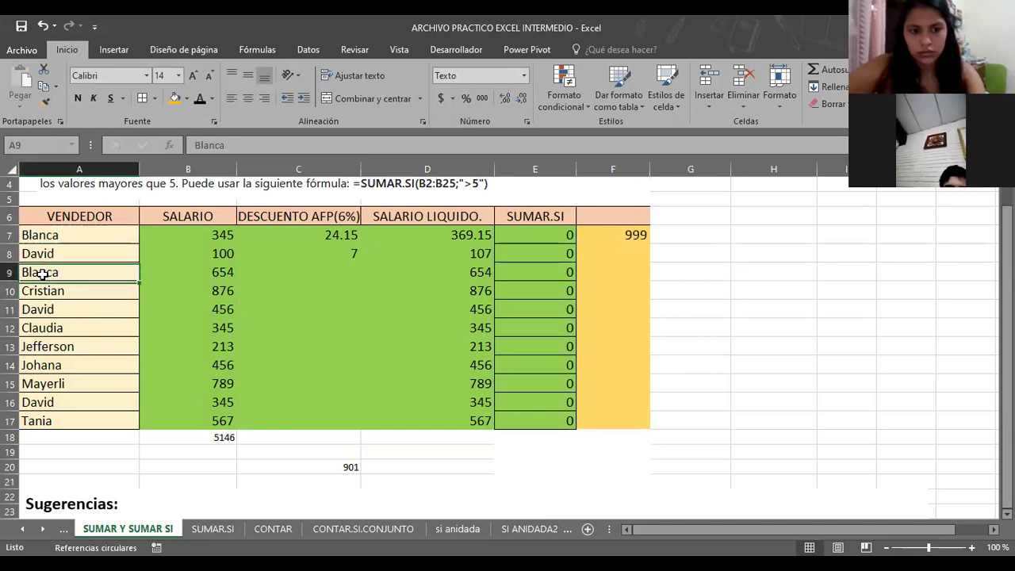
{"action": "type", "text": "Clauddia"}
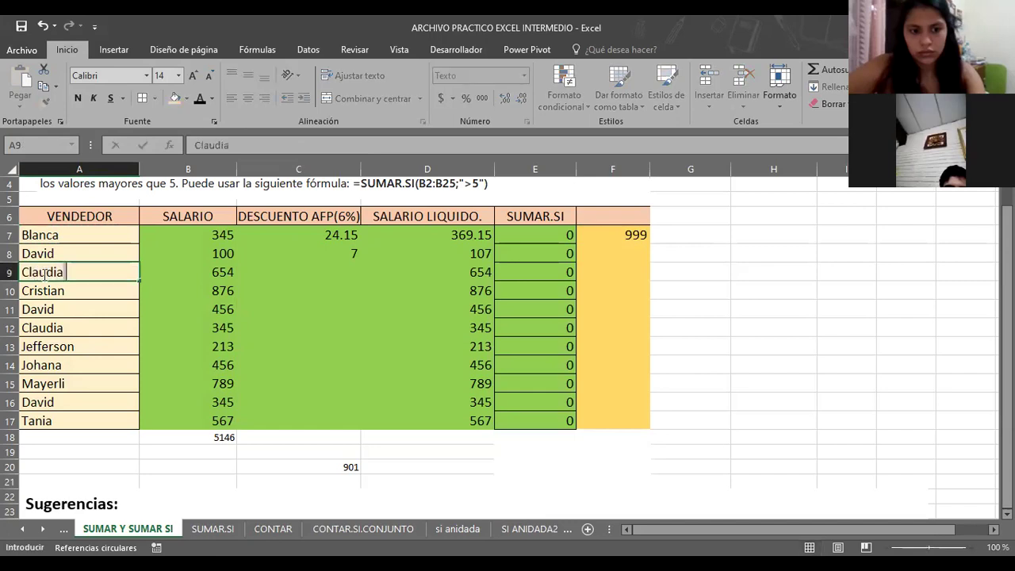
{"action": "key", "text": "Return"}
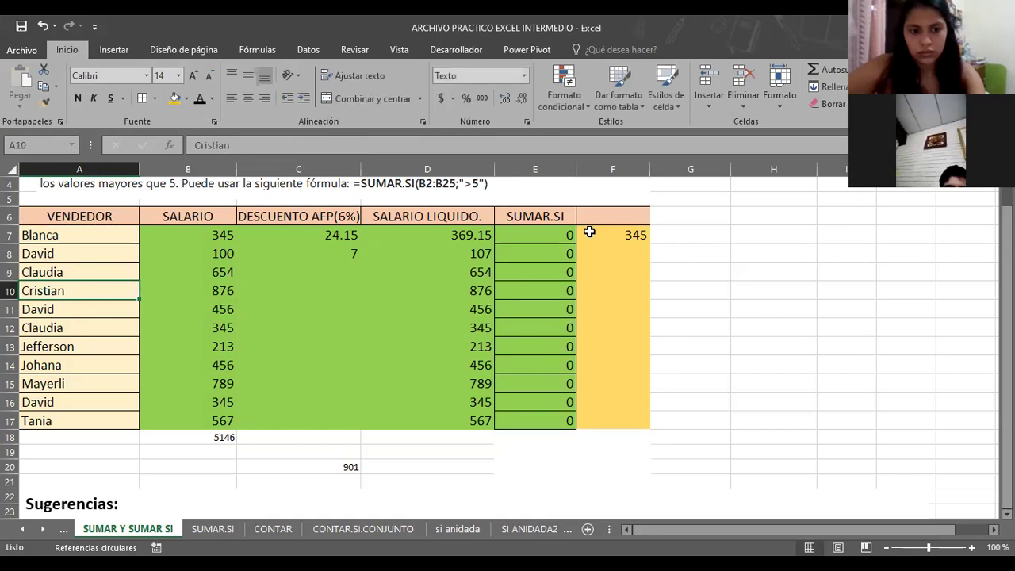
{"action": "left_click", "coordinate": [607, 234]}
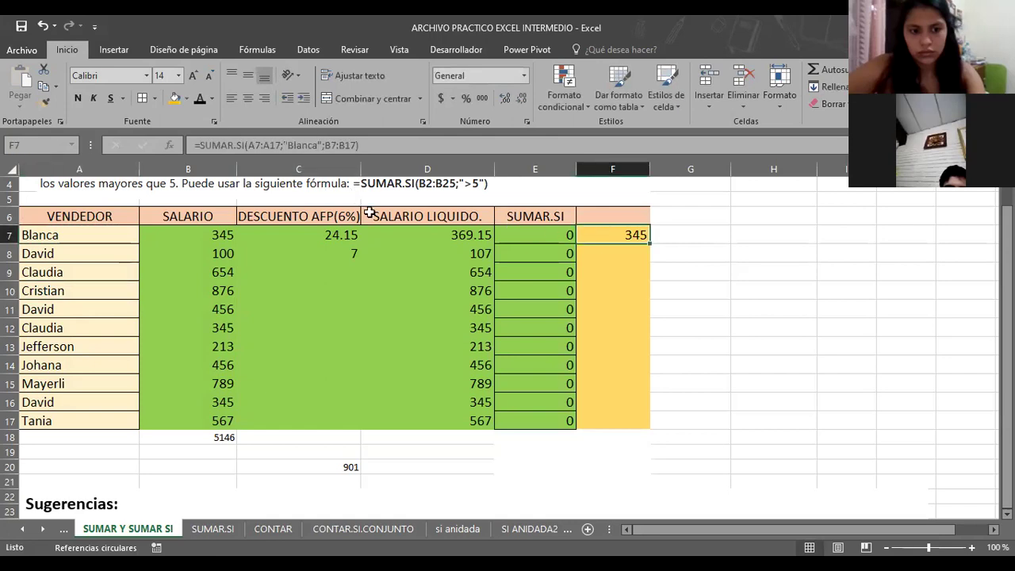
- Switch F7's SUMAR.SI criterion from "Blanca" back to "Claudia", returning 0
{"action": "key", "text": "F2"}
{"action": "key", "text": "Left"}
{"action": "key", "text": "Left"}
{"action": "key", "text": "Left"}
{"action": "key", "text": "BackSpace"}
{"action": "key", "text": "BackSpace"}
{"action": "key", "text": "BackSpace"}
{"action": "key", "text": "BackSpace"}
{"action": "key", "text": "BackSpace"}
{"action": "key", "text": "BackSpace"}
{"action": "type", "text": "Claudia"}
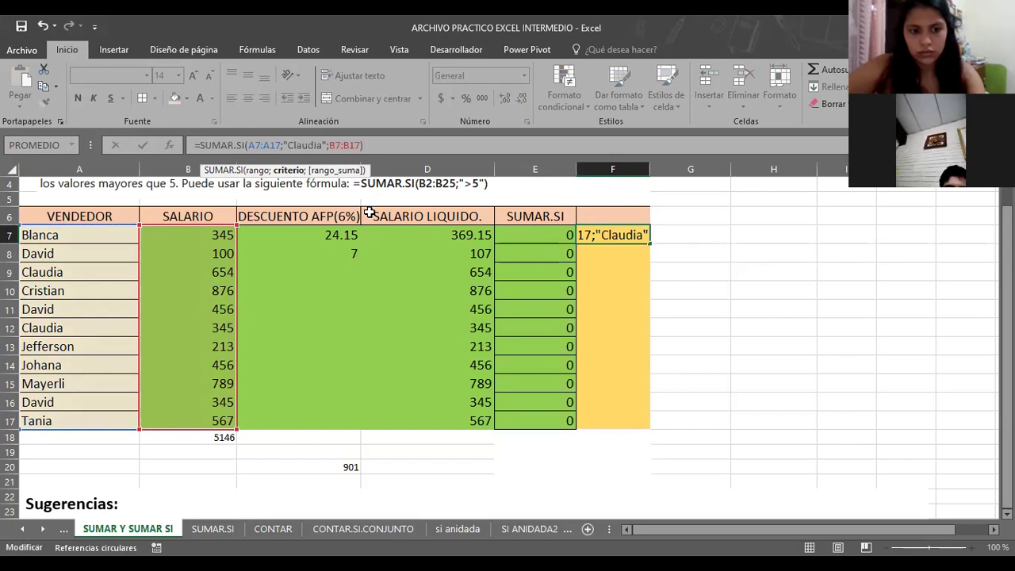
{"action": "key", "text": "Return"}
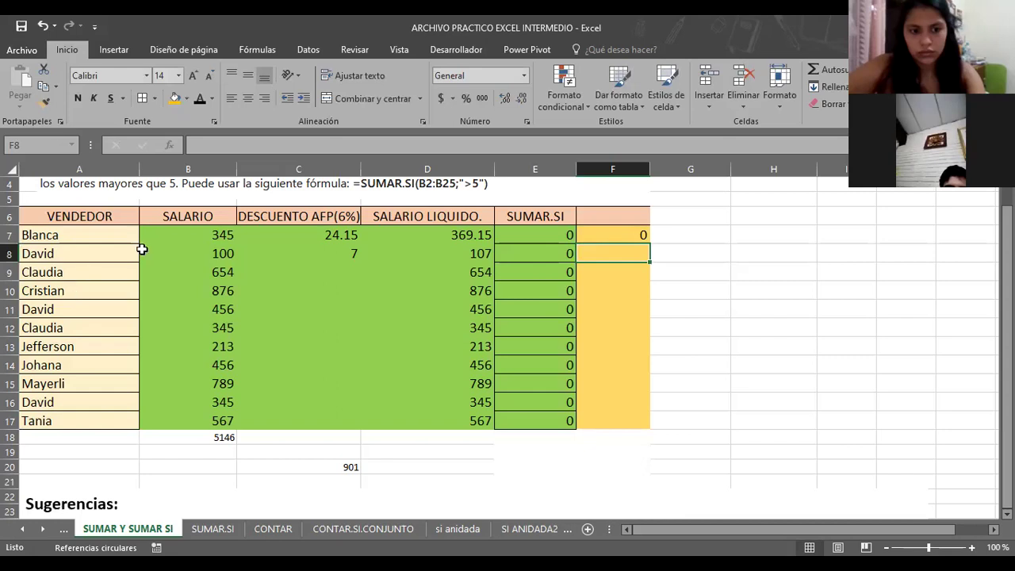
{"action": "left_click", "coordinate": [597, 232]}
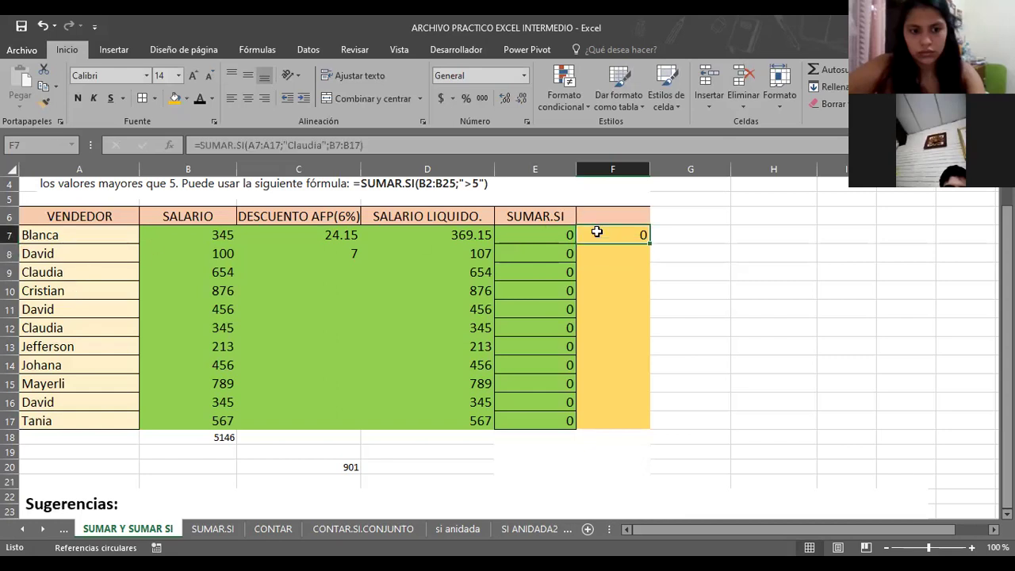
- Copy the 345 salary from B7 over B9's 654, dropping the salary total to 4837
{"action": "left_click", "coordinate": [60, 236]}
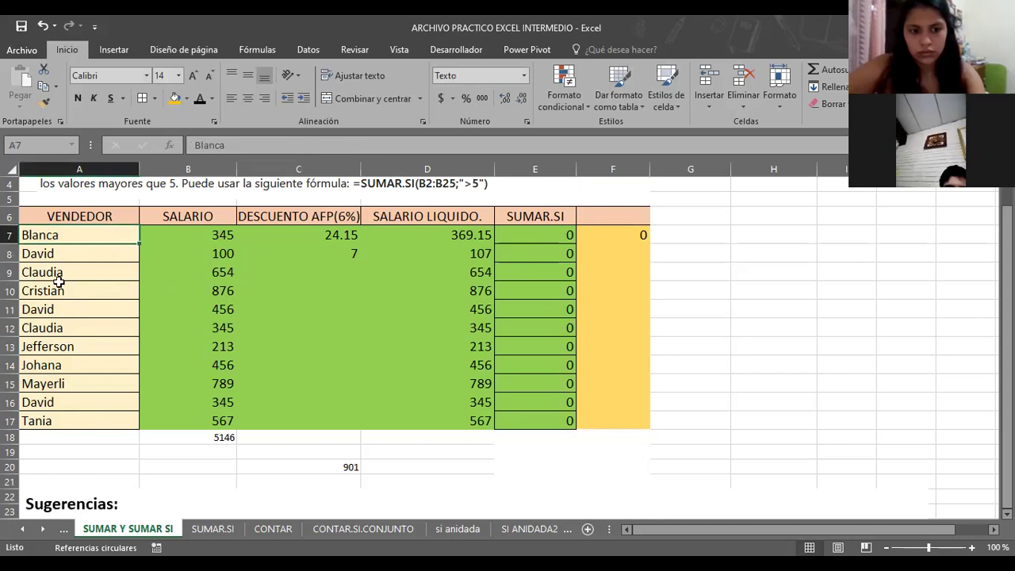
{"action": "left_click", "coordinate": [193, 273]}
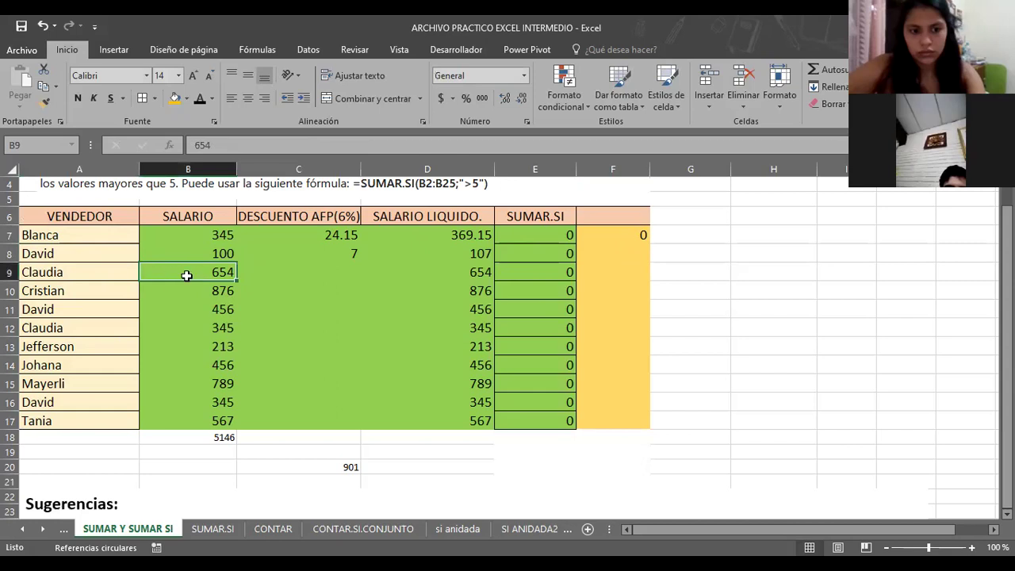
{"action": "left_click", "coordinate": [207, 239]}
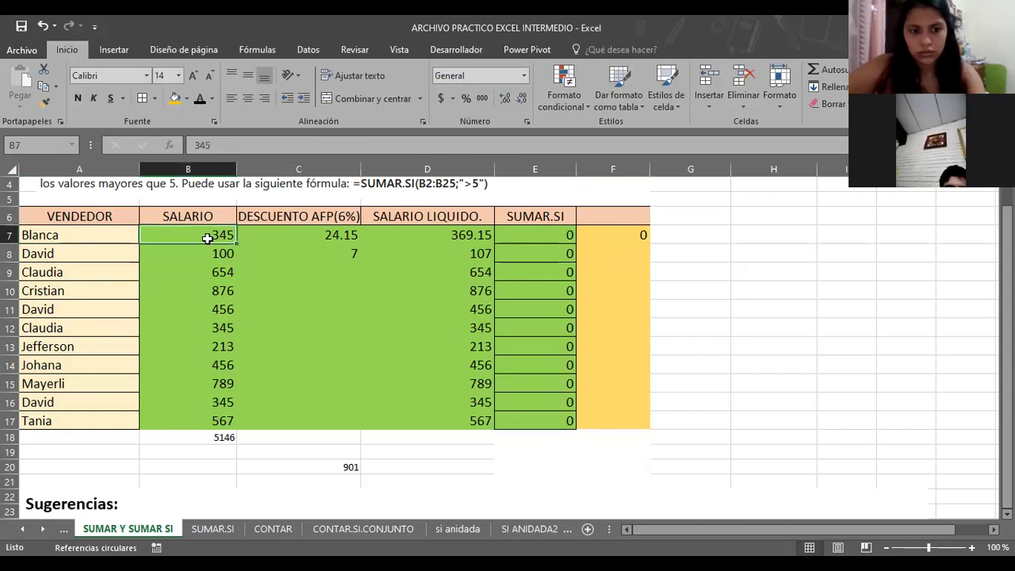
{"action": "key", "text": "ctrl+c"}
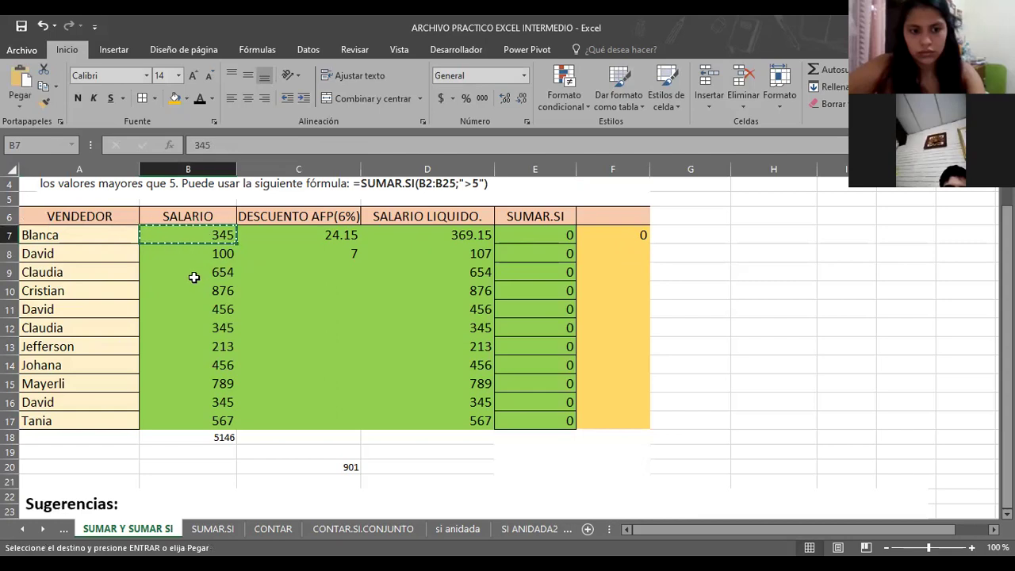
{"action": "left_click", "coordinate": [204, 274]}
{"action": "key", "text": "ctrl+v"}
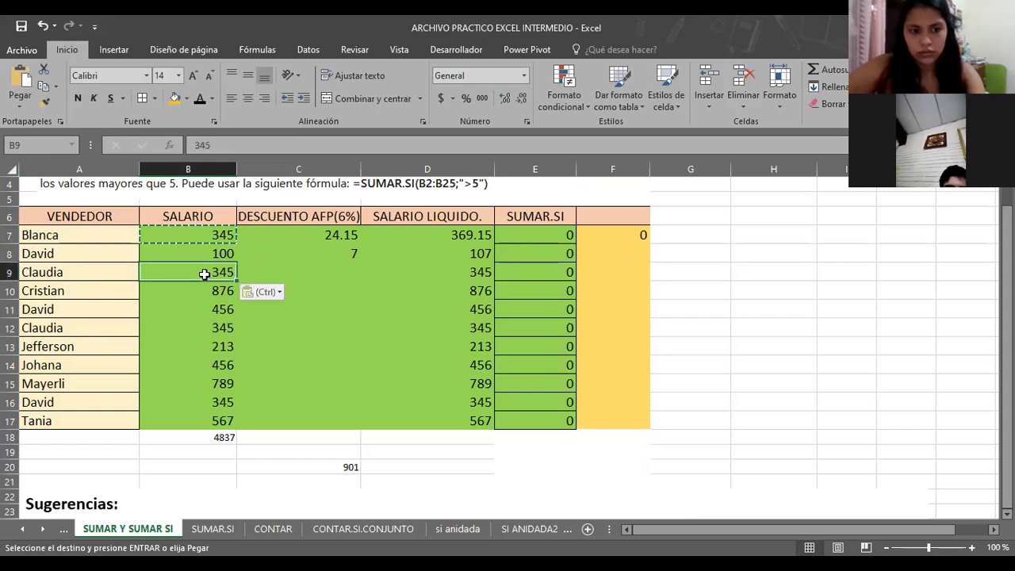
{"action": "key", "text": "Escape"}
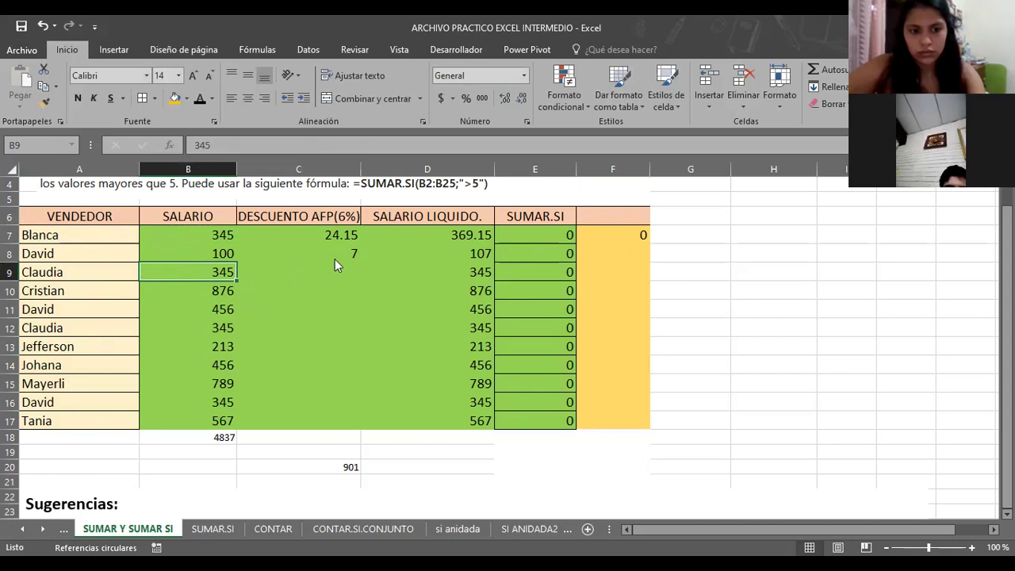
{"action": "left_click", "coordinate": [192, 232]}
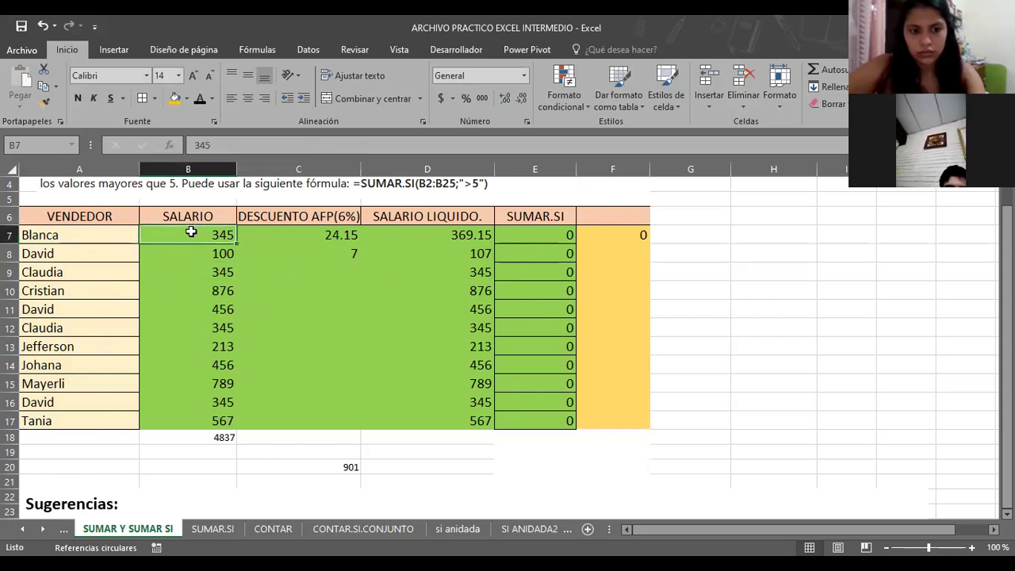
{"action": "right_click", "coordinate": [192, 232]}
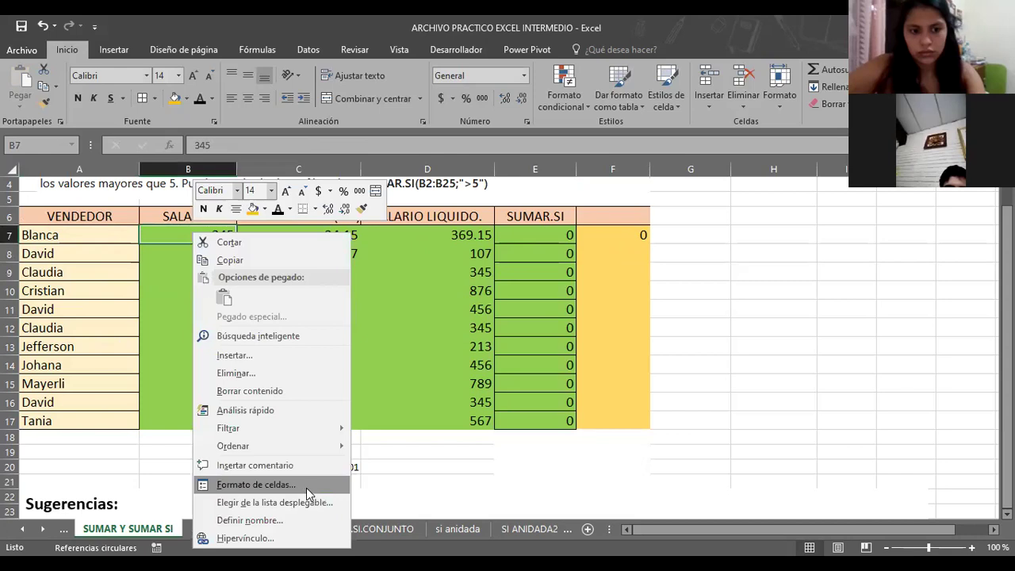
{"action": "left_click", "coordinate": [307, 487]}
{"action": "left_click", "coordinate": [478, 537]}
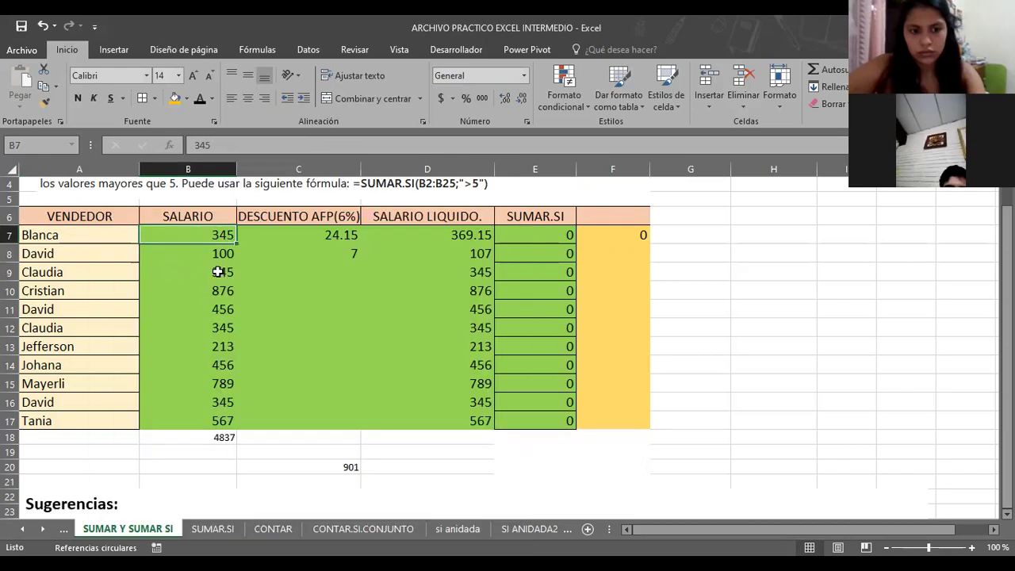
{"action": "left_click", "coordinate": [217, 272]}
{"action": "right_click", "coordinate": [219, 272]}
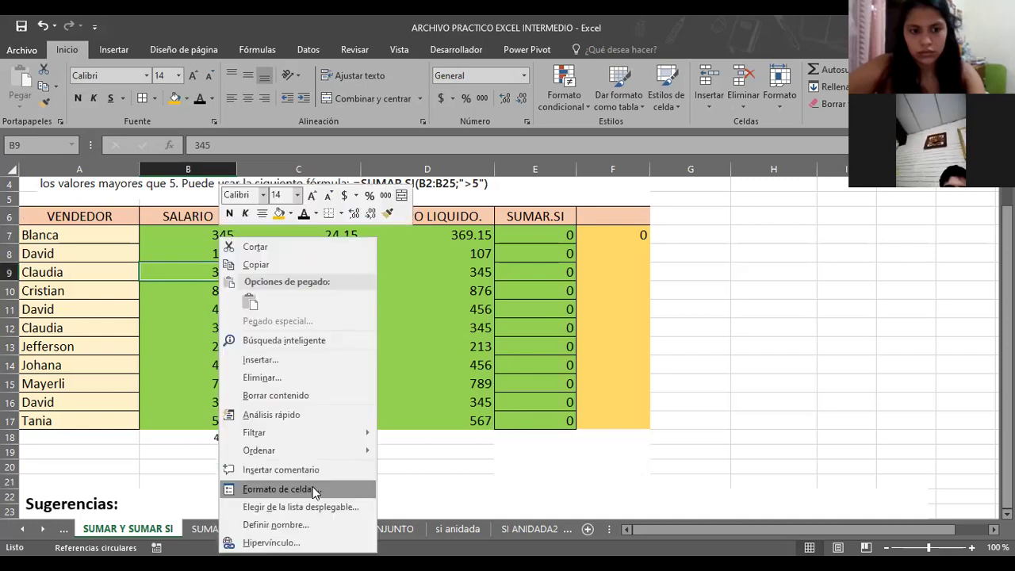
{"action": "left_click", "coordinate": [315, 489]}
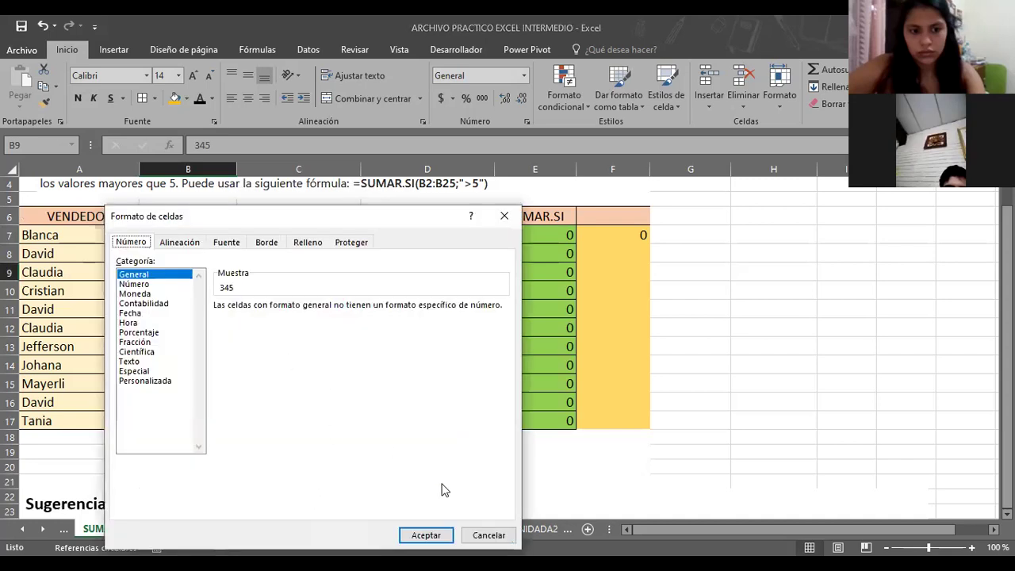
{"action": "left_click", "coordinate": [481, 537]}
- Copy the vendor name Blanca from A7 into A9, replacing Claudia
{"action": "left_click", "coordinate": [72, 240]}
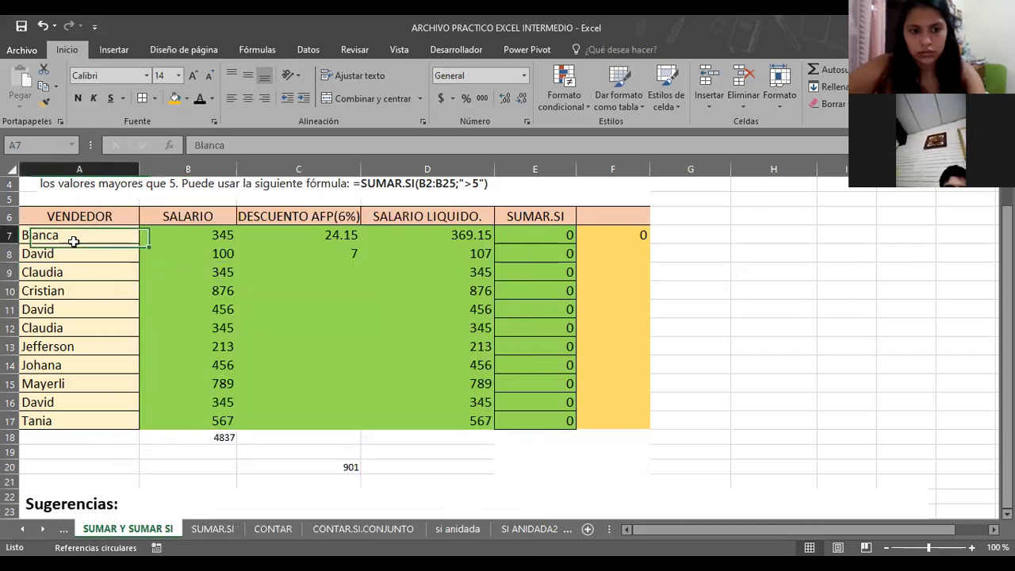
{"action": "key", "text": "ctrl+c"}
{"action": "left_click", "coordinate": [74, 278]}
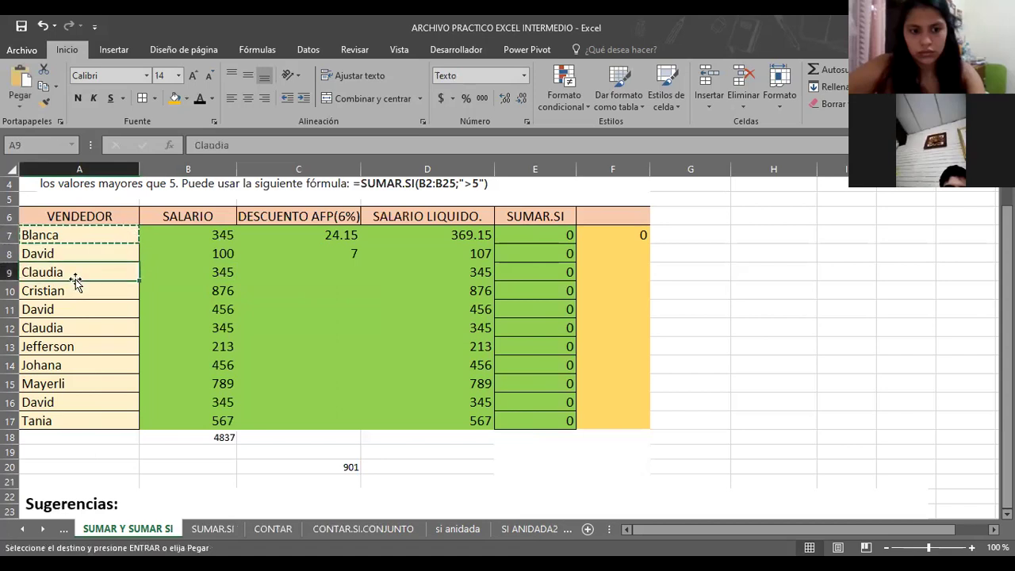
{"action": "key", "text": "ctrl+v"}
{"action": "key", "text": "Escape"}
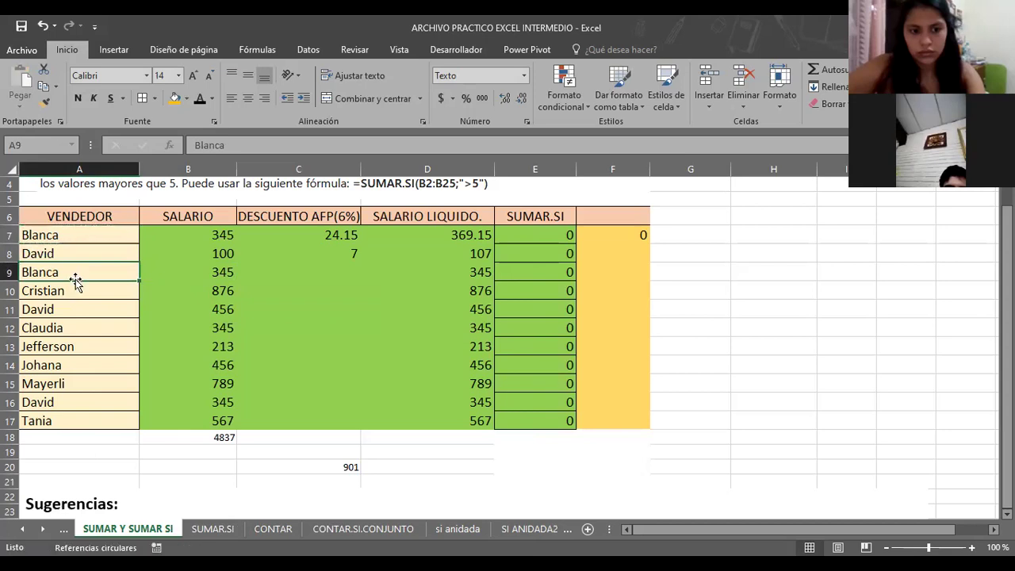
- Change F7's SUMAR.SI criterion to "blanca" so it totals 690
{"action": "left_click", "coordinate": [626, 236]}
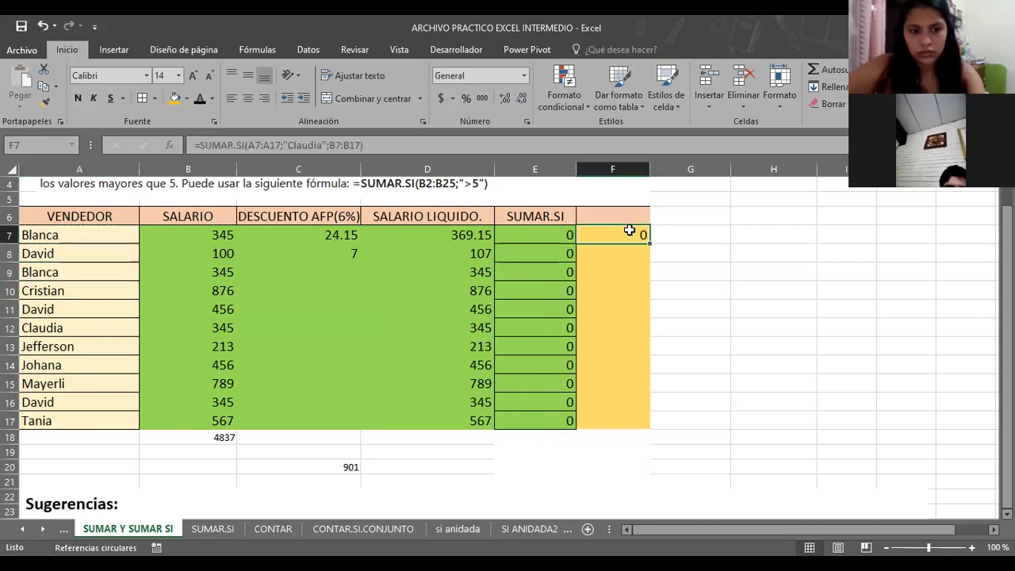
{"action": "left_click", "coordinate": [325, 143]}
{"action": "key", "text": "BackSpace"}
{"action": "key", "text": "BackSpace"}
{"action": "key", "text": "BackSpace"}
{"action": "key", "text": "BackSpace"}
{"action": "key", "text": "BackSpace"}
{"action": "key", "text": "BackSpace"}
{"action": "key", "text": "BackSpace"}
{"action": "type", "text": "blanca"}
{"action": "key", "text": "Return"}
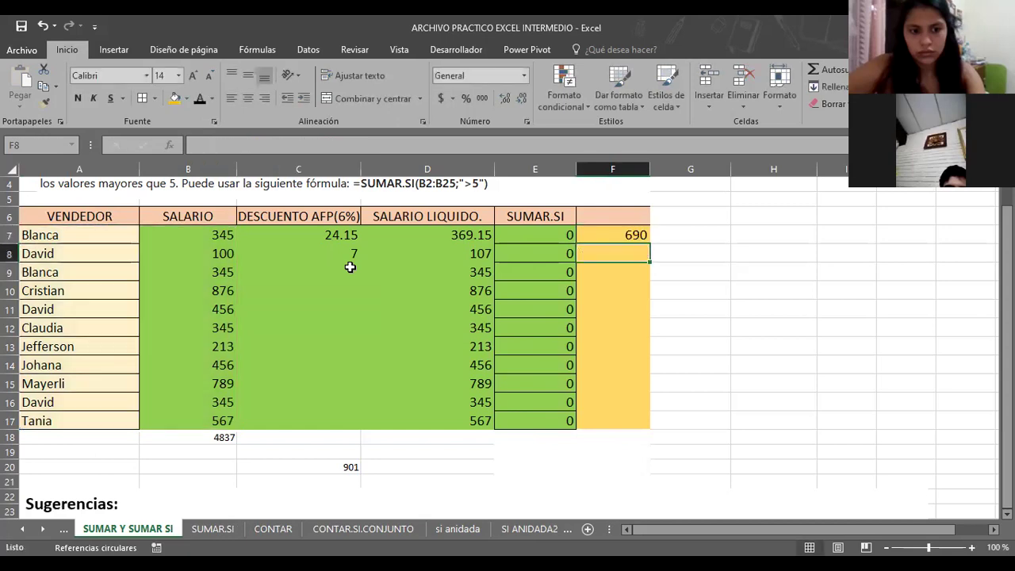
{"action": "left_click", "coordinate": [214, 242]}
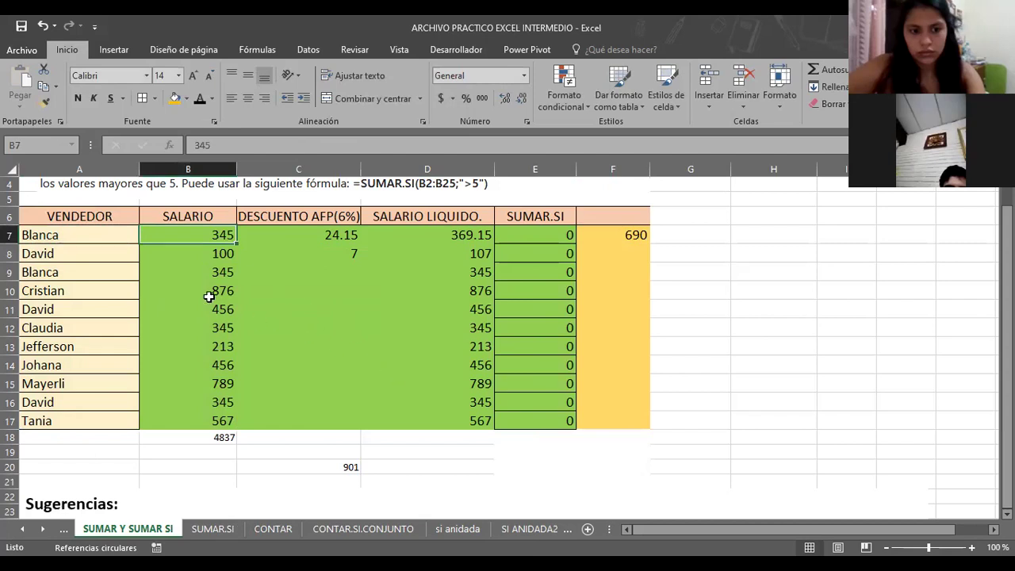
- Enter the name claudia in D20 and confirm F7 still shows 690
{"action": "left_click", "coordinate": [215, 270]}
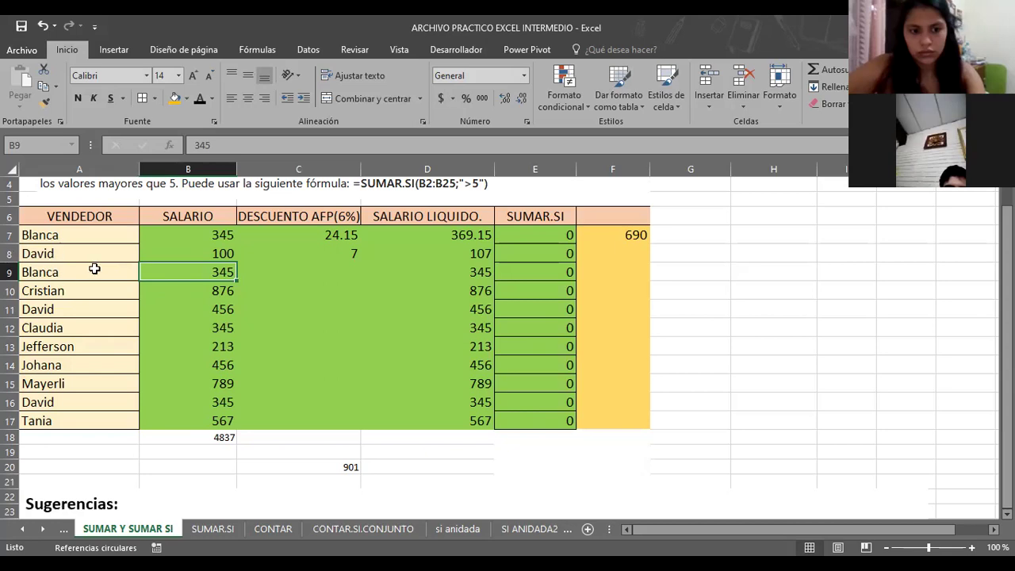
{"action": "left_click", "coordinate": [459, 465]}
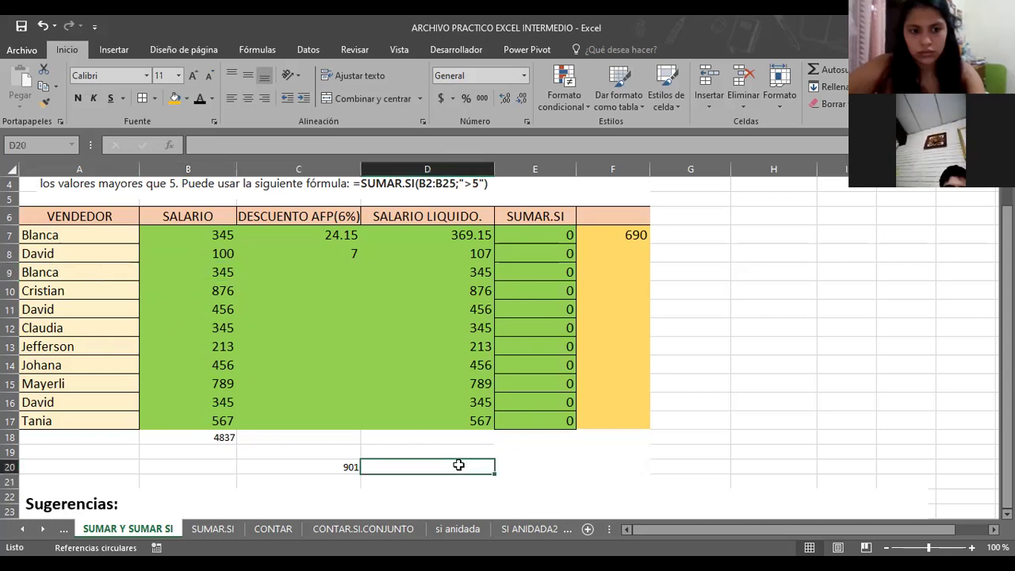
{"action": "type", "text": "cla"}
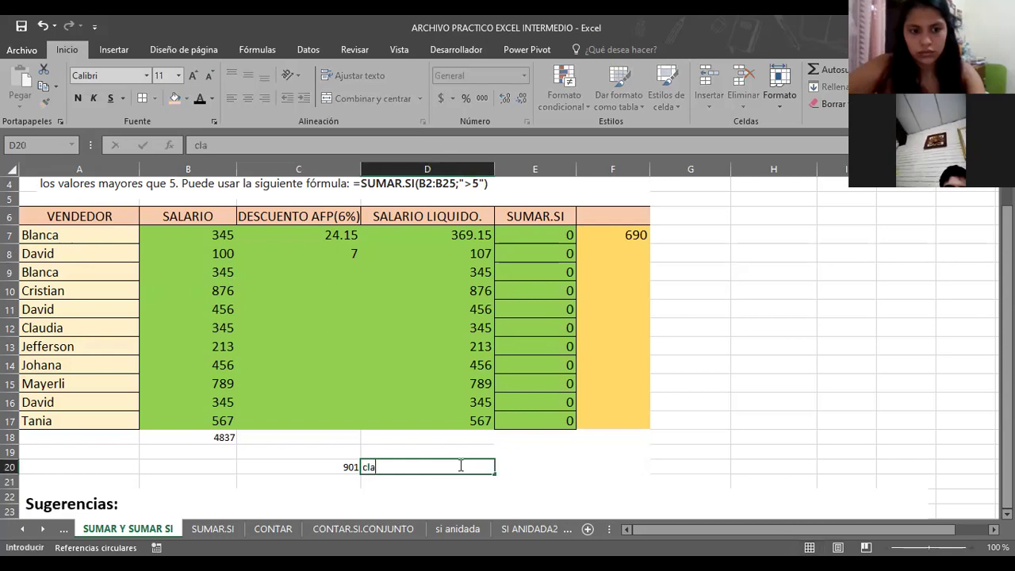
{"action": "type", "text": "udia"}
{"action": "key", "text": "Return"}
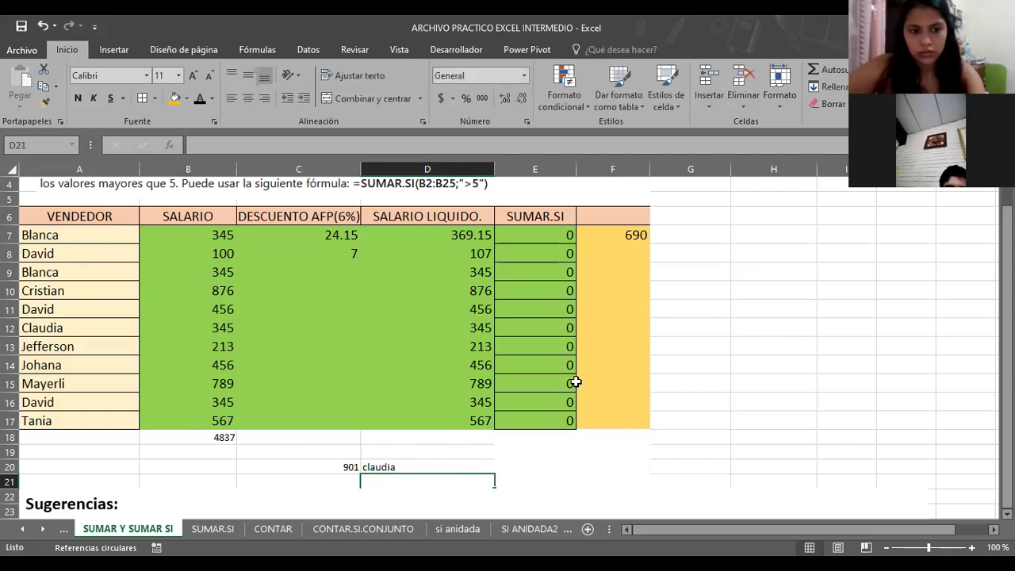
{"action": "left_click", "coordinate": [625, 236]}
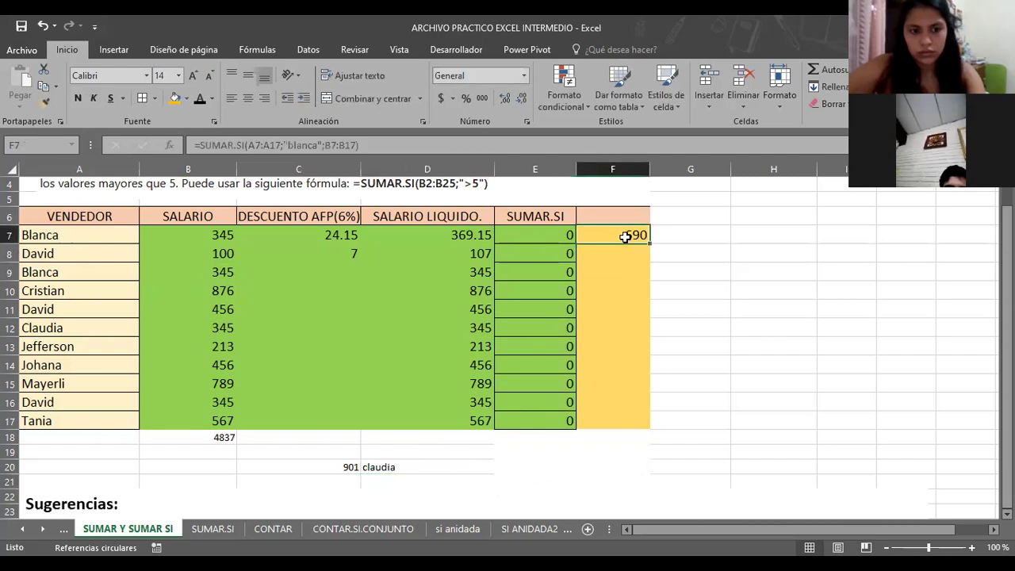
- Replace the A7:A17 range in F7's SUMAR.SI formula with D20, making it return 0
{"action": "left_click", "coordinate": [282, 145]}
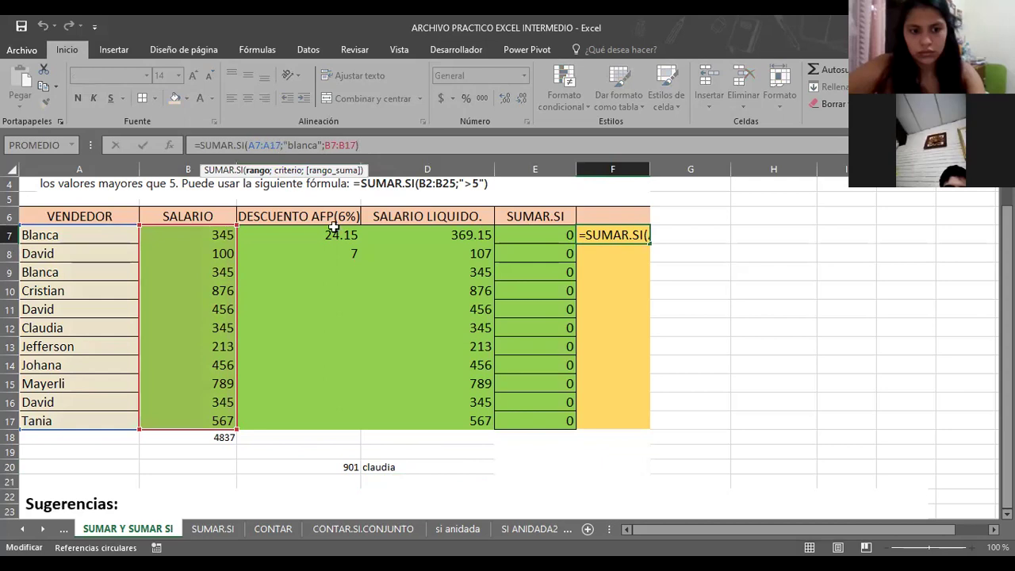
{"action": "key", "text": "BackSpace"}
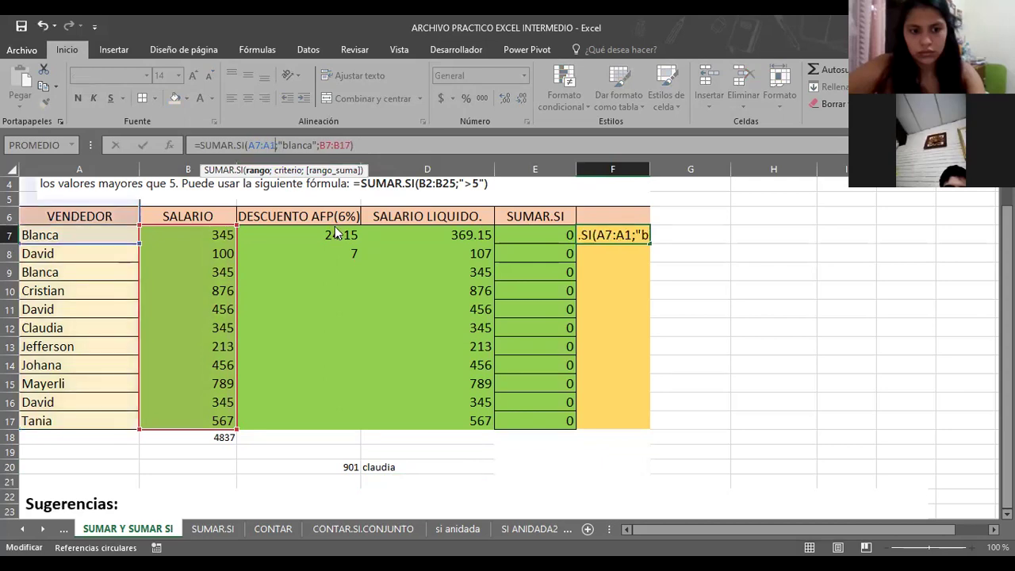
{"action": "key", "text": "BackSpace"}
{"action": "key", "text": "BackSpace"}
{"action": "key", "text": "BackSpace"}
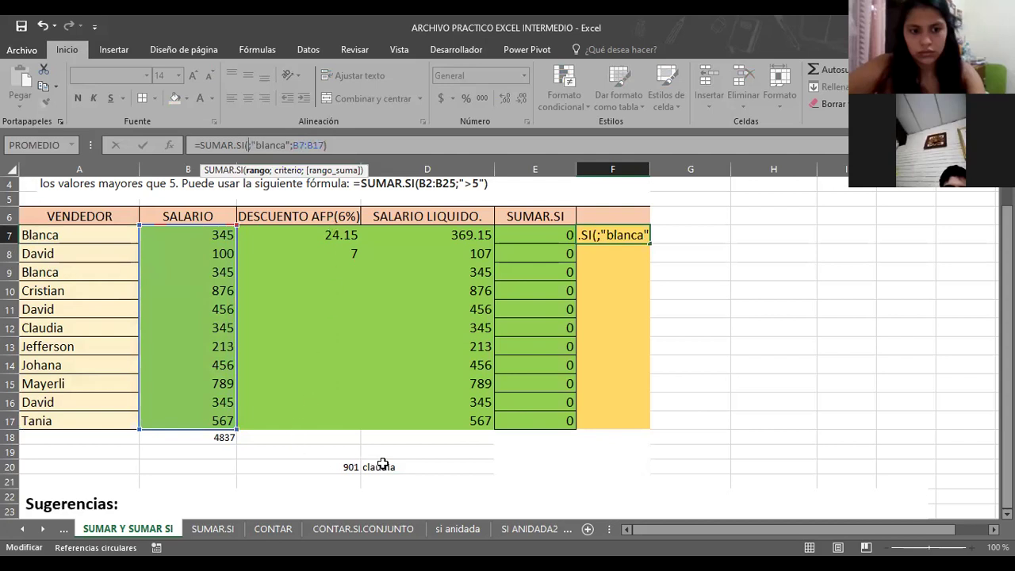
{"action": "left_click", "coordinate": [384, 466]}
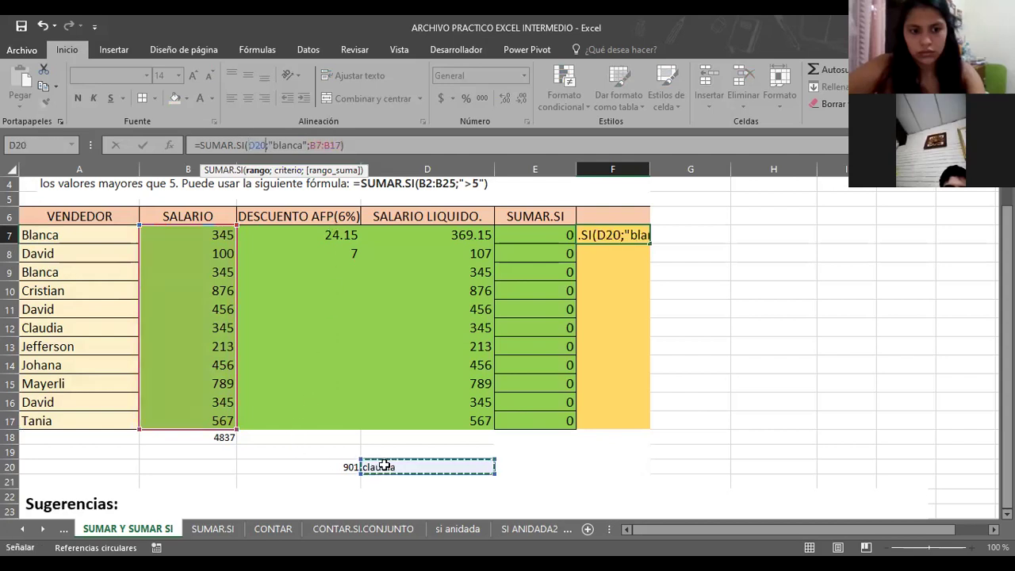
{"action": "key", "text": "Return"}
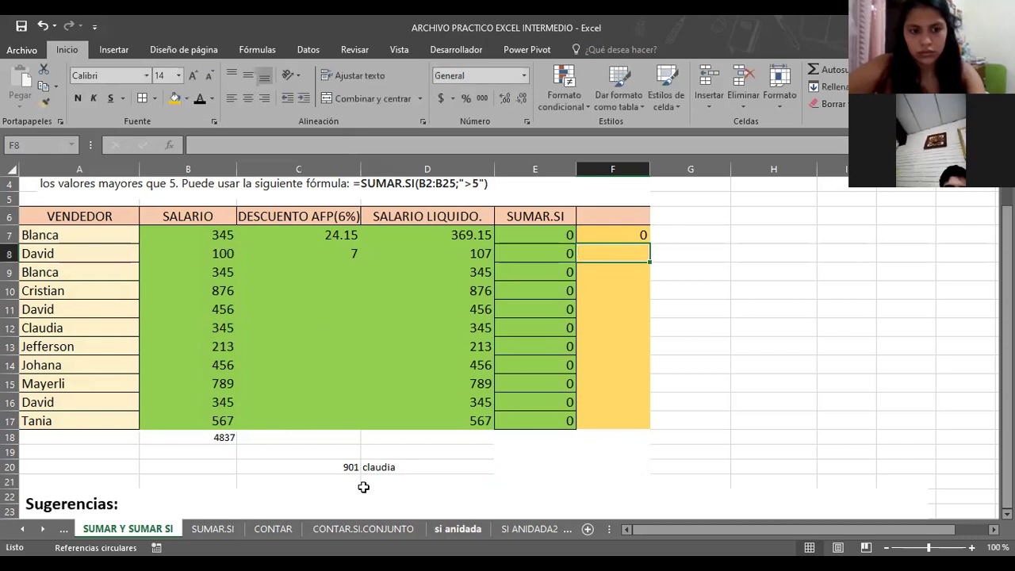
- Retype D20 as Claudia with a capital C and check F7's formula referencing D20
{"action": "left_click", "coordinate": [389, 466]}
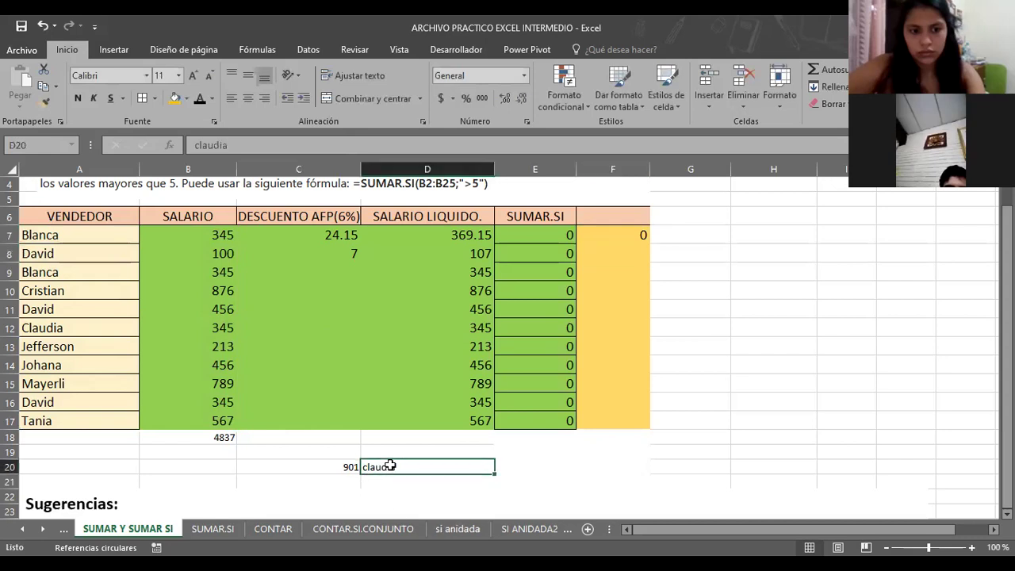
{"action": "type", "text": "Claudia"}
{"action": "key", "text": "Return"}
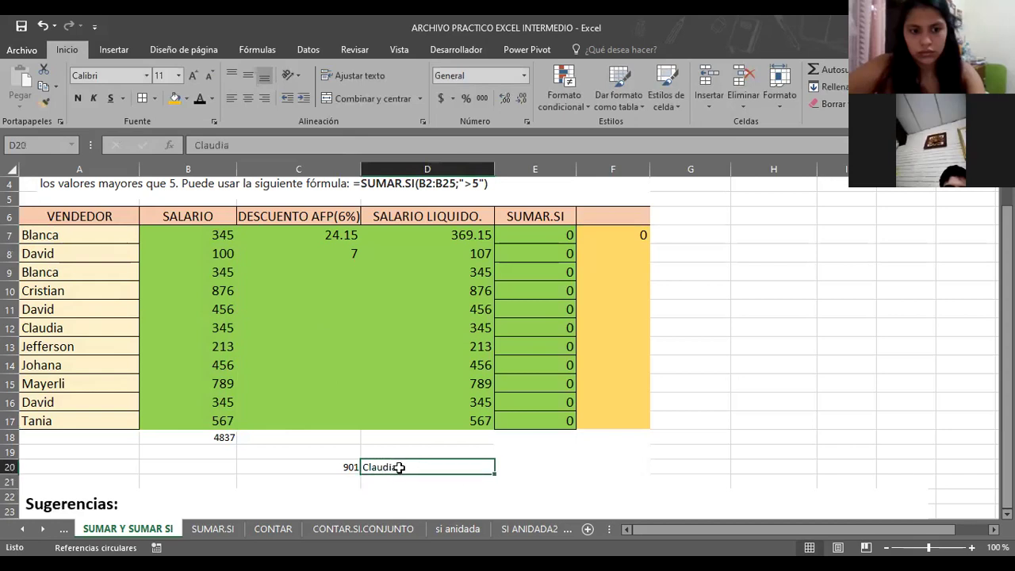
{"action": "left_click", "coordinate": [601, 233]}
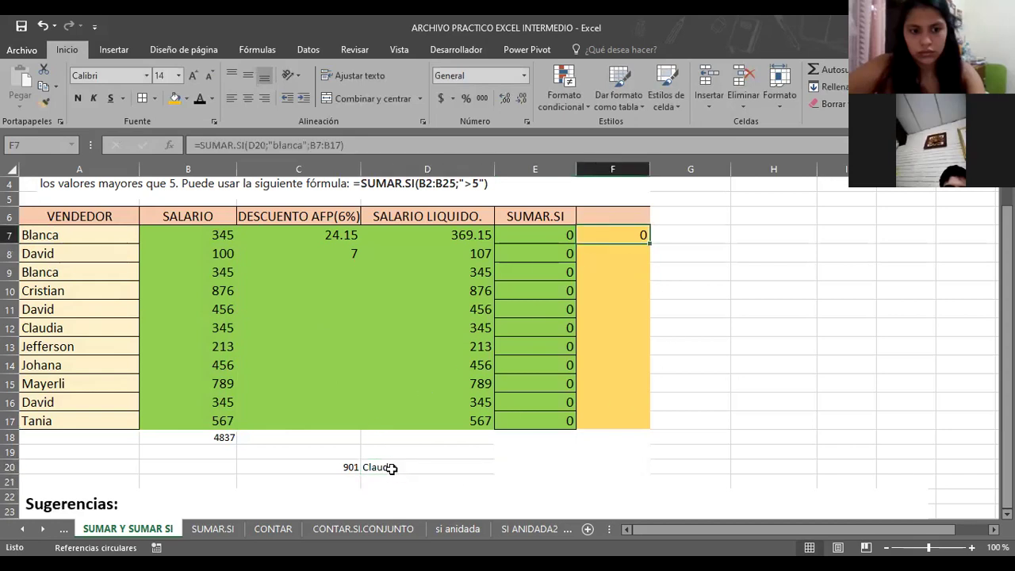
{"action": "left_click", "coordinate": [391, 468]}
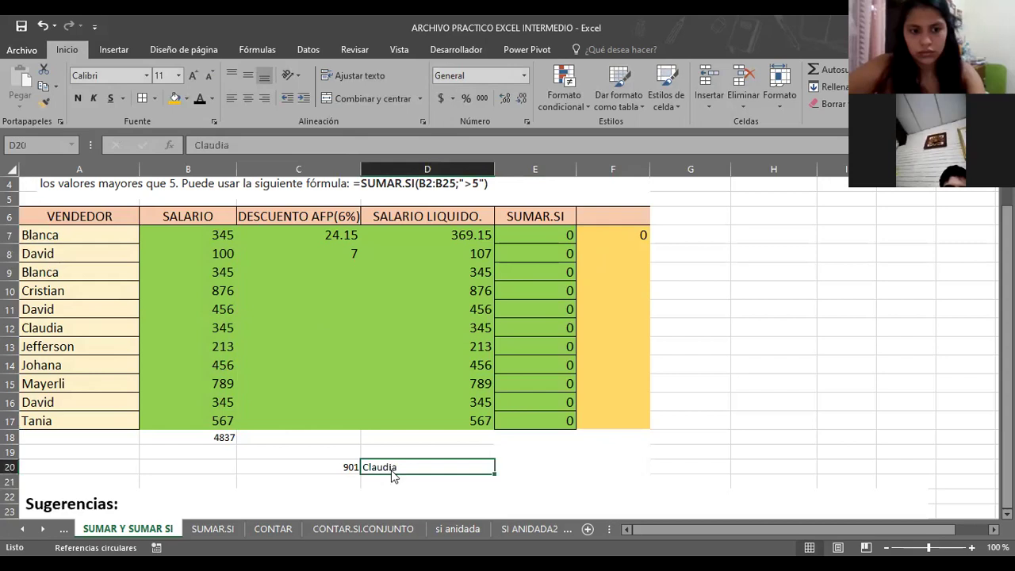
{"action": "right_click", "coordinate": [394, 473]}
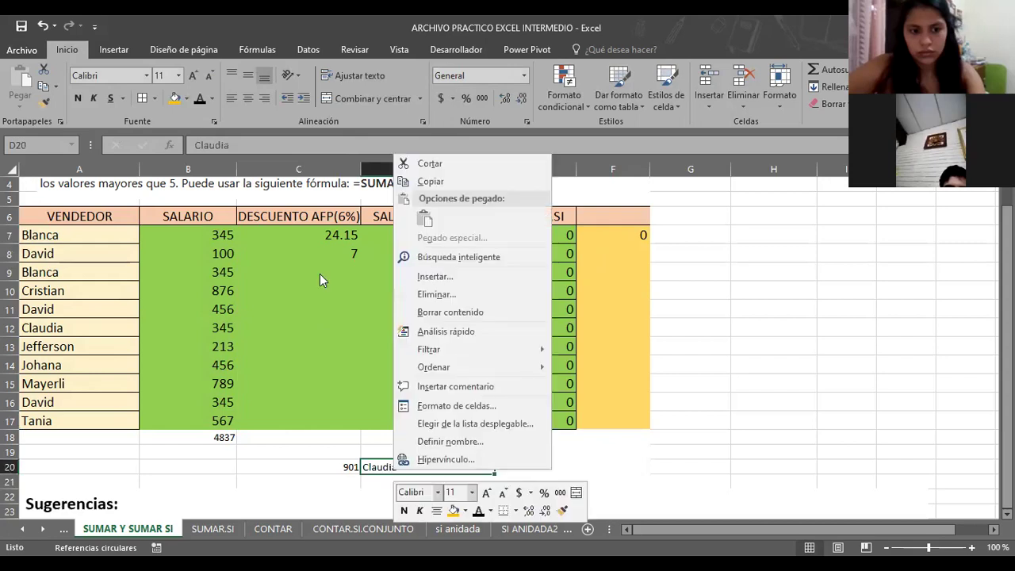
{"action": "left_click", "coordinate": [444, 408]}
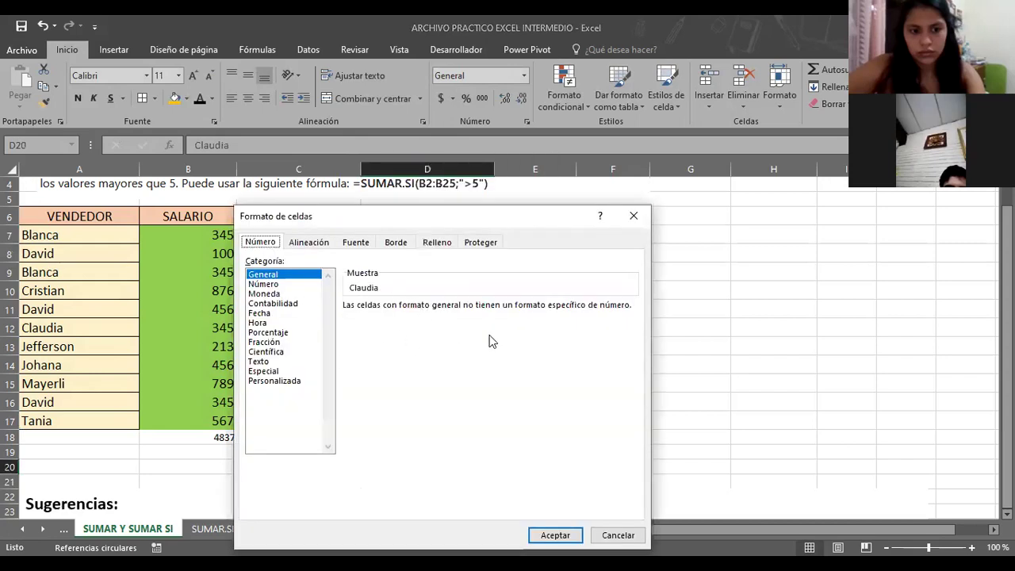
{"action": "left_click", "coordinate": [618, 535]}
{"action": "left_click", "coordinate": [250, 464]}
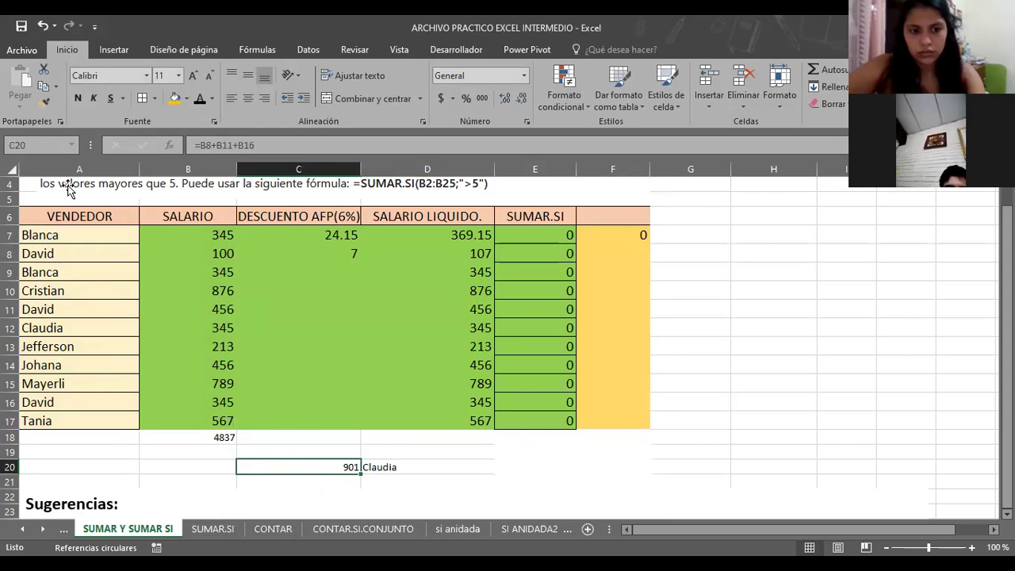
{"action": "left_click", "coordinate": [6, 169]}
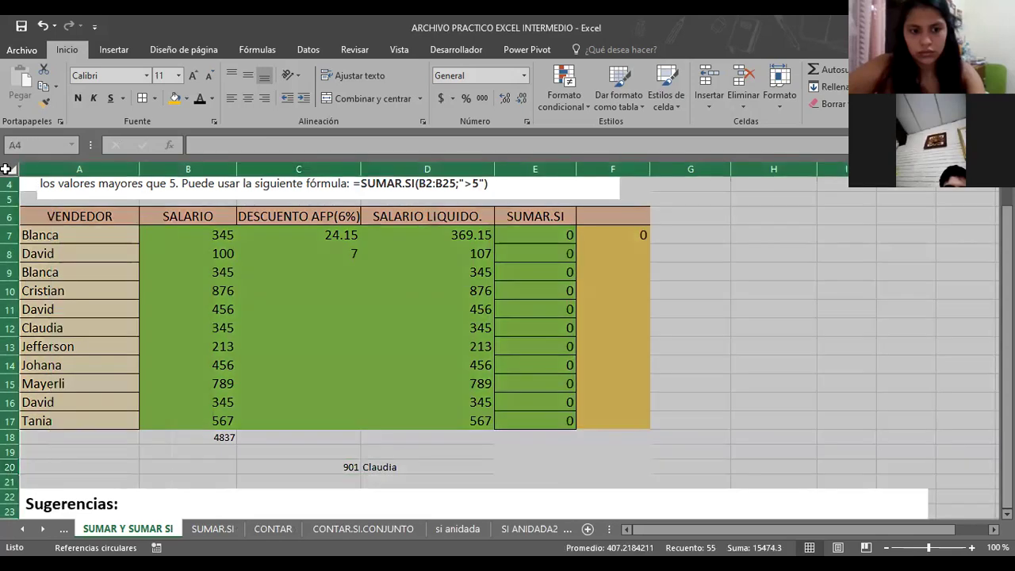
{"action": "right_click", "coordinate": [5, 169]}
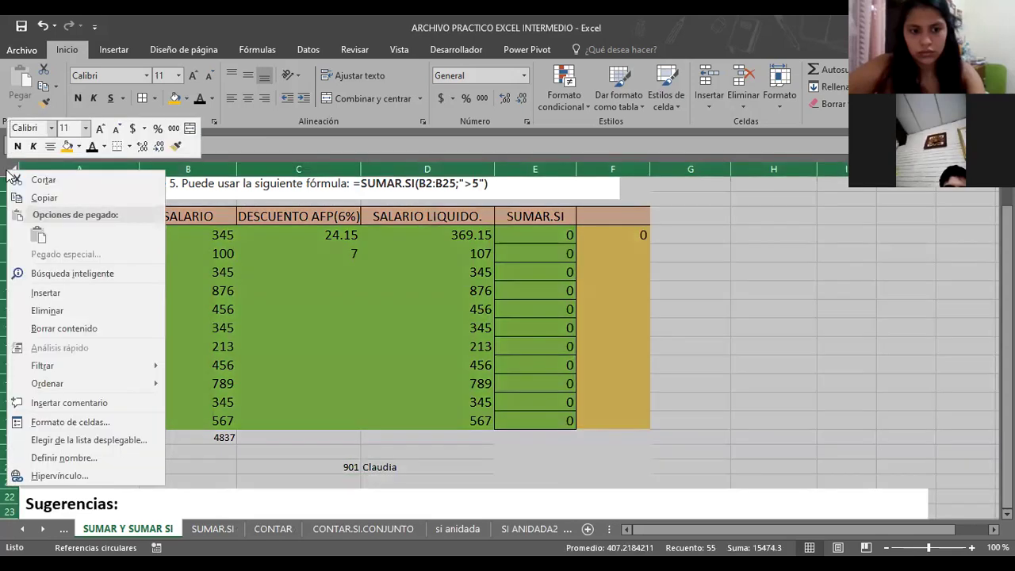
{"action": "left_click", "coordinate": [108, 421]}
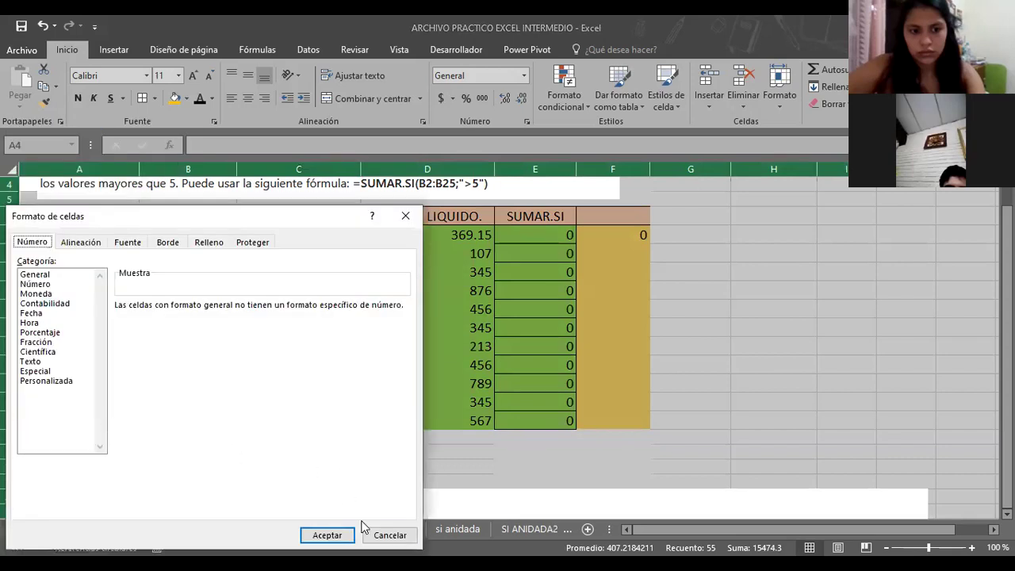
{"action": "left_click", "coordinate": [390, 536]}
{"action": "left_click", "coordinate": [701, 306]}
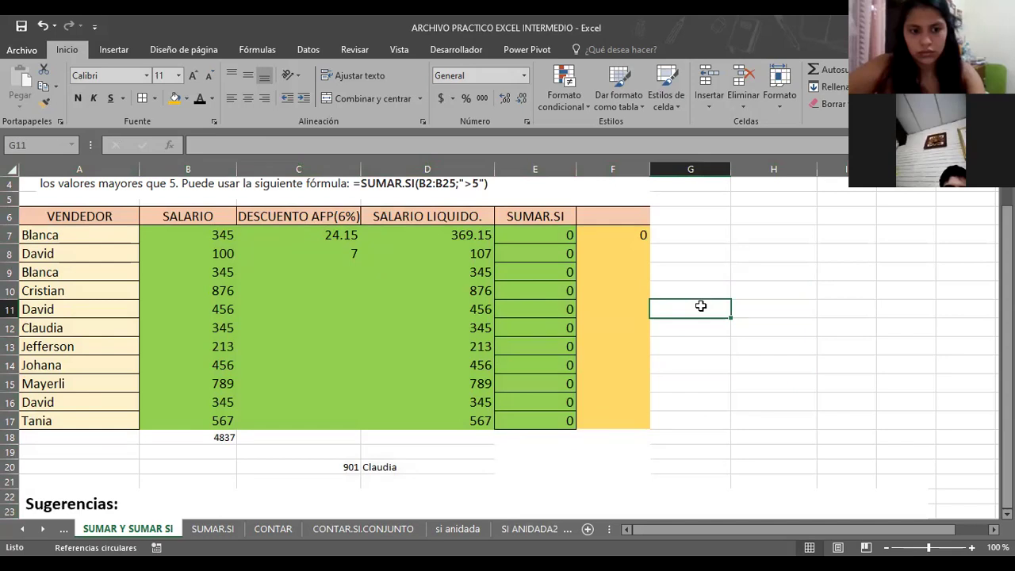
- Paint the A7 seller-name cream fill and larger font onto A8:A17 and criterion cell D20
{"action": "left_click", "coordinate": [417, 468]}
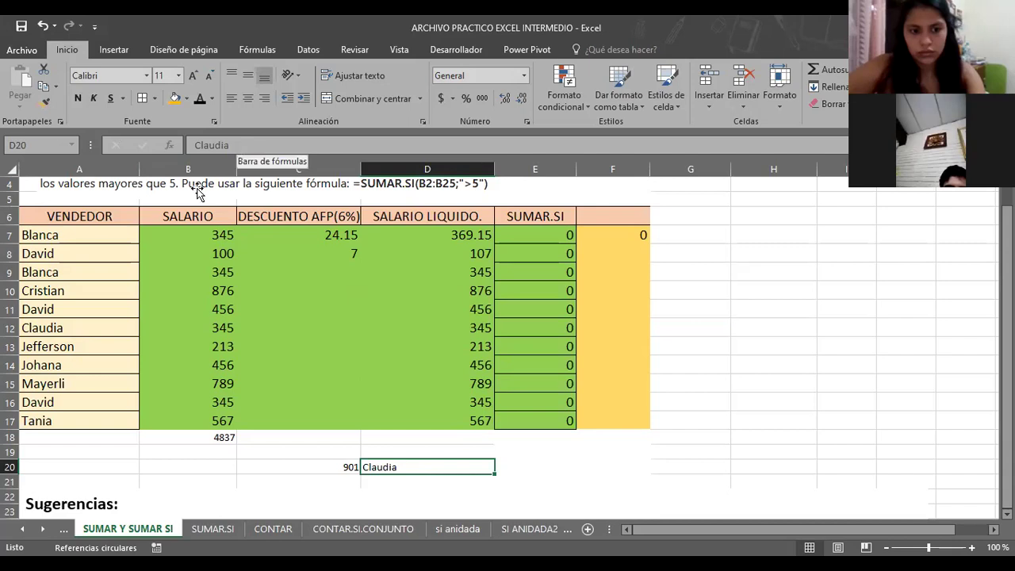
{"action": "left_click", "coordinate": [99, 237]}
{"action": "left_click", "coordinate": [44, 102]}
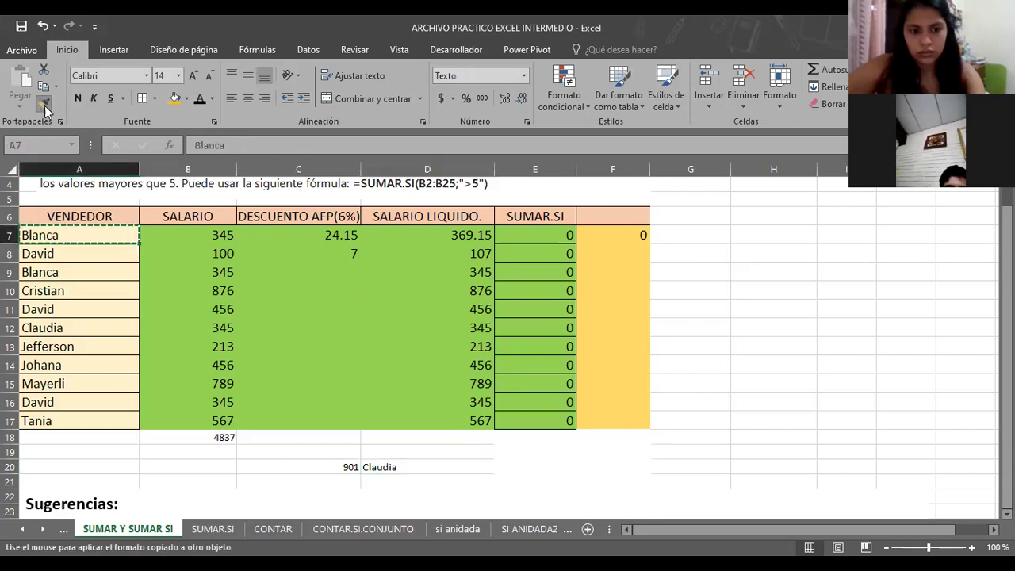
{"action": "left_click_drag", "start_coordinate": [98, 254], "coordinate": [88, 421]}
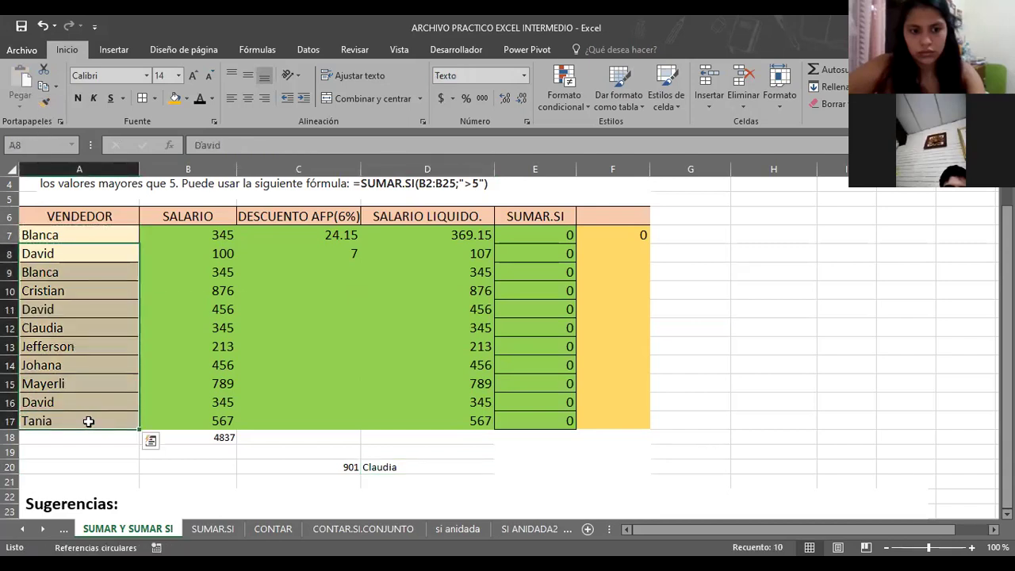
{"action": "left_click", "coordinate": [44, 102]}
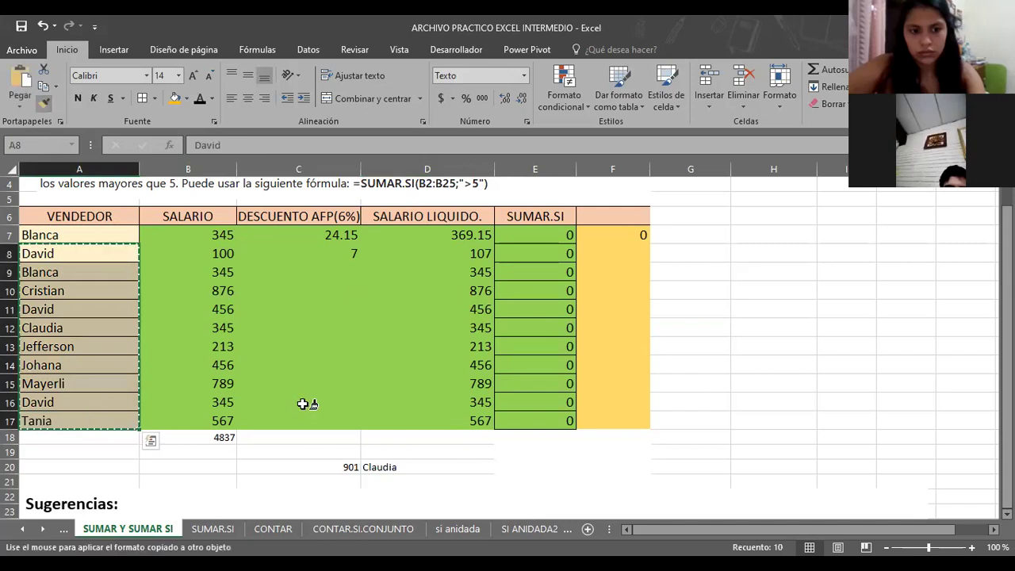
{"action": "left_click", "coordinate": [390, 467]}
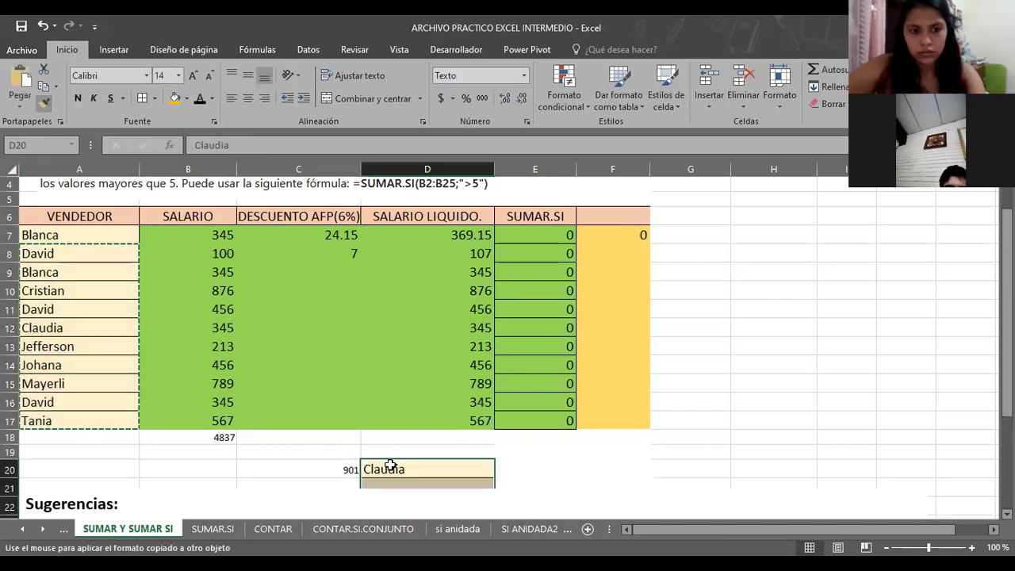
{"action": "left_click", "coordinate": [561, 466]}
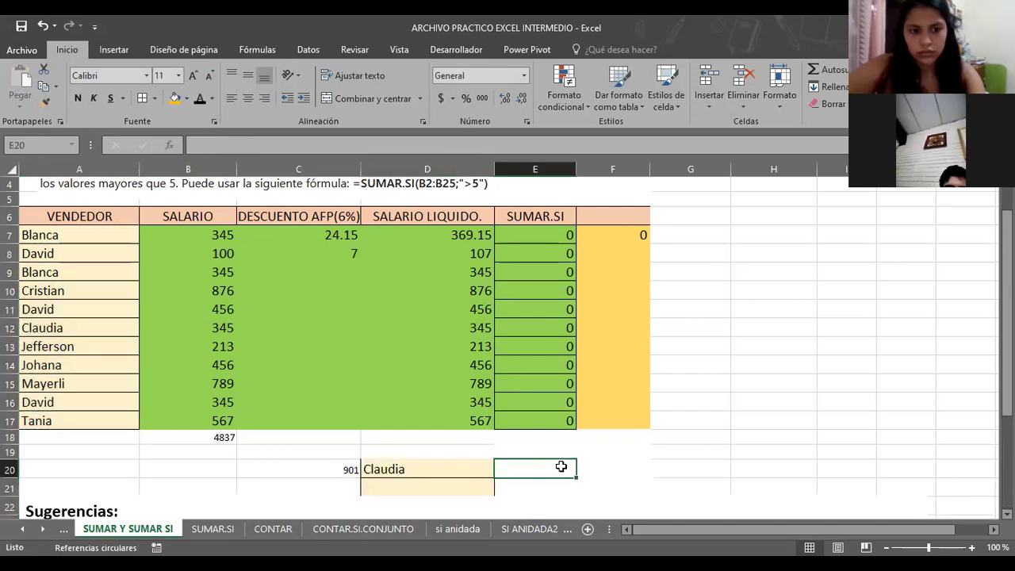
{"action": "left_click", "coordinate": [618, 239]}
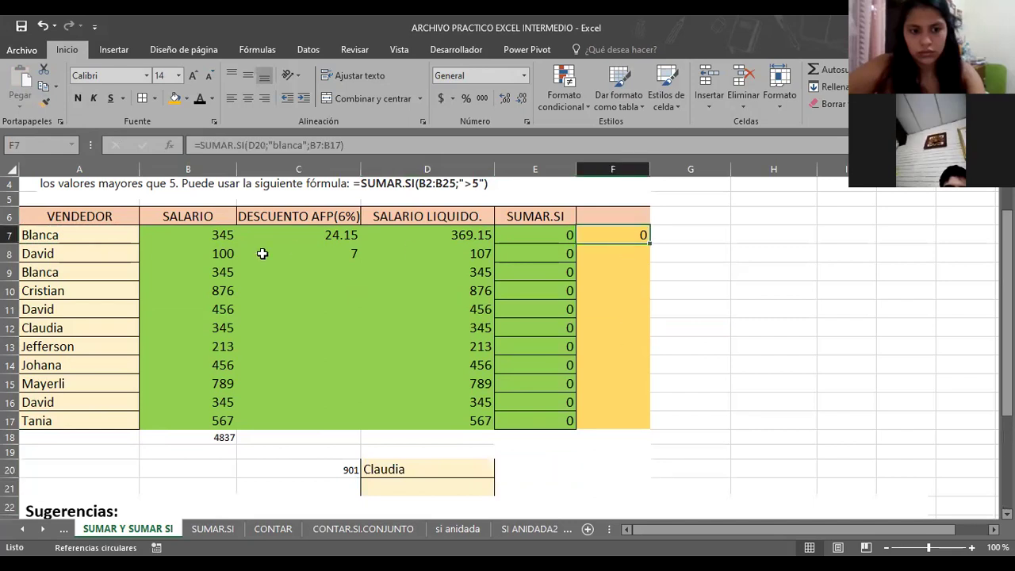
- Change F7's range argument to A7:A17 so it returns Blanca's salary total of 690
{"action": "left_click", "coordinate": [301, 143]}
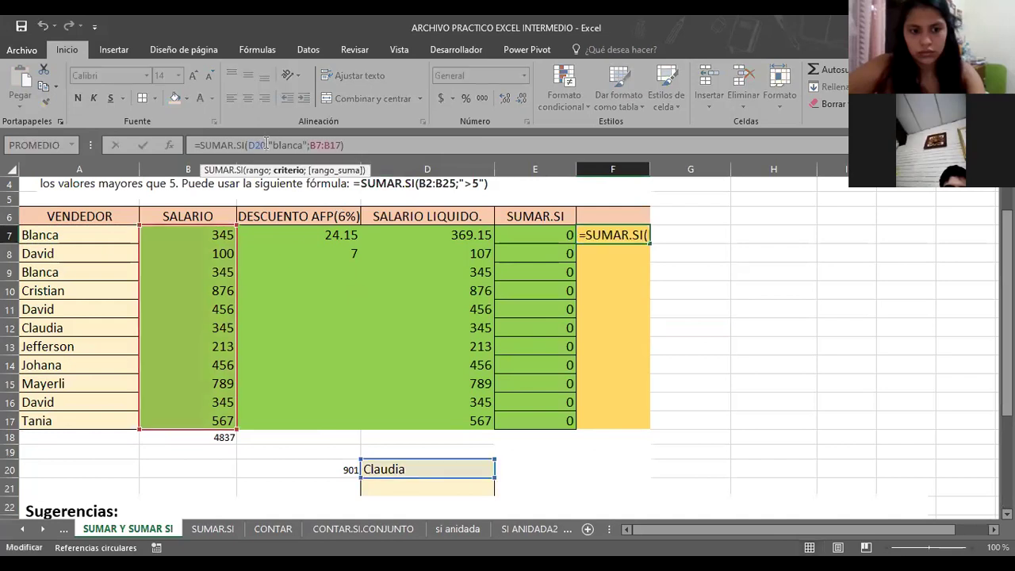
{"action": "key", "text": "BackSpace"}
{"action": "key", "text": "BackSpace"}
{"action": "key", "text": "BackSpace"}
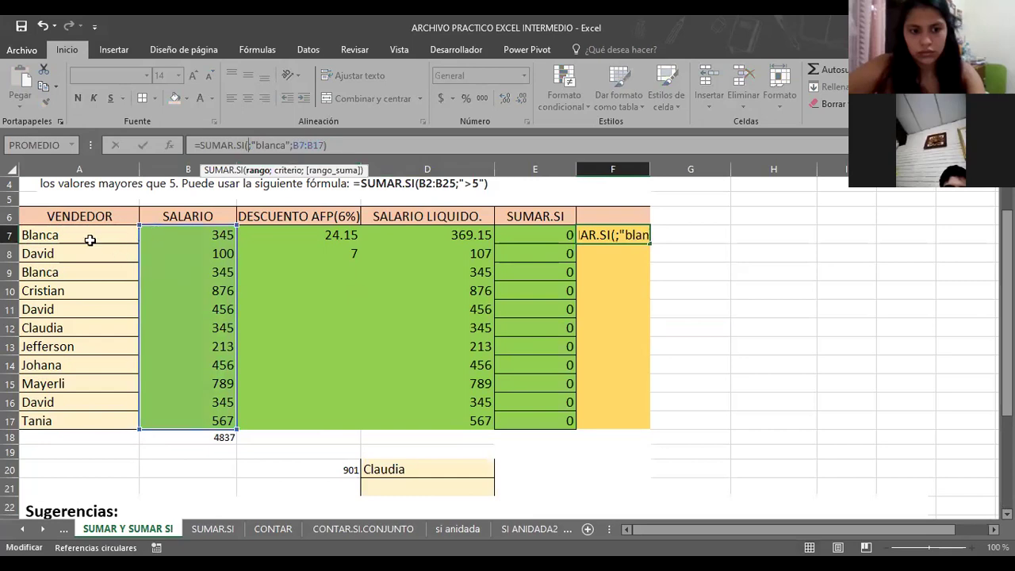
{"action": "left_click_drag", "start_coordinate": [90, 238], "coordinate": [88, 423]}
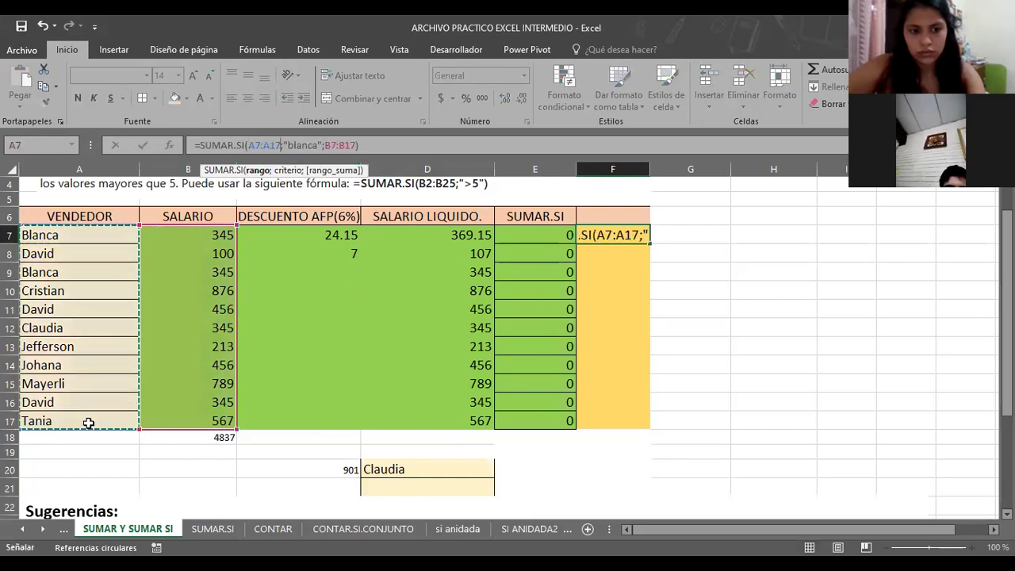
{"action": "key", "text": "Return"}
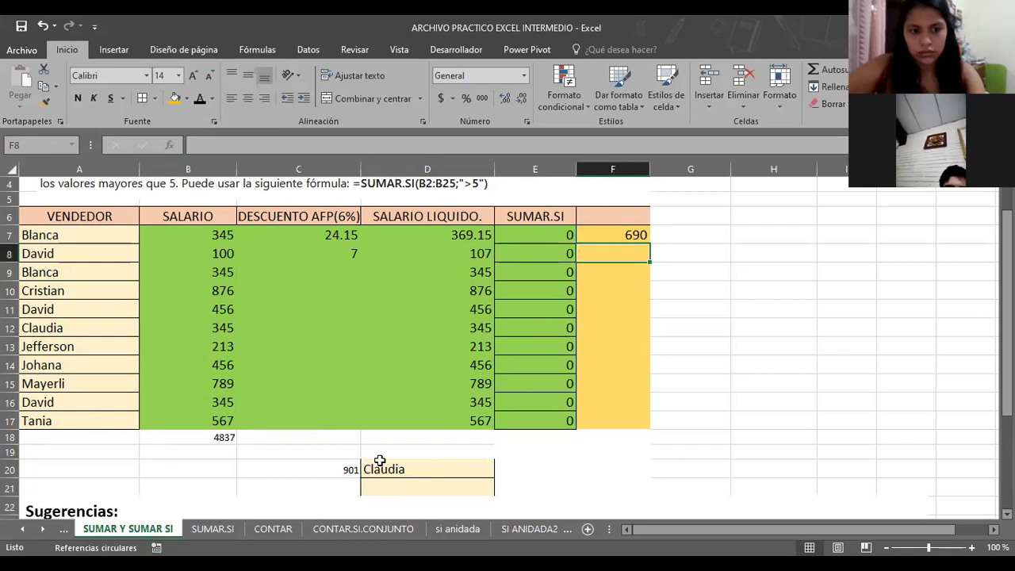
{"action": "left_click", "coordinate": [380, 460]}
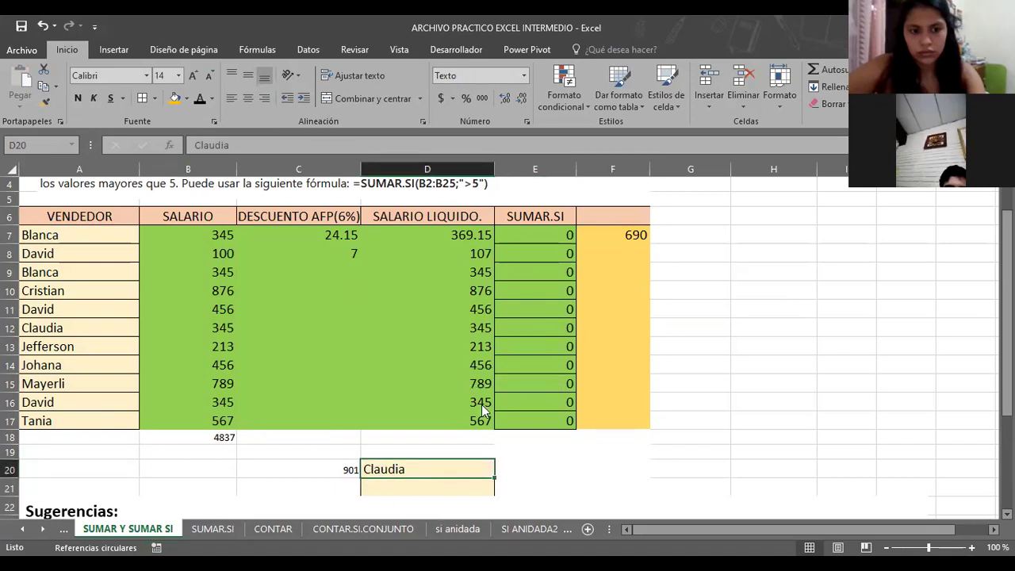
- Set criterion cell D20's number format to General
{"action": "right_click", "coordinate": [380, 468]}
{"action": "left_click", "coordinate": [458, 411]}
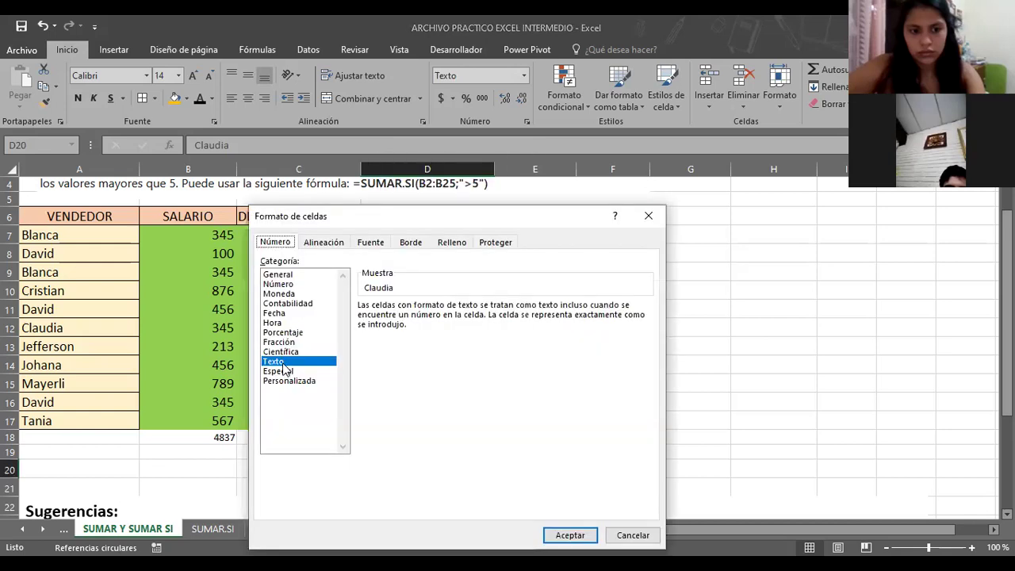
{"action": "left_click", "coordinate": [299, 275]}
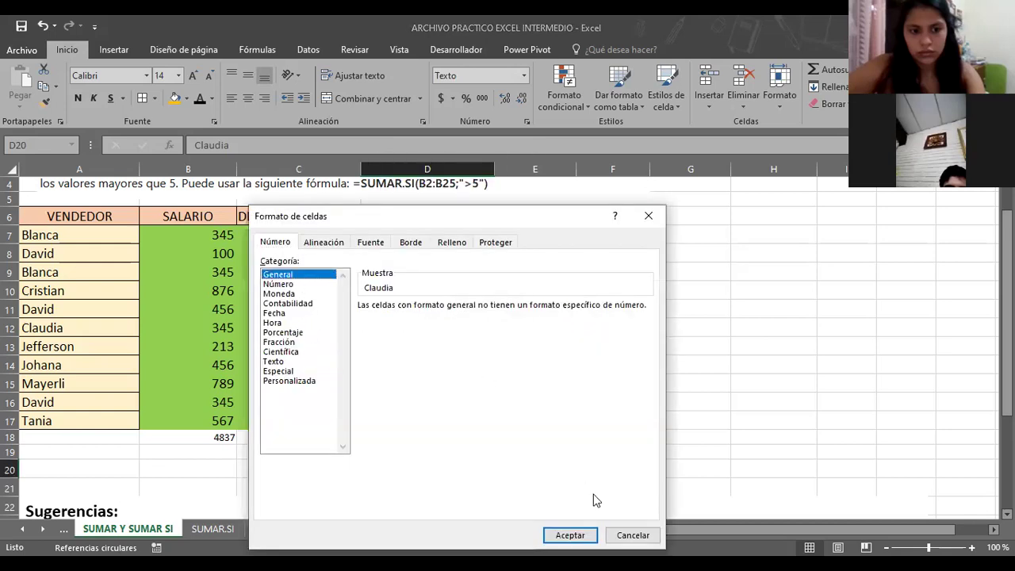
{"action": "left_click", "coordinate": [569, 535]}
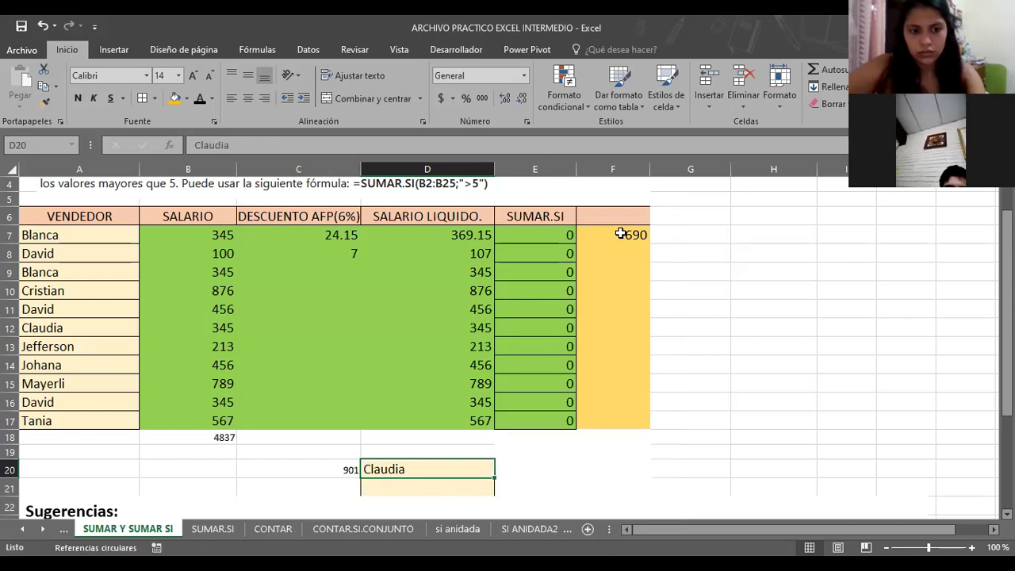
- Change F7's criterion from "blanca" to "Claudia", which now returns 0
{"action": "left_click", "coordinate": [619, 233]}
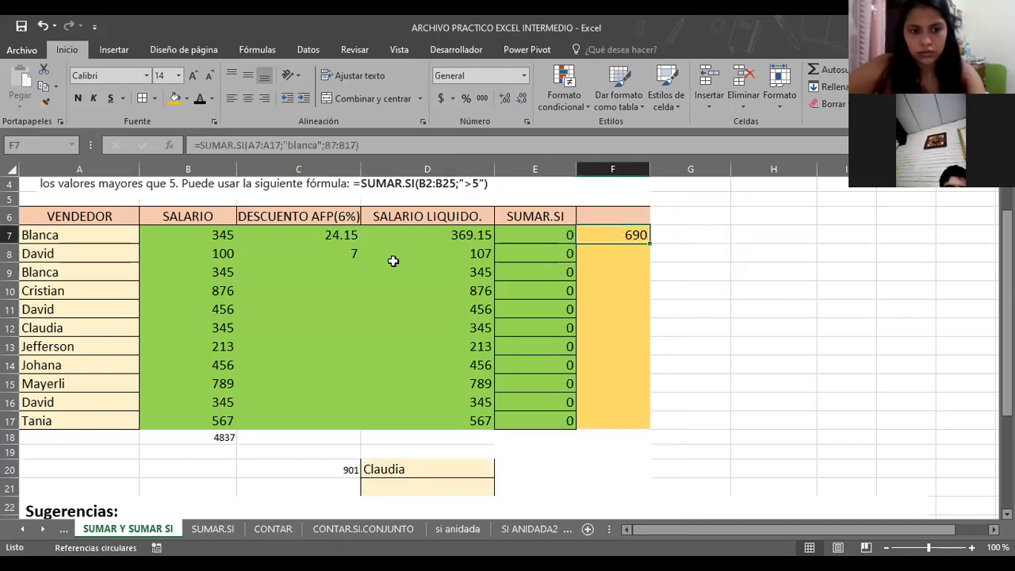
{"action": "key", "text": "F2"}
{"action": "key", "text": "Left"}
{"action": "key", "text": "Left"}
{"action": "key", "text": "Left"}
{"action": "key", "text": "BackSpace"}
{"action": "key", "text": "BackSpace"}
{"action": "key", "text": "BackSpace"}
{"action": "key", "text": "BackSpace"}
{"action": "key", "text": "BackSpace"}
{"action": "key", "text": "BackSpace"}
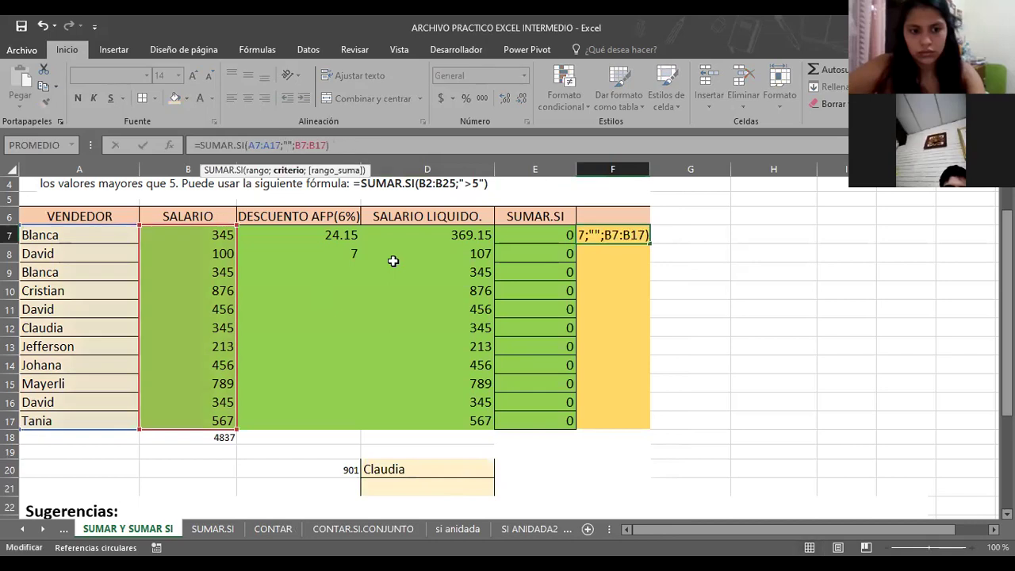
{"action": "type", "text": "Claudia"}
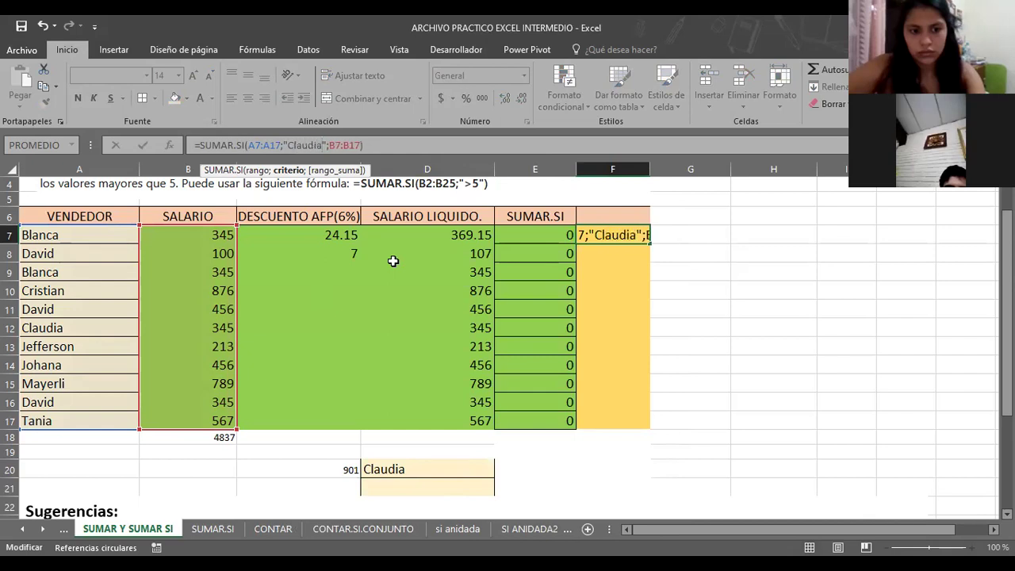
{"action": "key", "text": "Return"}
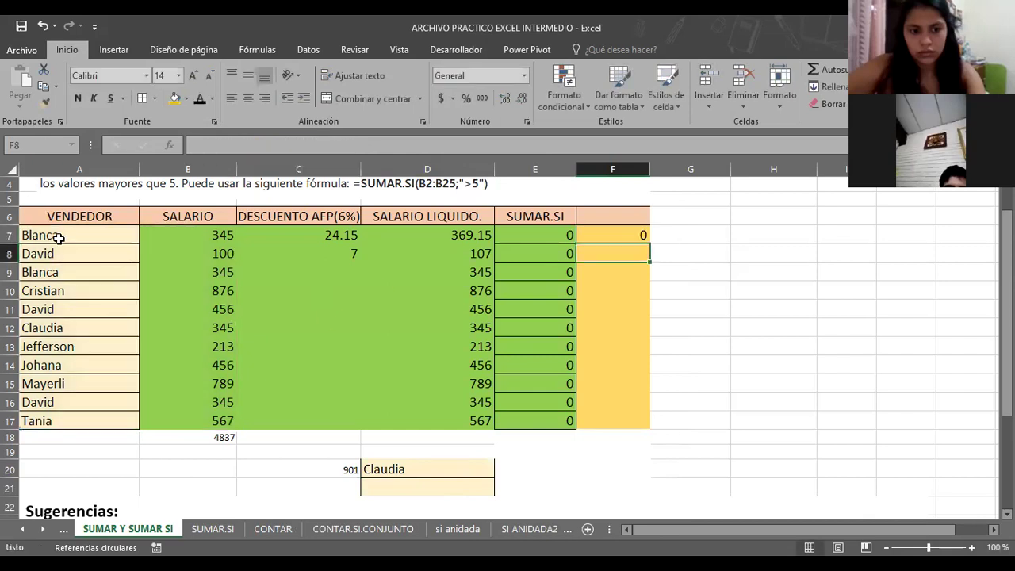
{"action": "left_click", "coordinate": [59, 238]}
{"action": "left_click", "coordinate": [64, 330]}
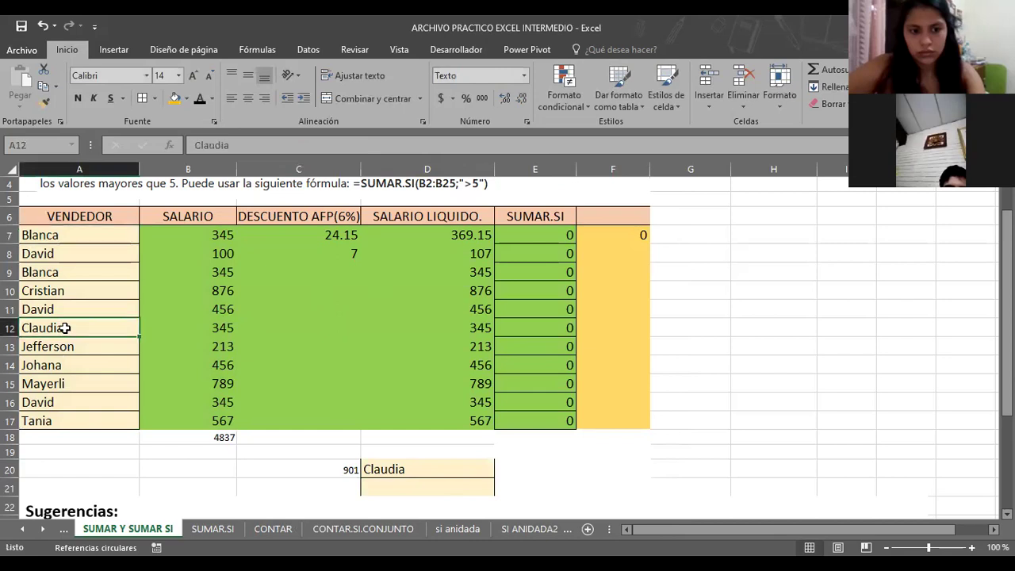
{"action": "right_click", "coordinate": [65, 328]}
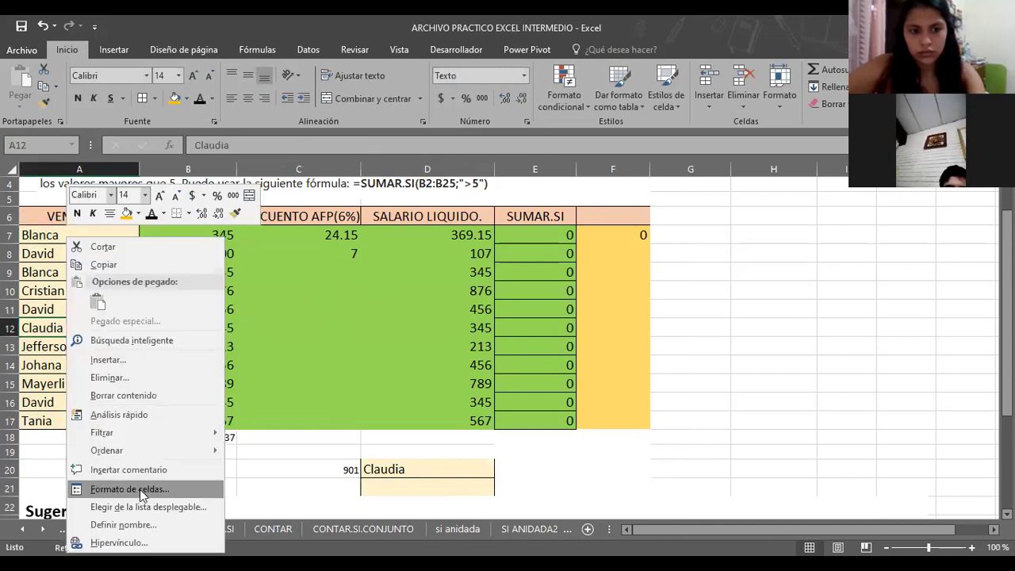
{"action": "left_click", "coordinate": [139, 489]}
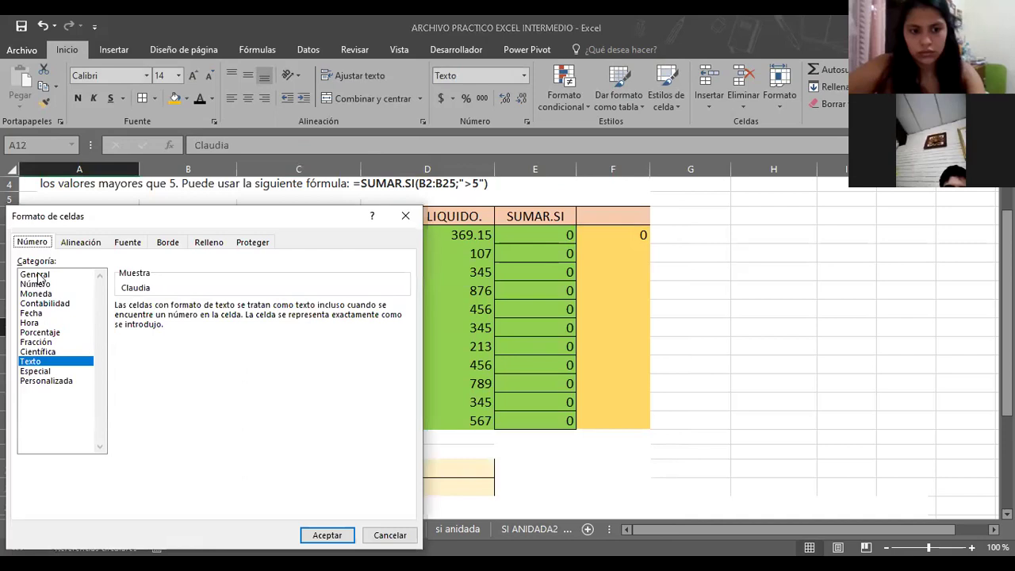
{"action": "left_click", "coordinate": [34, 274]}
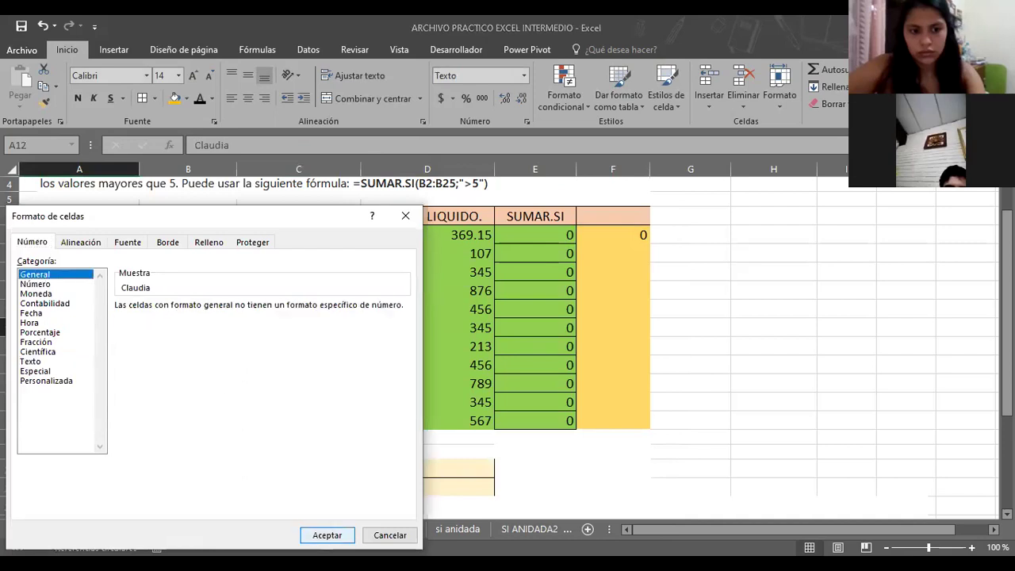
{"action": "left_click", "coordinate": [334, 533]}
{"action": "left_click", "coordinate": [54, 402]}
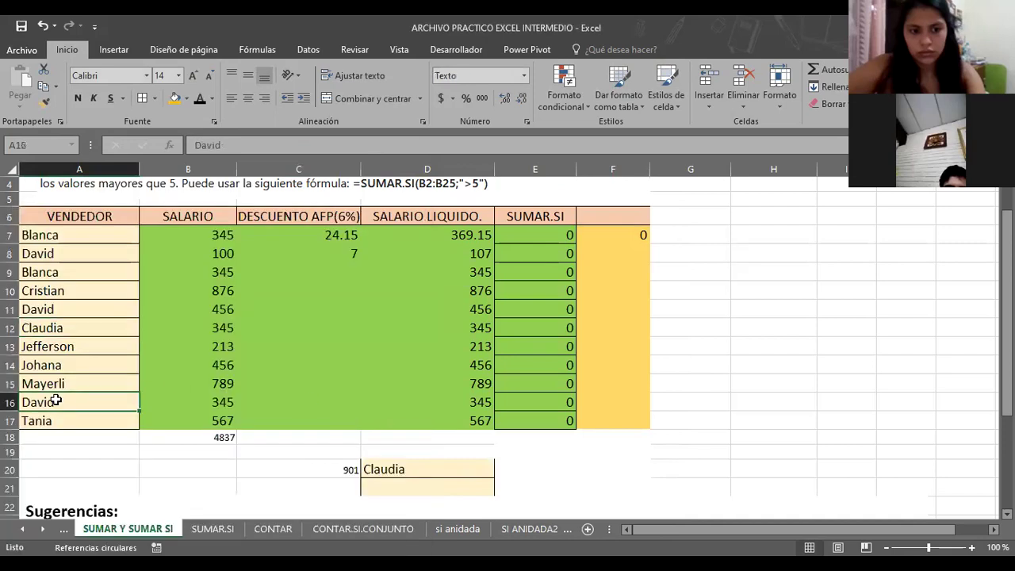
{"action": "type", "text": "Claudia"}
{"action": "key", "text": "Return"}
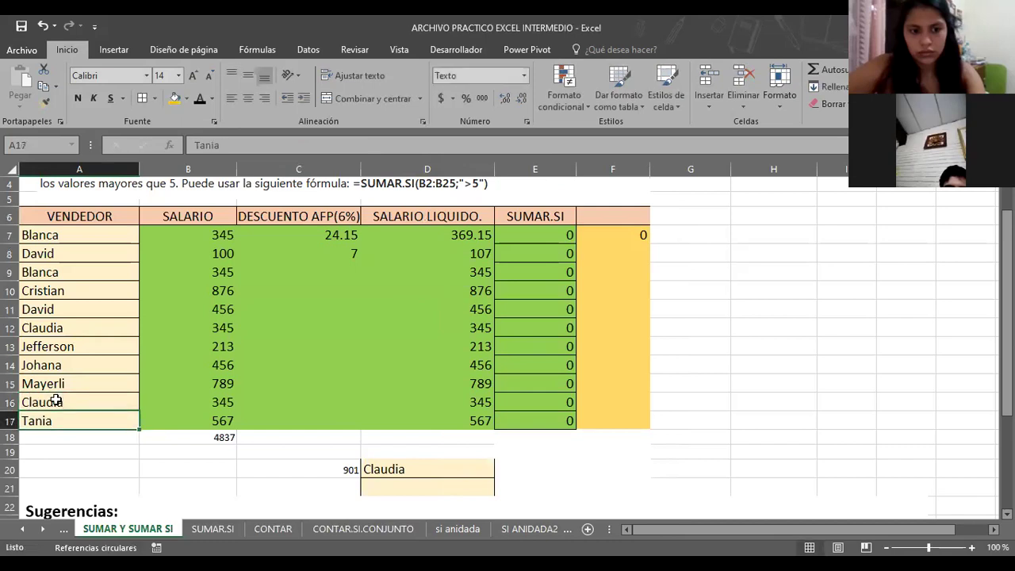
{"action": "key", "text": "Up"}
{"action": "key", "text": "Up"}
{"action": "key", "text": "Up"}
{"action": "key", "text": "Up"}
{"action": "key", "text": "Up"}
{"action": "key", "text": "Up"}
{"action": "key", "text": "Up"}
{"action": "type", "text": "claudia"}
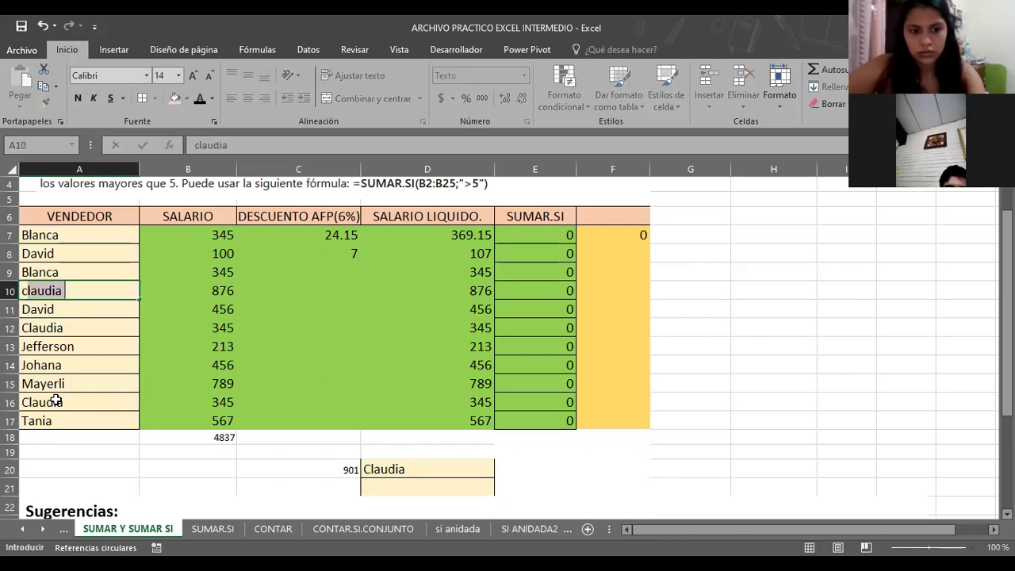
{"action": "key", "text": "Return"}
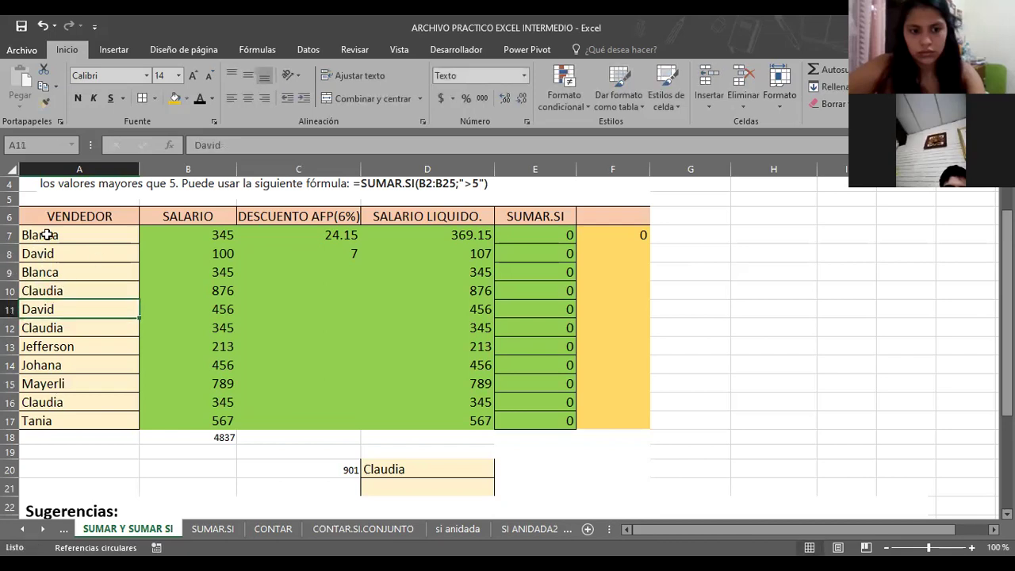
{"action": "left_click", "coordinate": [47, 235]}
{"action": "type", "text": "c"}
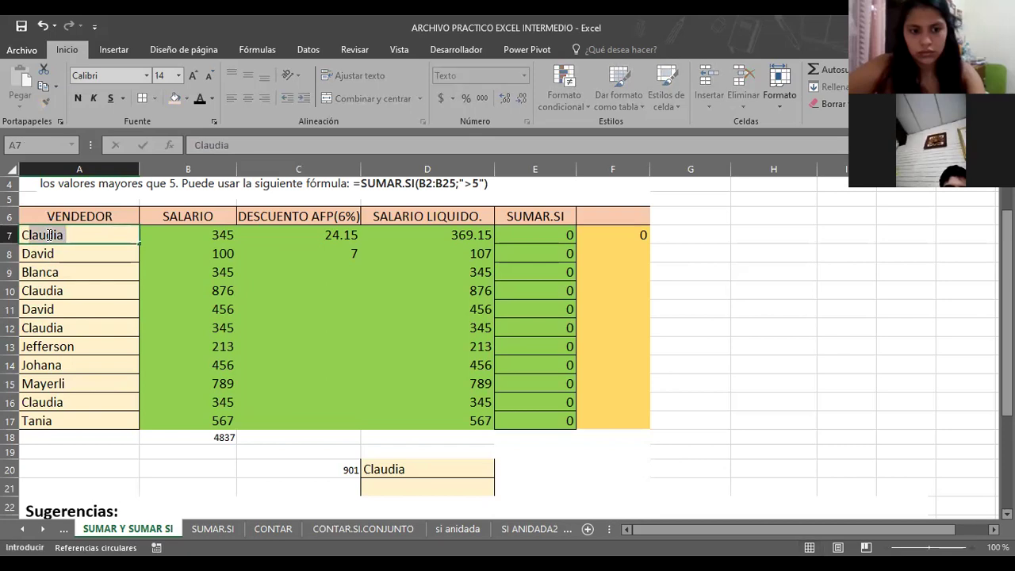
{"action": "key", "text": "Return"}
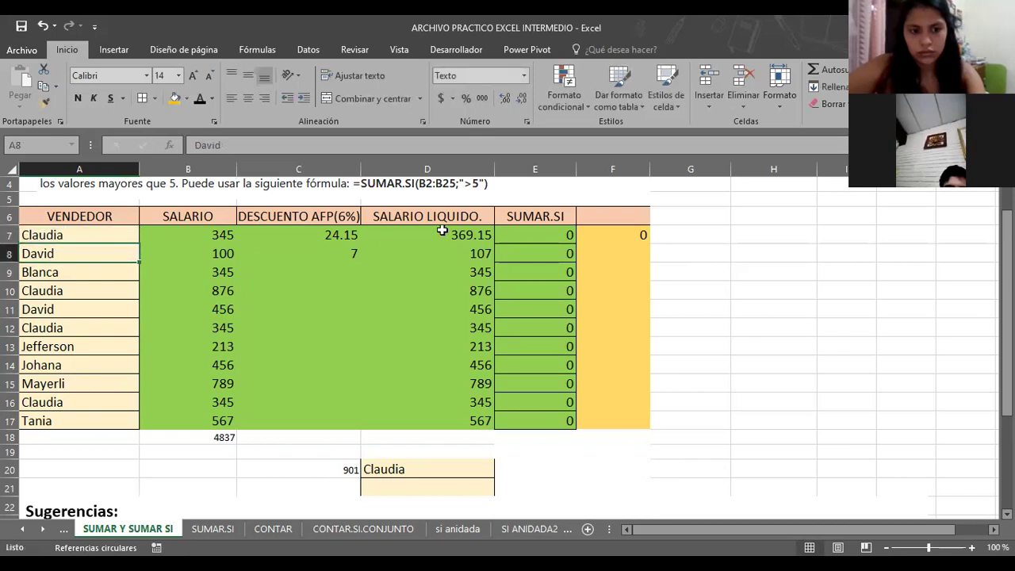
{"action": "left_click", "coordinate": [626, 230]}
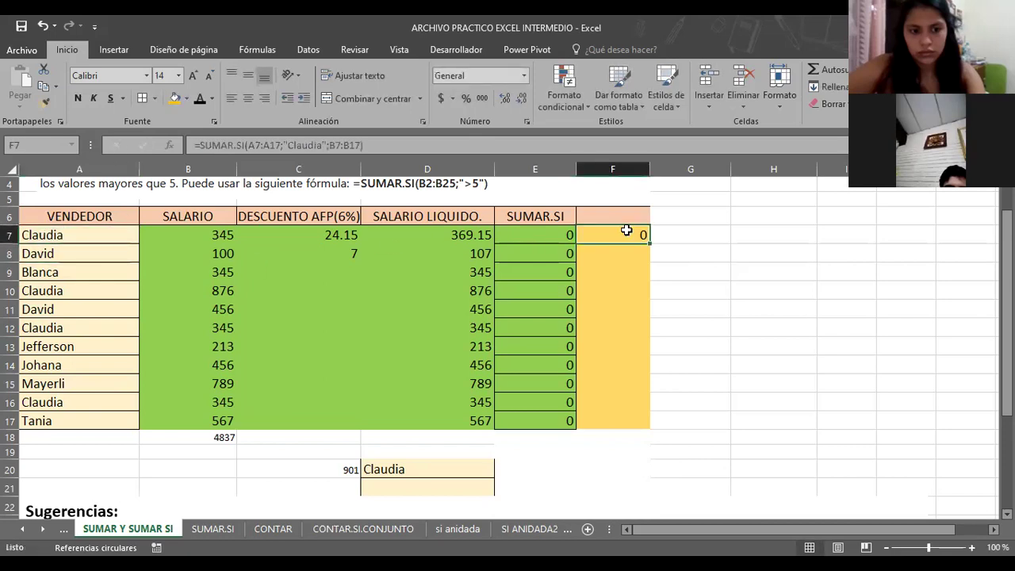
{"action": "left_click", "coordinate": [61, 238]}
{"action": "double_click", "coordinate": [62, 236]}
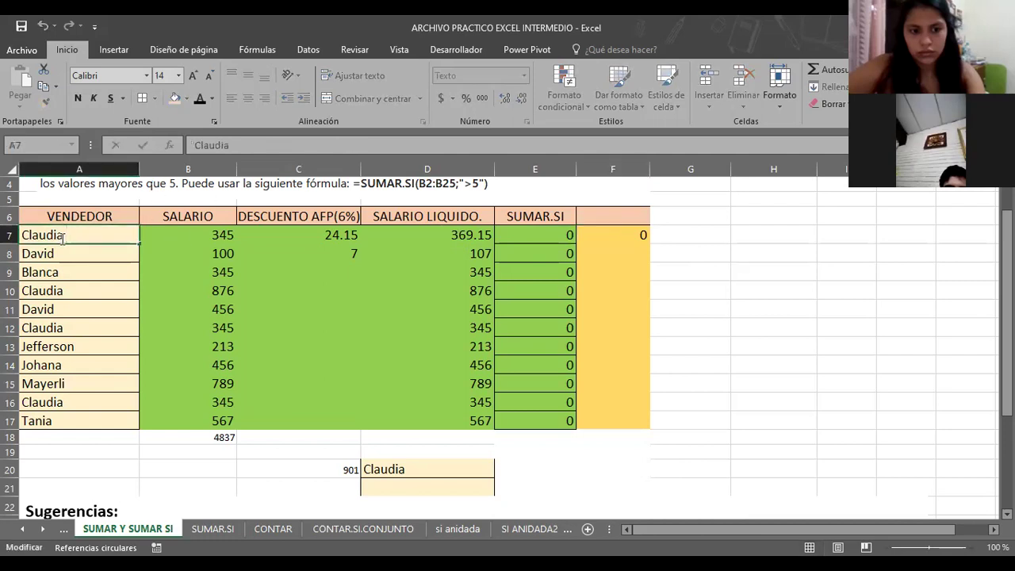
{"action": "key", "text": "Left"}
{"action": "key", "text": "Left"}
{"action": "key", "text": "Left"}
{"action": "key", "text": "Left"}
{"action": "key", "text": "Left"}
{"action": "key", "text": "Left"}
{"action": "key", "text": "Return"}
{"action": "key", "text": "Return"}
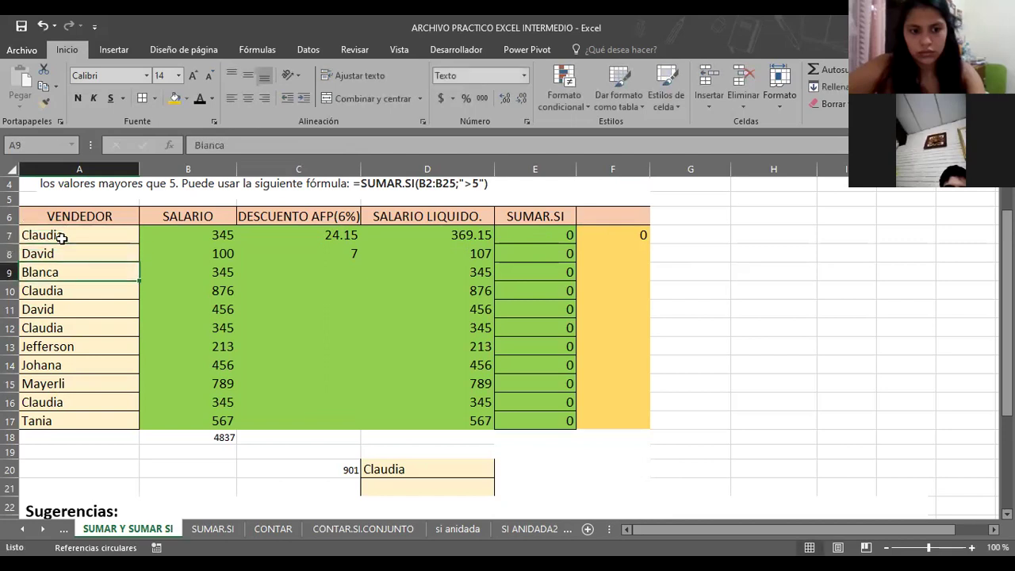
{"action": "key", "text": "Up"}
{"action": "key", "text": "F2"}
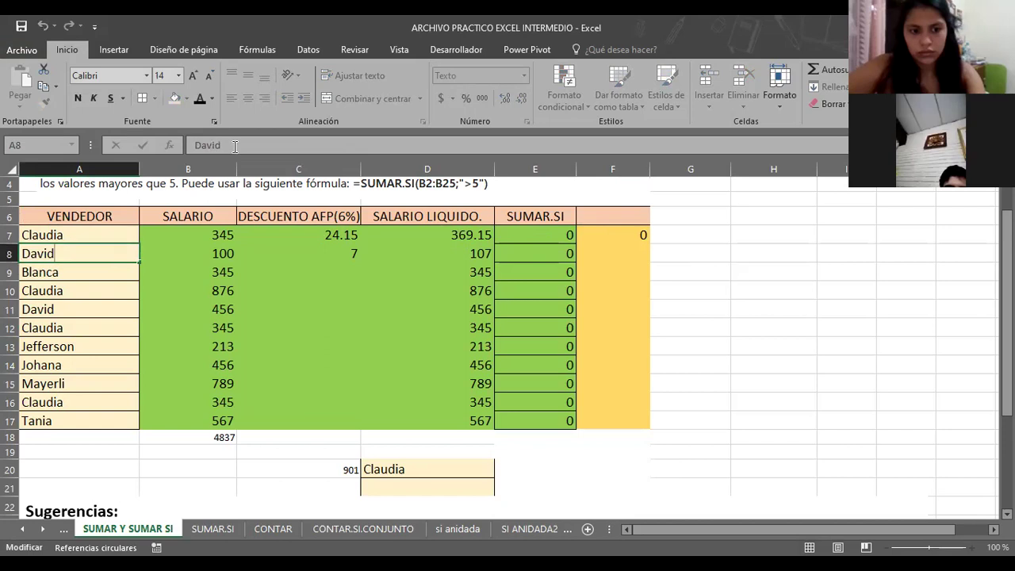
{"action": "left_click", "coordinate": [625, 238]}
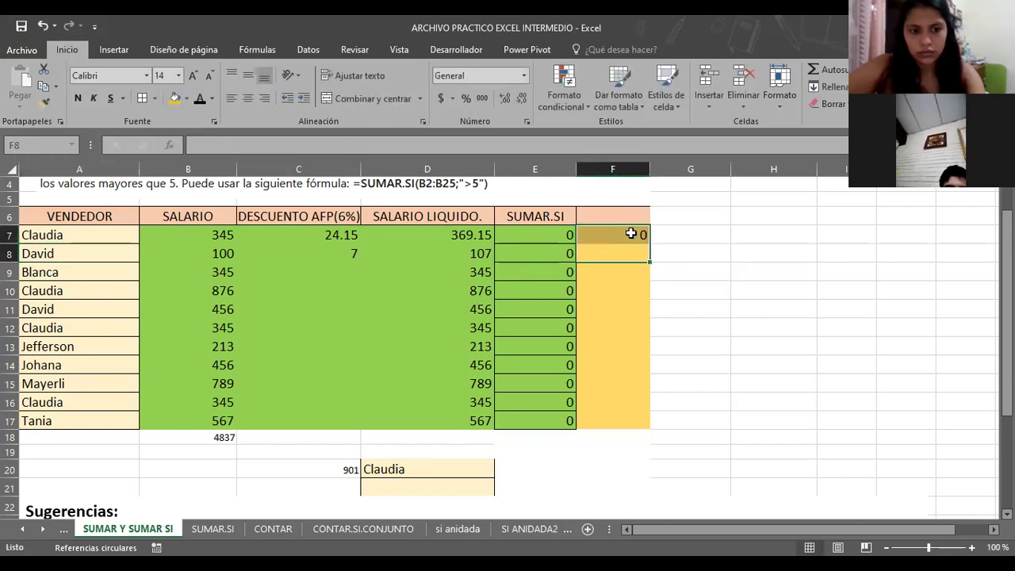
{"action": "left_click", "coordinate": [702, 233]}
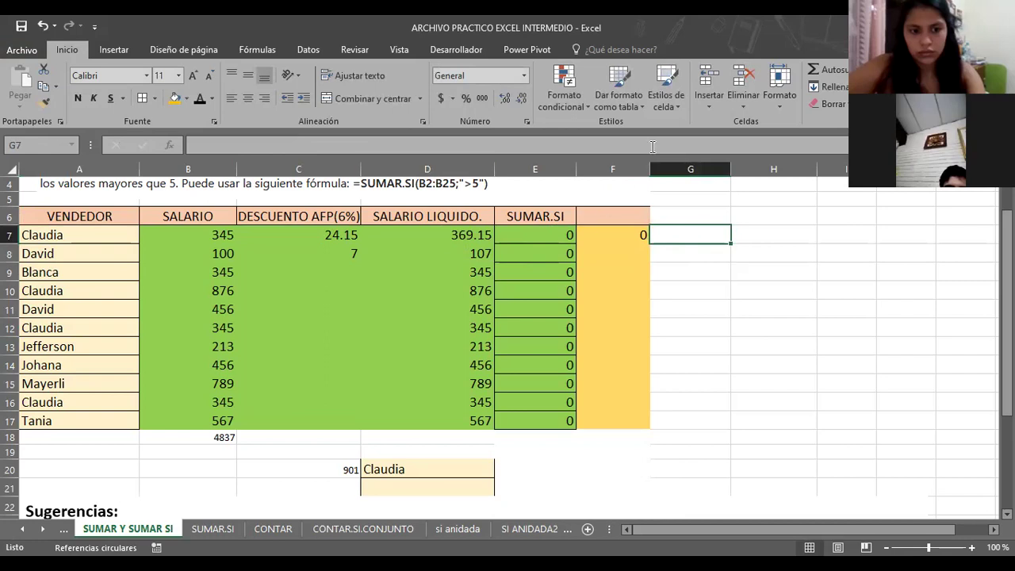
- Start a SUMAR.SI entry in G7, then clear the unfinished attempt
{"action": "type", "text": "sumar"}
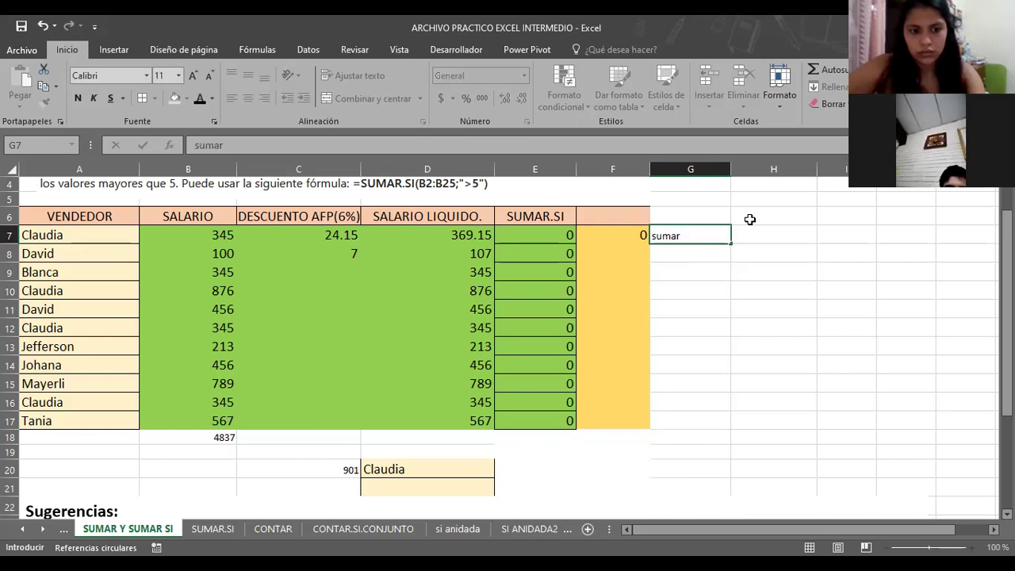
{"action": "key", "text": "BackSpace"}
{"action": "key", "text": "BackSpace"}
{"action": "key", "text": "BackSpace"}
{"action": "key", "text": "BackSpace"}
{"action": "key", "text": "BackSpace"}
{"action": "type", "text": "SUMAR"}
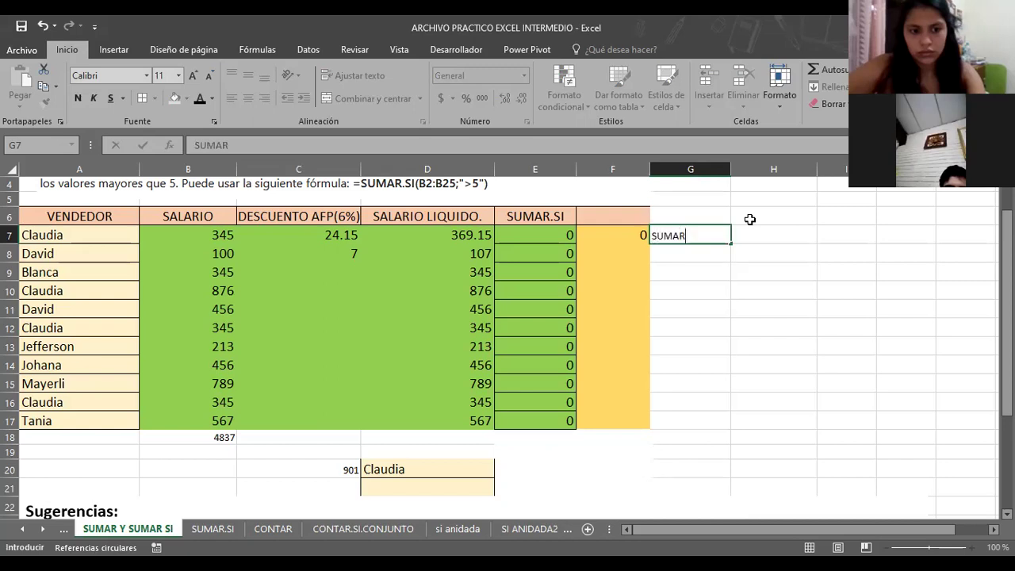
{"action": "type", "text": ".SI("}
{"action": "left_click_drag", "start_coordinate": [68, 233], "coordinate": [61, 418]}
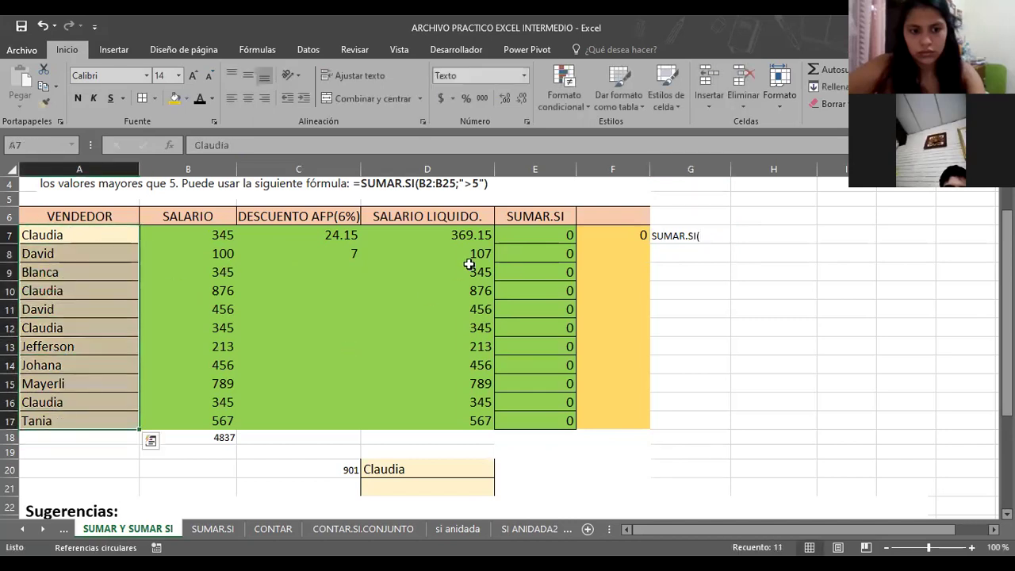
{"action": "left_click", "coordinate": [698, 235]}
{"action": "double_click", "coordinate": [723, 236]}
{"action": "key", "text": "BackSpace"}
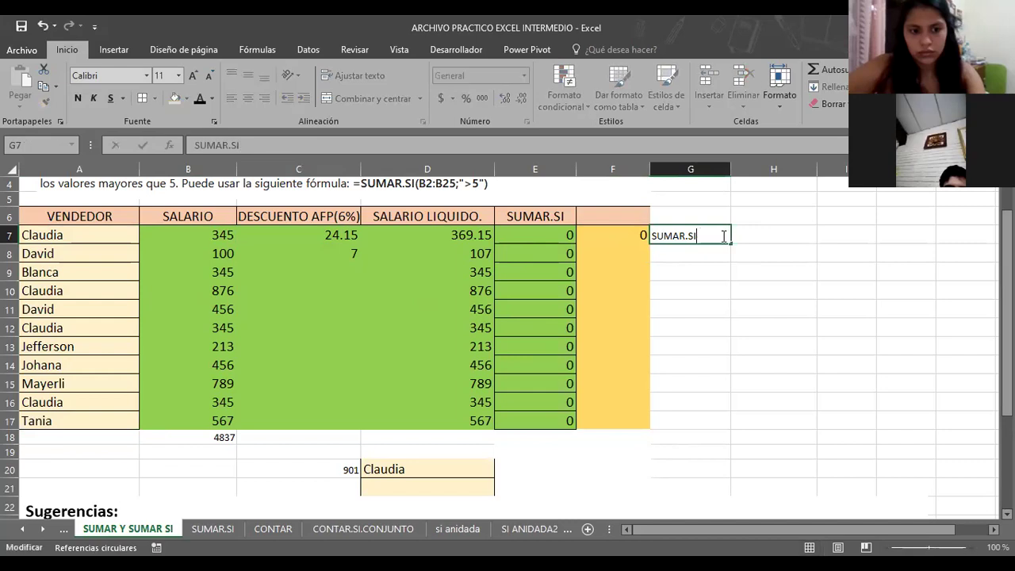
{"action": "key", "text": "BackSpace"}
{"action": "key", "text": "BackSpace"}
{"action": "key", "text": "BackSpace"}
{"action": "key", "text": "BackSpace"}
{"action": "key", "text": "BackSpace"}
{"action": "key", "text": "BackSpace"}
{"action": "key", "text": "BackSpace"}
{"action": "key", "text": "BackSpace"}
- Enter =SUMAR.SI in G7 and set its range argument to A7:A17 in the argument helper
{"action": "type", "text": "="}
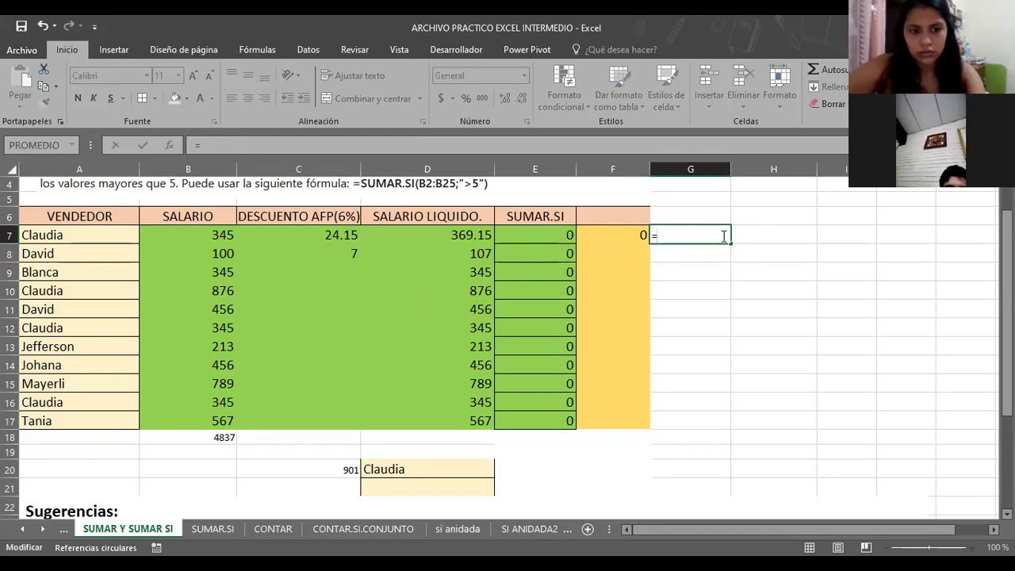
{"action": "type", "text": "SUMAR"}
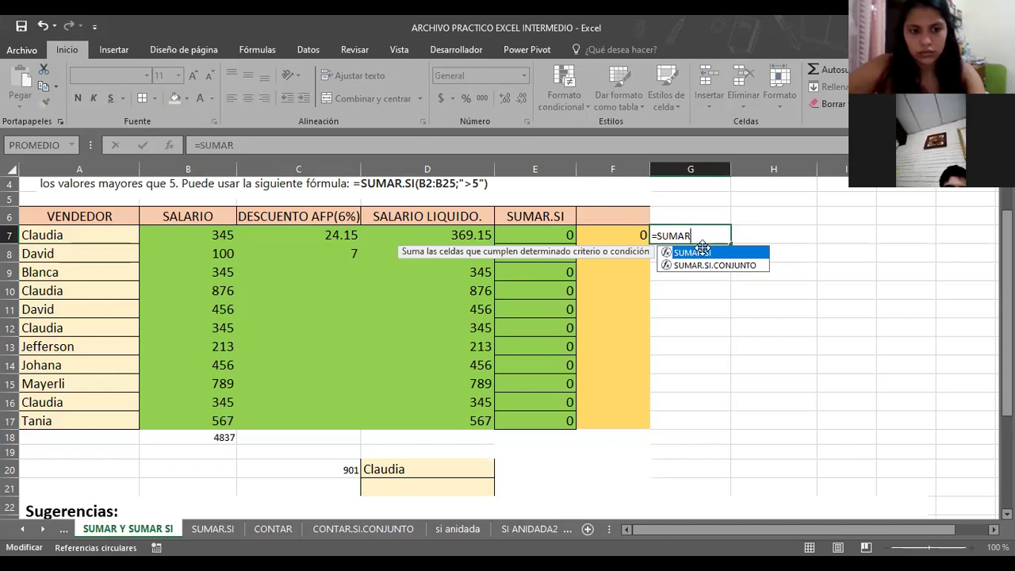
{"action": "double_click", "coordinate": [706, 254]}
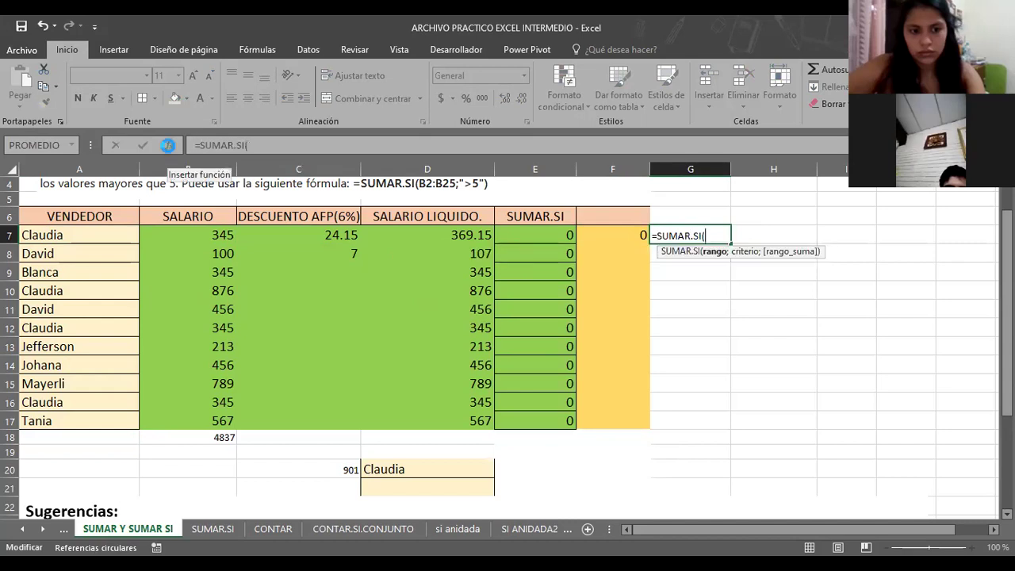
{"action": "left_click", "coordinate": [168, 146]}
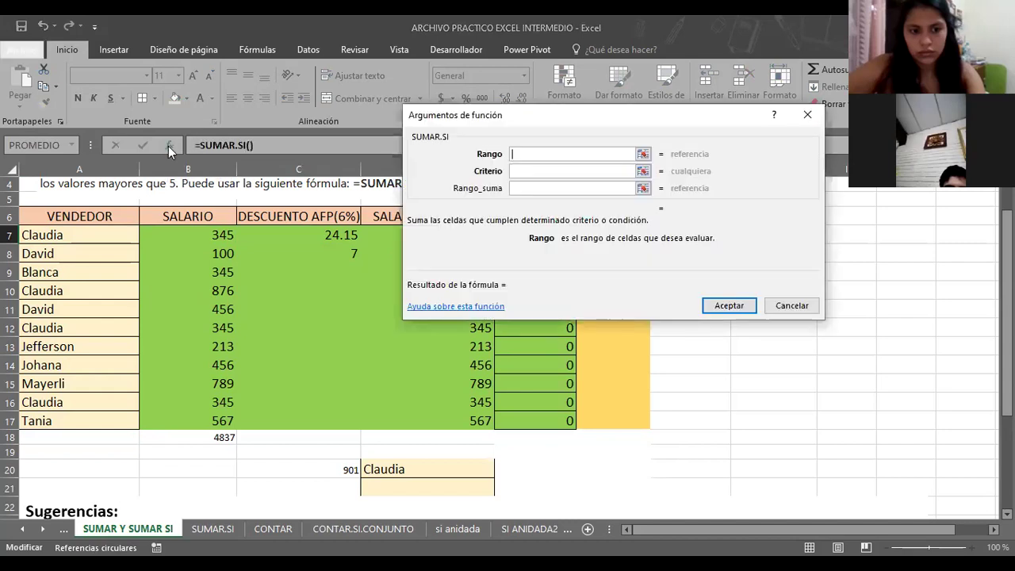
{"action": "left_click", "coordinate": [642, 154]}
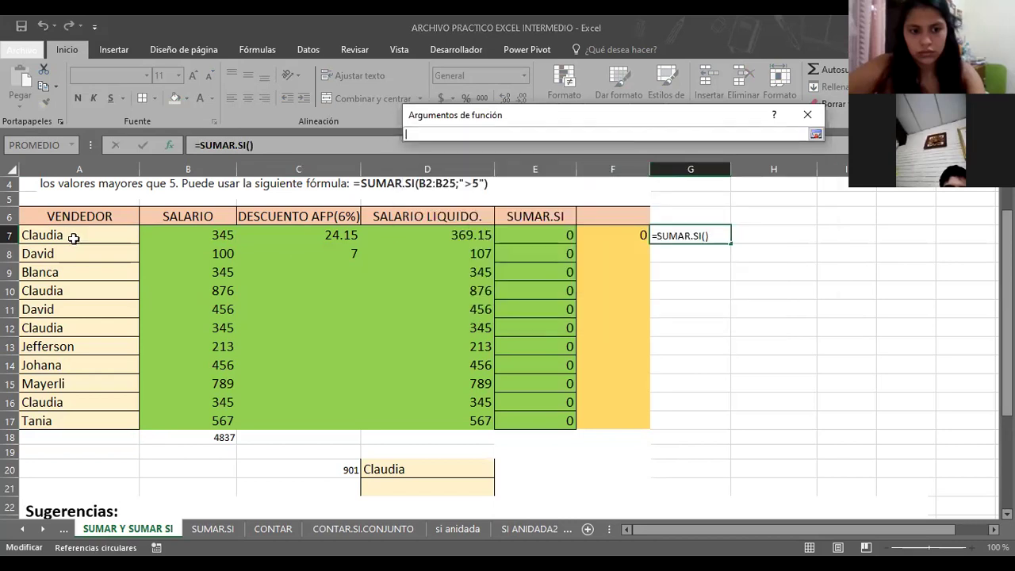
{"action": "left_click_drag", "start_coordinate": [73, 234], "coordinate": [68, 417]}
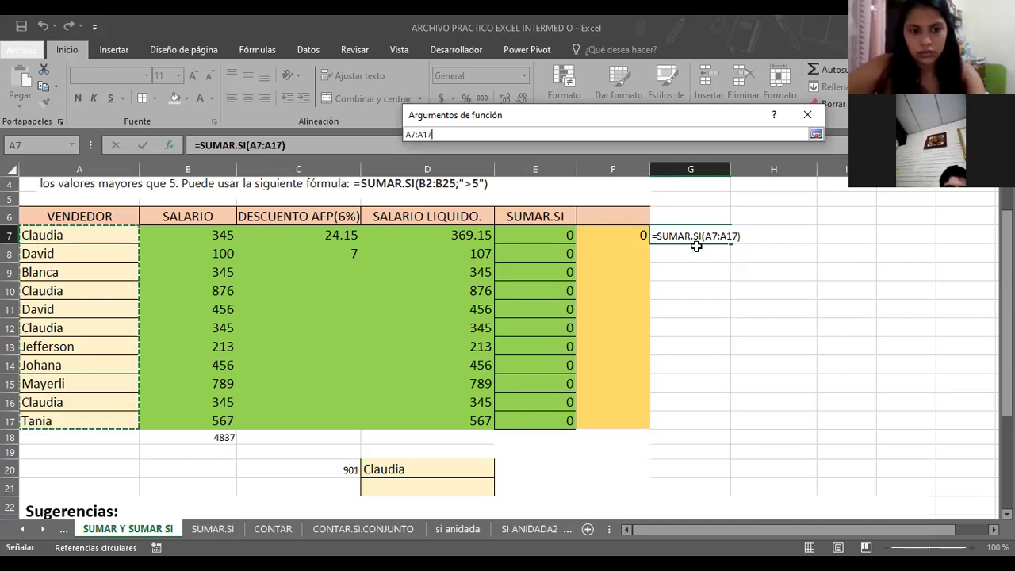
{"action": "left_click", "coordinate": [816, 134]}
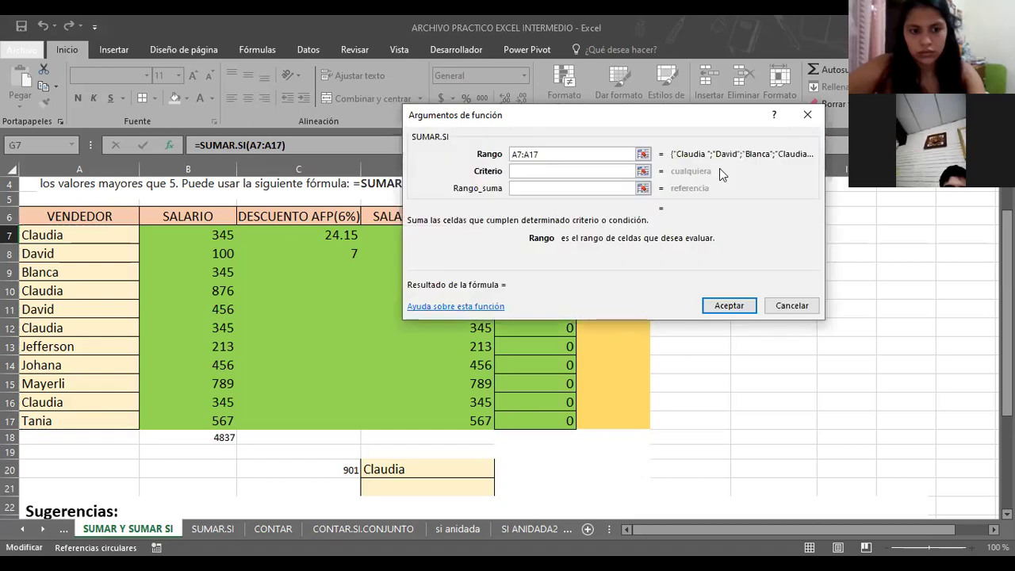
{"action": "left_click", "coordinate": [552, 170]}
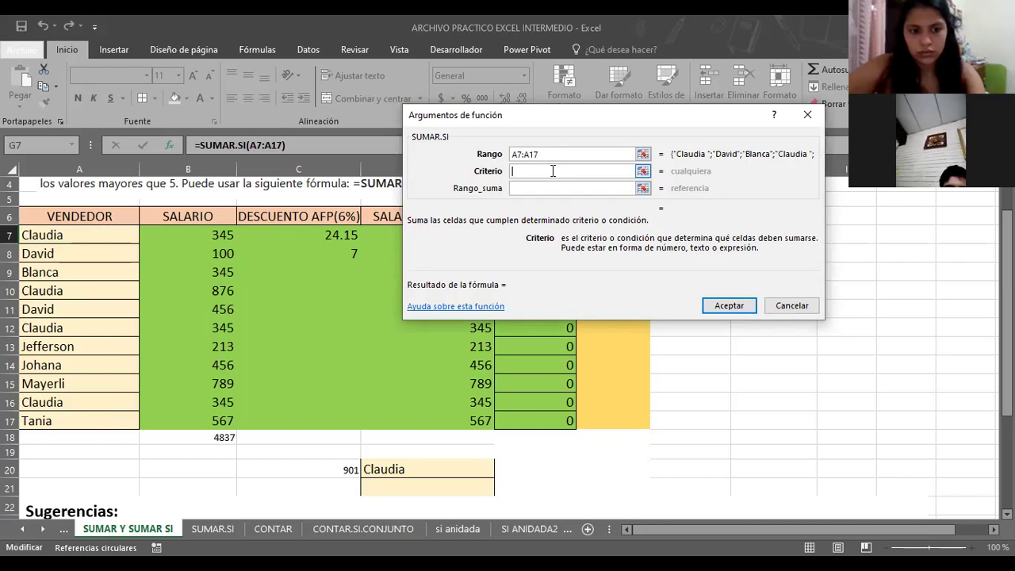
- Set the criterion to Claudia and the sum range to B7:B17, then confirm the formula
{"action": "type", "text": "c"}
{"action": "key", "text": "BackSpace"}
{"action": "type", "text": "Claudia"}
{"action": "left_click", "coordinate": [539, 189]}
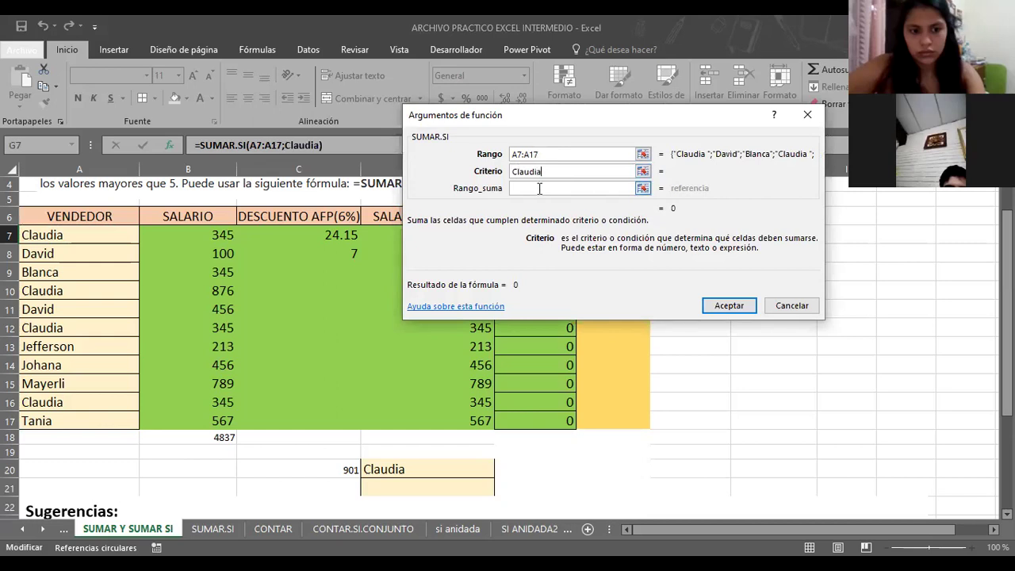
{"action": "left_click", "coordinate": [644, 191]}
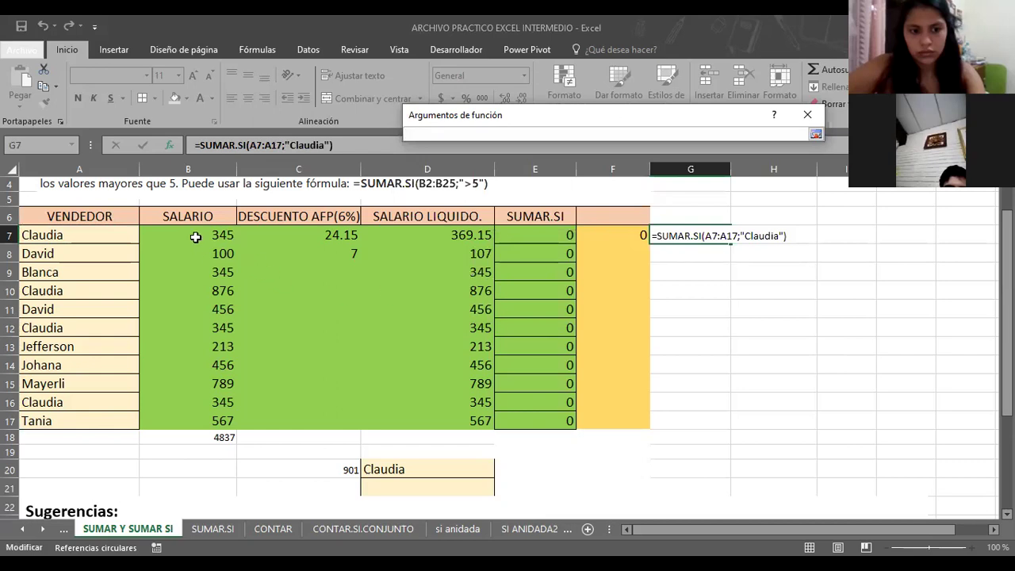
{"action": "left_click_drag", "start_coordinate": [197, 234], "coordinate": [195, 414]}
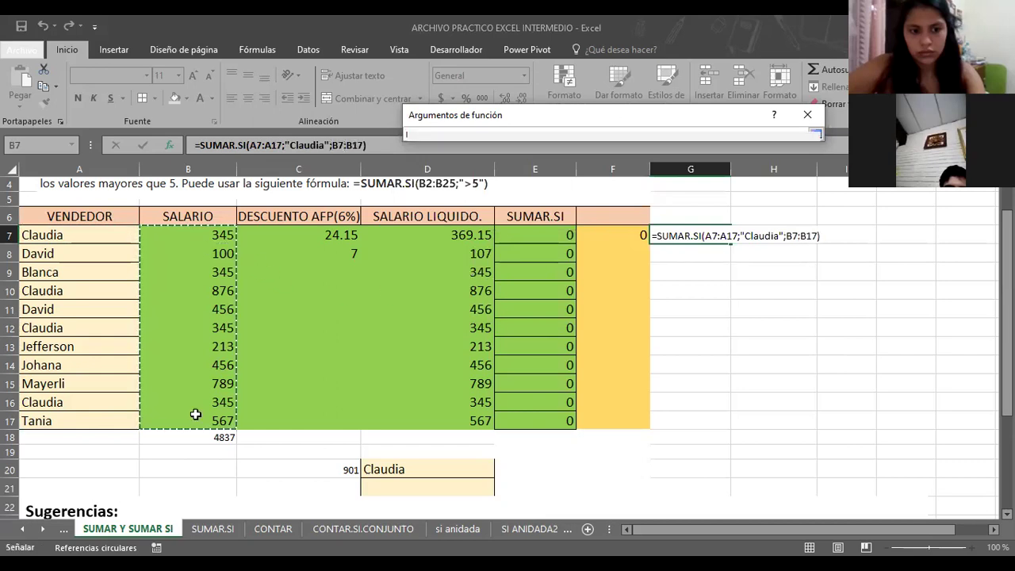
{"action": "key", "text": "Return"}
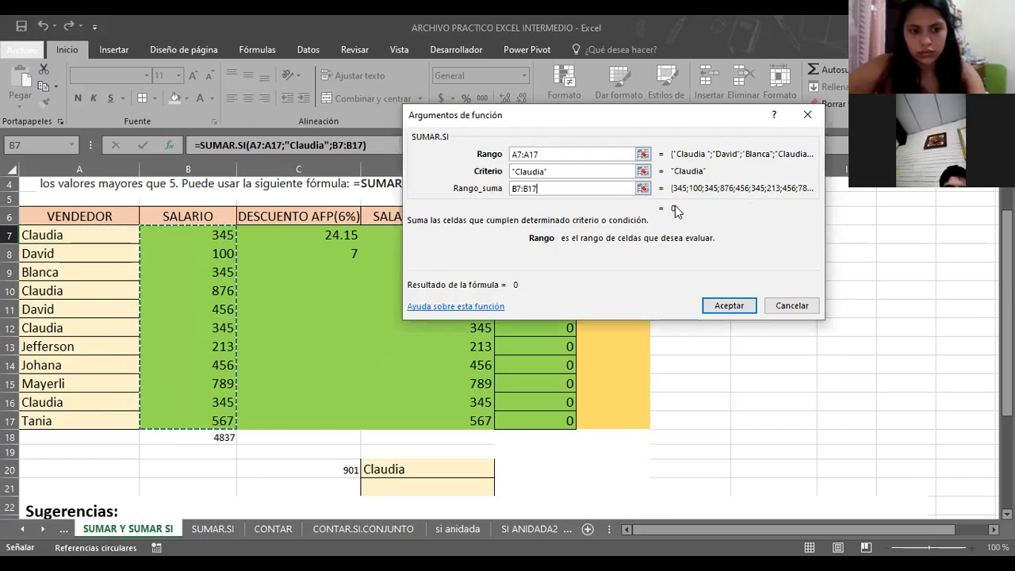
{"action": "left_click", "coordinate": [719, 307]}
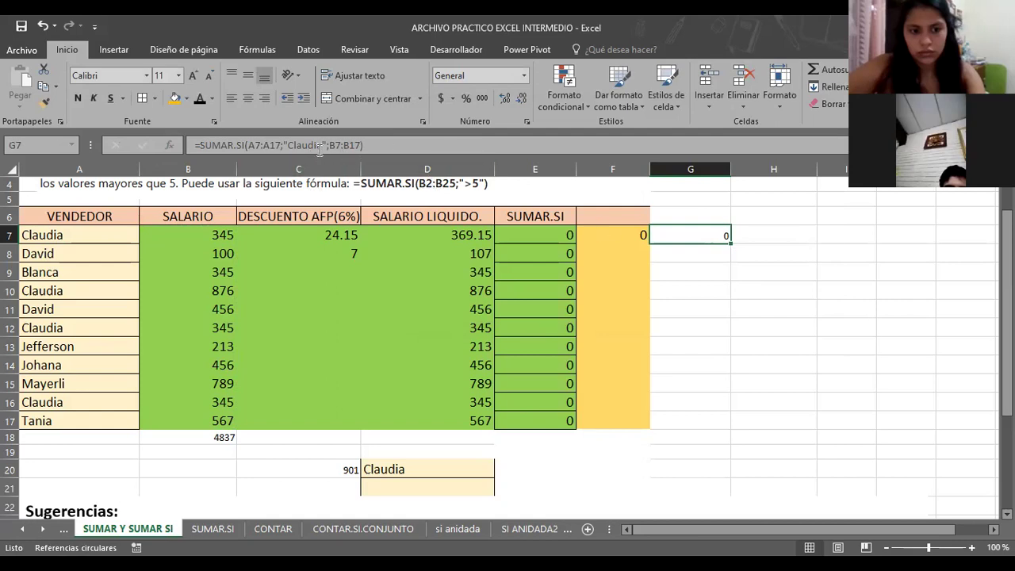
- Replace G7's criterion "Claudia" with "Mayerli"; the result stays 0
{"action": "left_click", "coordinate": [321, 147]}
{"action": "key", "text": "BackSpace"}
{"action": "key", "text": "BackSpace"}
{"action": "key", "text": "BackSpace"}
{"action": "key", "text": "BackSpace"}
{"action": "key", "text": "BackSpace"}
{"action": "key", "text": "BackSpace"}
{"action": "key", "text": "BackSpace"}
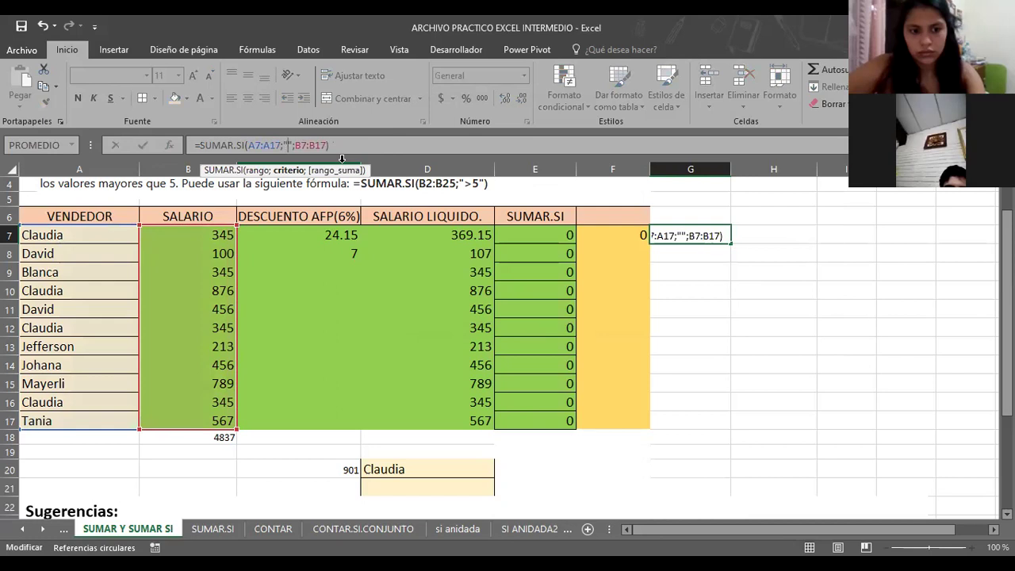
{"action": "type", "text": "Maye"}
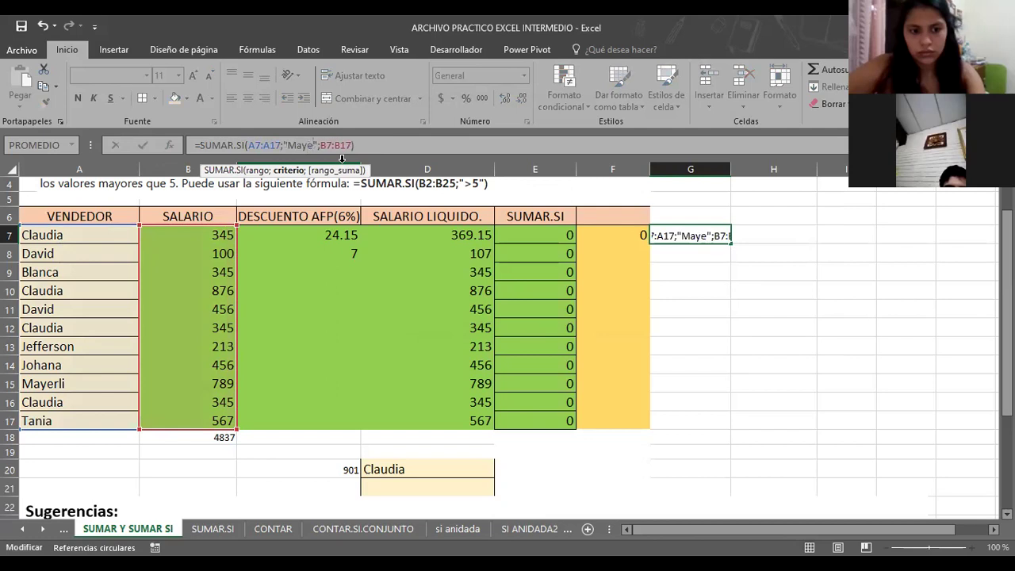
{"action": "type", "text": "rli"}
{"action": "key", "text": "Return"}
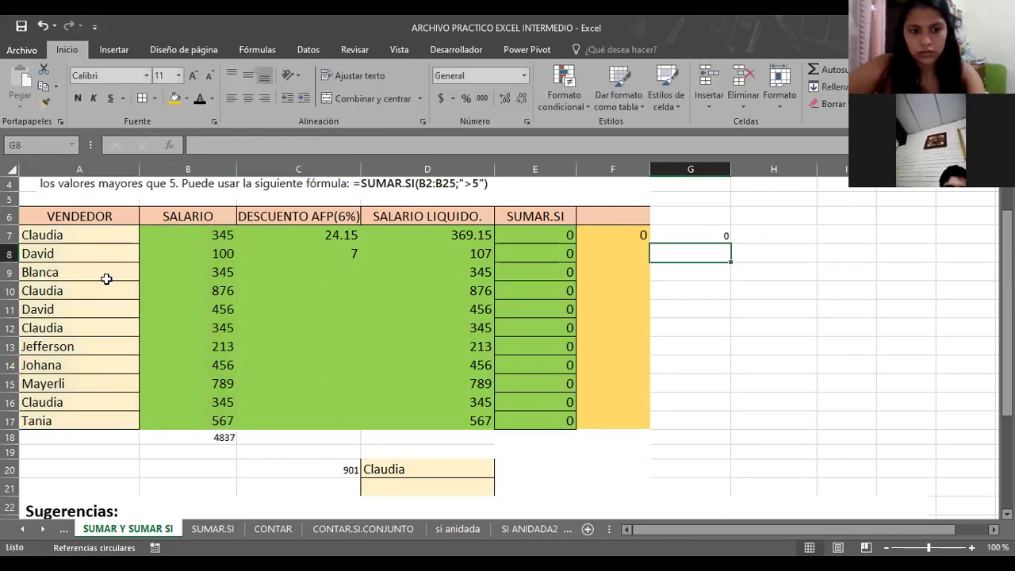
{"action": "left_click", "coordinate": [702, 232]}
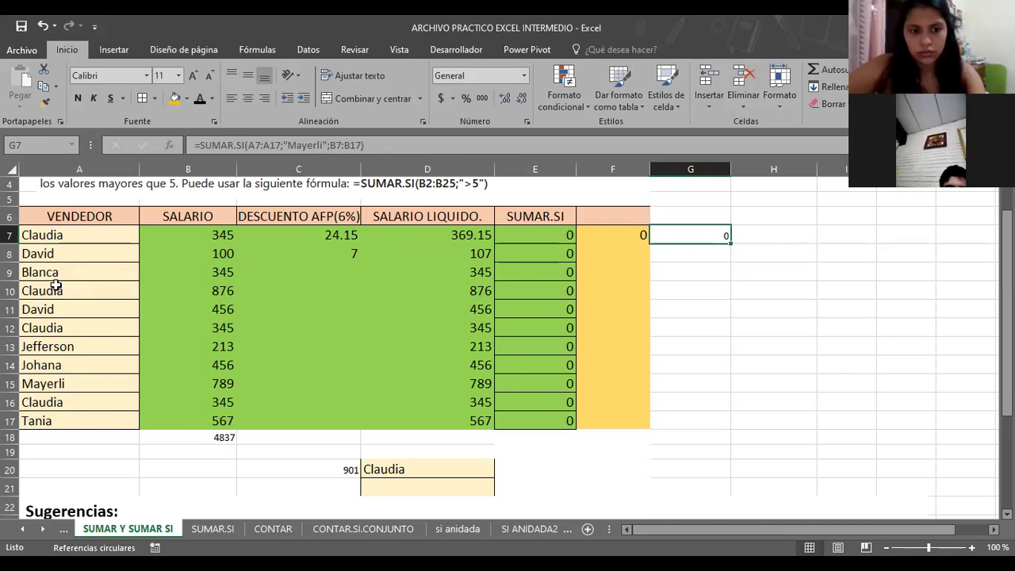
- Inspect the Mayerli cell's number format, Texto, without changing it
{"action": "left_click", "coordinate": [50, 255]}
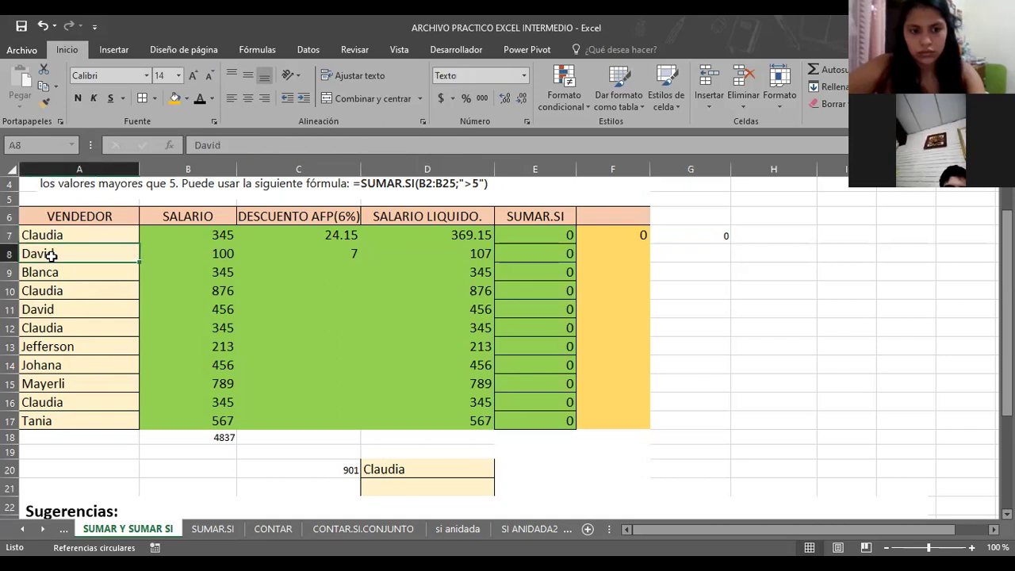
{"action": "left_click", "coordinate": [84, 385]}
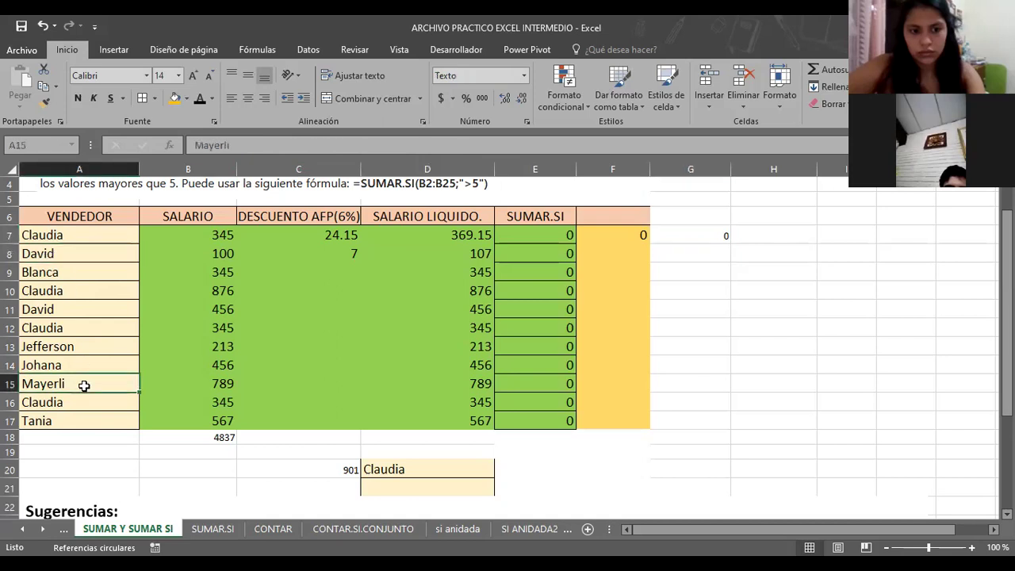
{"action": "right_click", "coordinate": [85, 386]}
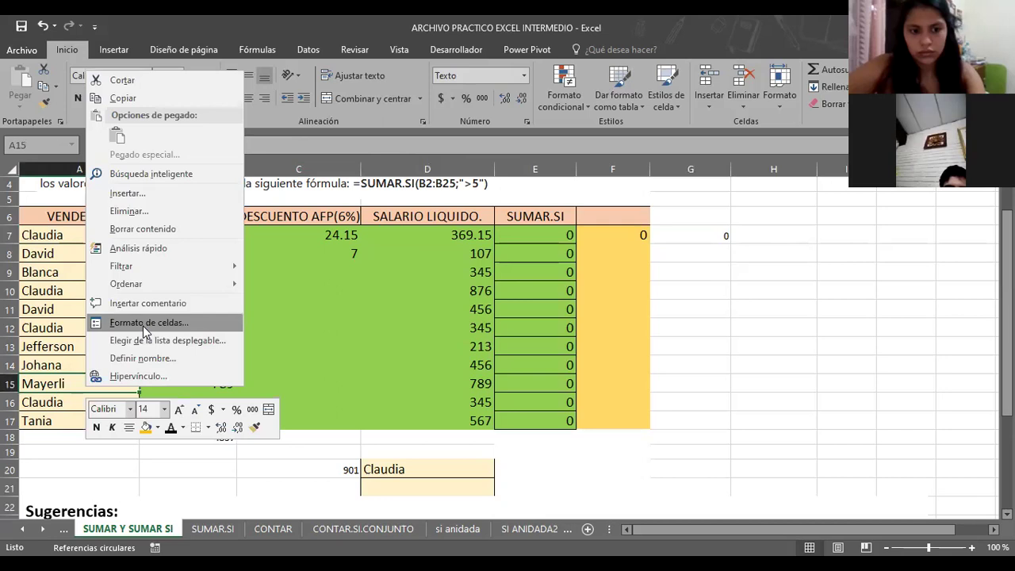
{"action": "left_click", "coordinate": [147, 322]}
{"action": "left_click", "coordinate": [37, 302]}
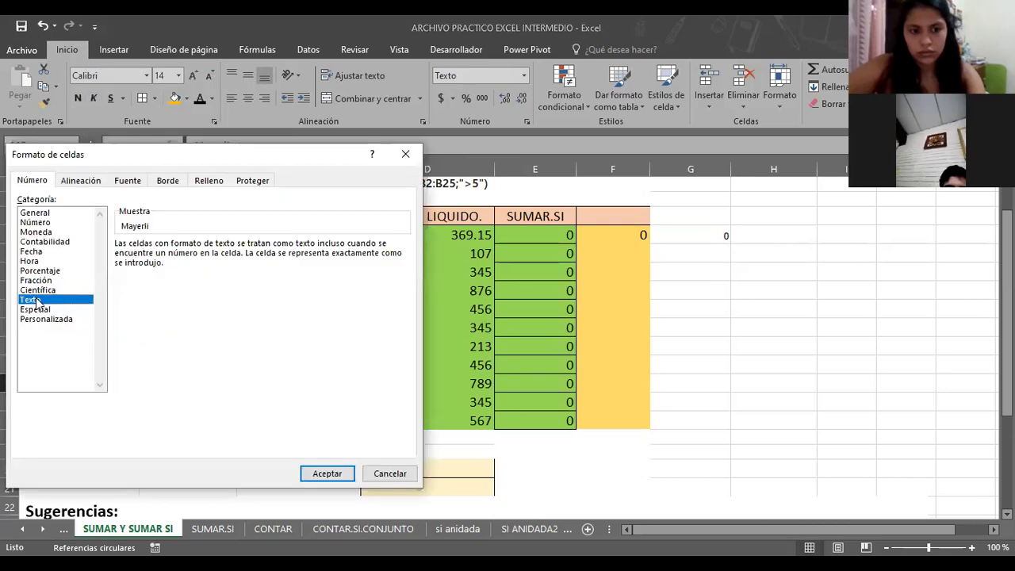
{"action": "key", "text": "Return"}
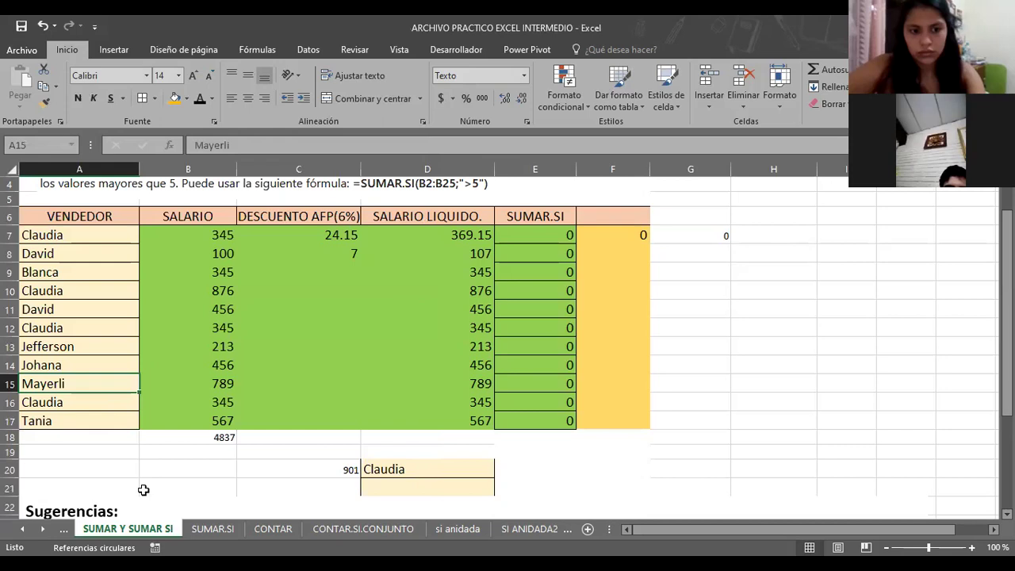
- Apply Text format to the seller names in A7:A17
{"action": "left_click", "coordinate": [144, 487]}
{"action": "left_click", "coordinate": [49, 235]}
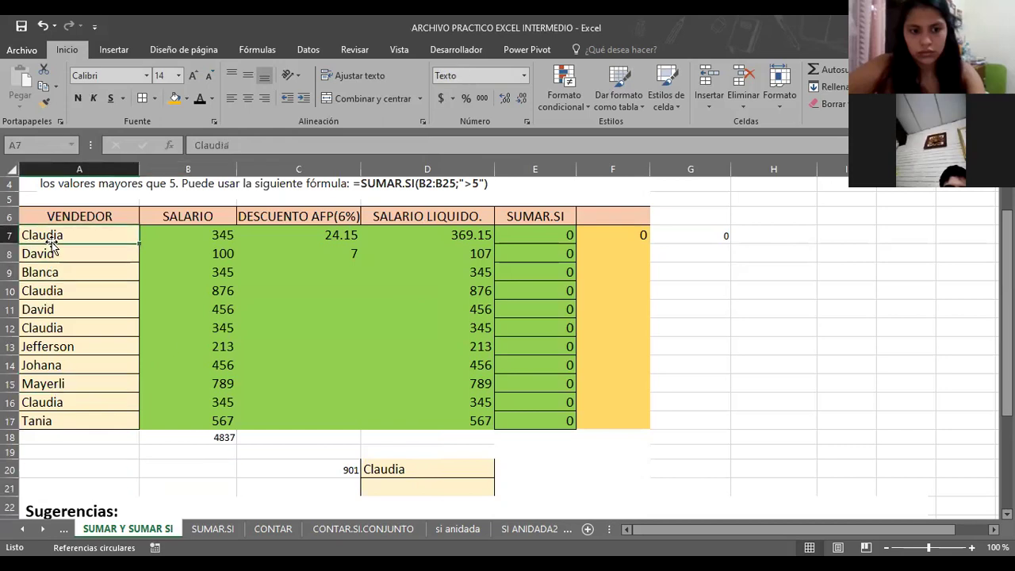
{"action": "left_click", "coordinate": [64, 272]}
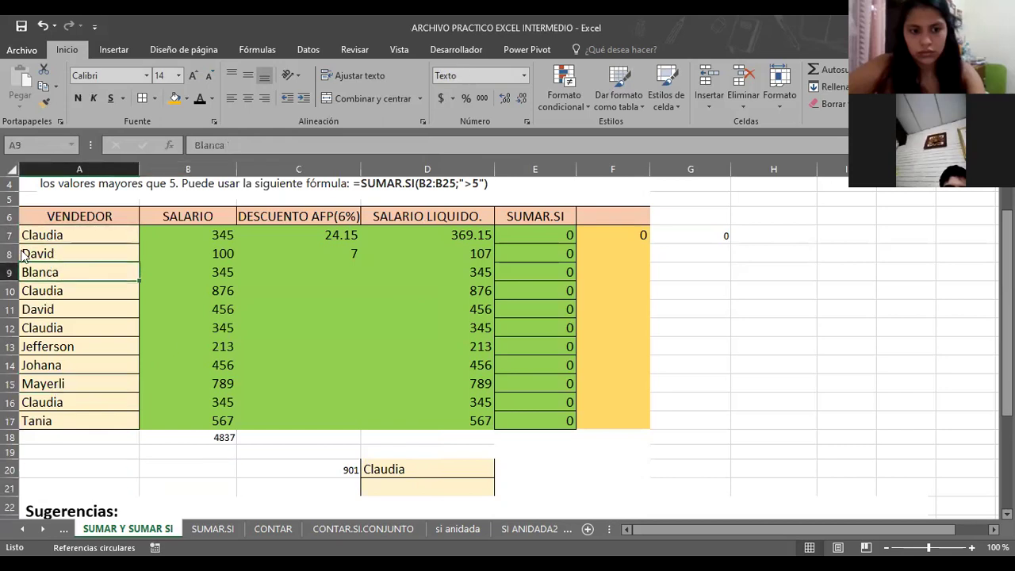
{"action": "left_click_drag", "start_coordinate": [34, 236], "coordinate": [49, 421]}
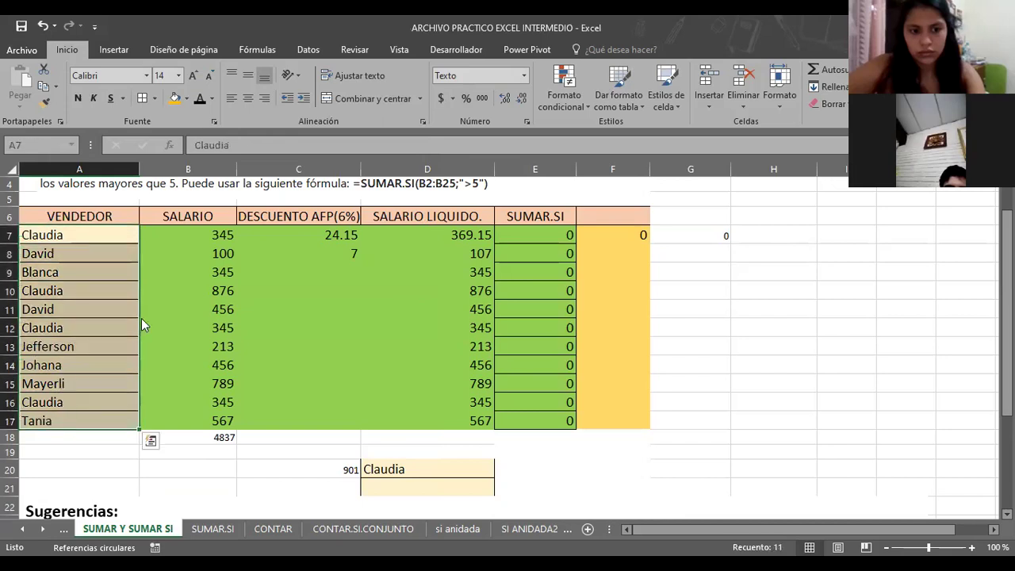
{"action": "key", "text": "ctrl+1"}
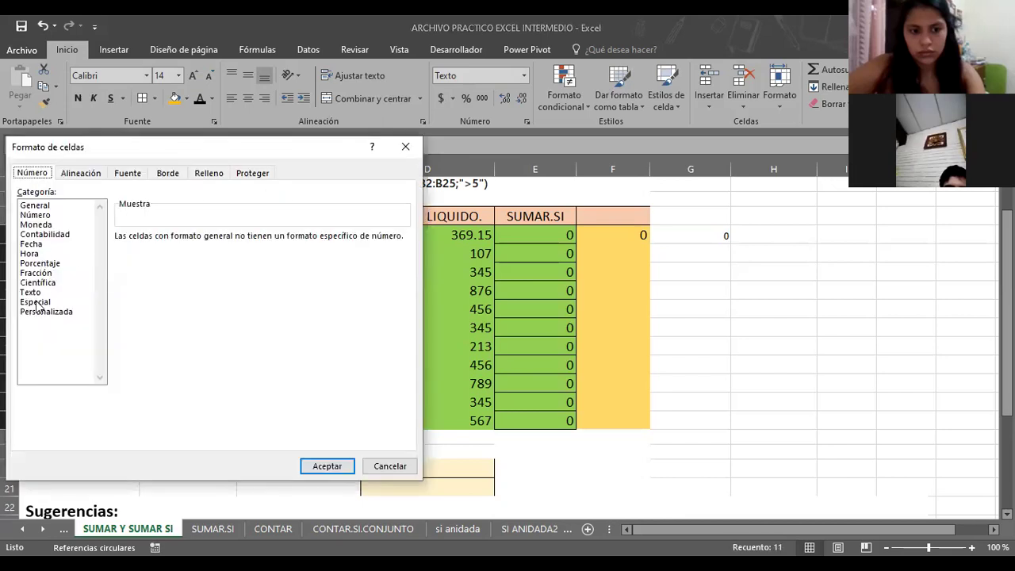
{"action": "left_click", "coordinate": [32, 293]}
{"action": "left_click", "coordinate": [326, 466]}
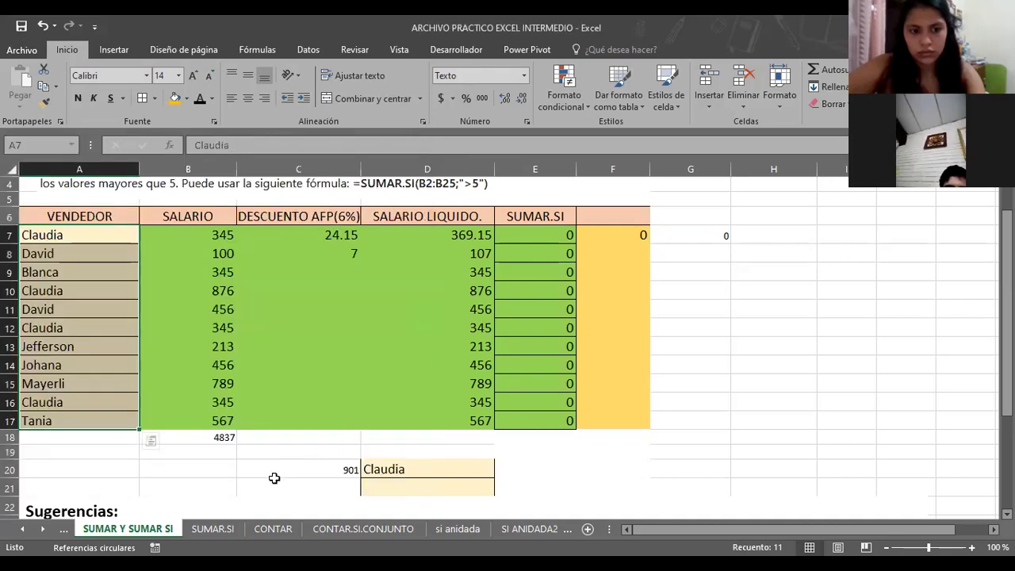
{"action": "left_click", "coordinate": [91, 466]}
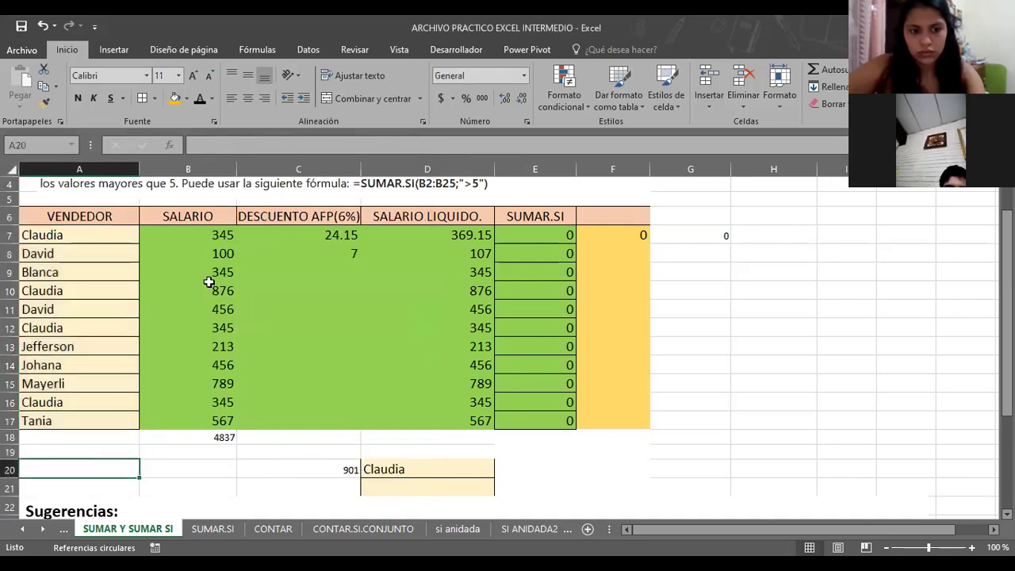
- Format the salaries B7:B17 as Currency with 2 decimals, e.g. 345.00 $
{"action": "left_click", "coordinate": [188, 236]}
{"action": "left_click_drag", "start_coordinate": [188, 236], "coordinate": [197, 398]}
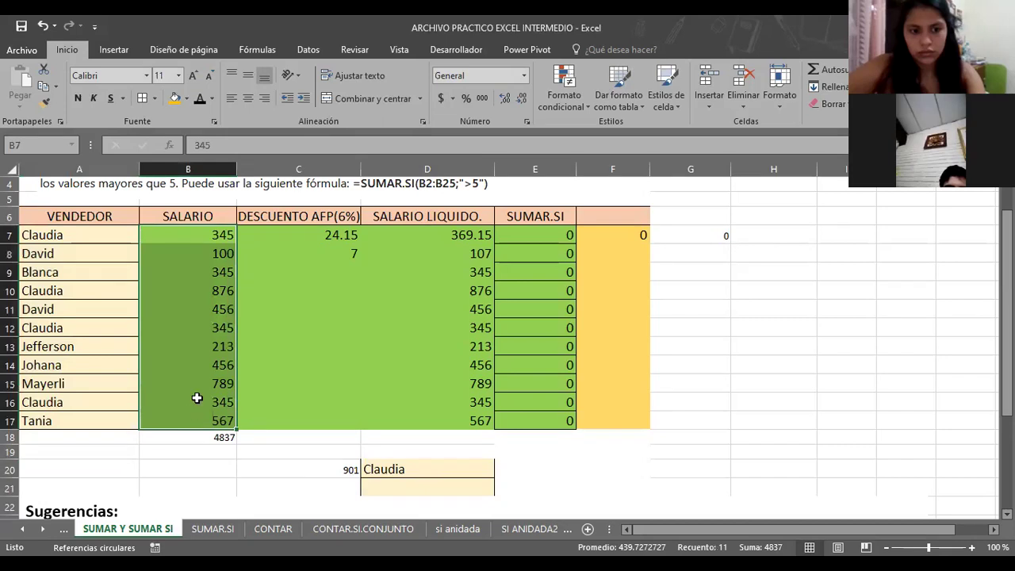
{"action": "right_click", "coordinate": [196, 398]}
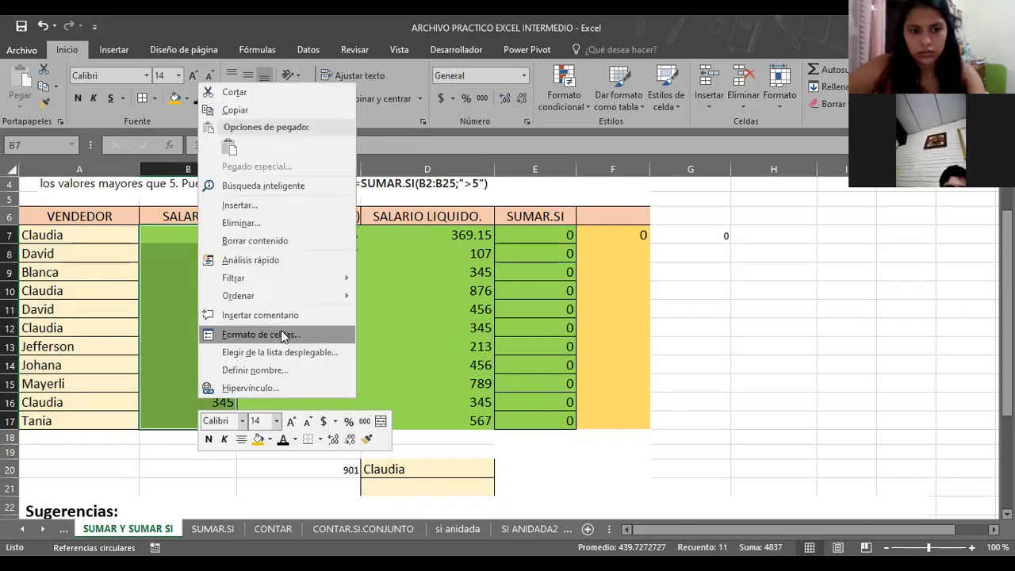
{"action": "left_click", "coordinate": [284, 336]}
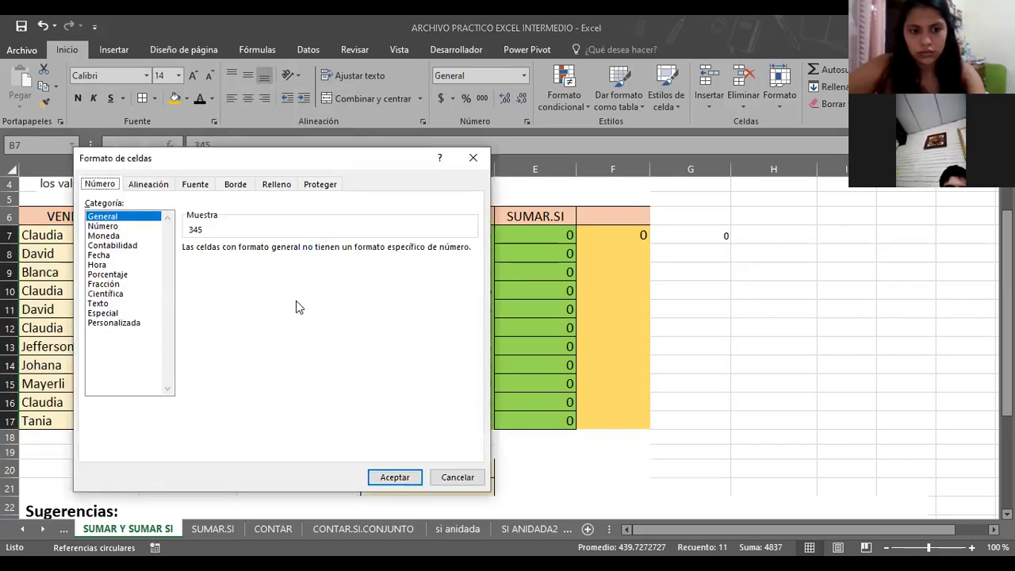
{"action": "left_click", "coordinate": [104, 236]}
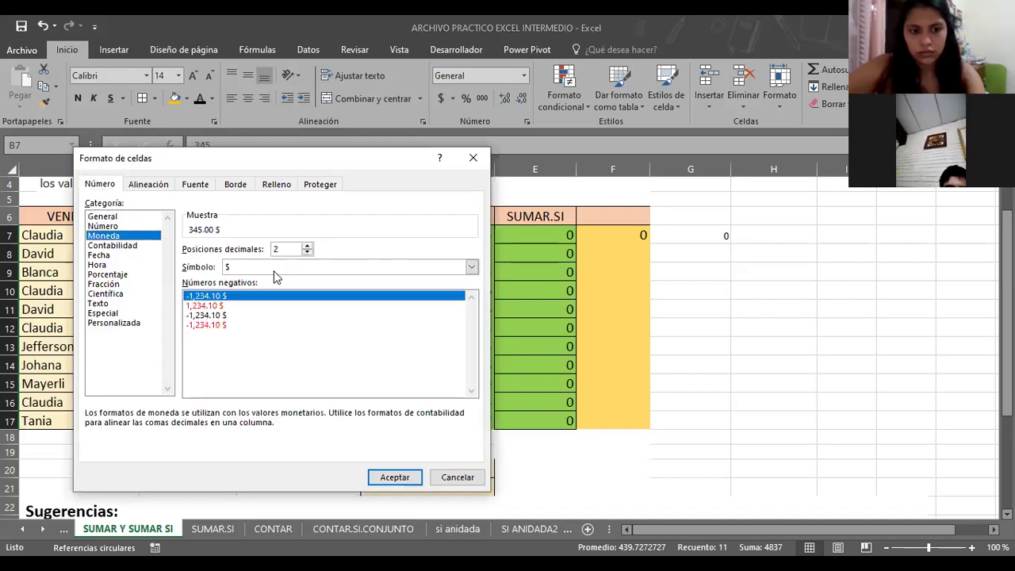
{"action": "left_click", "coordinate": [472, 267]}
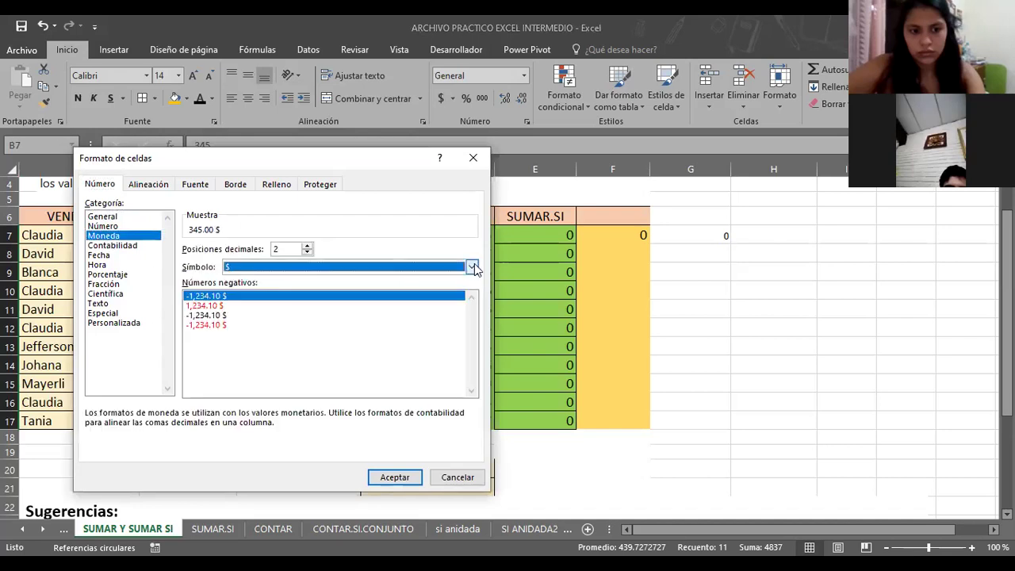
{"action": "left_click", "coordinate": [394, 476]}
{"action": "left_click", "coordinate": [326, 336]}
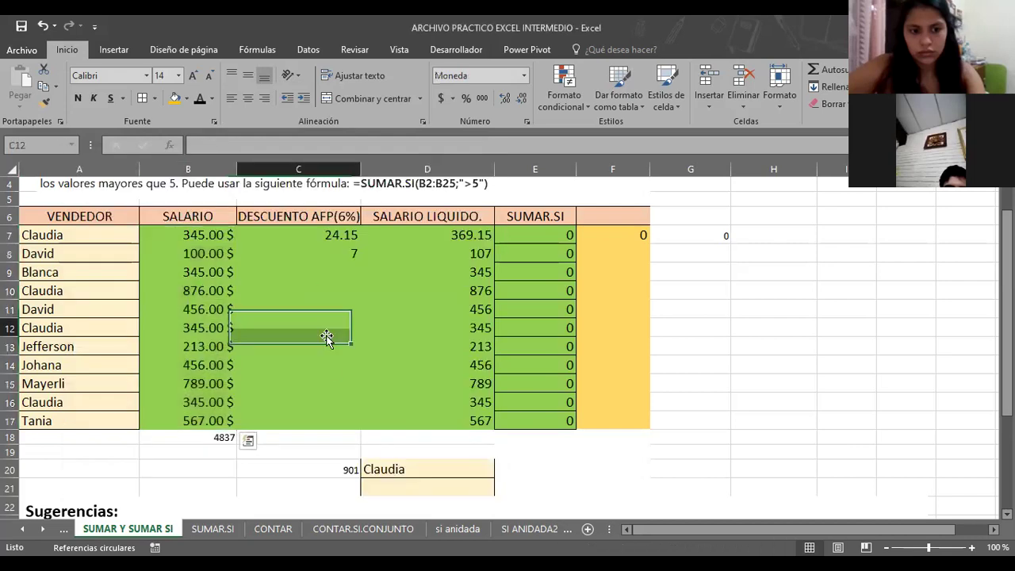
{"action": "left_click", "coordinate": [70, 260]}
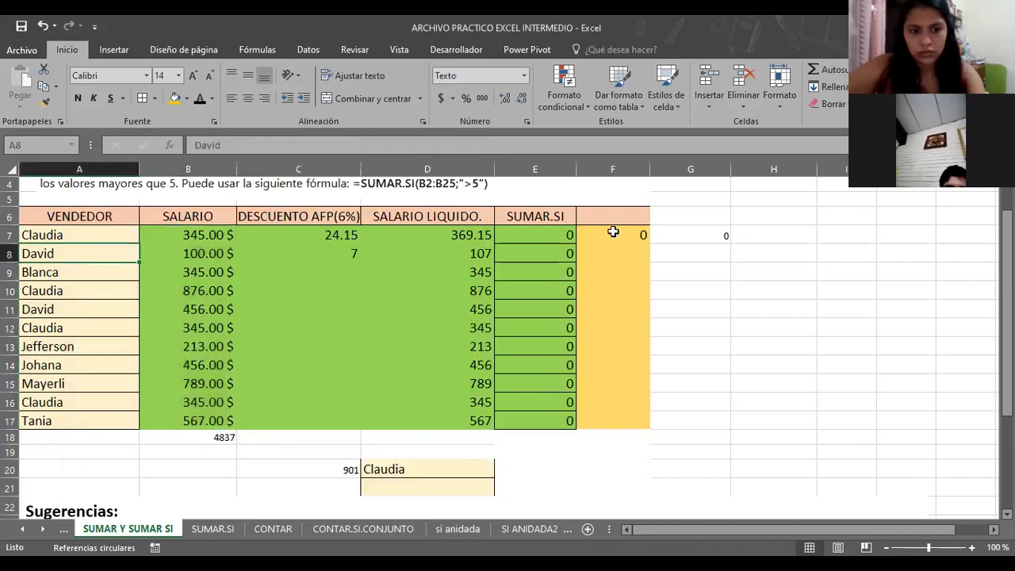
- Retype G7's criterion as lowercase "mayerli"; the formula still returns 0
{"action": "left_click", "coordinate": [679, 236]}
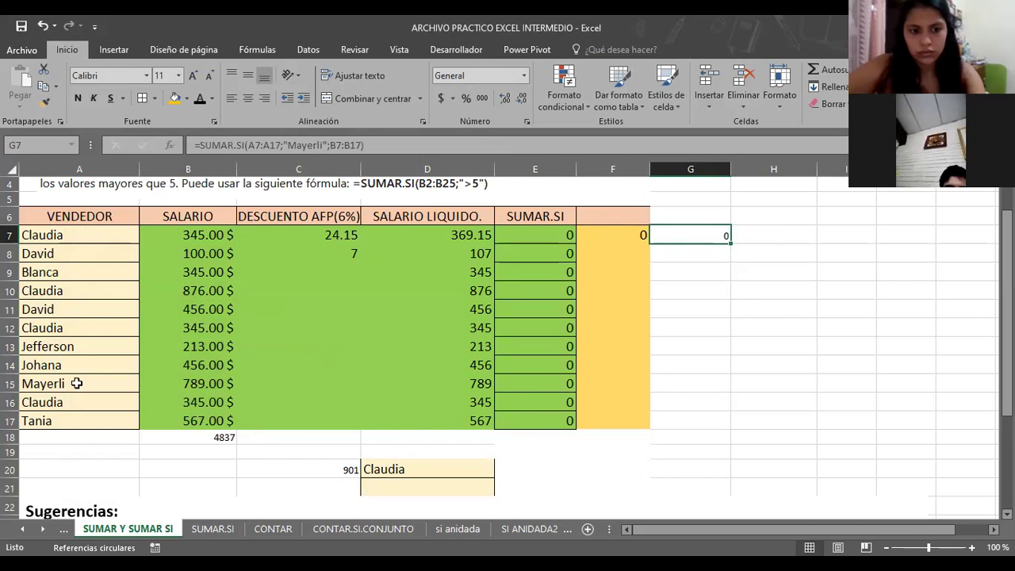
{"action": "left_click", "coordinate": [319, 145]}
{"action": "key", "text": "BackSpace"}
{"action": "key", "text": "BackSpace"}
{"action": "key", "text": "BackSpace"}
{"action": "key", "text": "BackSpace"}
{"action": "key", "text": "BackSpace"}
{"action": "key", "text": "BackSpace"}
{"action": "key", "text": "BackSpace"}
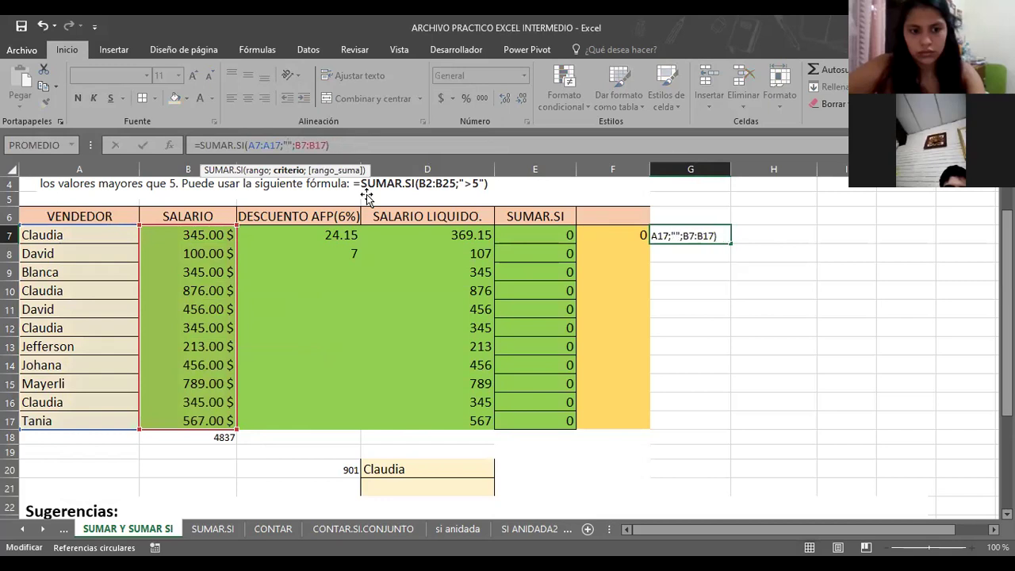
{"action": "type", "text": "M"}
{"action": "key", "text": "BackSpace"}
{"action": "type", "text": "mayerli"}
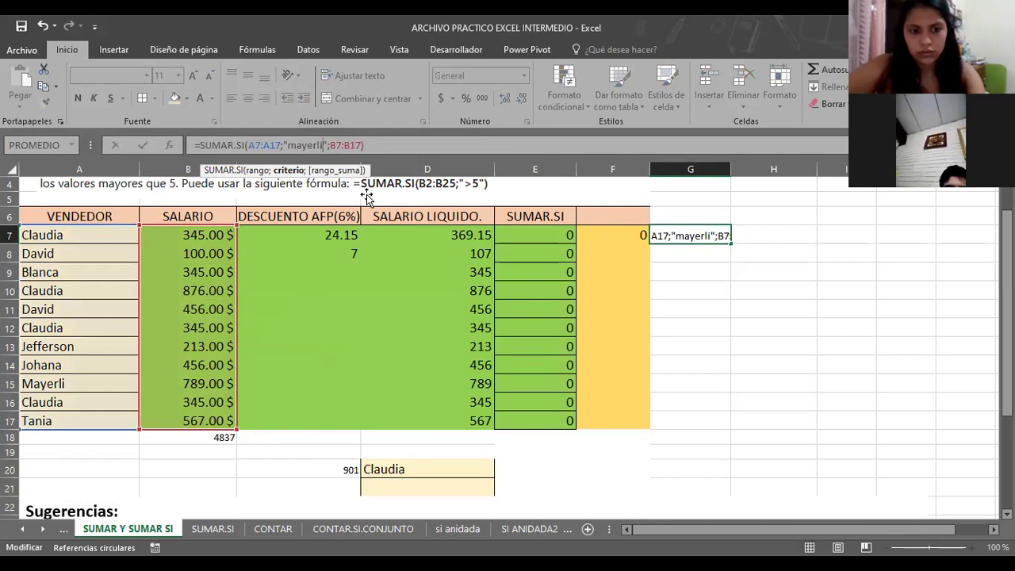
{"action": "key", "text": "Return"}
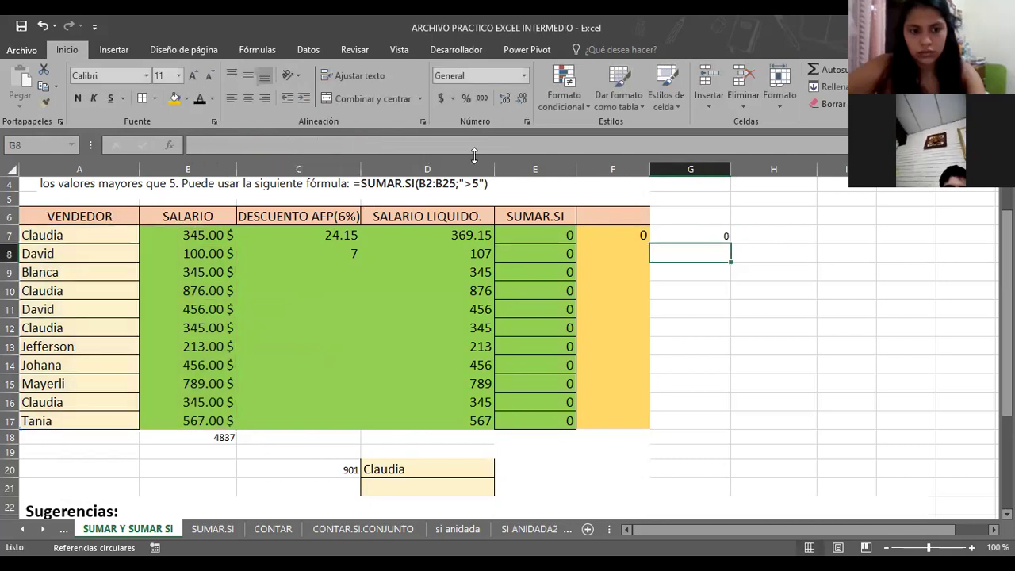
{"action": "left_click", "coordinate": [40, 314]}
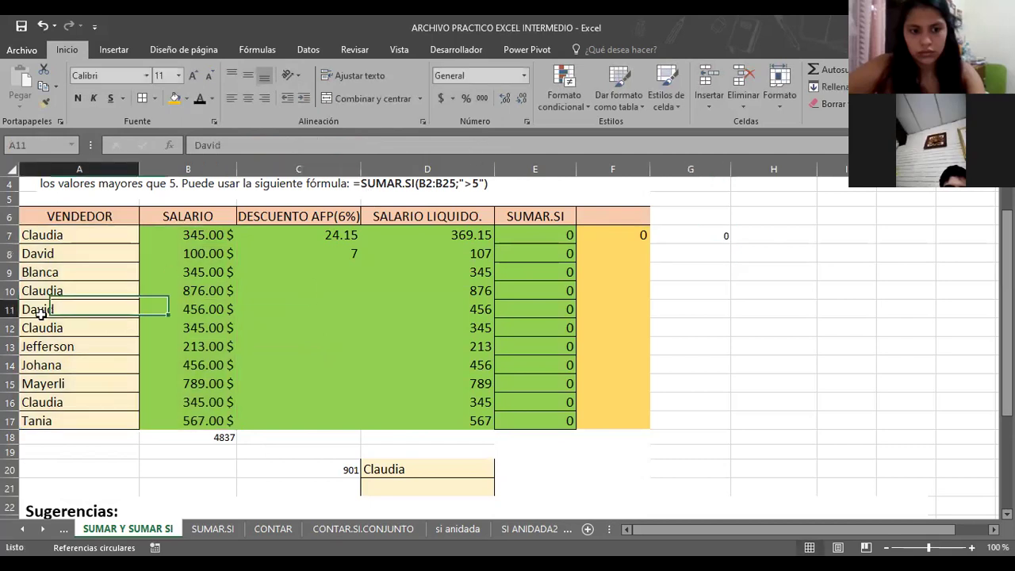
{"action": "left_click", "coordinate": [699, 237]}
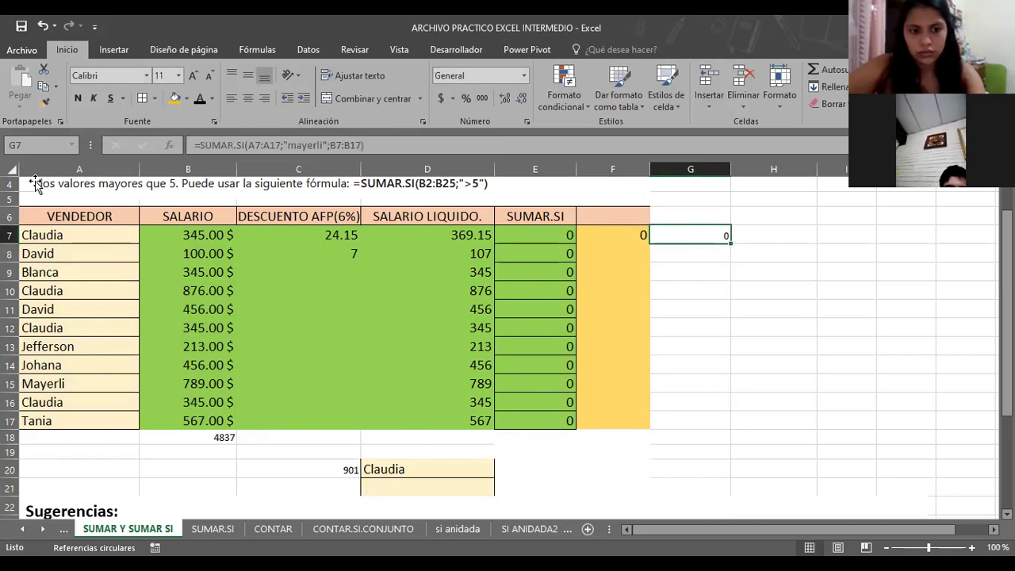
{"action": "left_click", "coordinate": [36, 188]}
{"action": "left_click", "coordinate": [691, 292]}
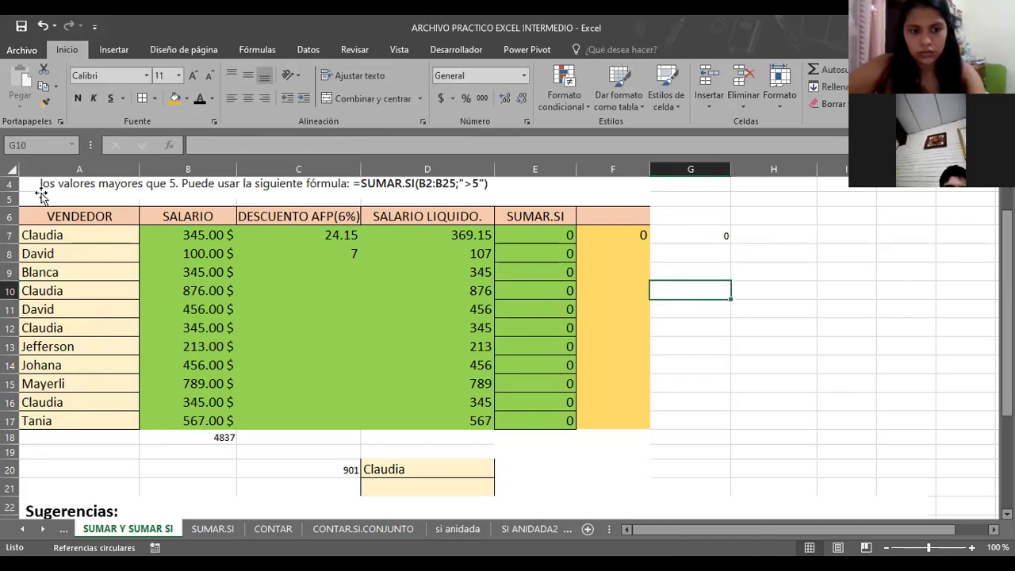
- Copy the seller table A4:G19 onto a new sheet, pasting at A4
{"action": "mouse_move", "coordinate": [30, 186]}
{"action": "left_mouse_down"}
{"action": "mouse_move", "coordinate": [705, 389]}
{"action": "mouse_move", "coordinate": [698, 453]}
{"action": "left_mouse_up"}
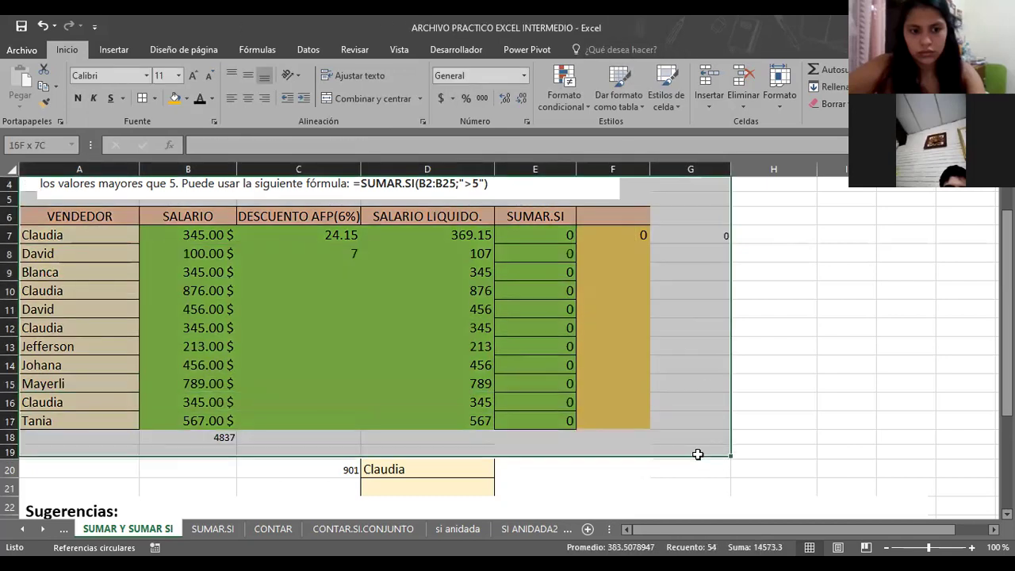
{"action": "key", "text": "ctrl+c"}
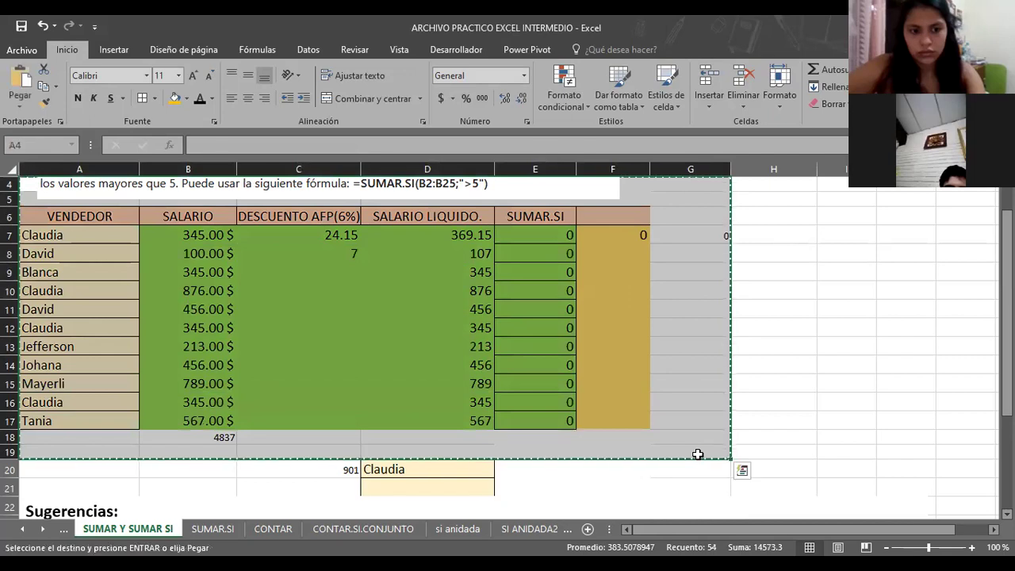
{"action": "left_click", "coordinate": [586, 531]}
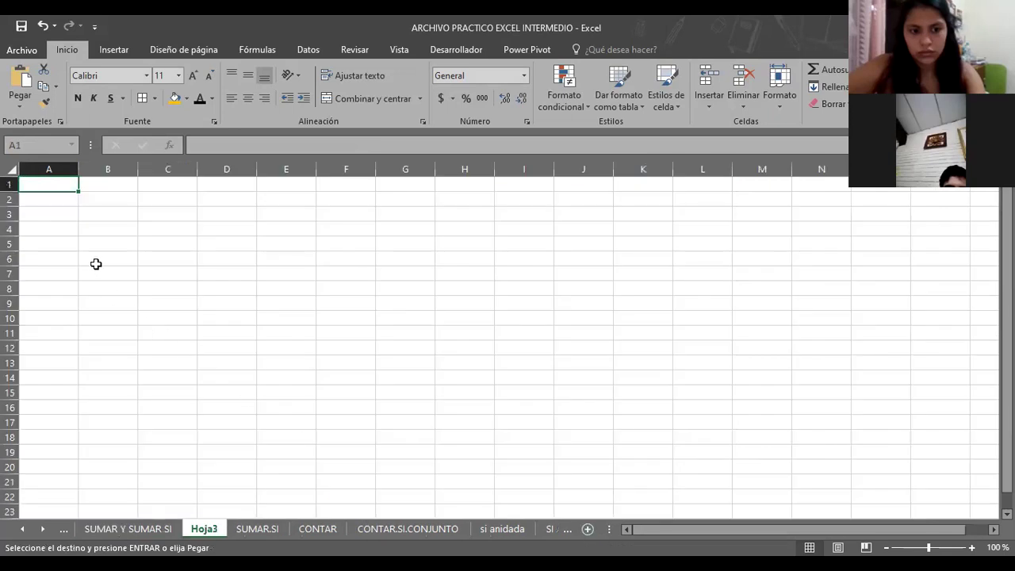
{"action": "left_click", "coordinate": [56, 226]}
{"action": "key", "text": "ctrl+v"}
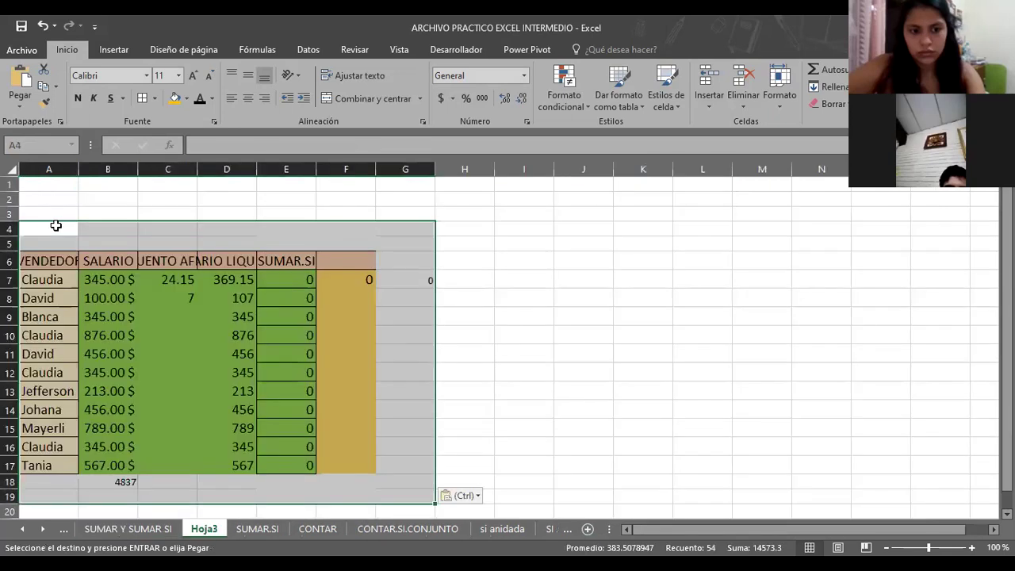
{"action": "left_click", "coordinate": [555, 316]}
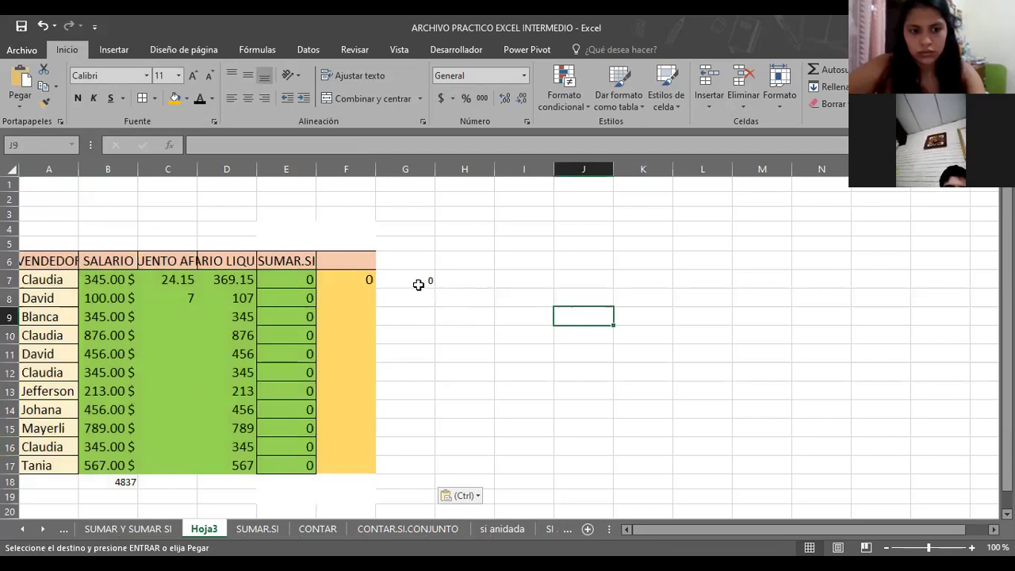
- Widen column A on the new sheet to fit the VENDEDOR names
{"action": "left_click", "coordinate": [418, 285]}
{"action": "left_click", "coordinate": [160, 216]}
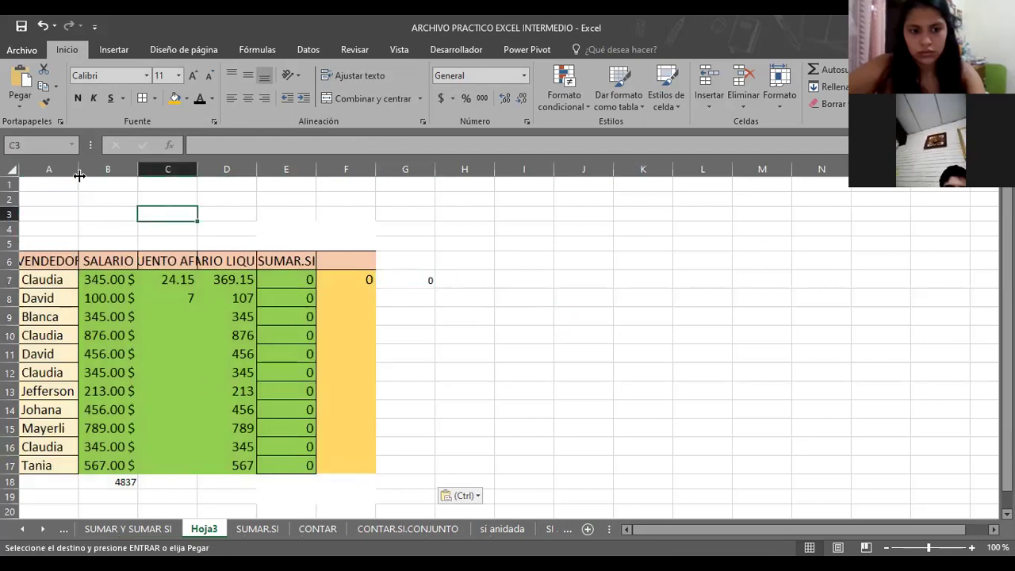
{"action": "left_click_drag", "start_coordinate": [80, 175], "coordinate": [166, 183]}
{"action": "left_click", "coordinate": [666, 261]}
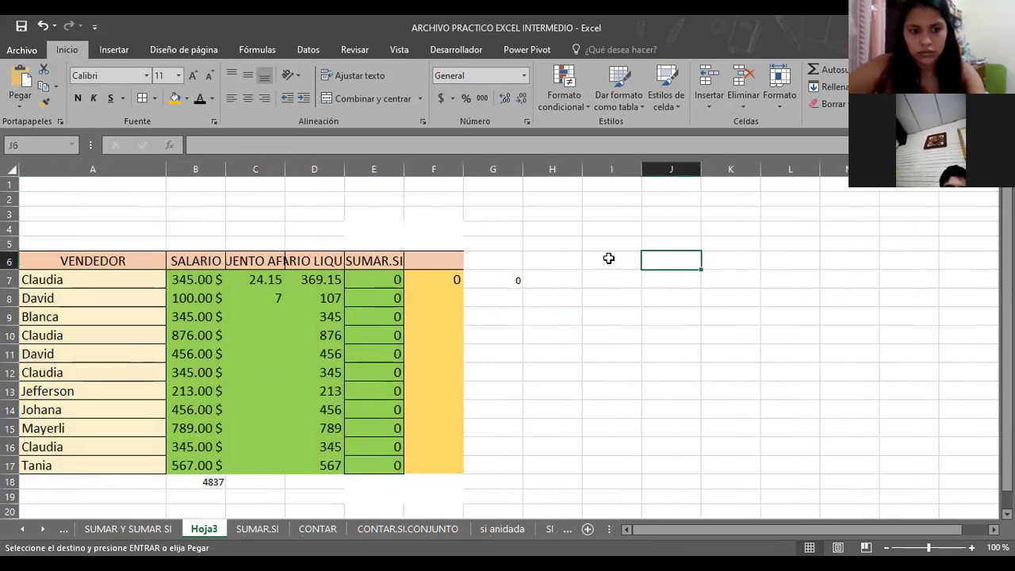
- Change G7's criterion to capitalized "Mayerli"; it still returns 0
{"action": "left_click", "coordinate": [503, 276]}
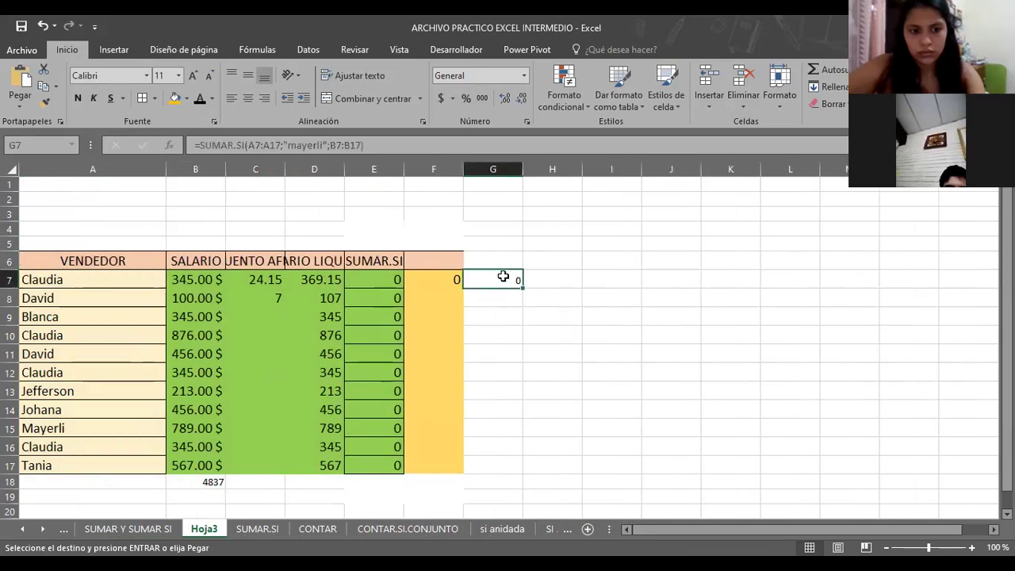
{"action": "left_click", "coordinate": [319, 145]}
{"action": "key", "text": "BackSpace"}
{"action": "key", "text": "BackSpace"}
{"action": "key", "text": "BackSpace"}
{"action": "key", "text": "BackSpace"}
{"action": "key", "text": "BackSpace"}
{"action": "key", "text": "BackSpace"}
{"action": "key", "text": "BackSpace"}
{"action": "type", "text": "Mayerli"}
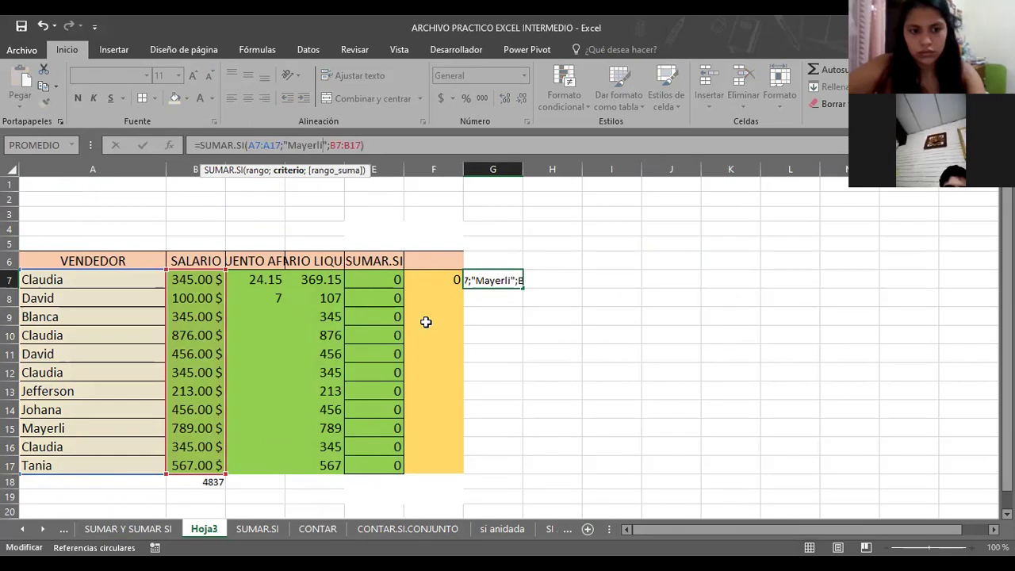
{"action": "key", "text": "Return"}
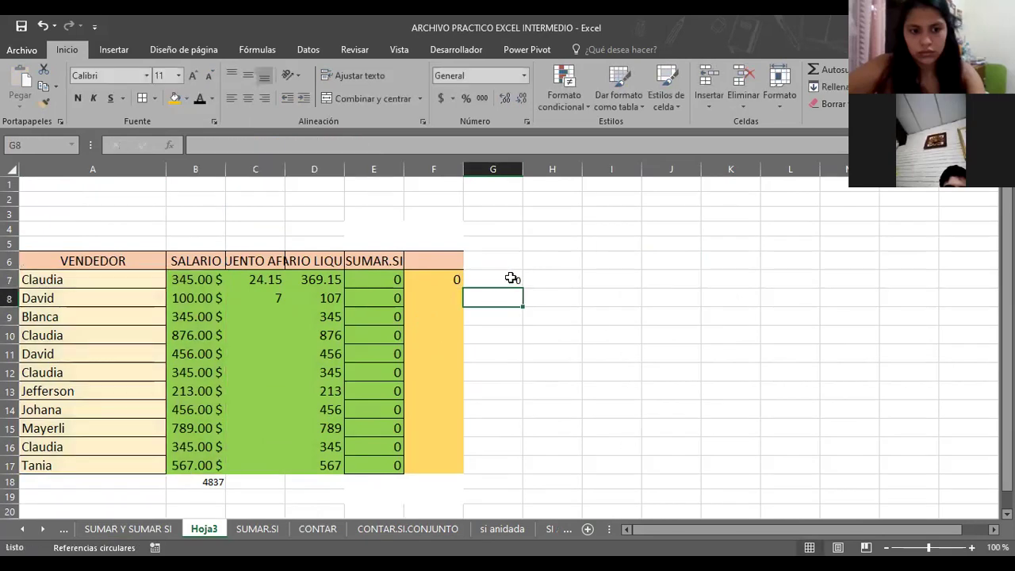
{"action": "left_click", "coordinate": [511, 278]}
{"action": "left_click", "coordinate": [449, 276]}
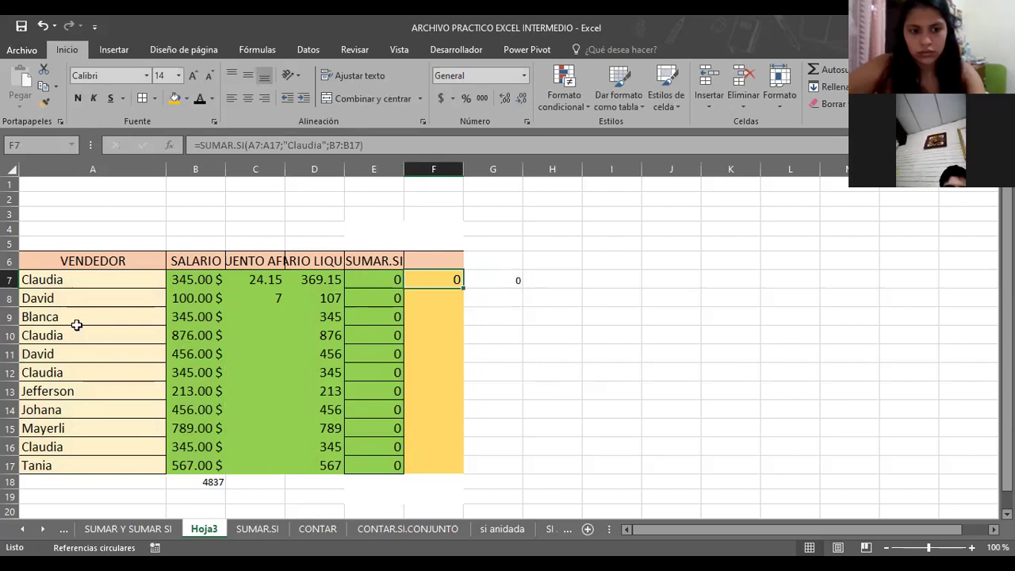
- Overwrite the name Claudia in A10 with David
{"action": "left_click", "coordinate": [95, 287]}
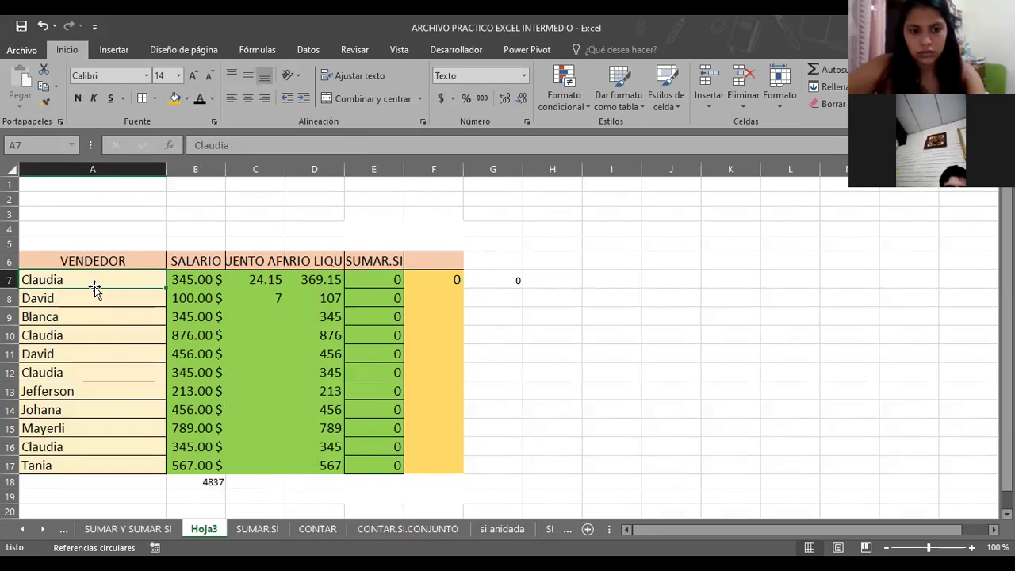
{"action": "type", "text": "david"}
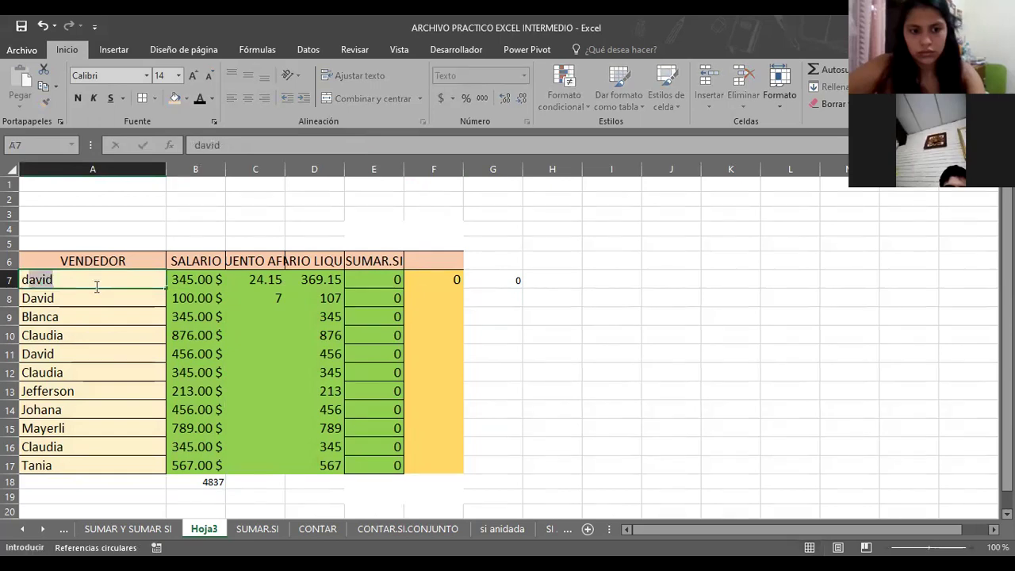
{"action": "key", "text": "Escape"}
{"action": "key", "text": "Down"}
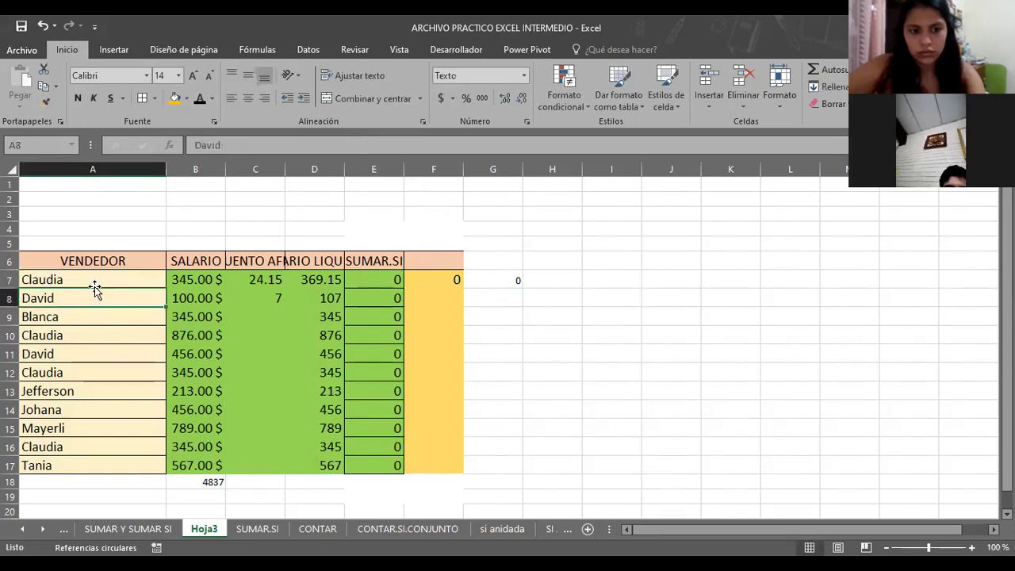
{"action": "key", "text": "Down"}
{"action": "key", "text": "Down"}
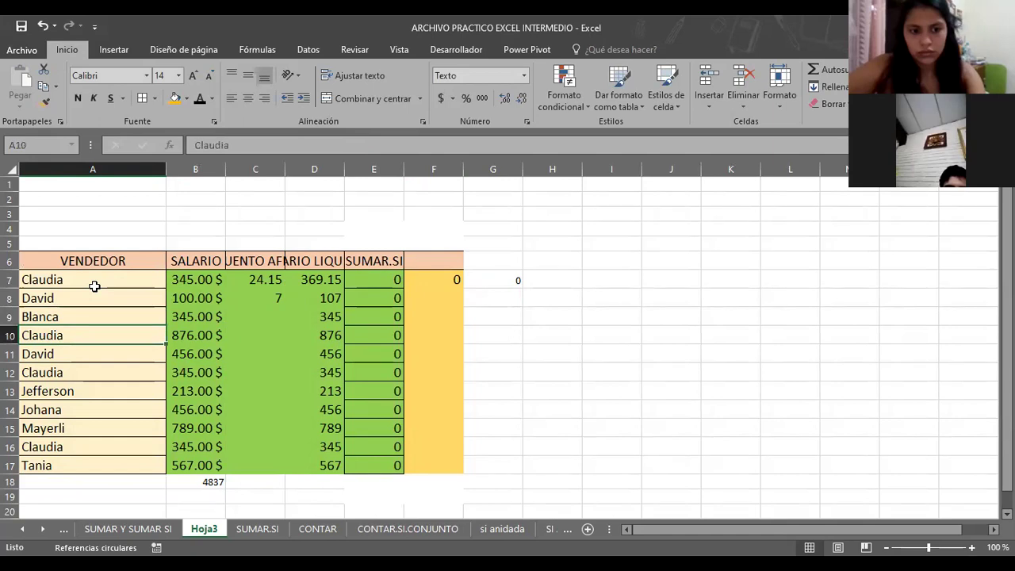
{"action": "type", "text": "d"}
{"action": "key", "text": "BackSpace"}
{"action": "key", "text": "BackSpace"}
{"action": "type", "text": "d"}
{"action": "key", "text": "BackSpace"}
{"action": "key", "text": "BackSpace"}
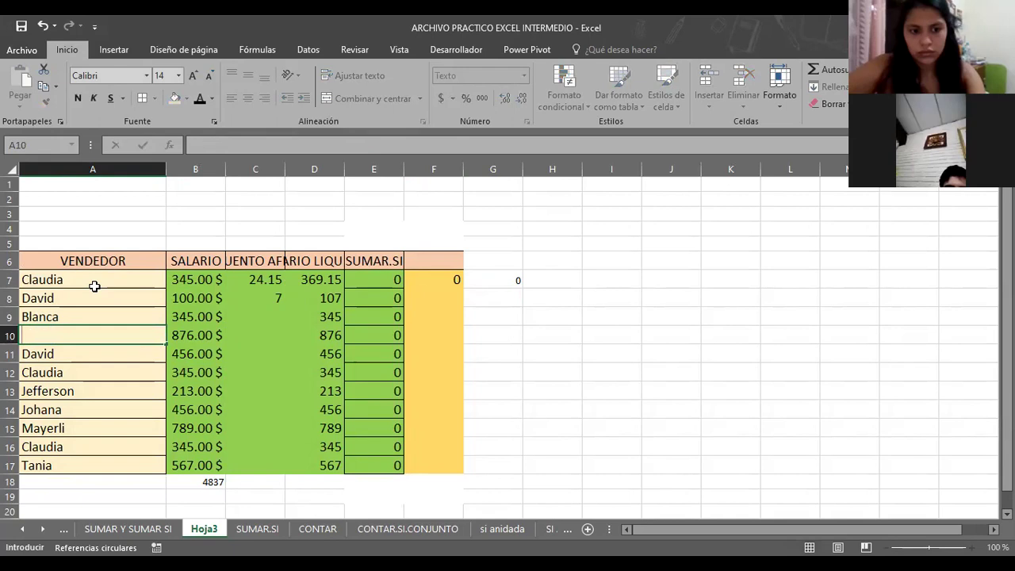
{"action": "type", "text": "David"}
{"action": "key", "text": "Return"}
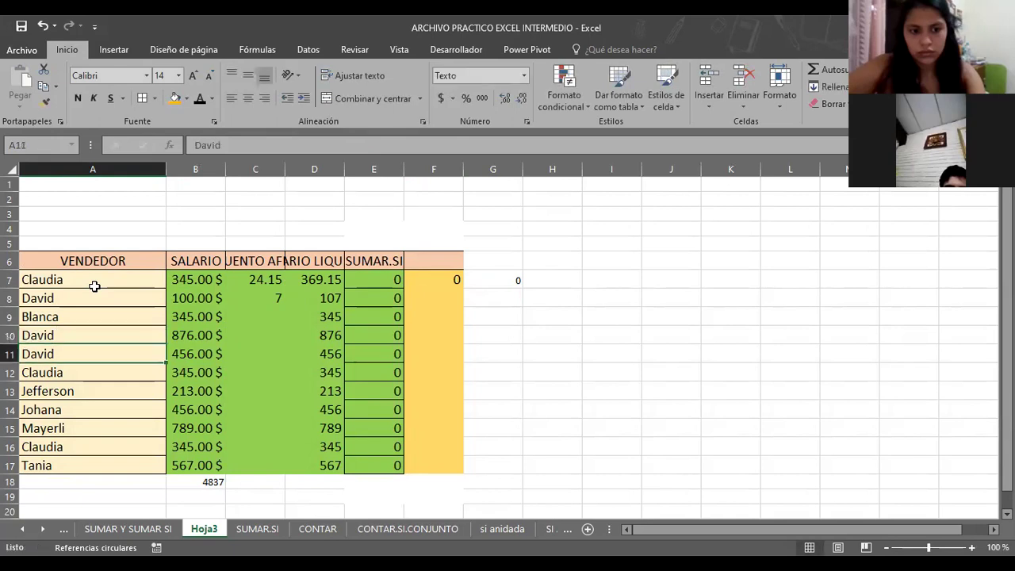
- Change G7's criterion to "David", which returns his salary total of 1432
{"action": "left_click", "coordinate": [326, 145]}
{"action": "key", "text": "BackSpace"}
{"action": "key", "text": "BackSpace"}
{"action": "key", "text": "BackSpace"}
{"action": "key", "text": "BackSpace"}
{"action": "key", "text": "BackSpace"}
{"action": "type", "text": "dA"}
{"action": "key", "text": "BackSpace"}
{"action": "key", "text": "BackSpace"}
{"action": "type", "text": "David"}
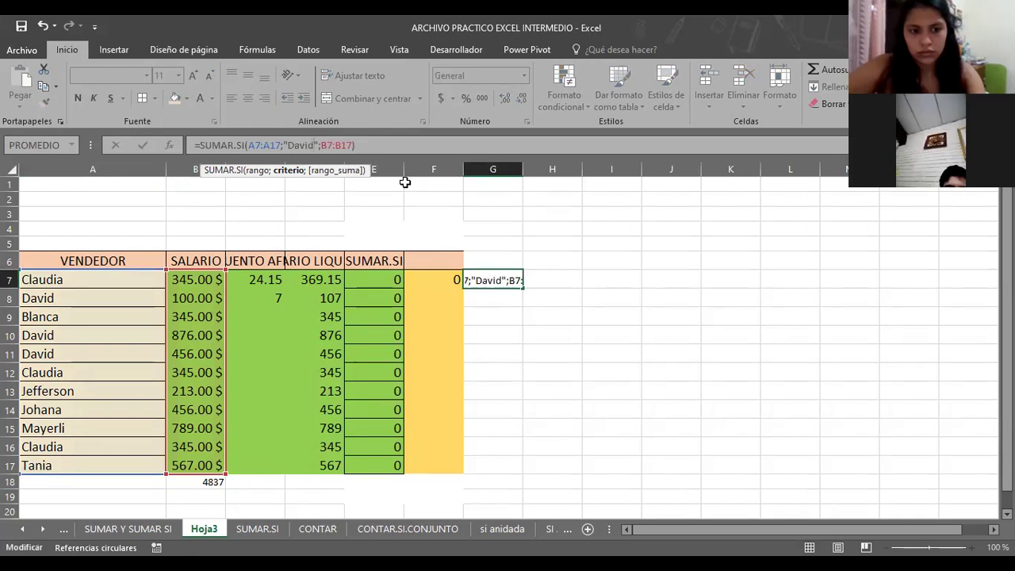
{"action": "key", "text": "Return"}
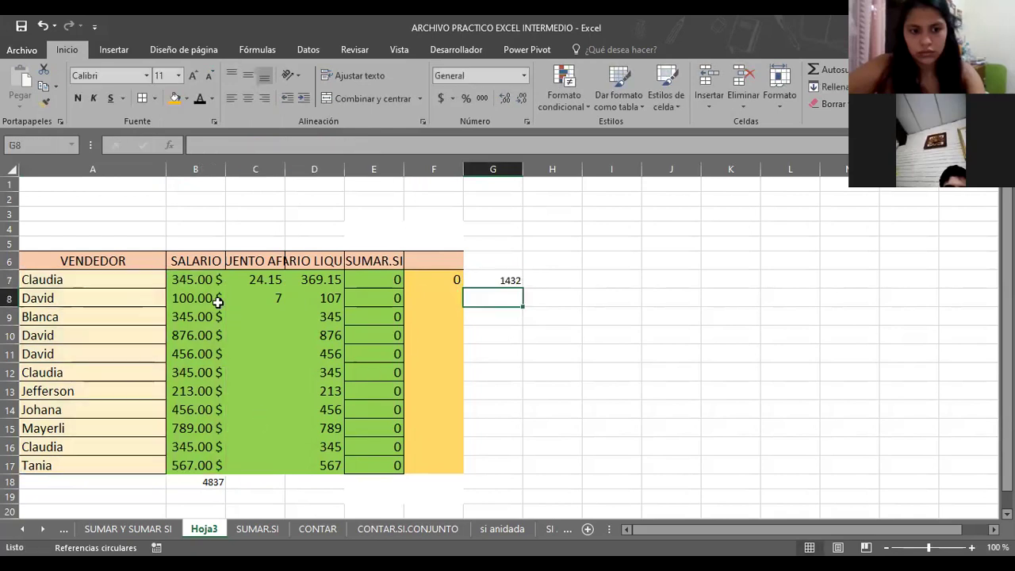
{"action": "left_click", "coordinate": [89, 286]}
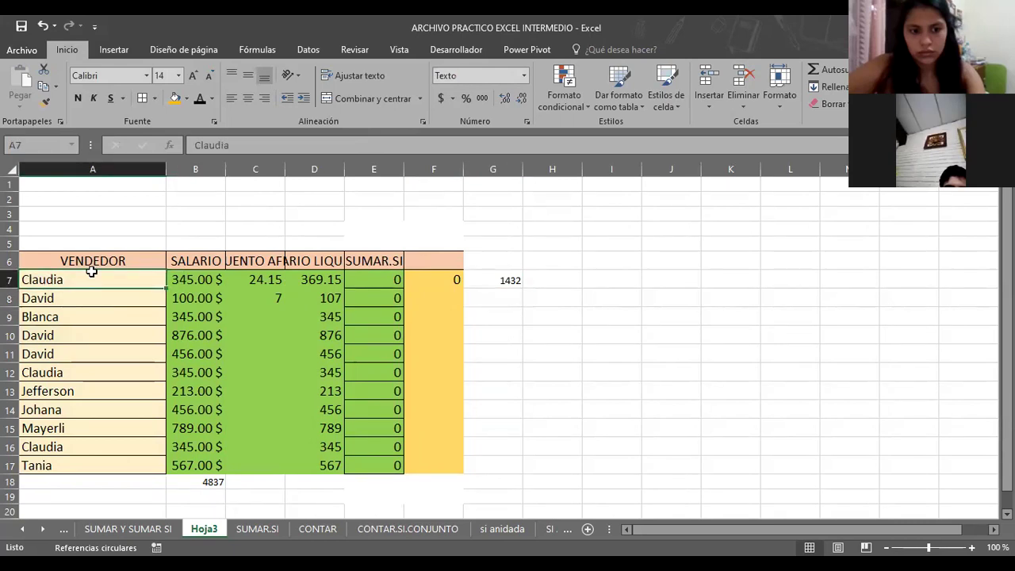
{"action": "left_click", "coordinate": [59, 428]}
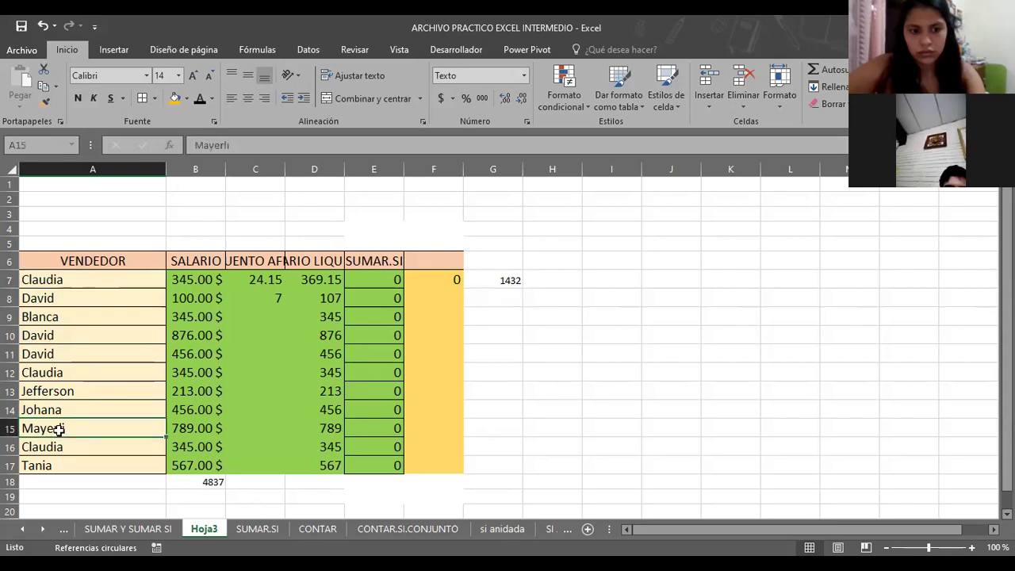
{"action": "left_click", "coordinate": [83, 280]}
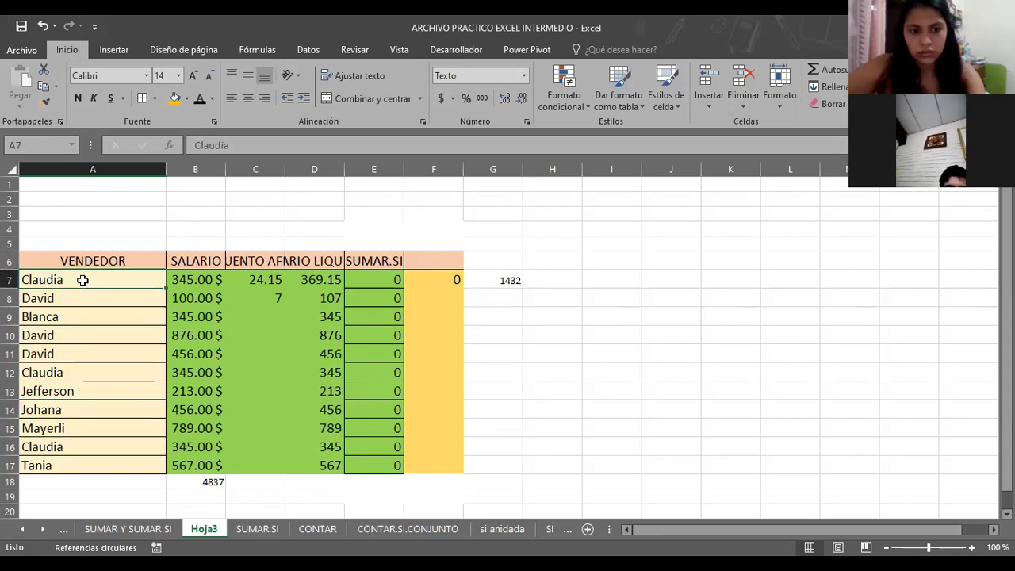
{"action": "right_click", "coordinate": [82, 281]}
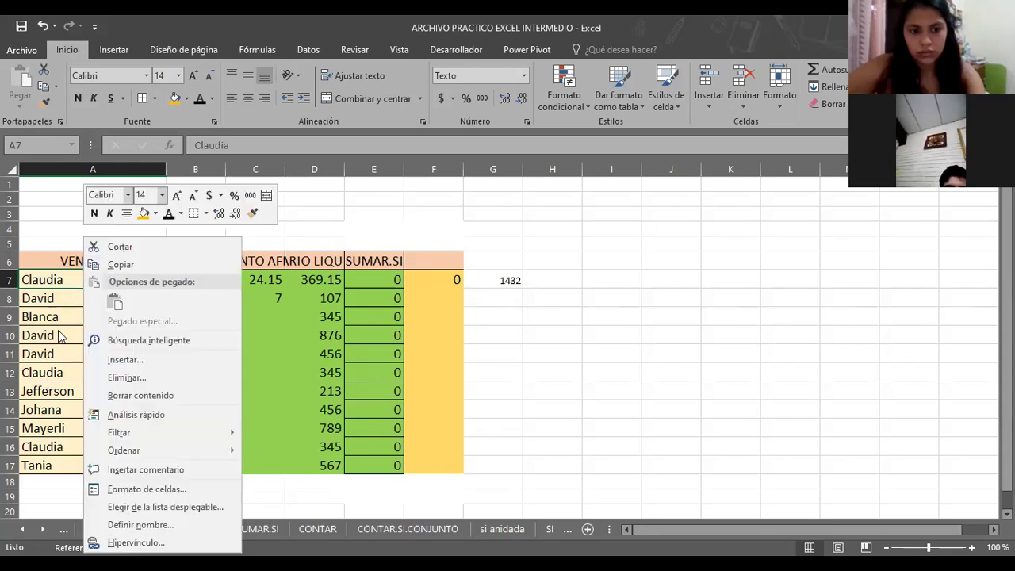
{"action": "right_click", "coordinate": [48, 373]}
{"action": "right_click", "coordinate": [37, 299]}
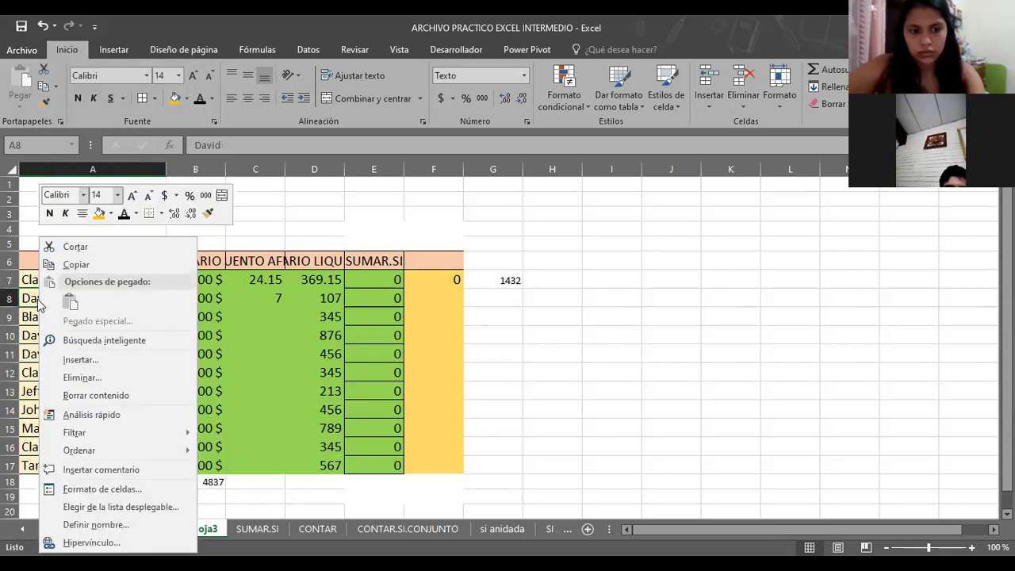
{"action": "left_click", "coordinate": [94, 267]}
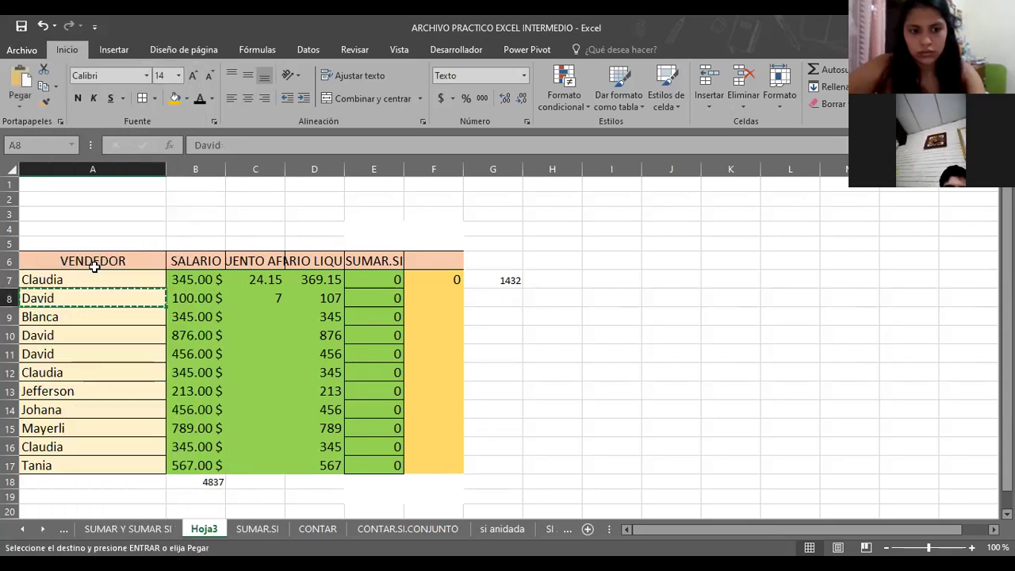
{"action": "left_click", "coordinate": [56, 279]}
{"action": "right_click", "coordinate": [56, 280]}
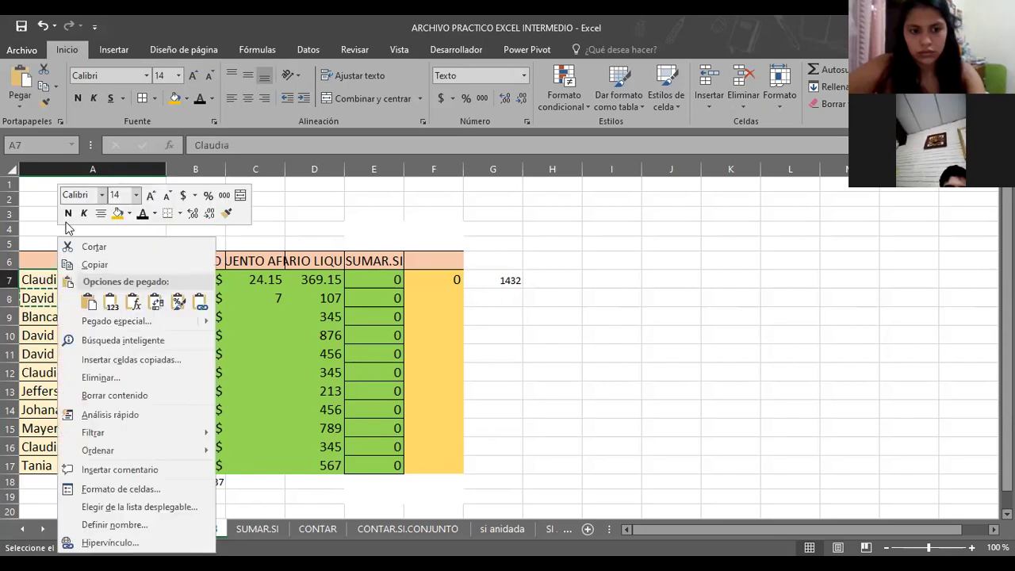
{"action": "left_click", "coordinate": [135, 302]}
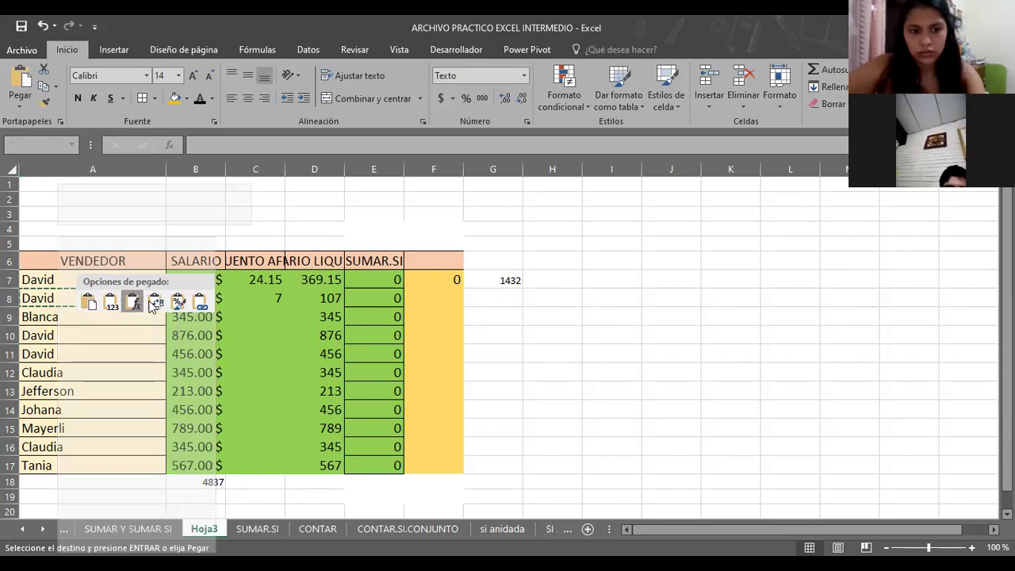
{"action": "left_click", "coordinate": [153, 304]}
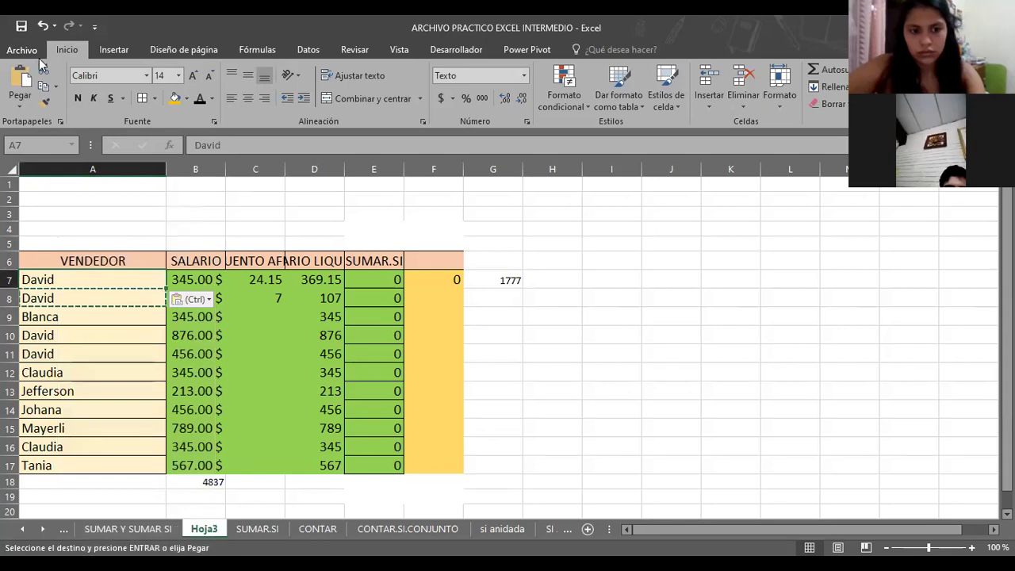
{"action": "left_click", "coordinate": [40, 26]}
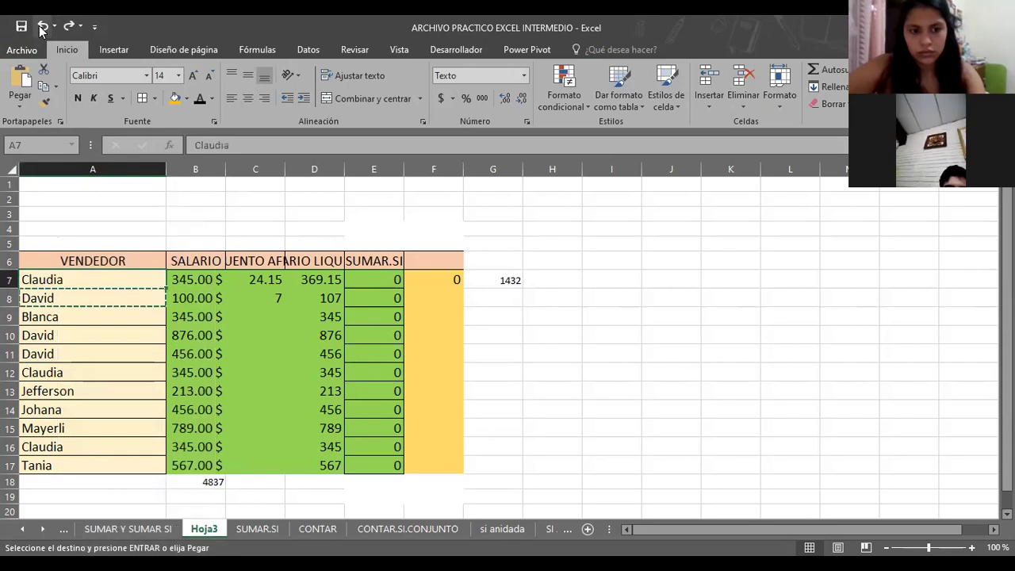
{"action": "left_click", "coordinate": [118, 298]}
{"action": "right_click", "coordinate": [118, 299]}
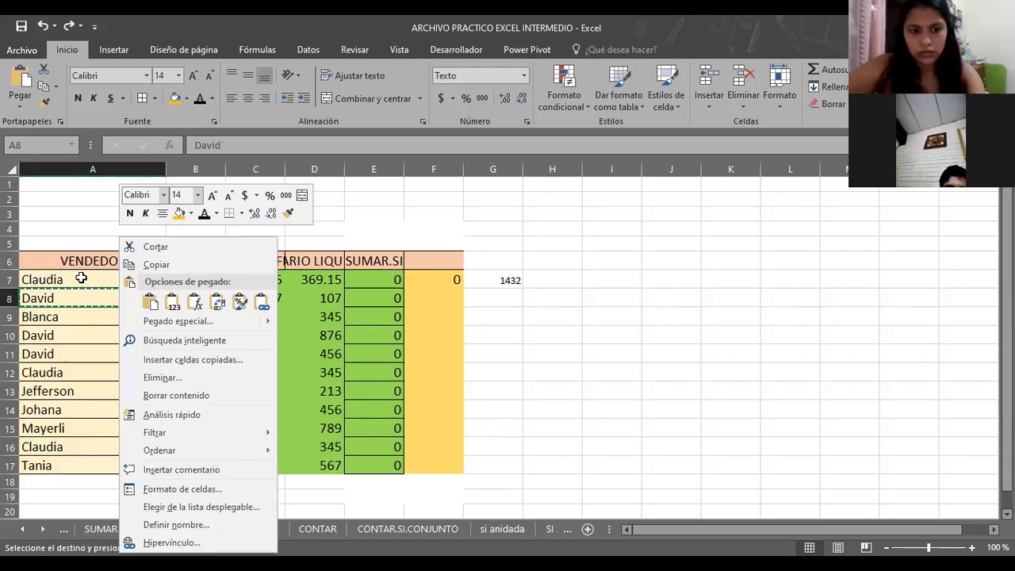
{"action": "left_click", "coordinate": [83, 284]}
{"action": "key", "text": "Escape"}
{"action": "left_click", "coordinate": [78, 299]}
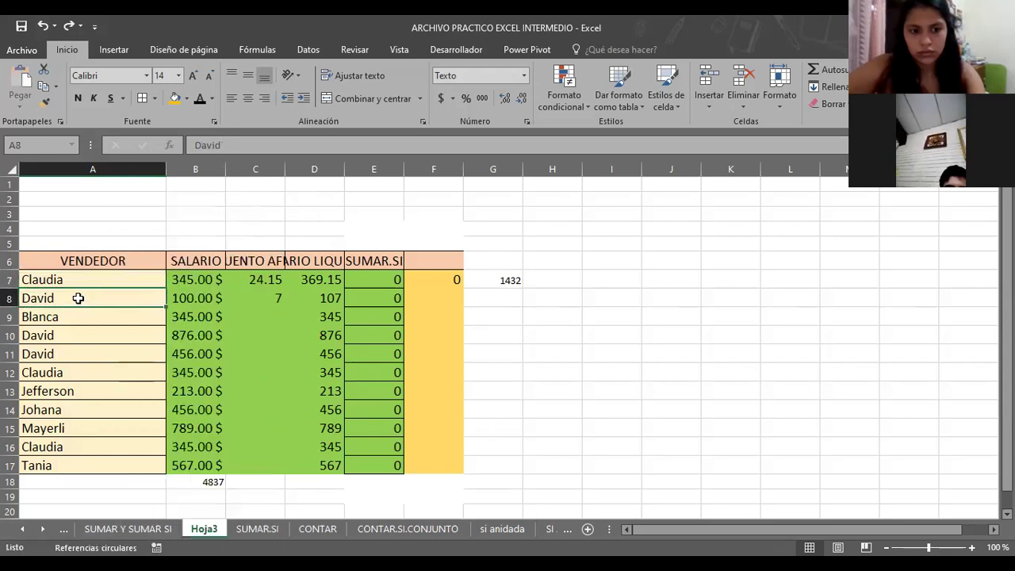
{"action": "right_click", "coordinate": [79, 299]}
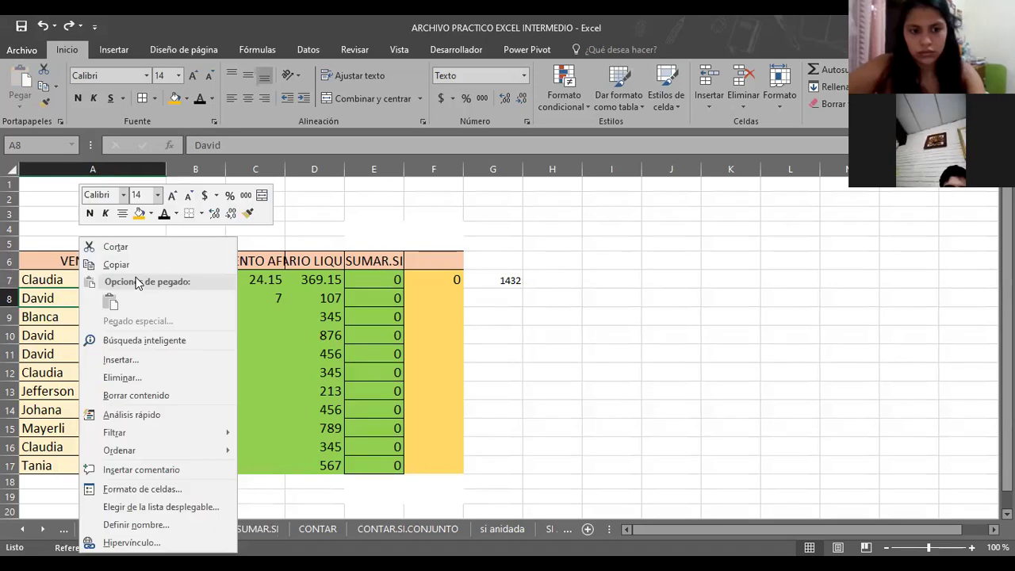
{"action": "left_click", "coordinate": [62, 282]}
{"action": "key", "text": "ctrl+c"}
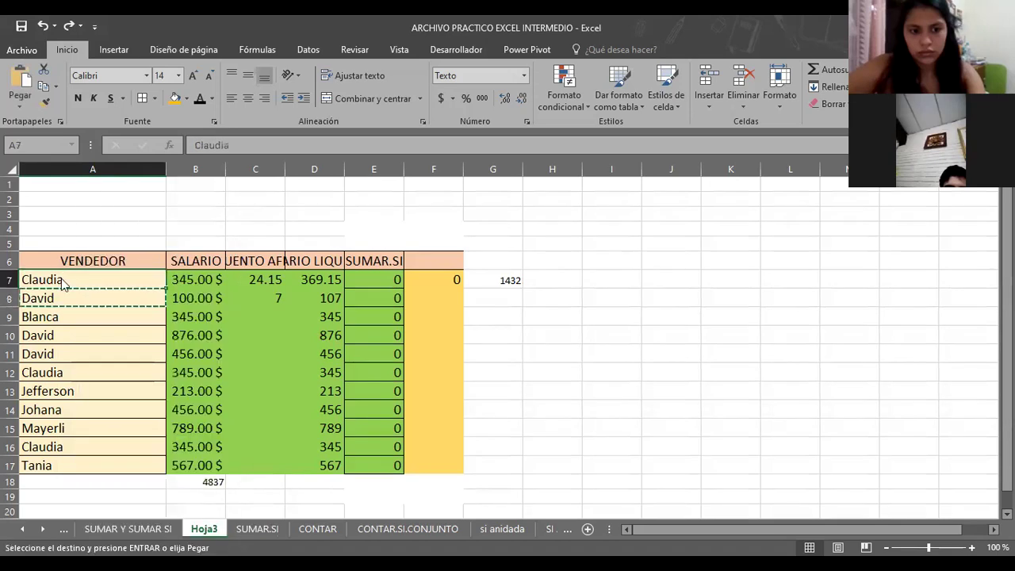
{"action": "right_click", "coordinate": [62, 279]}
{"action": "left_click", "coordinate": [204, 302]}
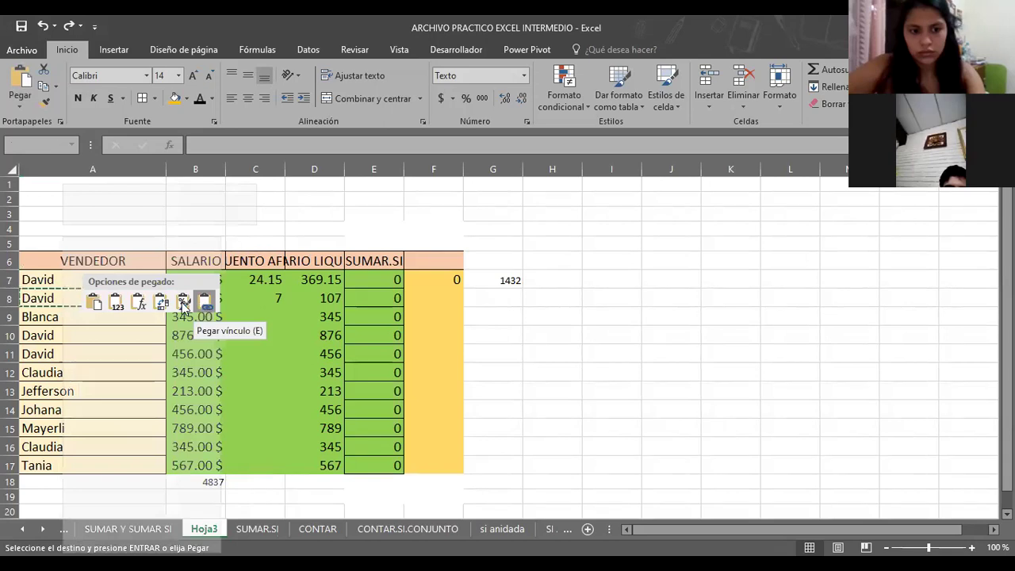
{"action": "left_click", "coordinate": [116, 304]}
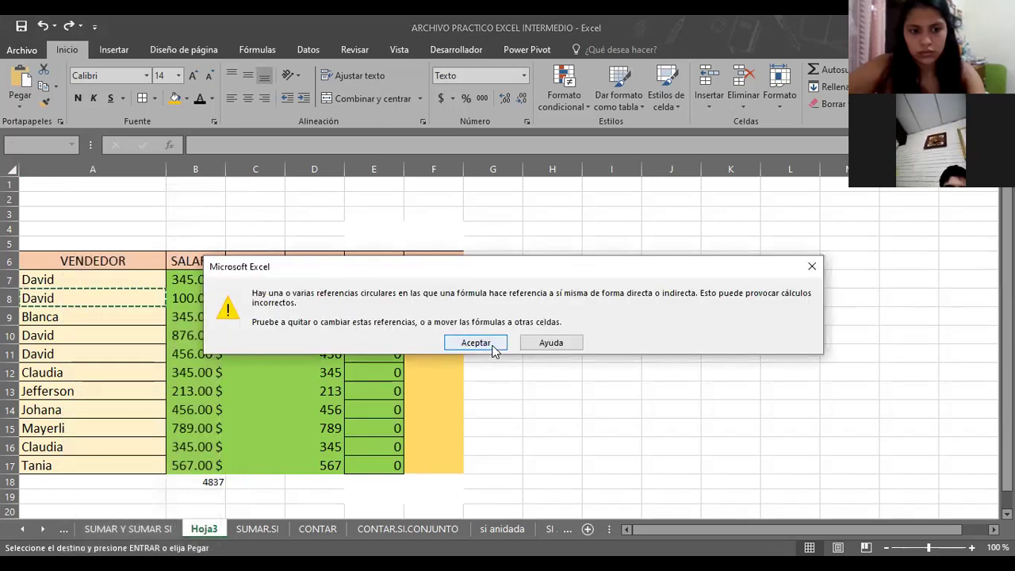
{"action": "left_click", "coordinate": [476, 342]}
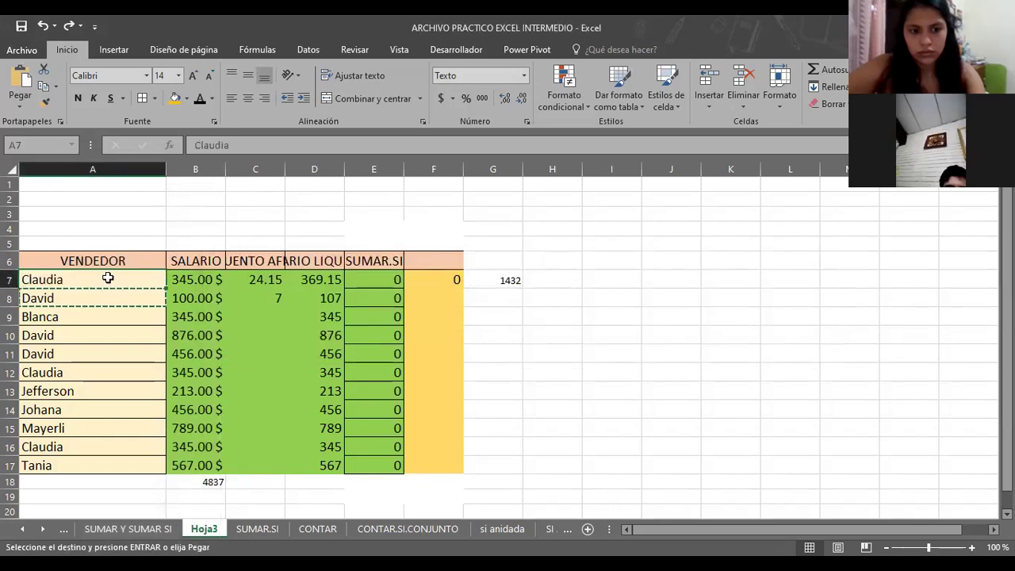
{"action": "key", "text": "Escape"}
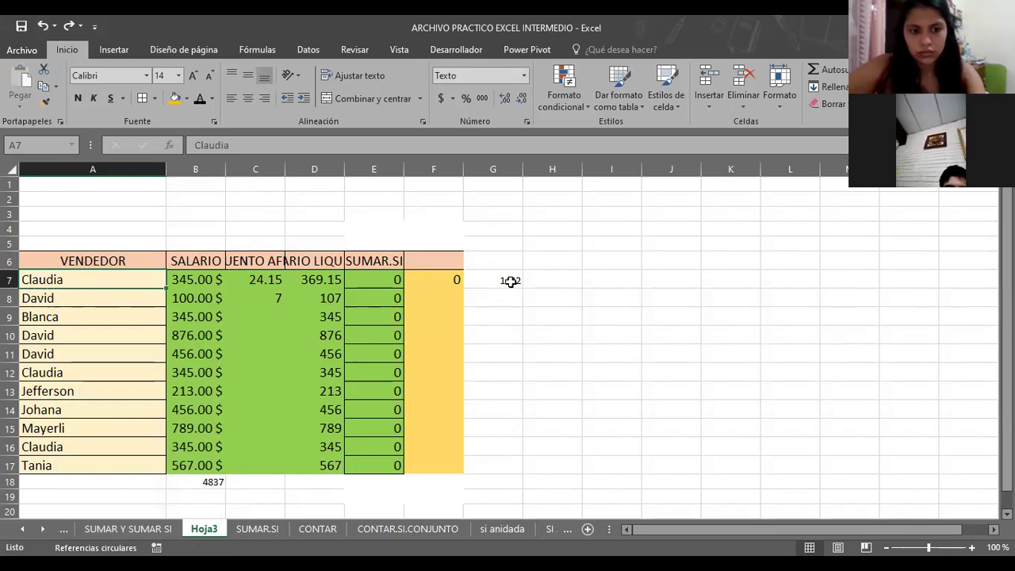
{"action": "left_click", "coordinate": [508, 280]}
{"action": "left_click", "coordinate": [83, 299]}
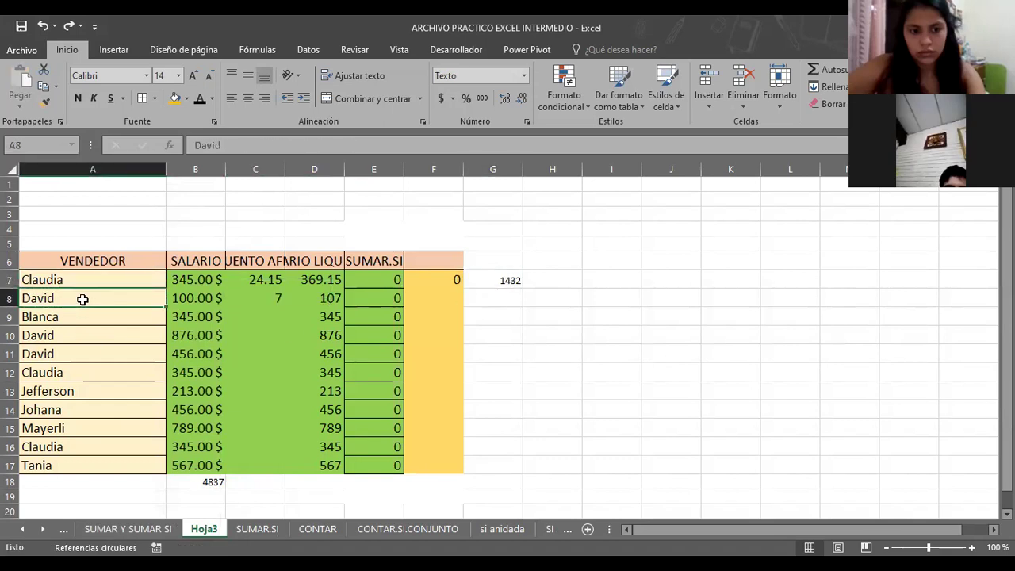
{"action": "key", "text": "Delete"}
{"action": "left_click", "coordinate": [524, 333]}
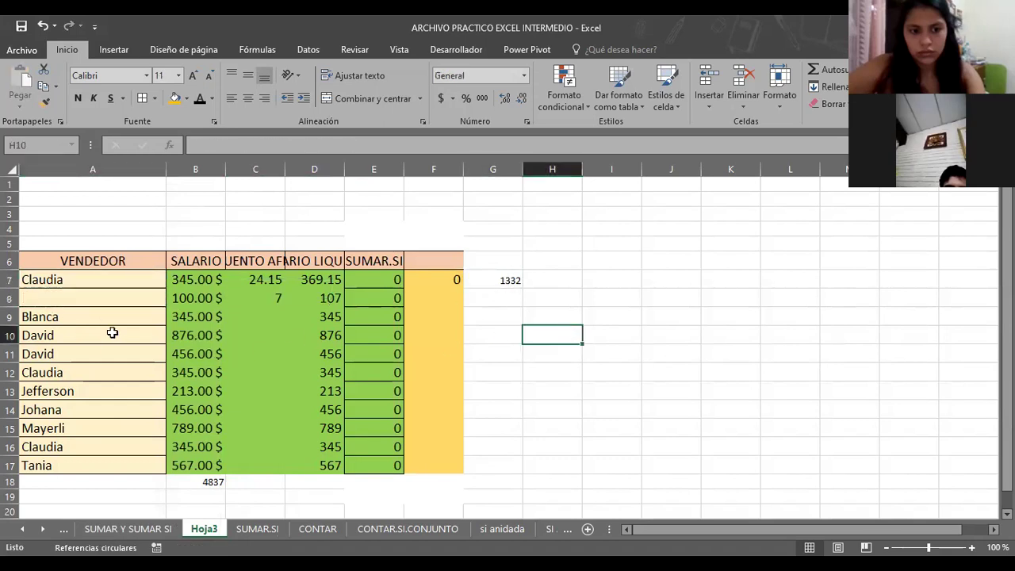
{"action": "left_click", "coordinate": [66, 282]}
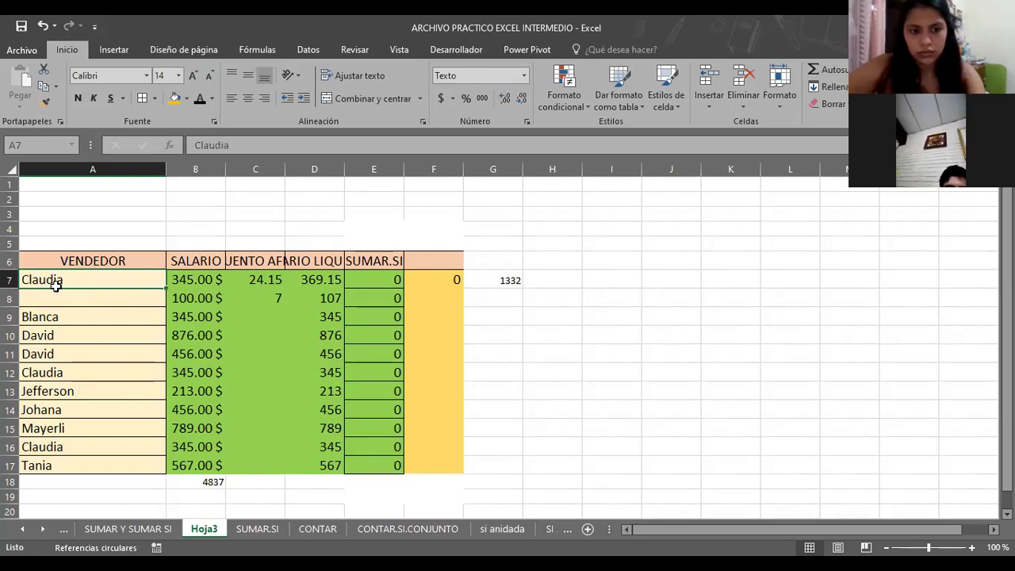
{"action": "left_click", "coordinate": [65, 428]}
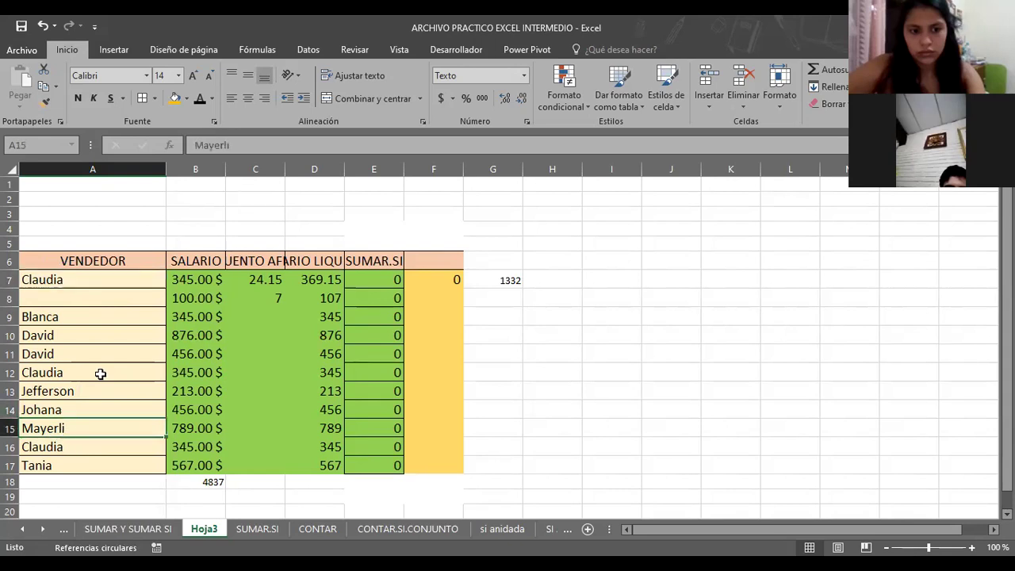
{"action": "left_click", "coordinate": [514, 349]}
{"action": "left_click", "coordinate": [103, 287]}
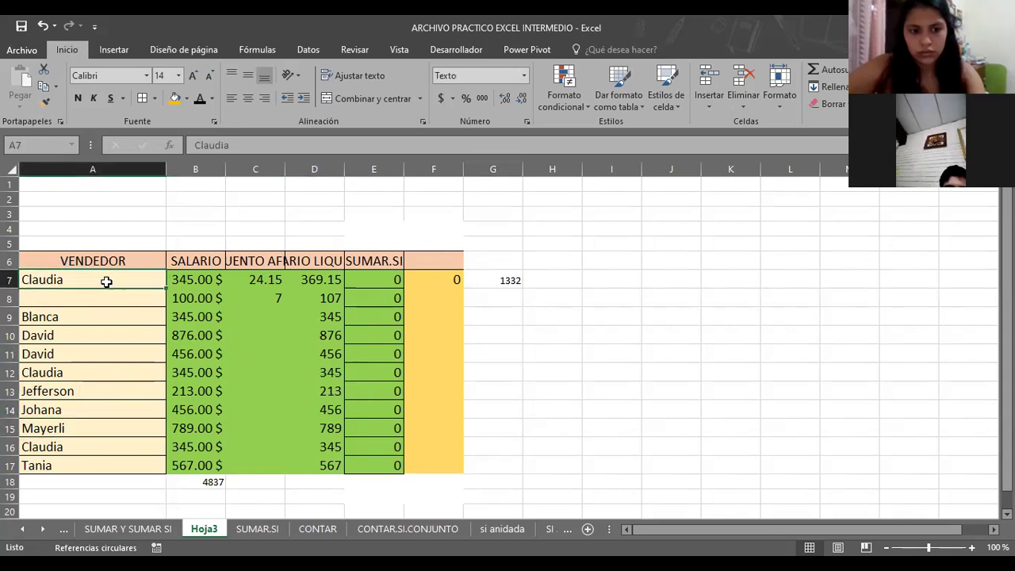
{"action": "left_click", "coordinate": [507, 282]}
{"action": "left_click", "coordinate": [431, 276]}
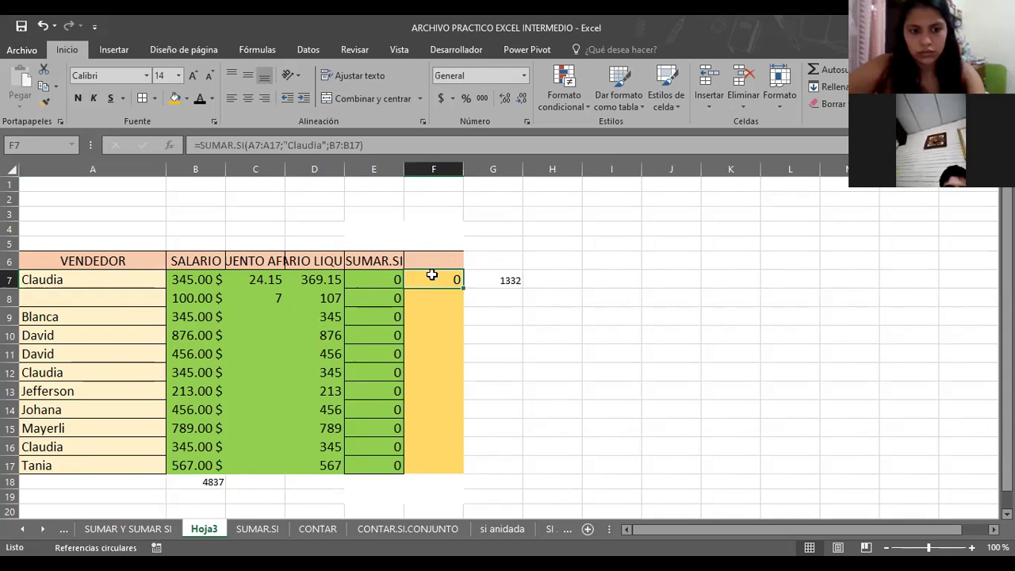
{"action": "left_click", "coordinate": [505, 279]}
{"action": "left_click", "coordinate": [451, 279]}
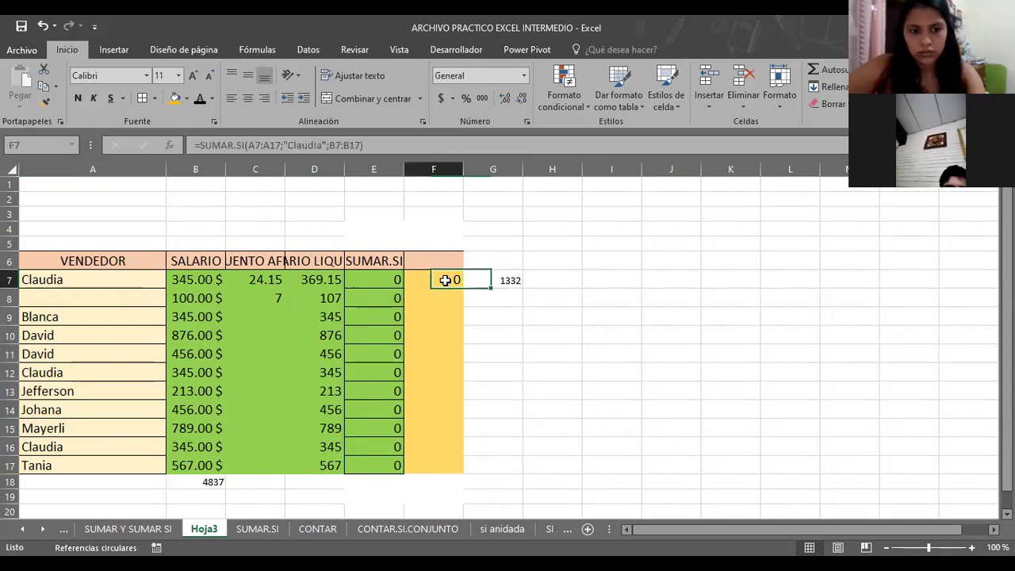
{"action": "left_click", "coordinate": [510, 277]}
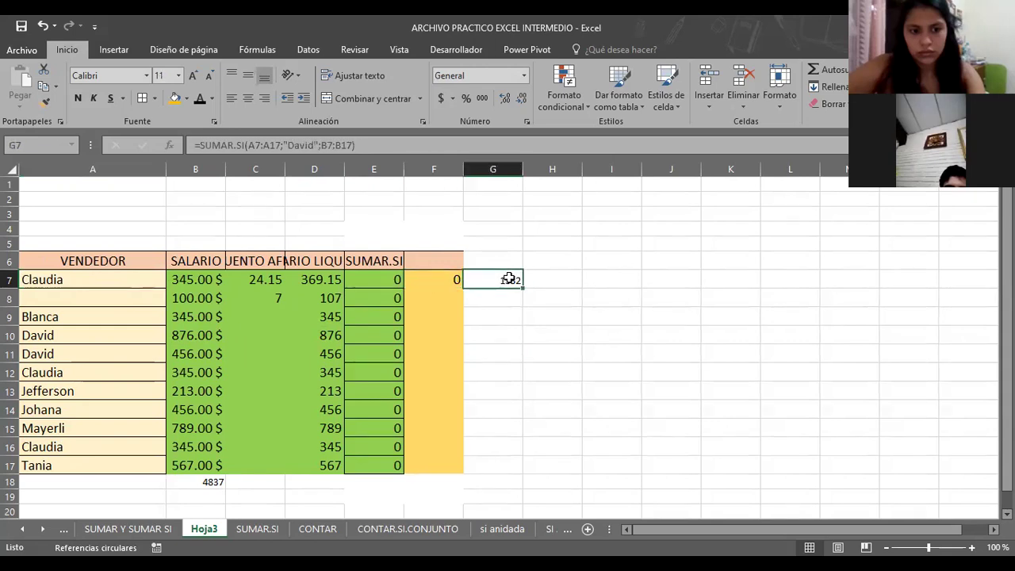
{"action": "left_click", "coordinate": [388, 284]}
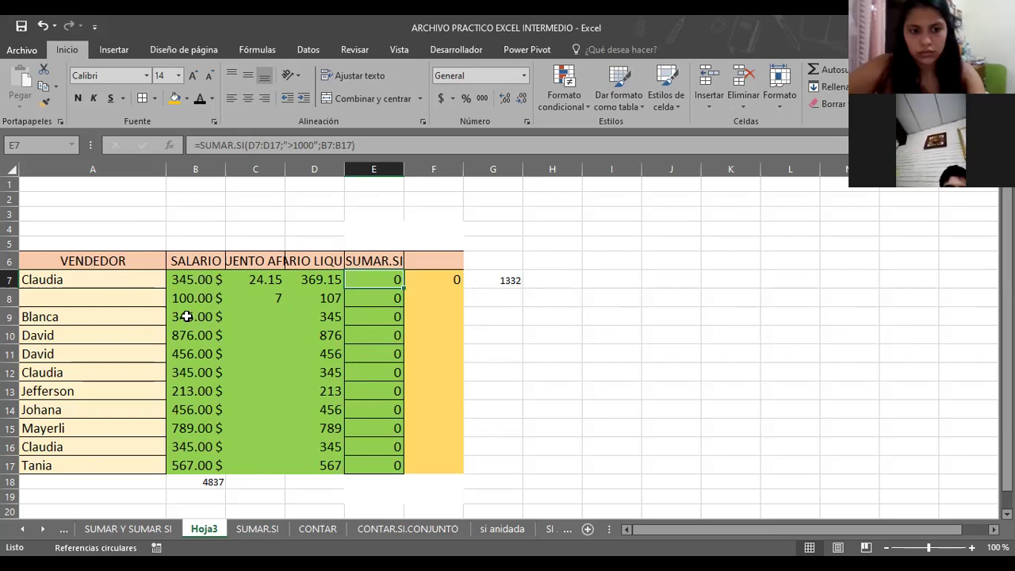
- Change Blanca's salary in B9 to 1000, recheck E7, and select the salaries B7:B17
{"action": "left_click", "coordinate": [186, 316]}
{"action": "type", "text": "1"}
{"action": "type", "text": "000"}
{"action": "key", "text": "Return"}
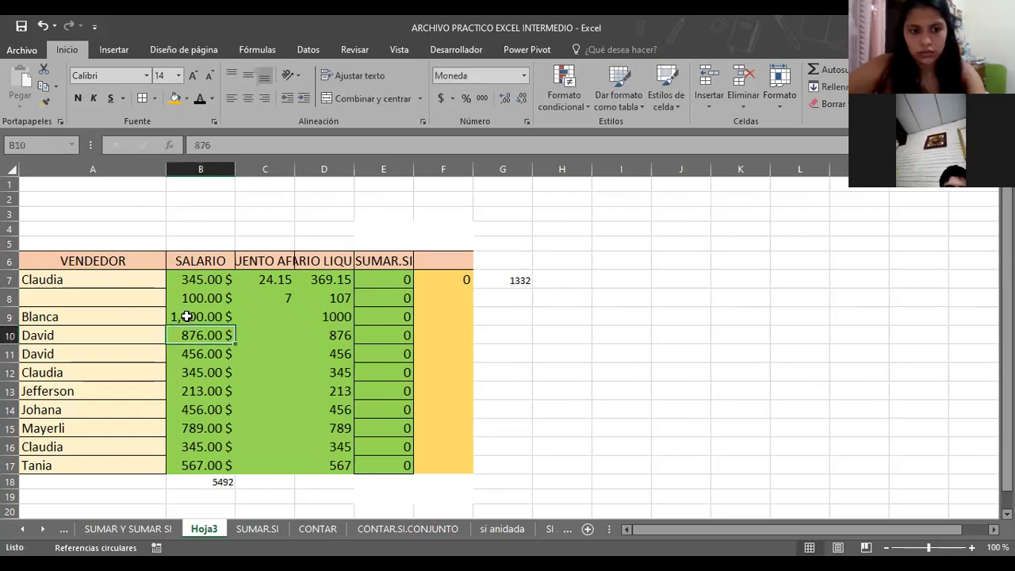
{"action": "left_click", "coordinate": [402, 281]}
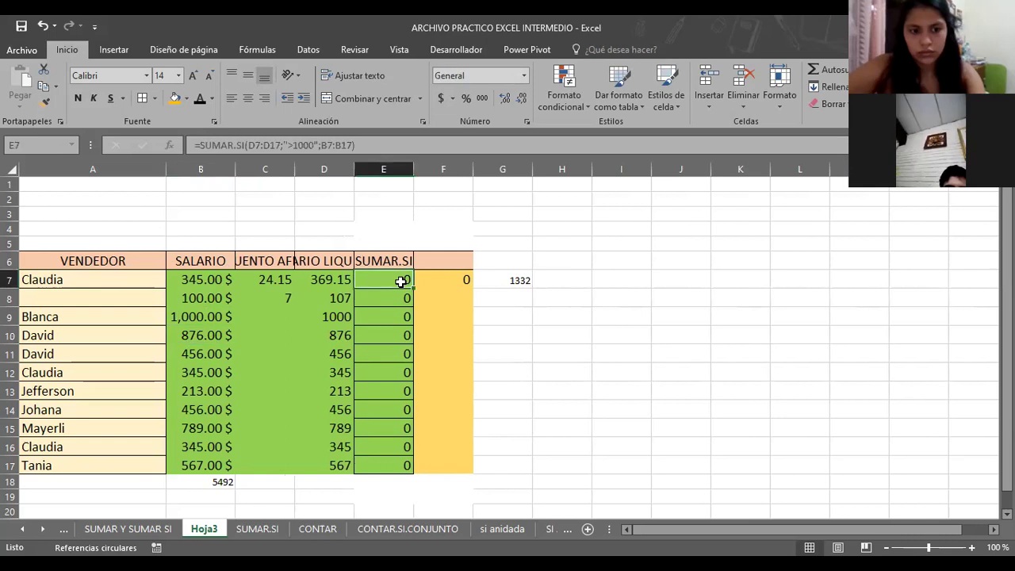
{"action": "left_click_drag", "start_coordinate": [208, 279], "coordinate": [197, 469]}
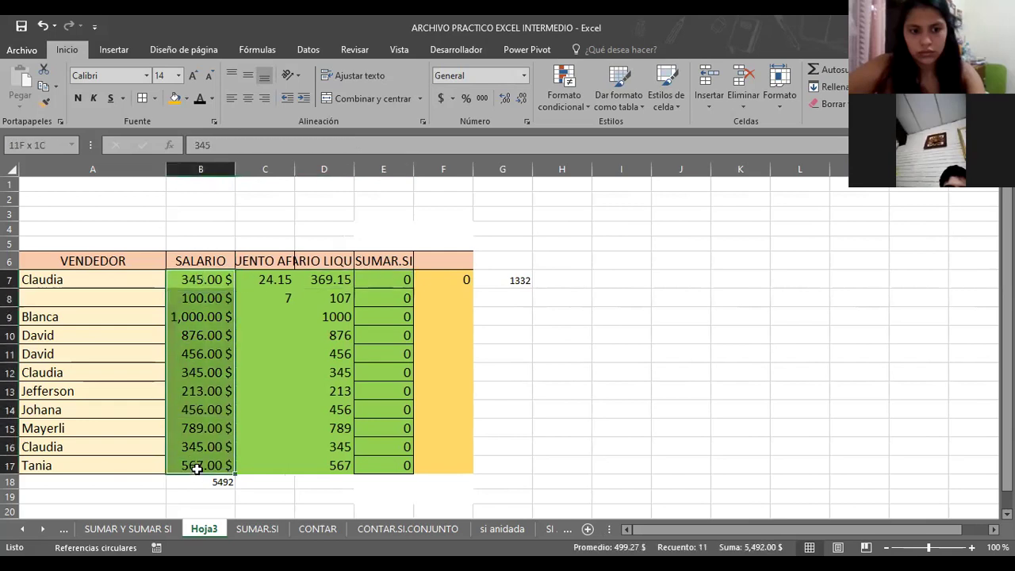
- Format the B7:B17 salaries as General numbers, then recheck the E7 SUMAR.SI result
{"action": "right_click", "coordinate": [213, 302]}
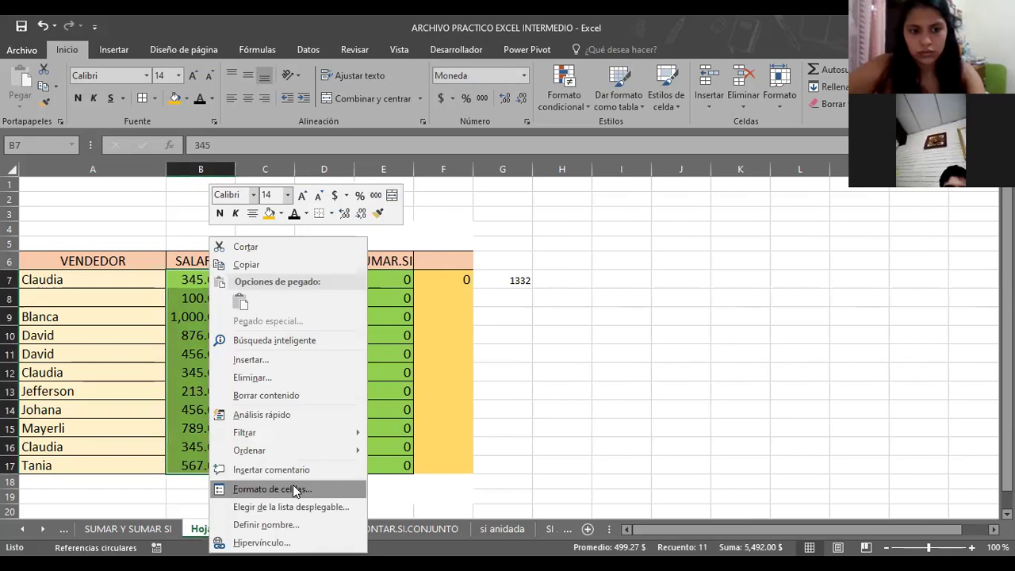
{"action": "left_click", "coordinate": [299, 487]}
{"action": "left_click", "coordinate": [121, 274]}
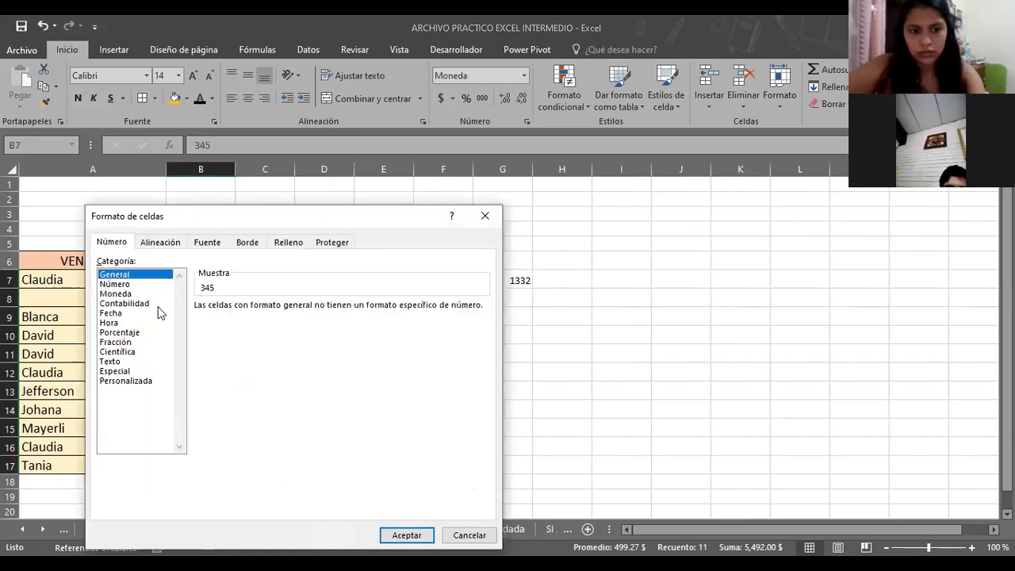
{"action": "left_click", "coordinate": [406, 535]}
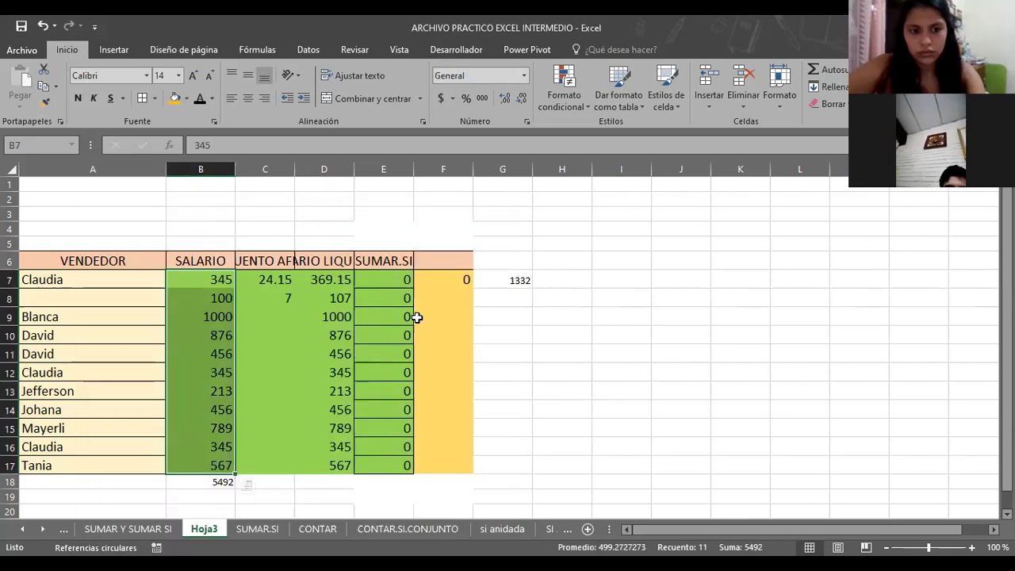
{"action": "left_click", "coordinate": [416, 318]}
{"action": "left_click", "coordinate": [587, 334]}
{"action": "left_click", "coordinate": [390, 280]}
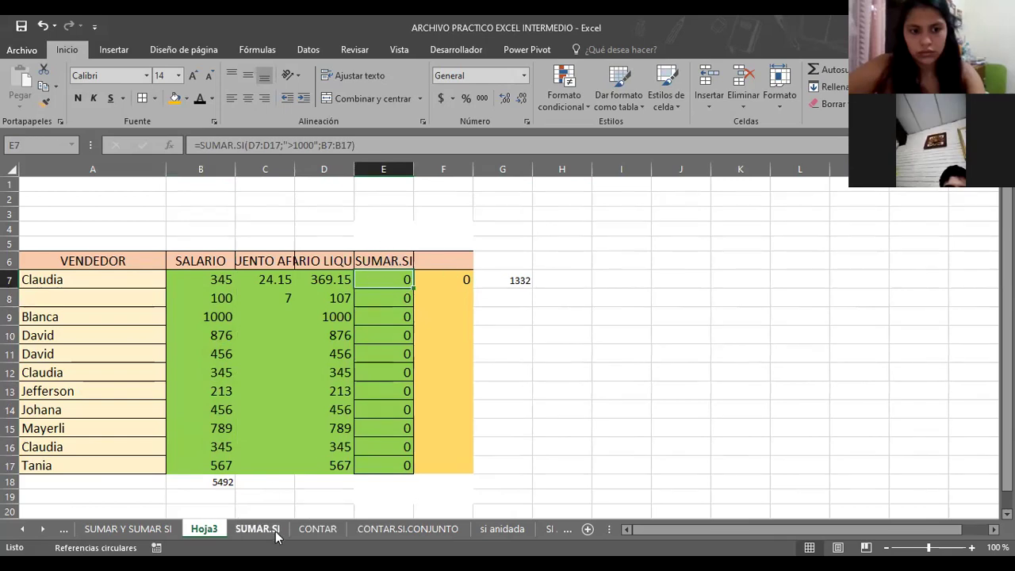
- On the SUMAR Y SUMAR SI sheet, compare the E7 >1000 SUMAR.SI formula with D7's net salary
{"action": "left_click", "coordinate": [151, 529]}
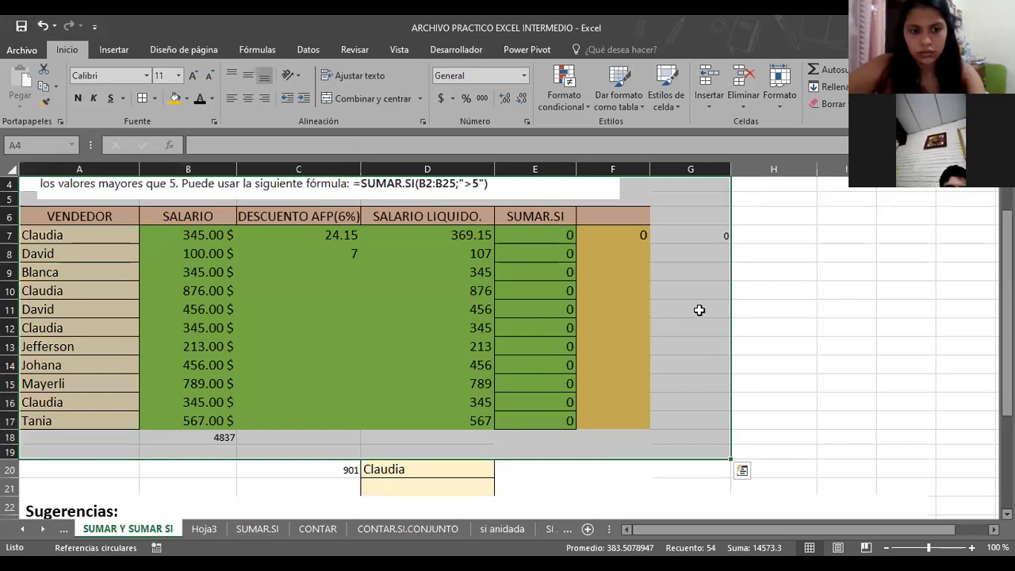
{"action": "left_click", "coordinate": [701, 309]}
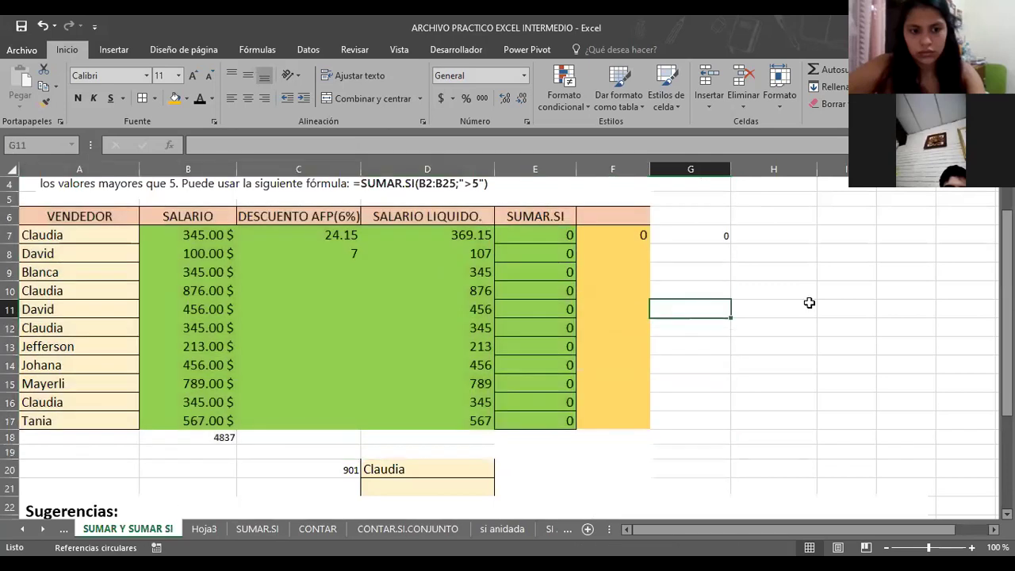
{"action": "left_click", "coordinate": [541, 238]}
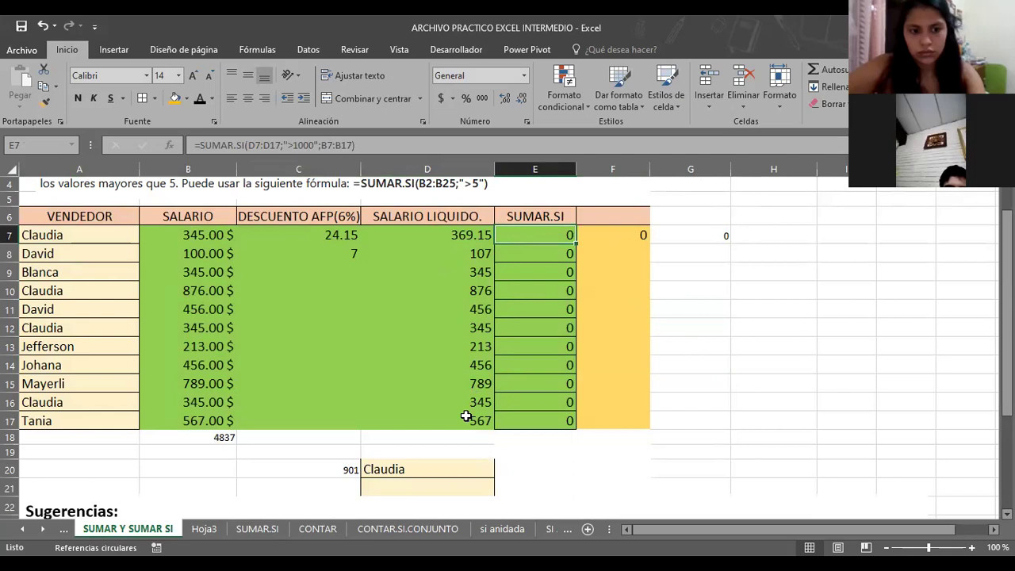
{"action": "left_click", "coordinate": [451, 236]}
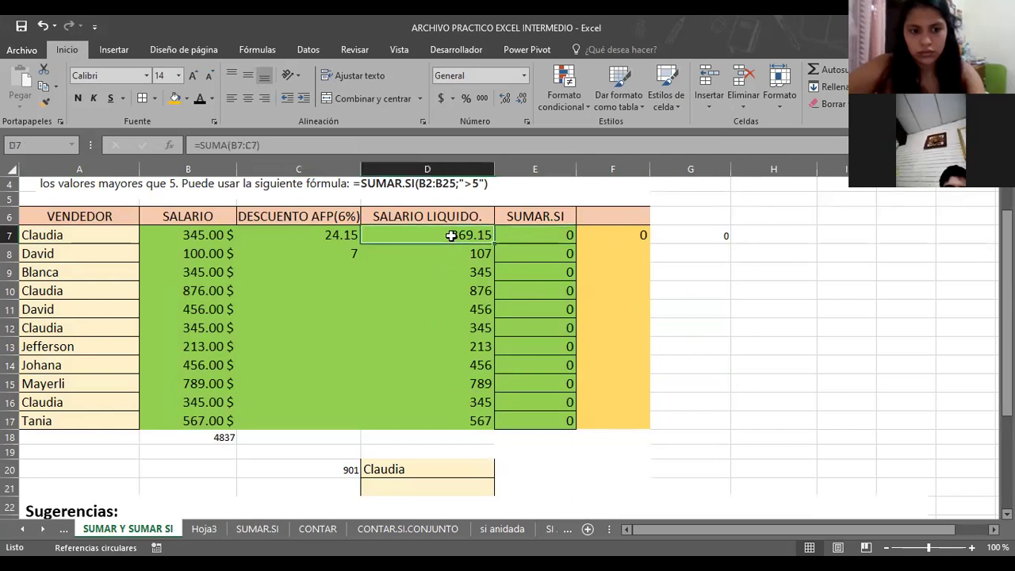
{"action": "left_click", "coordinate": [553, 240]}
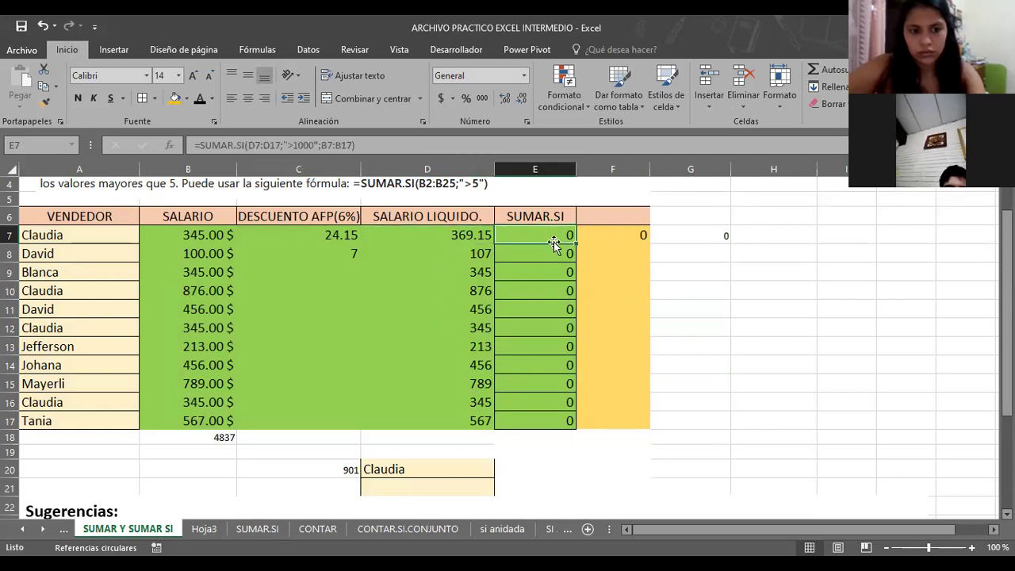
{"action": "left_click", "coordinate": [449, 235]}
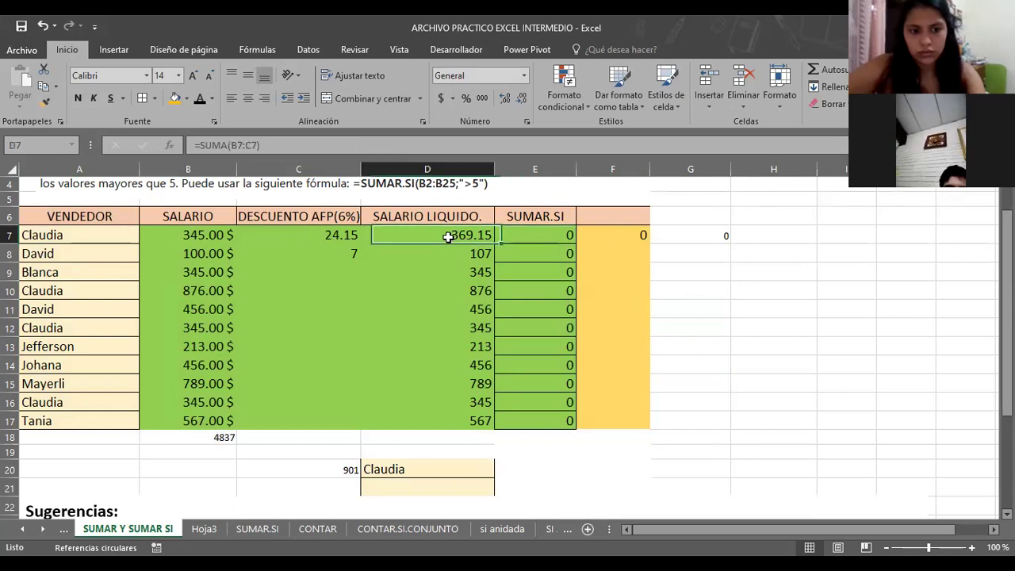
{"action": "left_click", "coordinate": [553, 238]}
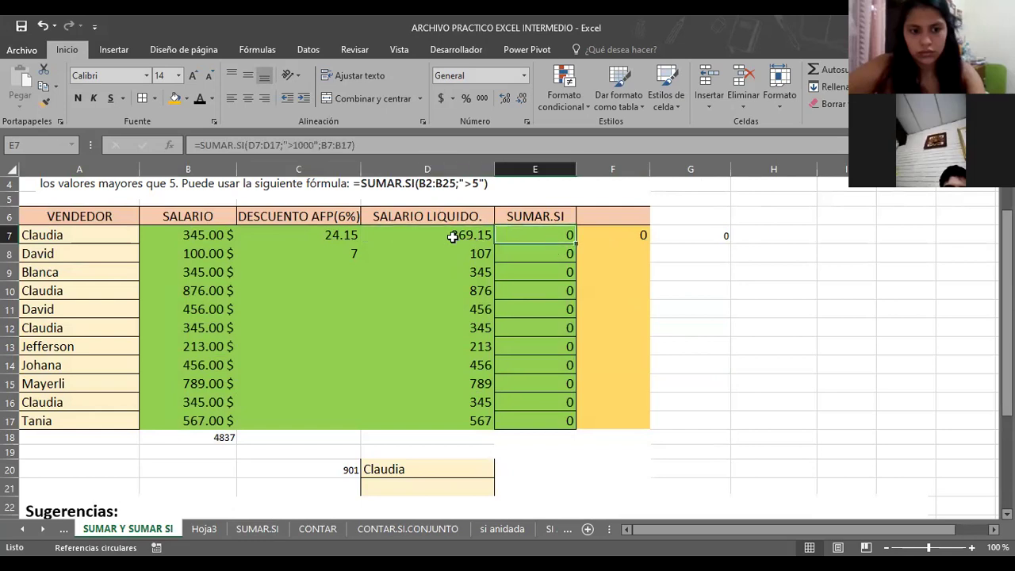
{"action": "left_click", "coordinate": [423, 233]}
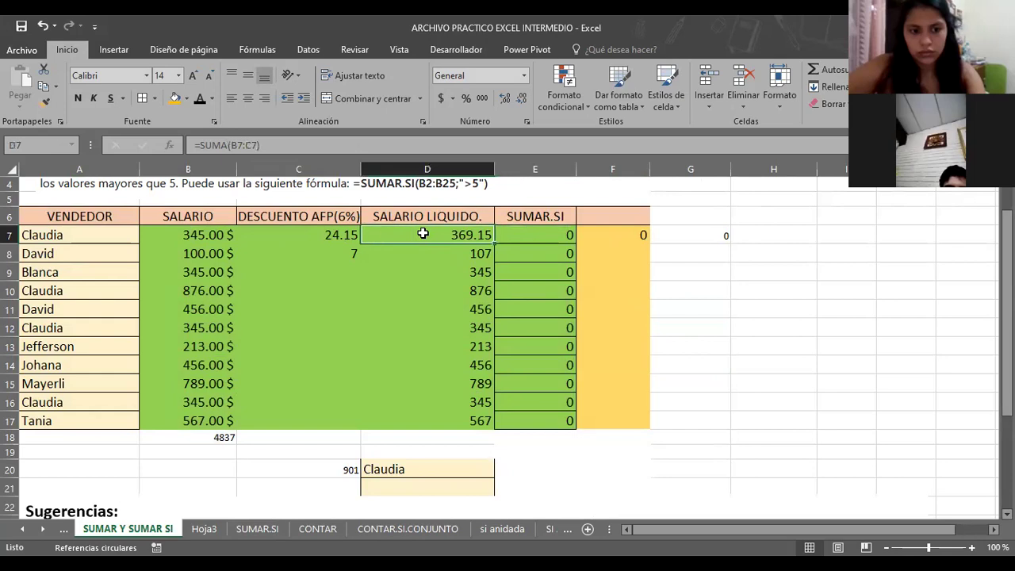
- Set Claudia's salary in B7 to 2000 and confirm E7 now returns 2000
{"action": "left_click", "coordinate": [189, 232]}
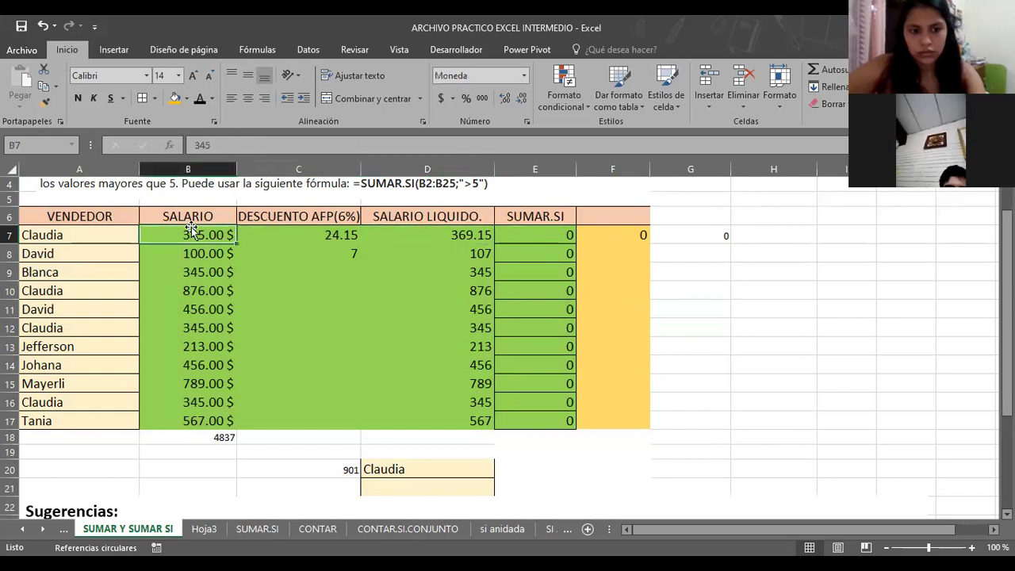
{"action": "type", "text": "2000"}
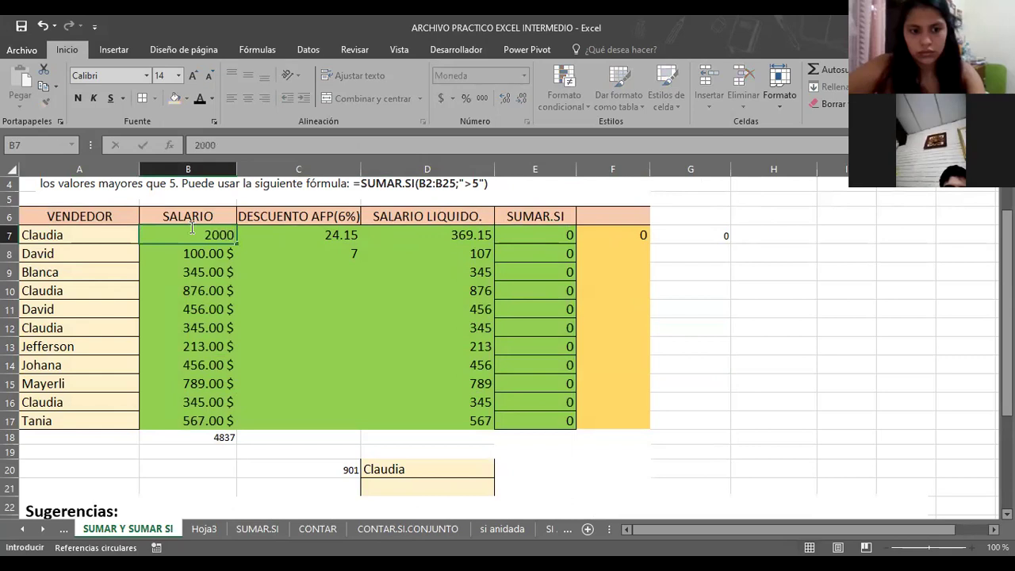
{"action": "key", "text": "Return"}
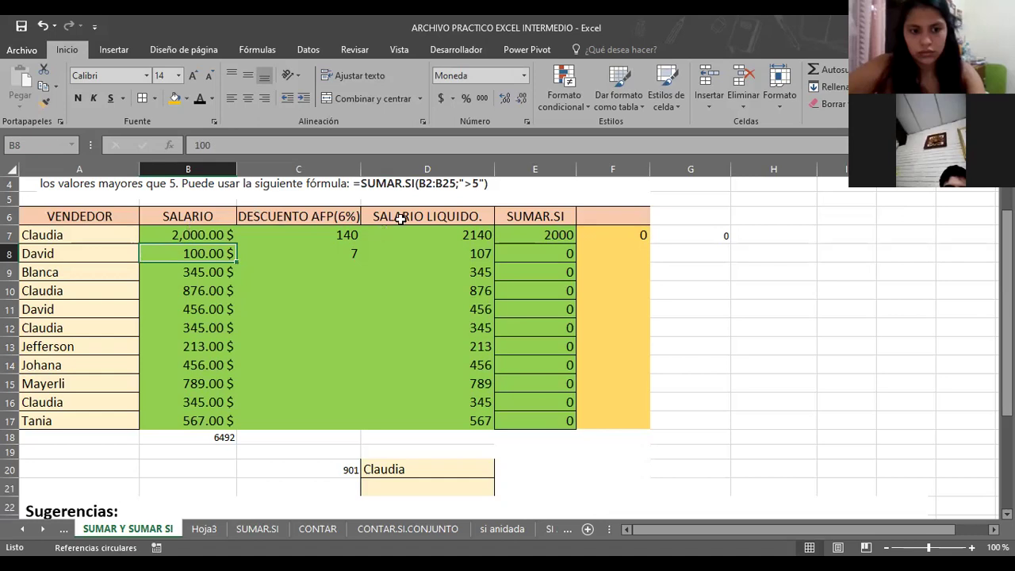
{"action": "left_click", "coordinate": [540, 235]}
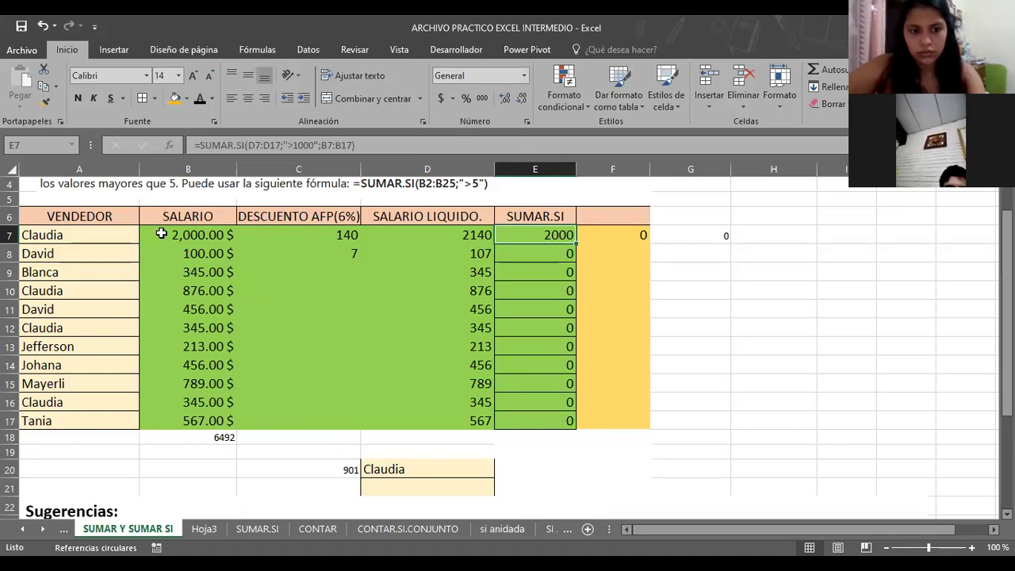
- Give Claudia's row A7:D7 an orange fill
{"action": "left_click_drag", "start_coordinate": [120, 236], "coordinate": [506, 234]}
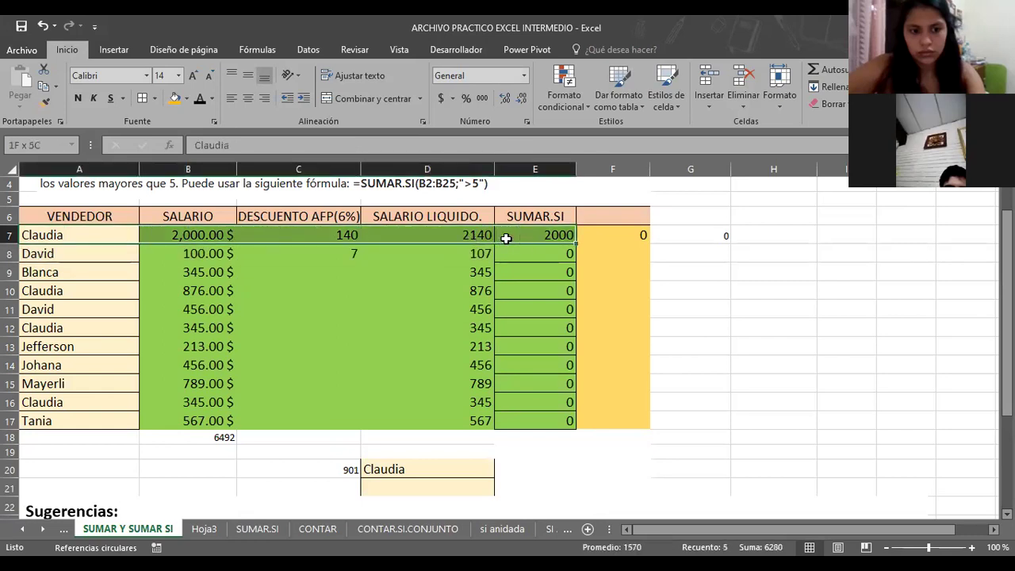
{"action": "left_click", "coordinate": [188, 99]}
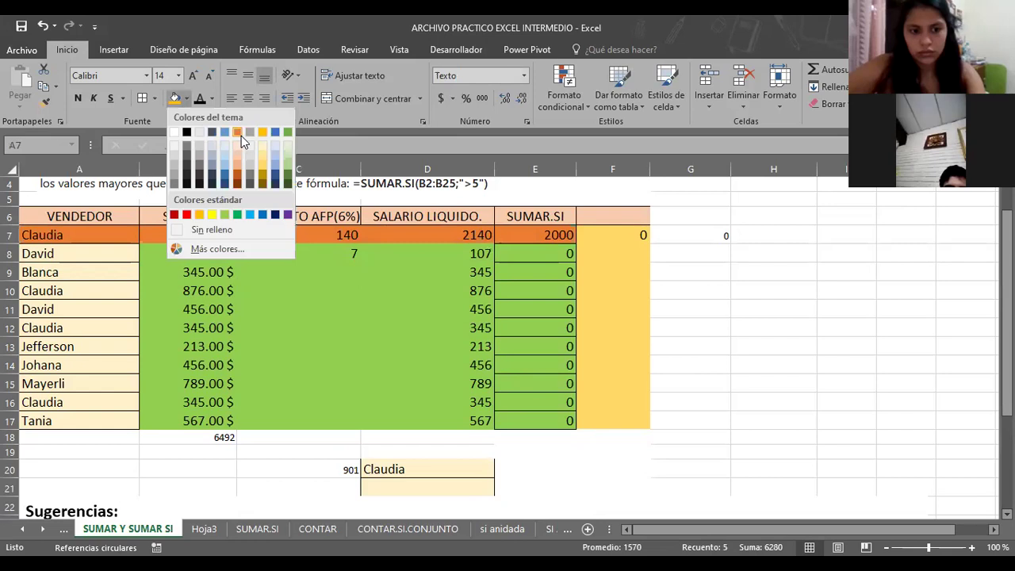
{"action": "left_click", "coordinate": [350, 309]}
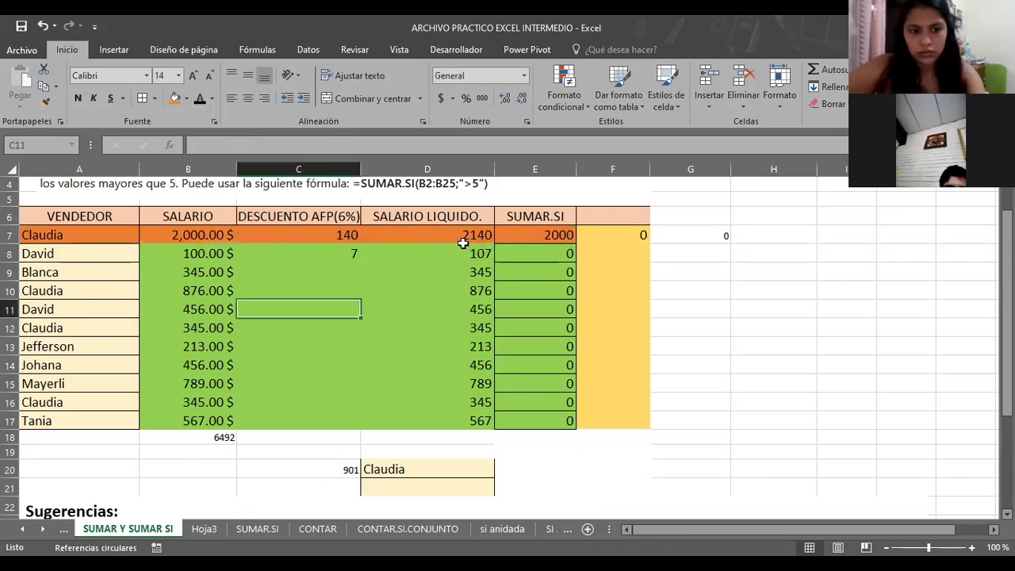
- Fill the C7, D7 and E7 formulas down through row 17
{"action": "left_click", "coordinate": [330, 235]}
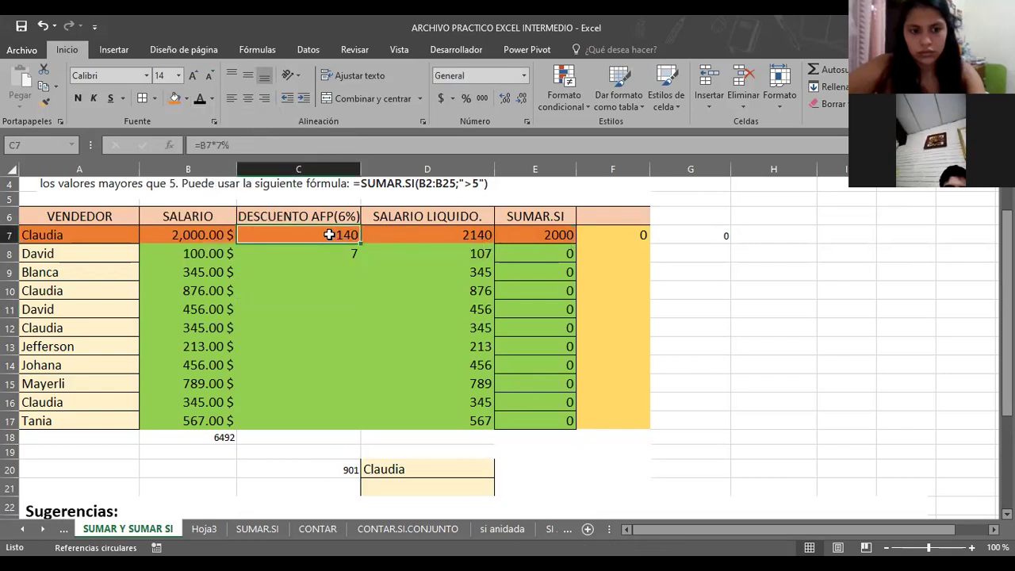
{"action": "left_click_drag", "start_coordinate": [361, 245], "coordinate": [366, 426]}
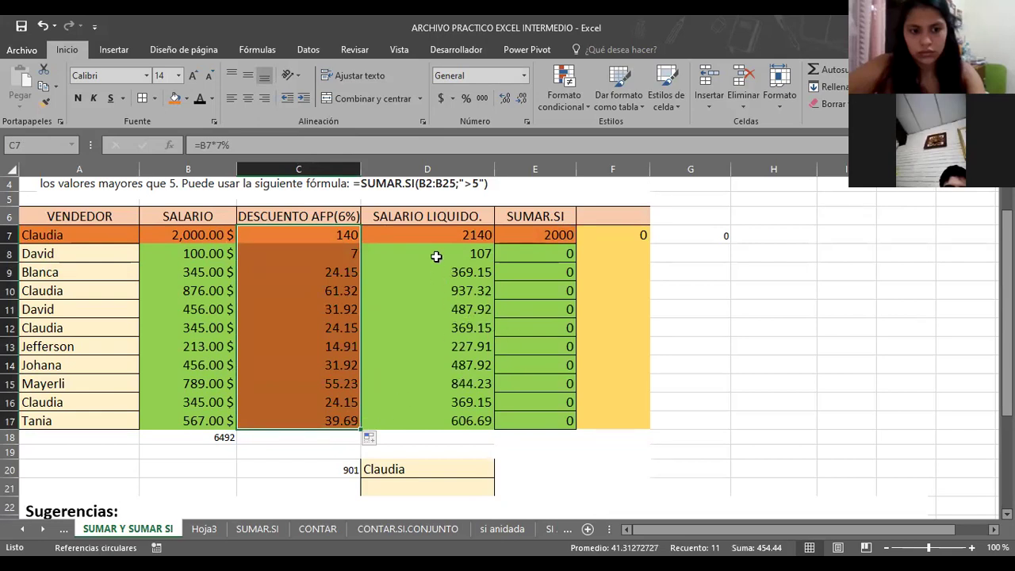
{"action": "left_click", "coordinate": [436, 254]}
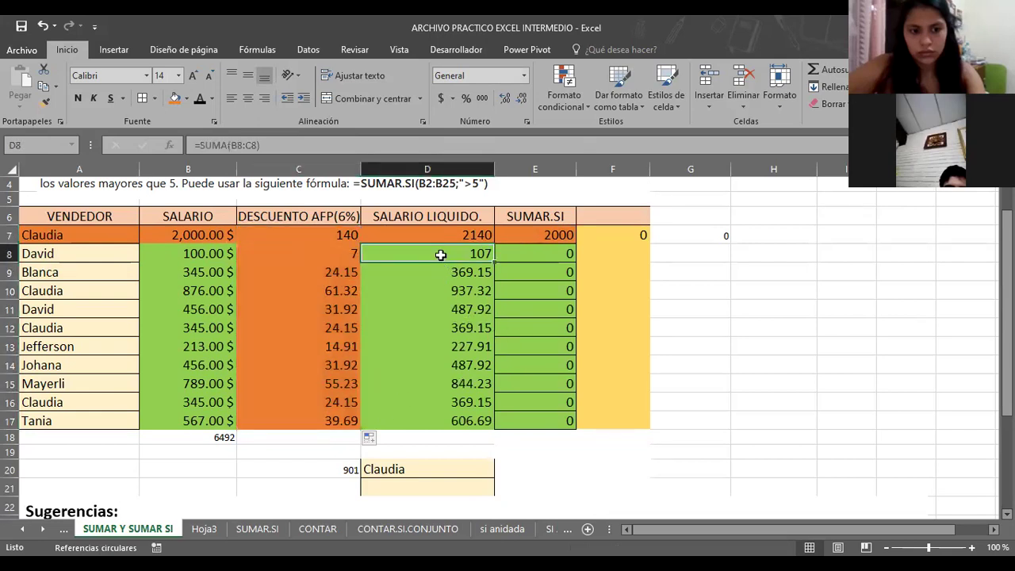
{"action": "left_click", "coordinate": [466, 235]}
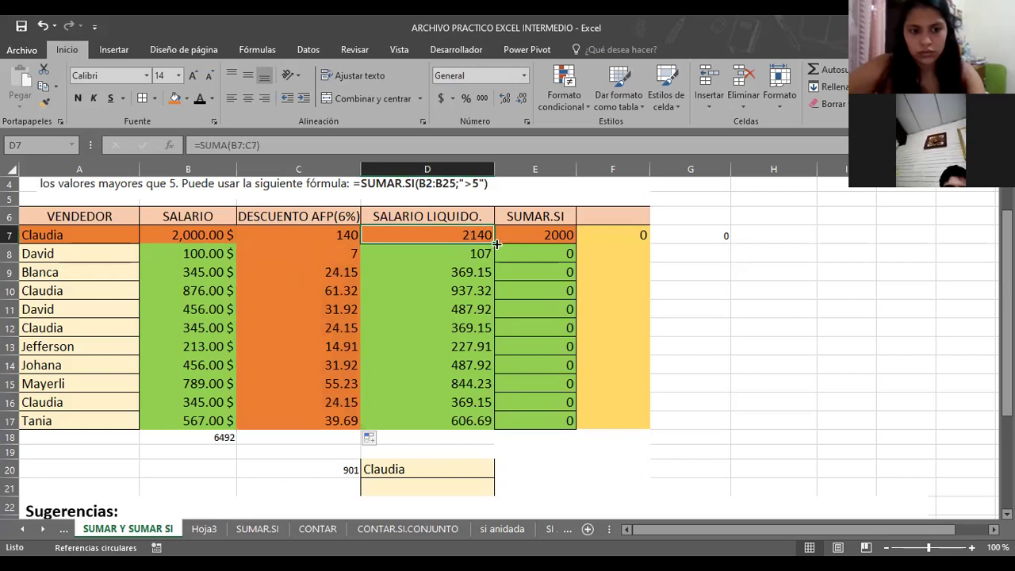
{"action": "left_click_drag", "start_coordinate": [492, 241], "coordinate": [486, 423]}
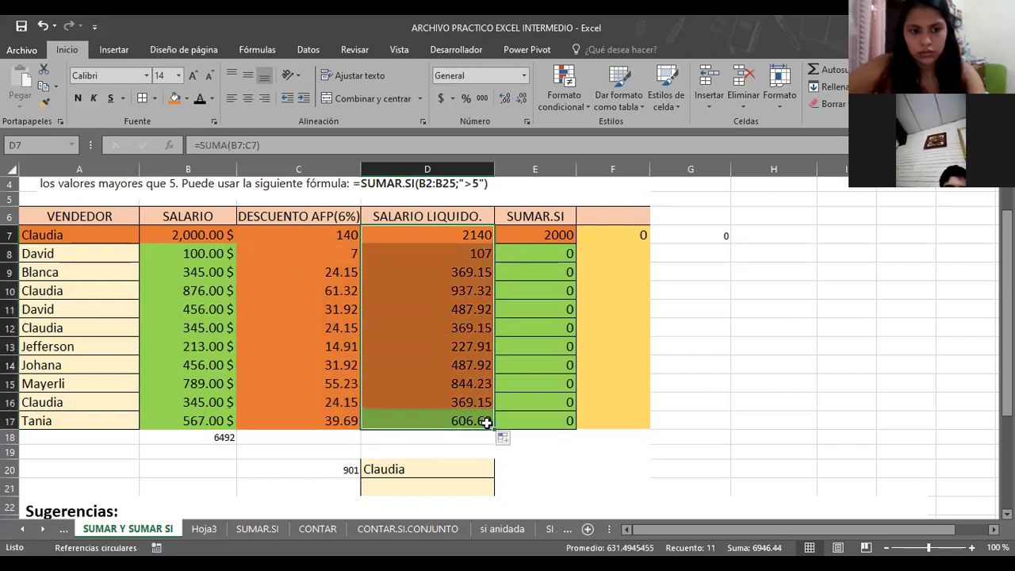
{"action": "left_click", "coordinate": [550, 244]}
{"action": "left_click_drag", "start_coordinate": [576, 244], "coordinate": [579, 423]}
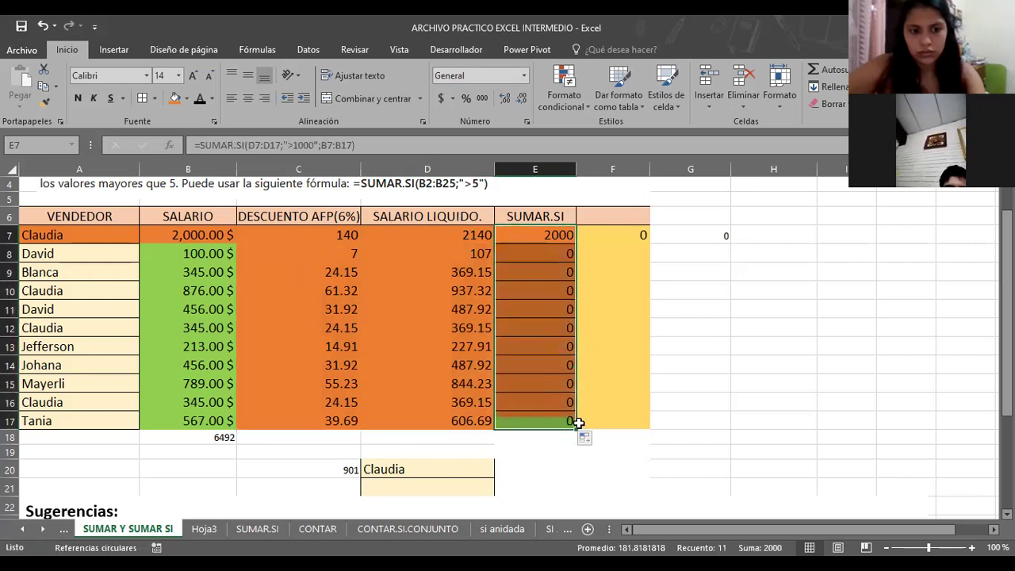
- Change the B10 salary from 876 to 900, then to 1500
{"action": "left_click", "coordinate": [193, 283]}
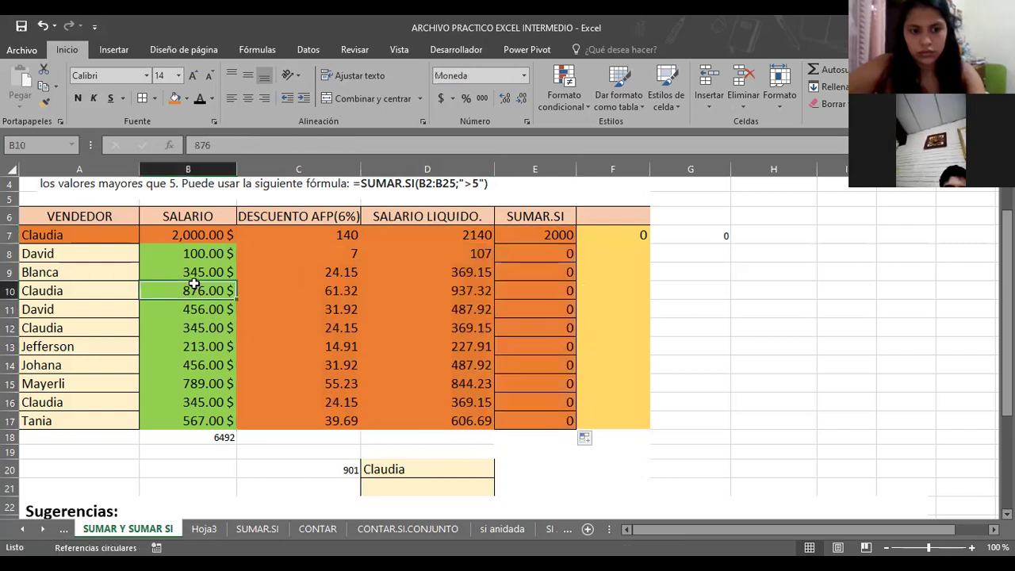
{"action": "type", "text": "9"}
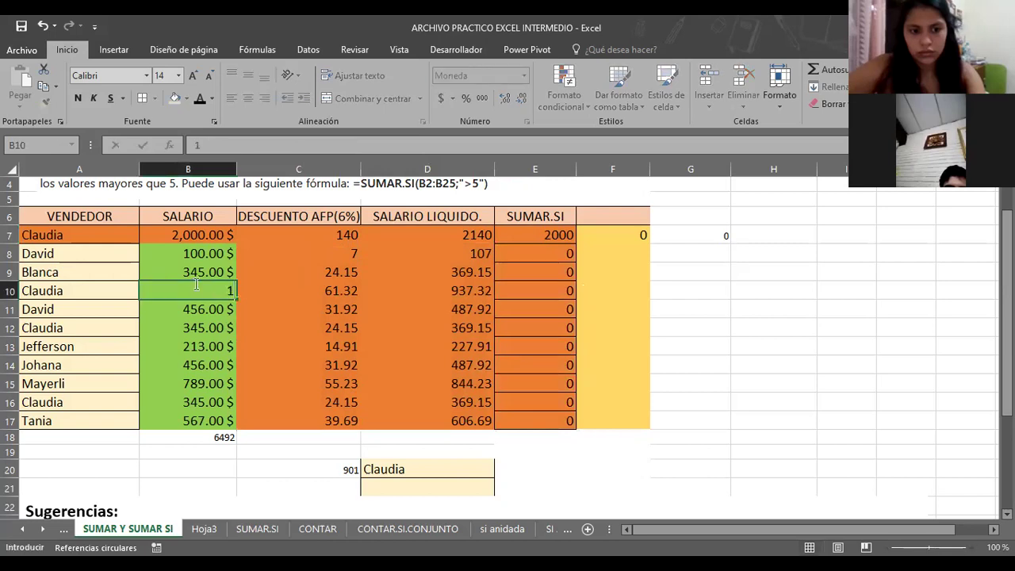
{"action": "type", "text": "00"}
{"action": "key", "text": "Return"}
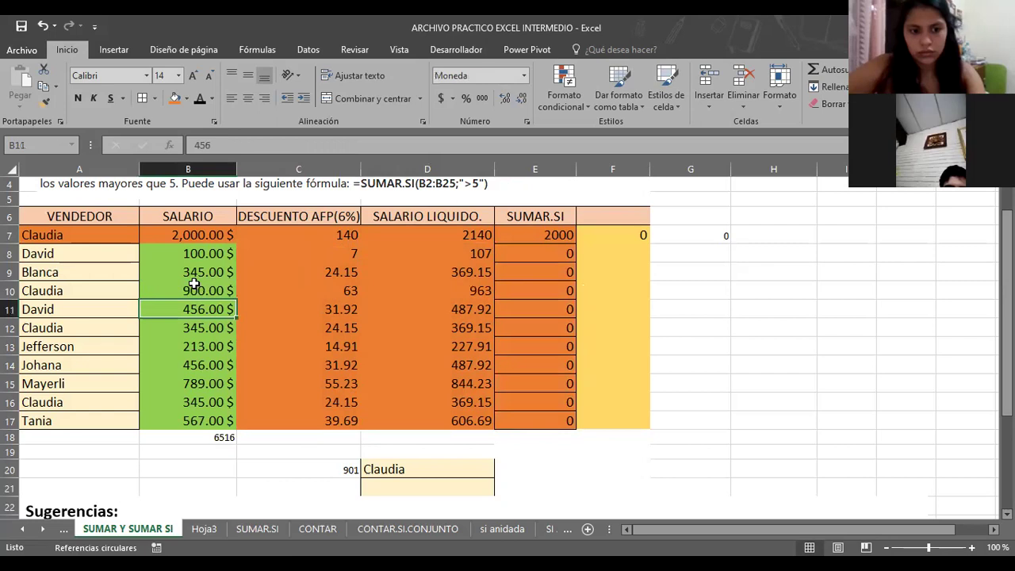
{"action": "left_click", "coordinate": [464, 291]}
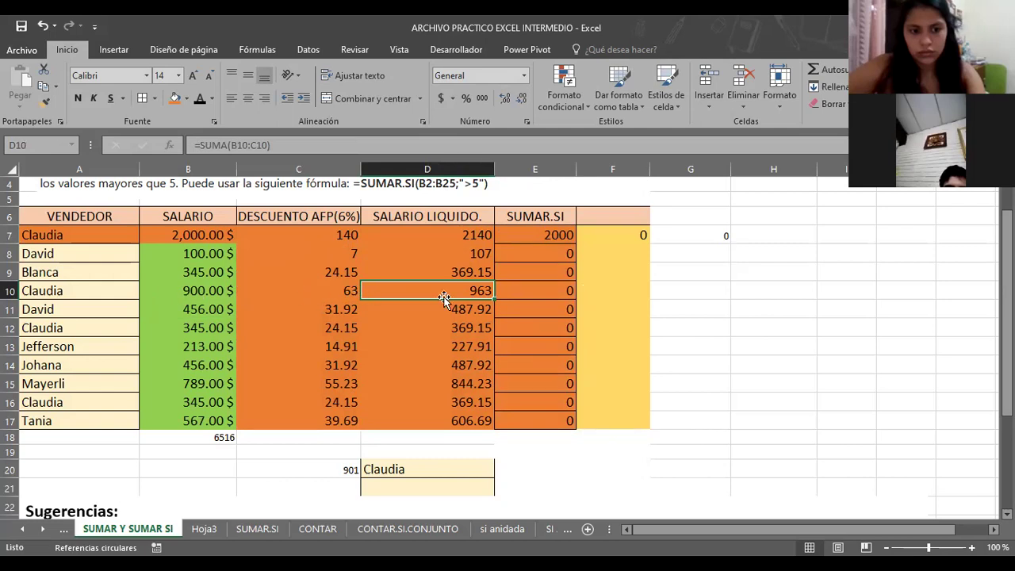
{"action": "left_click", "coordinate": [219, 292]}
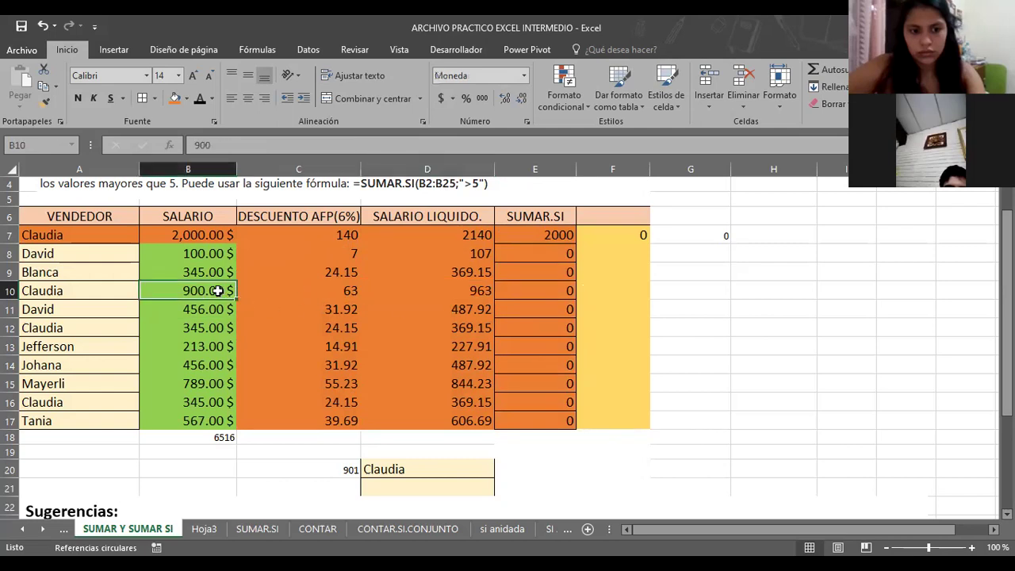
{"action": "type", "text": "1500"}
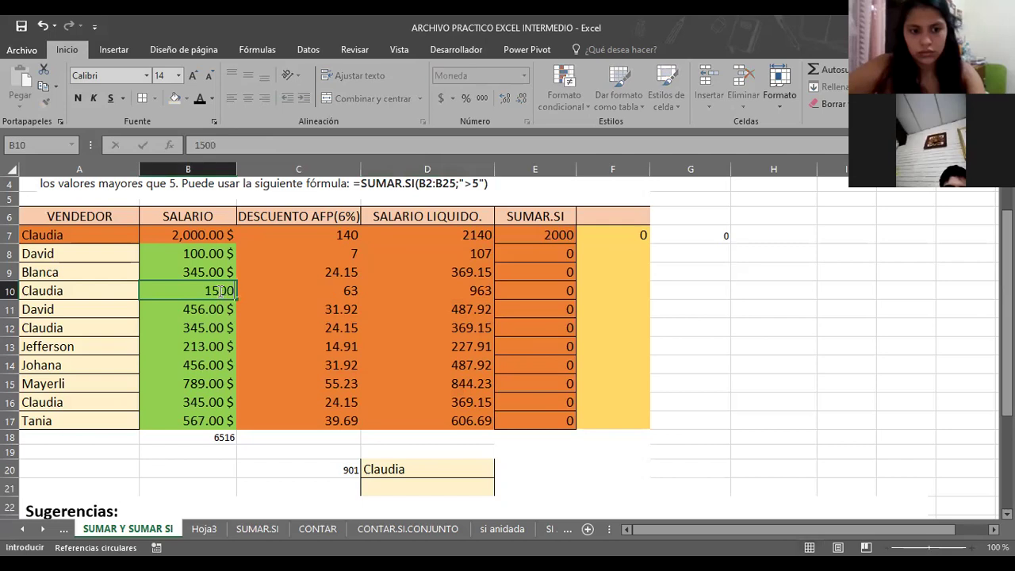
{"action": "key", "text": "Return"}
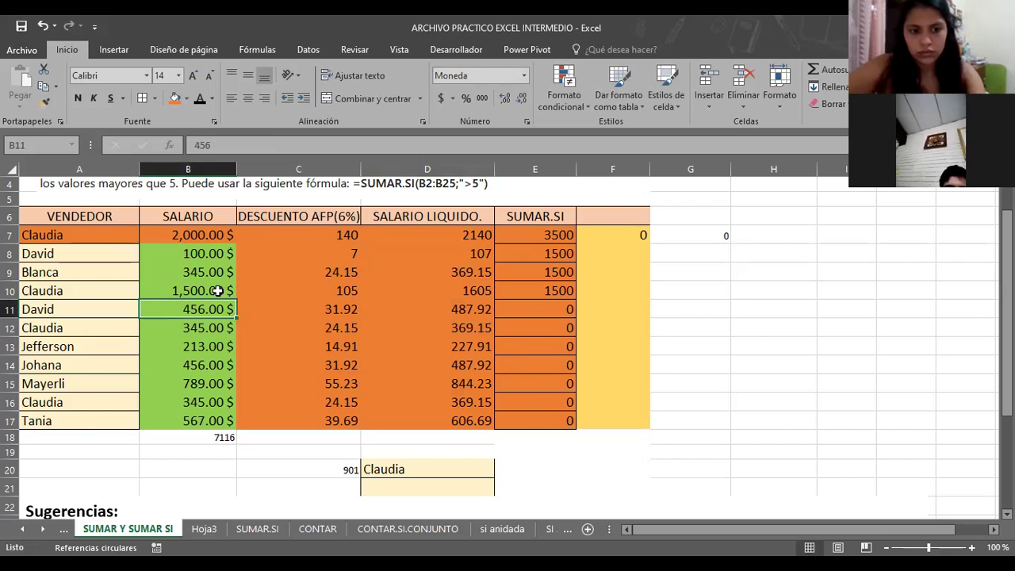
{"action": "left_click", "coordinate": [551, 255]}
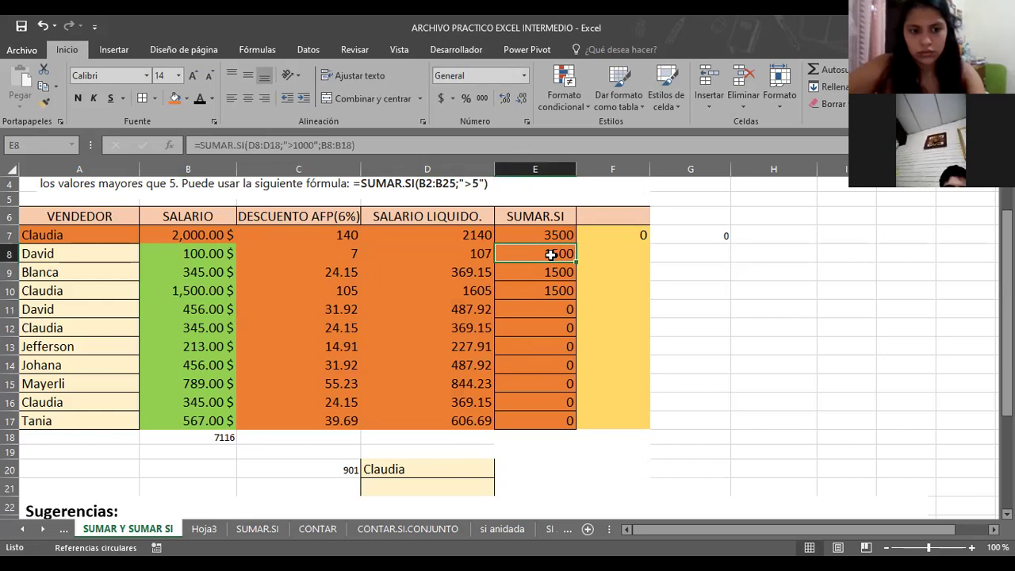
{"action": "left_click", "coordinate": [543, 275]}
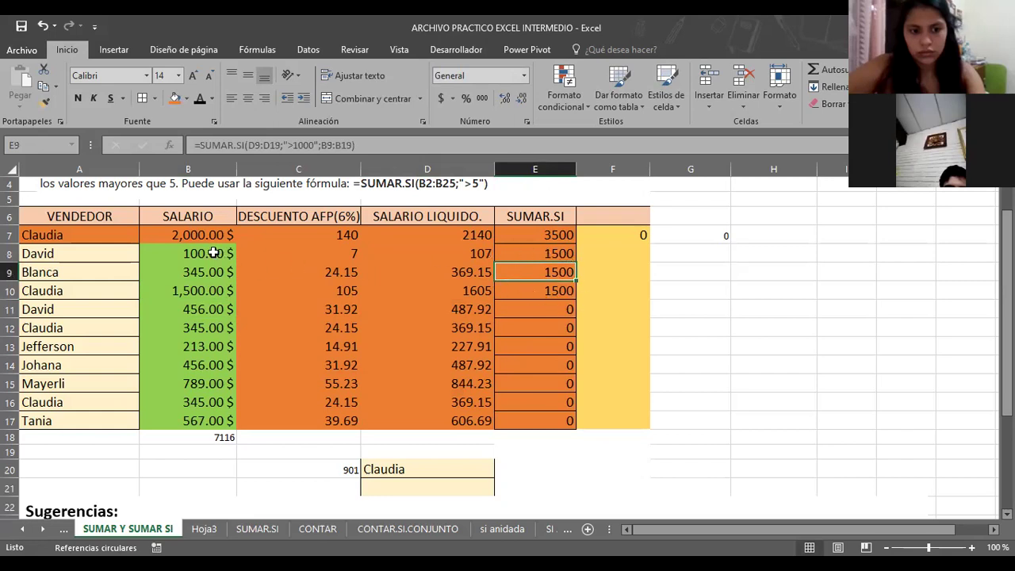
{"action": "left_click", "coordinate": [514, 254]}
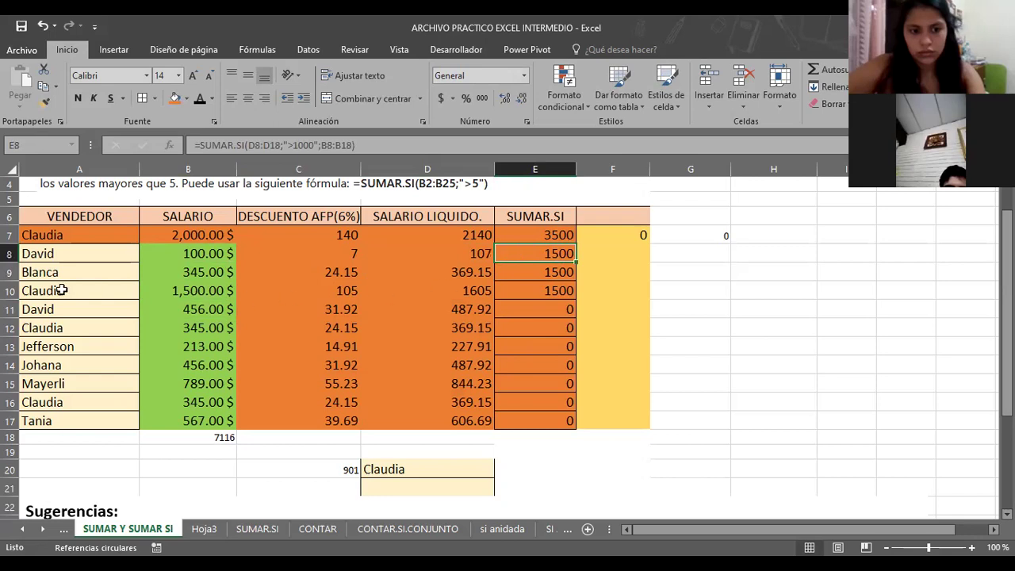
{"action": "left_click", "coordinate": [191, 294]}
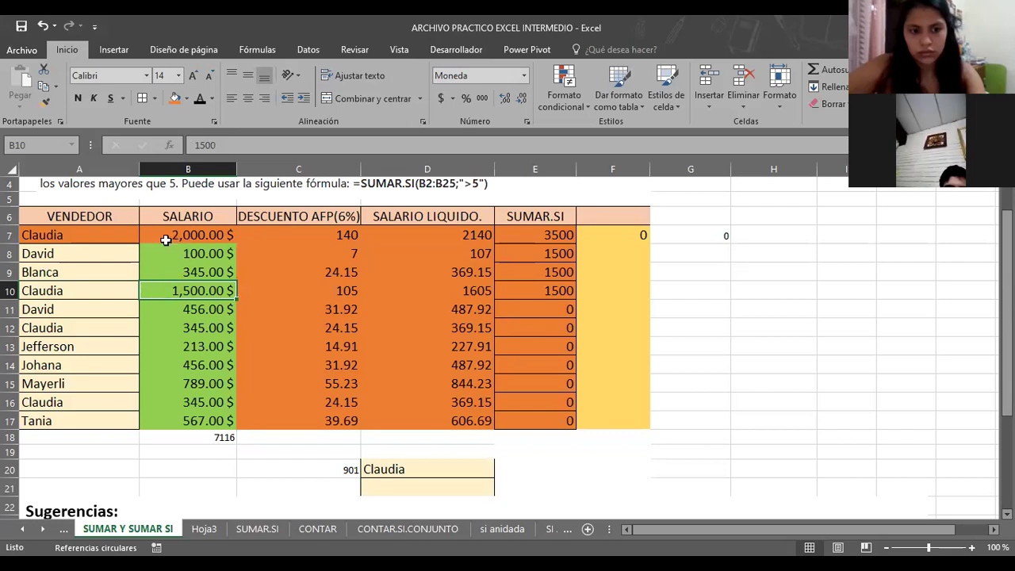
{"action": "left_click", "coordinate": [164, 238]}
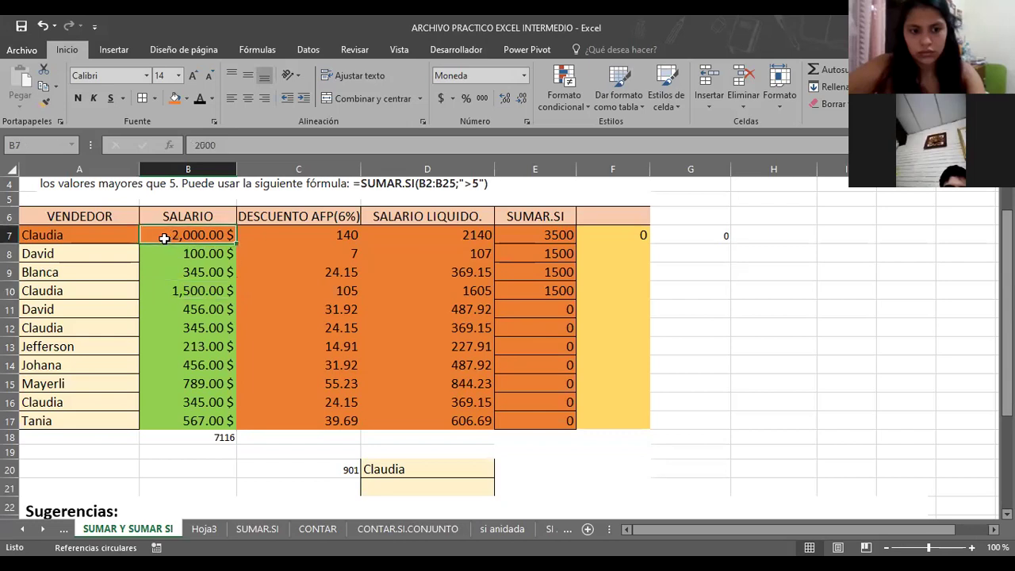
{"action": "left_click", "coordinate": [168, 292]}
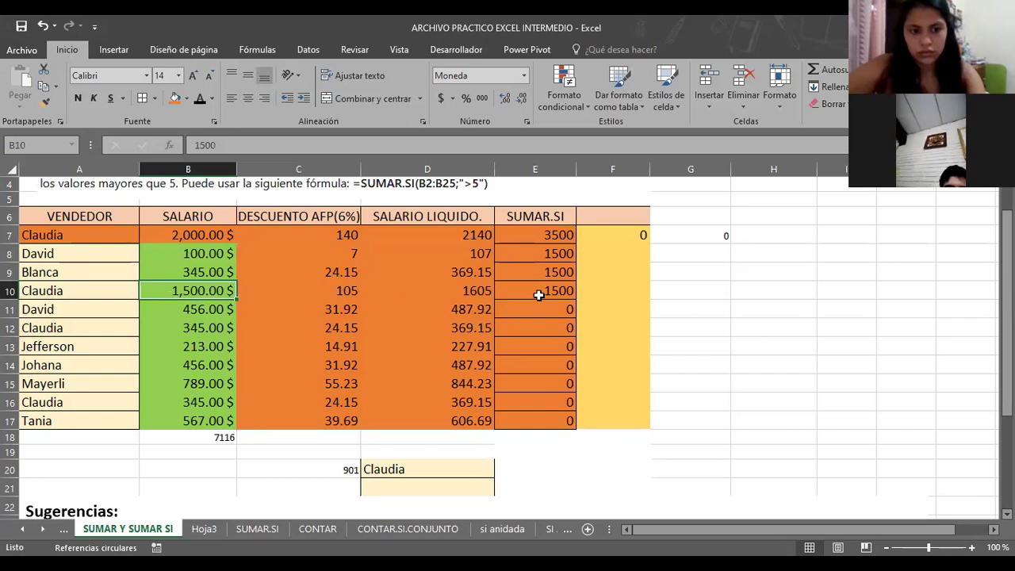
{"action": "left_click", "coordinate": [540, 253]}
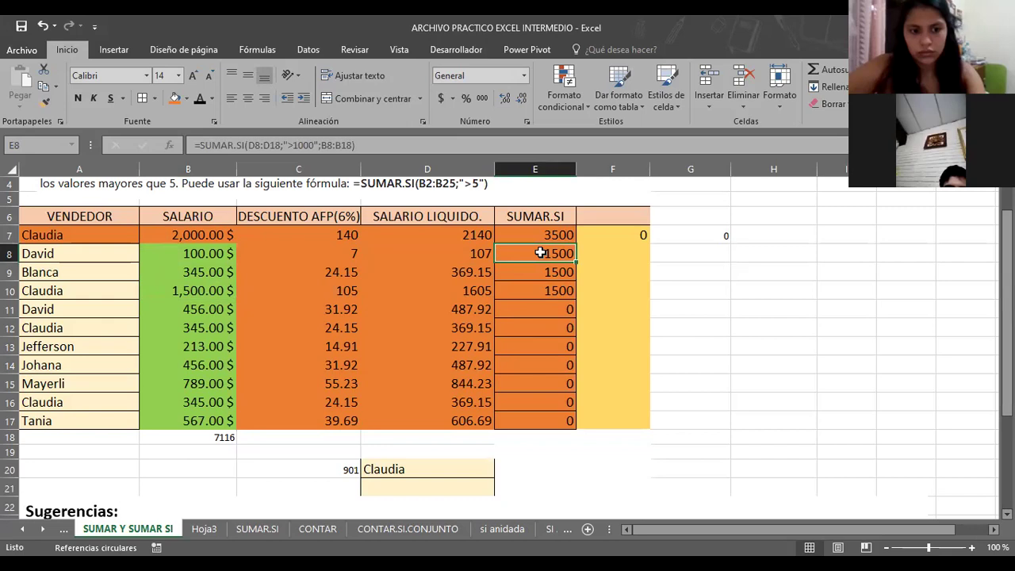
{"action": "left_click", "coordinate": [541, 234]}
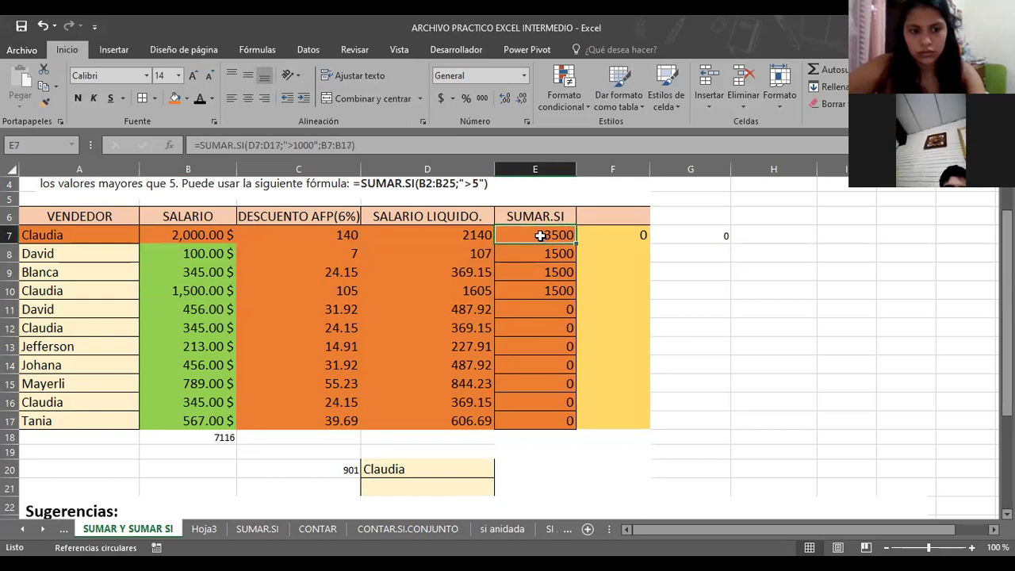
{"action": "left_click", "coordinate": [462, 234]}
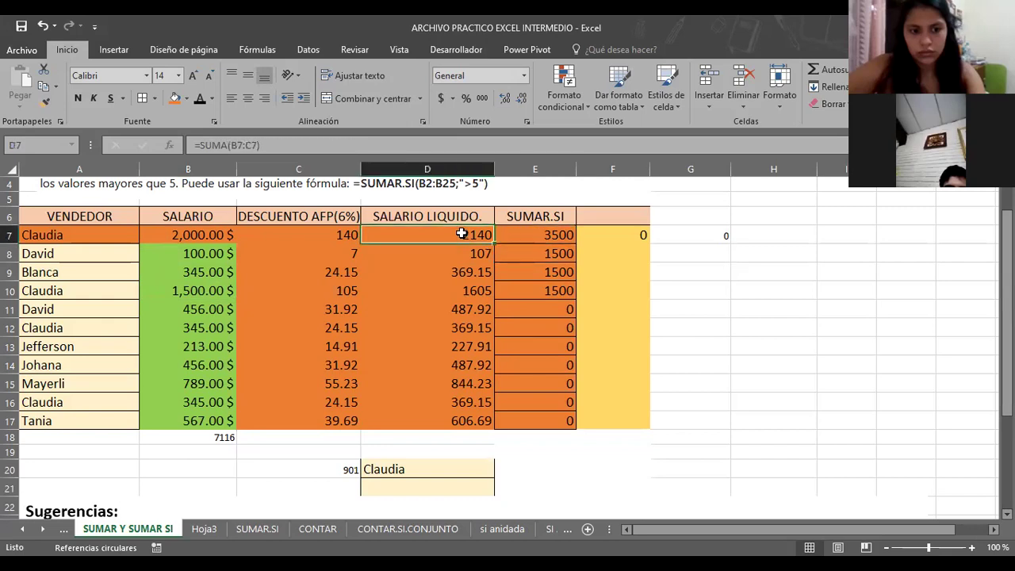
{"action": "left_click", "coordinate": [554, 235]}
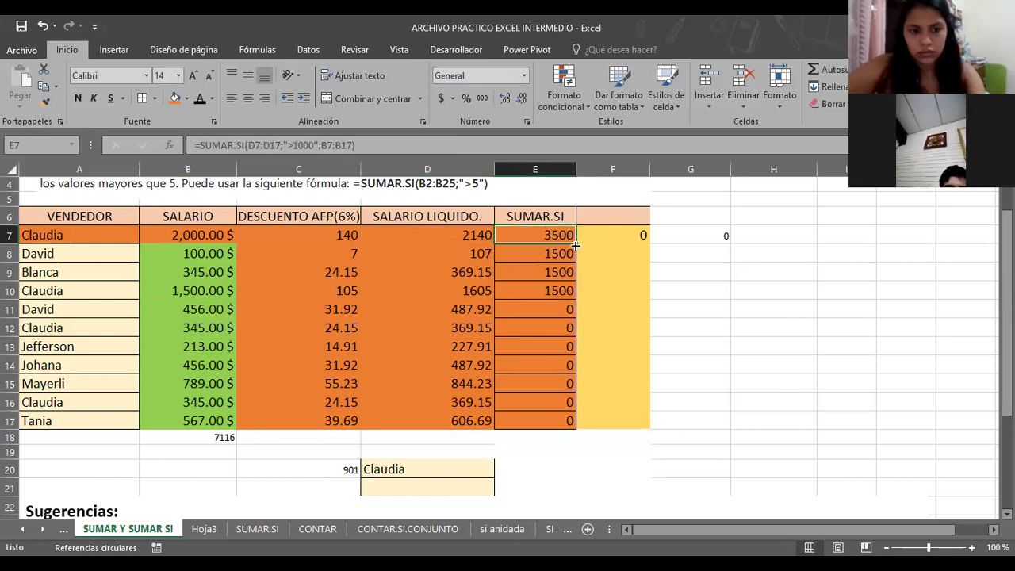
{"action": "left_click", "coordinate": [534, 254]}
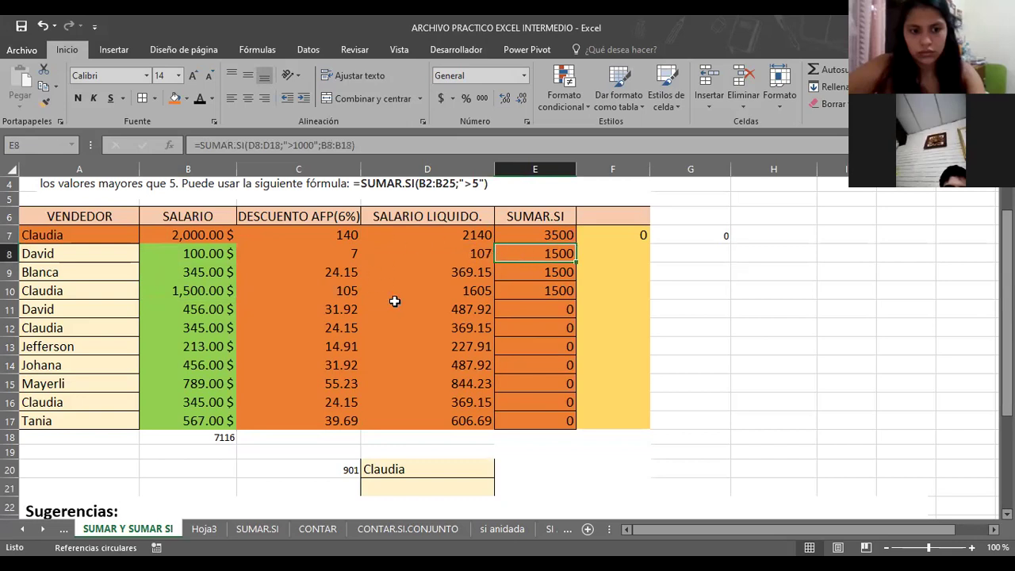
{"action": "left_click", "coordinate": [533, 233]}
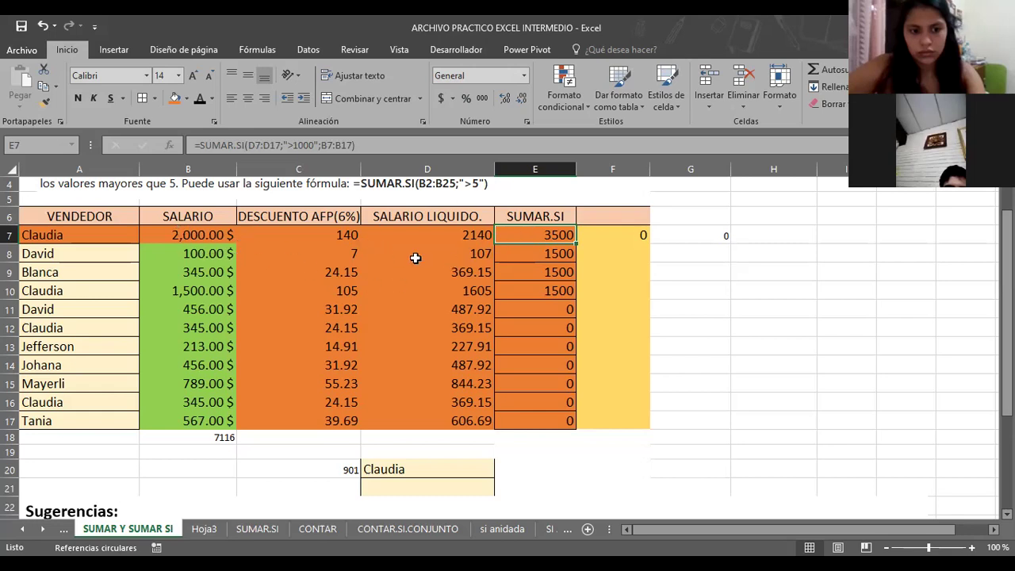
{"action": "left_click", "coordinate": [425, 233]}
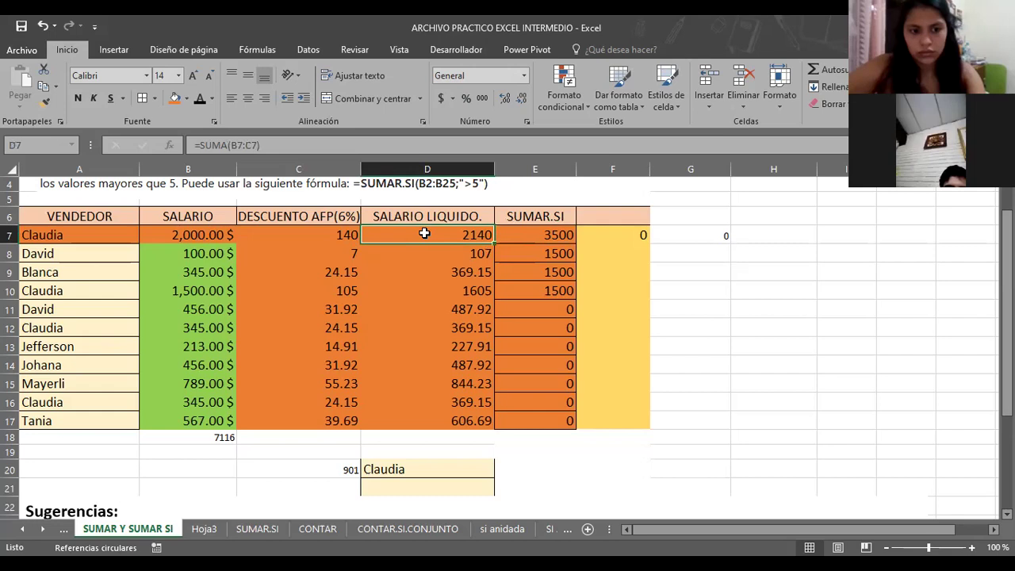
{"action": "left_click", "coordinate": [534, 235]}
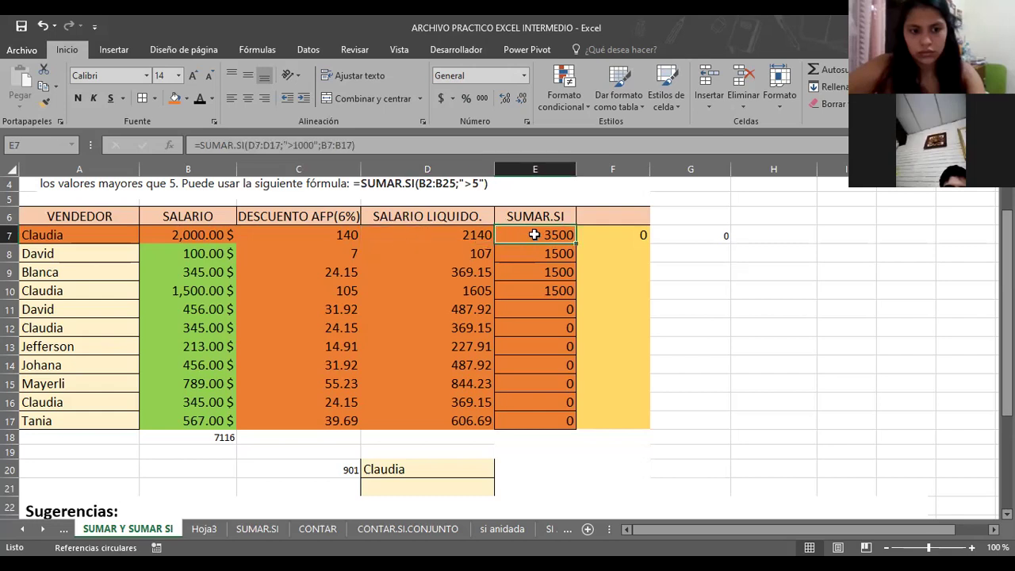
- Start adding $ locks to E7's D7:D17 range, dismissing the resulting formula error warning
{"action": "double_click", "coordinate": [535, 235]}
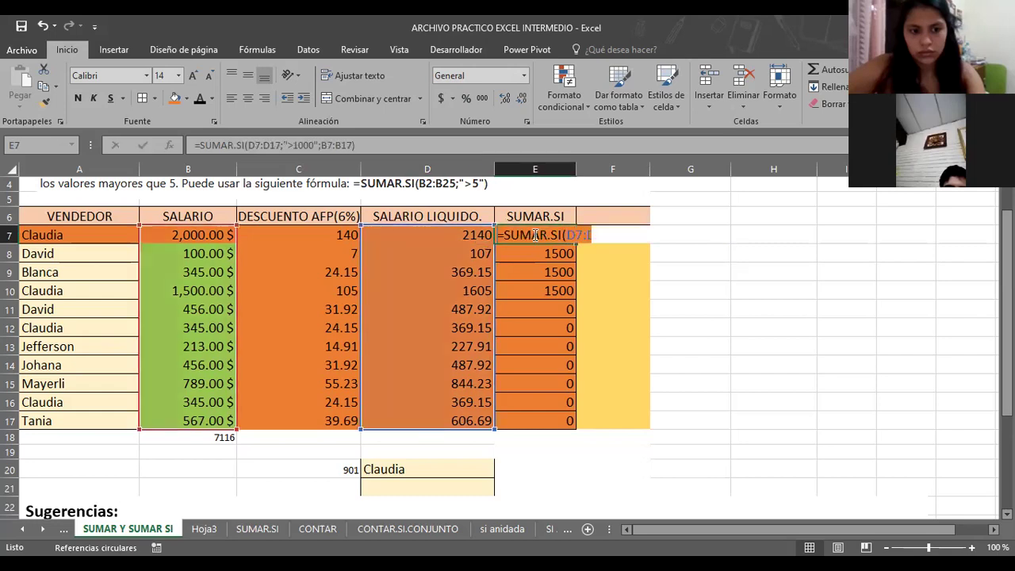
{"action": "left_click", "coordinate": [258, 145]}
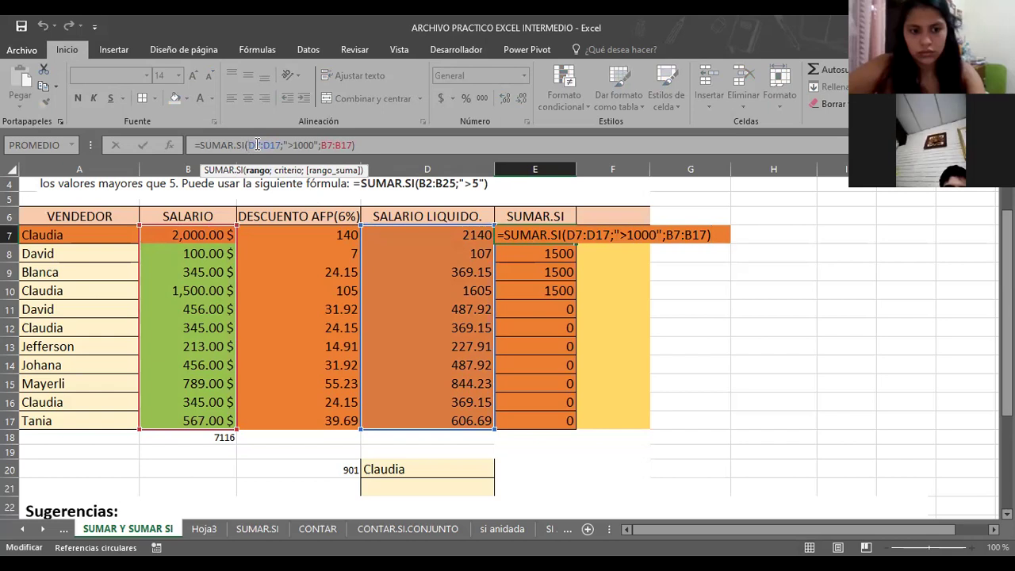
{"action": "type", "text": "&"}
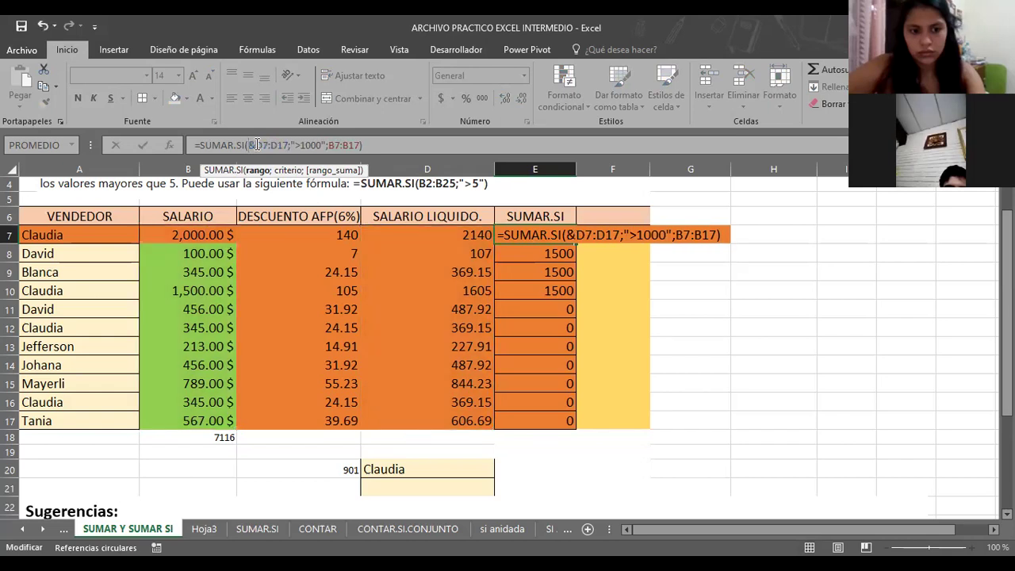
{"action": "key", "text": "BackSpace"}
{"action": "type", "text": "$D"}
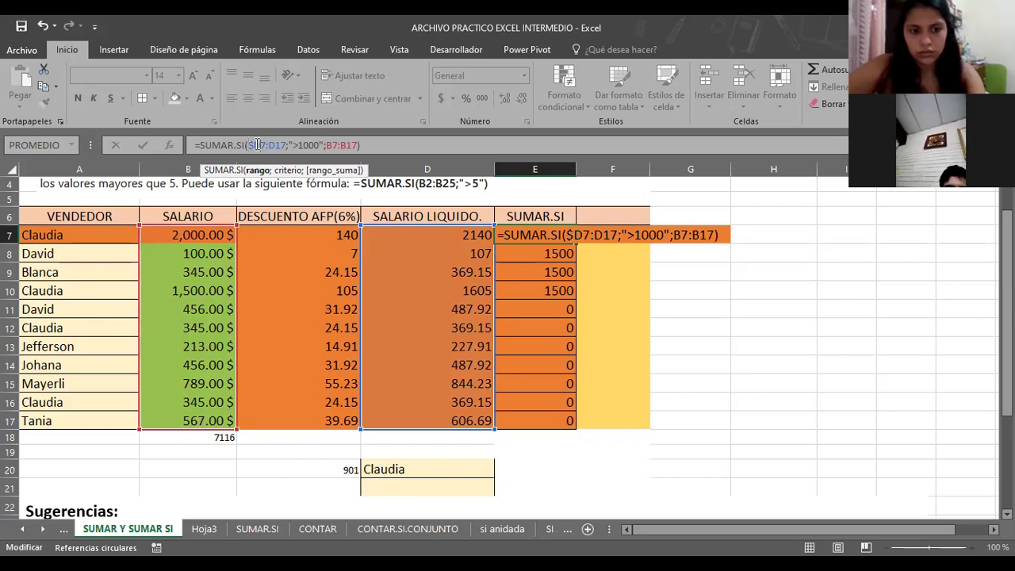
{"action": "type", "text": "$"}
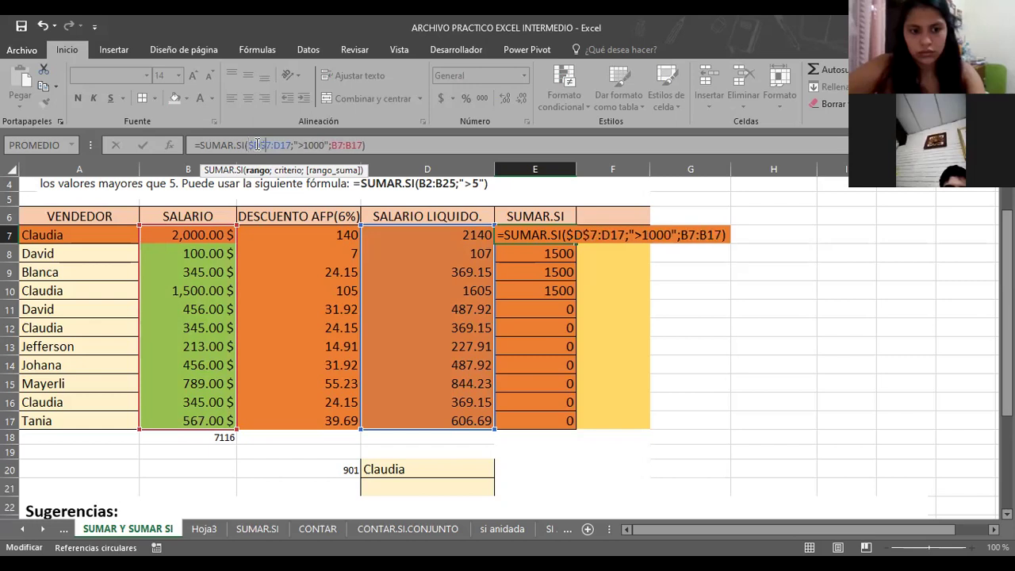
{"action": "key", "text": "Right"}
{"action": "key", "text": "Right"}
{"action": "key", "text": "Right"}
{"action": "type", "text": "$D"}
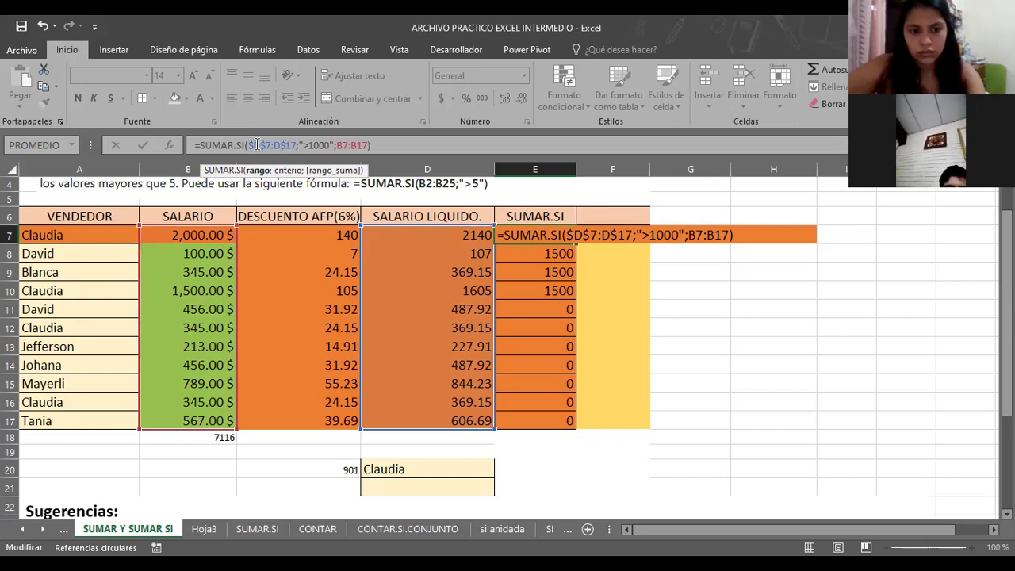
{"action": "type", "text": "$"}
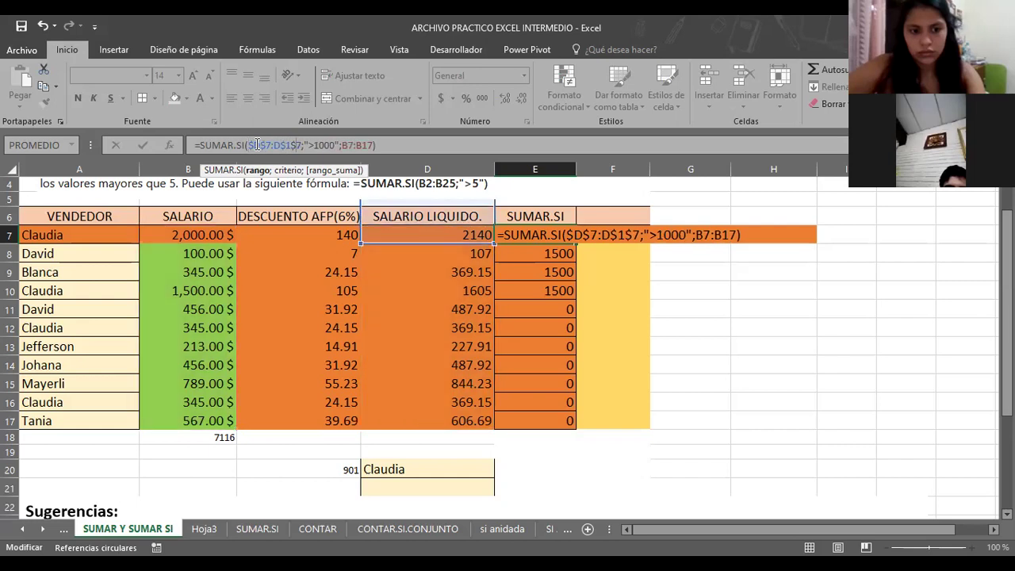
{"action": "key", "text": "Return"}
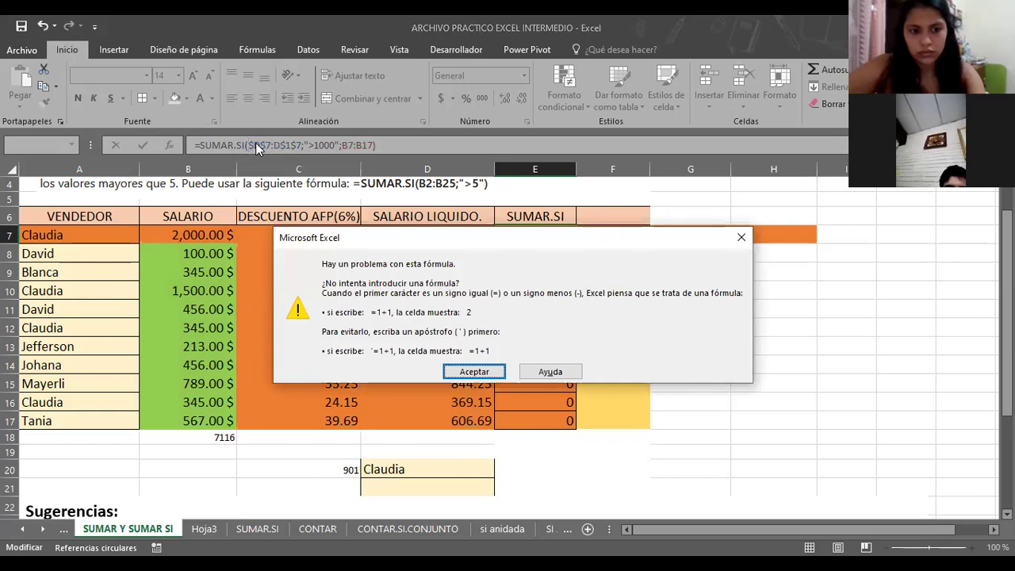
{"action": "key", "text": "Return"}
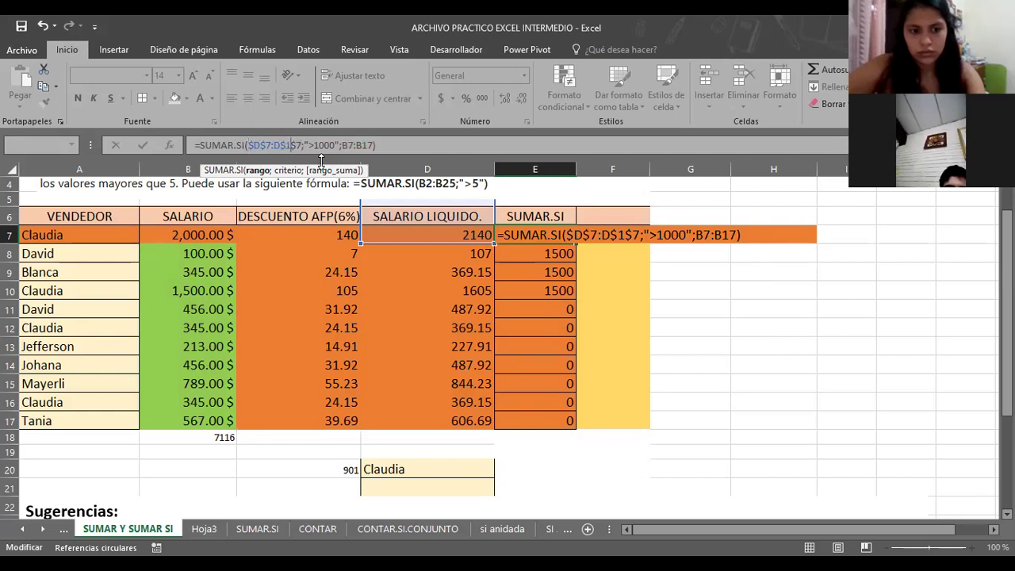
- Correct the range to $D$7:$D$17 and commit the formula
{"action": "key", "text": "BackSpace"}
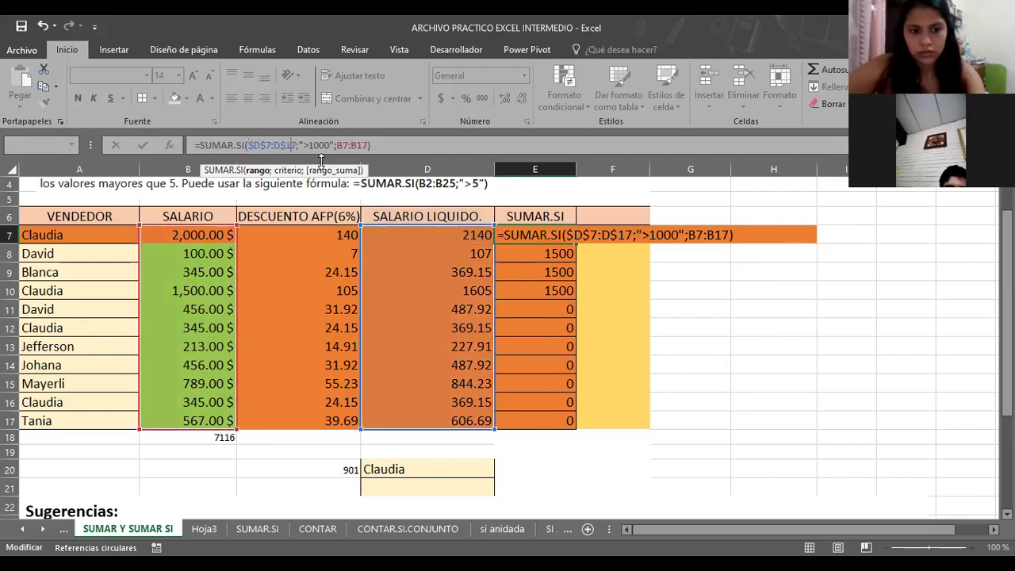
{"action": "type", "text": "$"}
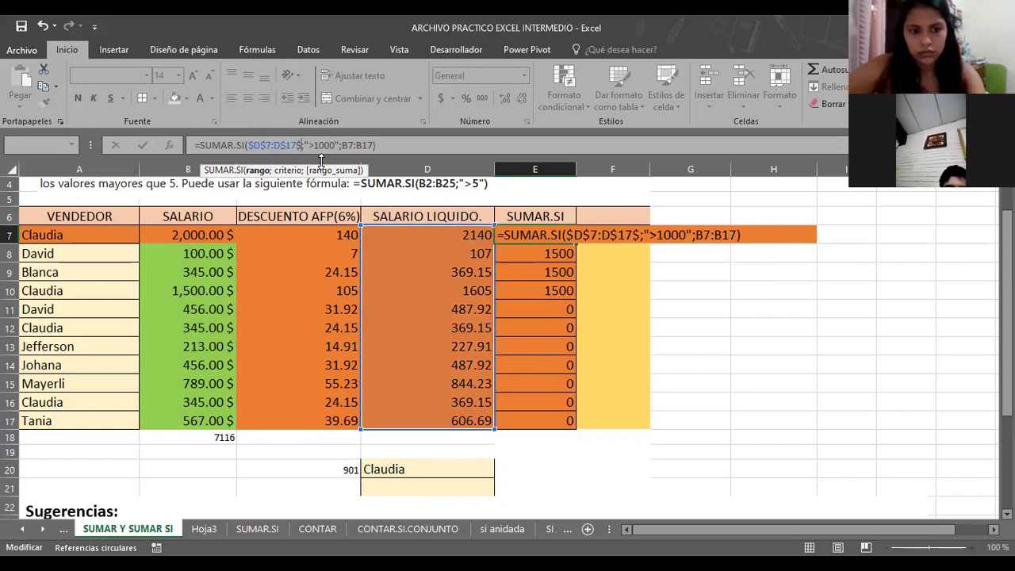
{"action": "key", "text": "BackSpace"}
{"action": "key", "text": "BackSpace"}
{"action": "key", "text": "BackSpace"}
{"action": "key", "text": "BackSpace"}
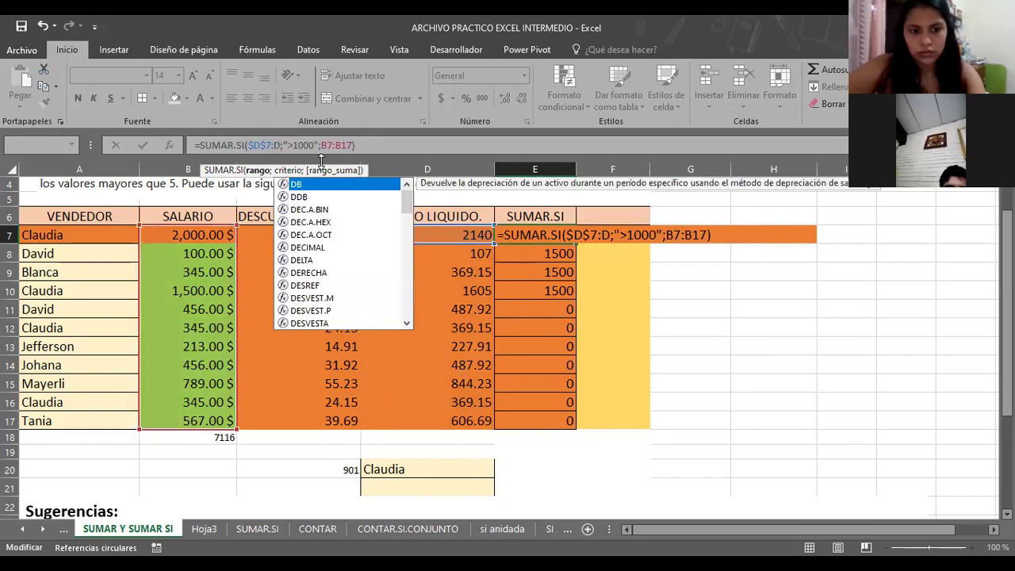
{"action": "key", "text": "BackSpace"}
{"action": "type", "text": "$"}
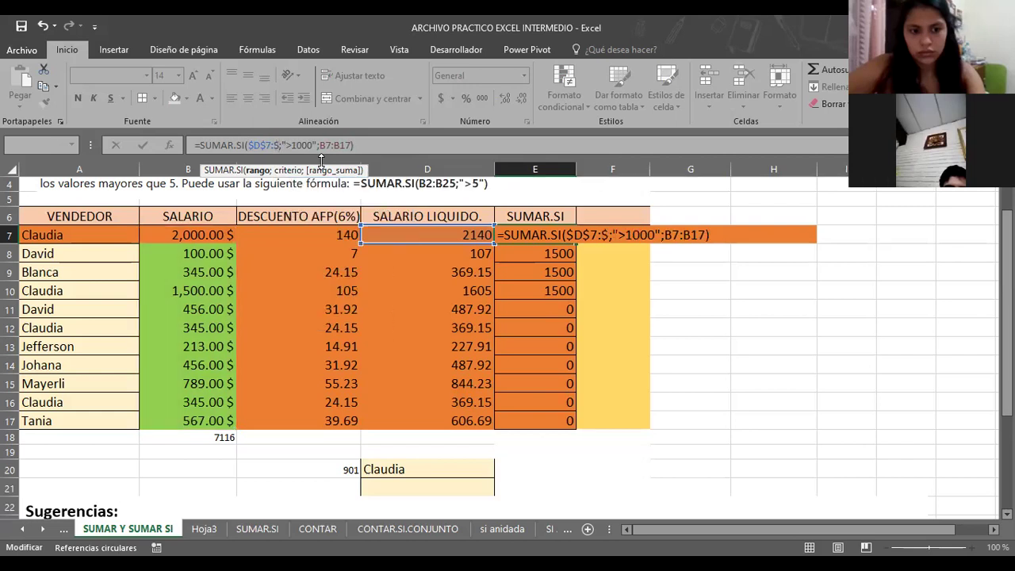
{"action": "type", "text": "d"}
{"action": "key", "text": "BackSpace"}
{"action": "type", "text": "D"}
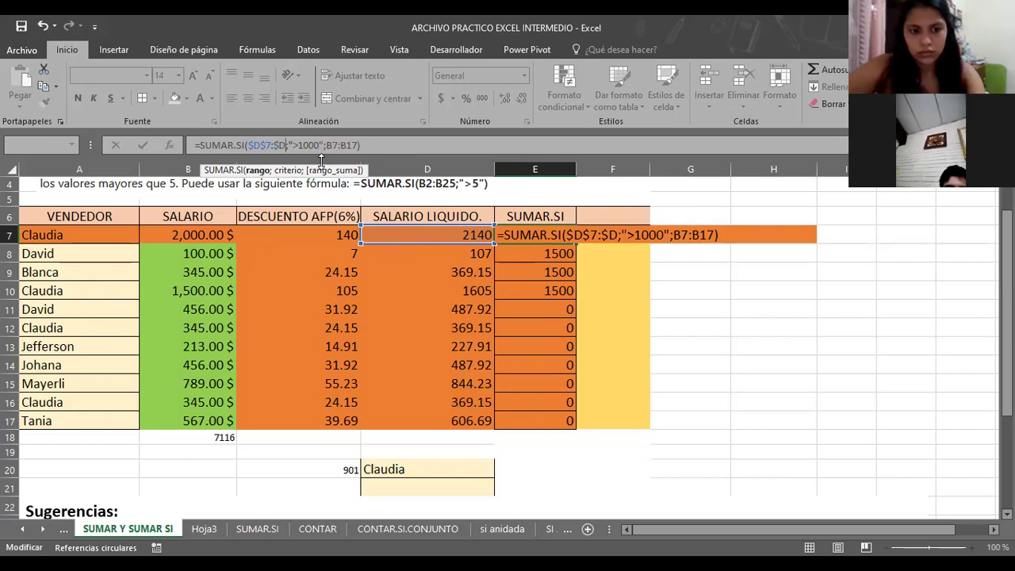
{"action": "type", "text": "$17"}
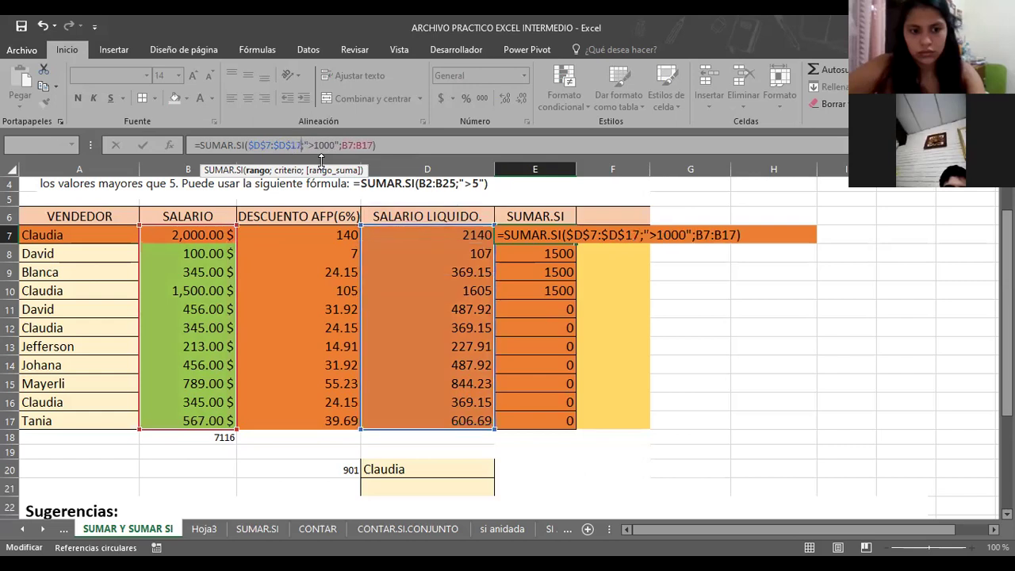
{"action": "key", "text": "Return"}
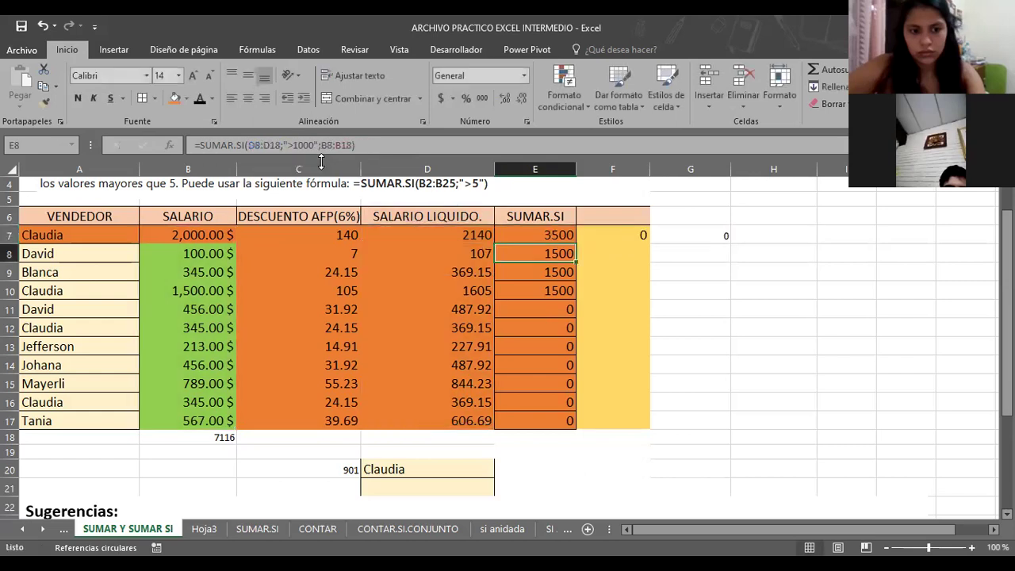
- Lock E7's sum range as $B$7:$B$17, keeping the result at 3500
{"action": "left_click", "coordinate": [542, 232]}
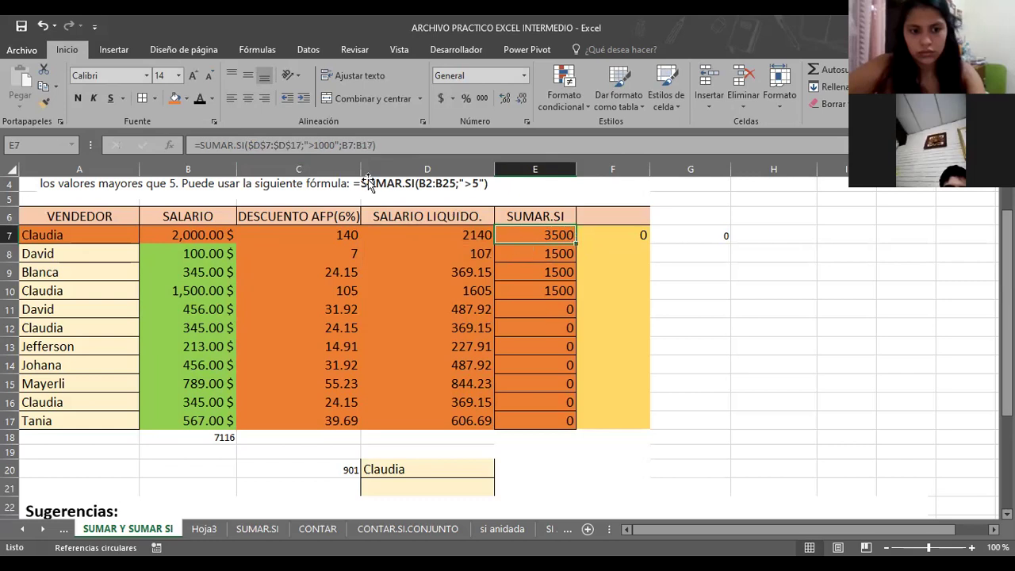
{"action": "left_click", "coordinate": [348, 146]}
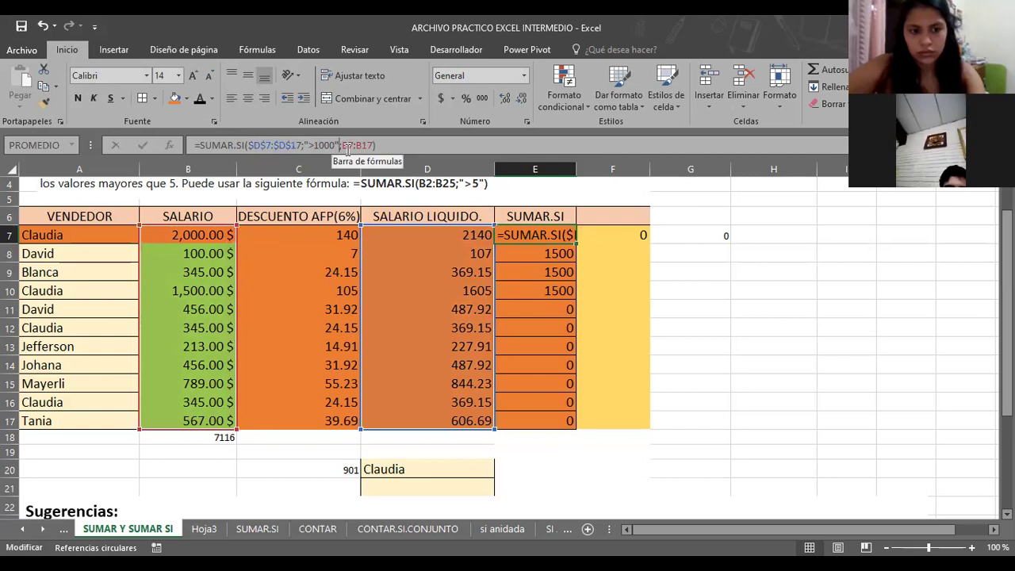
{"action": "type", "text": "$D"}
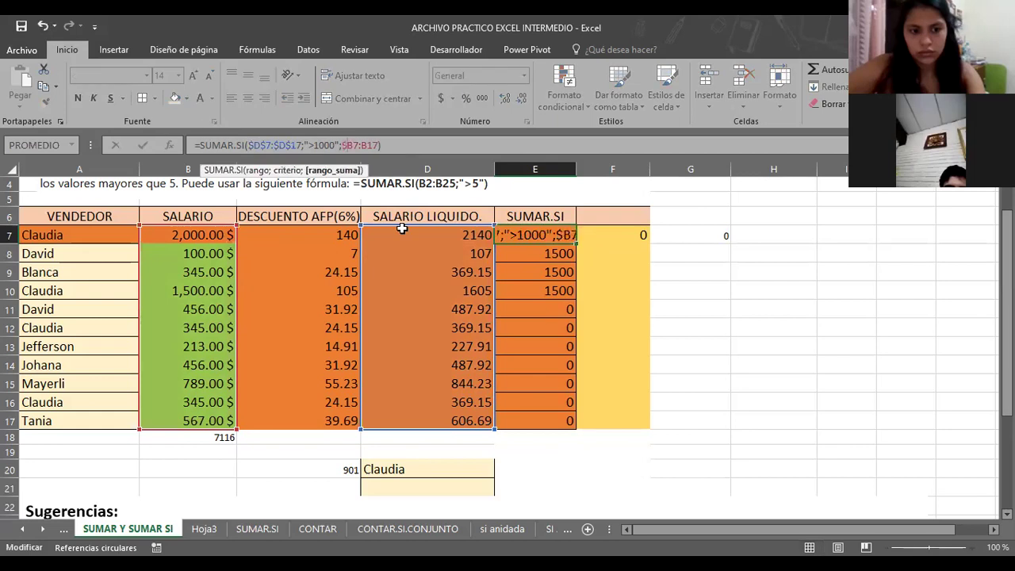
{"action": "type", "text": "$7:"}
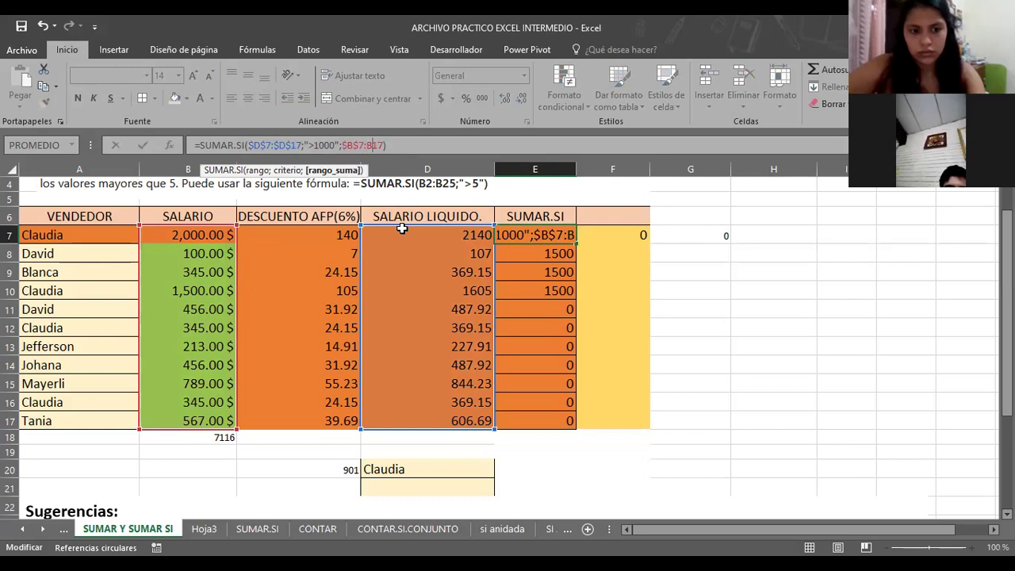
{"action": "type", "text": "$D"}
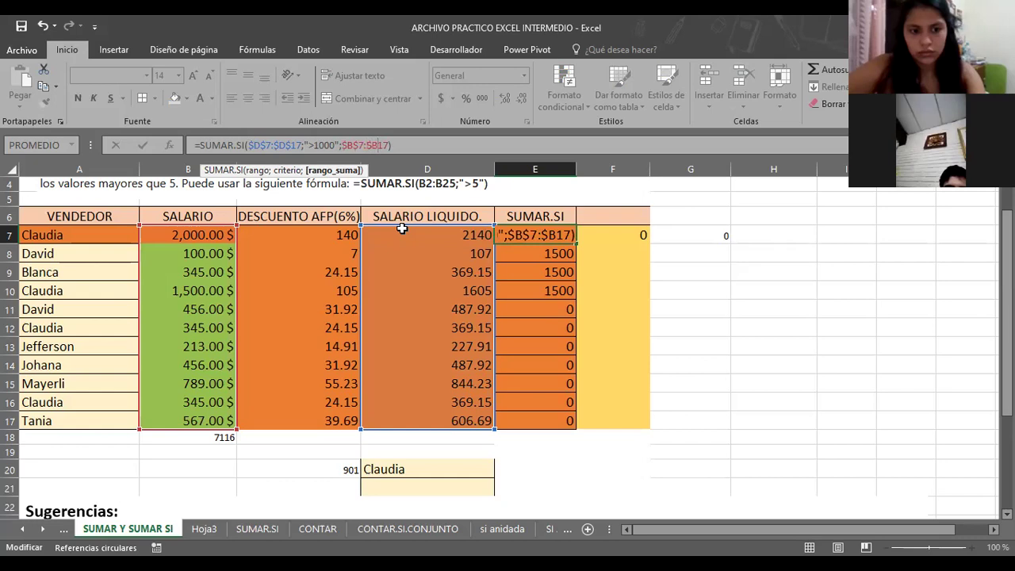
{"action": "type", "text": "$"}
{"action": "key", "text": "Return"}
{"action": "left_click", "coordinate": [528, 230]}
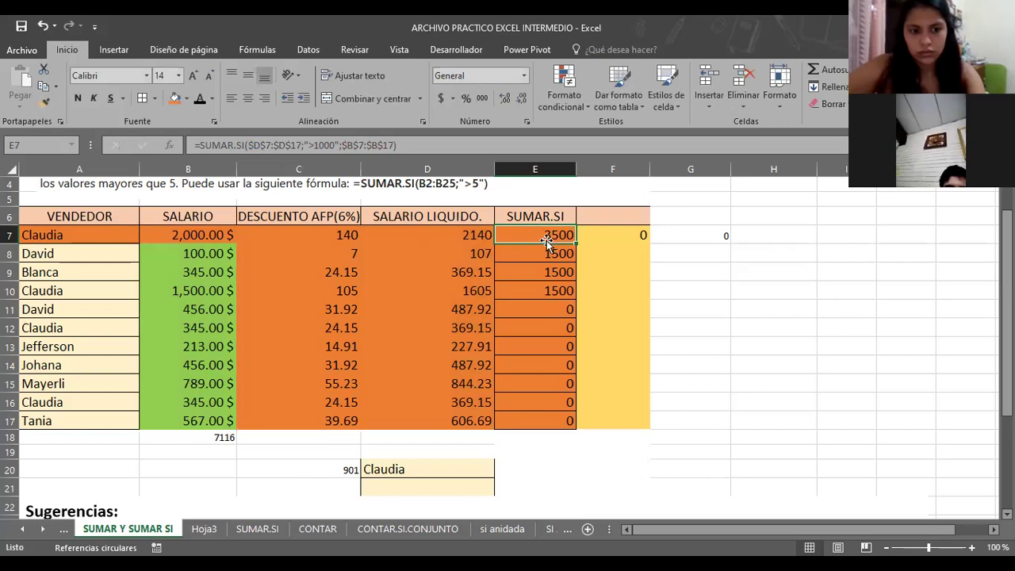
- Copy the absolute-range E7 formula down to E10 and verify E9 and E10 show 3500
{"action": "left_click_drag", "start_coordinate": [577, 246], "coordinate": [564, 294]}
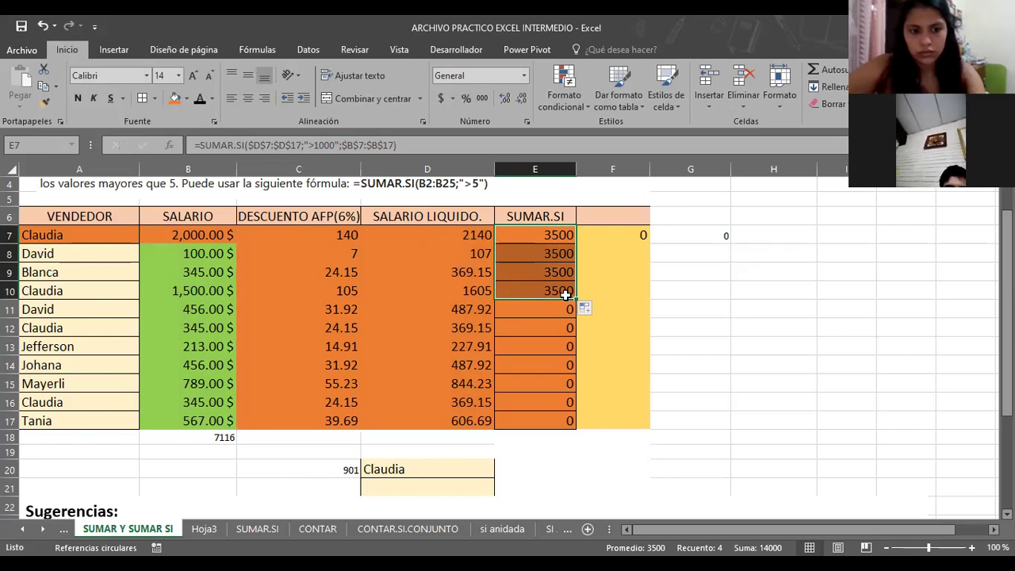
{"action": "left_click", "coordinate": [530, 239]}
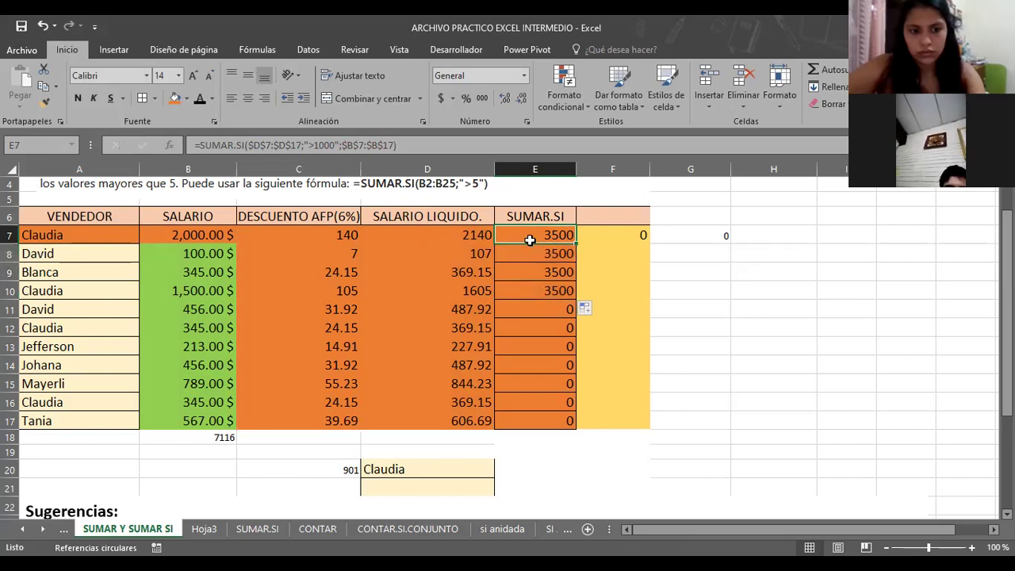
{"action": "left_click", "coordinate": [521, 258]}
{"action": "left_click", "coordinate": [531, 293]}
{"action": "left_click", "coordinate": [535, 273]}
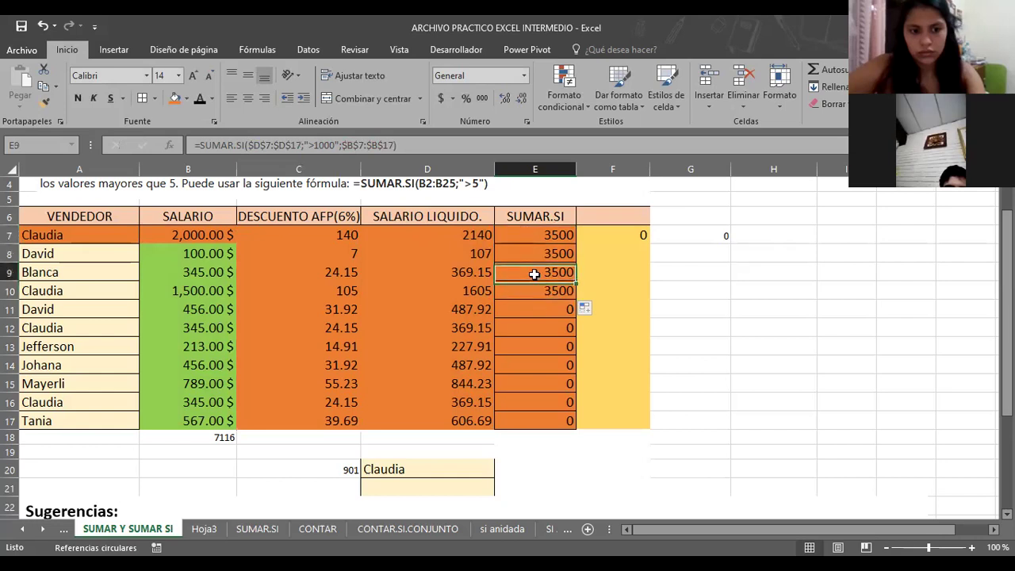
{"action": "left_click", "coordinate": [538, 235]}
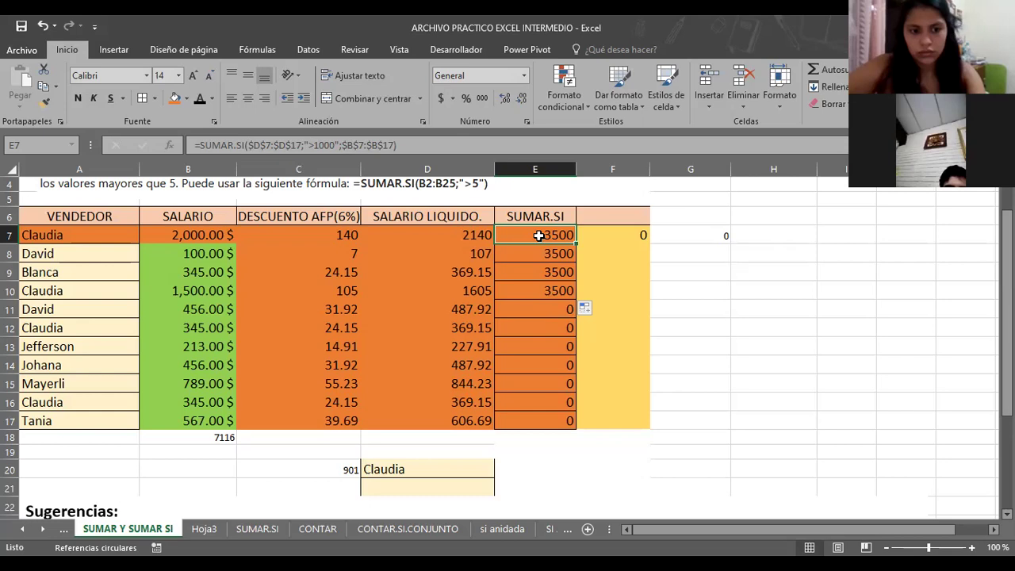
- Replace E7 with a new SUMAR.SI and set its Rango argument to B7:B17
{"action": "key", "text": "Delete"}
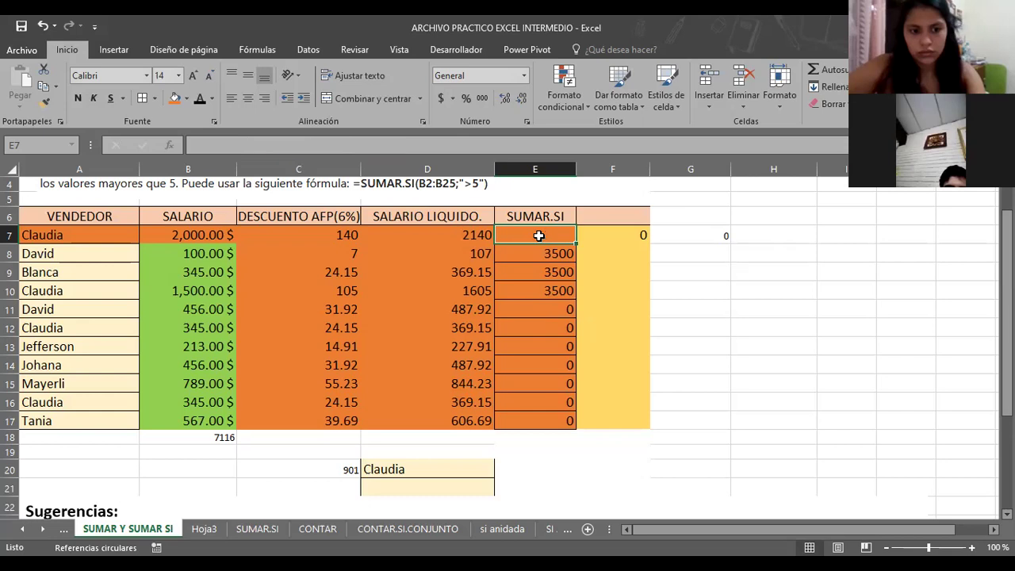
{"action": "type", "text": "="}
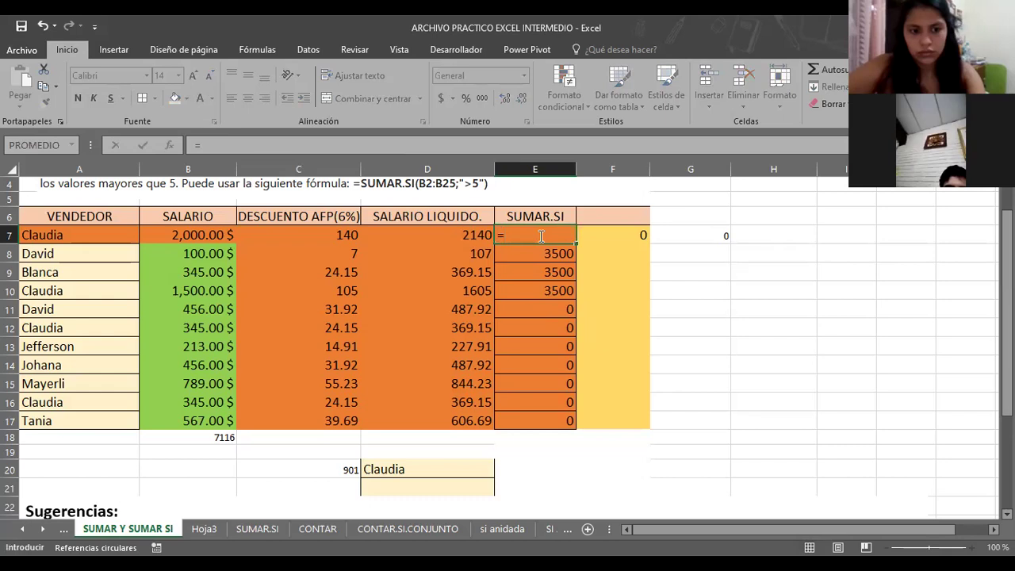
{"action": "type", "text": "SUMAR.SI"}
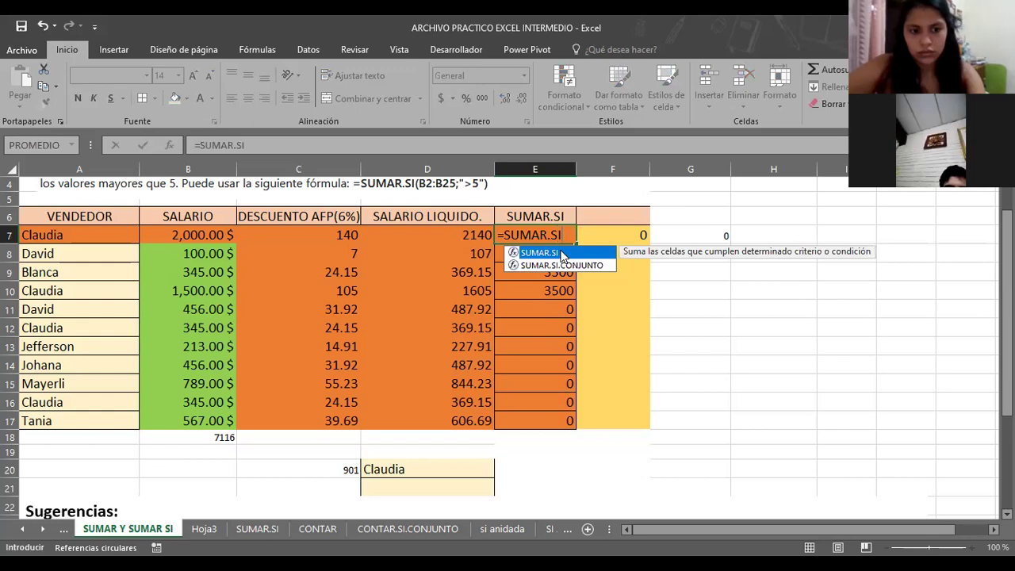
{"action": "double_click", "coordinate": [561, 254]}
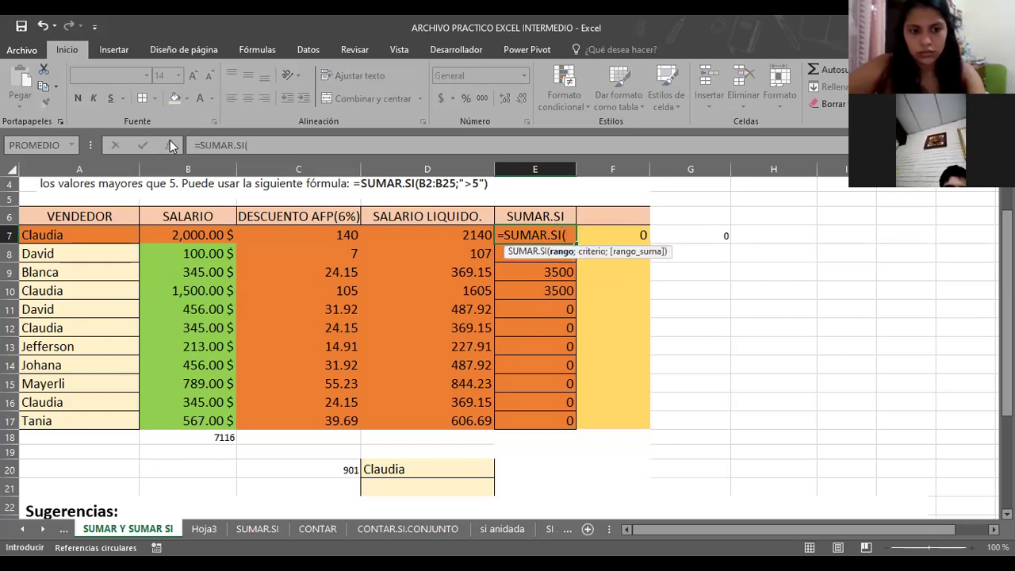
{"action": "left_click", "coordinate": [170, 143]}
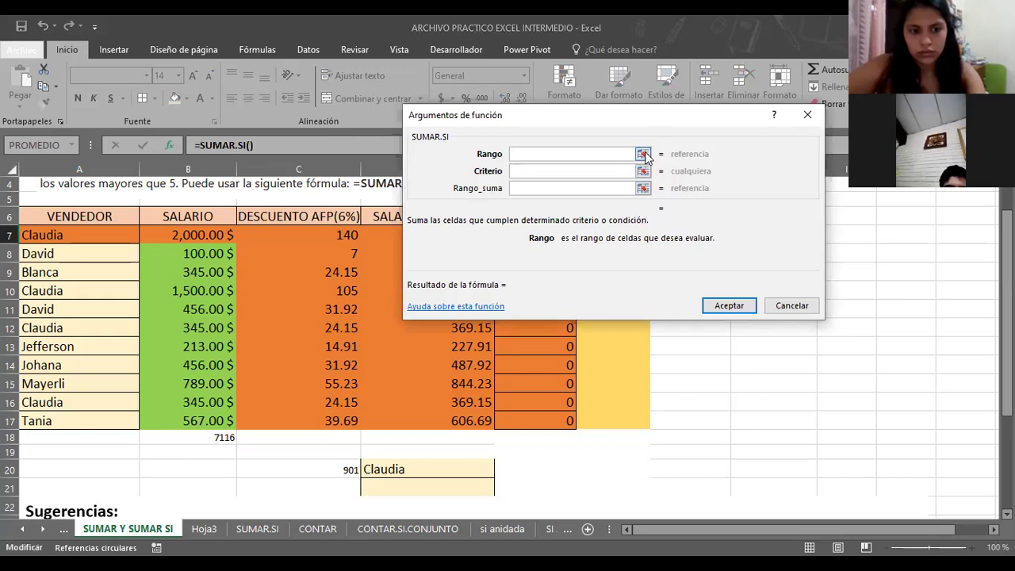
{"action": "left_click", "coordinate": [643, 154]}
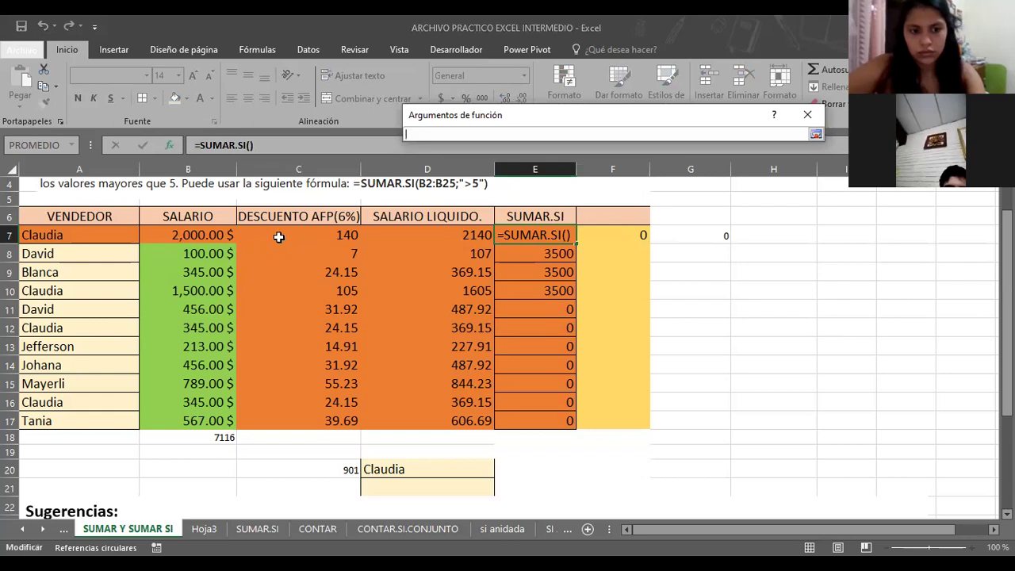
{"action": "left_click", "coordinate": [190, 241]}
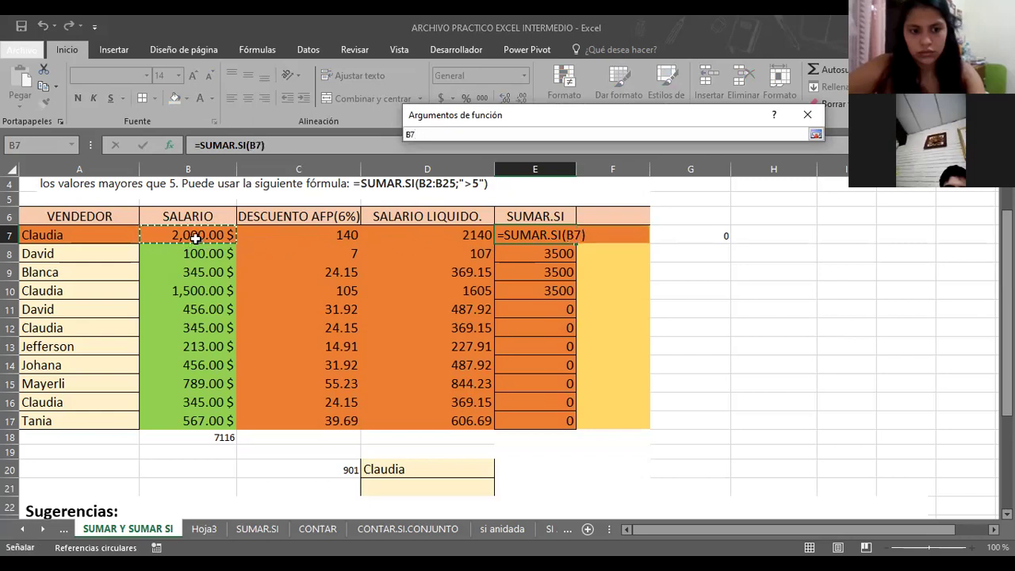
{"action": "left_click", "coordinate": [208, 426], "text": "shift"}
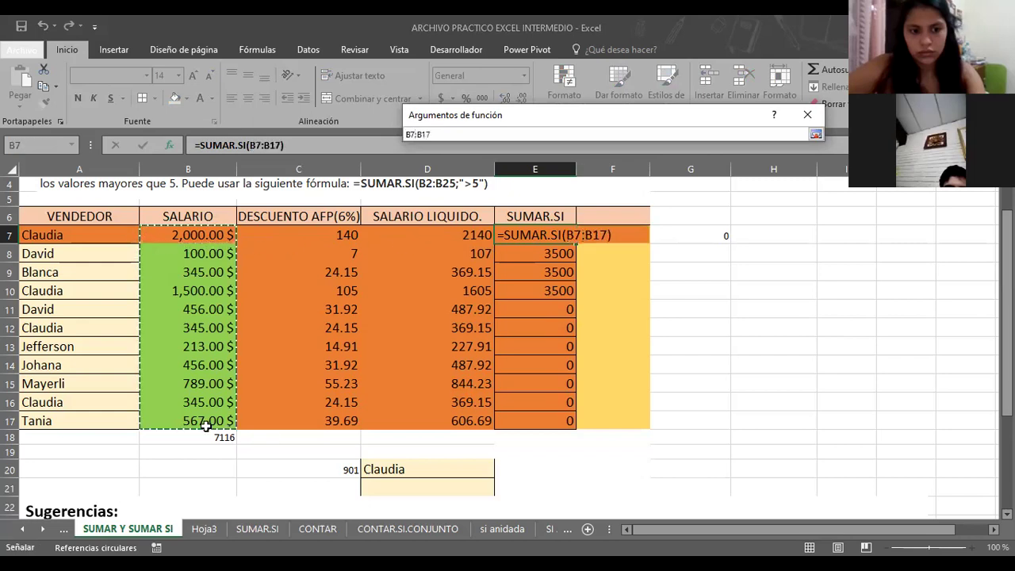
{"action": "left_click", "coordinate": [815, 135]}
- Set Criterio to >1000 and Rango_suma to D7:D17, then accept the formula
{"action": "left_click", "coordinate": [545, 171]}
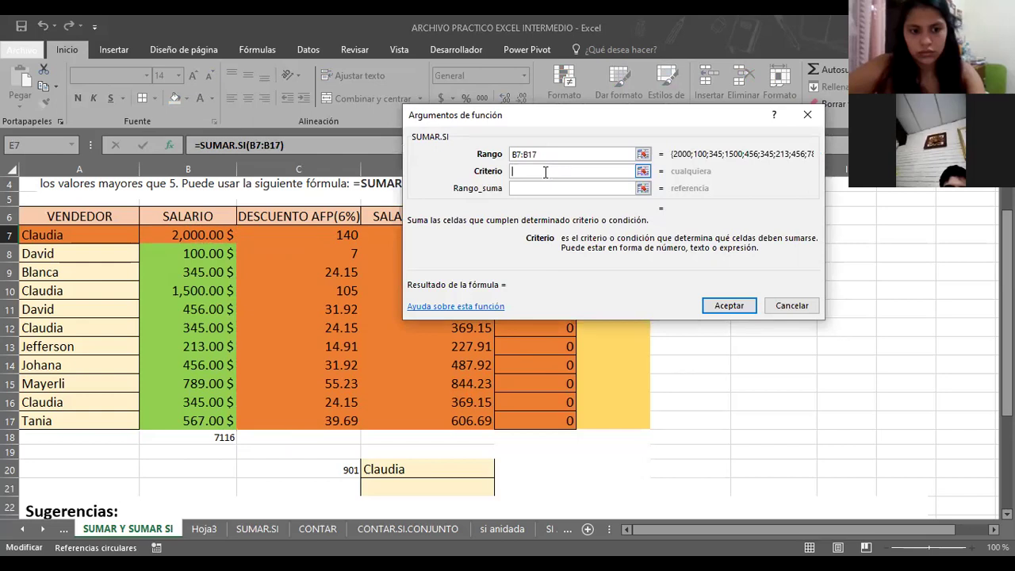
{"action": "type", "text": ">"}
{"action": "type", "text": "1000"}
{"action": "key", "text": "Tab"}
{"action": "left_click", "coordinate": [643, 189]}
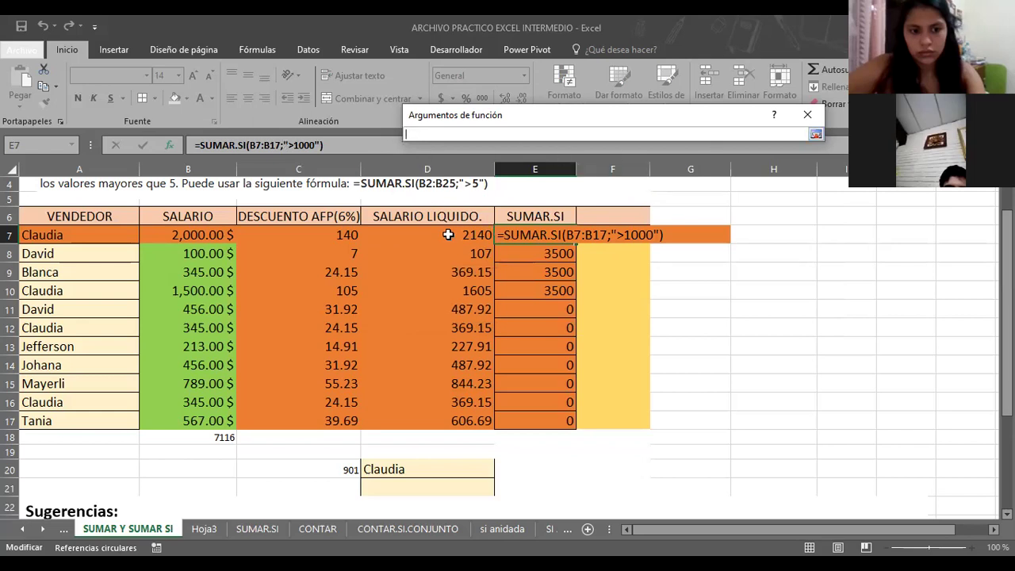
{"action": "left_click", "coordinate": [448, 234]}
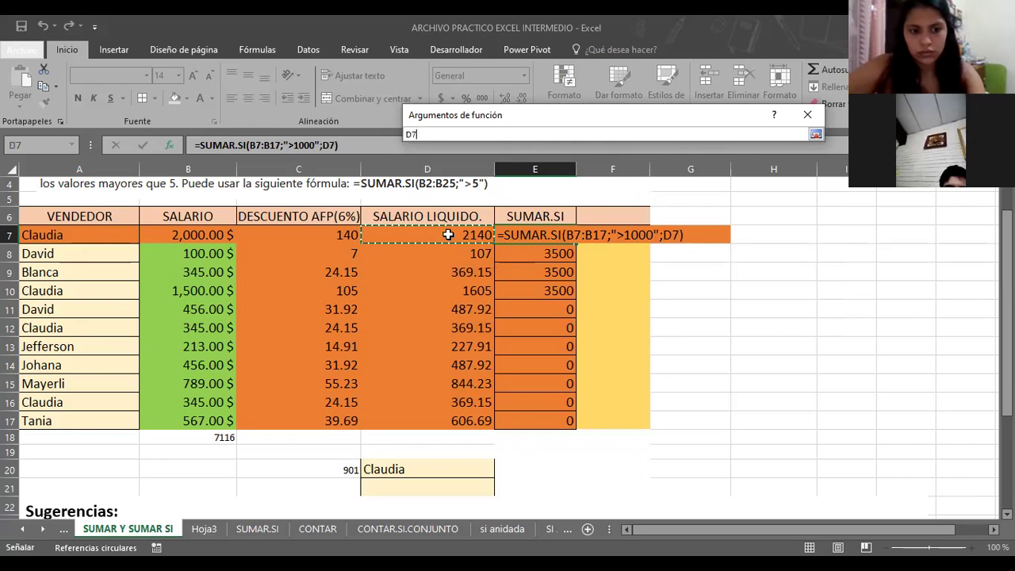
{"action": "left_click_drag", "start_coordinate": [448, 235], "coordinate": [470, 423]}
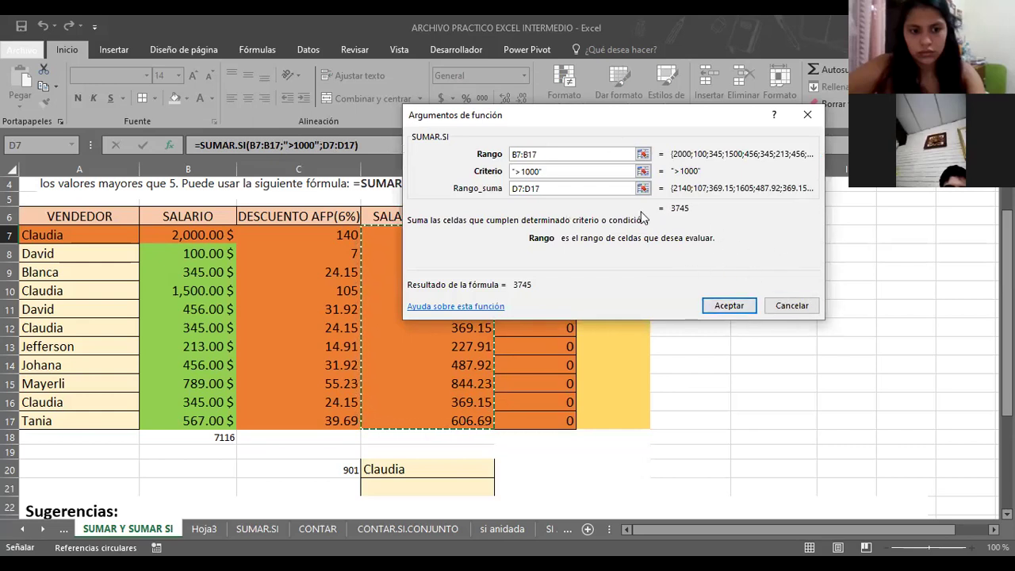
{"action": "left_click", "coordinate": [715, 306]}
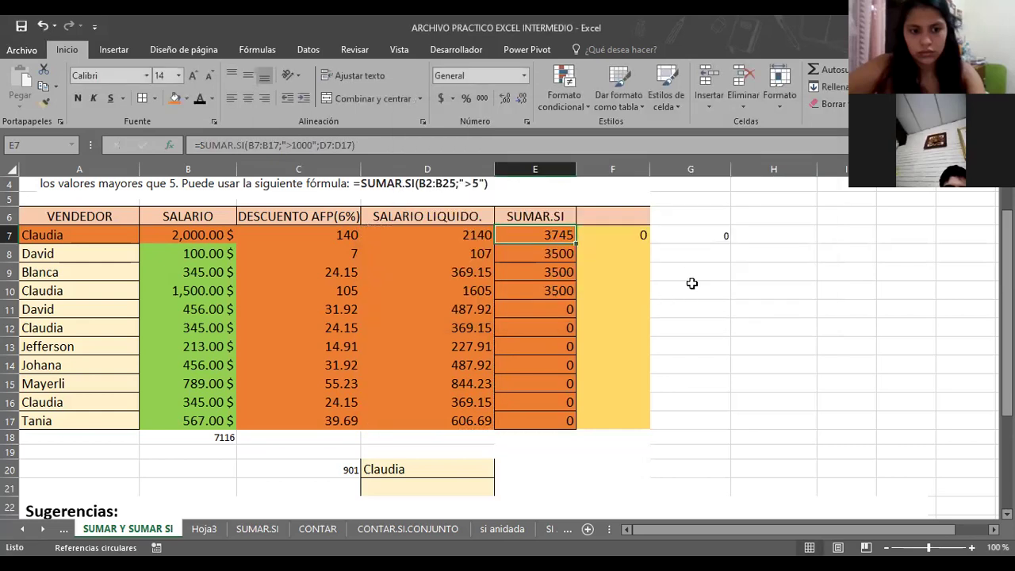
{"action": "left_click", "coordinate": [689, 287]}
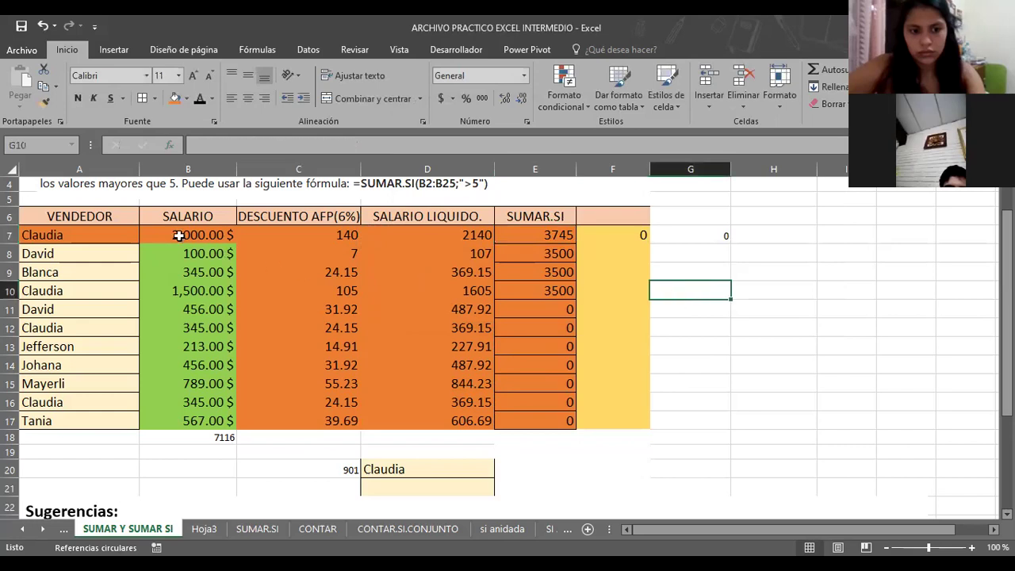
{"action": "left_click", "coordinate": [540, 237]}
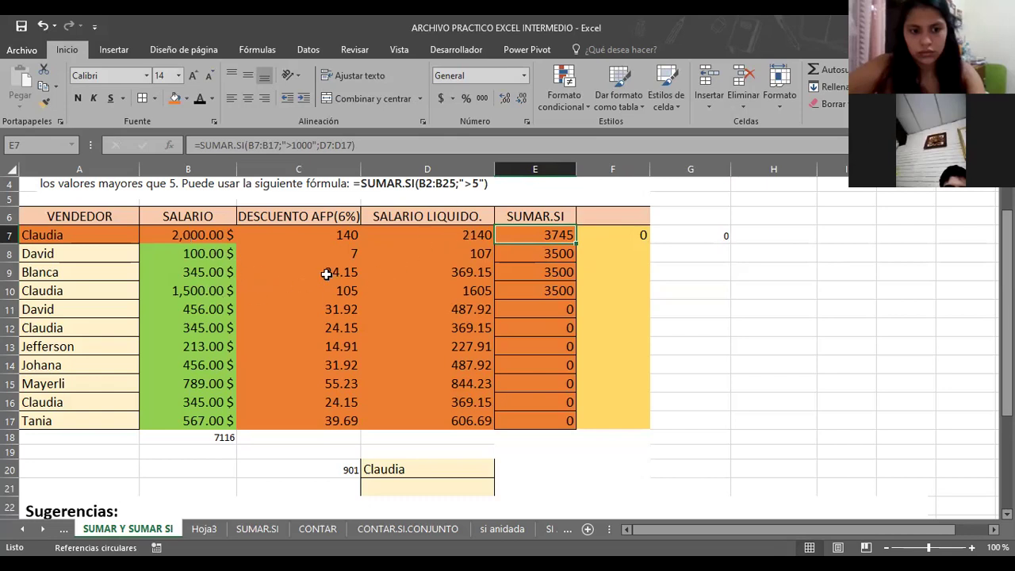
{"action": "left_click", "coordinate": [213, 240]}
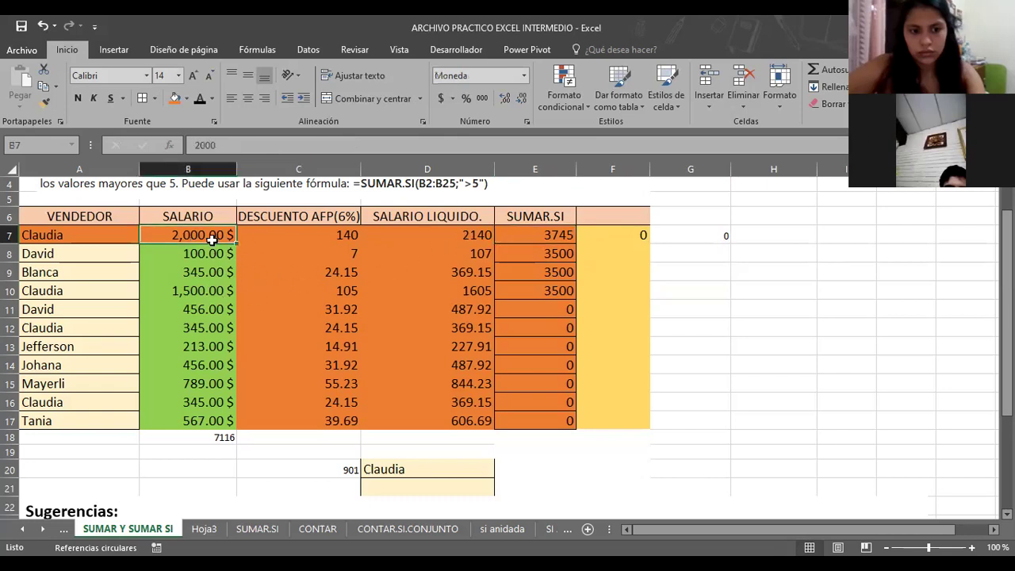
{"action": "left_click", "coordinate": [194, 293]}
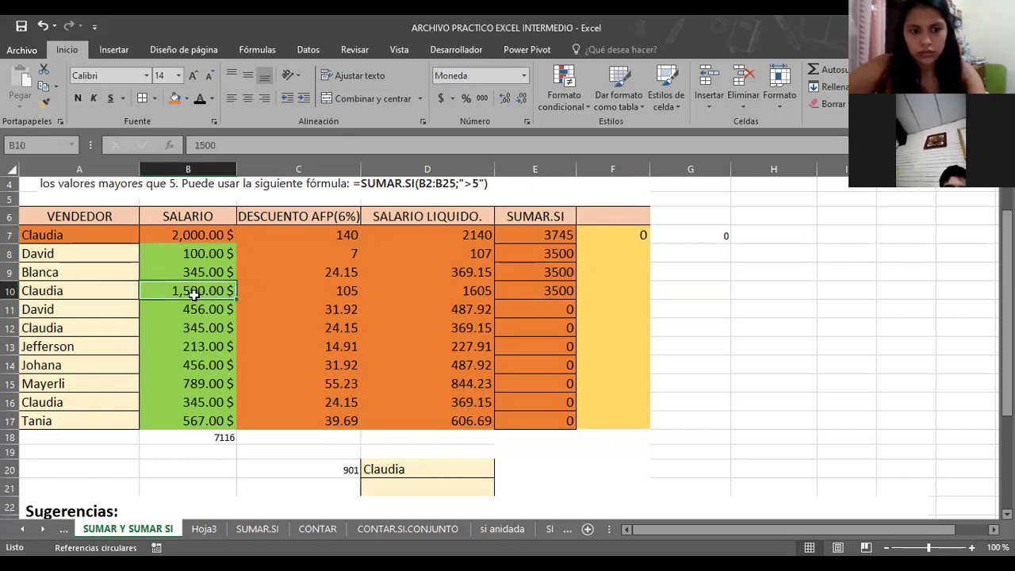
{"action": "left_click", "coordinate": [537, 236]}
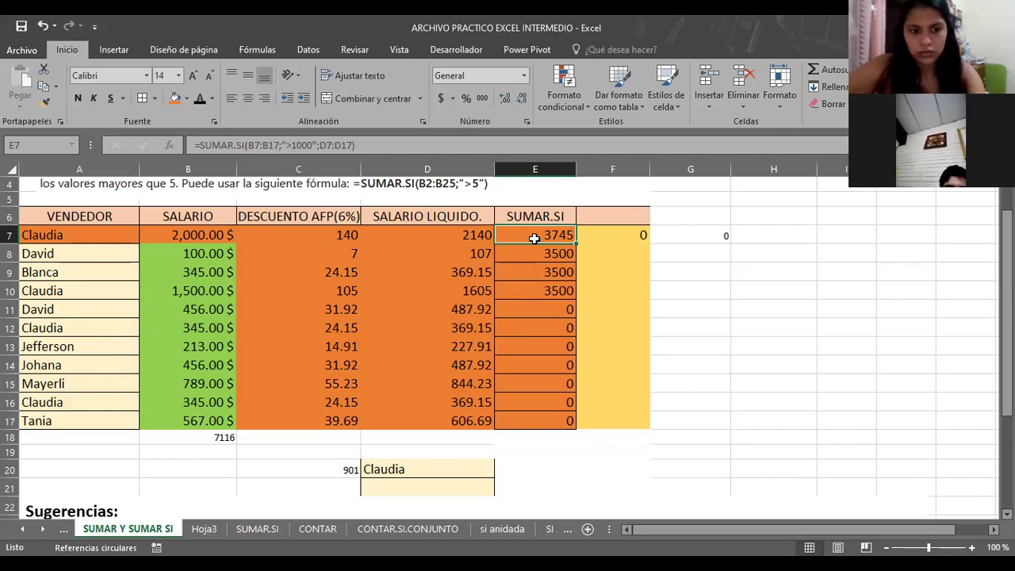
- Edit E7 to =SUMAR.SI(B7;">1000";D7) using single-cell references
{"action": "left_click", "coordinate": [278, 146]}
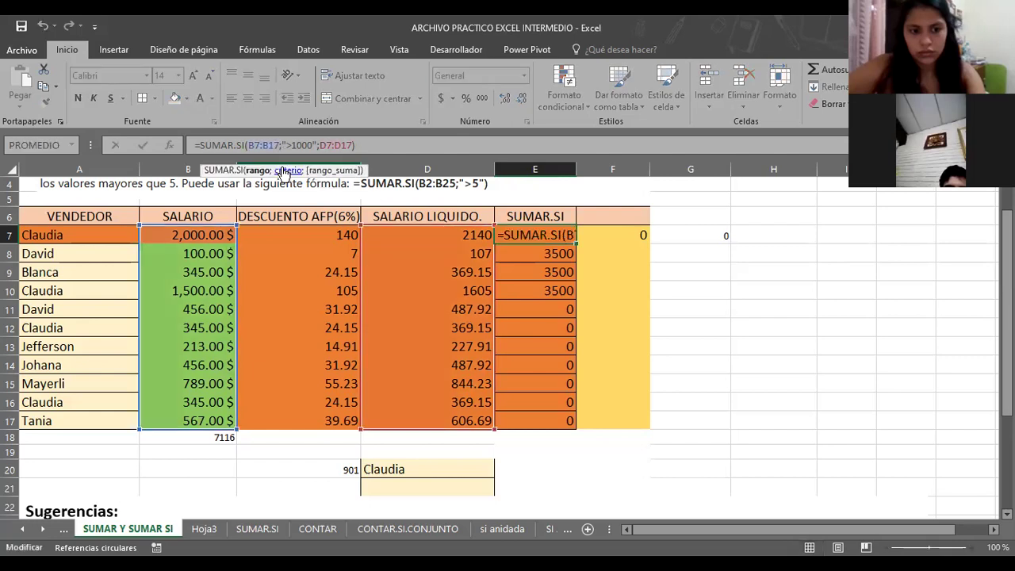
{"action": "key", "text": "BackSpace"}
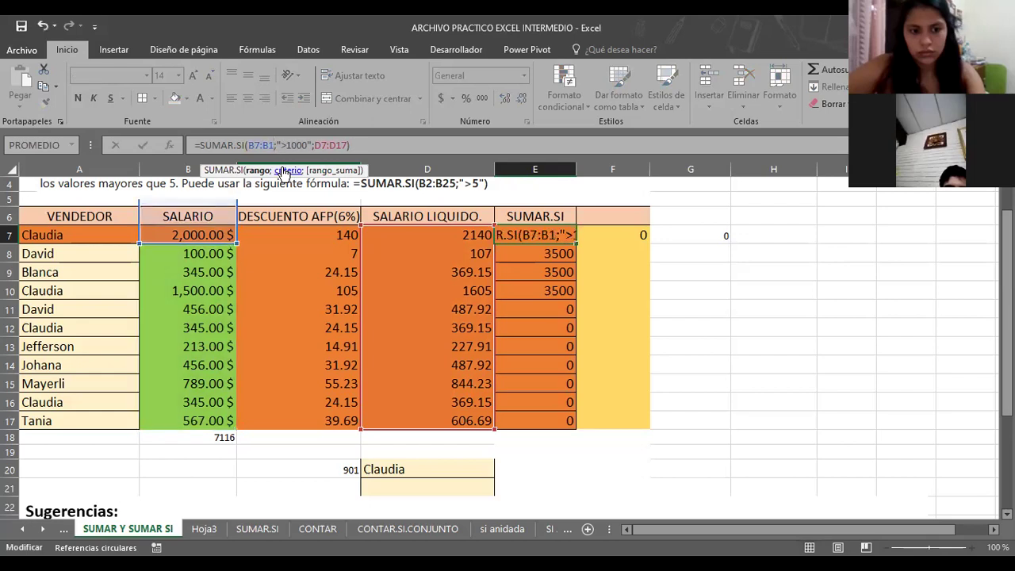
{"action": "key", "text": "BackSpace"}
{"action": "key", "text": "BackSpace"}
{"action": "key", "text": "BackSpace"}
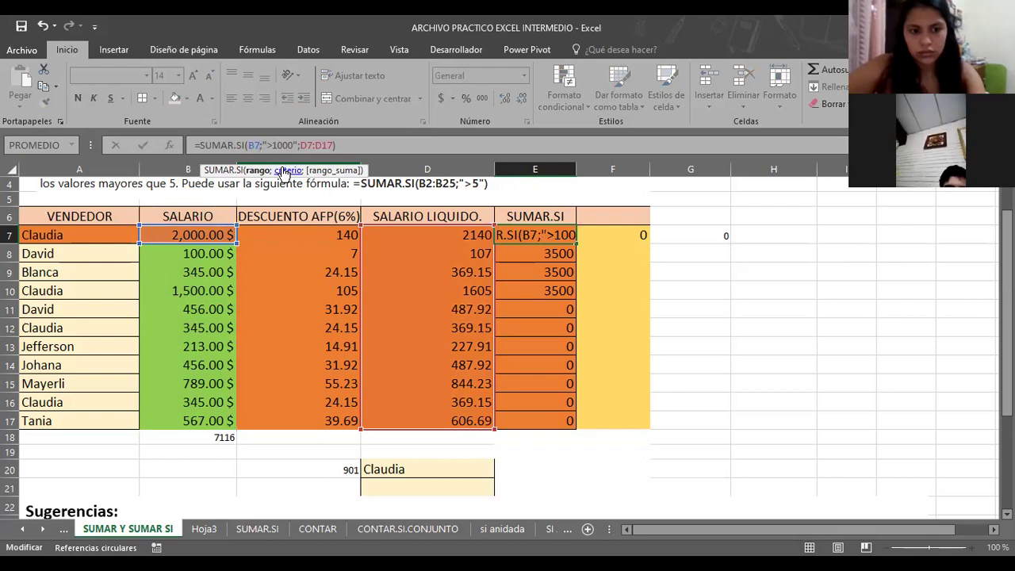
{"action": "left_click", "coordinate": [331, 146]}
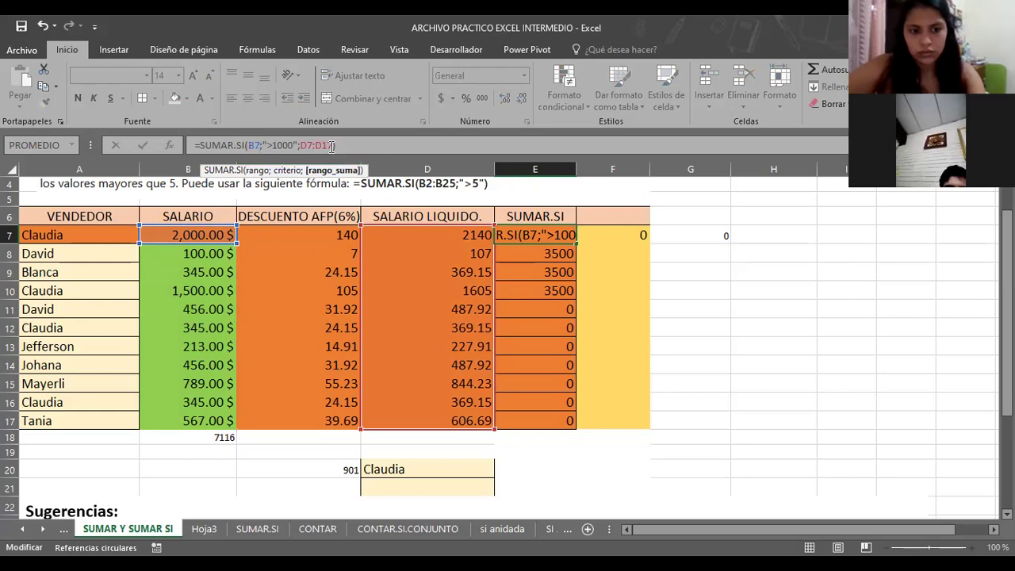
{"action": "key", "text": "BackSpace"}
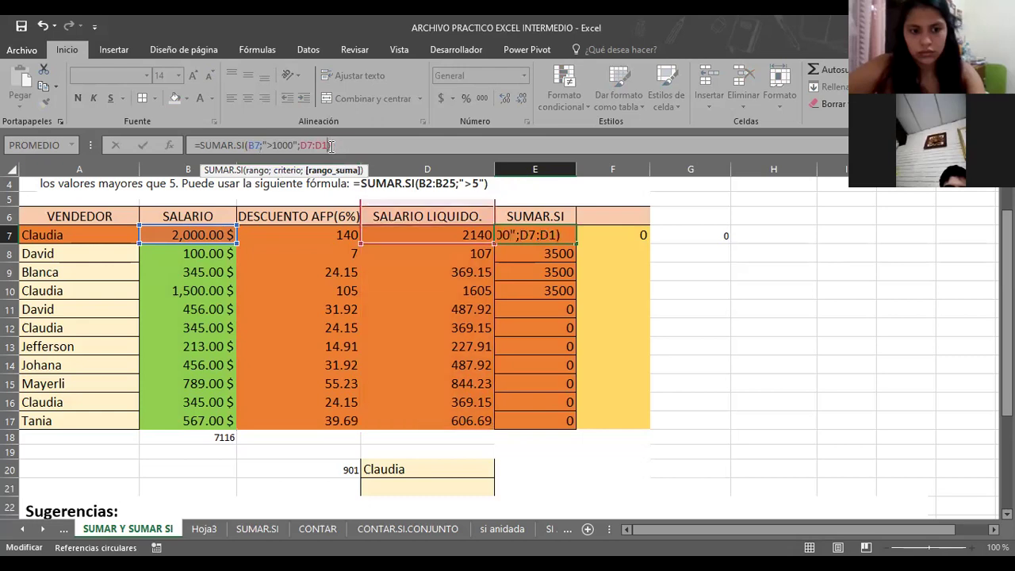
{"action": "type", "text": "7"}
{"action": "key", "text": "Return"}
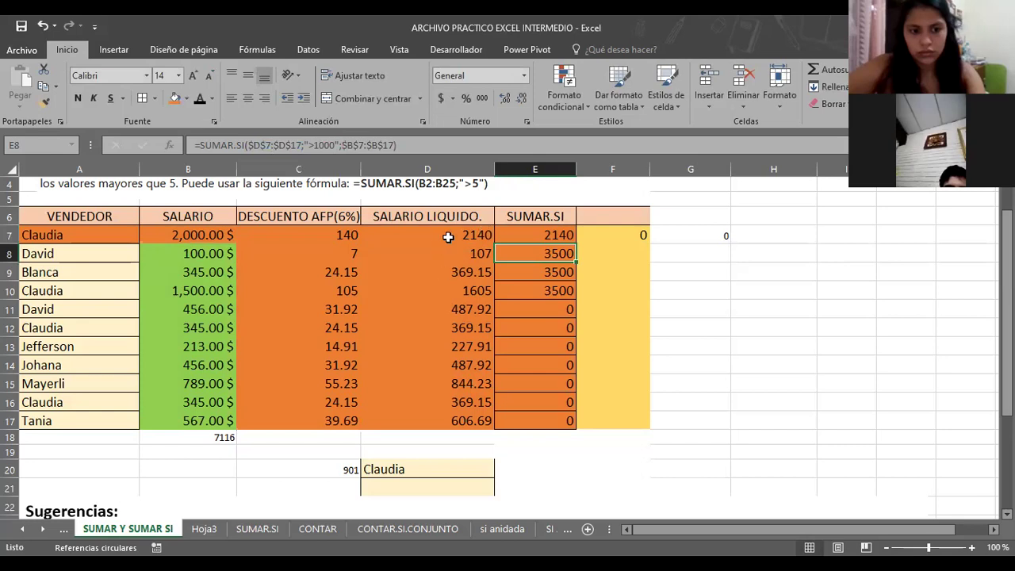
- Fill the E7 formula down to E17, giving 2140 in E7 and 1605 in E10
{"action": "left_click", "coordinate": [448, 236]}
{"action": "left_click", "coordinate": [541, 238]}
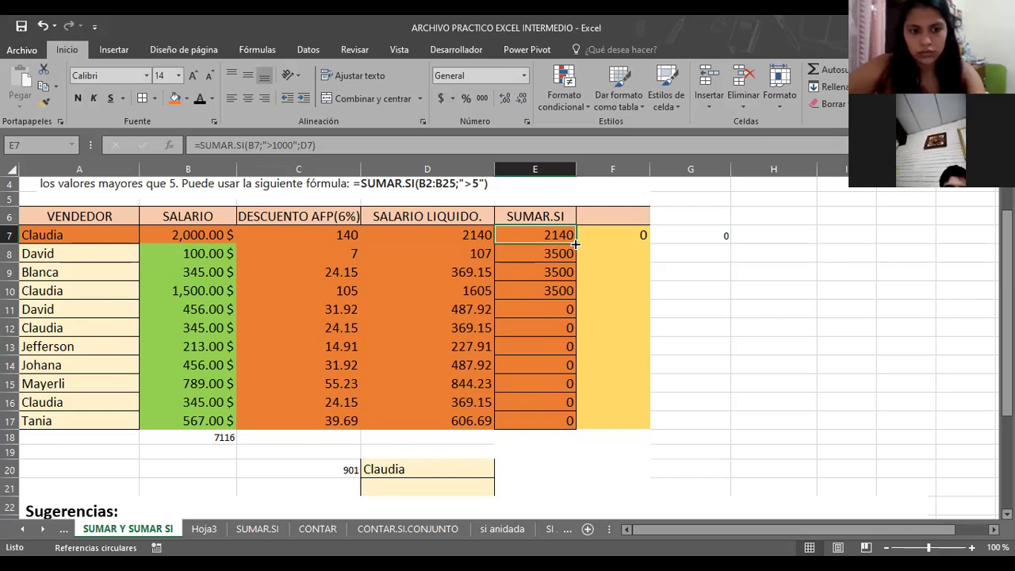
{"action": "left_click_drag", "start_coordinate": [574, 245], "coordinate": [575, 423]}
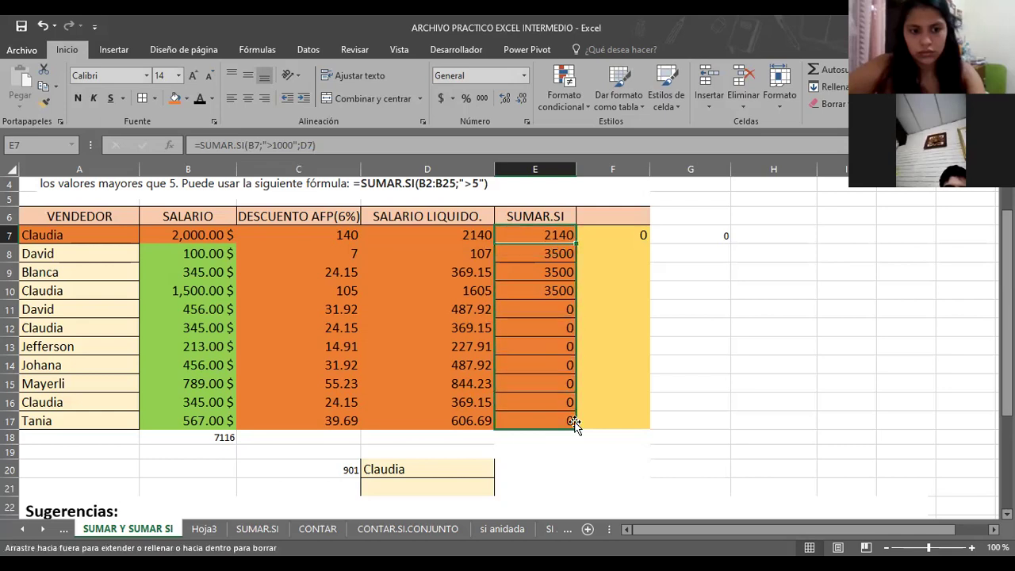
{"action": "left_click", "coordinate": [739, 330]}
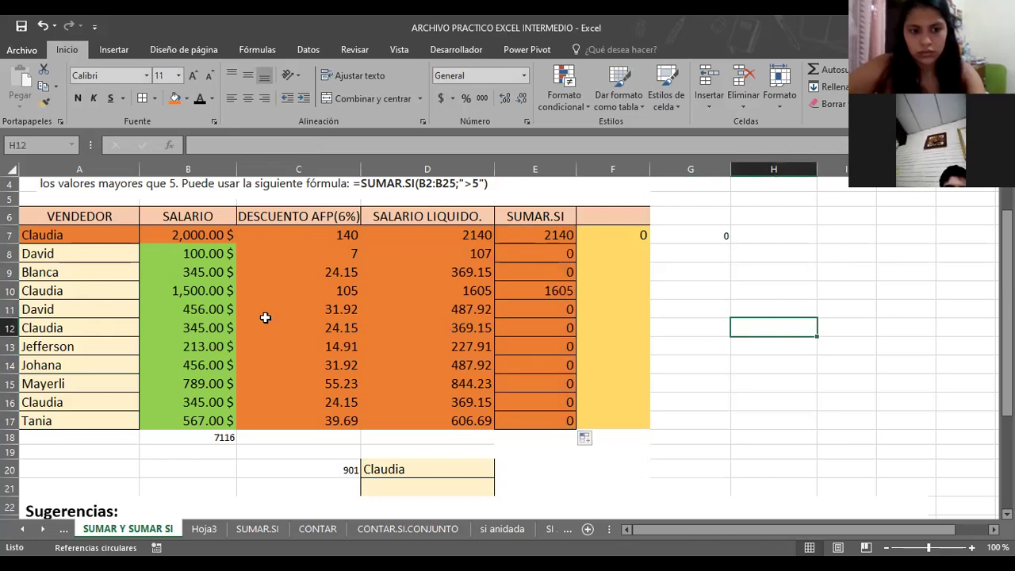
{"action": "left_click", "coordinate": [179, 291]}
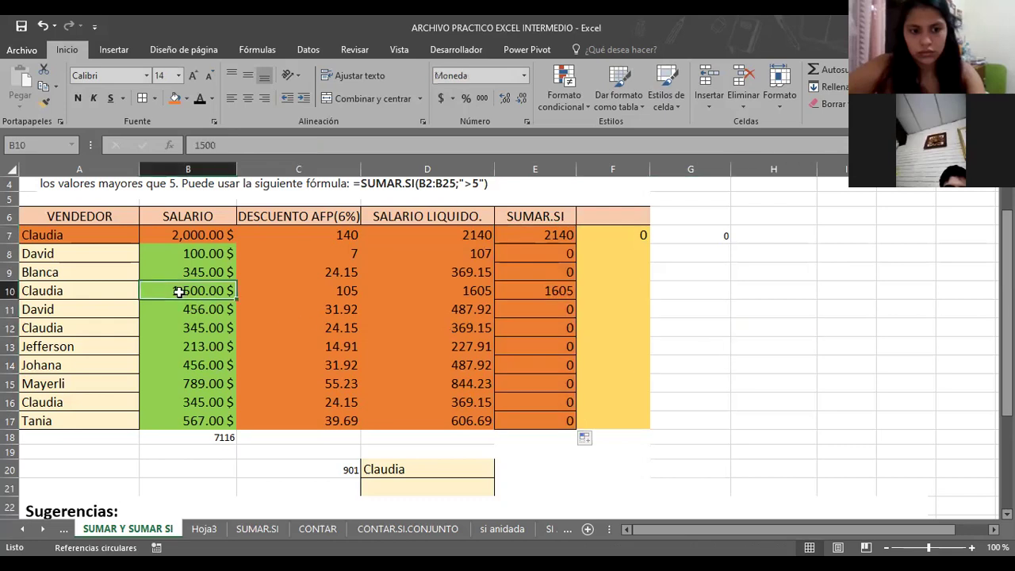
{"action": "left_click", "coordinate": [334, 292]}
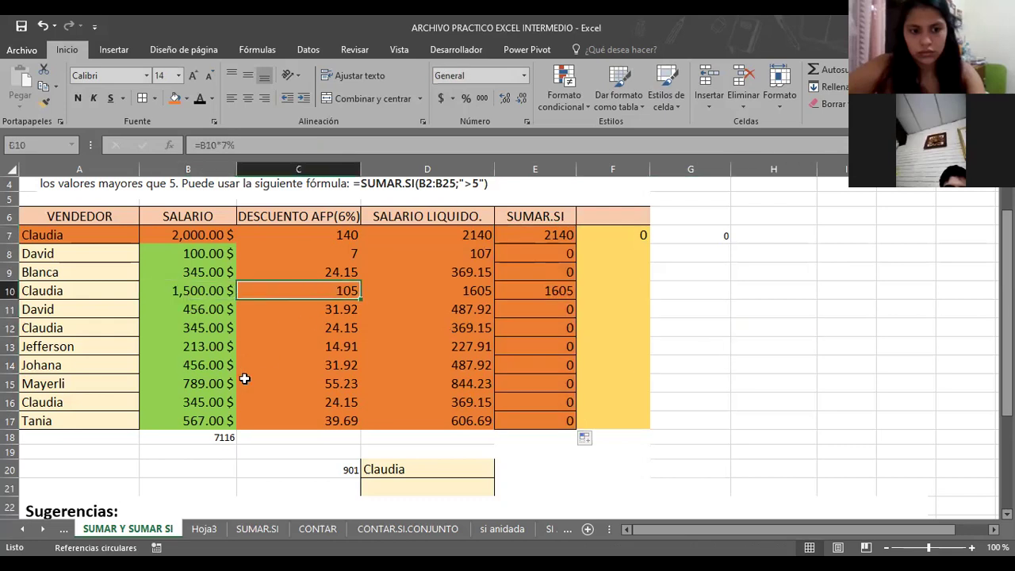
{"action": "left_click", "coordinate": [549, 294]}
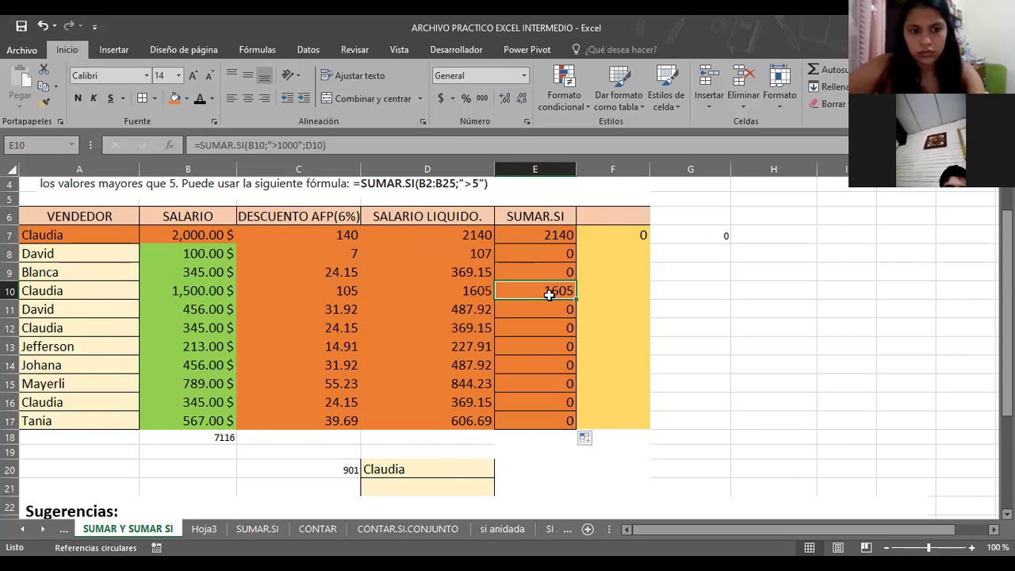
{"action": "left_click", "coordinate": [617, 236]}
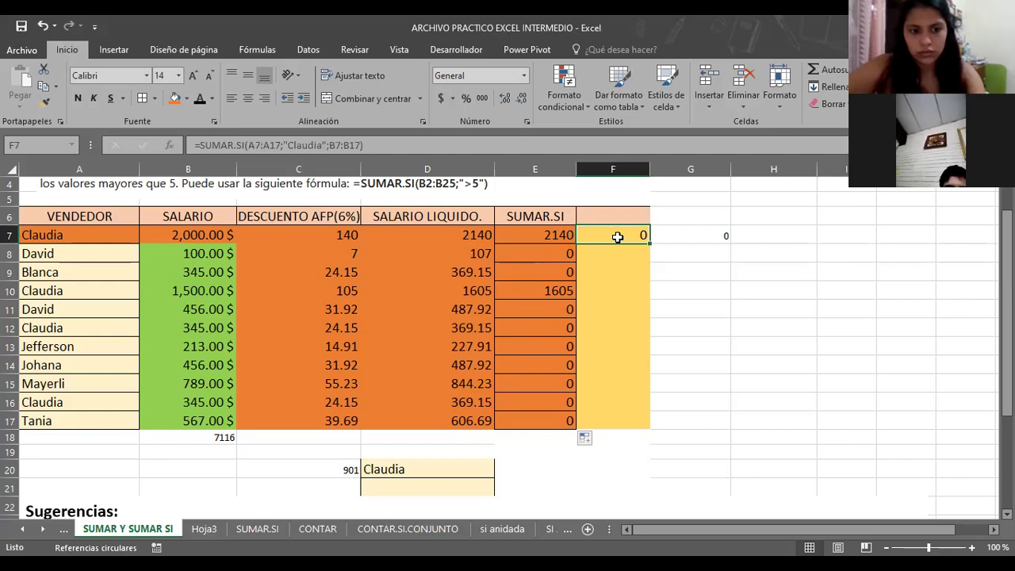
- Change F7's SUMAR.SI criterion from "Claudia" to "David" so it returns 556
{"action": "left_click", "coordinate": [324, 146]}
{"action": "key", "text": "BackSpace"}
{"action": "key", "text": "BackSpace"}
{"action": "key", "text": "BackSpace"}
{"action": "key", "text": "BackSpace"}
{"action": "key", "text": "BackSpace"}
{"action": "key", "text": "BackSpace"}
{"action": "type", "text": "dAVID"}
{"action": "key", "text": "BackSpace"}
{"action": "key", "text": "BackSpace"}
{"action": "key", "text": "BackSpace"}
{"action": "key", "text": "BackSpace"}
{"action": "key", "text": "BackSpace"}
{"action": "type", "text": "David"}
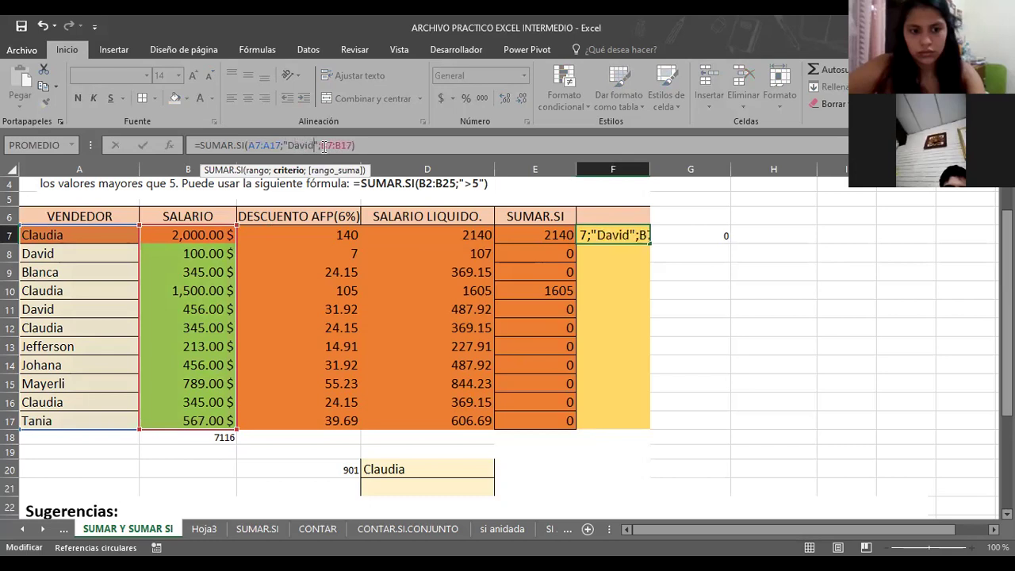
{"action": "key", "text": "Return"}
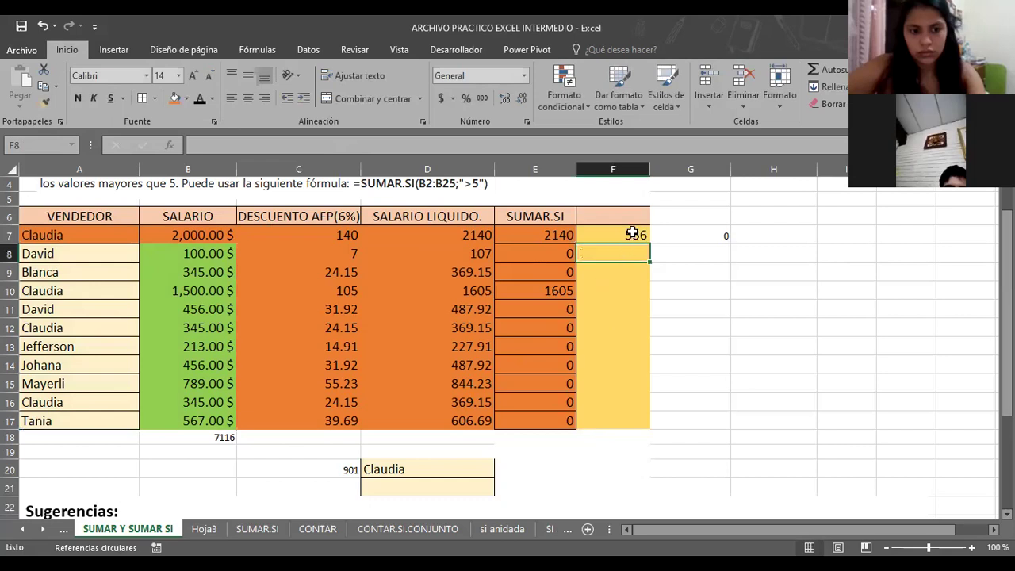
- Check the 556 total in F7 against David's salaries in B8 and B11
{"action": "left_click", "coordinate": [633, 232]}
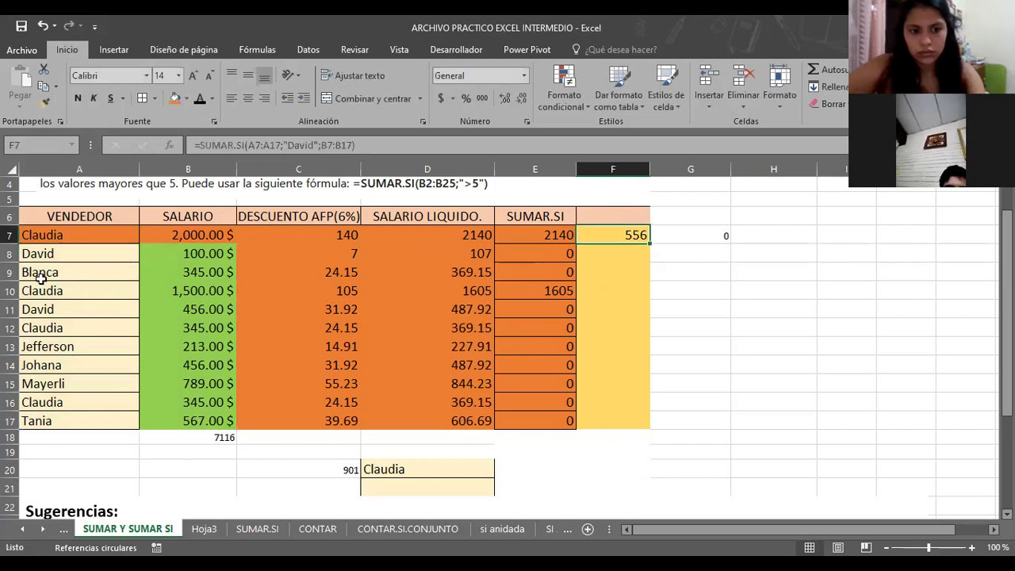
{"action": "left_click", "coordinate": [170, 253]}
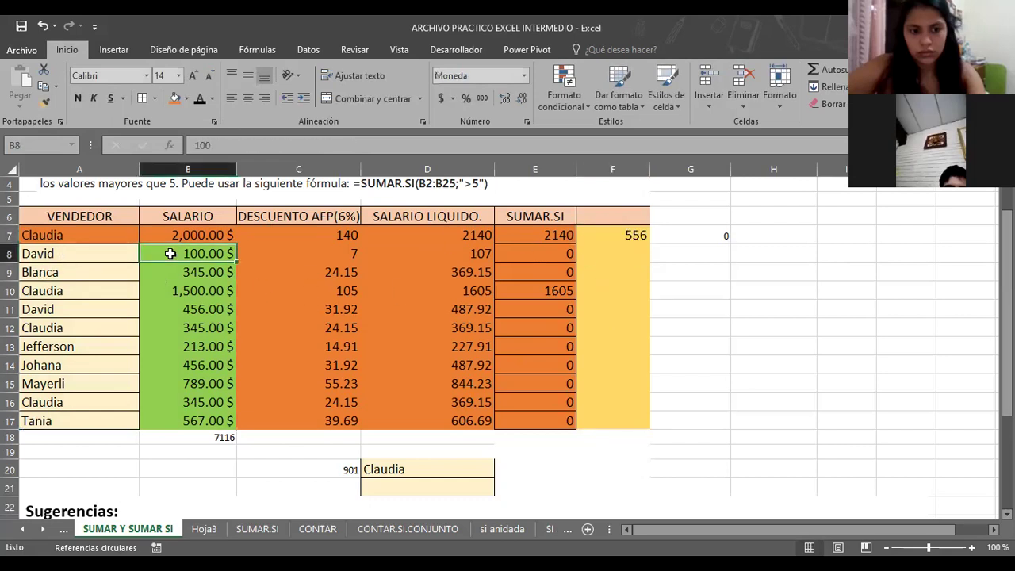
{"action": "left_click", "coordinate": [184, 316]}
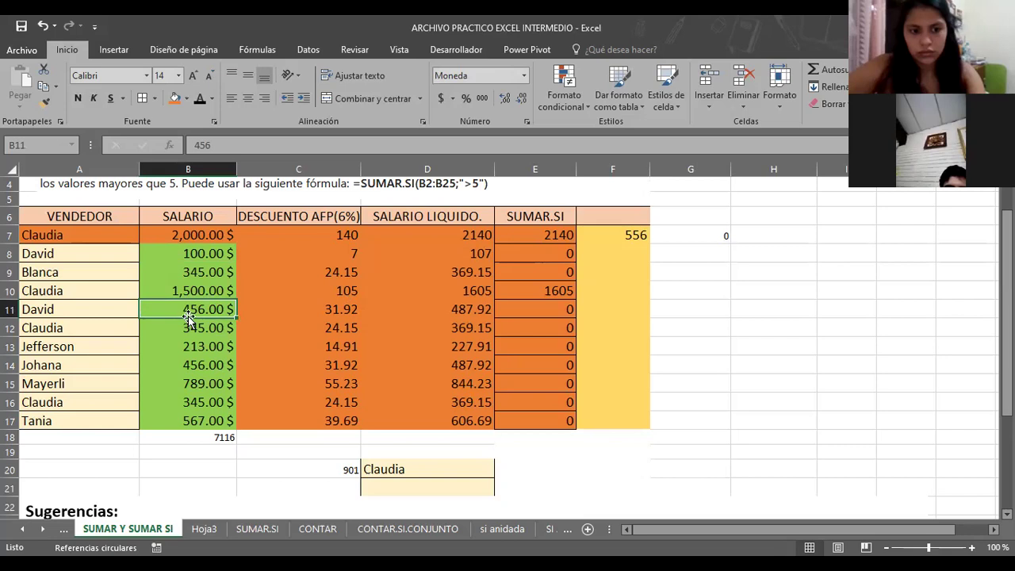
{"action": "left_click", "coordinate": [597, 233]}
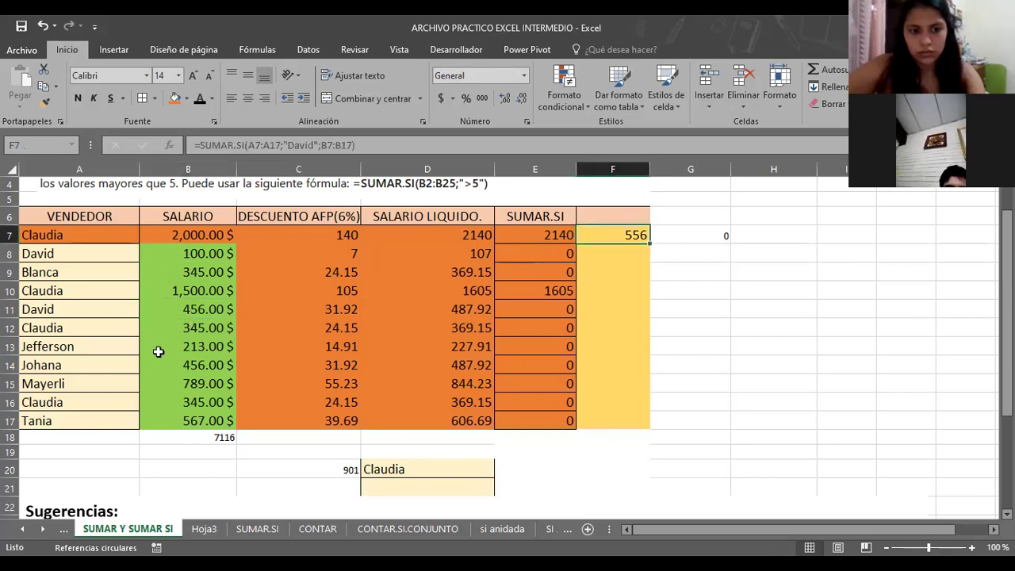
{"action": "left_click", "coordinate": [528, 236]}
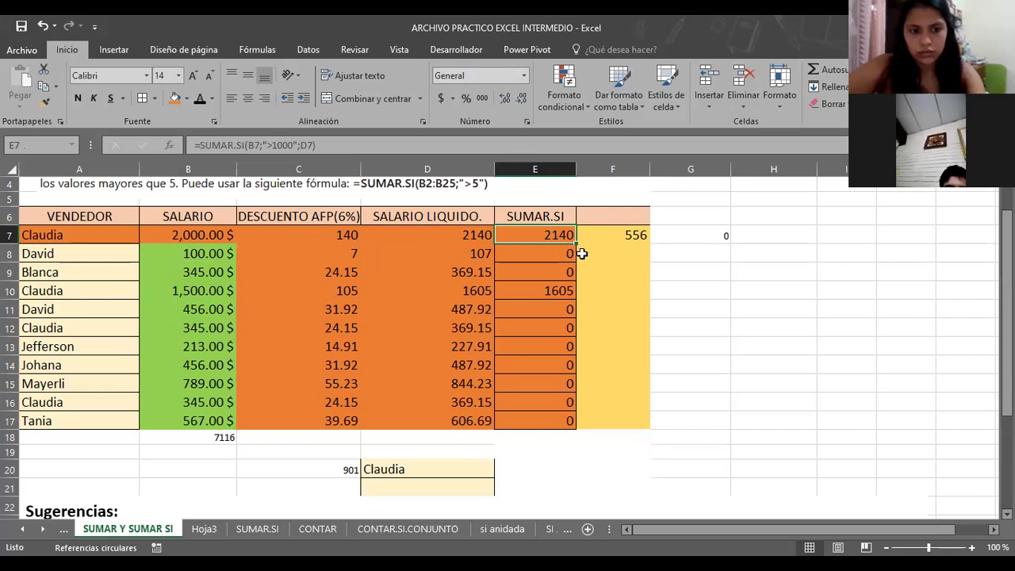
{"action": "left_click", "coordinate": [735, 327]}
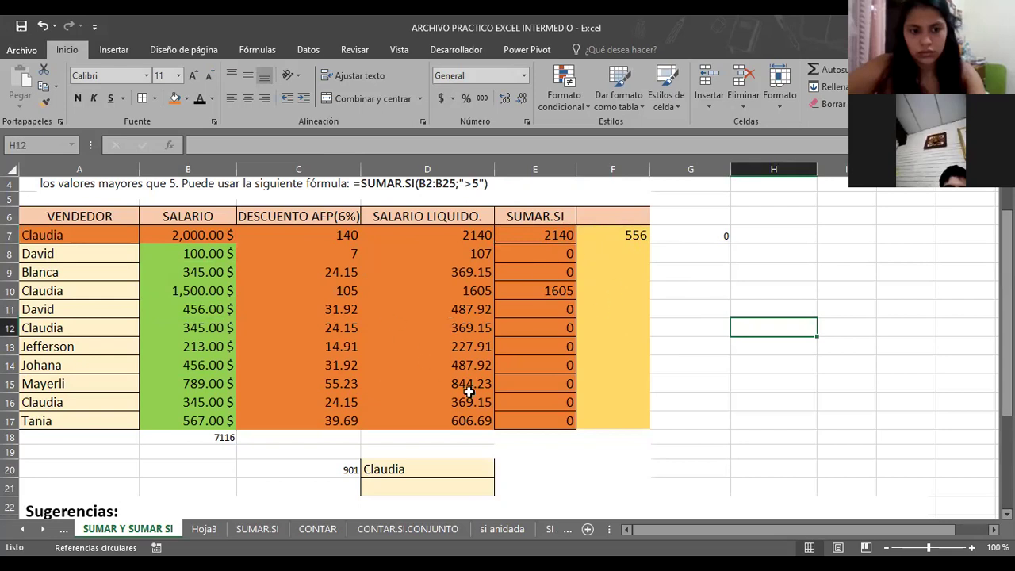
- On the SUMAR.SI sheet, delete the agosto criterion from F6 so F7 drops to 0
{"action": "left_click", "coordinate": [252, 531]}
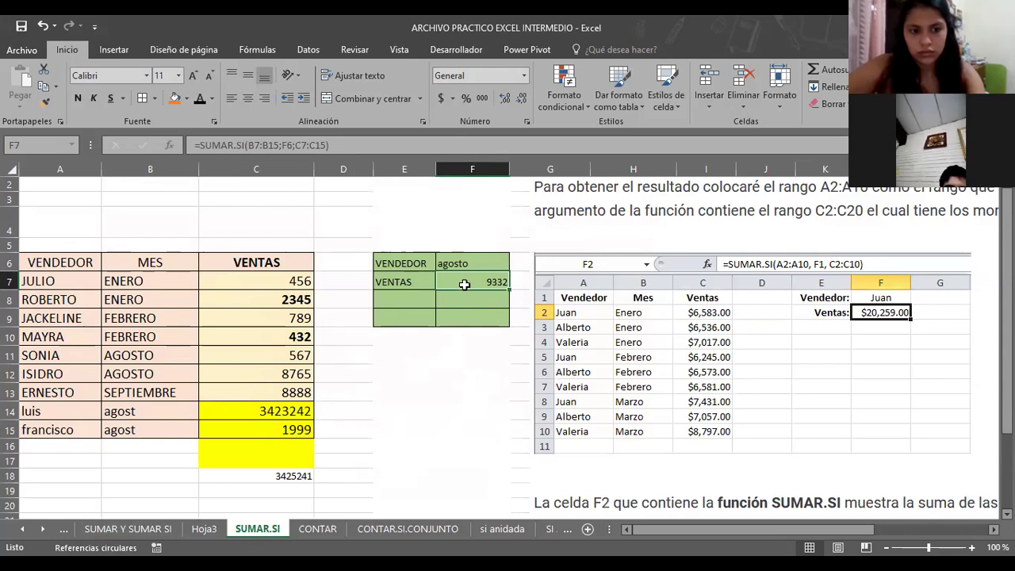
{"action": "left_click", "coordinate": [461, 265]}
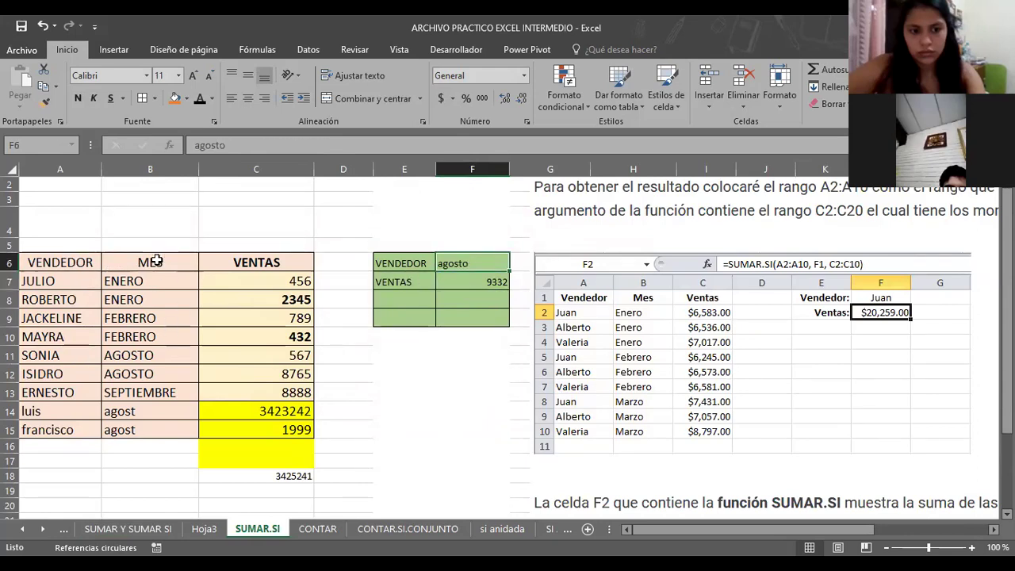
{"action": "left_click", "coordinate": [405, 265]}
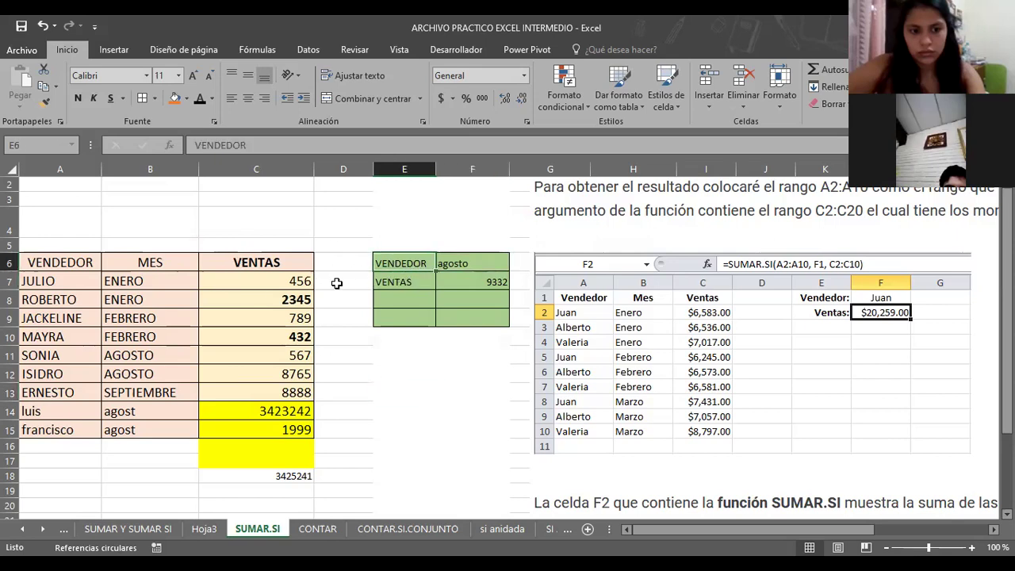
{"action": "left_click", "coordinate": [453, 262]}
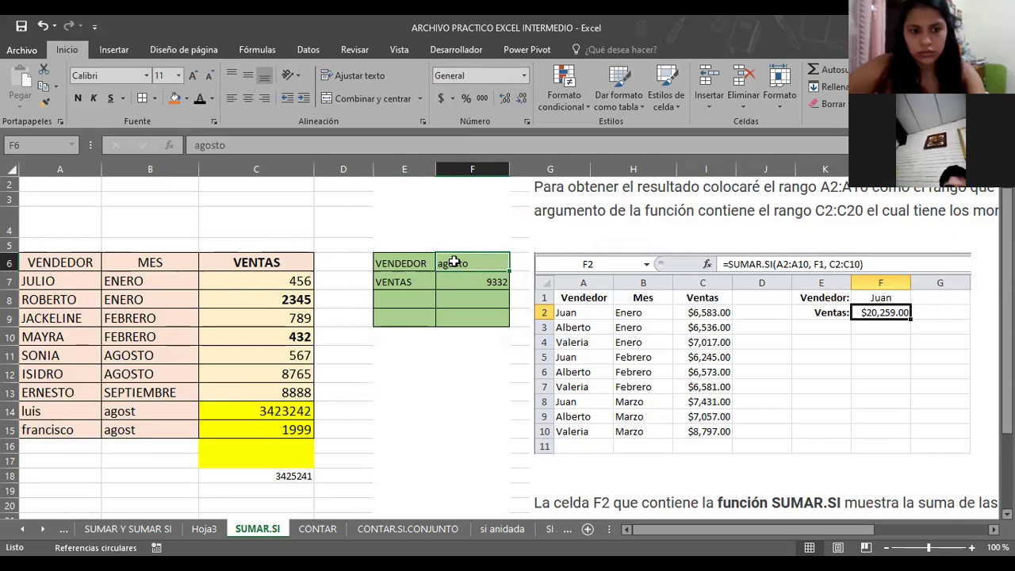
{"action": "key", "text": "Delete"}
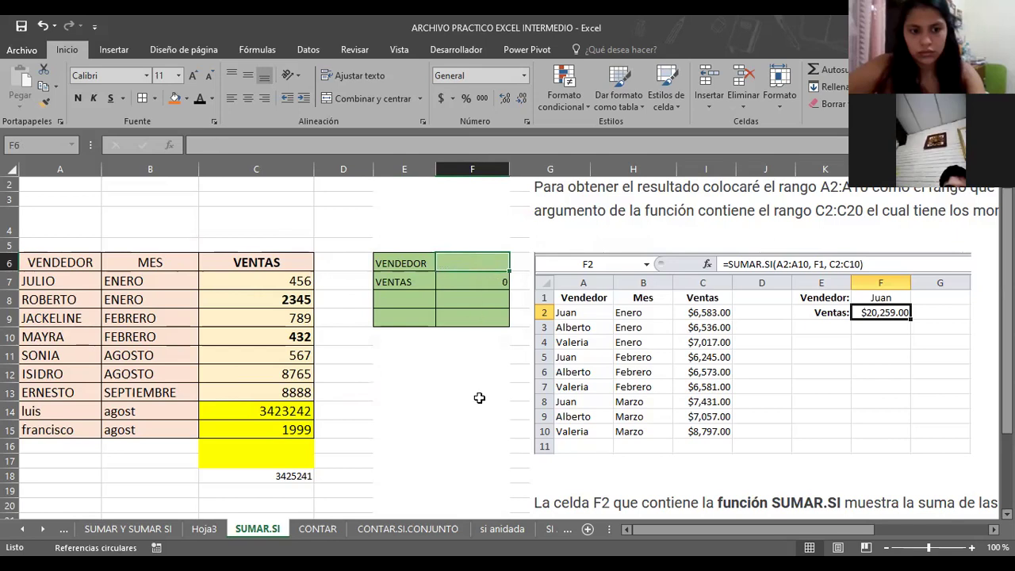
{"action": "left_click", "coordinate": [466, 282]}
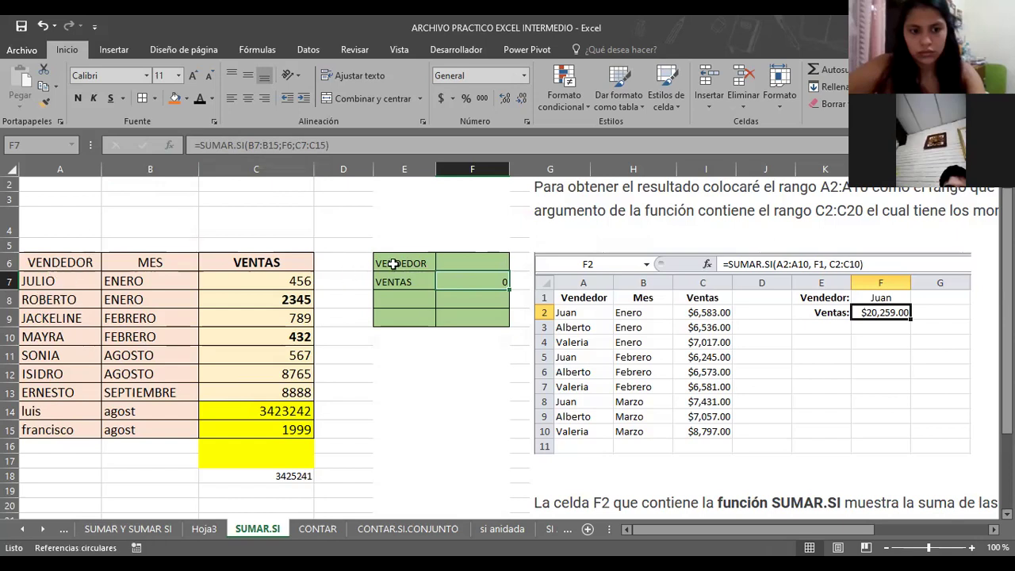
- Relabel cell E6 as MES
{"action": "left_click", "coordinate": [394, 264]}
{"action": "type", "text": "mes"}
{"action": "key", "text": "BackSpace"}
{"action": "key", "text": "BackSpace"}
{"action": "key", "text": "BackSpace"}
{"action": "type", "text": "MES"}
{"action": "key", "text": "Return"}
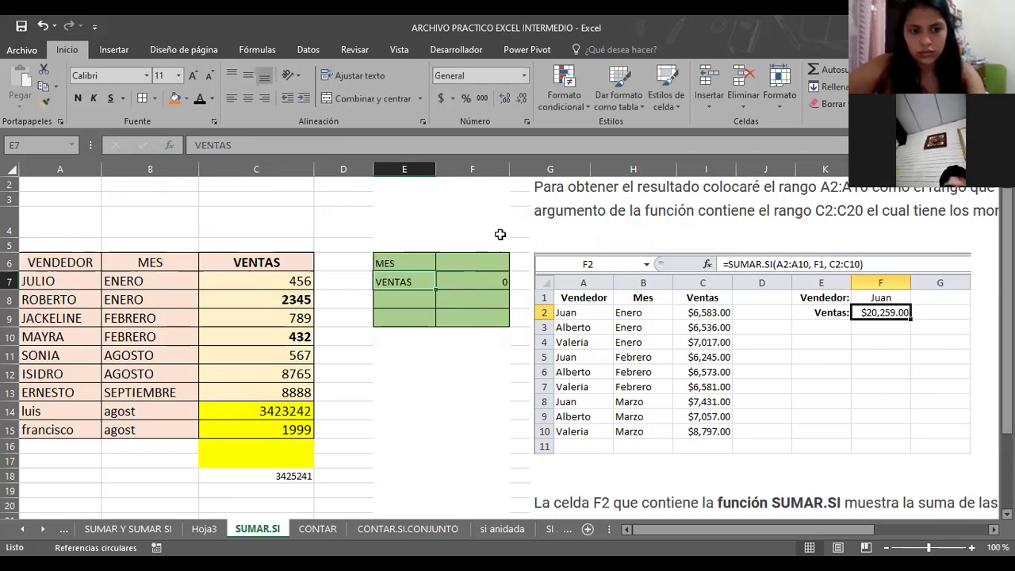
- Enter ENERO in F6 as the month criterion for F7's SUMAR.SI total
{"action": "left_click", "coordinate": [464, 271]}
{"action": "left_click", "coordinate": [478, 283]}
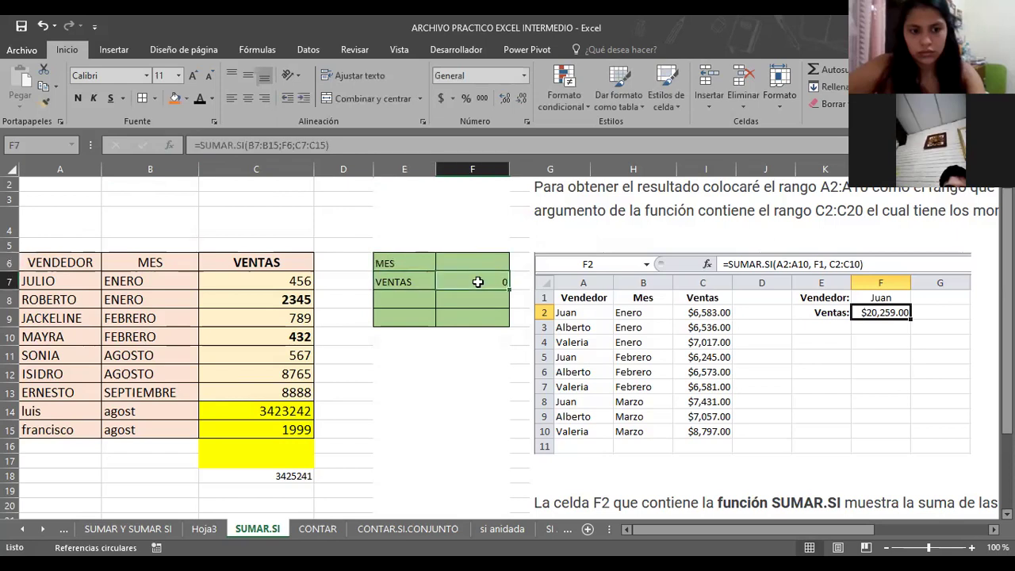
{"action": "left_click", "coordinate": [485, 264]}
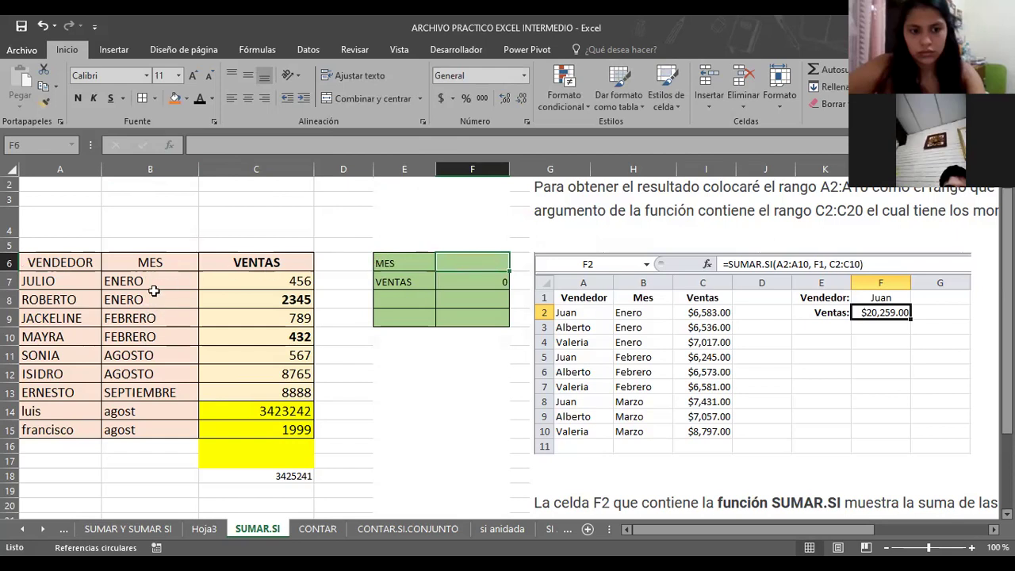
{"action": "left_click", "coordinate": [484, 282]}
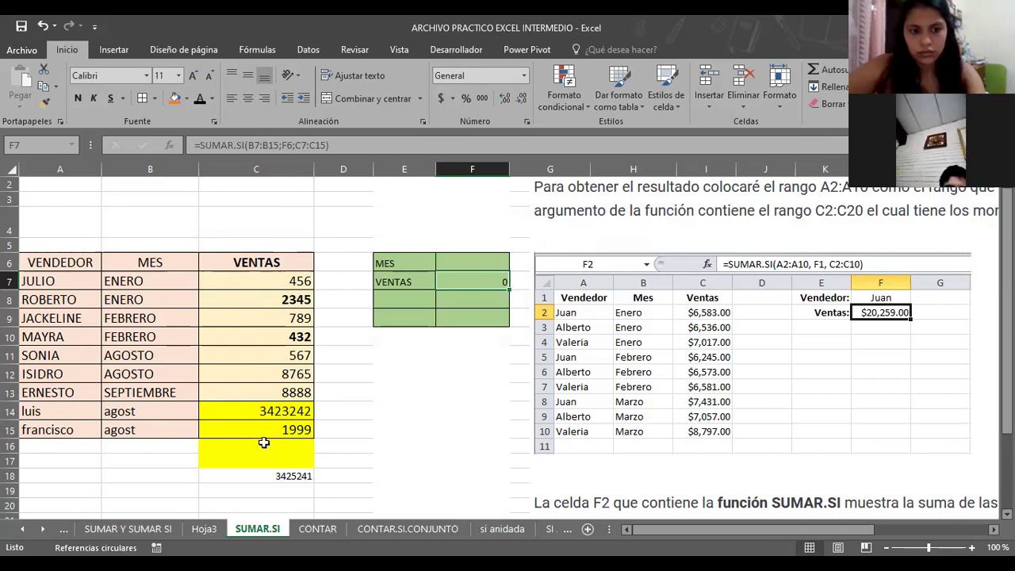
{"action": "left_click", "coordinate": [462, 265]}
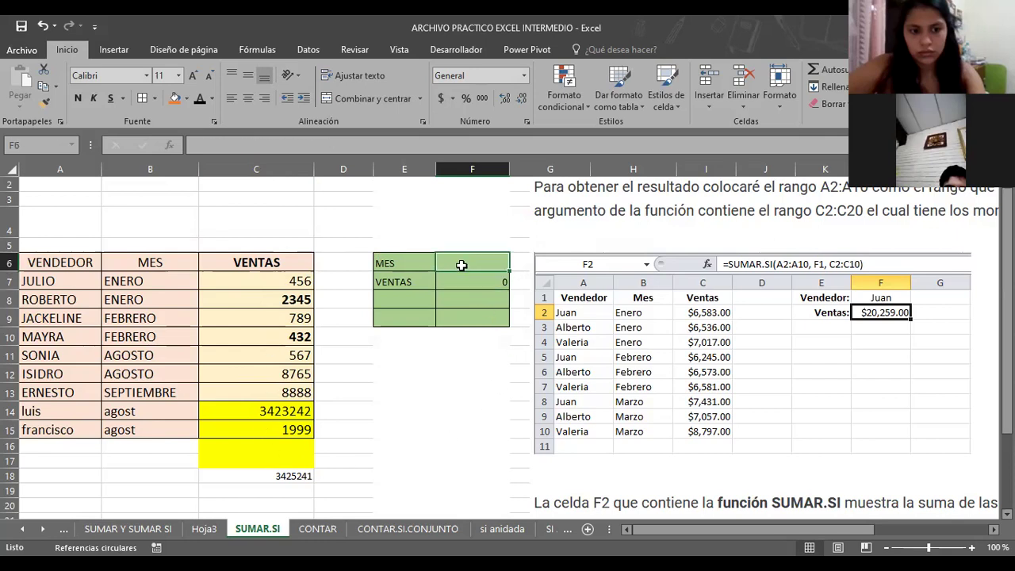
{"action": "type", "text": "ENERO"}
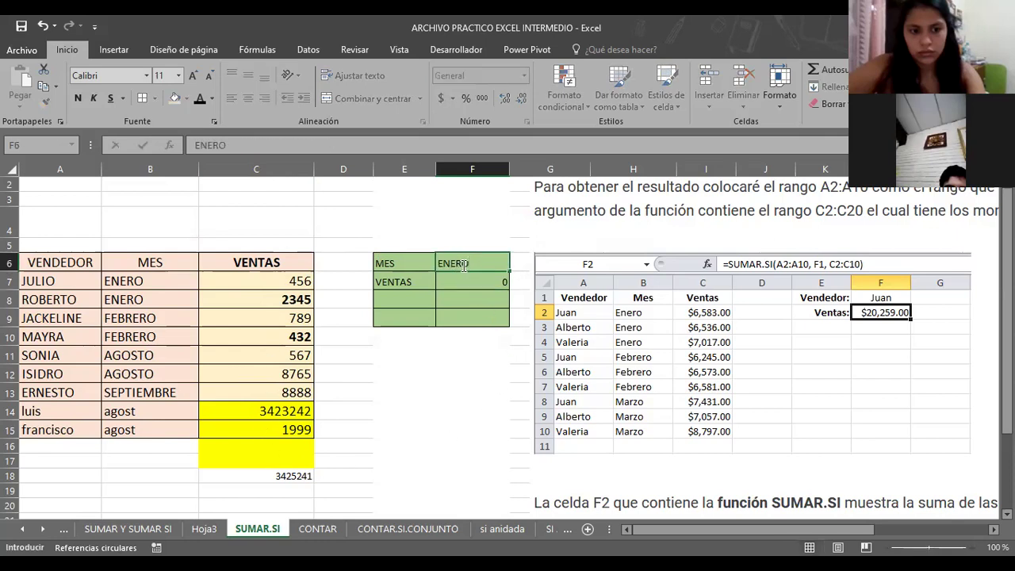
{"action": "key", "text": "Return"}
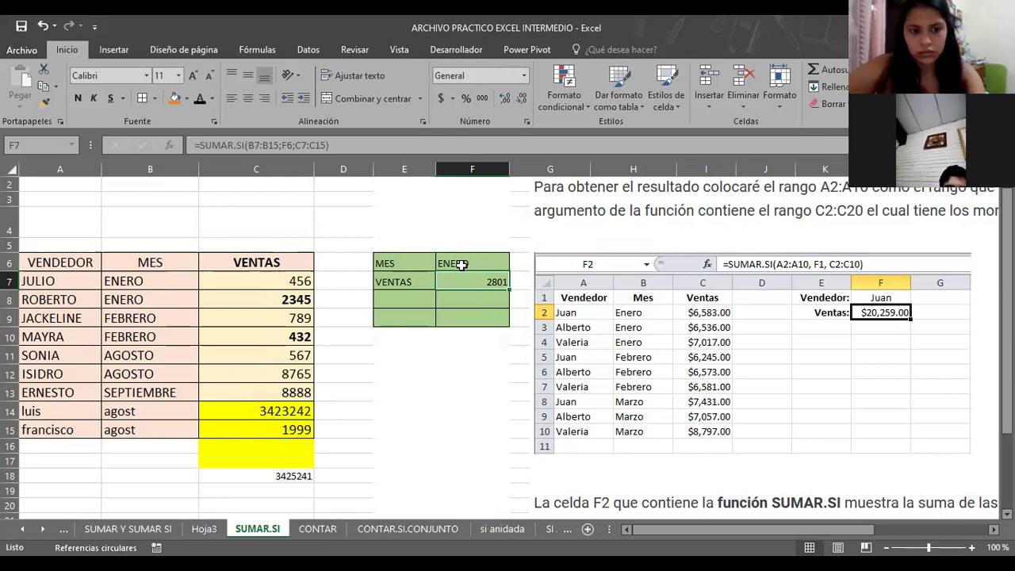
- Put the check formula =C7+C8 in D12, confirming 2801 matches F7's ENERO total
{"action": "left_click", "coordinate": [366, 371]}
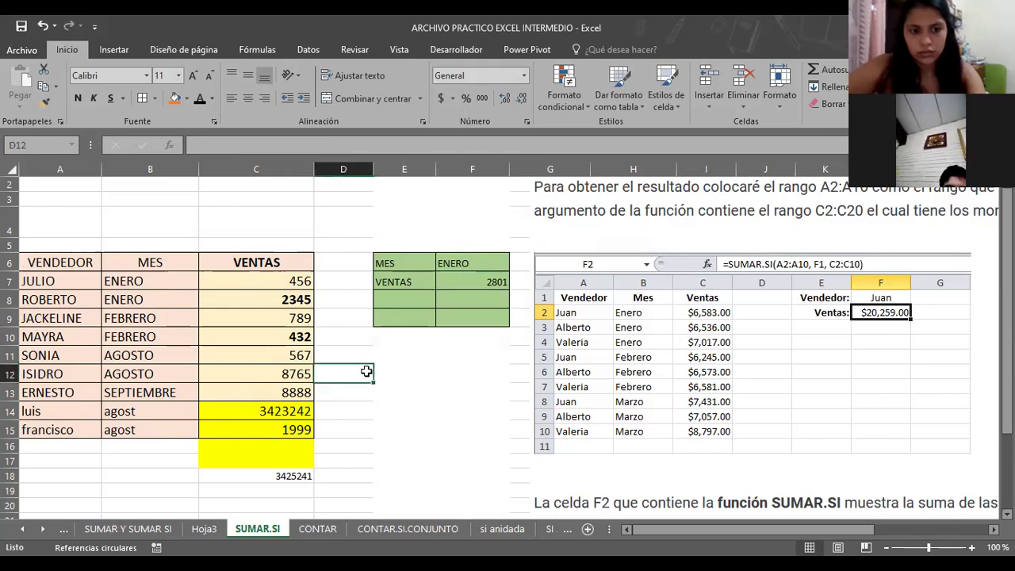
{"action": "type", "text": "="}
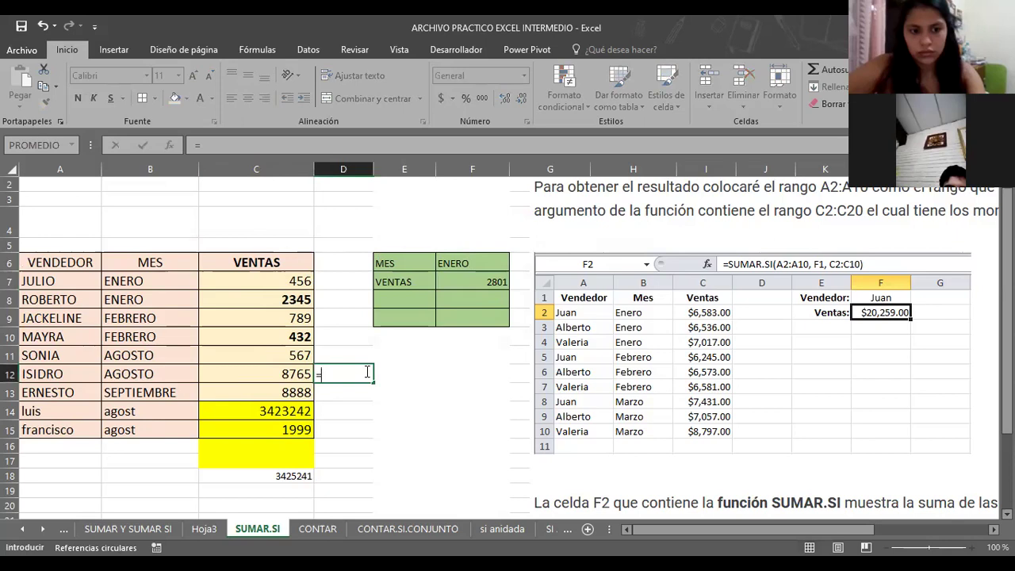
{"action": "left_click", "coordinate": [281, 281]}
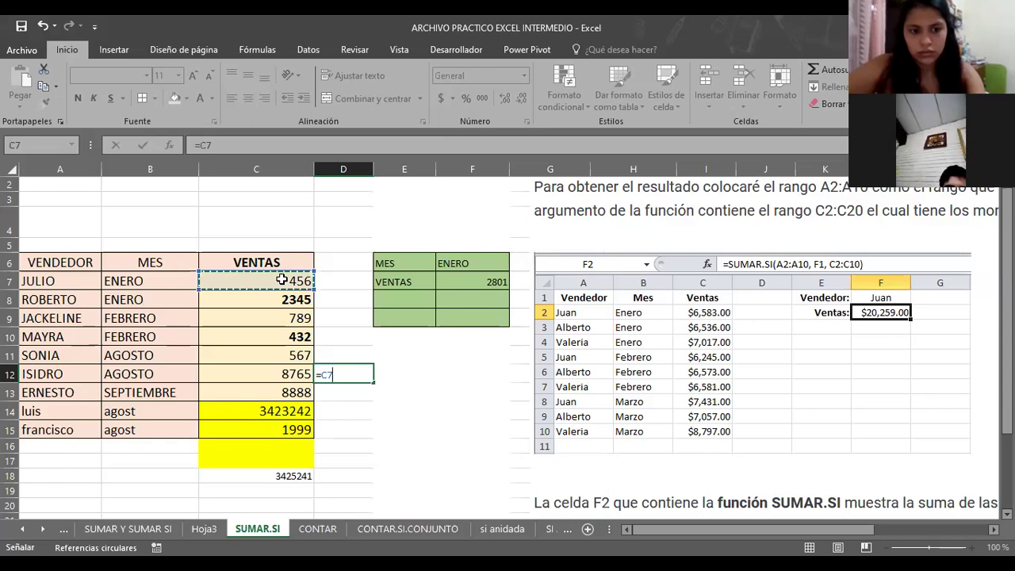
{"action": "type", "text": "+"}
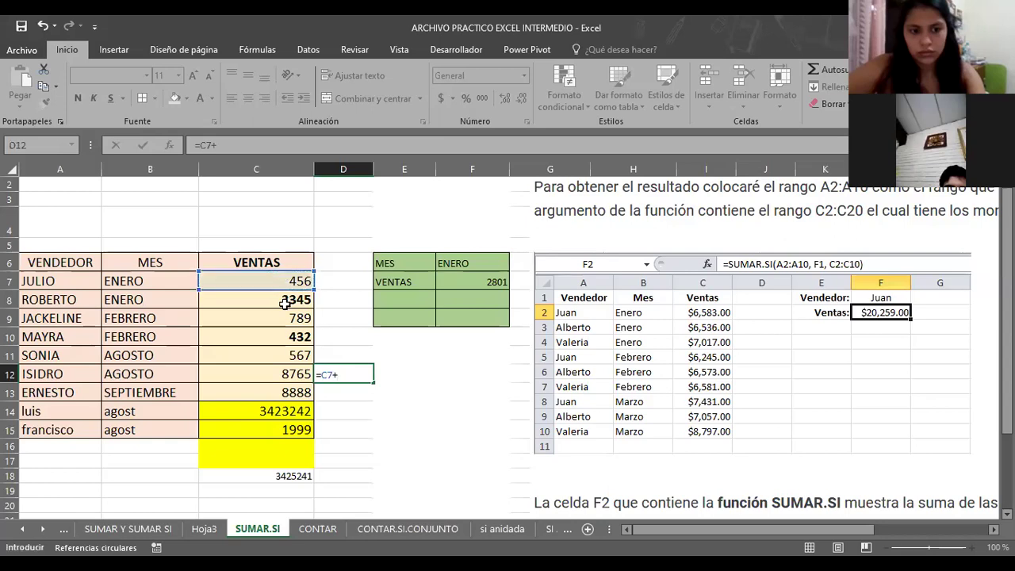
{"action": "left_click", "coordinate": [286, 302]}
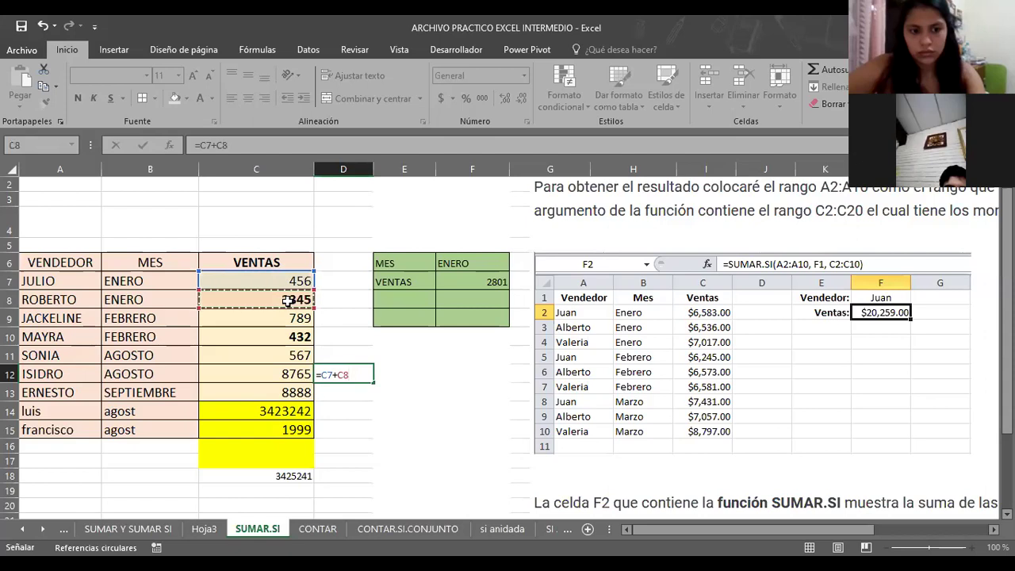
{"action": "key", "text": "Return"}
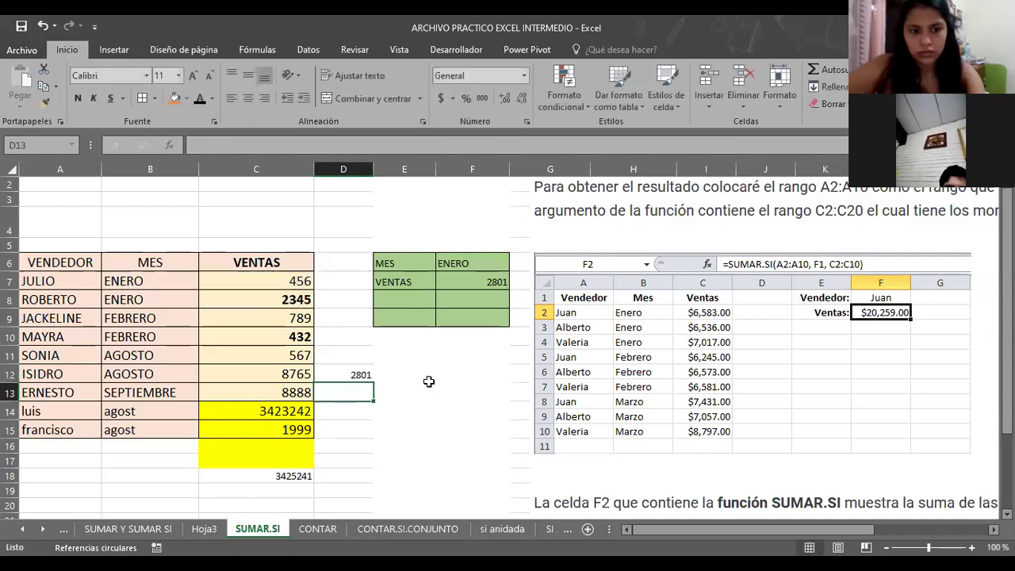
{"action": "left_click", "coordinate": [429, 380]}
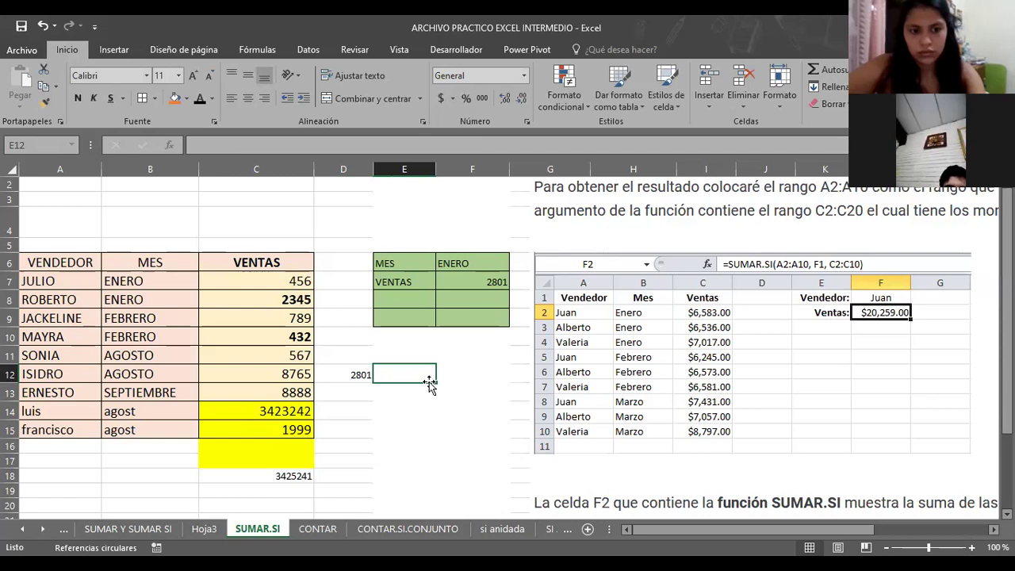
{"action": "left_click", "coordinate": [458, 260]}
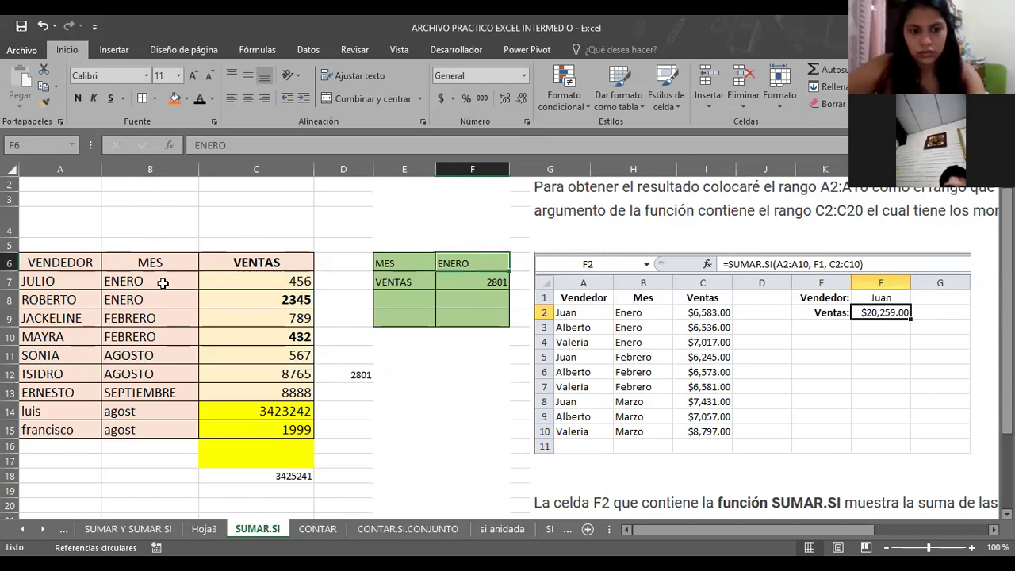
- Change F7's SUMAR.SI criteria range from B7:B15 to the seller names in A7:A15
{"action": "left_click", "coordinate": [476, 284]}
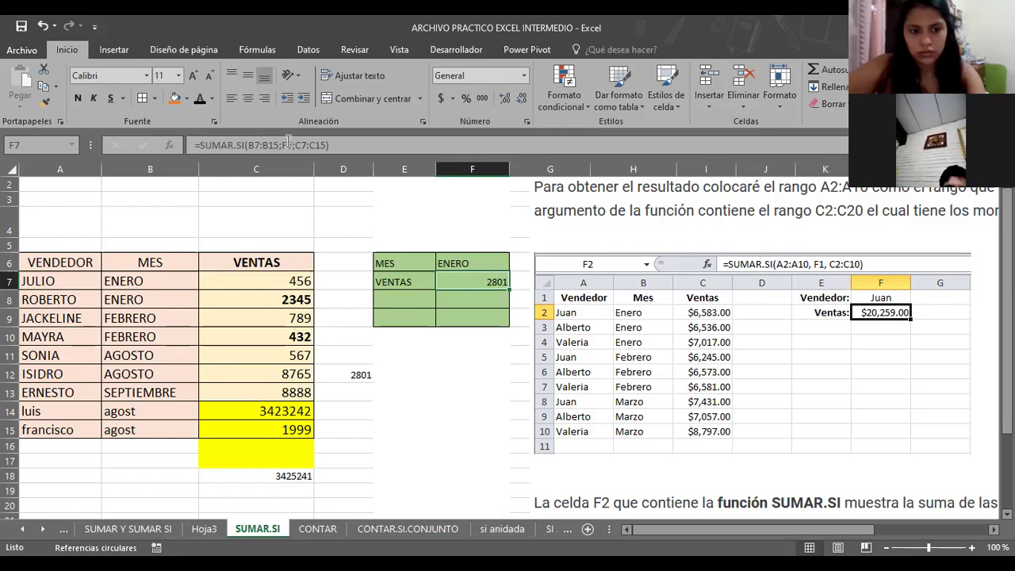
{"action": "key", "text": "F2"}
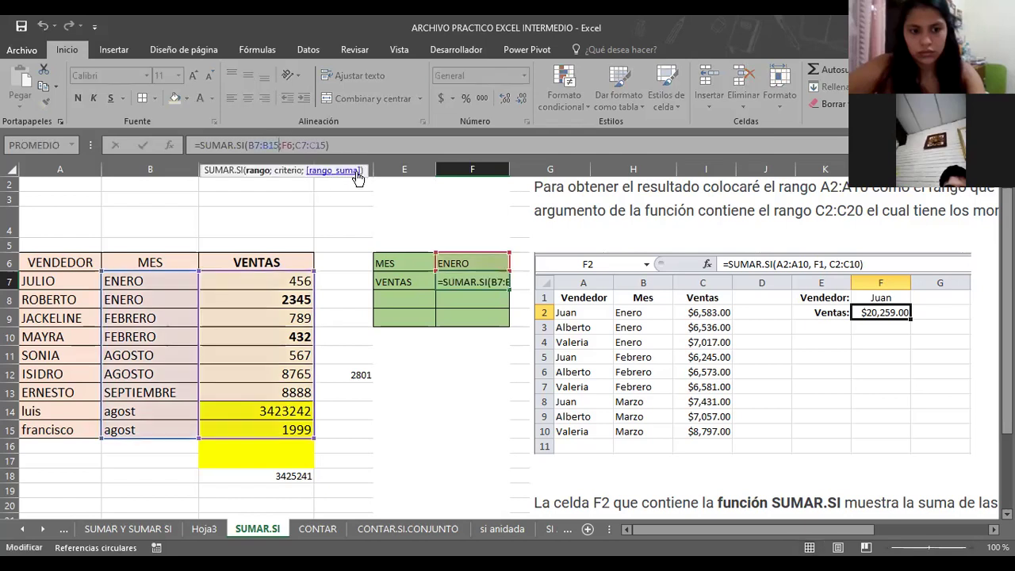
{"action": "key", "text": "BackSpace"}
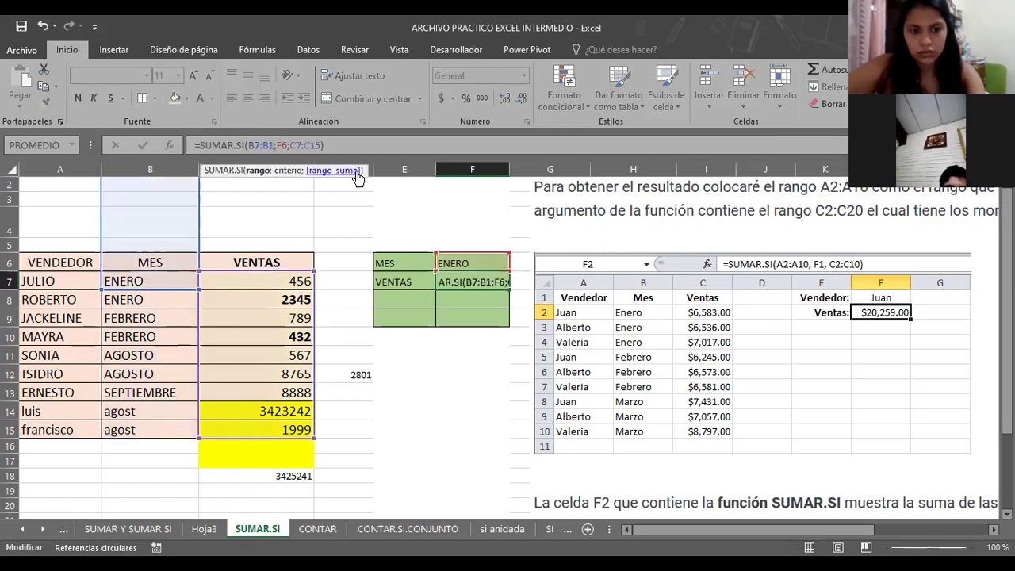
{"action": "key", "text": "BackSpace"}
{"action": "key", "text": "BackSpace"}
{"action": "key", "text": "BackSpace"}
{"action": "left_click", "coordinate": [47, 281]}
{"action": "left_click_drag", "start_coordinate": [48, 282], "coordinate": [57, 426]}
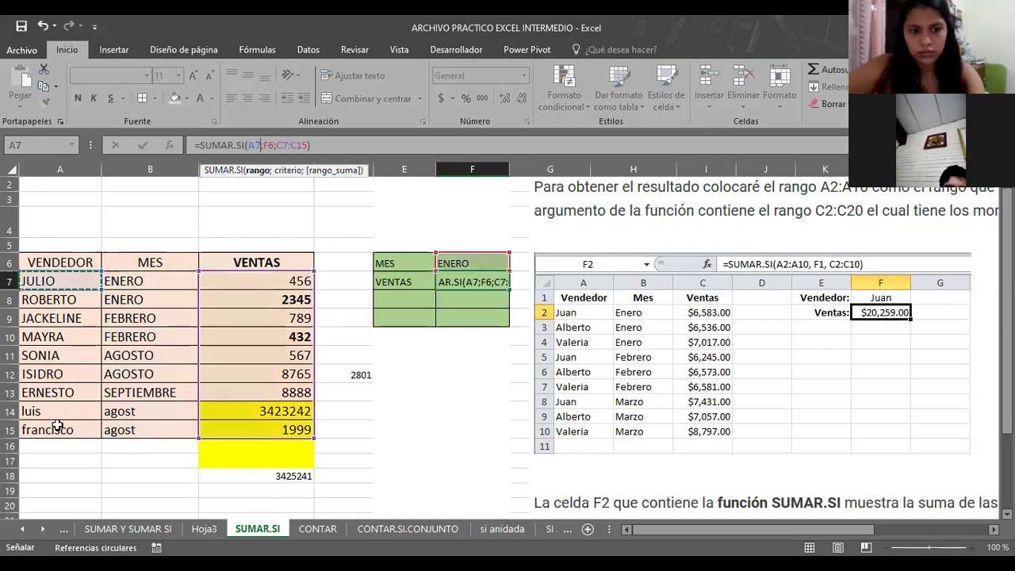
{"action": "key", "text": "Return"}
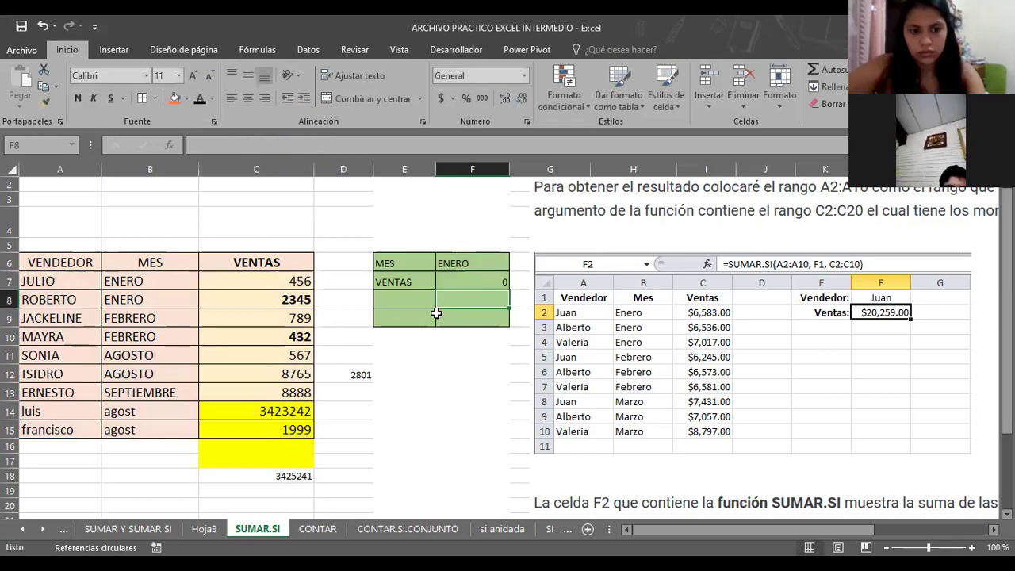
- Test JULIO as the F6 criterion, giving 456, then clear F6 again
{"action": "left_click", "coordinate": [464, 264]}
{"action": "key", "text": "Delete"}
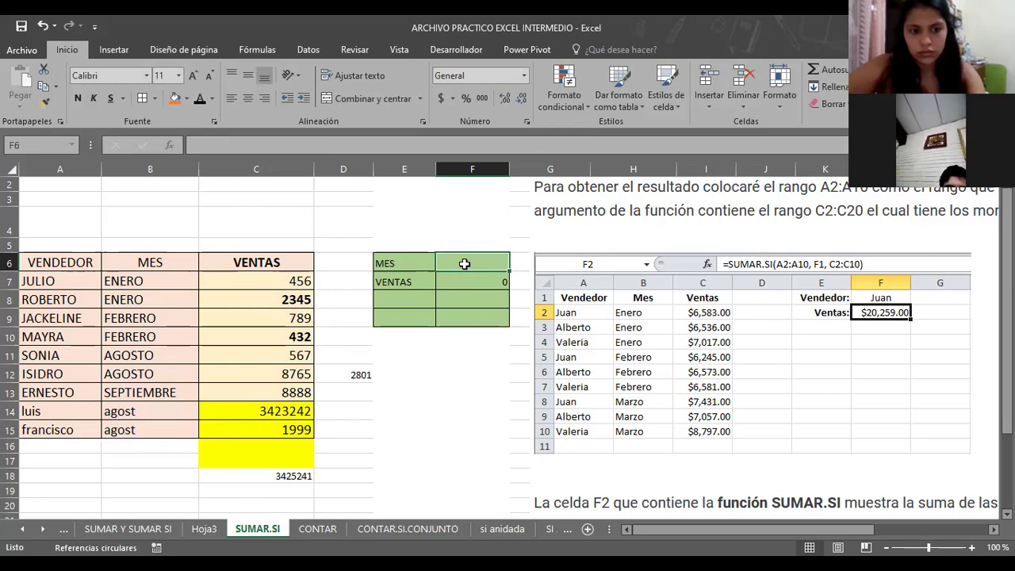
{"action": "type", "text": "JULIO"}
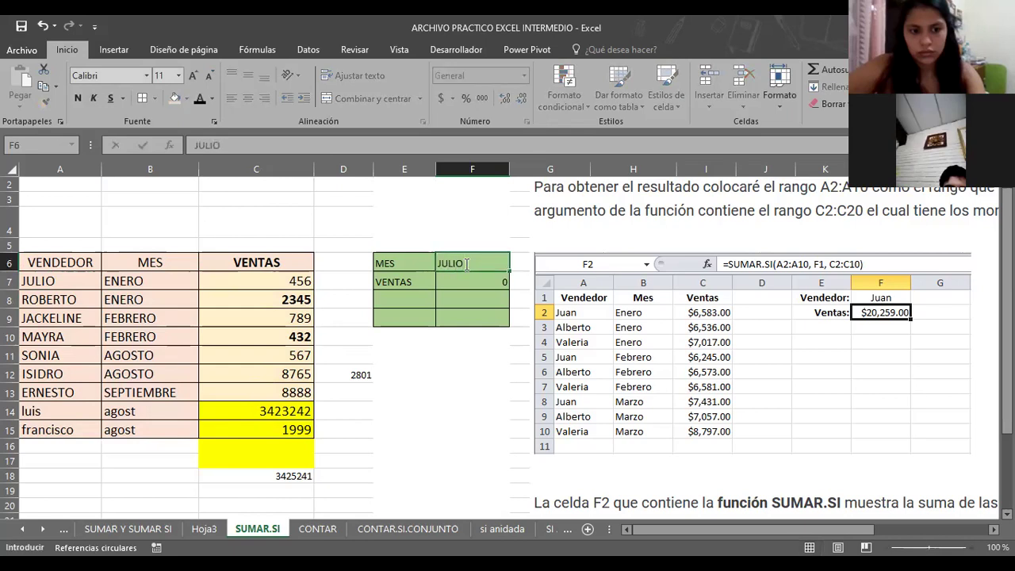
{"action": "key", "text": "Return"}
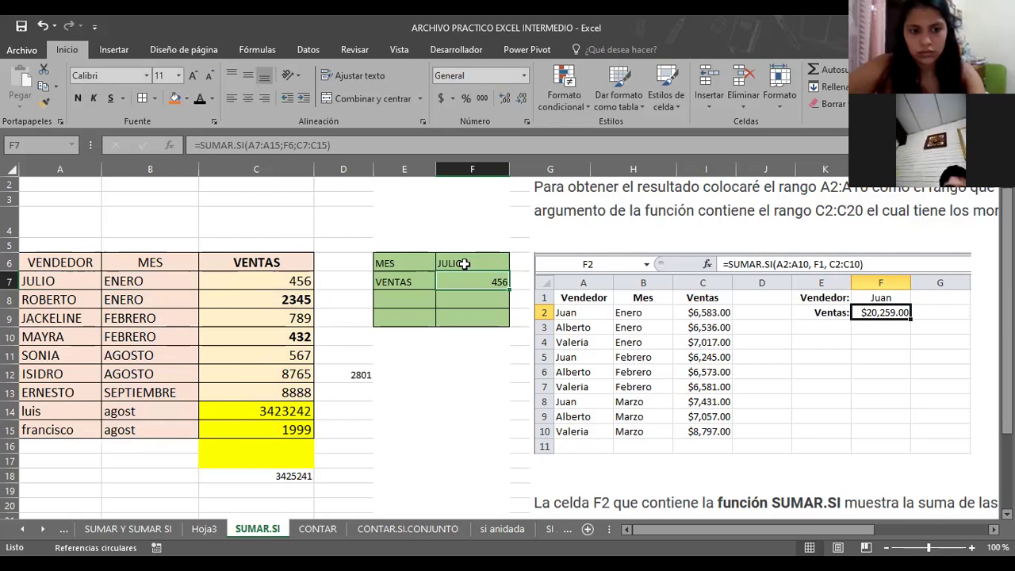
{"action": "left_click", "coordinate": [464, 264]}
{"action": "key", "text": "Delete"}
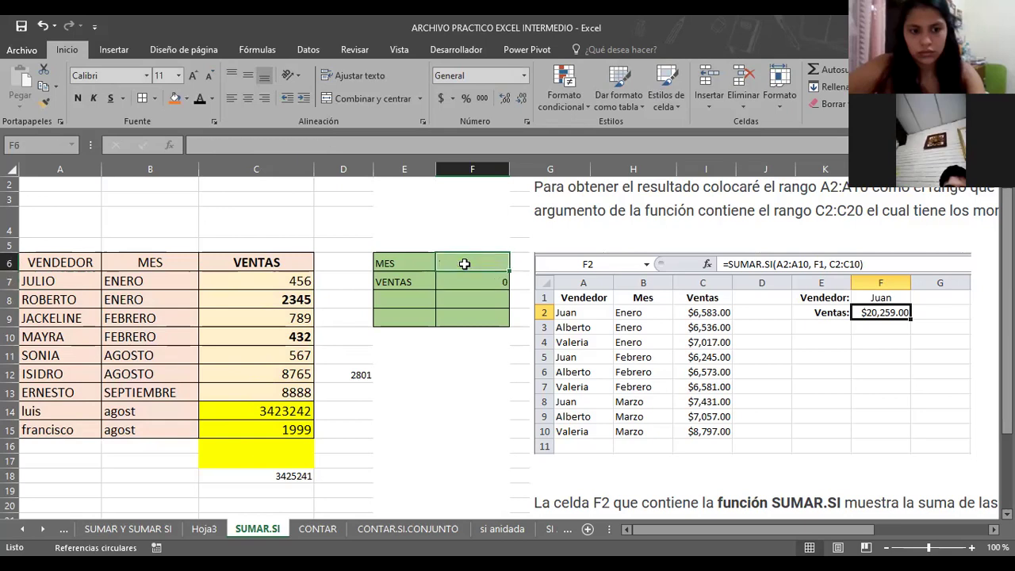
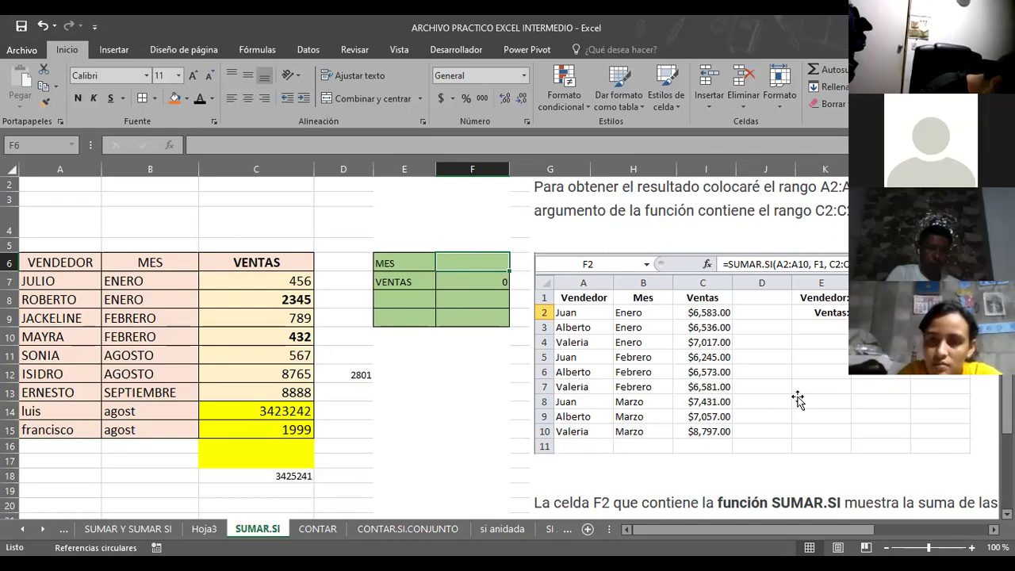
- Enter MAYRA as the SUMAR.SI criterion in F6, giving a VENTAS total of 432
{"action": "scroll", "coordinate": [798, 399], "scroll_direction": "down", "scroll_amount": 1}
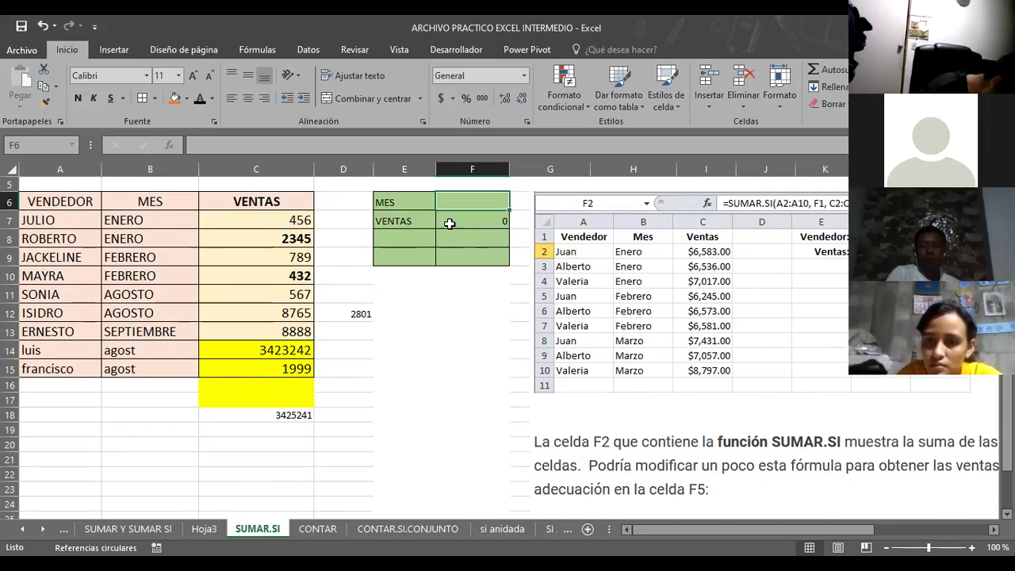
{"action": "type", "text": "MAYRA"}
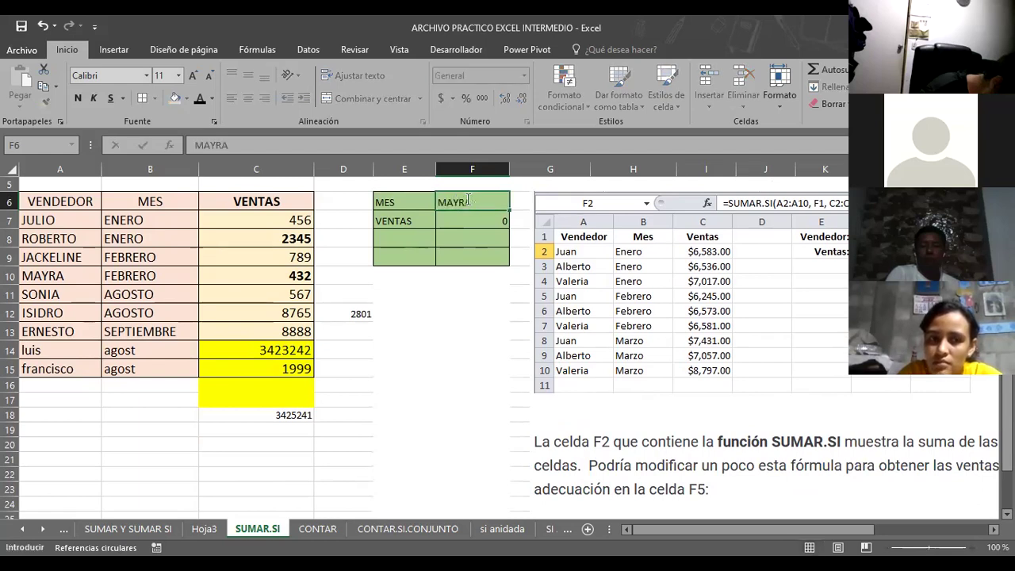
{"action": "key", "text": "Return"}
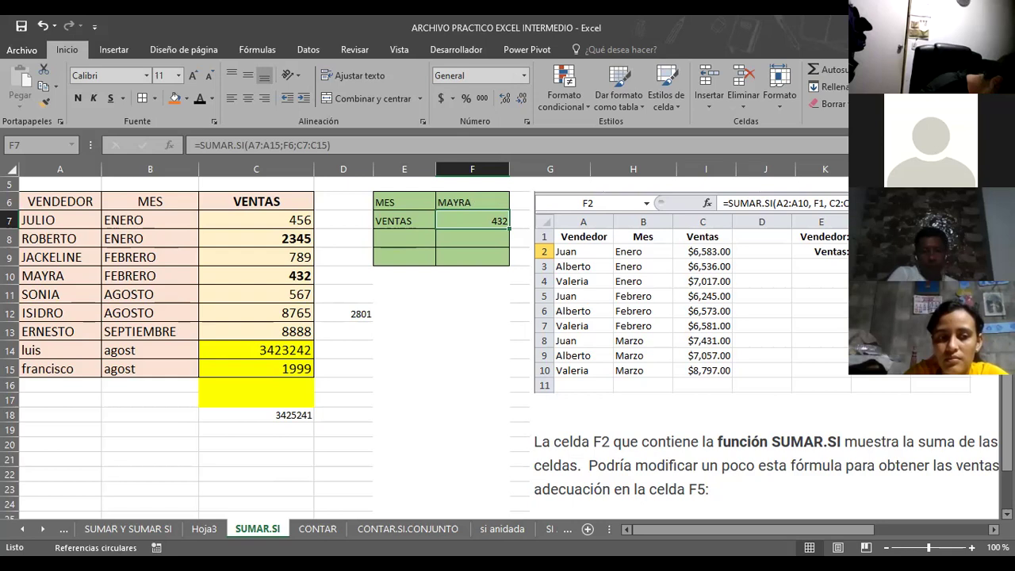
- Replace the F6 criterion with SONIA, correcting the mistyped SONI, so VENTAS shows 567
{"action": "left_click", "coordinate": [483, 202]}
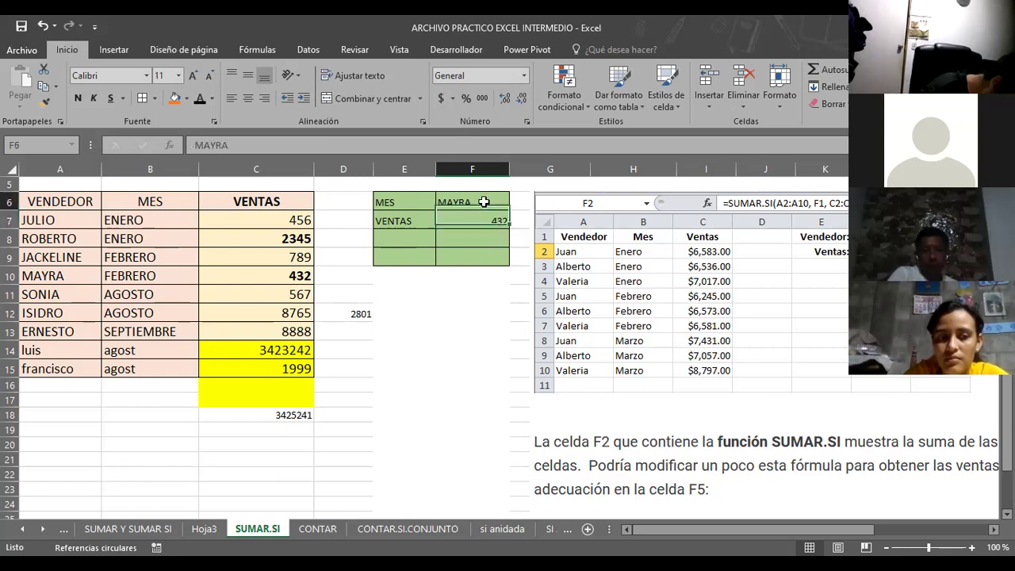
{"action": "type", "text": "SONI"}
{"action": "key", "text": "Return"}
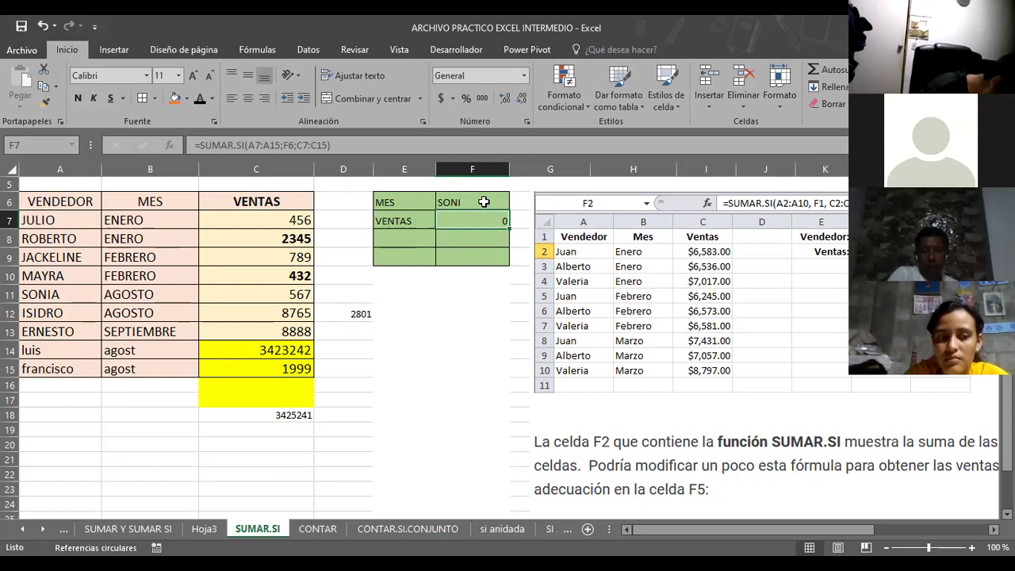
{"action": "left_click", "coordinate": [484, 203]}
{"action": "type", "text": "SONIA"}
{"action": "key", "text": "Return"}
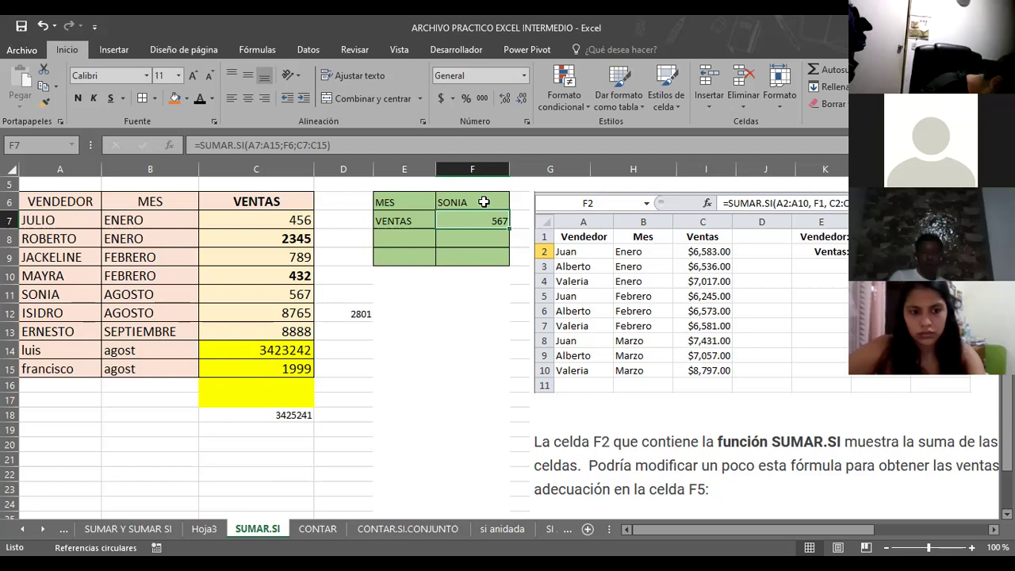
- On the SUMAR Y SUMAR SI sheet, enter 73967934 in cell G19
{"action": "left_click", "coordinate": [129, 529]}
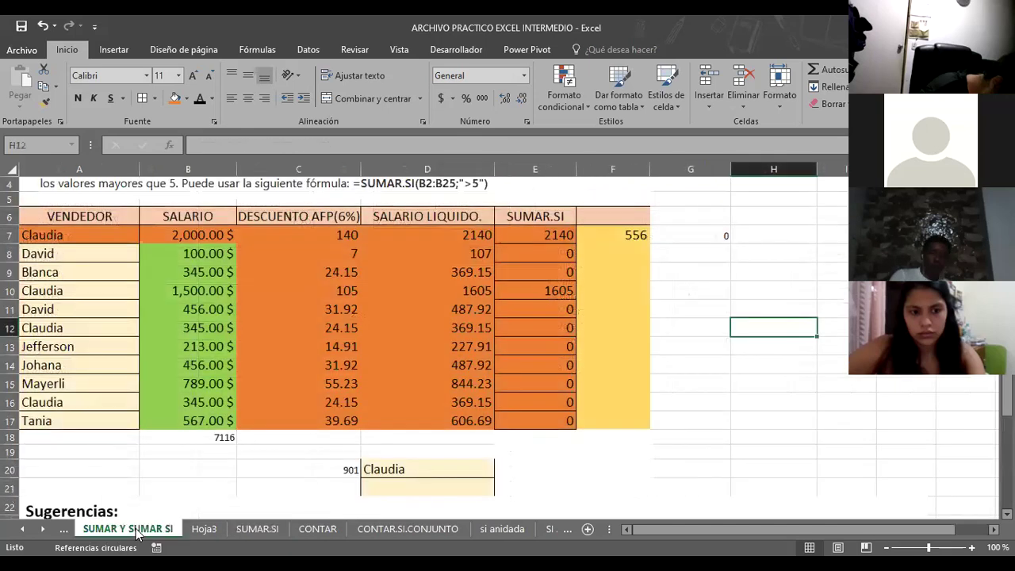
{"action": "left_click", "coordinate": [625, 236]}
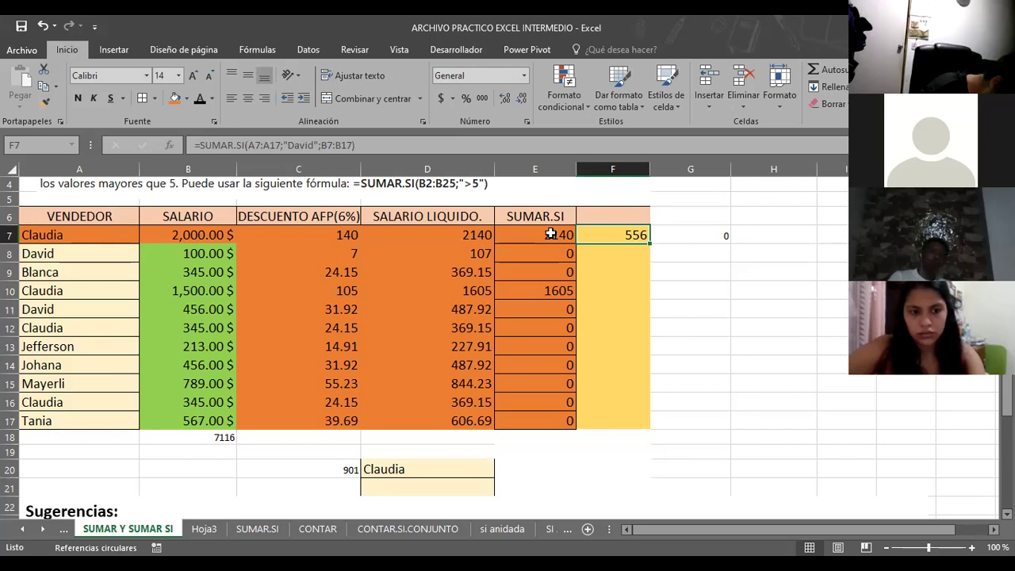
{"action": "left_click", "coordinate": [681, 449]}
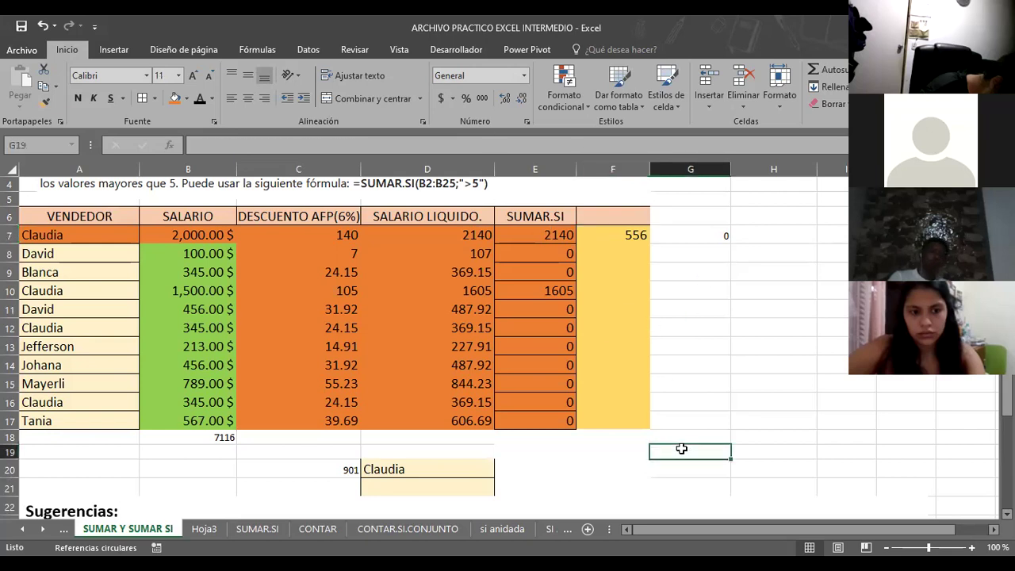
{"action": "type", "text": "73"}
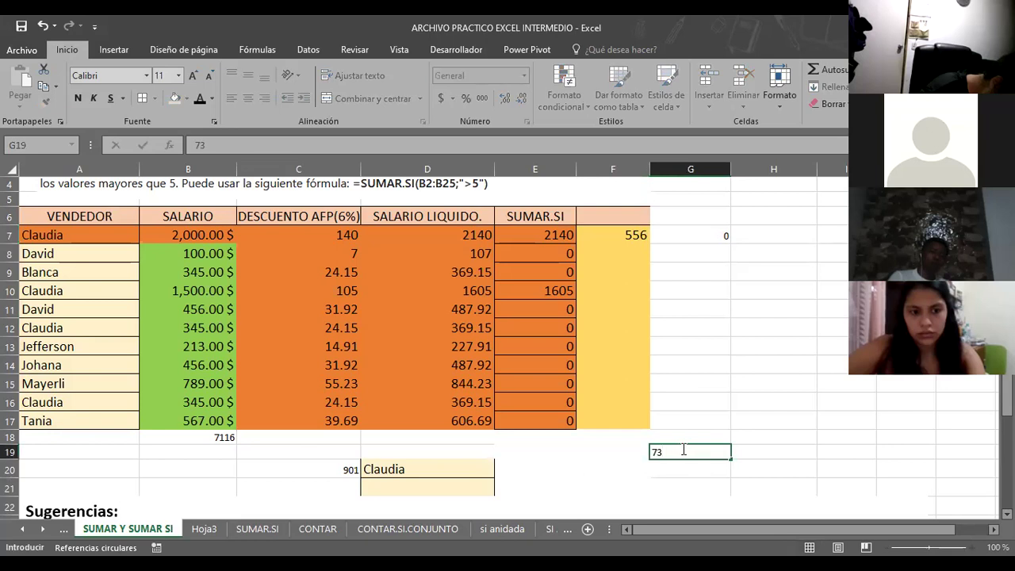
{"action": "type", "text": "96"}
{"action": "type", "text": "7934"}
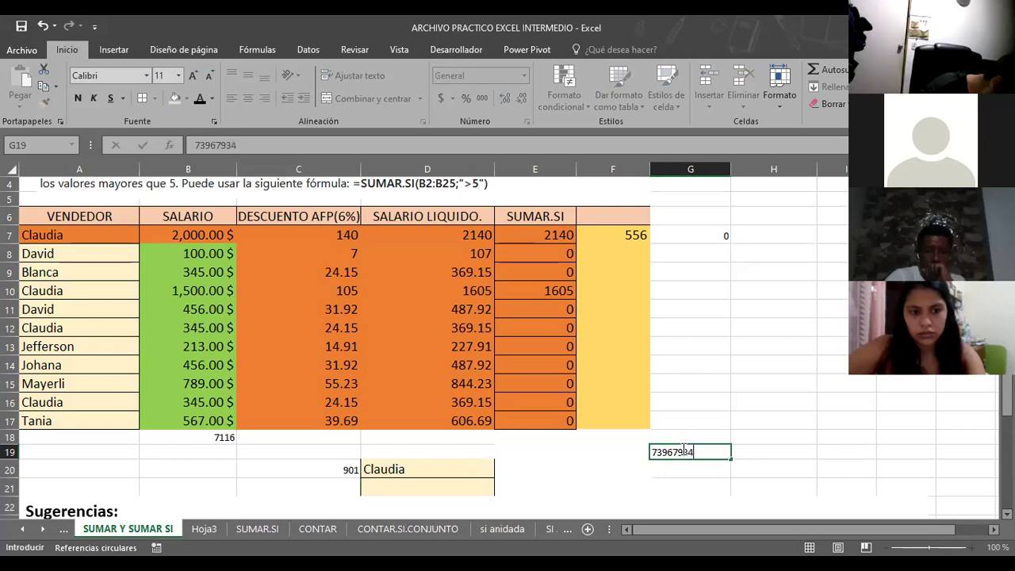
{"action": "key", "text": "Return"}
- Set the font size of G19 to 16
{"action": "left_click", "coordinate": [681, 449]}
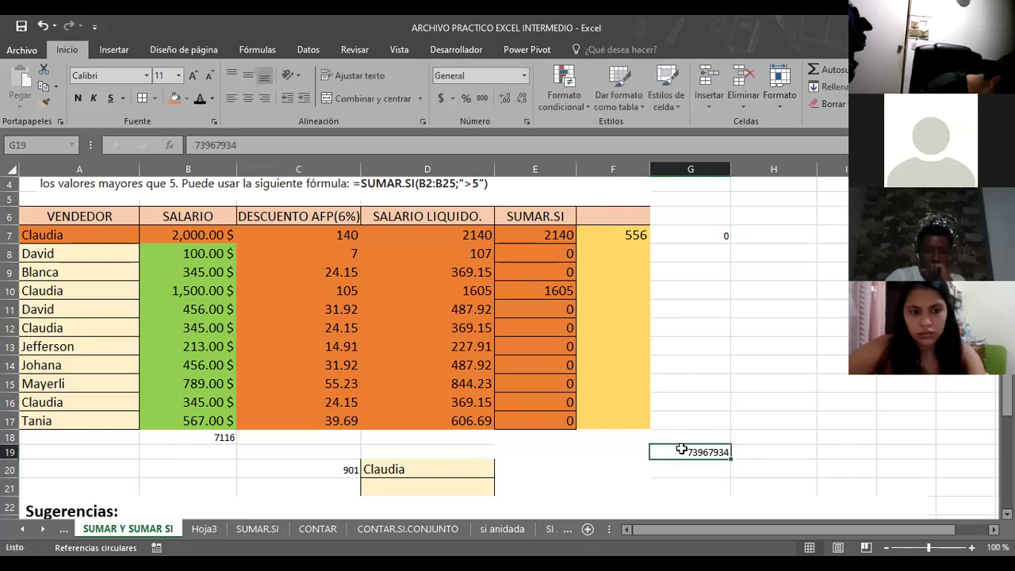
{"action": "left_click", "coordinate": [191, 75]}
{"action": "left_click", "coordinate": [192, 75]}
{"action": "left_click", "coordinate": [191, 76]}
{"action": "left_click", "coordinate": [692, 460]}
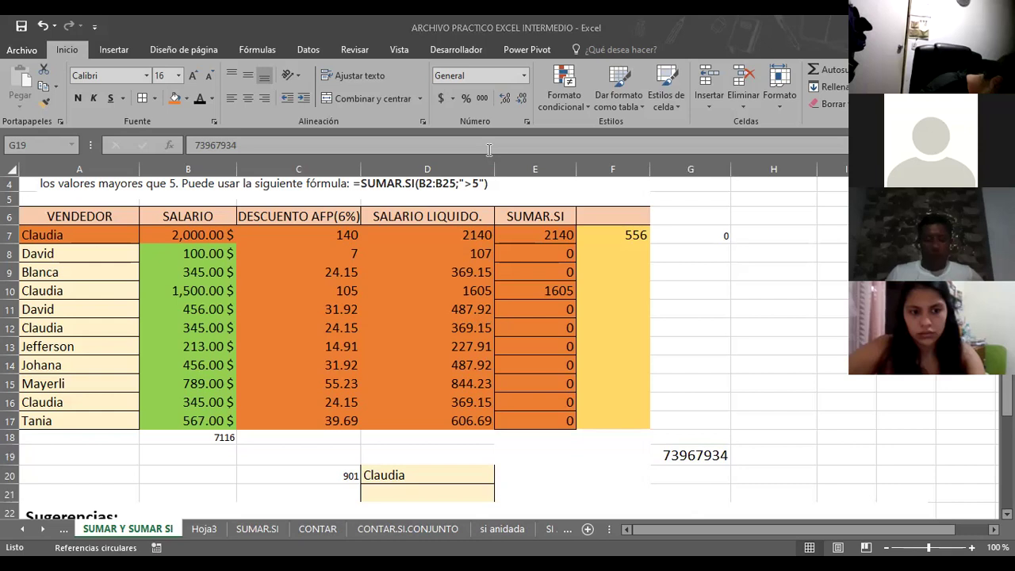
- On the CONTAR sheet, set C6 and C7 to 0
{"action": "left_click", "coordinate": [306, 537]}
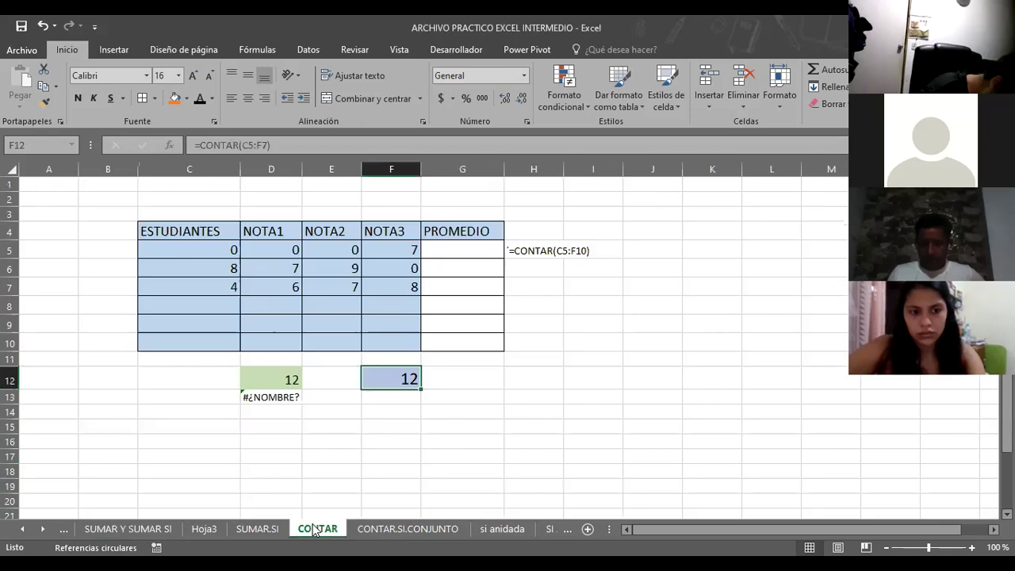
{"action": "left_click", "coordinate": [531, 443]}
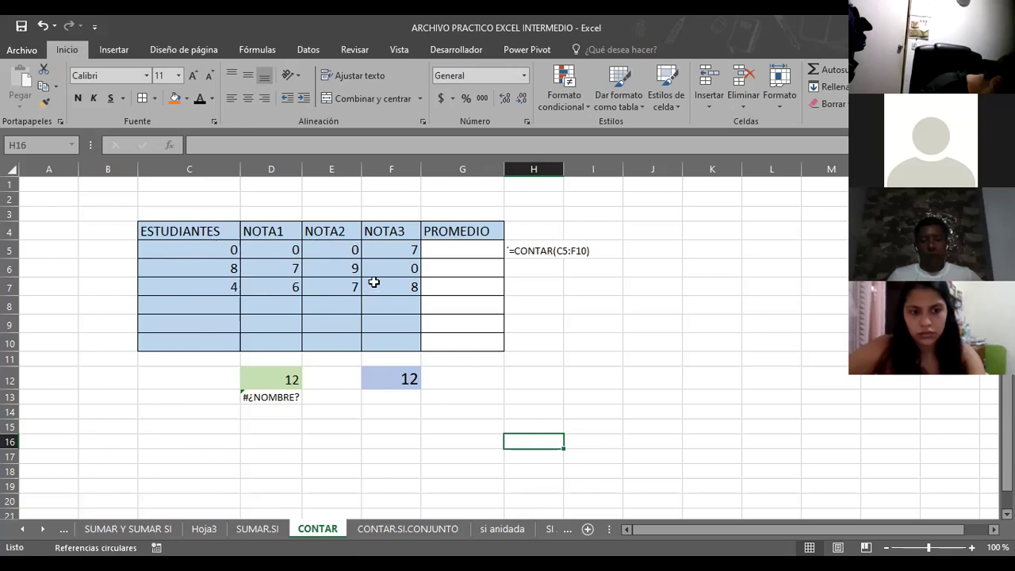
{"action": "left_click", "coordinate": [224, 271]}
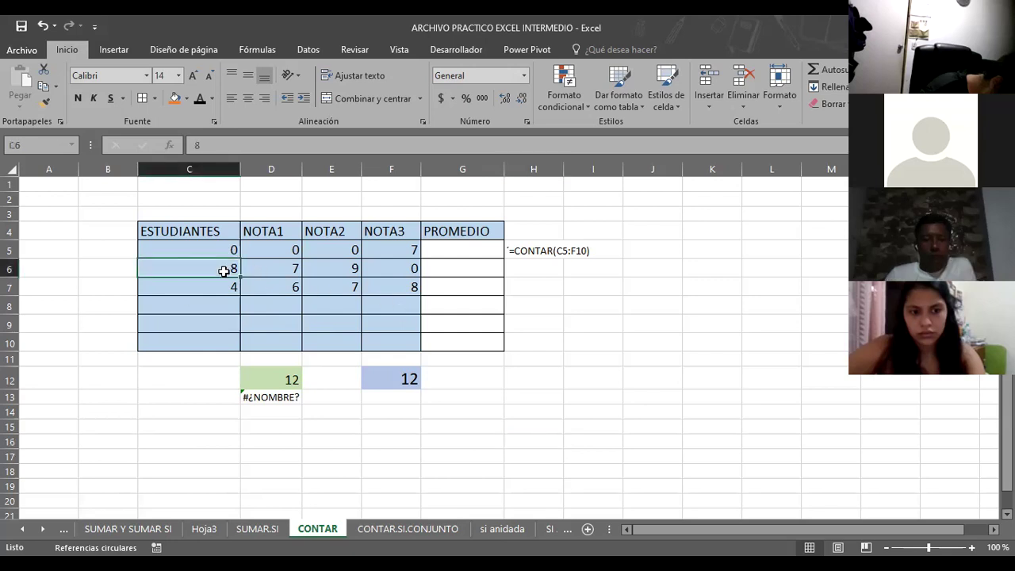
{"action": "type", "text": "0"}
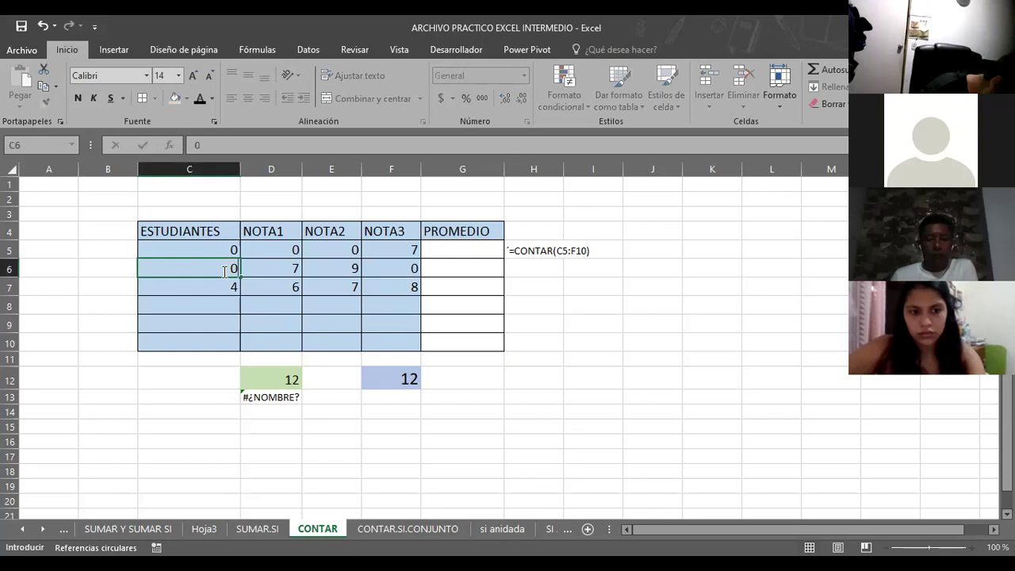
{"action": "key", "text": "Return"}
{"action": "type", "text": "0"}
{"action": "key", "text": "Return"}
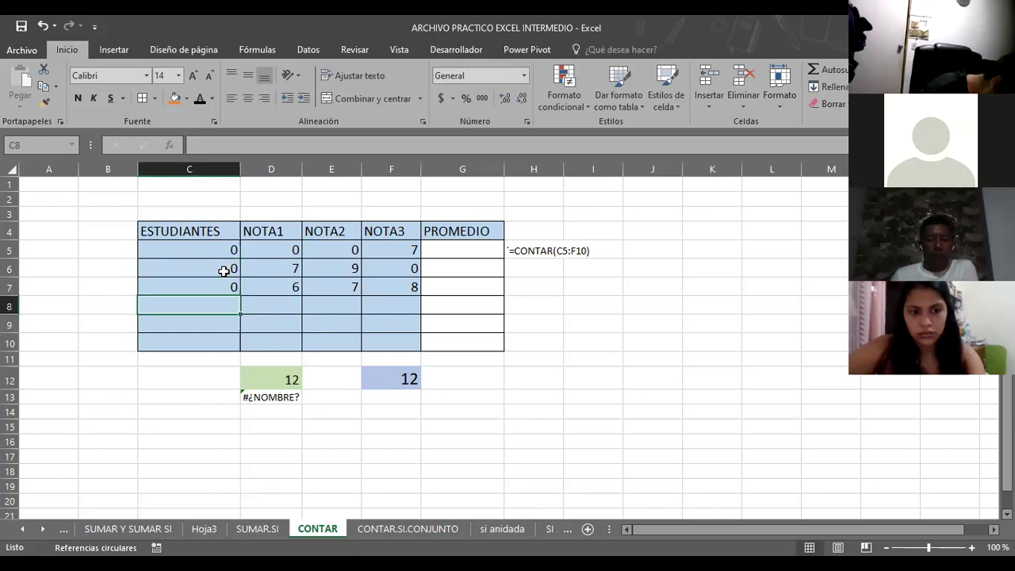
- Put the letter A in C7 and R in D7
{"action": "key", "text": "Up"}
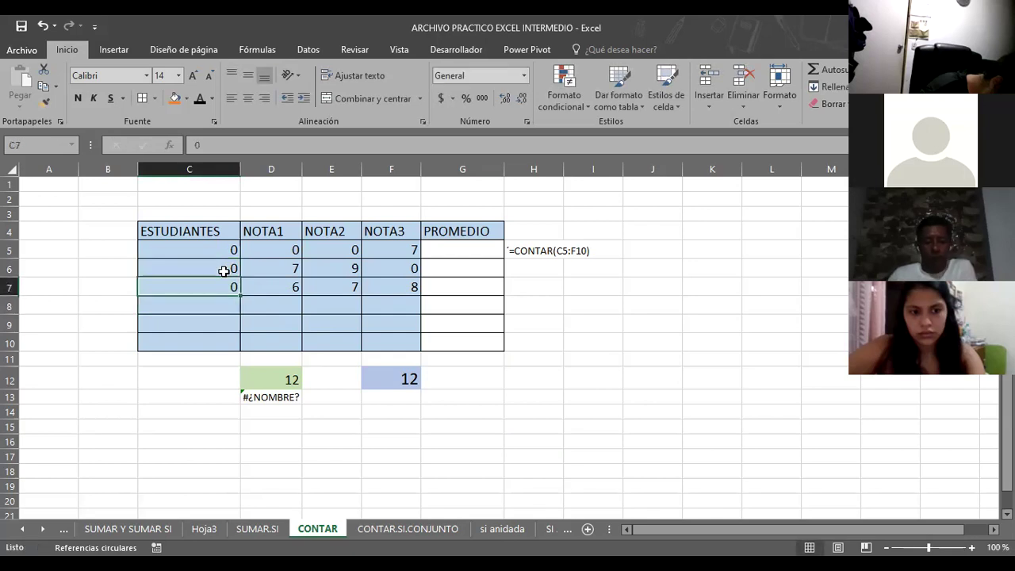
{"action": "type", "text": "3"}
{"action": "key", "text": "BackSpace"}
{"action": "type", "text": "A"}
{"action": "key", "text": "Return"}
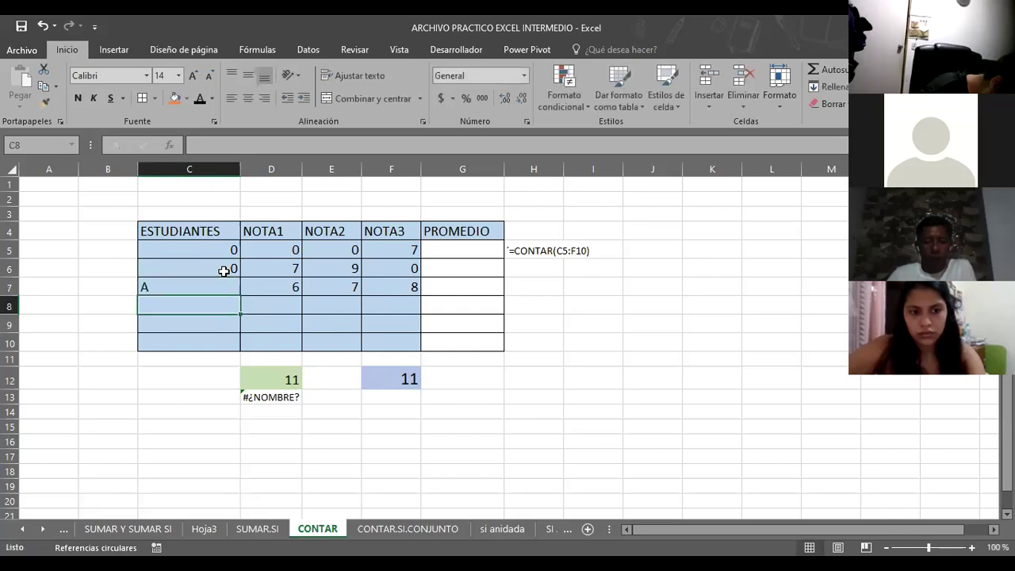
{"action": "key", "text": "Up"}
{"action": "key", "text": "Right"}
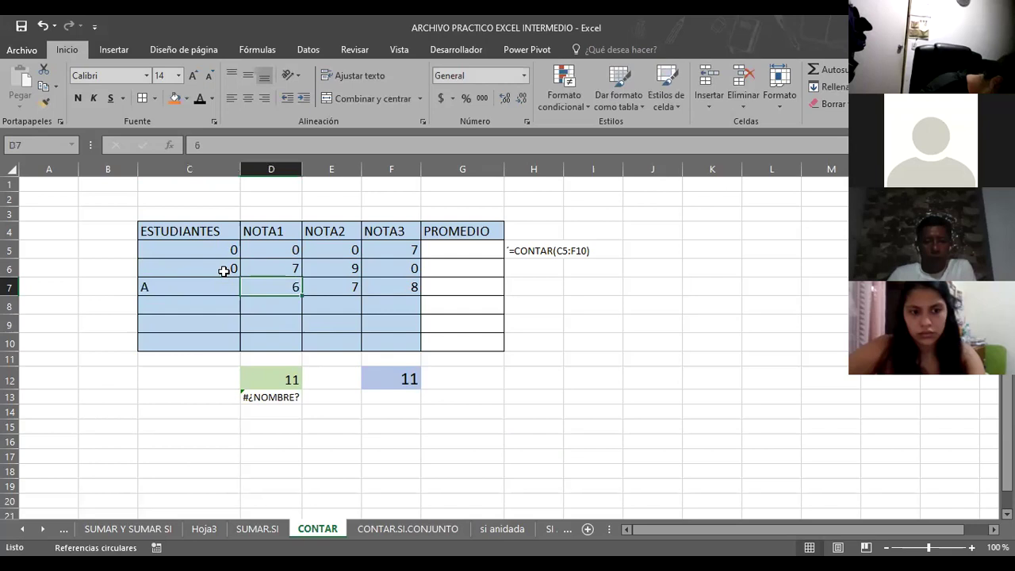
{"action": "type", "text": "R"}
{"action": "key", "text": "Return"}
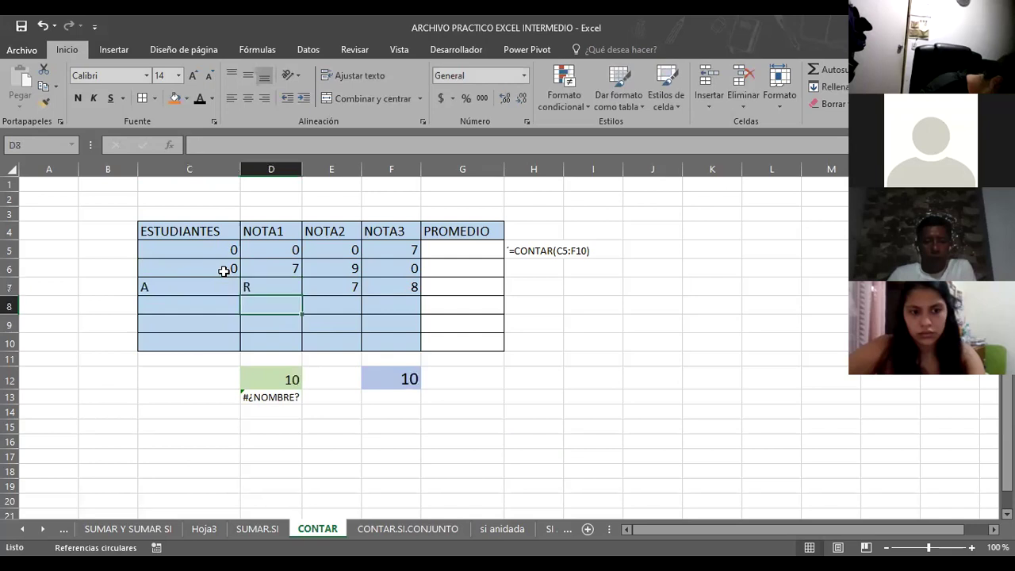
- Enter 5 in E7 and check the CONTAR count in D12, now 10
{"action": "key", "text": "Up"}
{"action": "key", "text": "Right"}
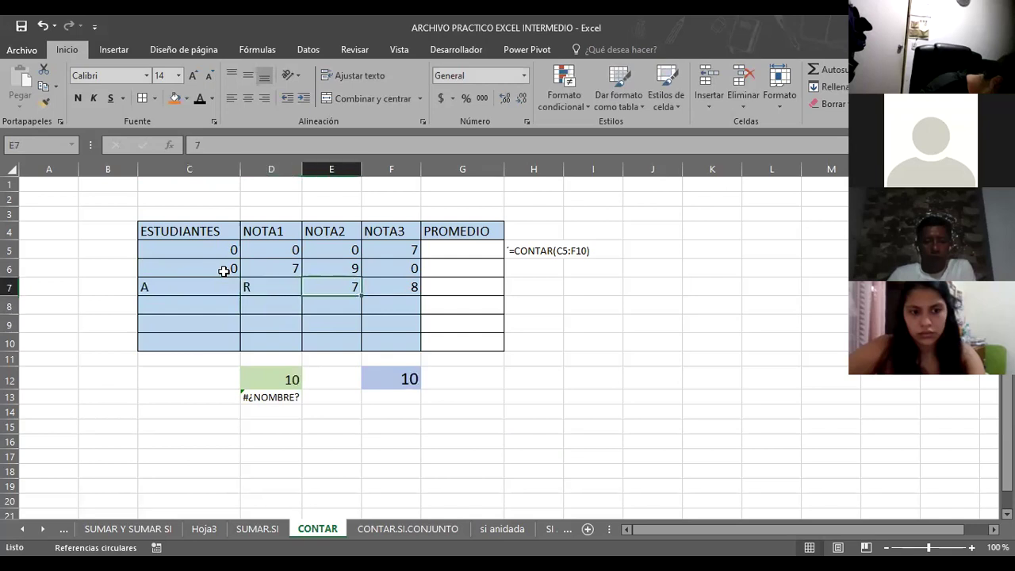
{"action": "type", "text": "5"}
{"action": "key", "text": "Return"}
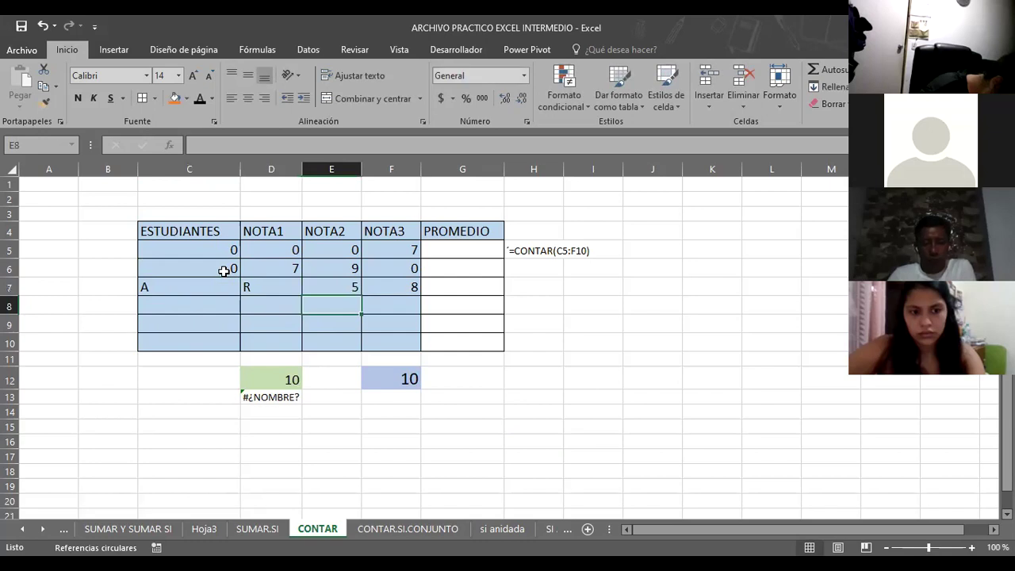
{"action": "left_click", "coordinate": [270, 378]}
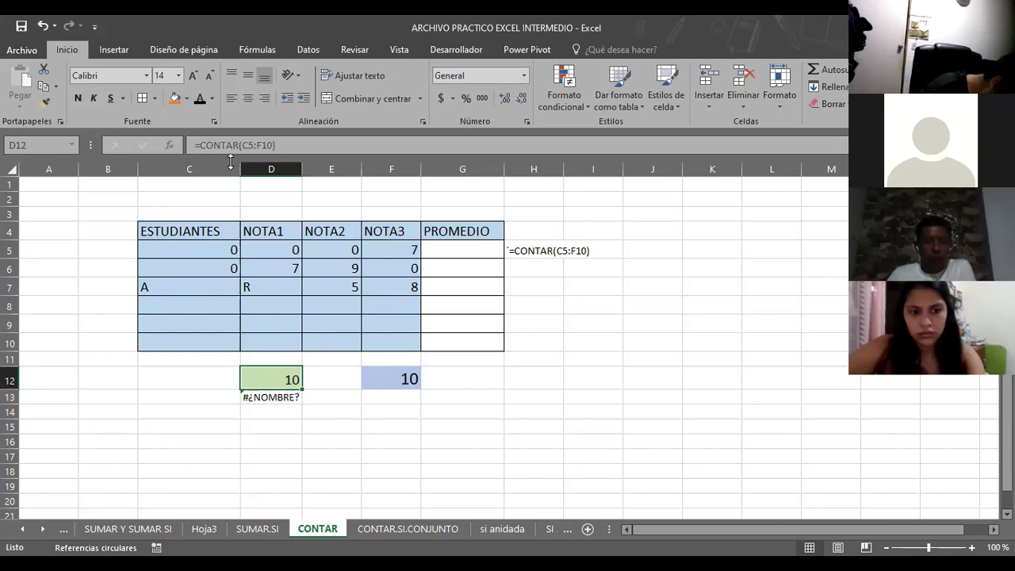
- Select the C5:F10 table and review the range counted by D12
{"action": "left_click", "coordinate": [220, 257]}
{"action": "mouse_move", "coordinate": [221, 257]}
{"action": "left_mouse_down"}
{"action": "mouse_move", "coordinate": [378, 323]}
{"action": "mouse_move", "coordinate": [376, 337]}
{"action": "left_mouse_up"}
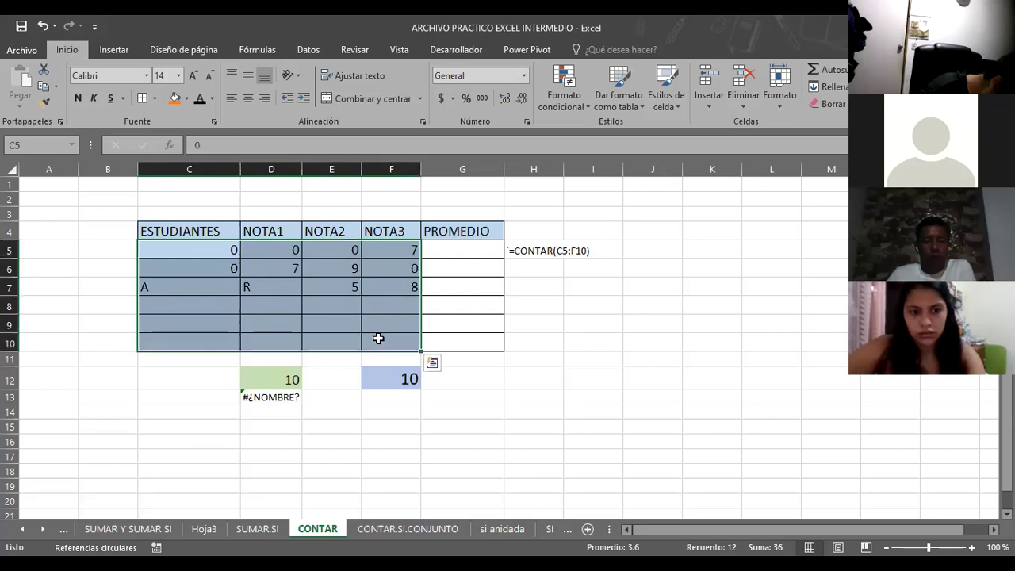
{"action": "left_click", "coordinate": [271, 382]}
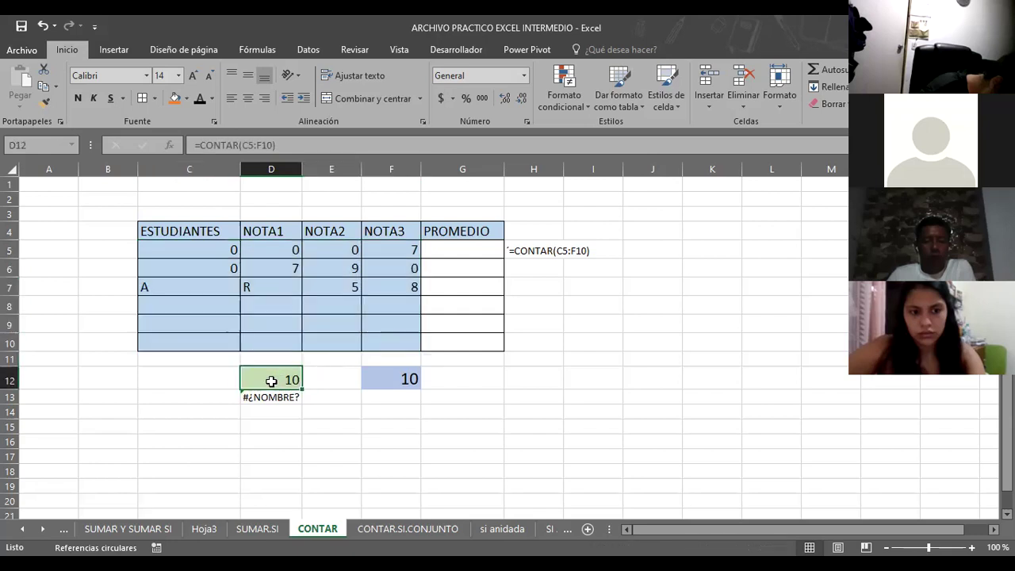
{"action": "left_click", "coordinate": [392, 350]}
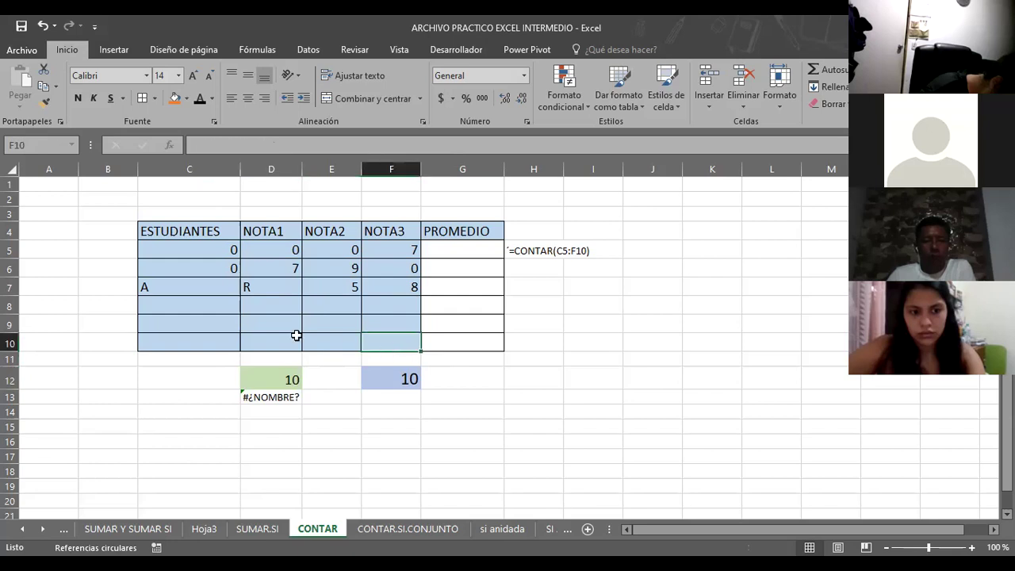
- Enter 6 in C8 and 6, 7, 8 in D9:F9
{"action": "left_click", "coordinate": [218, 307]}
{"action": "type", "text": "6"}
{"action": "key", "text": "Tab"}
{"action": "key", "text": "Down"}
{"action": "type", "text": "6"}
{"action": "key", "text": "Tab"}
{"action": "type", "text": "7"}
{"action": "key", "text": "Tab"}
{"action": "type", "text": "8"}
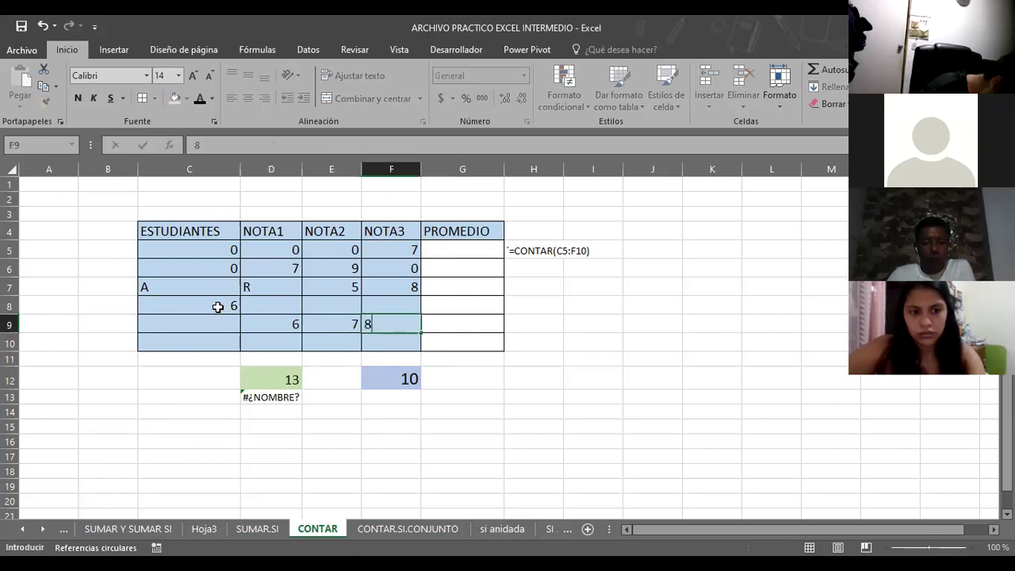
{"action": "key", "text": "Up"}
- Enter 3, 4, 7 in D8:F8 and 6 in C9, raising the count to 18
{"action": "key", "text": "Left"}
{"action": "key", "text": "Left"}
{"action": "type", "text": "3"}
{"action": "key", "text": "Tab"}
{"action": "type", "text": "4"}
{"action": "key", "text": "Tab"}
{"action": "type", "text": "7"}
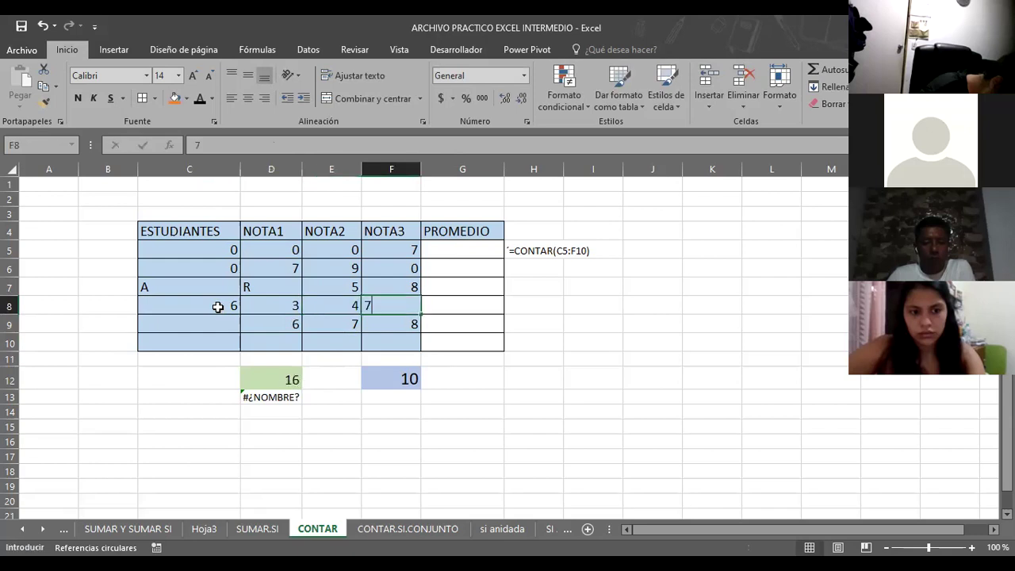
{"action": "key", "text": "Return"}
{"action": "key", "text": "Left"}
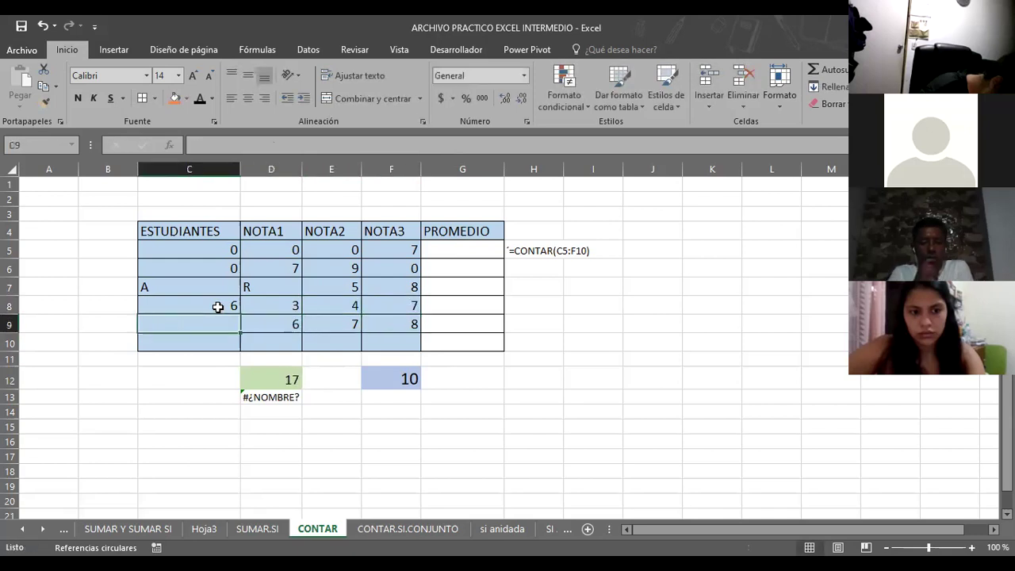
{"action": "type", "text": "6"}
{"action": "key", "text": "Tab"}
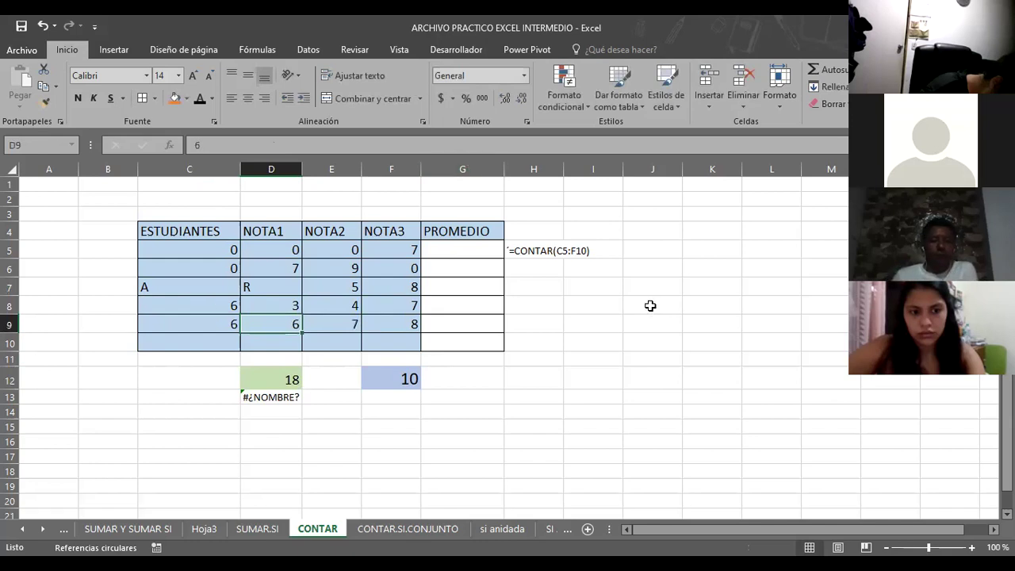
- Build =CONTAR(C5:F9) in H7 through the function arguments form, returning 18
{"action": "left_click", "coordinate": [540, 290]}
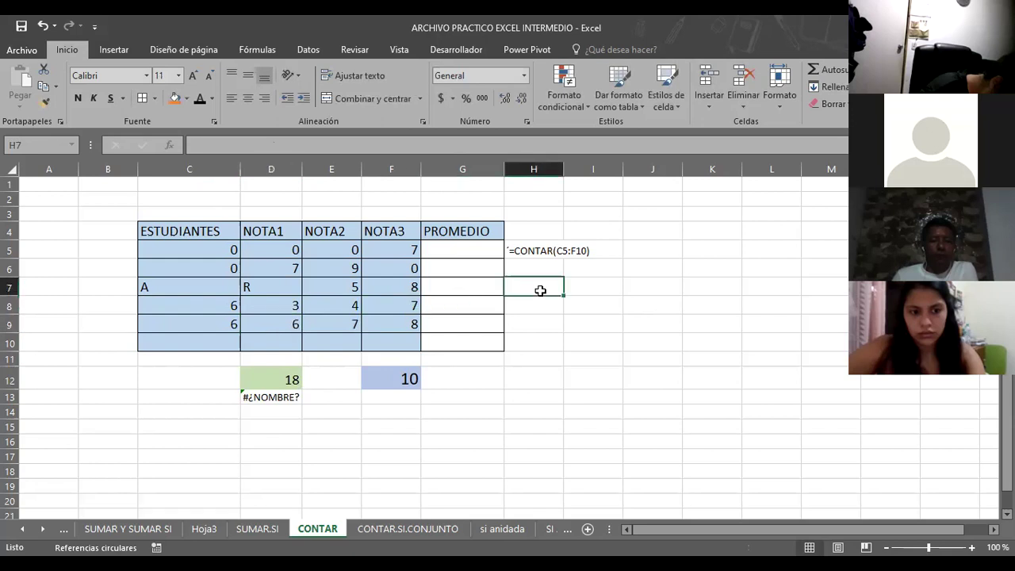
{"action": "type", "text": "="}
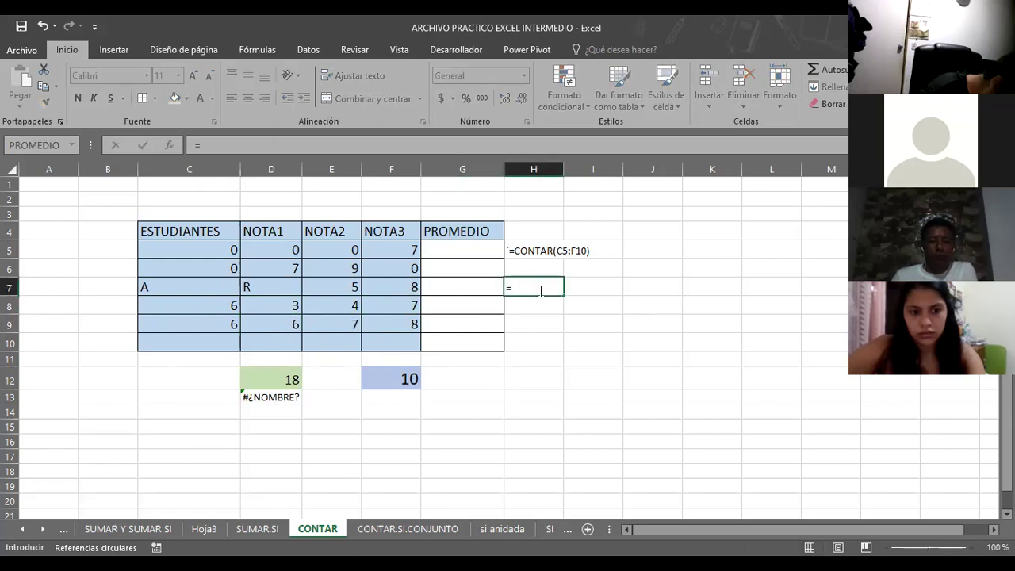
{"action": "type", "text": "CONTAR"}
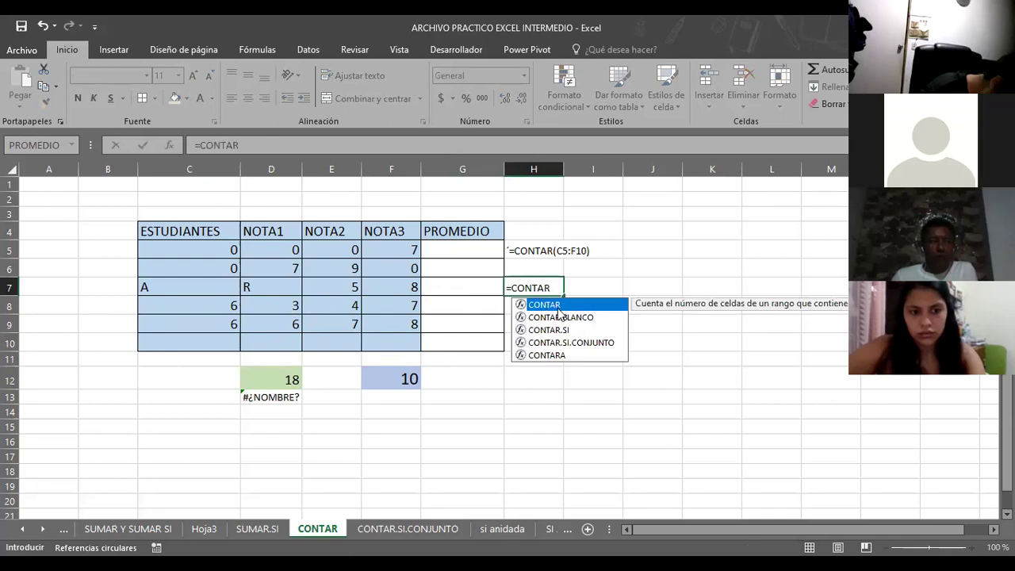
{"action": "type", "text": "("}
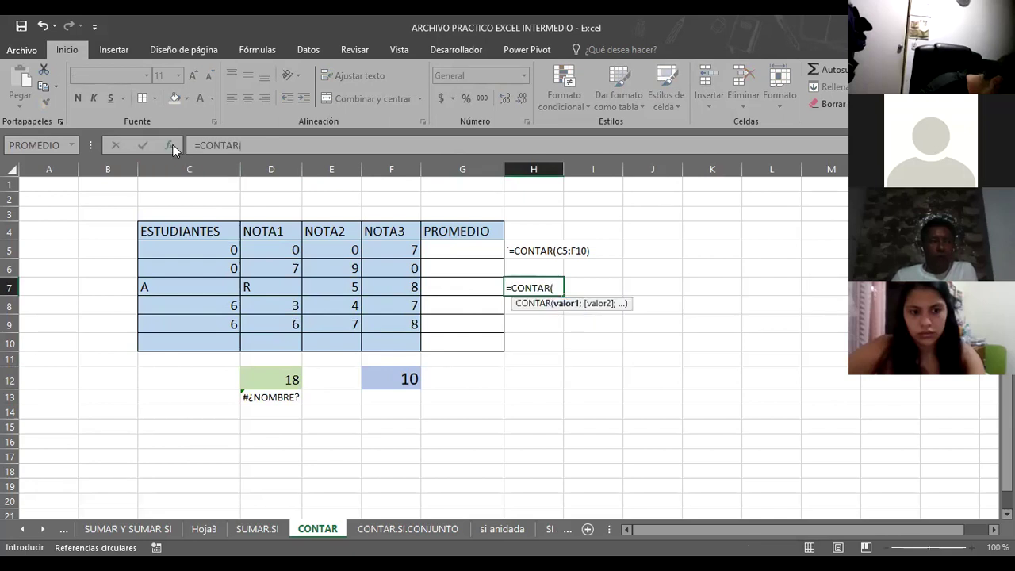
{"action": "left_click", "coordinate": [171, 146]}
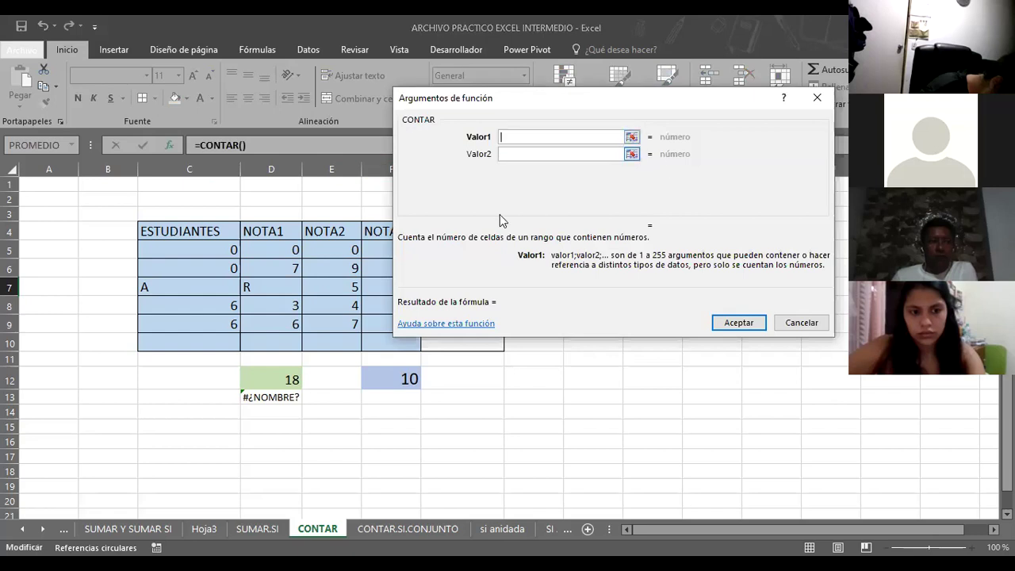
{"action": "left_click", "coordinate": [632, 138]}
{"action": "left_click_drag", "start_coordinate": [169, 250], "coordinate": [413, 324]}
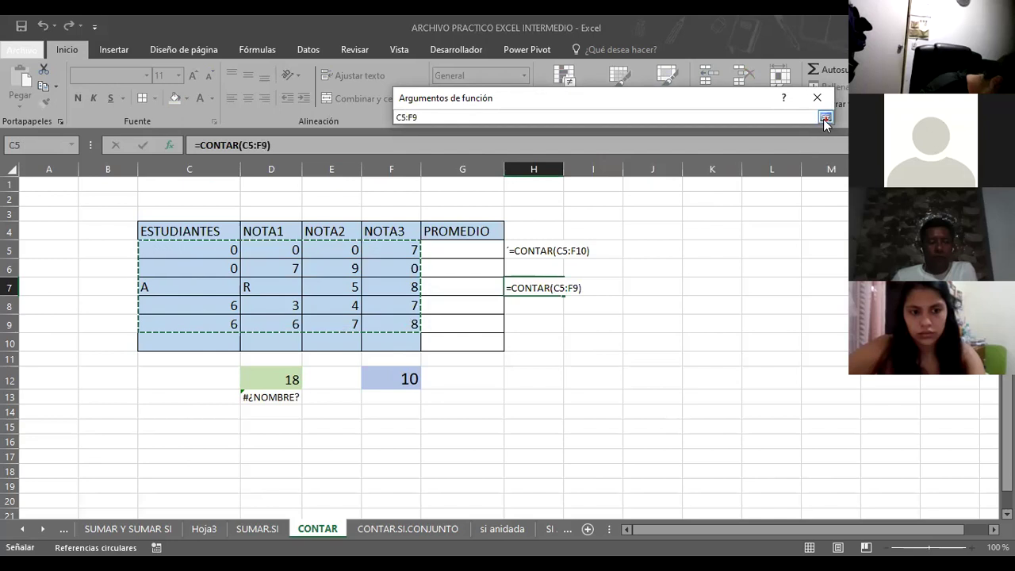
{"action": "left_click", "coordinate": [825, 116]}
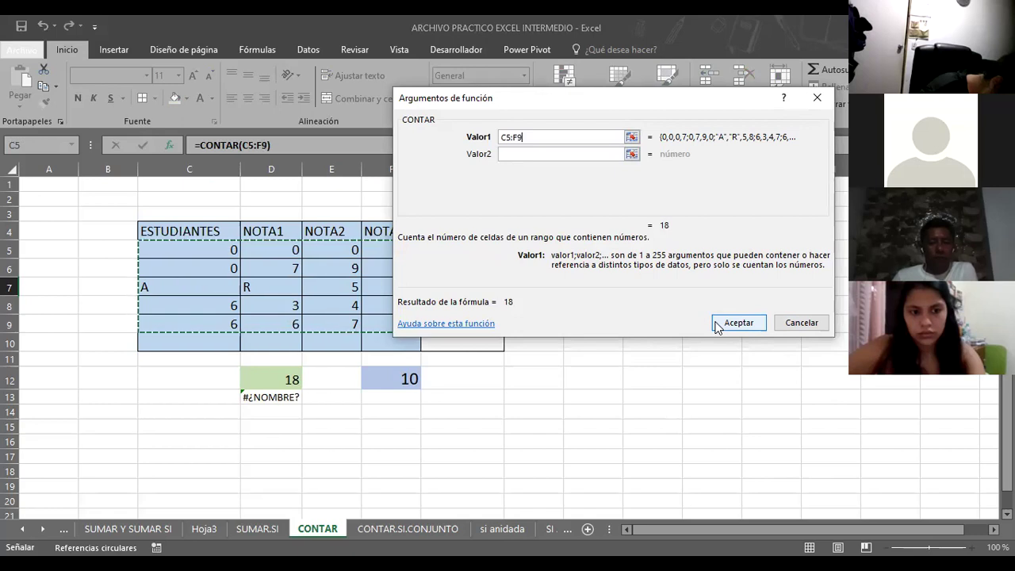
{"action": "left_click", "coordinate": [728, 325]}
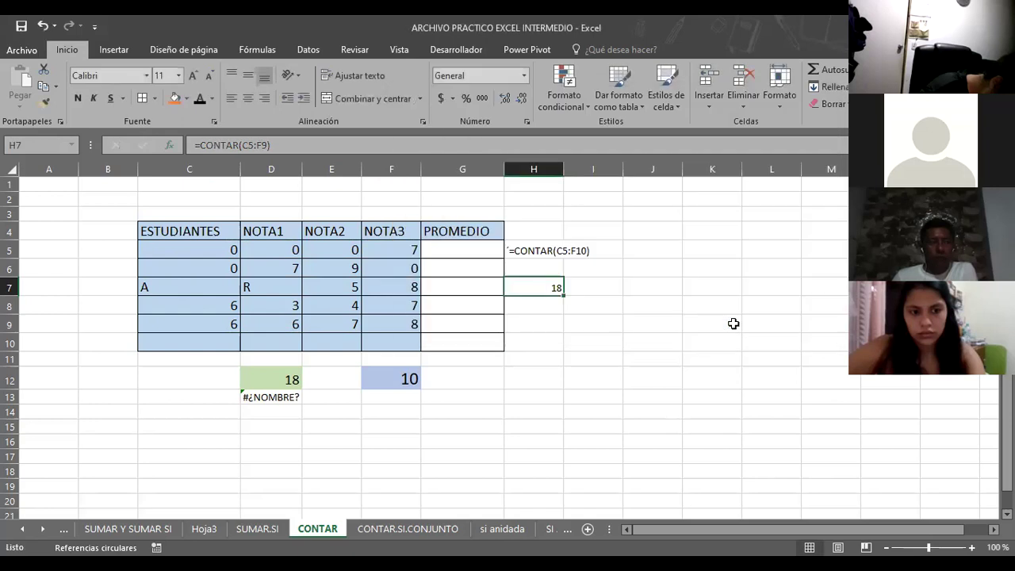
- Fill H13:J15 with the numbers 4, 5, 56 / 4, 5, 5 / 9, 6, 7
{"action": "left_click_drag", "start_coordinate": [519, 394], "coordinate": [683, 464]}
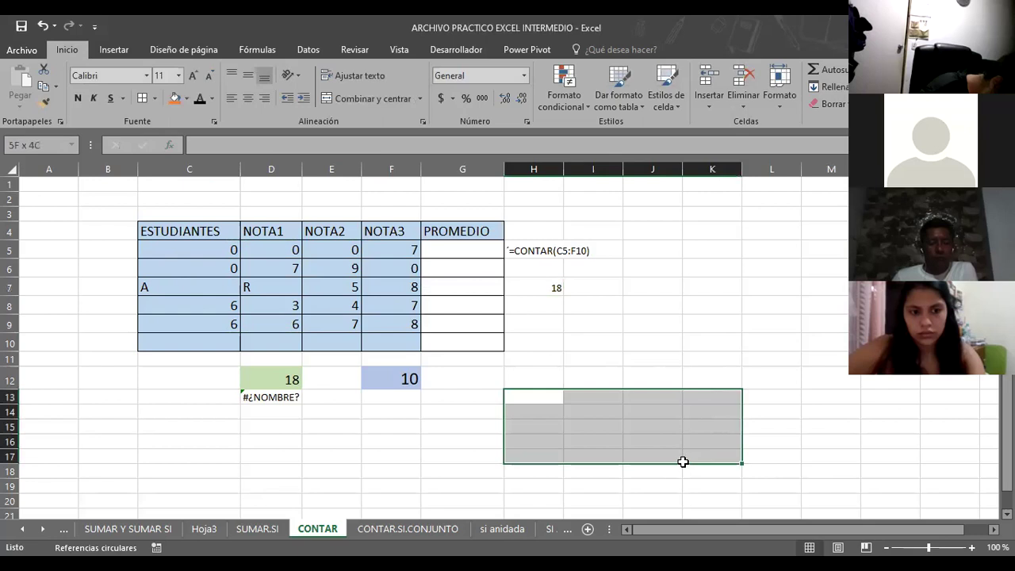
{"action": "type", "text": "4"}
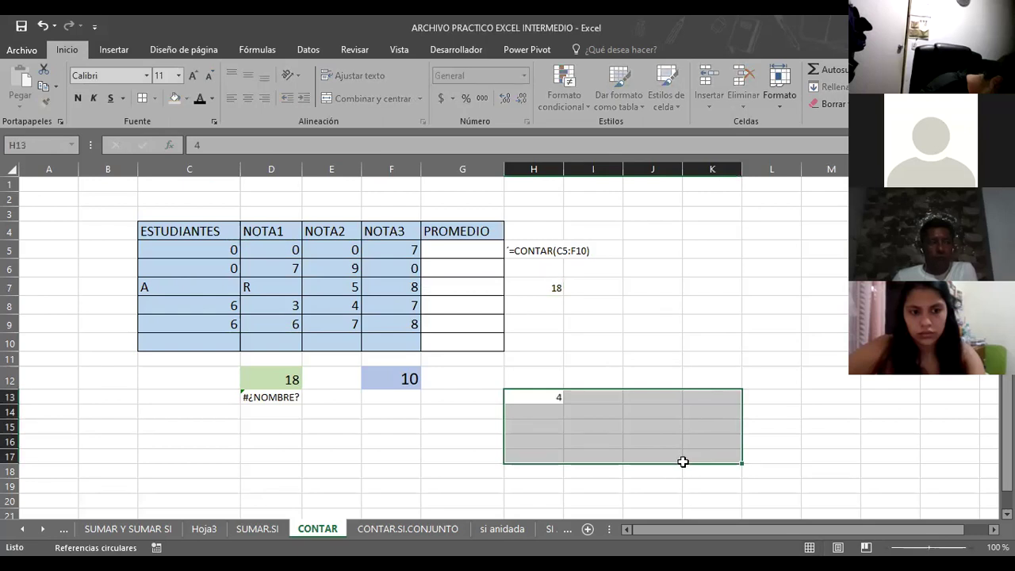
{"action": "key", "text": "Right"}
{"action": "type", "text": "5"}
{"action": "key", "text": "Right"}
{"action": "type", "text": "56"}
{"action": "key", "text": "Right"}
{"action": "key", "text": "Down"}
{"action": "key", "text": "Left"}
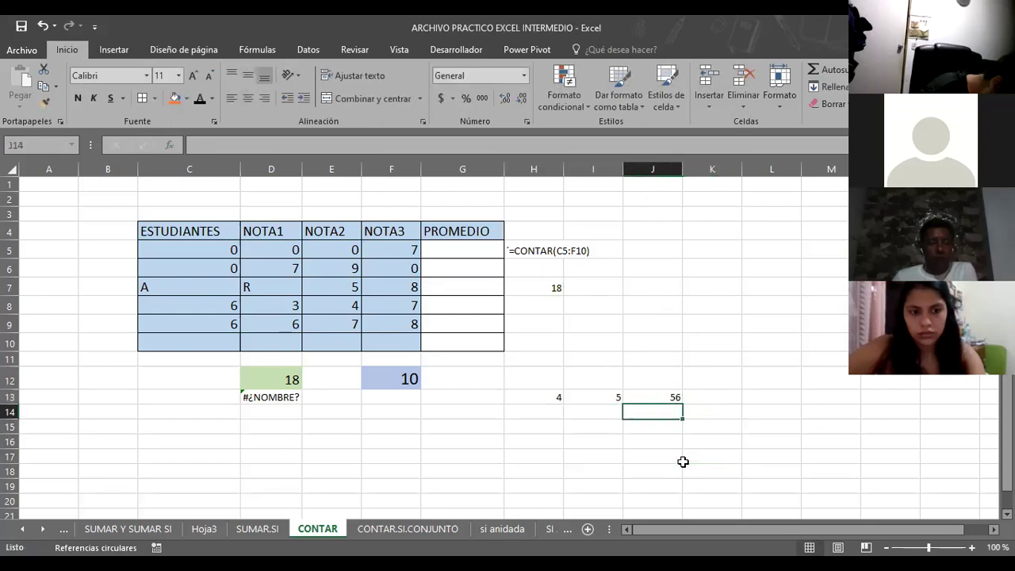
{"action": "key", "text": "Left"}
{"action": "key", "text": "Left"}
{"action": "type", "text": "4"}
{"action": "key", "text": "Right"}
{"action": "type", "text": "5"}
{"action": "key", "text": "Right"}
{"action": "type", "text": "5"}
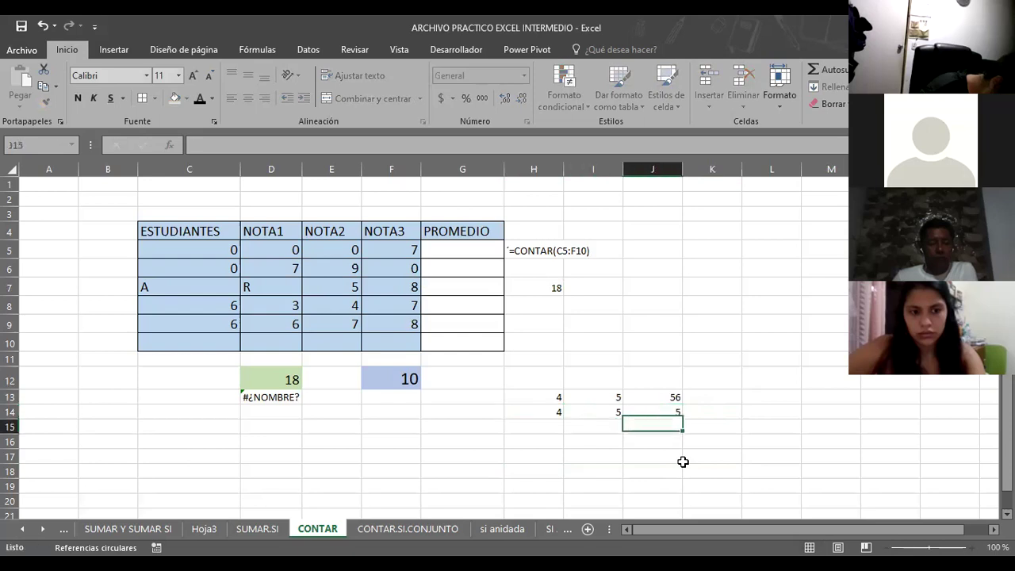
{"action": "key", "text": "Return"}
{"action": "type", "text": "7"}
{"action": "key", "text": "Right"}
{"action": "key", "text": "Left"}
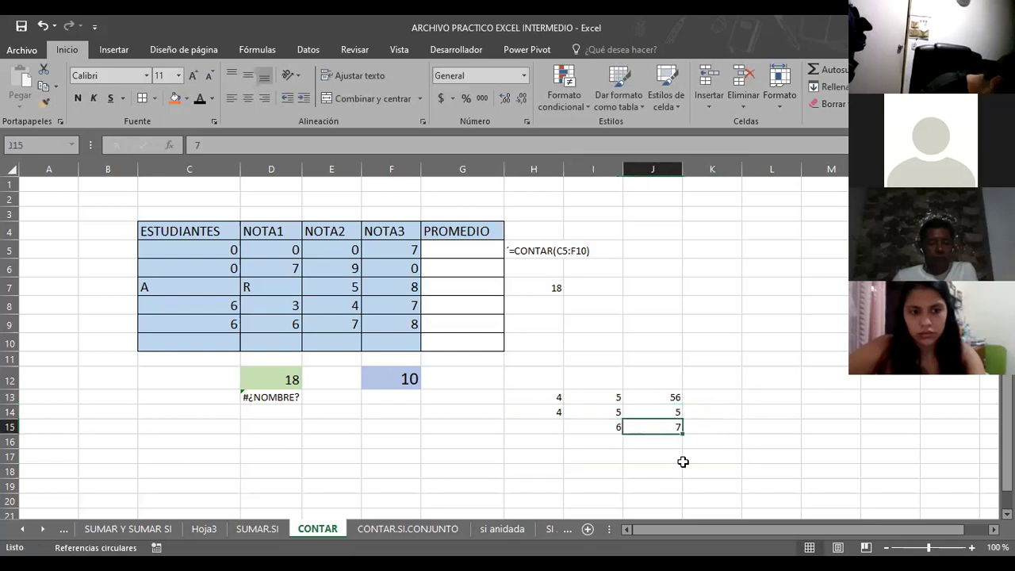
{"action": "key", "text": "Left"}
{"action": "key", "text": "Left"}
{"action": "type", "text": "9"}
{"action": "key", "text": "Right"}
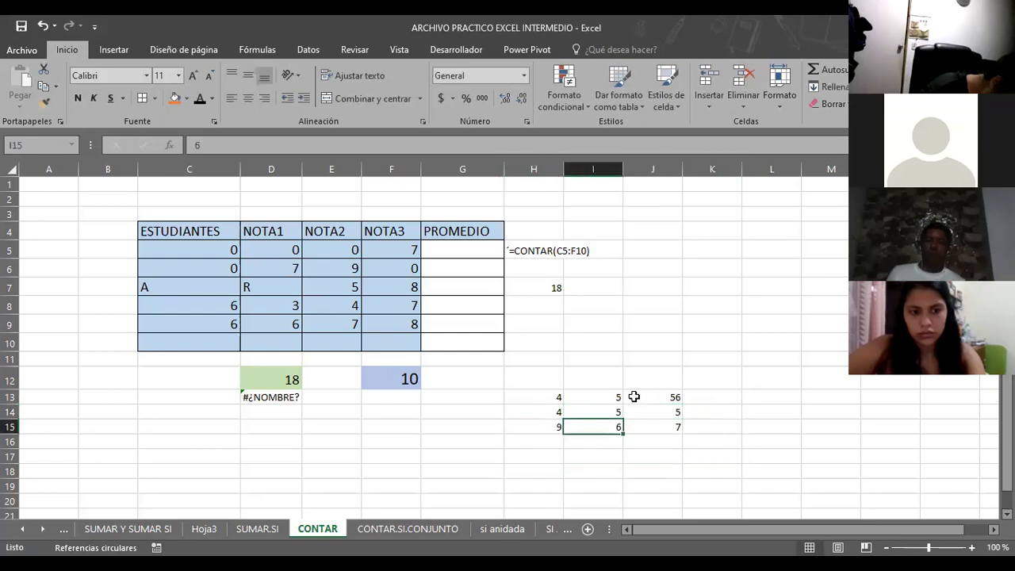
{"action": "left_click", "coordinate": [541, 284]}
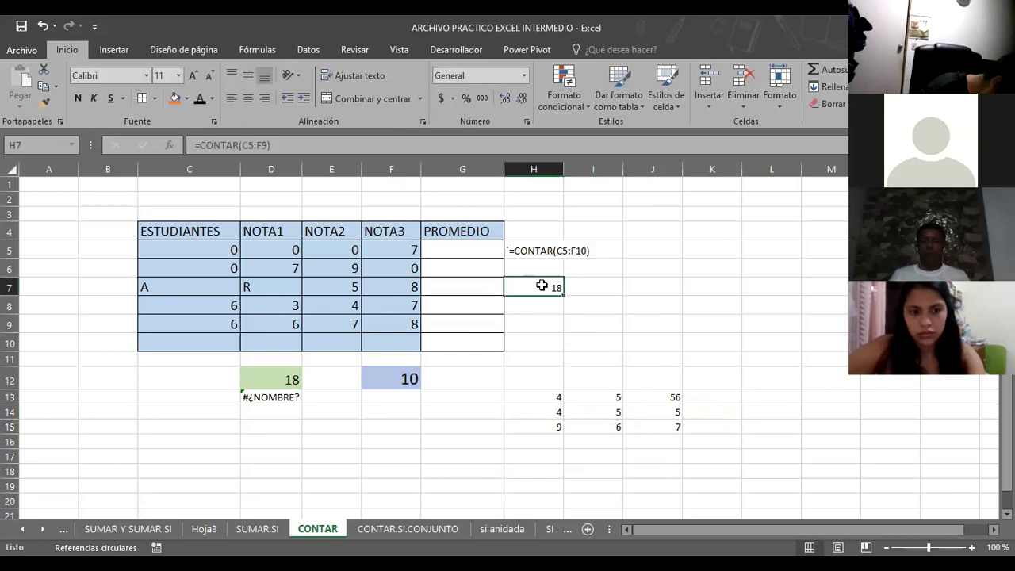
- Rewrite H7 as =CONTAR(C5:F10;H13:J15), counting both ranges for a result of 27
{"action": "key", "text": "Delete"}
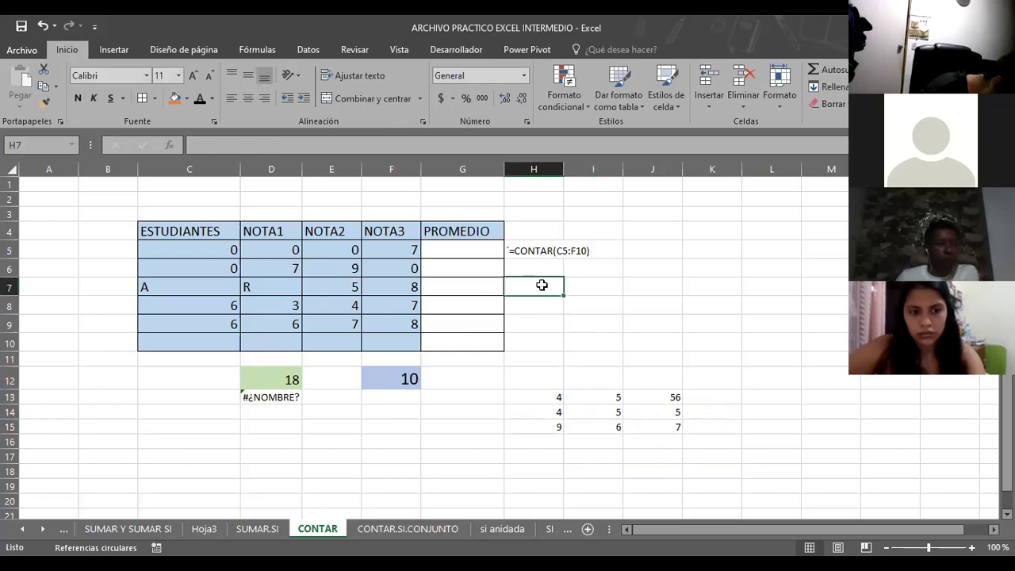
{"action": "type", "text": "="}
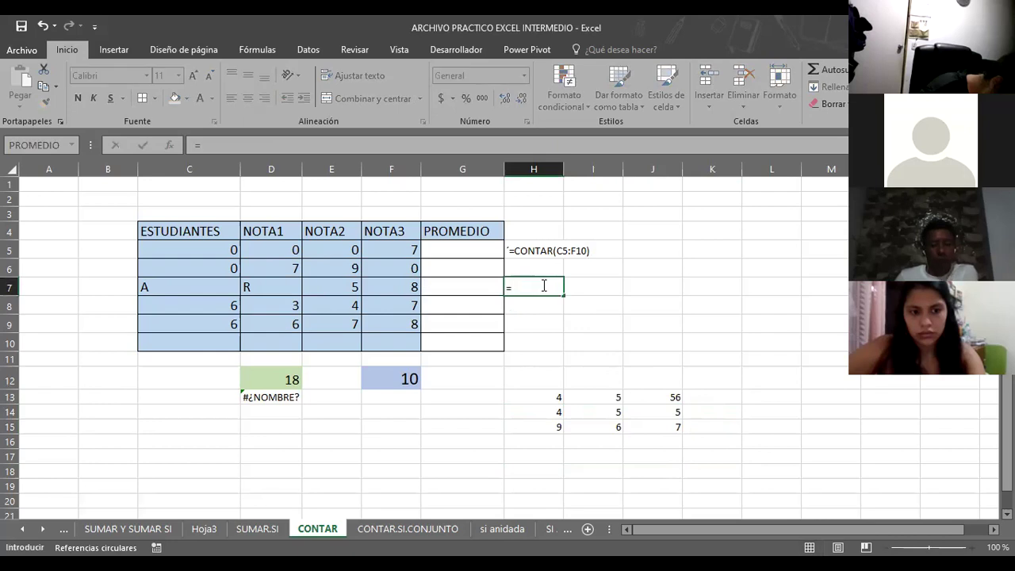
{"action": "type", "text": "CONTAR"}
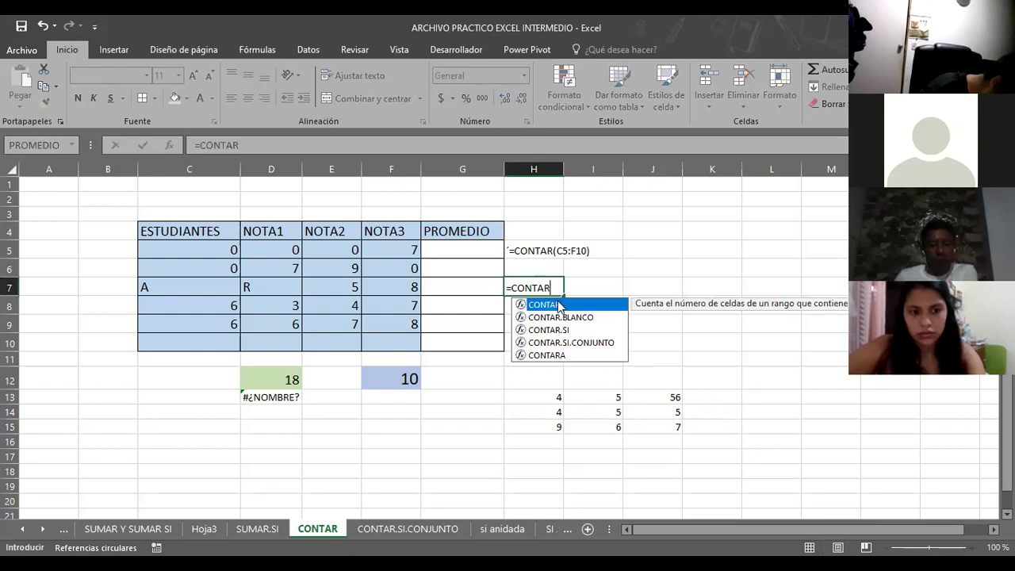
{"action": "type", "text": "("}
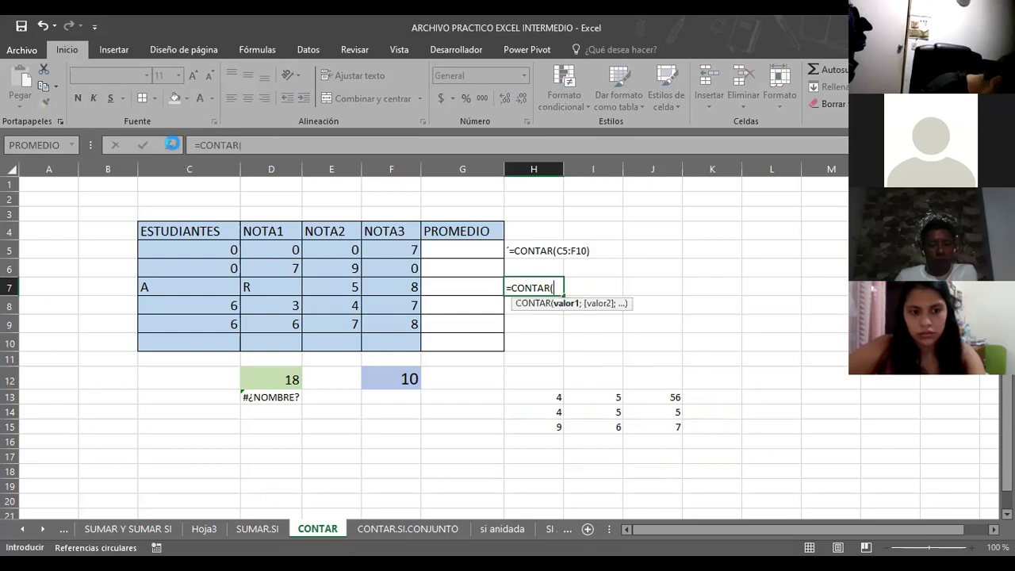
{"action": "left_click", "coordinate": [173, 145]}
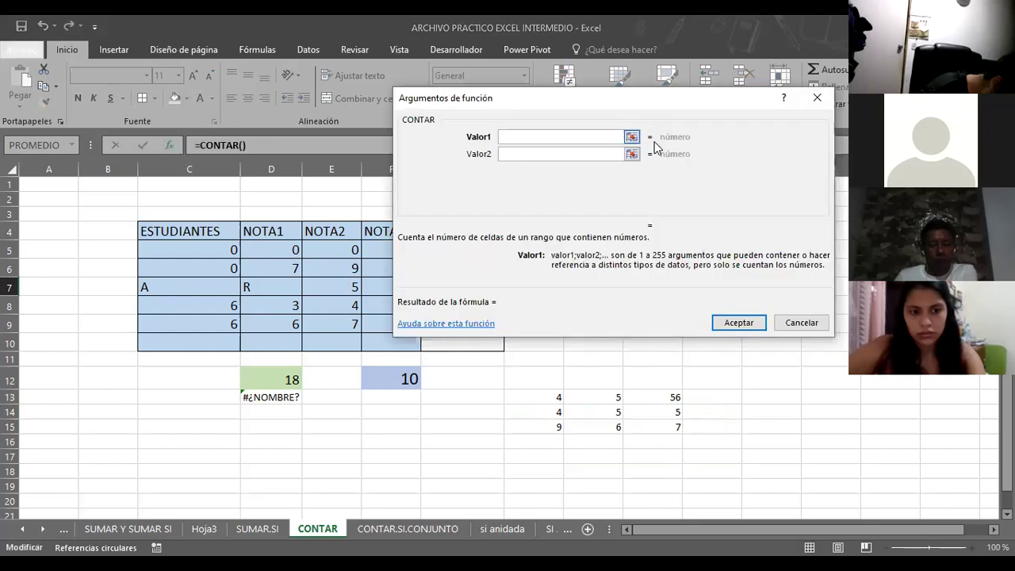
{"action": "left_click_drag", "start_coordinate": [169, 249], "coordinate": [404, 307]}
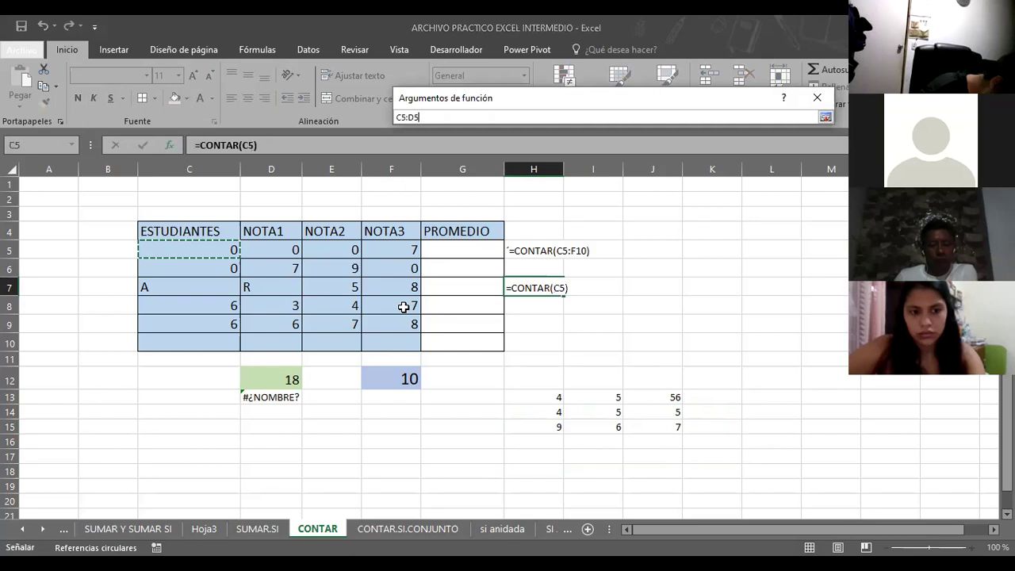
{"action": "left_click_drag", "start_coordinate": [404, 306], "coordinate": [405, 341]}
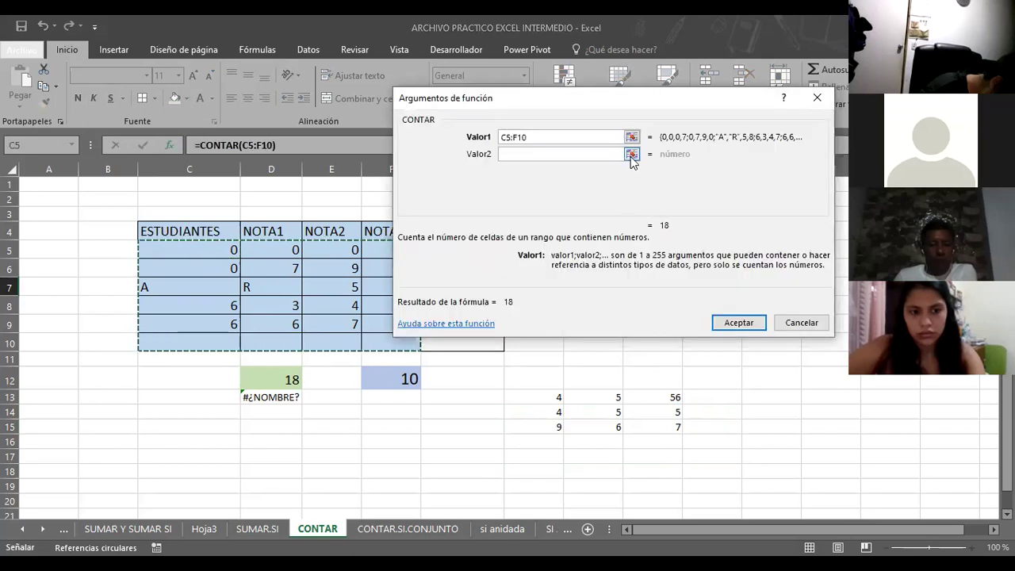
{"action": "left_click", "coordinate": [633, 158]}
{"action": "mouse_move", "coordinate": [534, 397]}
{"action": "left_mouse_down"}
{"action": "mouse_move", "coordinate": [682, 429]}
{"action": "mouse_move", "coordinate": [655, 422]}
{"action": "left_mouse_up"}
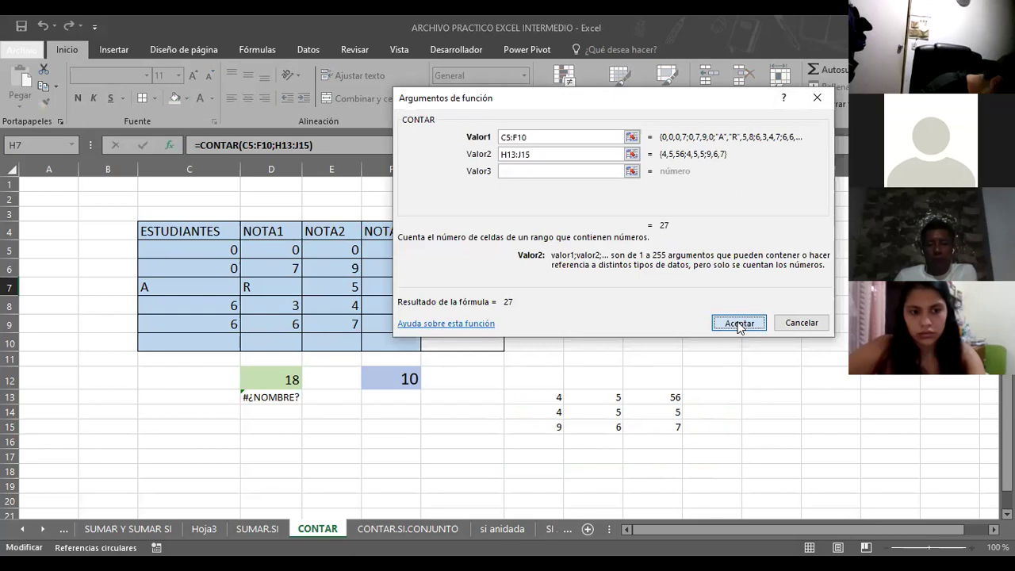
{"action": "left_click", "coordinate": [739, 323]}
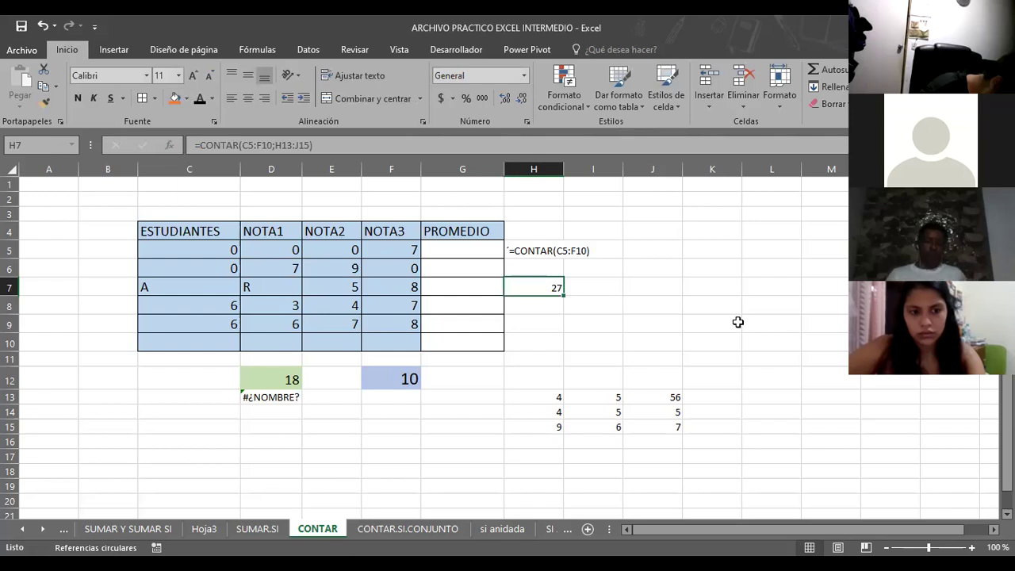
- On the CONTAR.SI.CONJUNTO sheet, inspect D4, H4 and J4's COUNTIFS returning 3 for ZONA1
{"action": "left_click", "coordinate": [422, 529]}
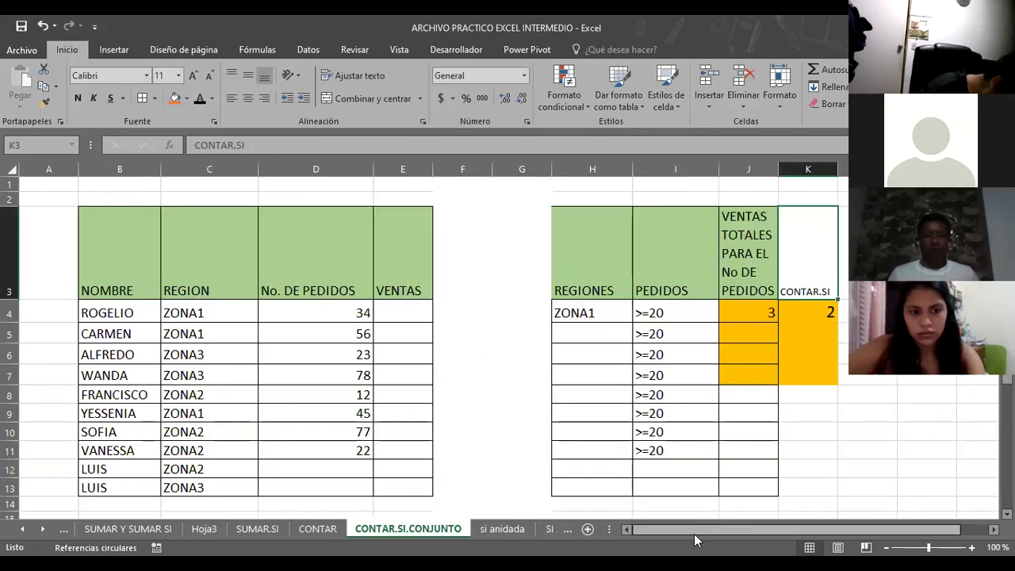
{"action": "left_click_drag", "start_coordinate": [658, 532], "coordinate": [684, 531]}
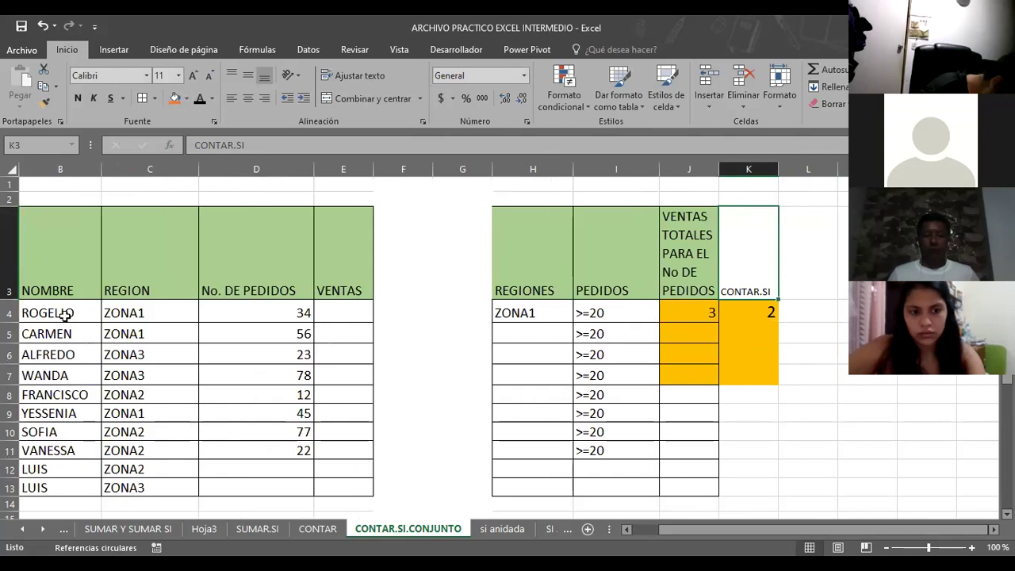
{"action": "left_click", "coordinate": [283, 311]}
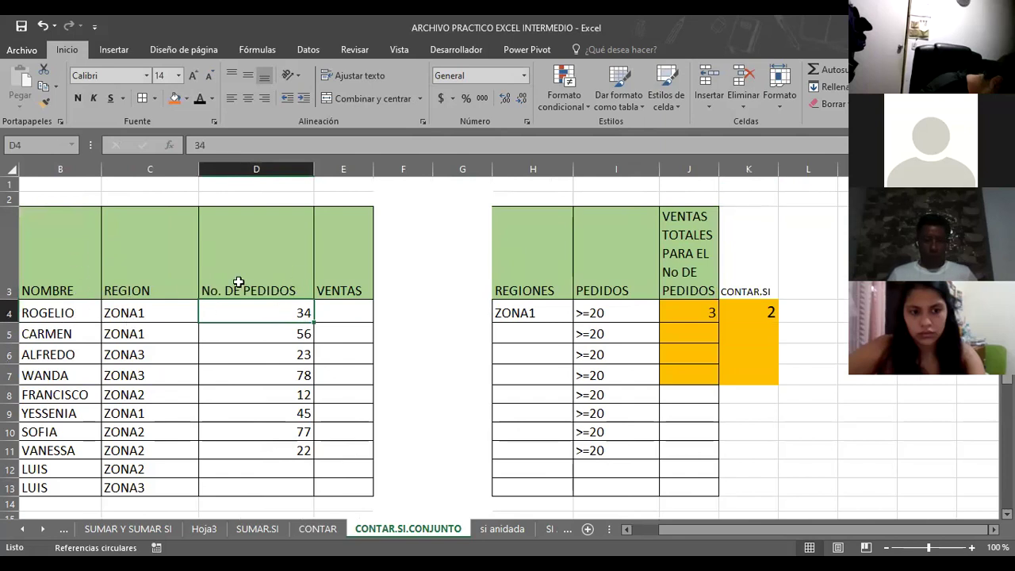
{"action": "left_click", "coordinate": [340, 311]}
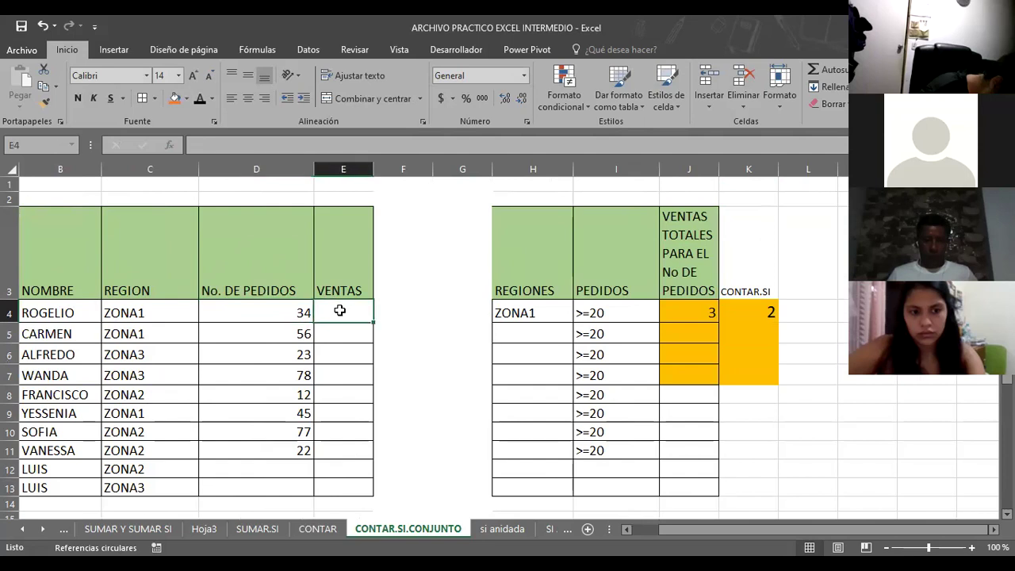
{"action": "left_click", "coordinate": [544, 317]}
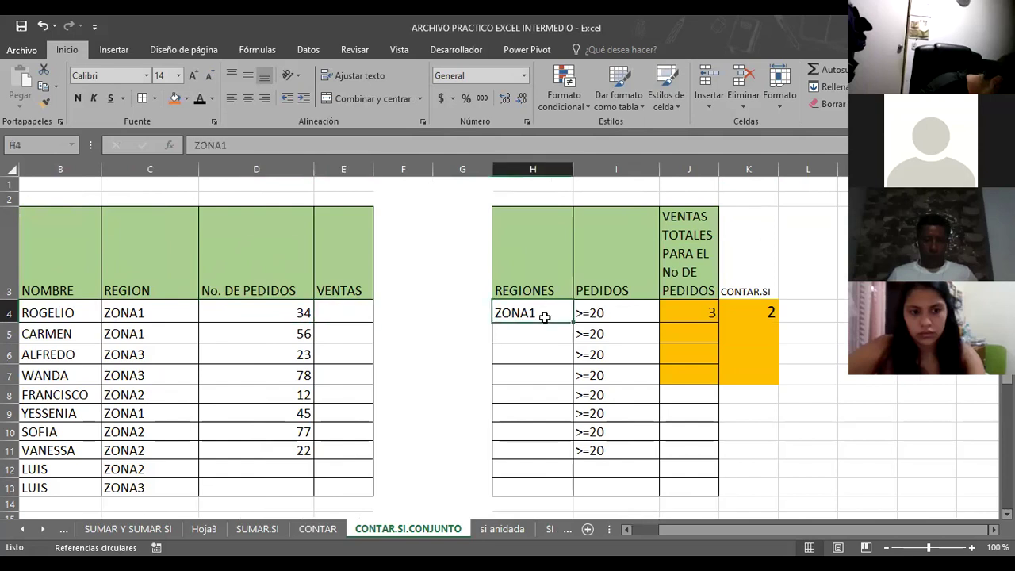
{"action": "left_click", "coordinate": [614, 310]}
{"action": "left_click", "coordinate": [672, 313]}
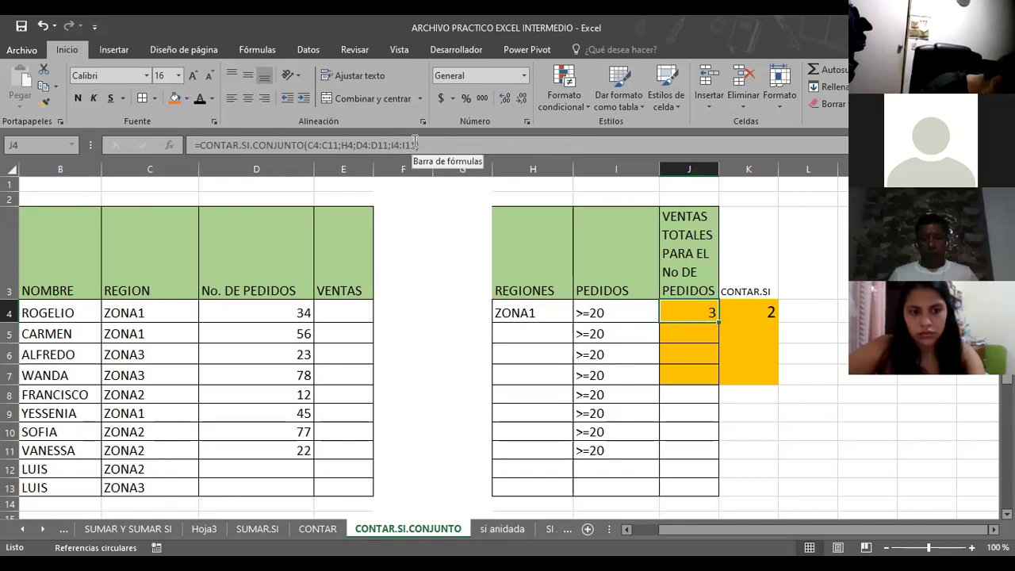
- Change the H4 region criterion to ZONA3 and check J4's recalculated count
{"action": "left_click", "coordinate": [517, 313]}
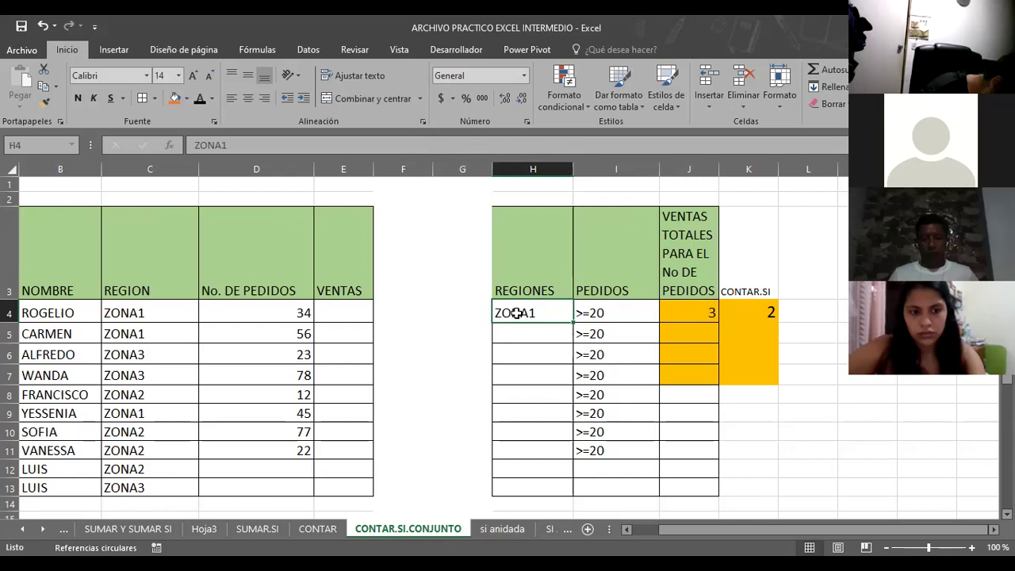
{"action": "type", "text": "ZONA"}
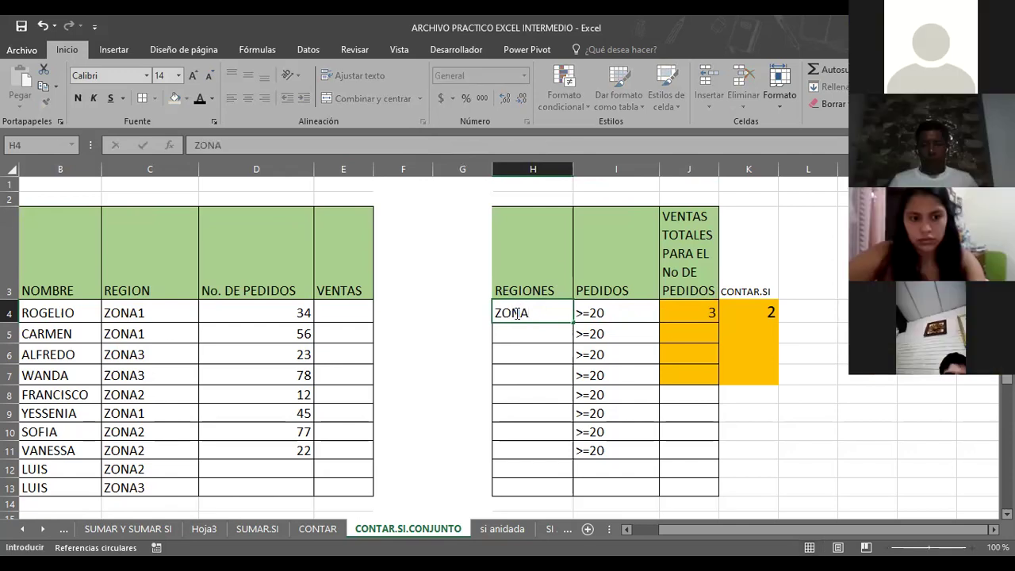
{"action": "type", "text": "3"}
{"action": "key", "text": "Return"}
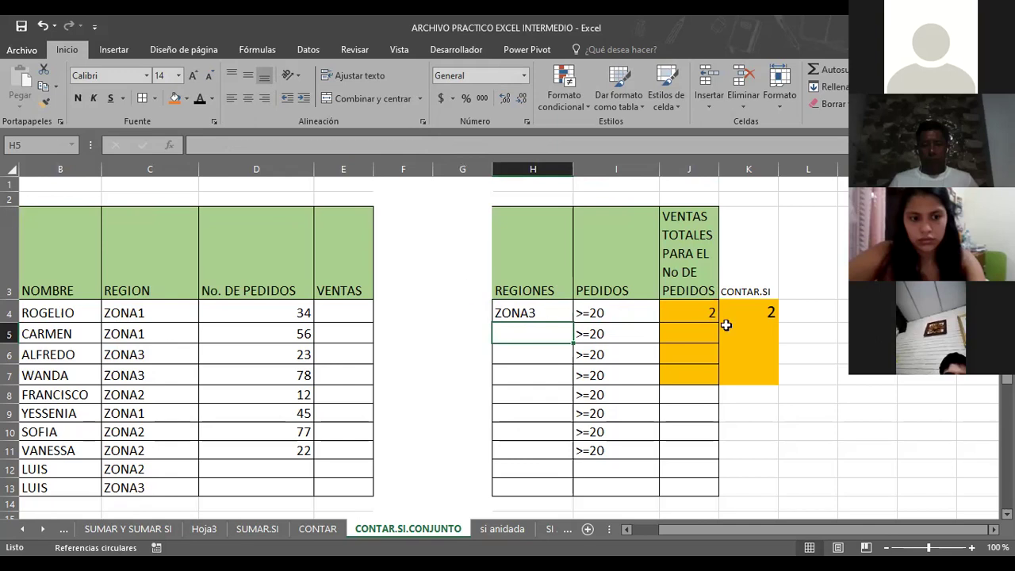
{"action": "left_click", "coordinate": [683, 311]}
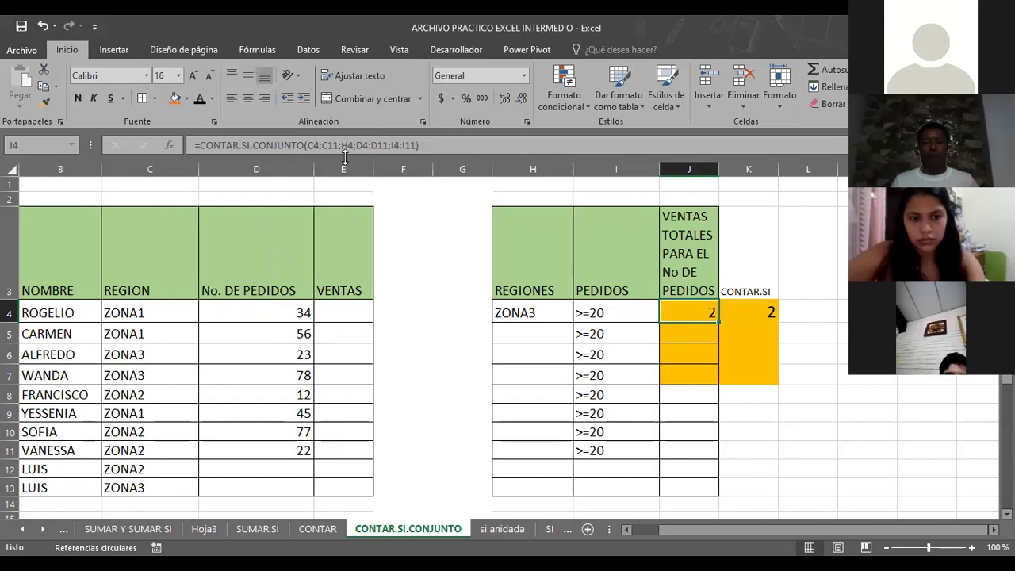
- Replace the criterion with ZONA2, giving a count of 2, and reopen J4's formula
{"action": "left_click", "coordinate": [529, 311]}
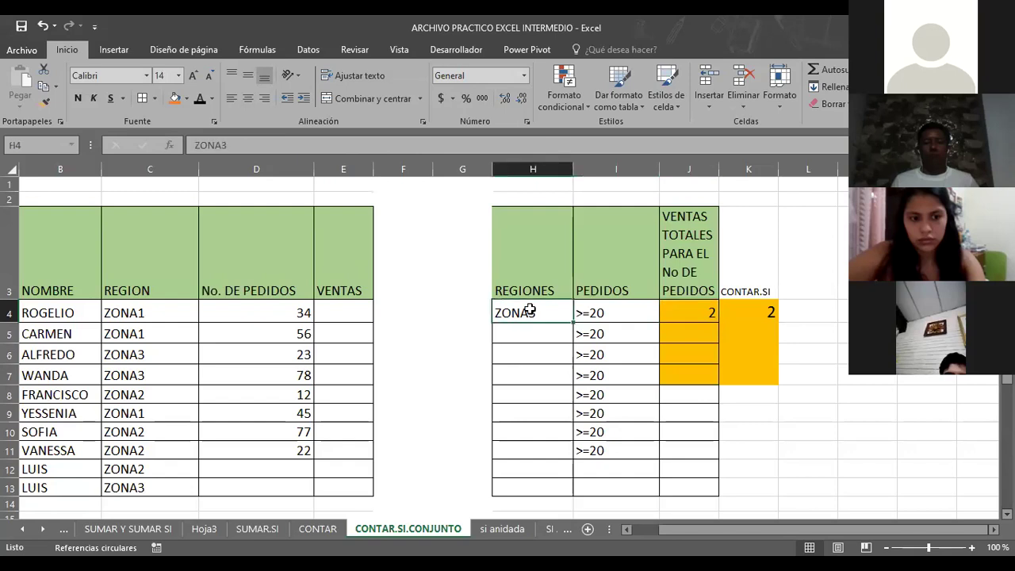
{"action": "key", "text": "Delete"}
{"action": "type", "text": "ZONA2"}
{"action": "key", "text": "Return"}
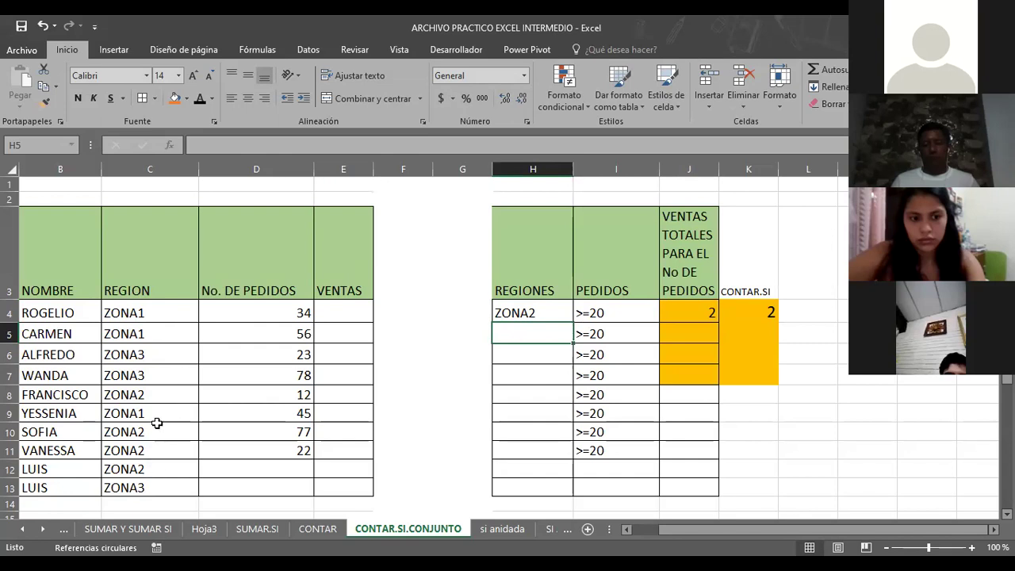
{"action": "left_click", "coordinate": [688, 314]}
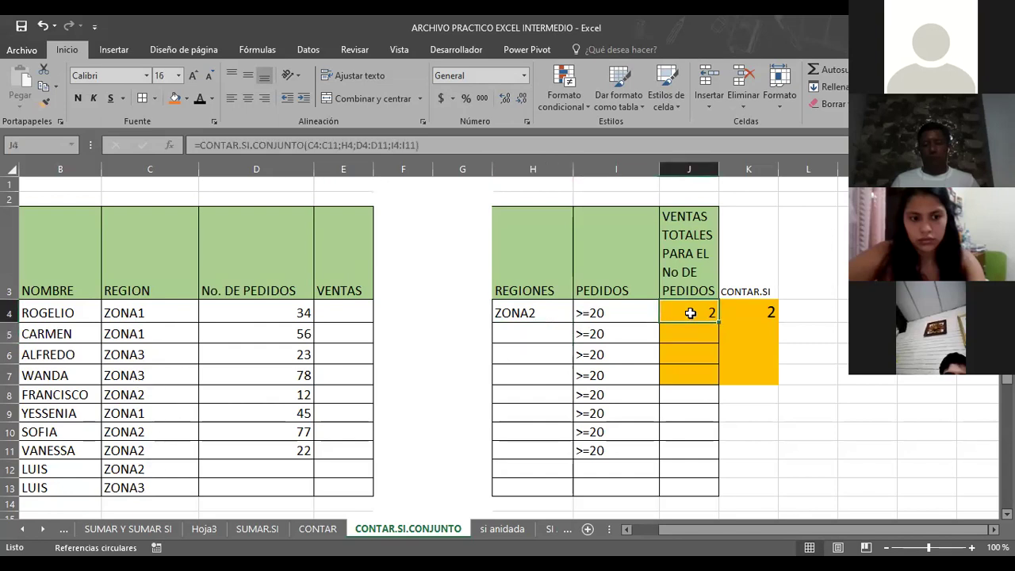
{"action": "left_click", "coordinate": [336, 145]}
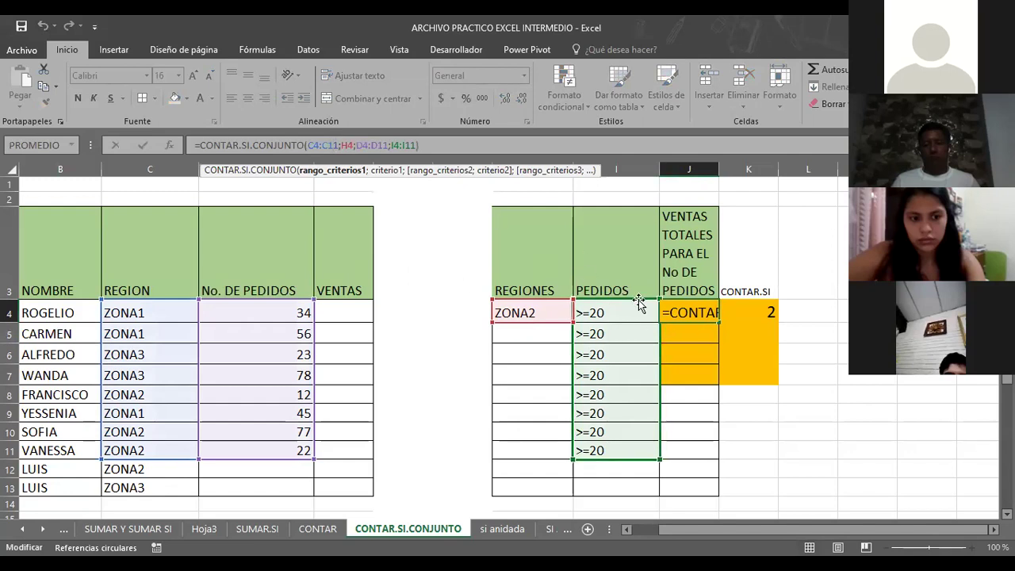
- Finish J4, then restart J7's =CONTAR.SI( entry by choosing CONTAR.SI from the autocomplete list
{"action": "left_click", "coordinate": [692, 373]}
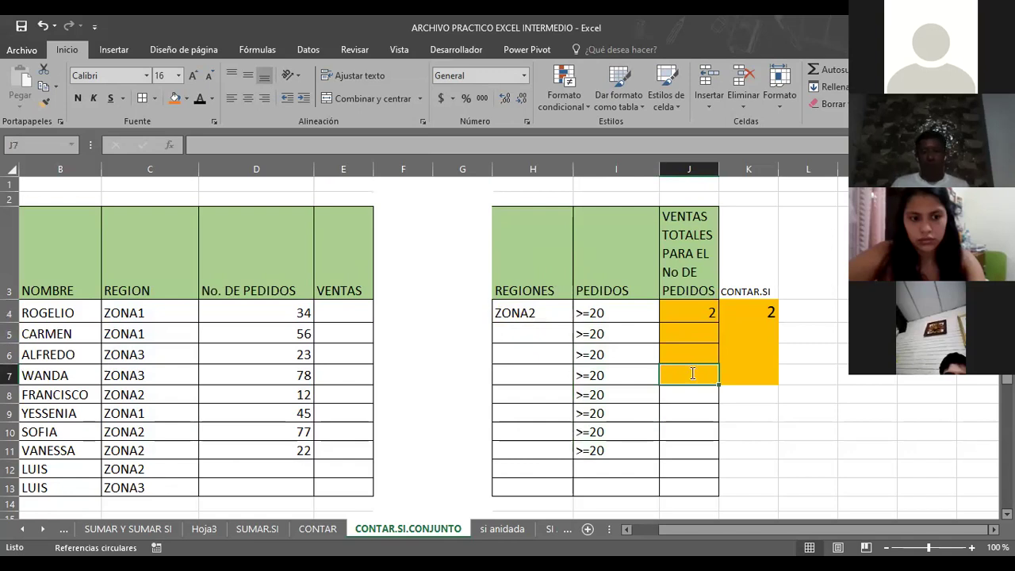
{"action": "type", "text": "="}
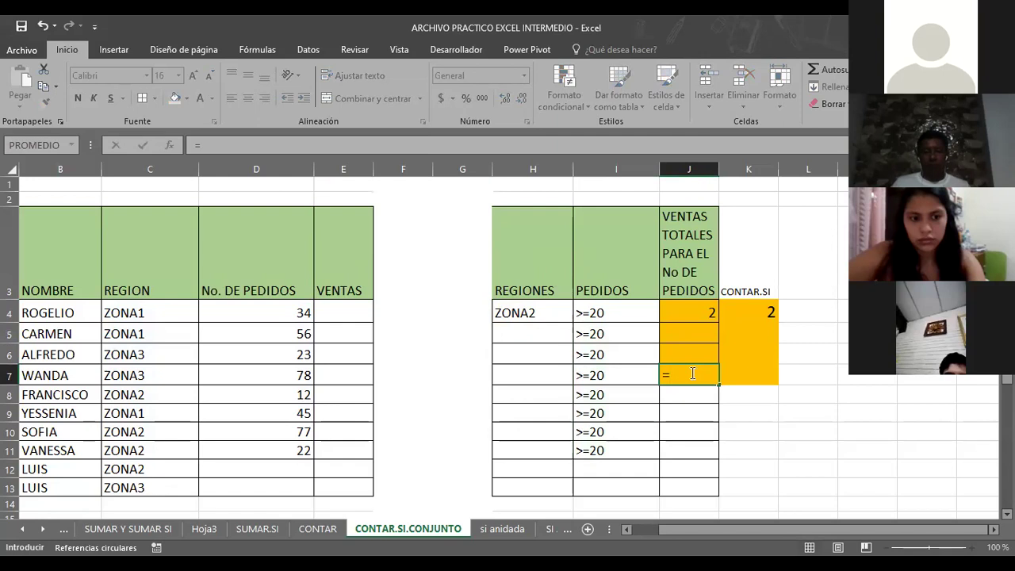
{"action": "type", "text": "CONTAR.SI"}
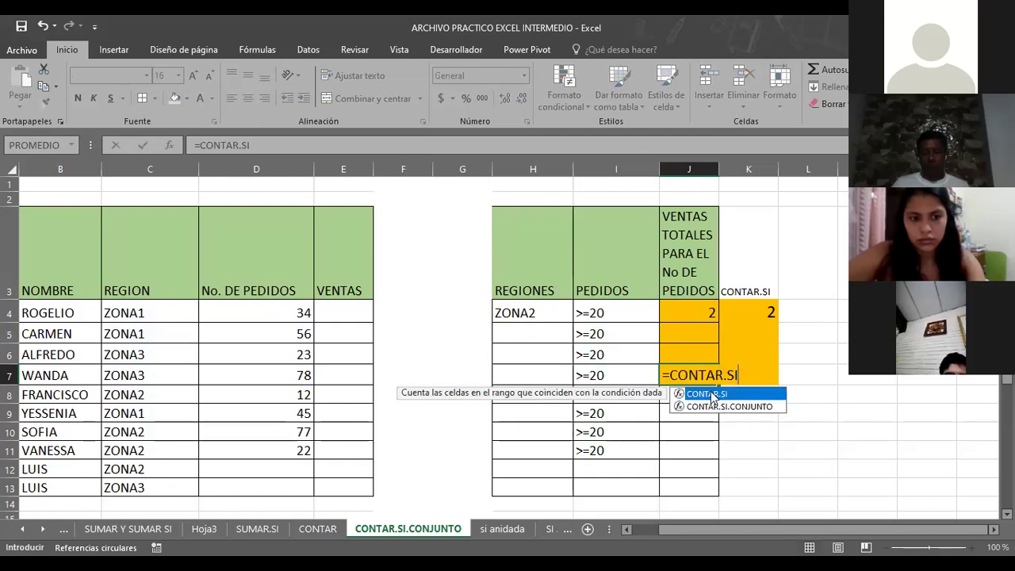
{"action": "type", "text": "("}
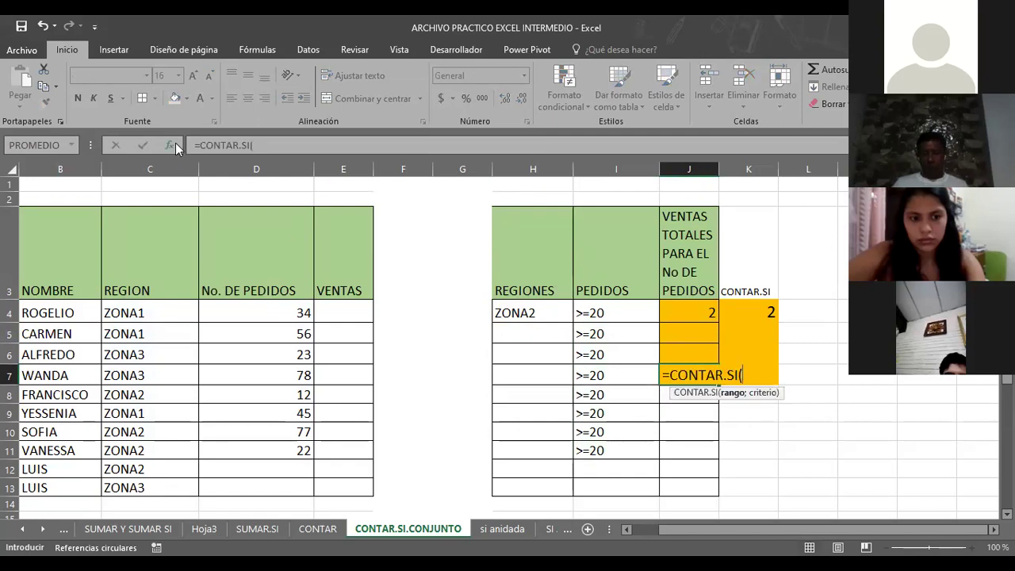
{"action": "left_click", "coordinate": [175, 143]}
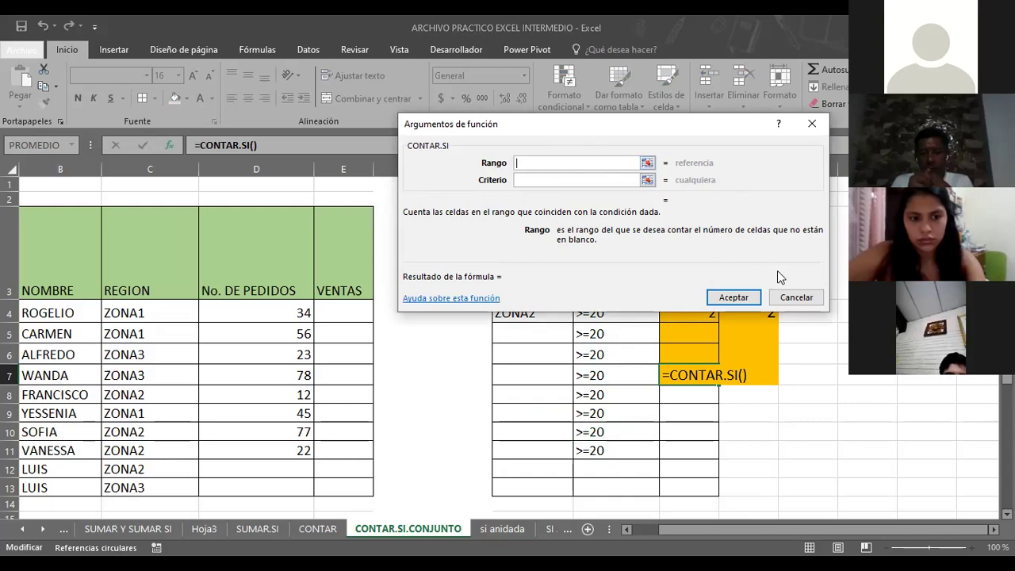
{"action": "key", "text": "Escape"}
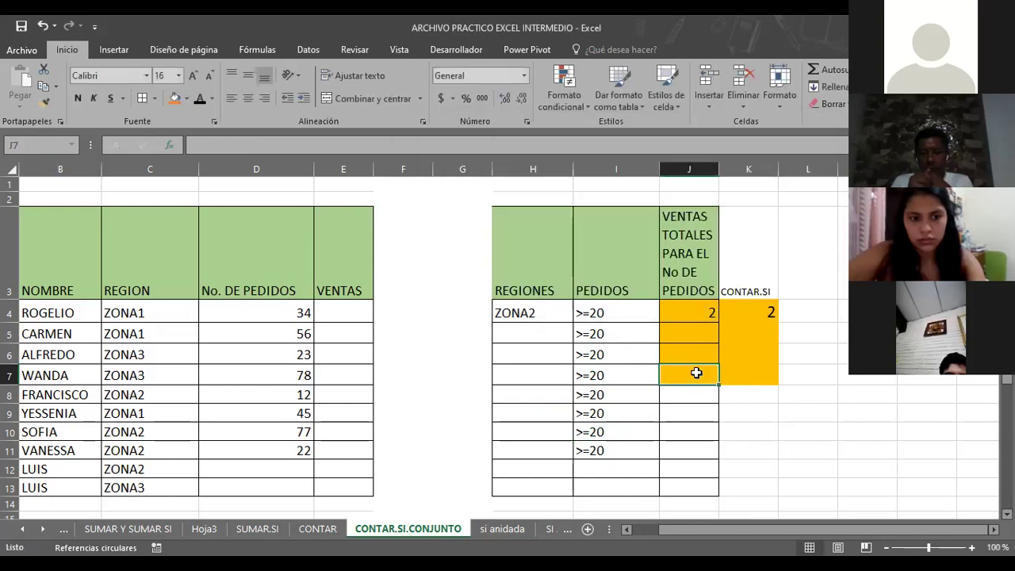
{"action": "type", "text": "=C"}
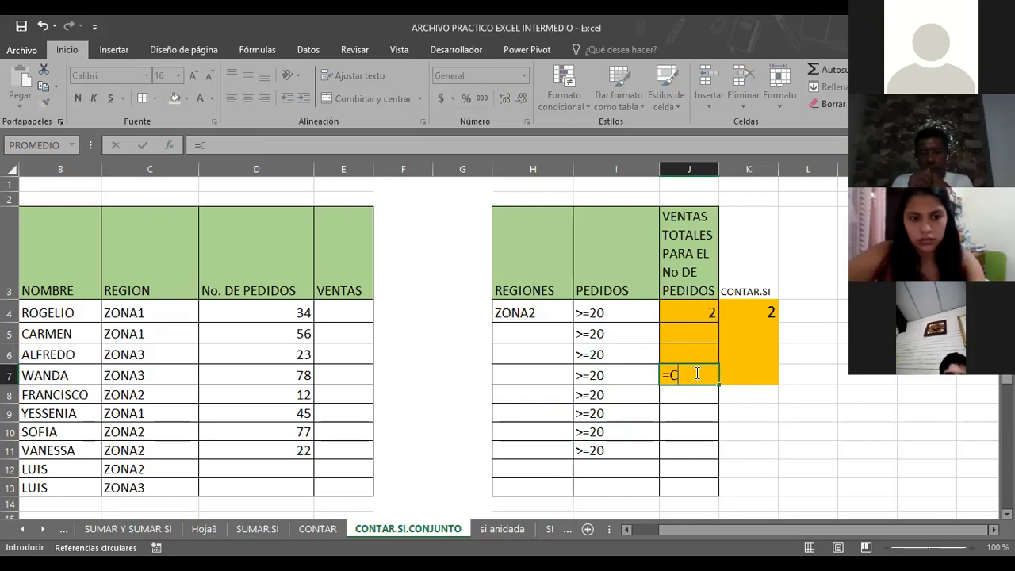
{"action": "type", "text": "ONTA"}
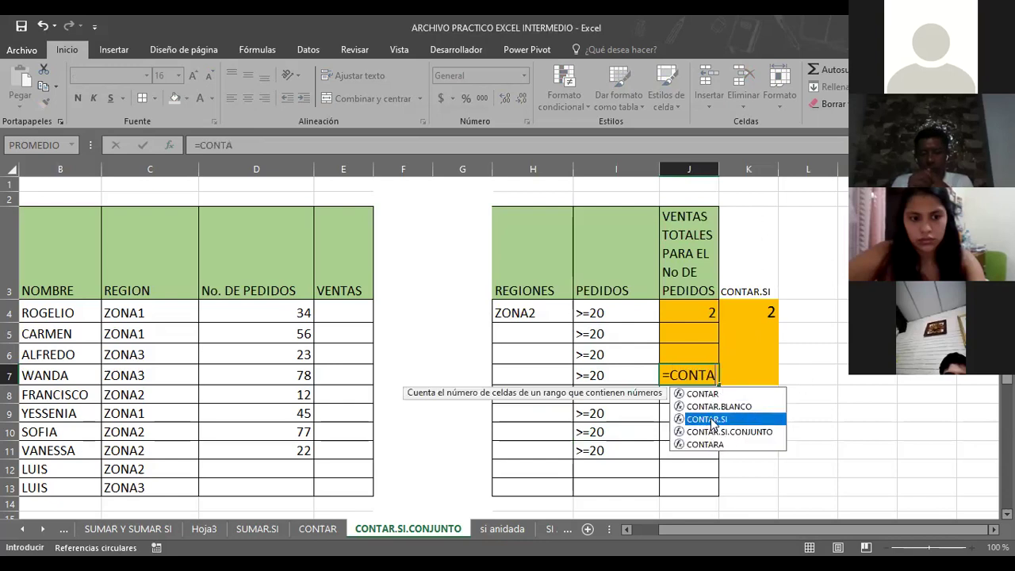
{"action": "double_click", "coordinate": [709, 419]}
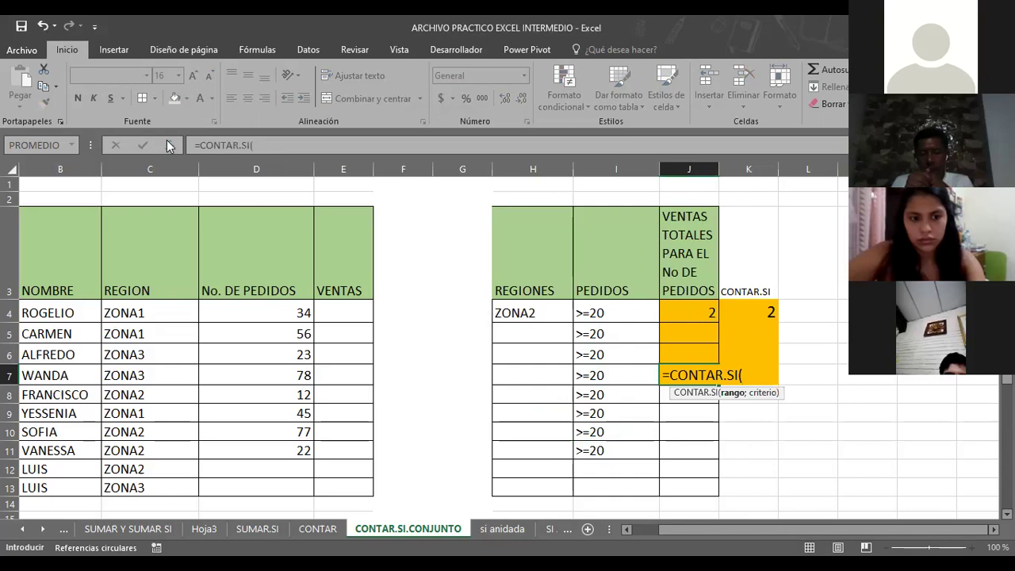
- Give CONTAR.SI the range C4:C13 and criterion H4, so J7 returns 4
{"action": "left_click", "coordinate": [169, 146]}
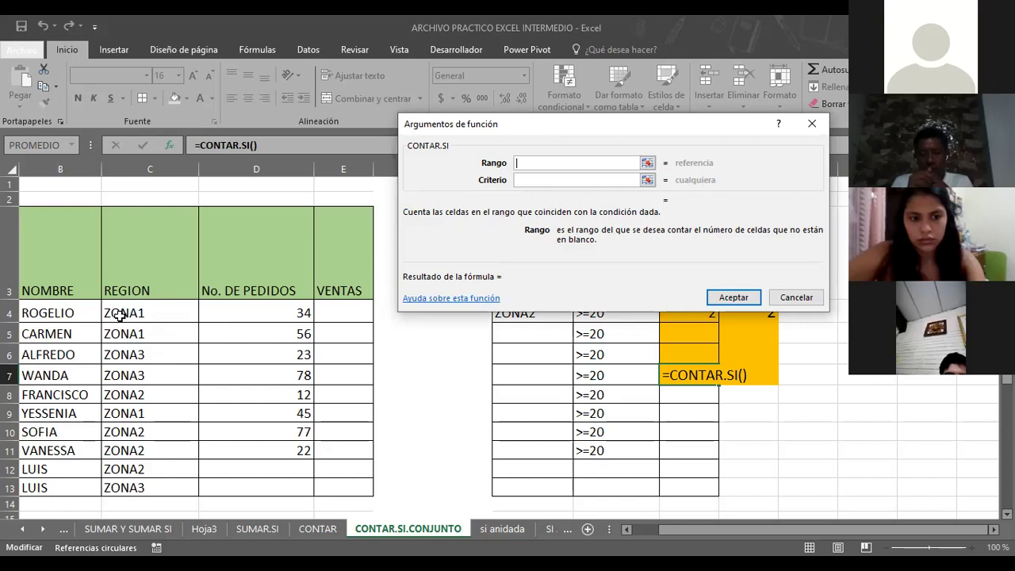
{"action": "left_click", "coordinate": [119, 316]}
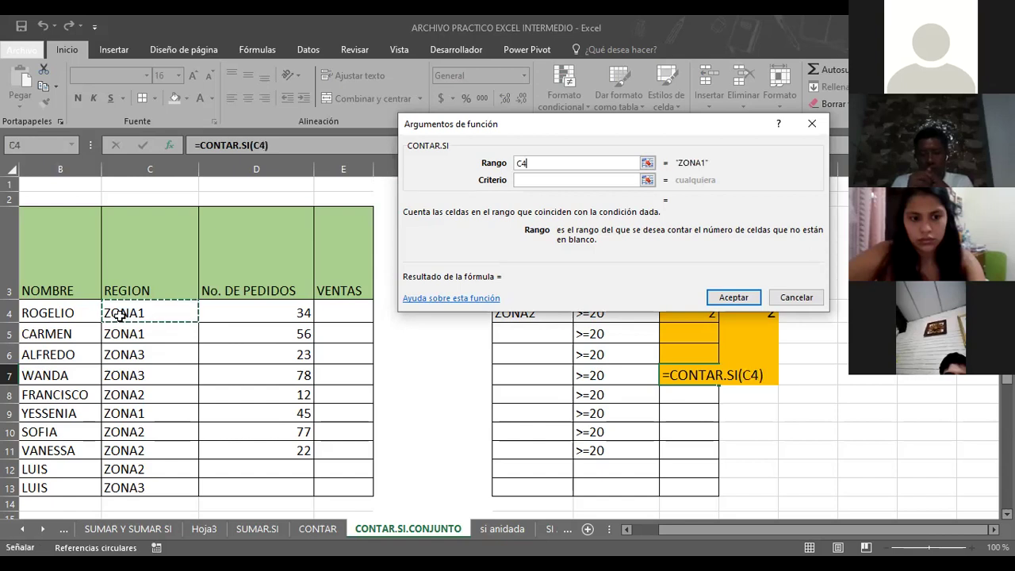
{"action": "left_click", "coordinate": [137, 488], "text": "shift"}
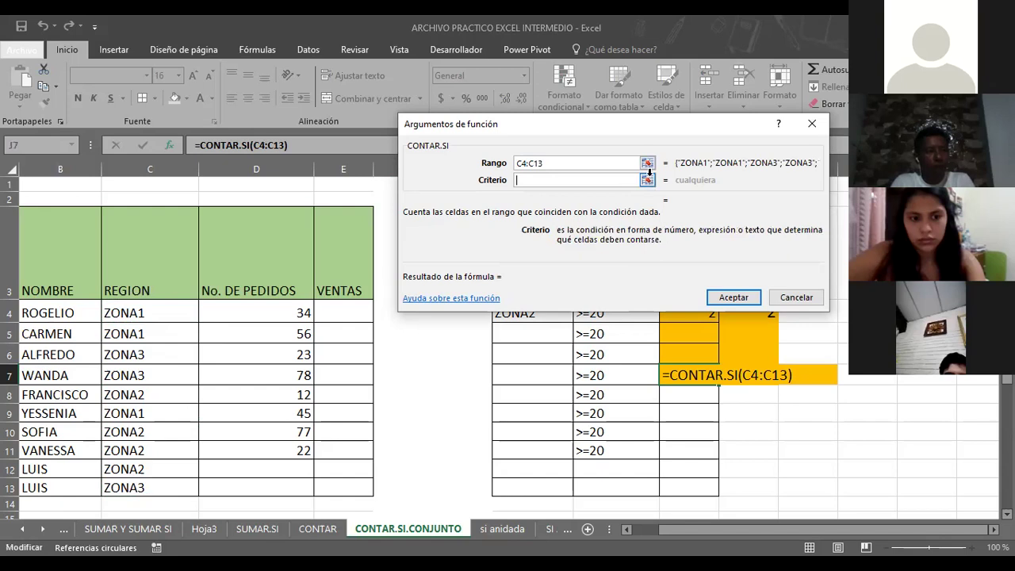
{"action": "left_click", "coordinate": [650, 182]}
{"action": "left_click", "coordinate": [517, 315]}
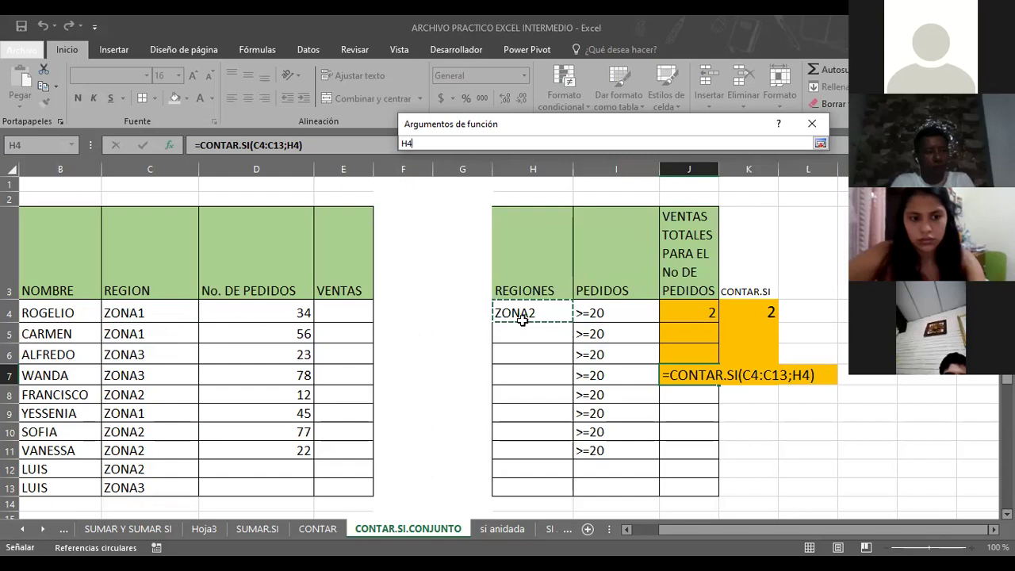
{"action": "left_click", "coordinate": [820, 143]}
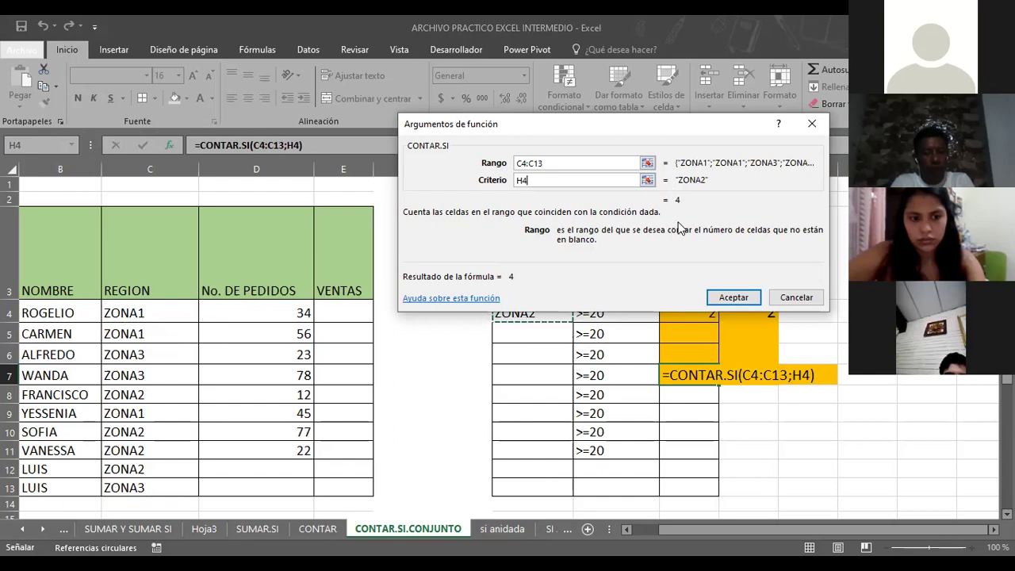
{"action": "left_click", "coordinate": [728, 306]}
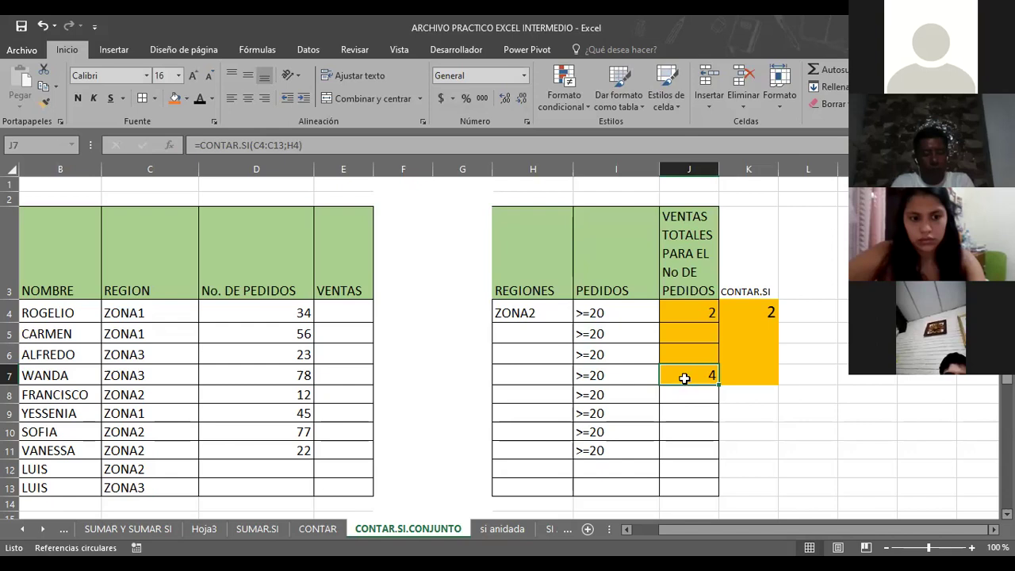
- Set the H4 region criterion to ZONA3 and check which rows match it
{"action": "left_click", "coordinate": [533, 311]}
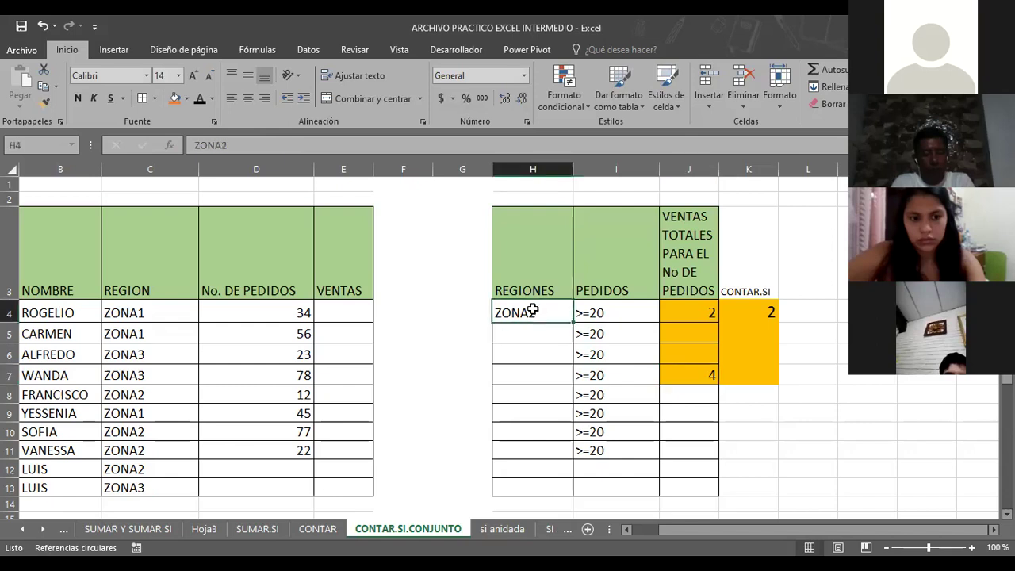
{"action": "type", "text": "ZONA3"}
{"action": "key", "text": "Return"}
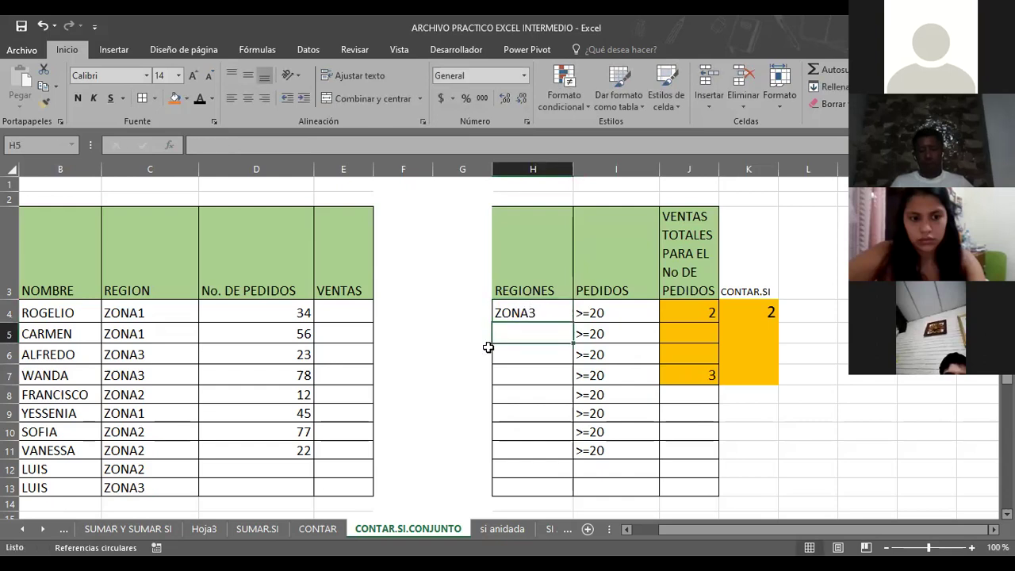
{"action": "left_click", "coordinate": [149, 479]}
{"action": "left_click", "coordinate": [157, 406]}
{"action": "left_click", "coordinate": [157, 379]}
{"action": "left_click", "coordinate": [167, 355]}
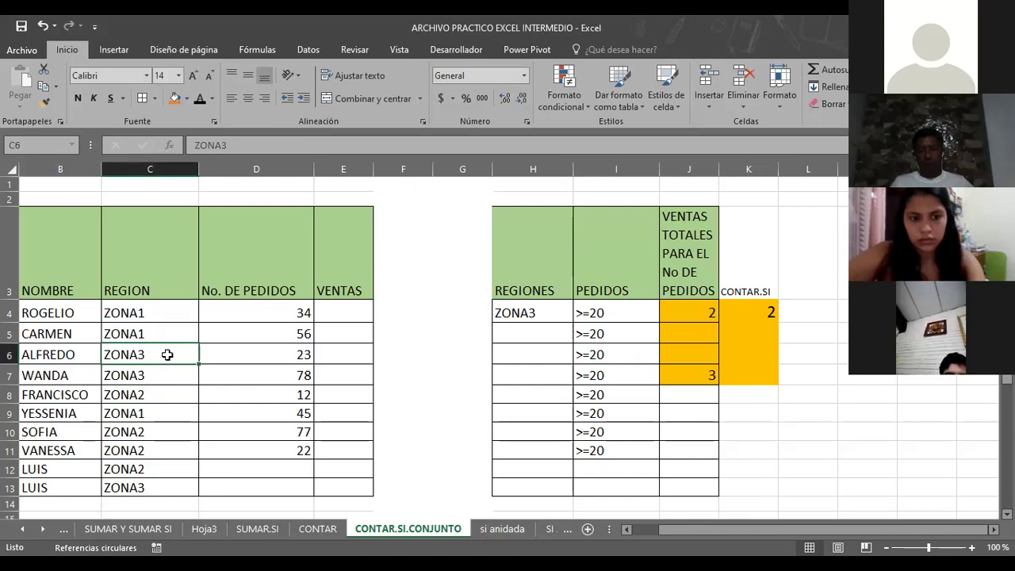
{"action": "left_click", "coordinate": [135, 414]}
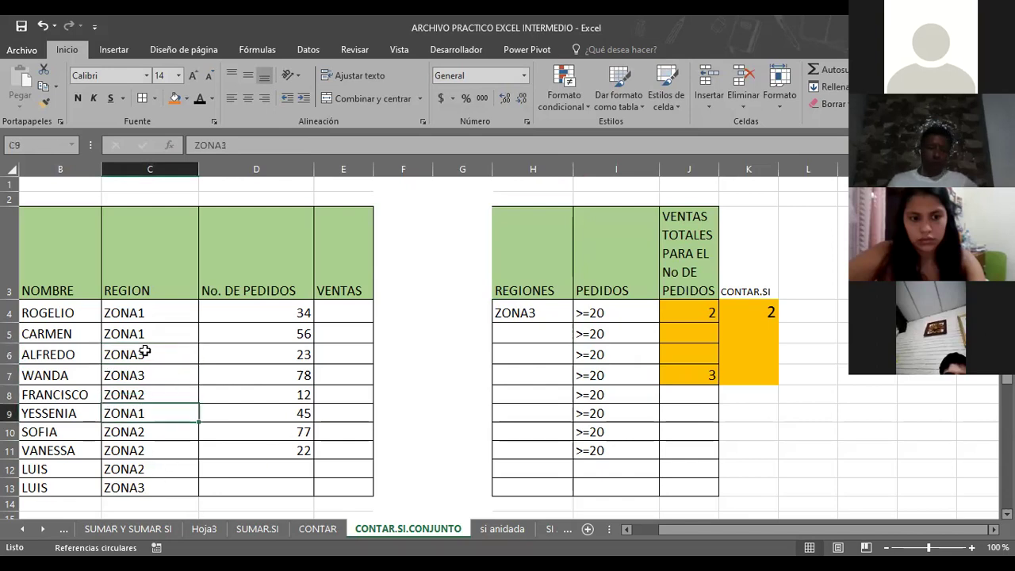
{"action": "left_click", "coordinate": [149, 337]}
{"action": "left_click", "coordinate": [149, 313]}
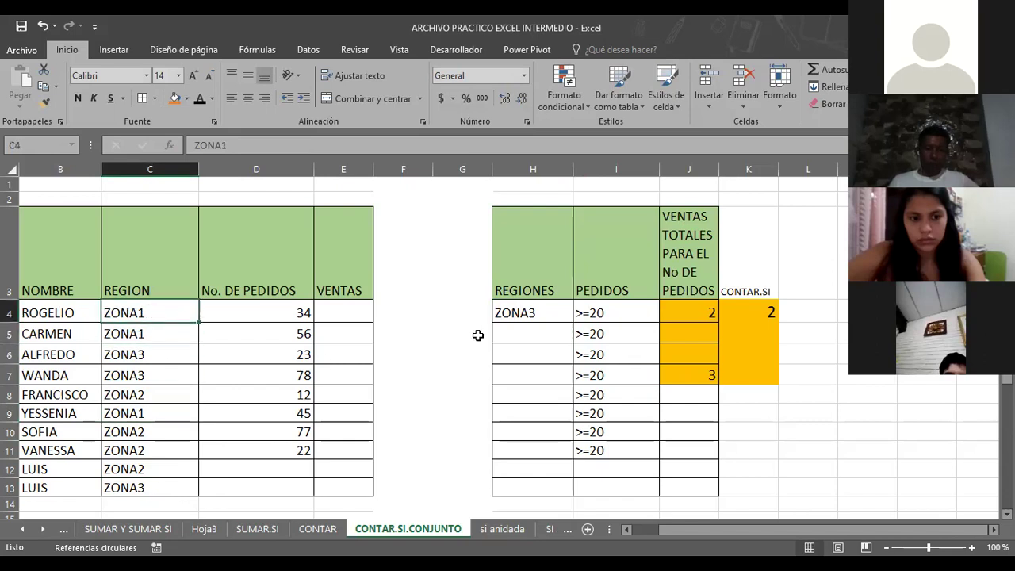
- Change the H4 criterion to ZONA2, then to ZONA1, to test the counts
{"action": "left_click", "coordinate": [511, 312]}
{"action": "key", "text": "F2"}
{"action": "key", "text": "BackSpace"}
{"action": "type", "text": "2"}
{"action": "key", "text": "Return"}
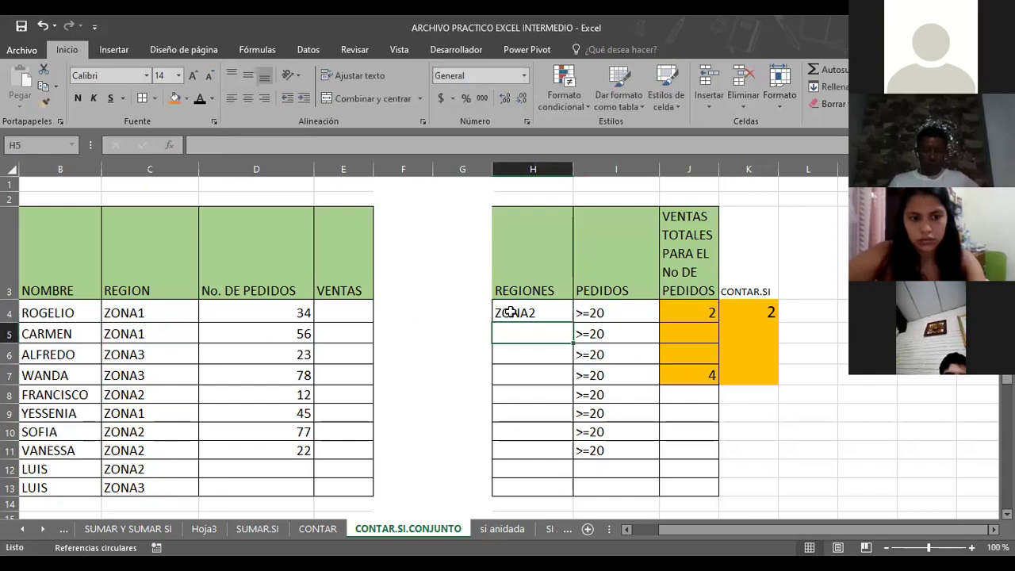
{"action": "left_click", "coordinate": [511, 313]}
{"action": "key", "text": "F2"}
{"action": "key", "text": "BackSpace"}
{"action": "type", "text": "1"}
{"action": "key", "text": "Return"}
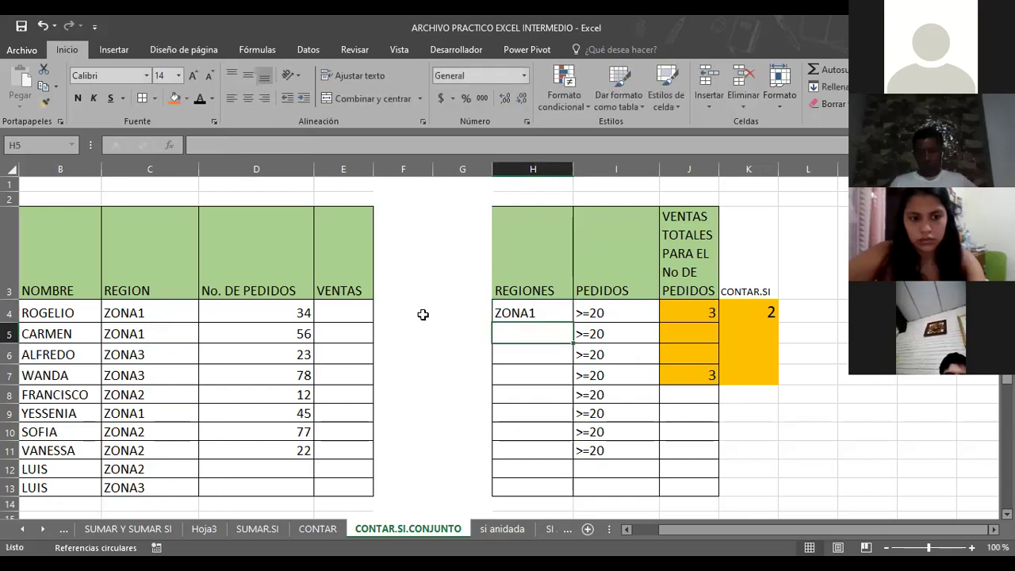
- Change ALFREDO's region to ZONA4 and set the H4 criterion to ZONA4
{"action": "left_click", "coordinate": [154, 358]}
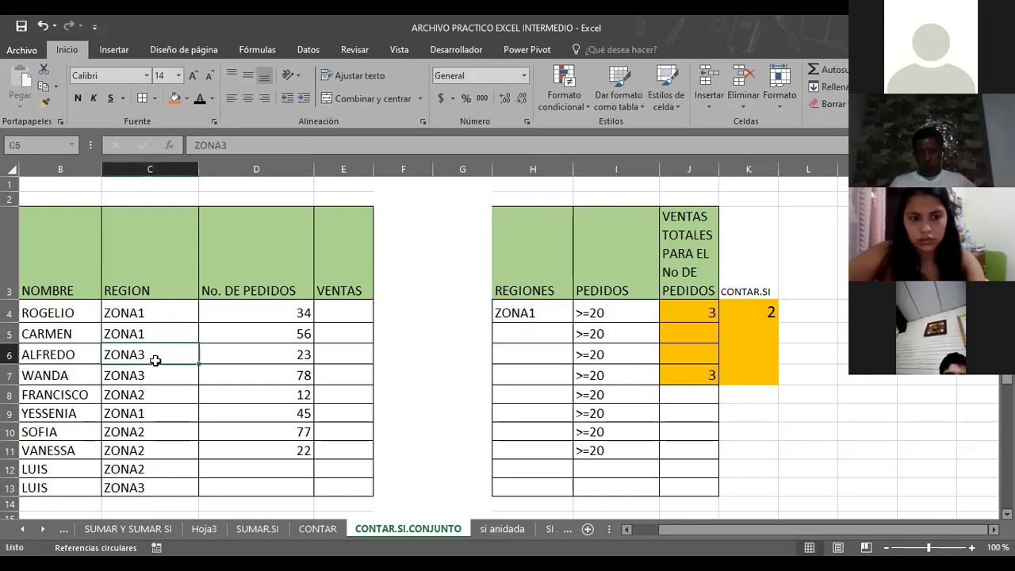
{"action": "type", "text": "ZONA"}
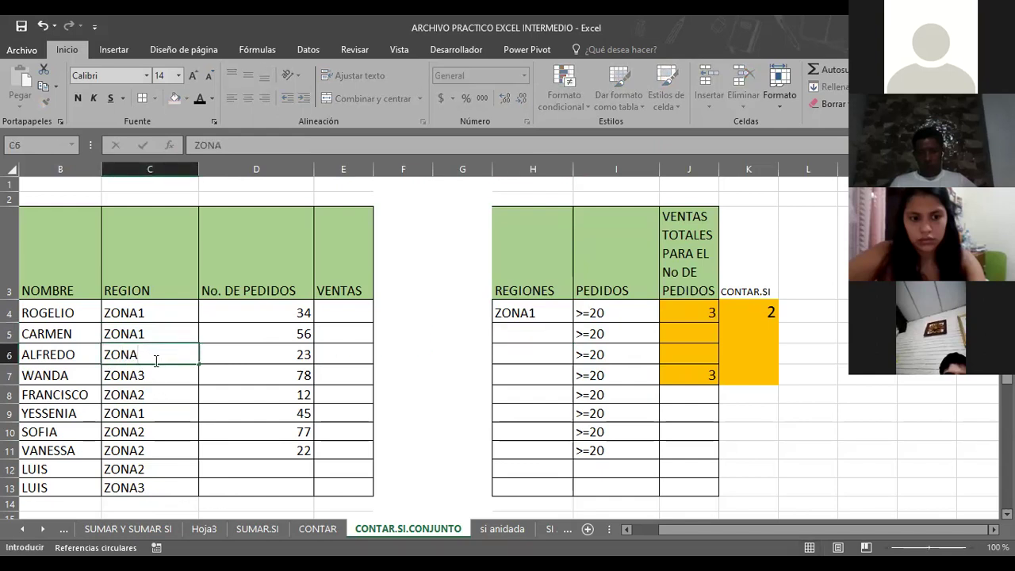
{"action": "type", "text": "4"}
{"action": "key", "text": "Return"}
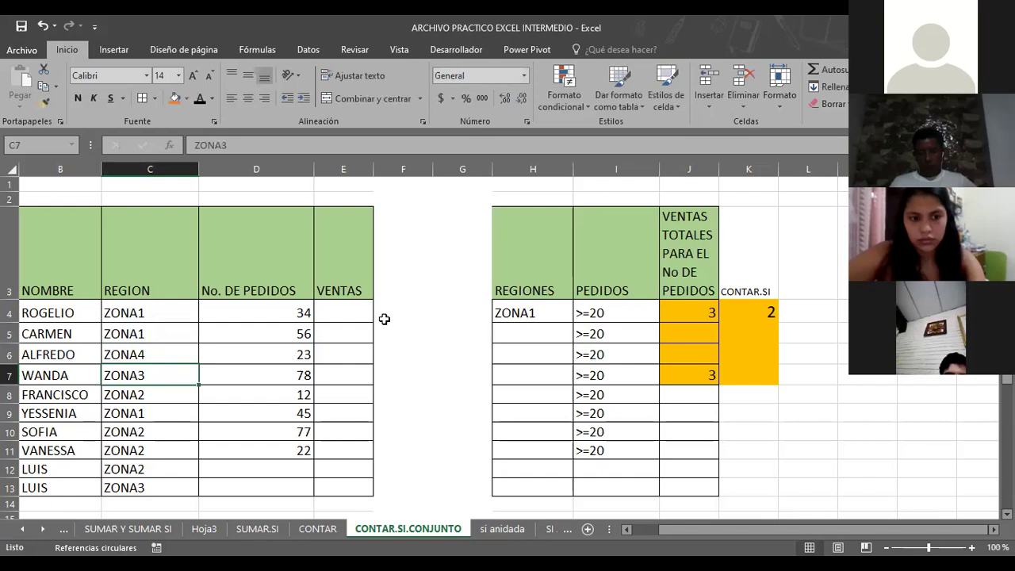
{"action": "left_click", "coordinate": [516, 317]}
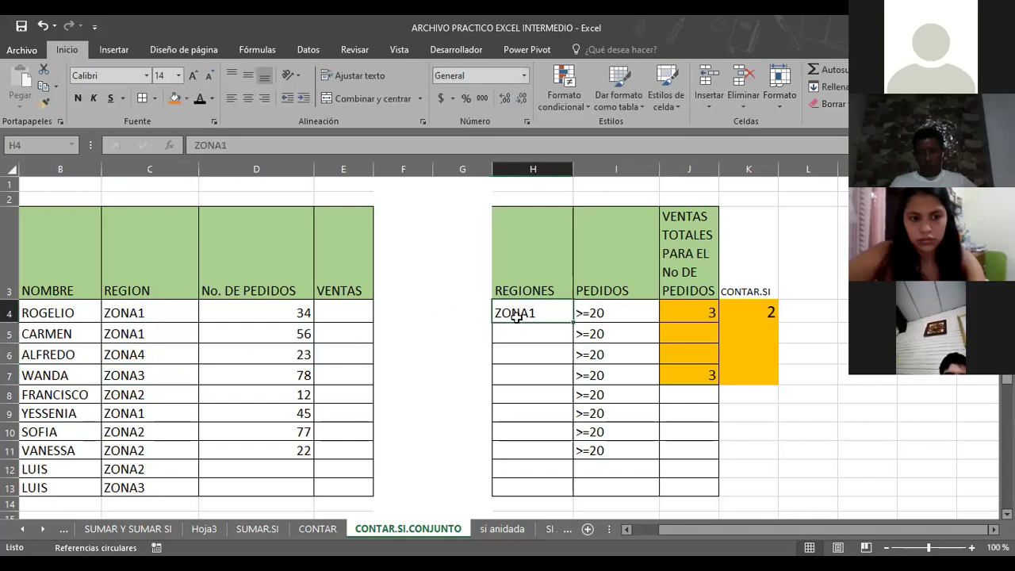
{"action": "key", "text": "F2"}
{"action": "key", "text": "BackSpace"}
{"action": "type", "text": "4"}
{"action": "key", "text": "Return"}
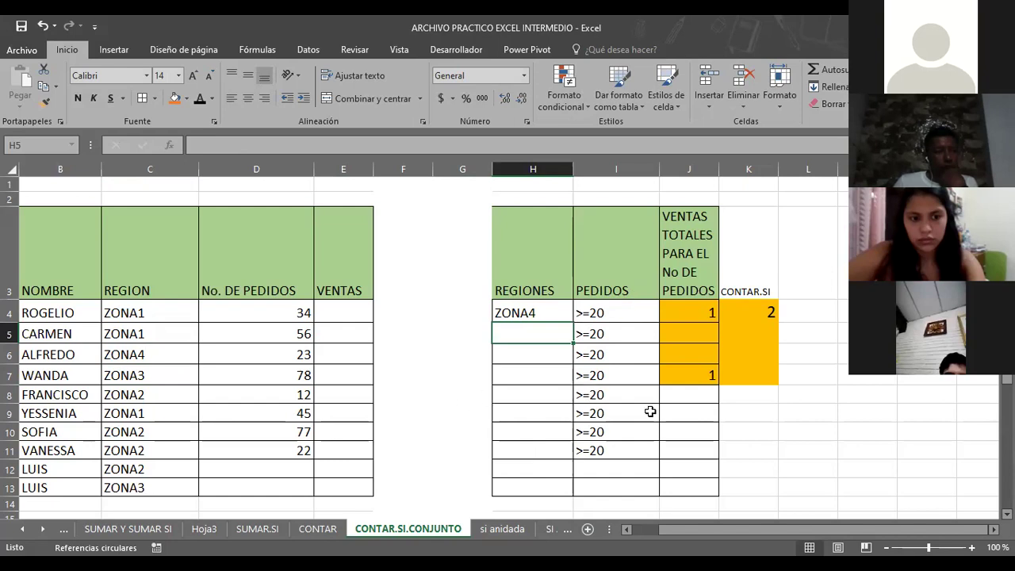
- Scroll the sheet tabs back to show the earlier sheets
{"action": "left_click", "coordinate": [22, 529]}
{"action": "left_click", "coordinate": [23, 529]}
{"action": "left_click", "coordinate": [22, 529]}
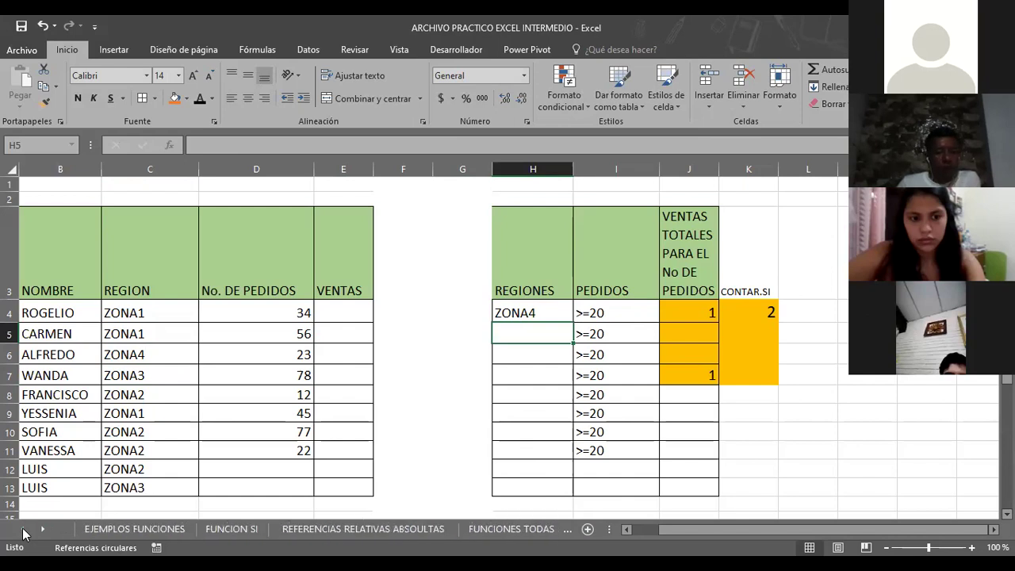
- Switch to FUNCIONES TODAS and inspect M15's =CONTAR.SI(J10:J12;"=5") returning 1
{"action": "left_click", "coordinate": [512, 529]}
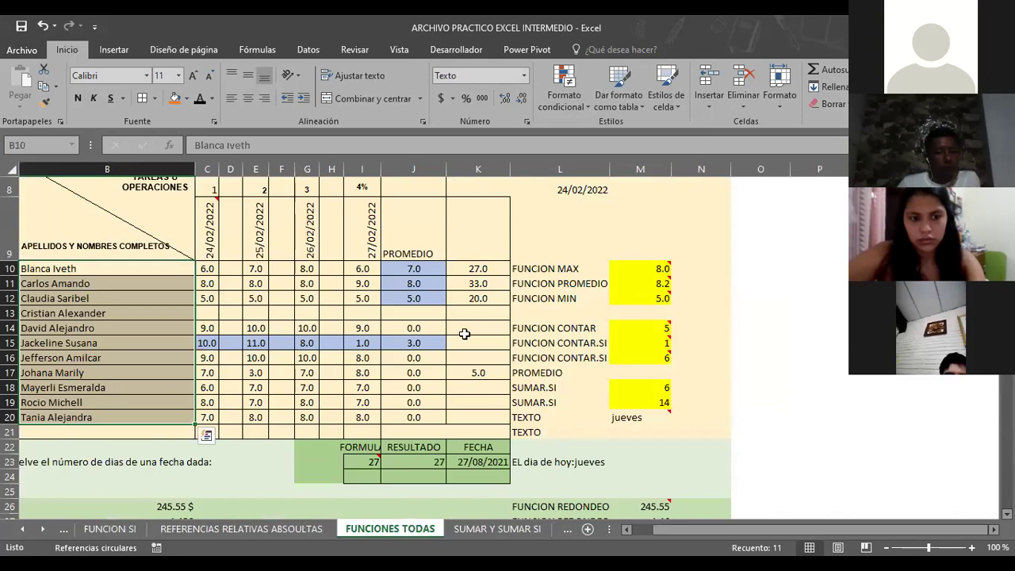
{"action": "left_click", "coordinate": [573, 346]}
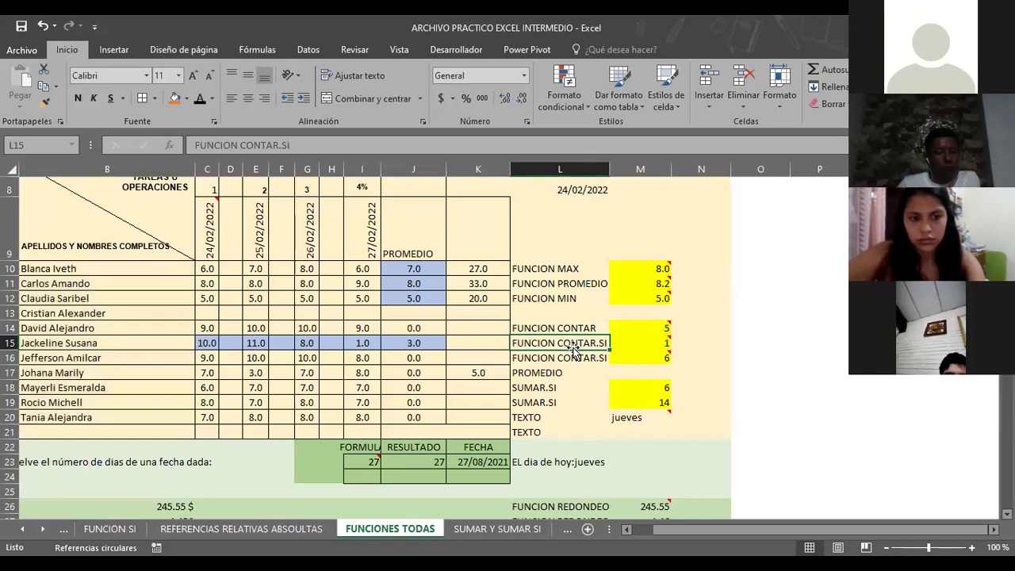
{"action": "left_click", "coordinate": [627, 342]}
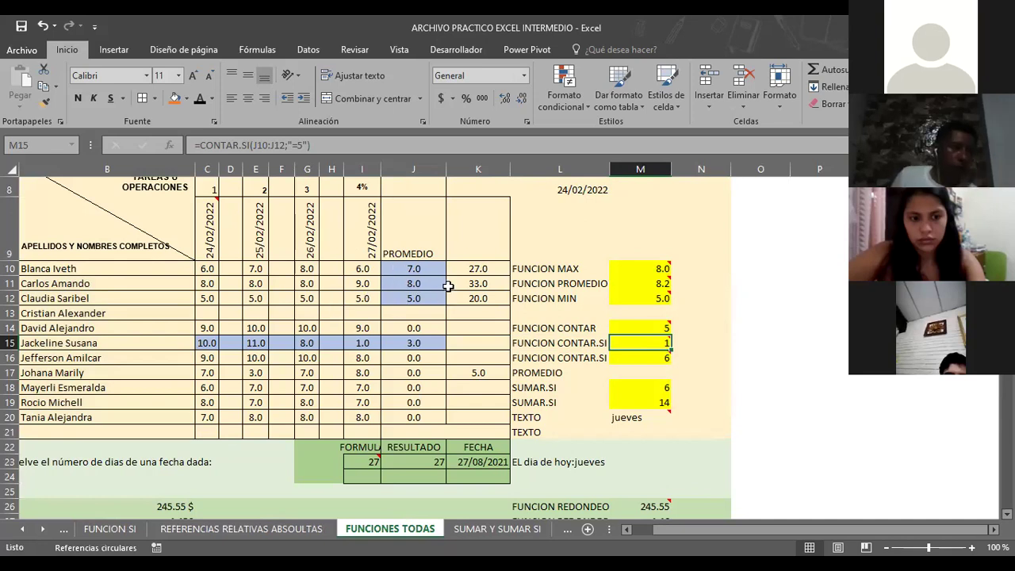
{"action": "left_click", "coordinate": [206, 283]}
{"action": "type", "text": "5"}
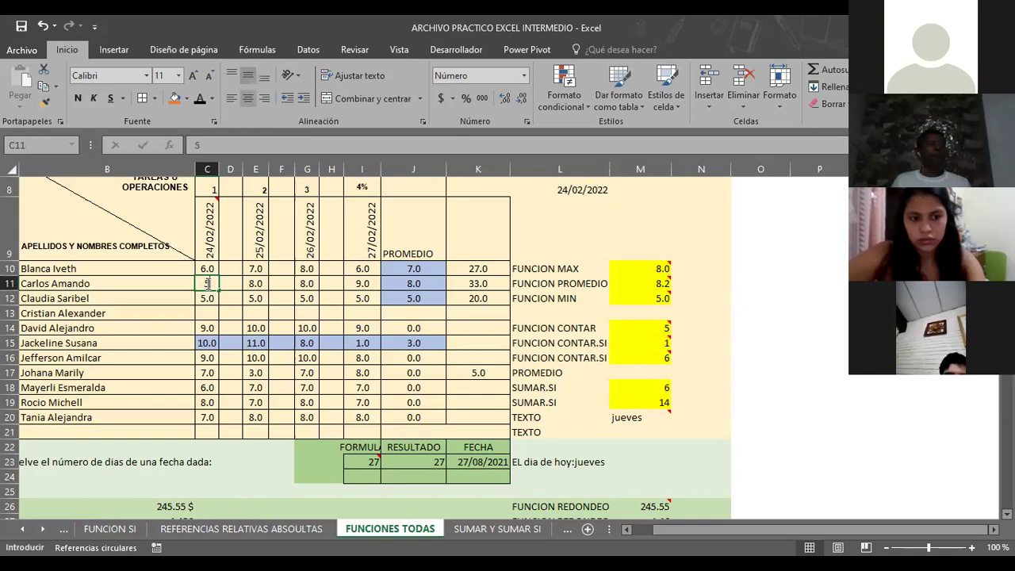
{"action": "key", "text": "Tab"}
{"action": "key", "text": "Tab"}
{"action": "type", "text": "5"}
{"action": "key", "text": "Tab"}
{"action": "key", "text": "Tab"}
{"action": "type", "text": "5"}
{"action": "key", "text": "Tab"}
{"action": "key", "text": "Tab"}
{"action": "type", "text": "5"}
{"action": "key", "text": "Tab"}
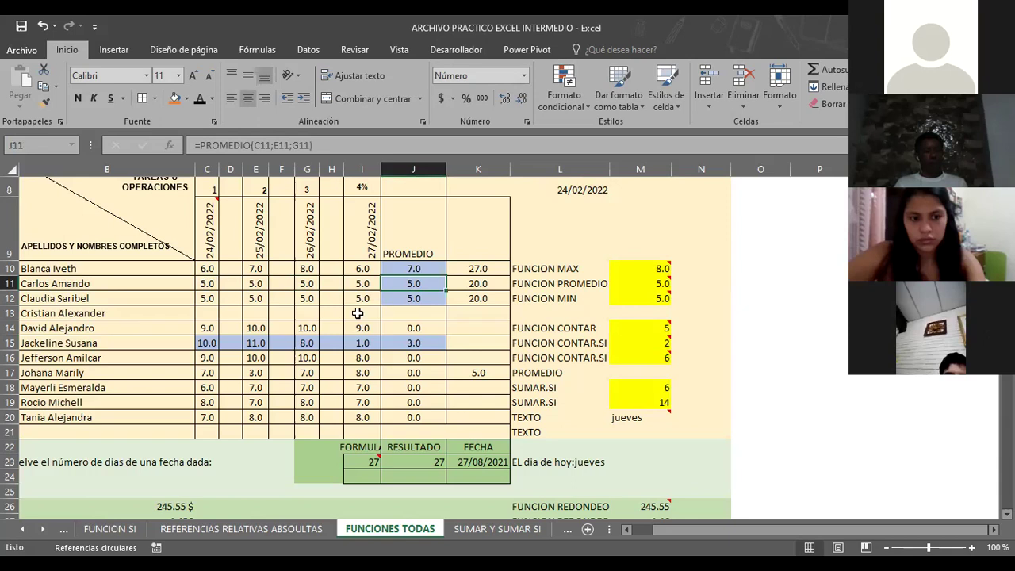
{"action": "left_click", "coordinate": [648, 343]}
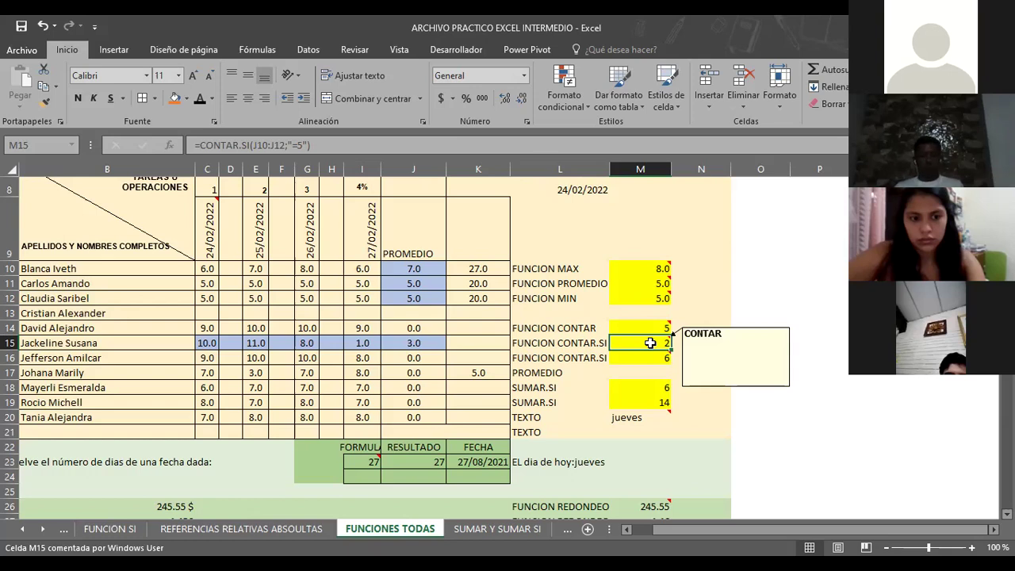
{"action": "left_click", "coordinate": [496, 343]}
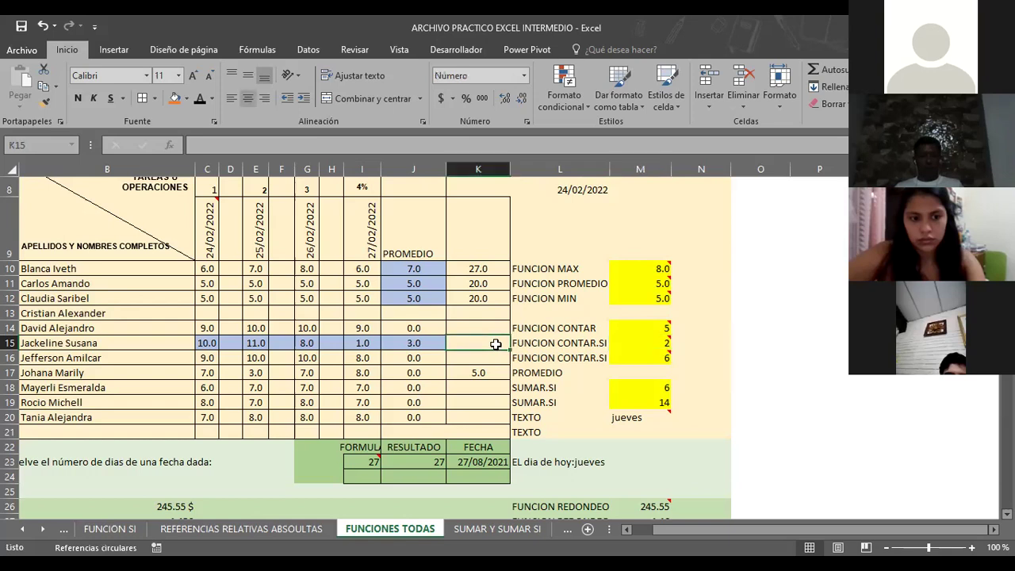
- Label K9 MORATORIO and inspect M16's =CONTAR.SI(C16:J16;"<>10") returning 6
{"action": "left_click", "coordinate": [477, 237]}
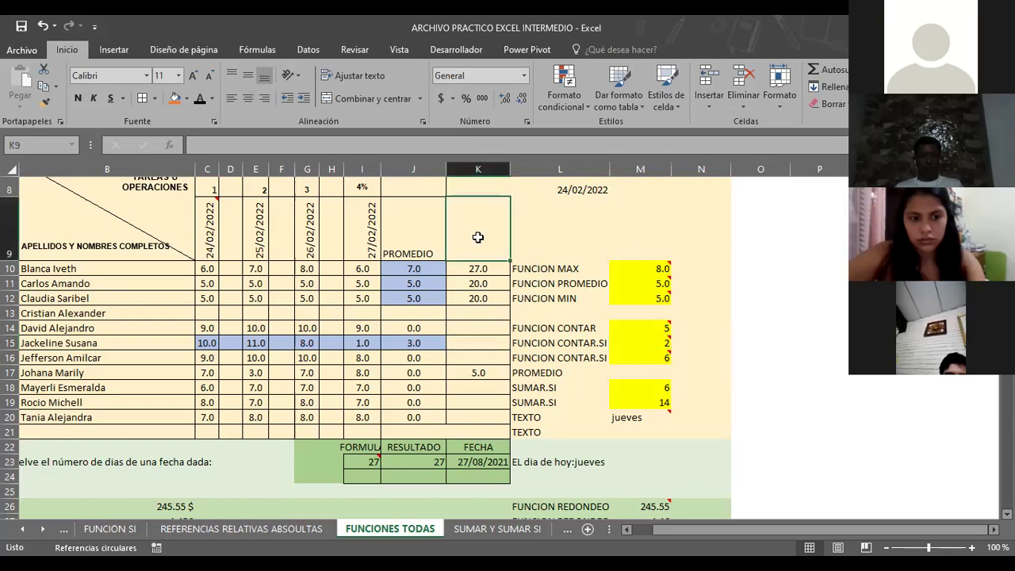
{"action": "type", "text": "MORATORIO"}
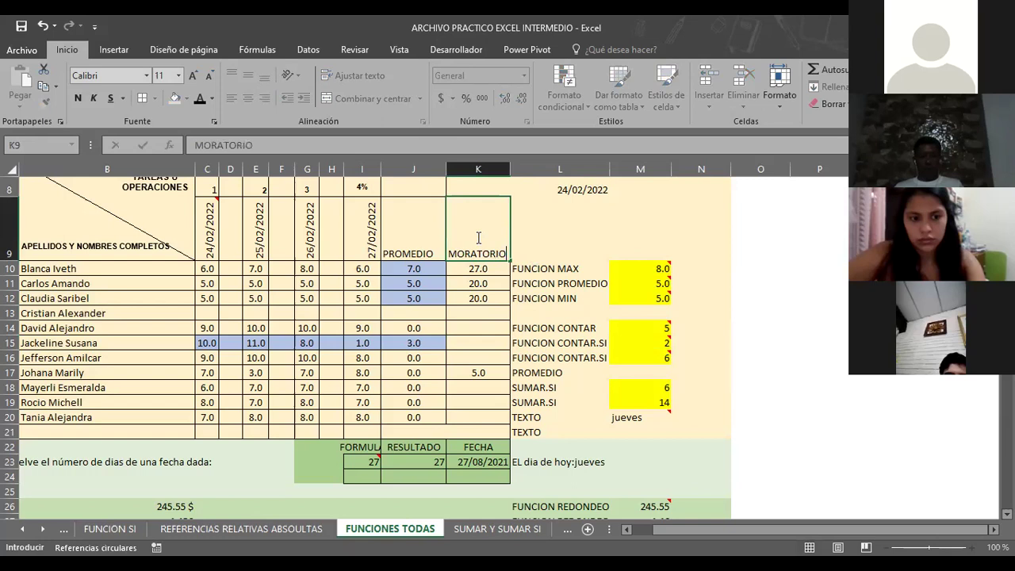
{"action": "key", "text": "Return"}
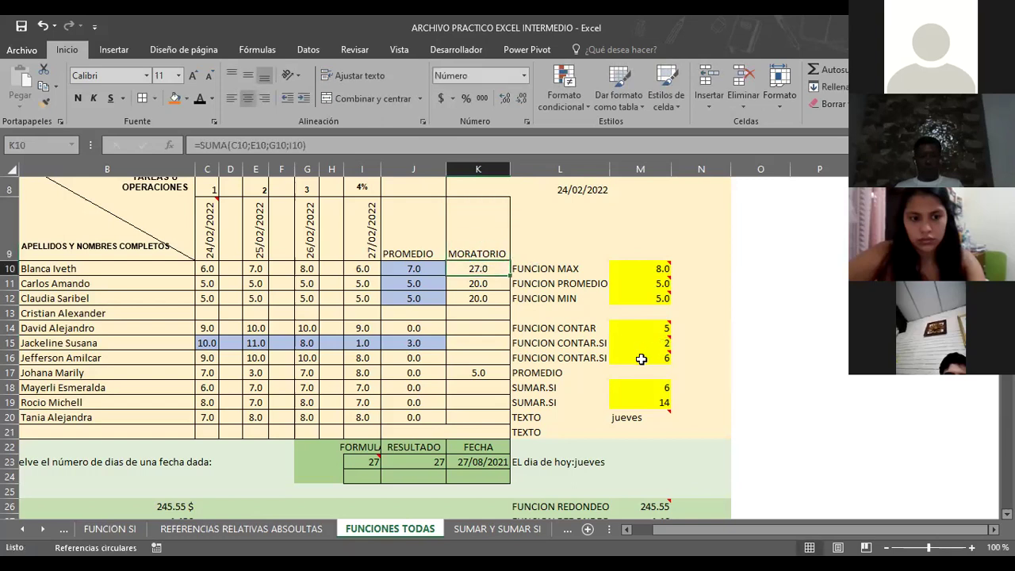
{"action": "left_click", "coordinate": [641, 359]}
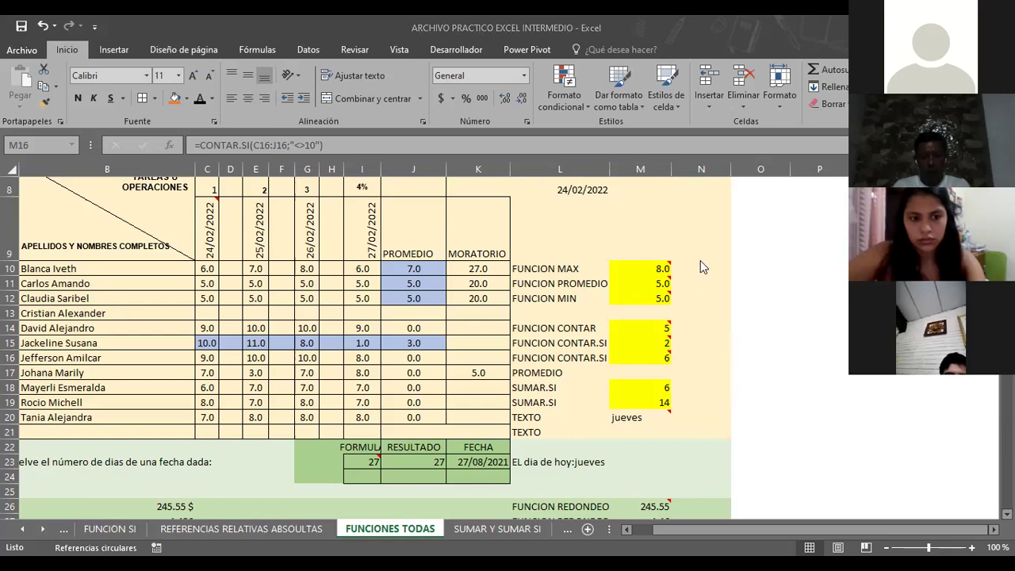
{"action": "double_click", "coordinate": [640, 282]}
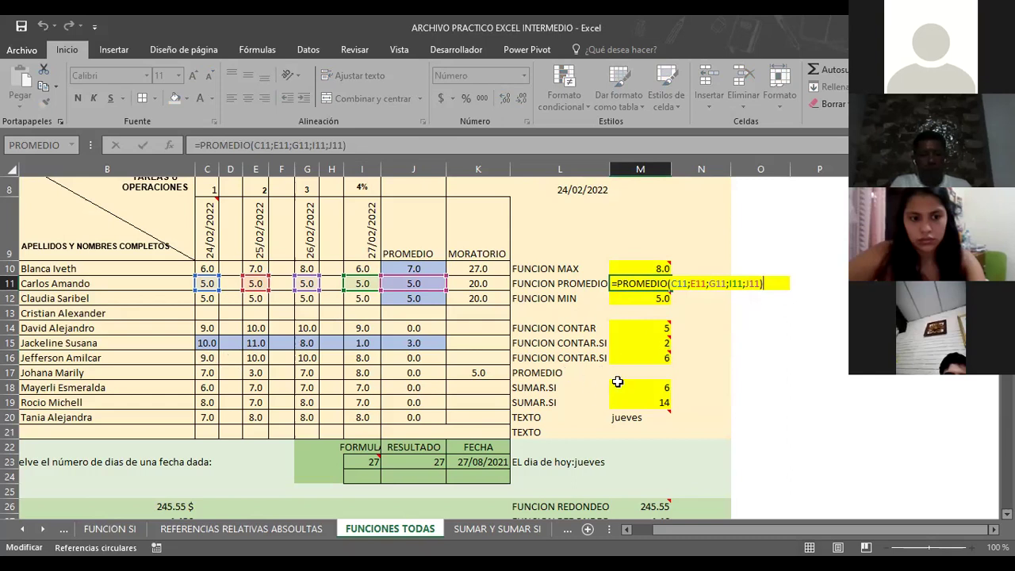
{"action": "mouse_move", "coordinate": [612, 295]}
{"action": "scroll", "coordinate": [606, 335], "scroll_direction": "down", "scroll_amount": 2}
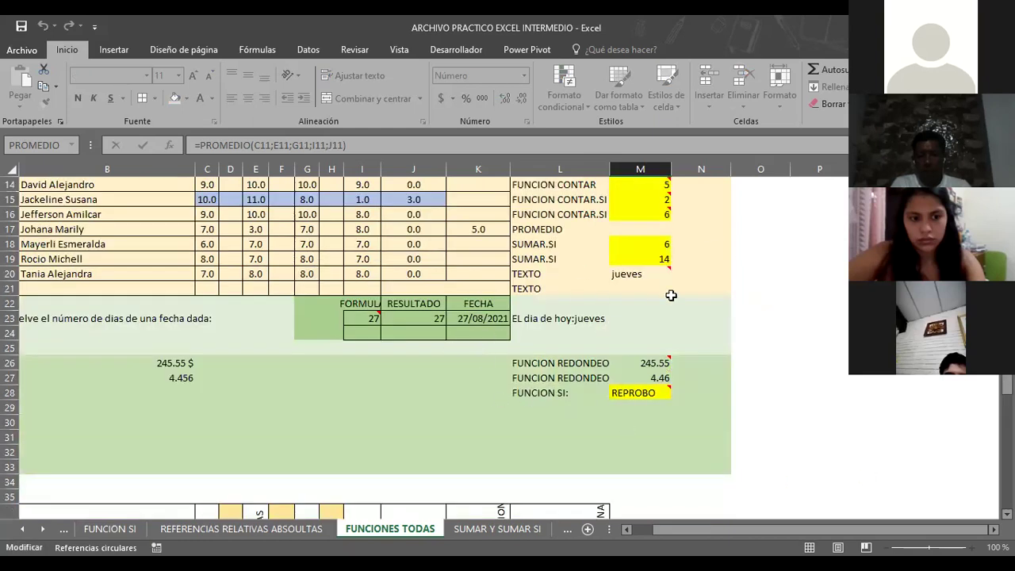
{"action": "scroll", "coordinate": [482, 283], "scroll_direction": "up", "scroll_amount": 3}
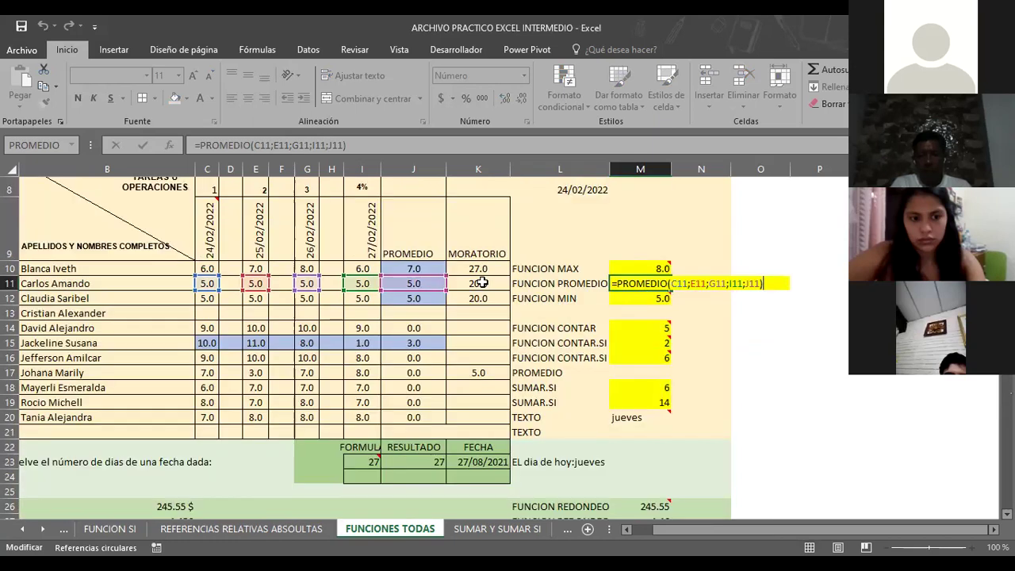
{"action": "scroll", "coordinate": [608, 336], "scroll_direction": "down", "scroll_amount": 4}
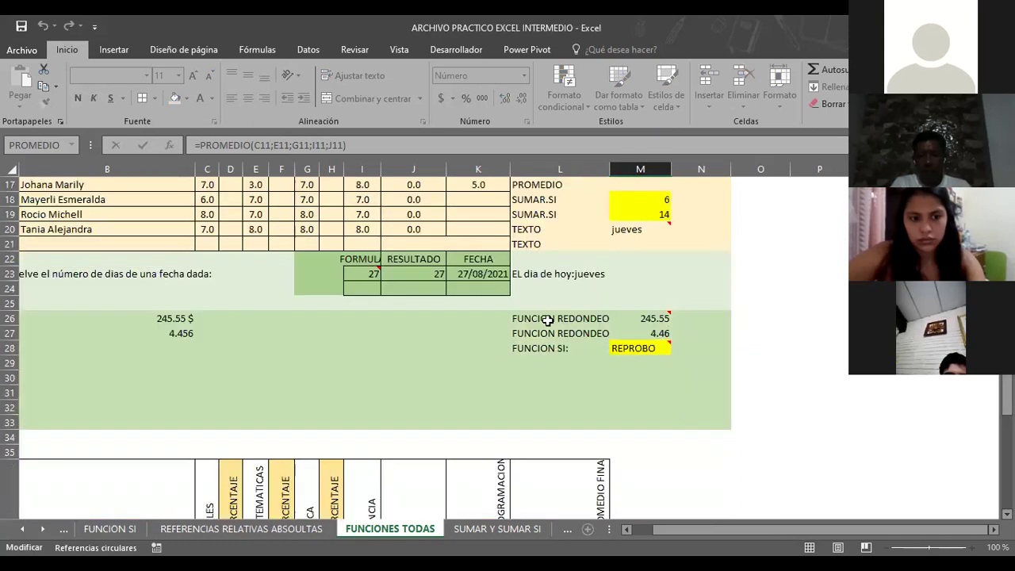
{"action": "scroll", "coordinate": [547, 319], "scroll_direction": "down", "scroll_amount": 3}
{"action": "scroll", "coordinate": [547, 319], "scroll_direction": "up", "scroll_amount": 1}
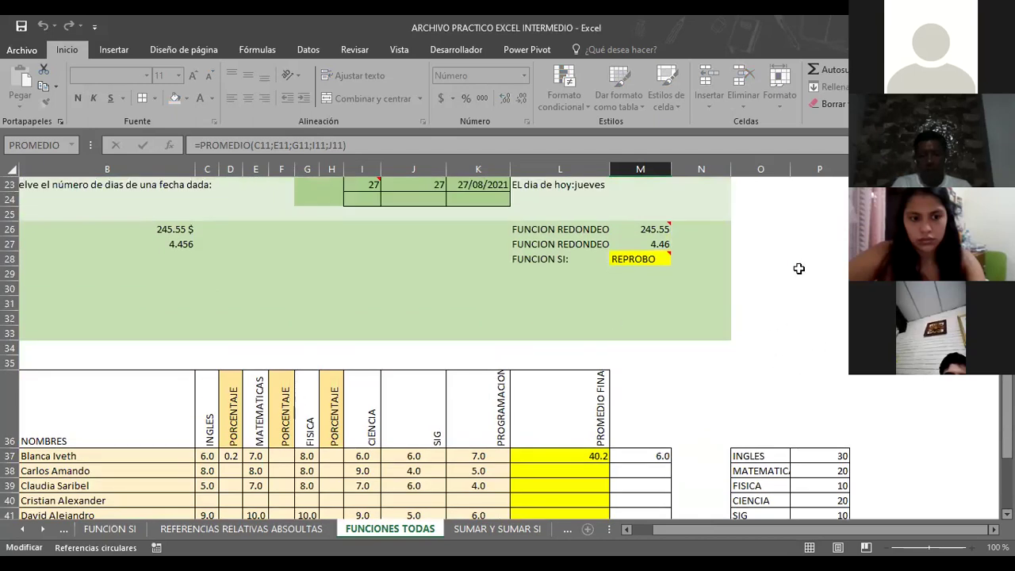
{"action": "scroll", "coordinate": [799, 268], "scroll_direction": "down", "scroll_amount": 1}
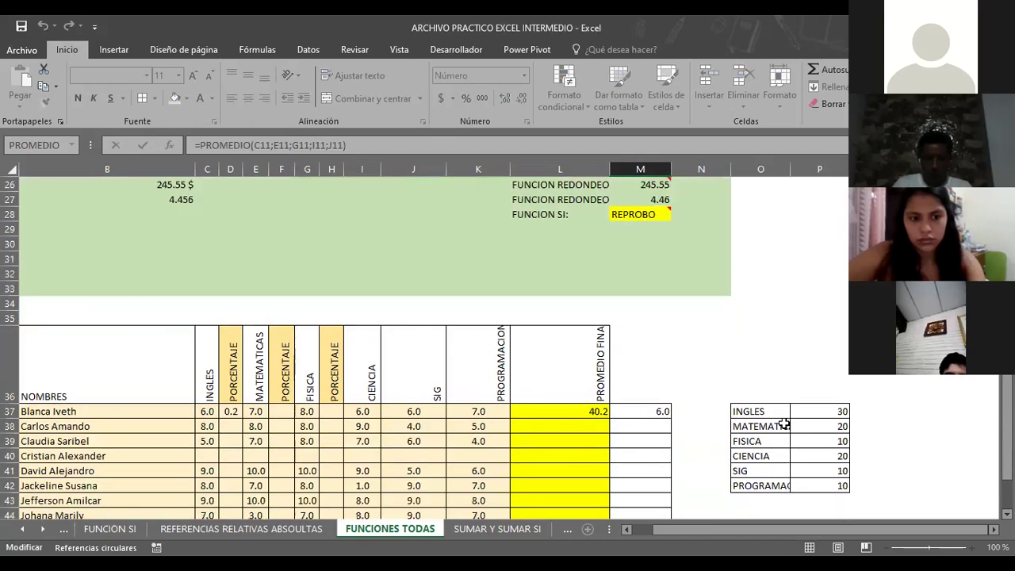
{"action": "left_click", "coordinate": [836, 413]}
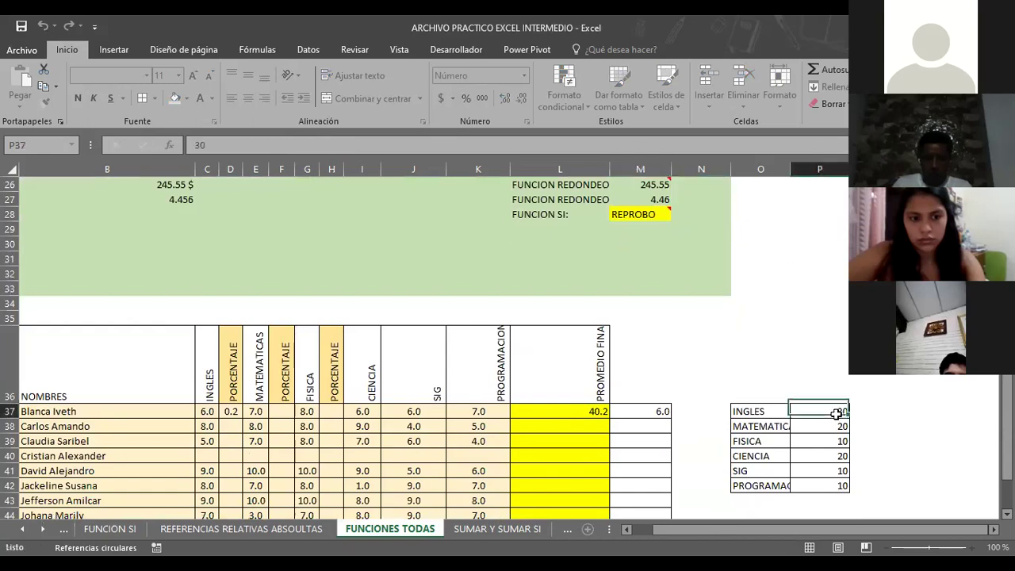
{"action": "left_click", "coordinate": [746, 429]}
{"action": "left_click", "coordinate": [563, 415]}
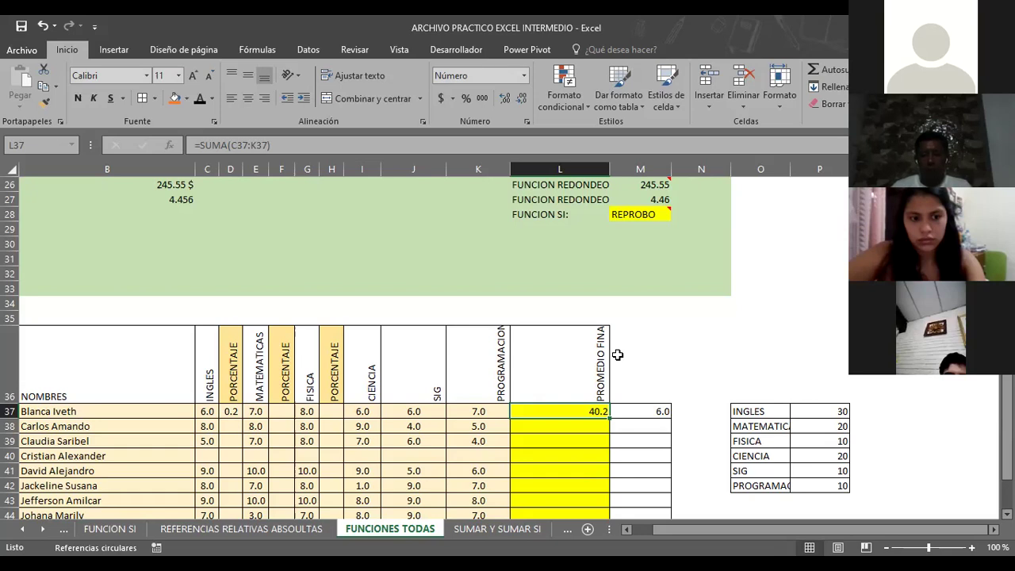
{"action": "left_click", "coordinate": [307, 317]}
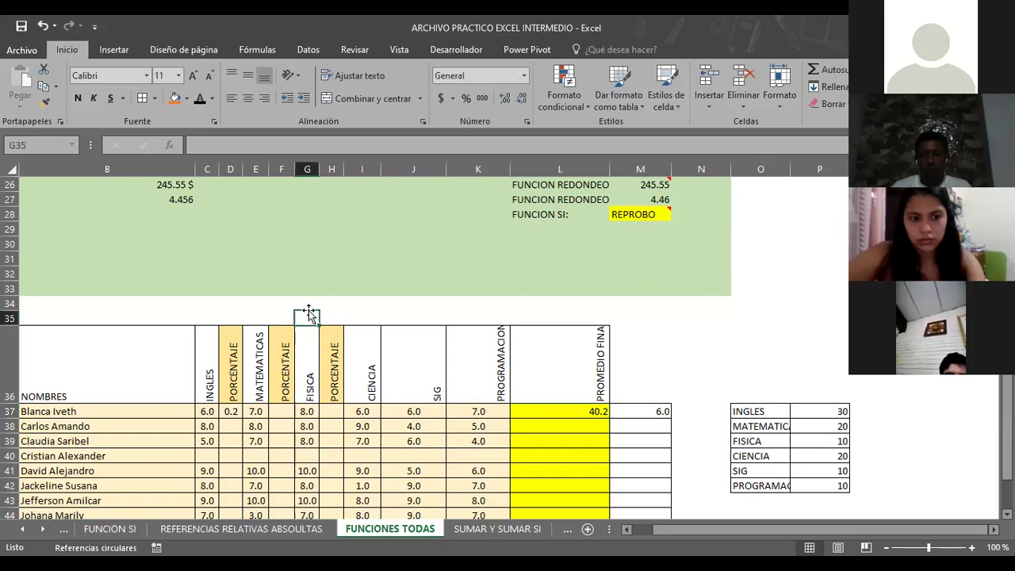
- On the SUMAR Y SUMAR SI sheet, start a SUMAR.SI formula in E11
{"action": "left_click", "coordinate": [498, 529]}
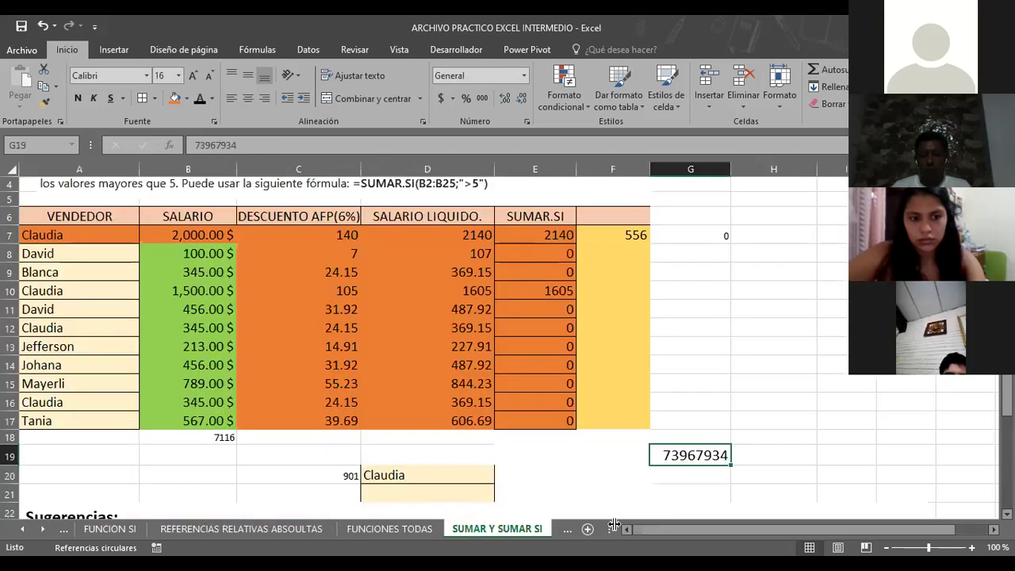
{"action": "left_click", "coordinate": [536, 311]}
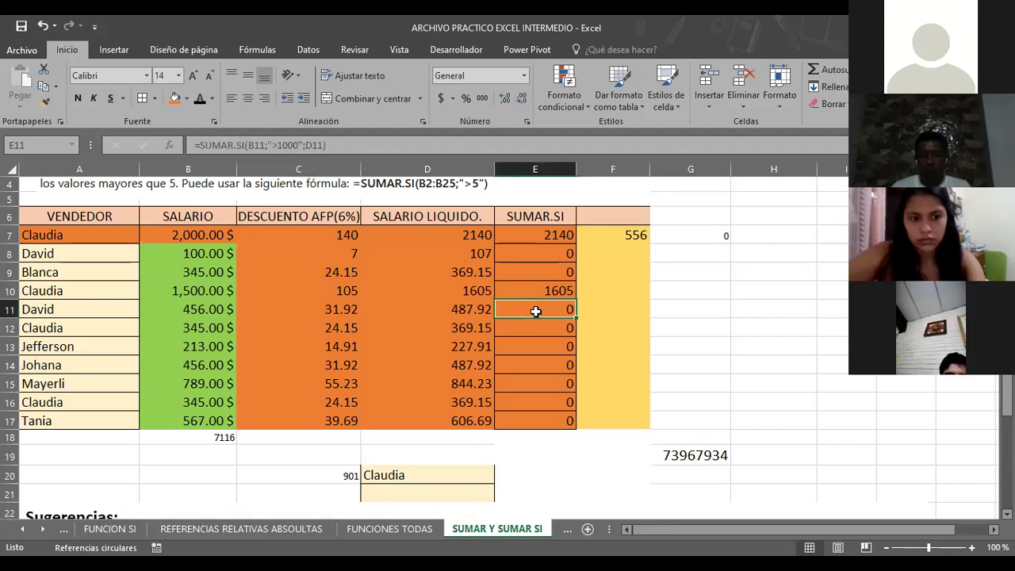
{"action": "type", "text": "="}
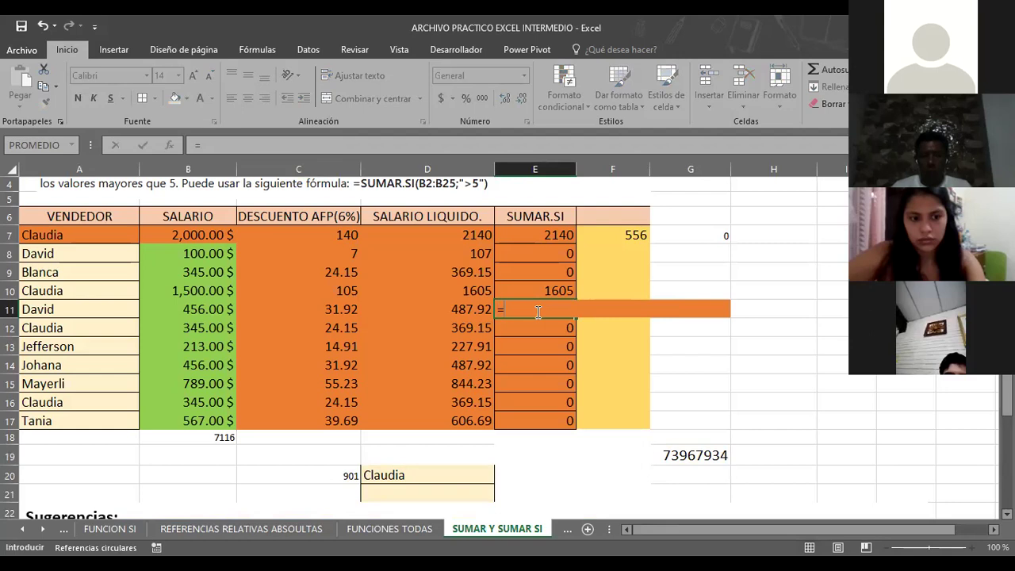
{"action": "type", "text": "SUMAR.SI("}
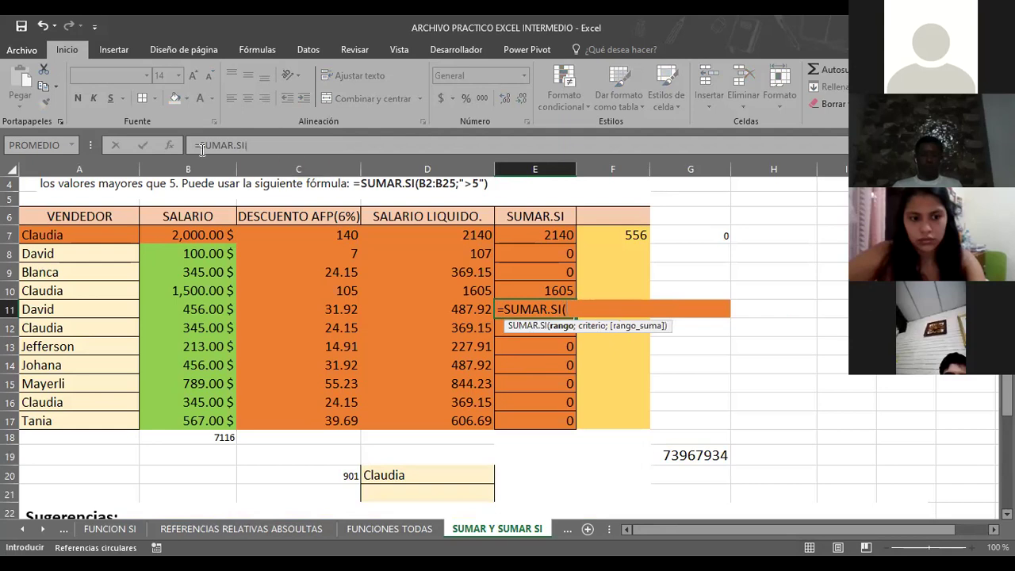
{"action": "double_click", "coordinate": [544, 330]}
{"action": "left_click", "coordinate": [171, 144]}
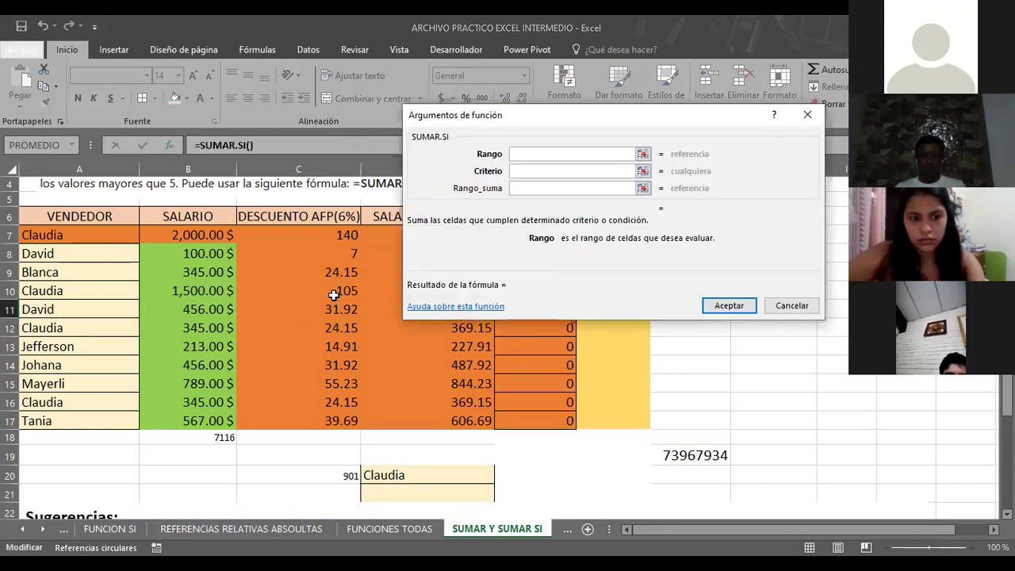
- Set SUMAR.SI range C9:C17, criterion >20 and sum range D7:D17, returning 6150.36
{"action": "left_click", "coordinate": [295, 272]}
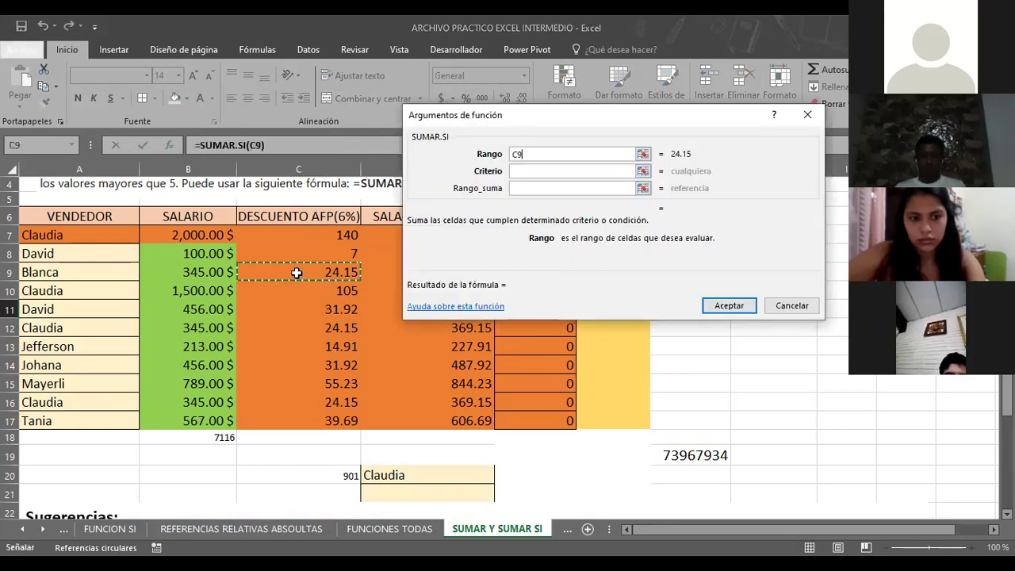
{"action": "left_click", "coordinate": [301, 423], "text": "shift"}
{"action": "left_click", "coordinate": [531, 172]}
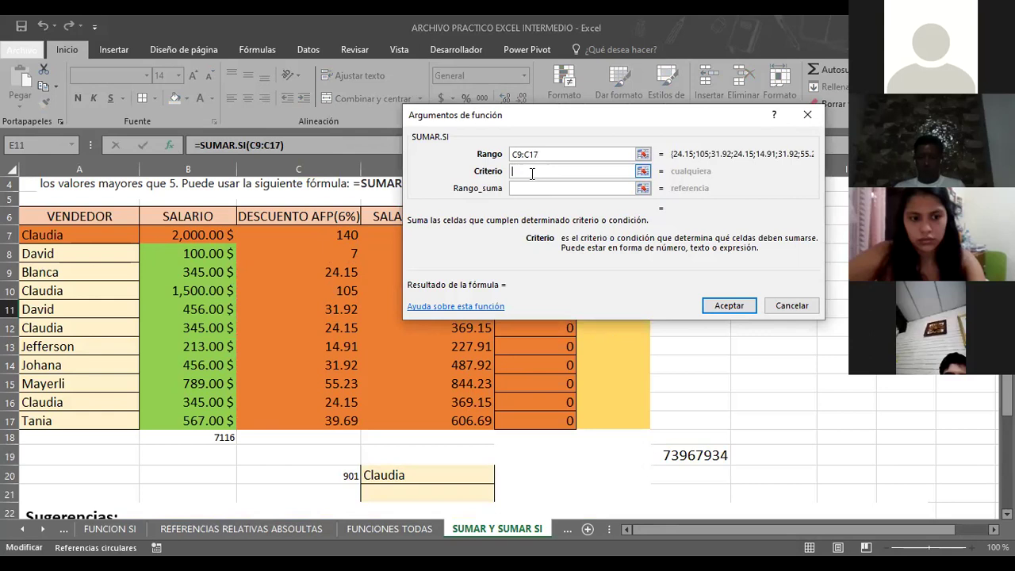
{"action": "type", "text": ">20"}
{"action": "left_click", "coordinate": [643, 189]}
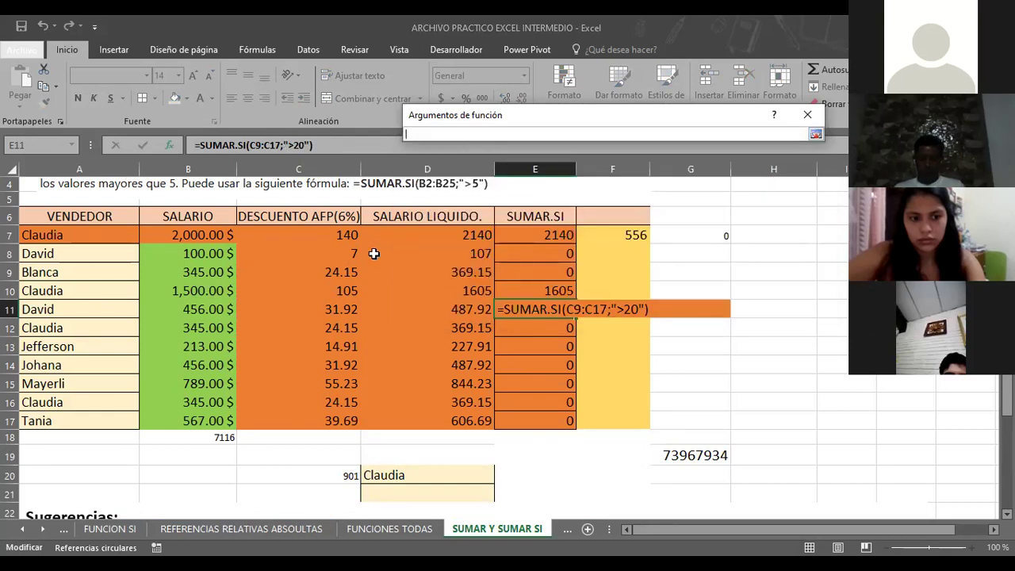
{"action": "left_click_drag", "start_coordinate": [406, 237], "coordinate": [411, 416]}
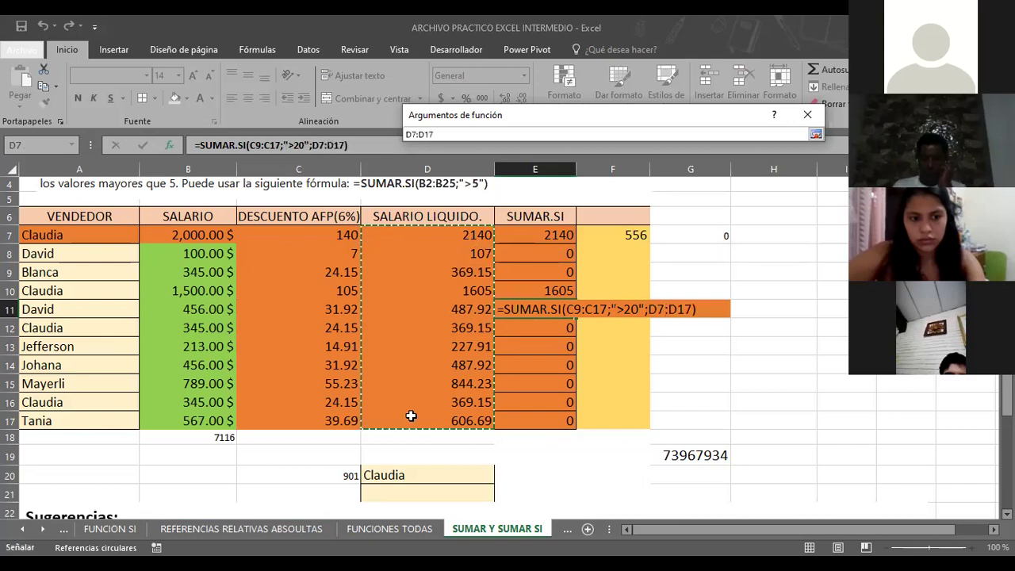
{"action": "key", "text": "Return"}
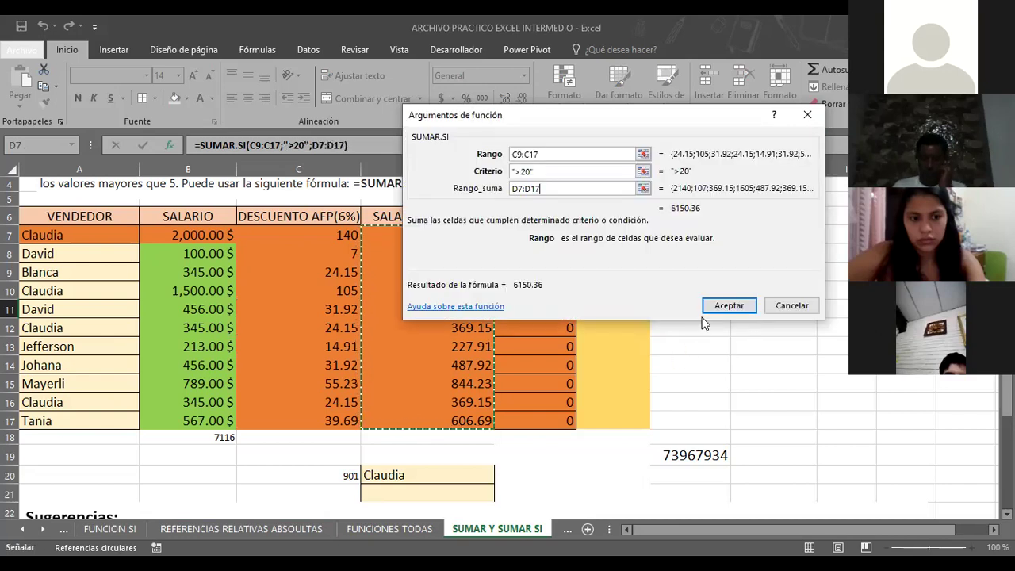
{"action": "left_click", "coordinate": [722, 305]}
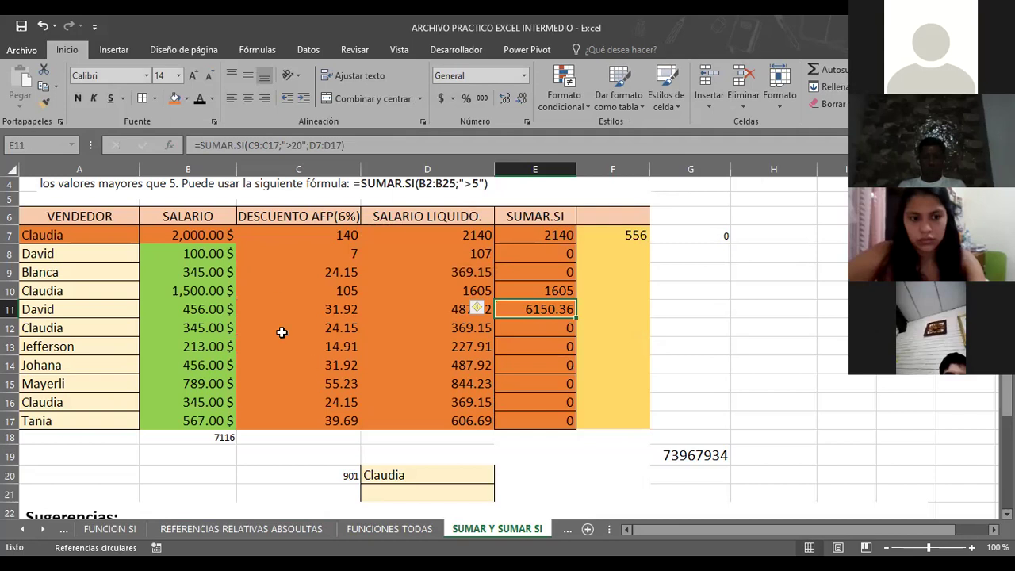
{"action": "mouse_move", "coordinate": [44, 222]}
{"action": "left_mouse_down"}
{"action": "mouse_move", "coordinate": [448, 346]}
{"action": "mouse_move", "coordinate": [587, 414]}
{"action": "left_mouse_up"}
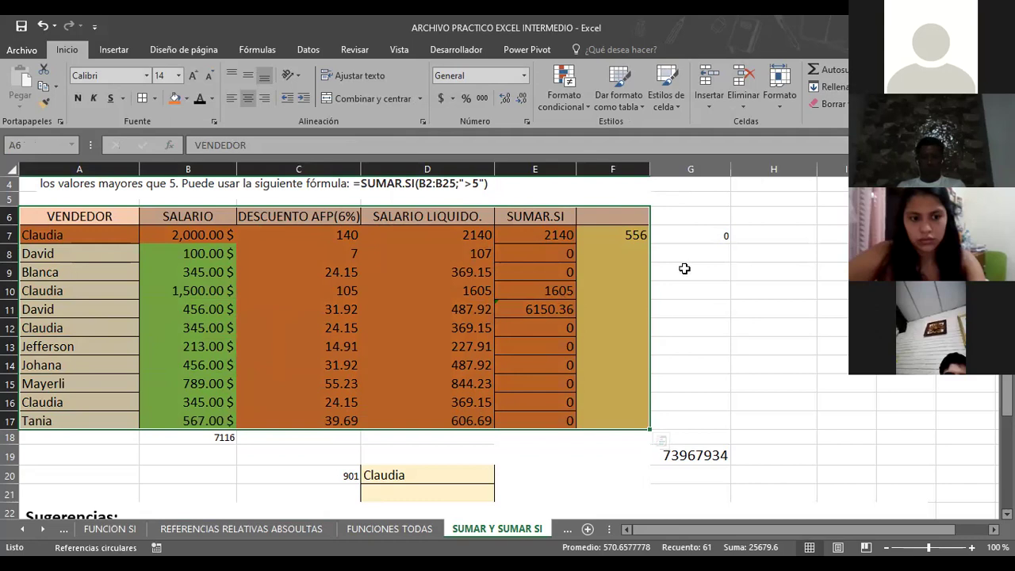
{"action": "left_click", "coordinate": [688, 230]}
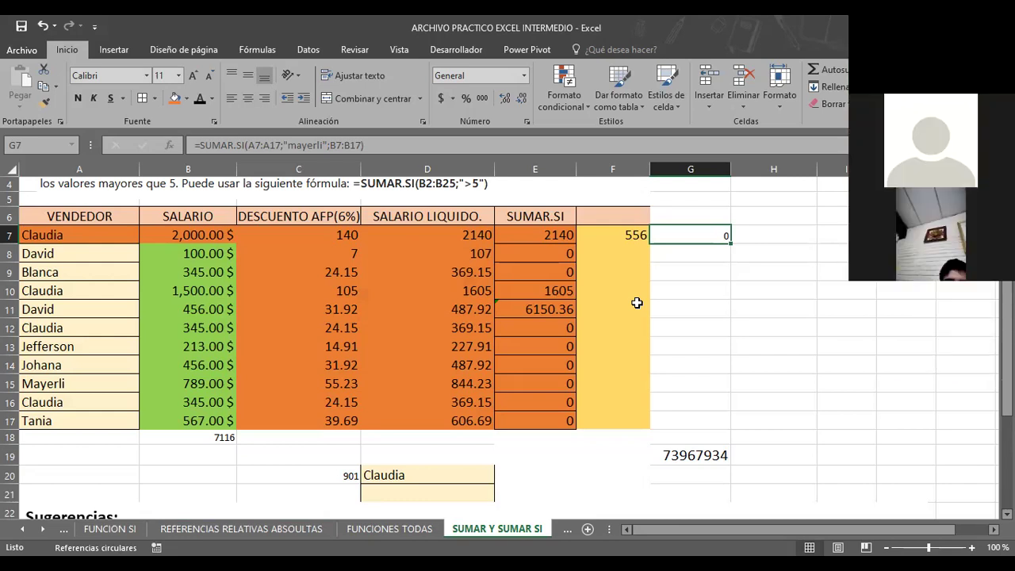
{"action": "scroll", "coordinate": [637, 303], "scroll_direction": "up", "scroll_amount": 1}
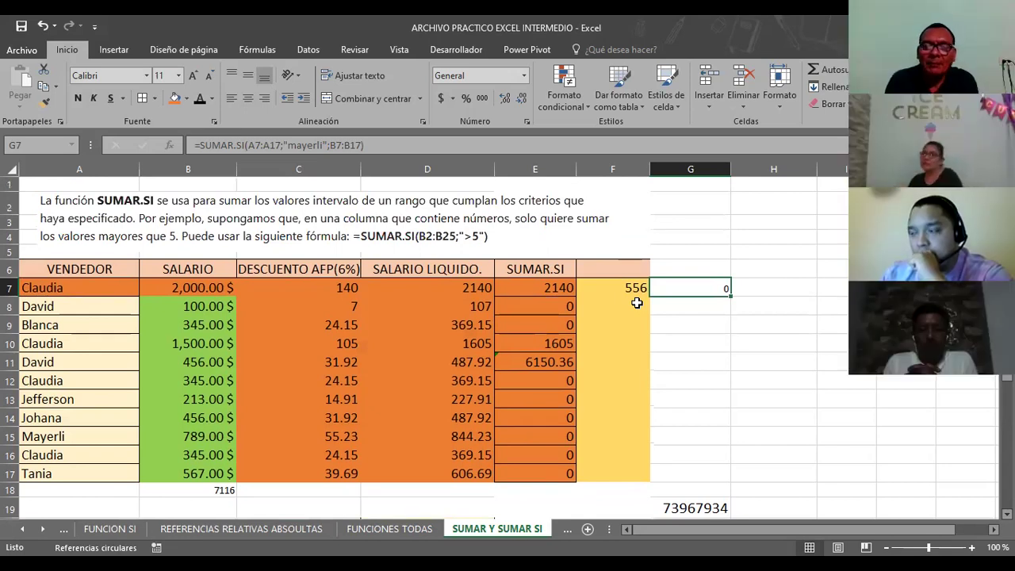
{"action": "left_click", "coordinate": [670, 509]}
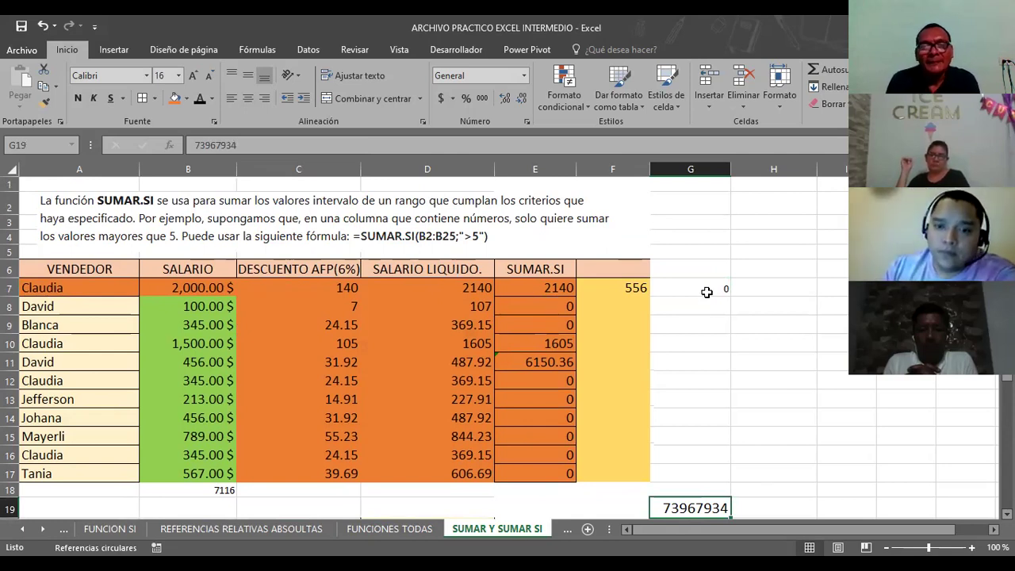
{"action": "left_click", "coordinate": [772, 393]}
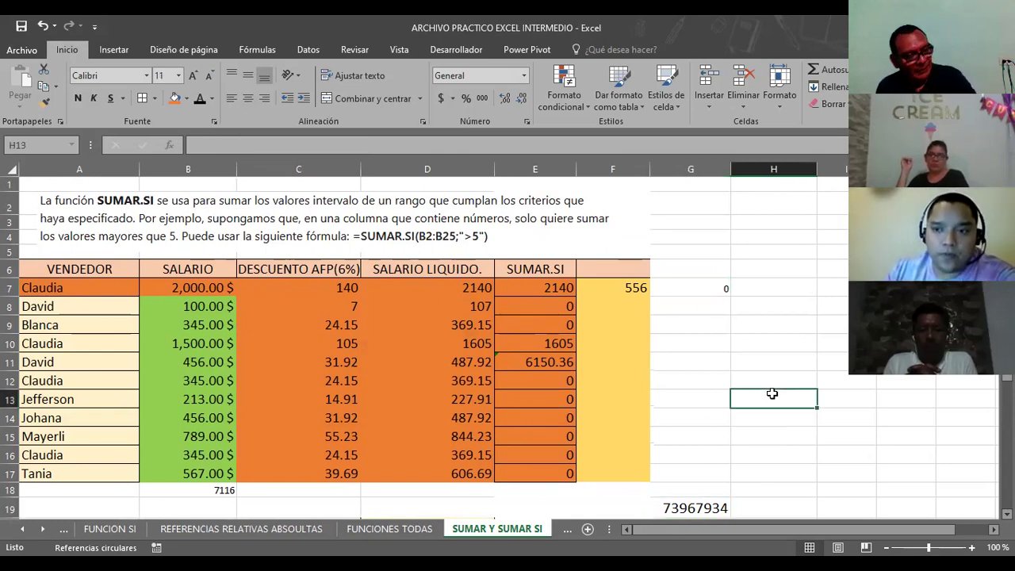